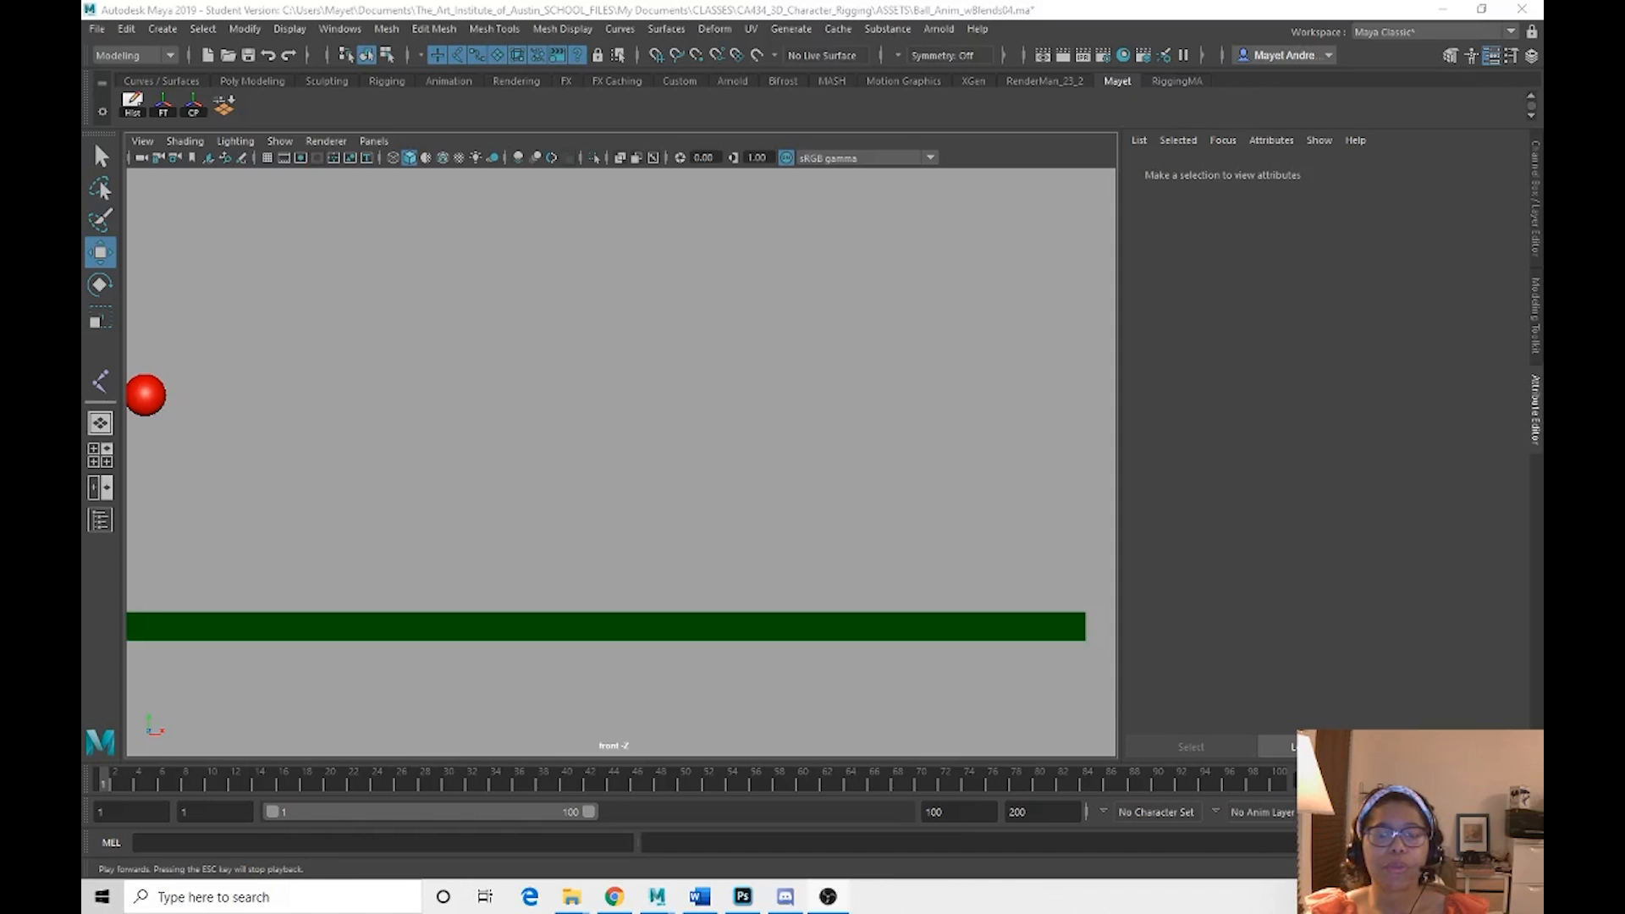
Play the ball animation in the front view and stop the playback
{"action": "left_click", "coordinate": [1458, 779]}
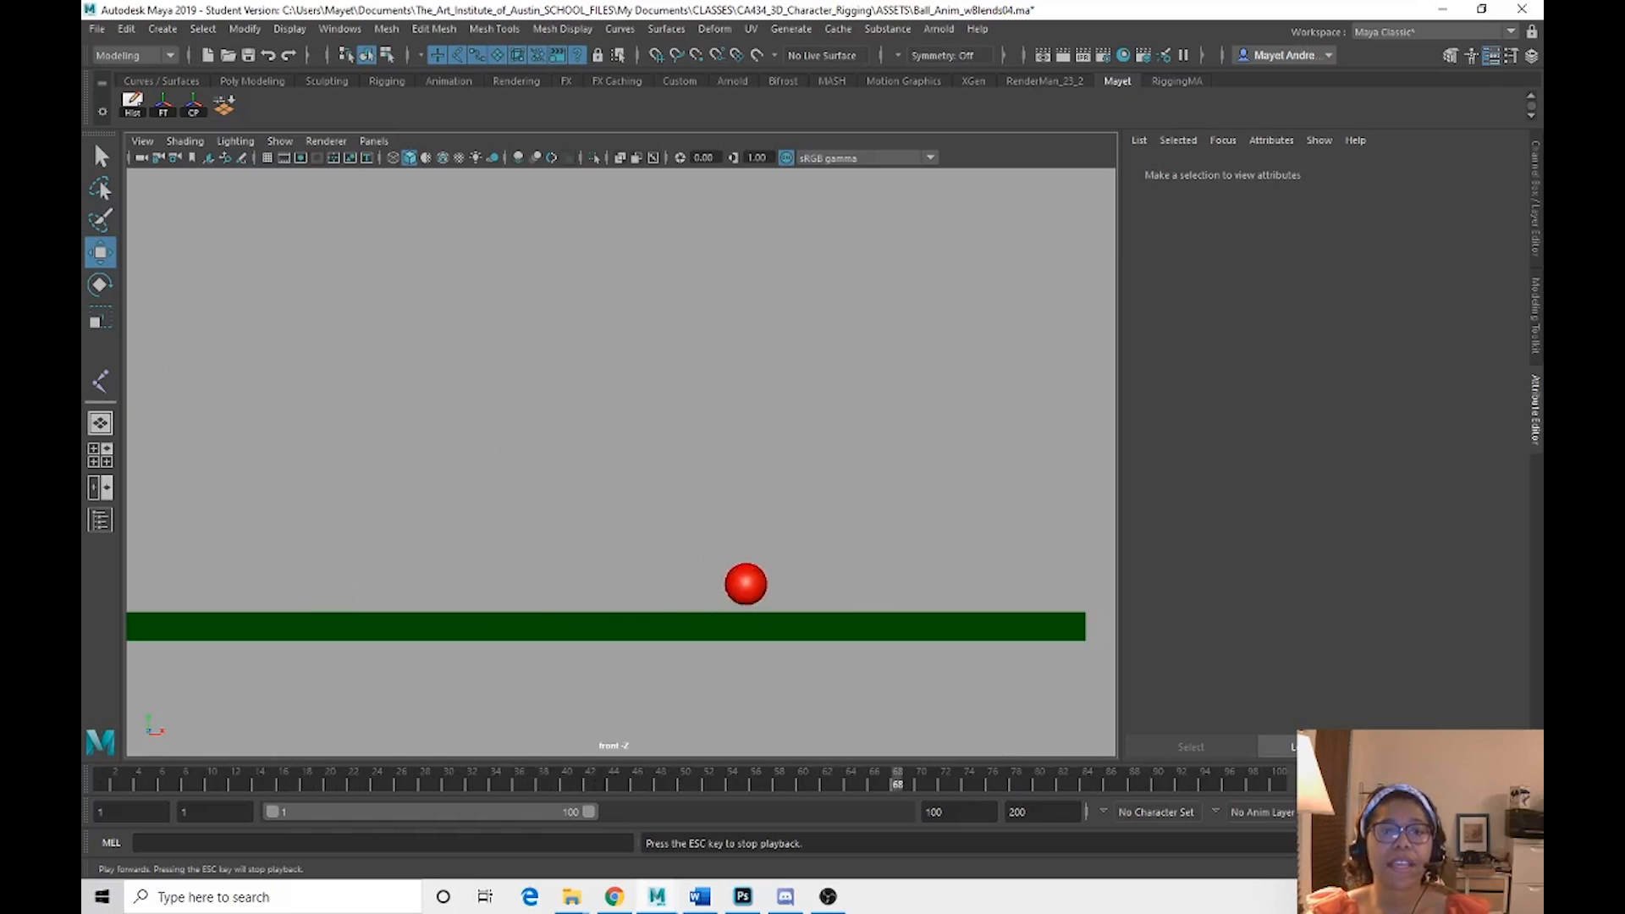
{"action": "key", "text": "Escape"}
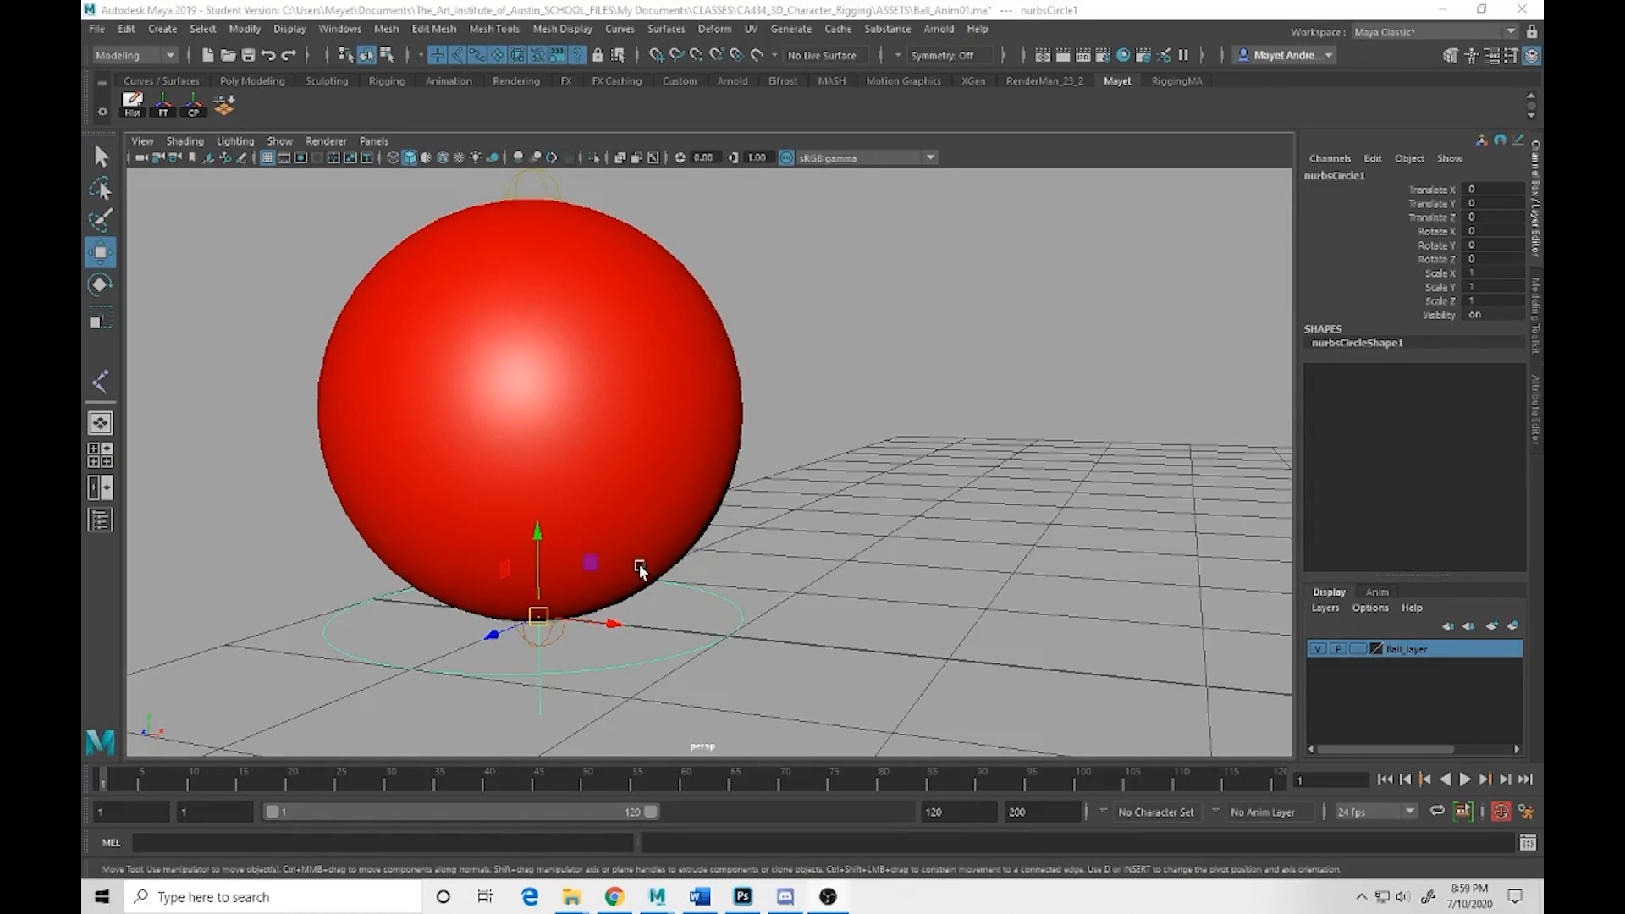
Enable X-Ray Joints shading so the skeleton inside the ball shows through
{"action": "left_click_drag", "start_coordinate": [520, 644], "coordinate": [698, 633], "text": "alt"}
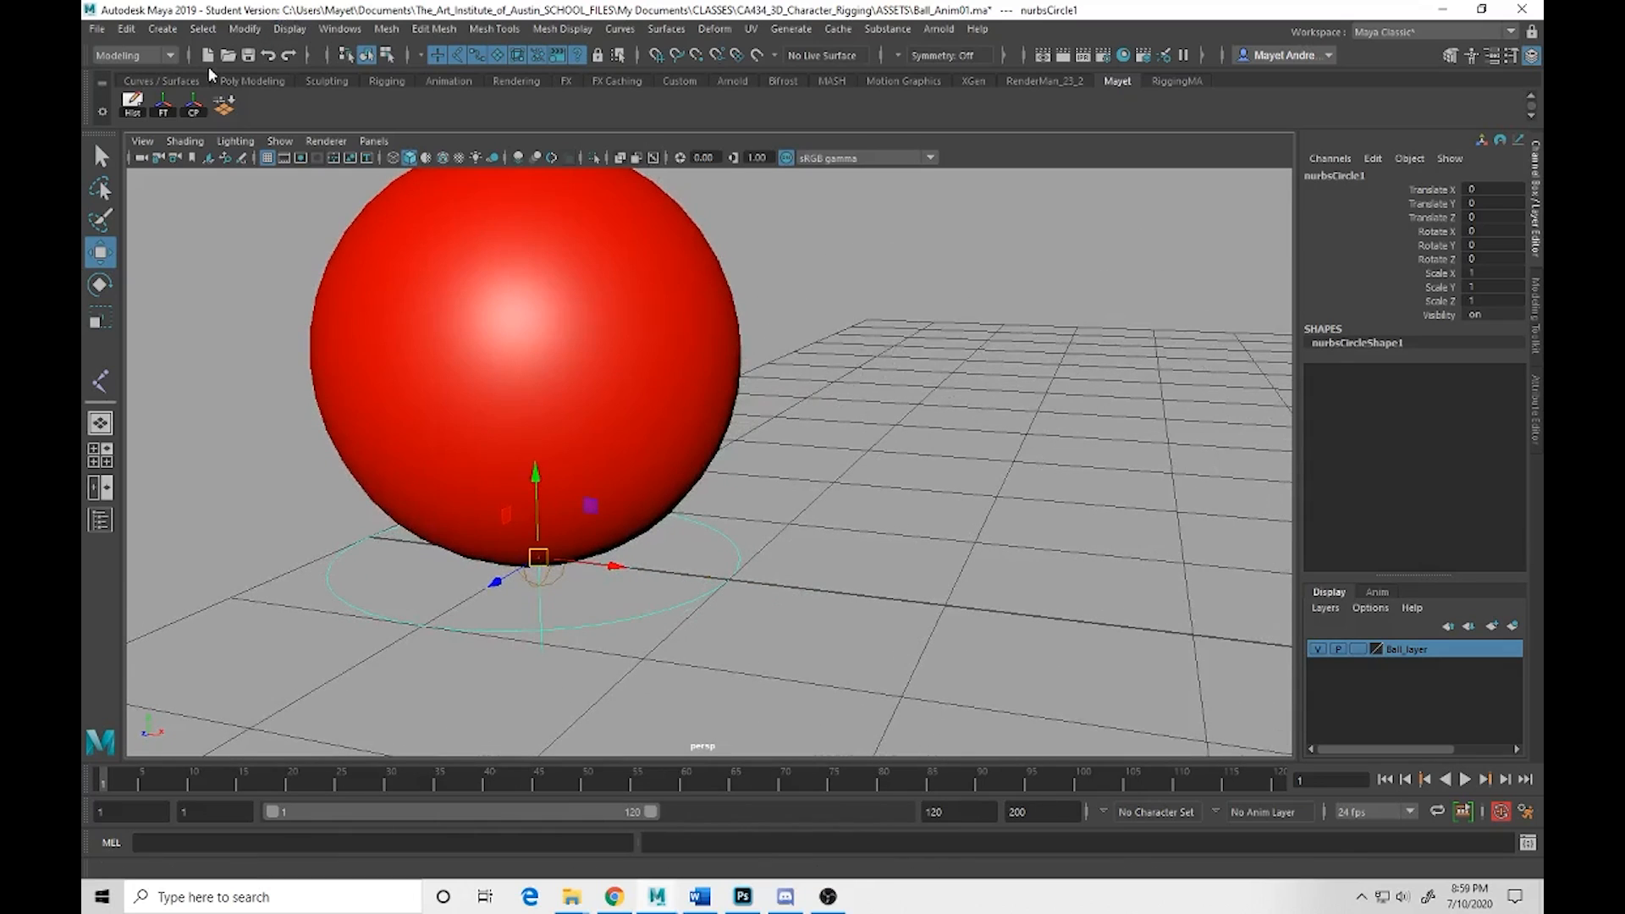
{"action": "left_click", "coordinate": [197, 146]}
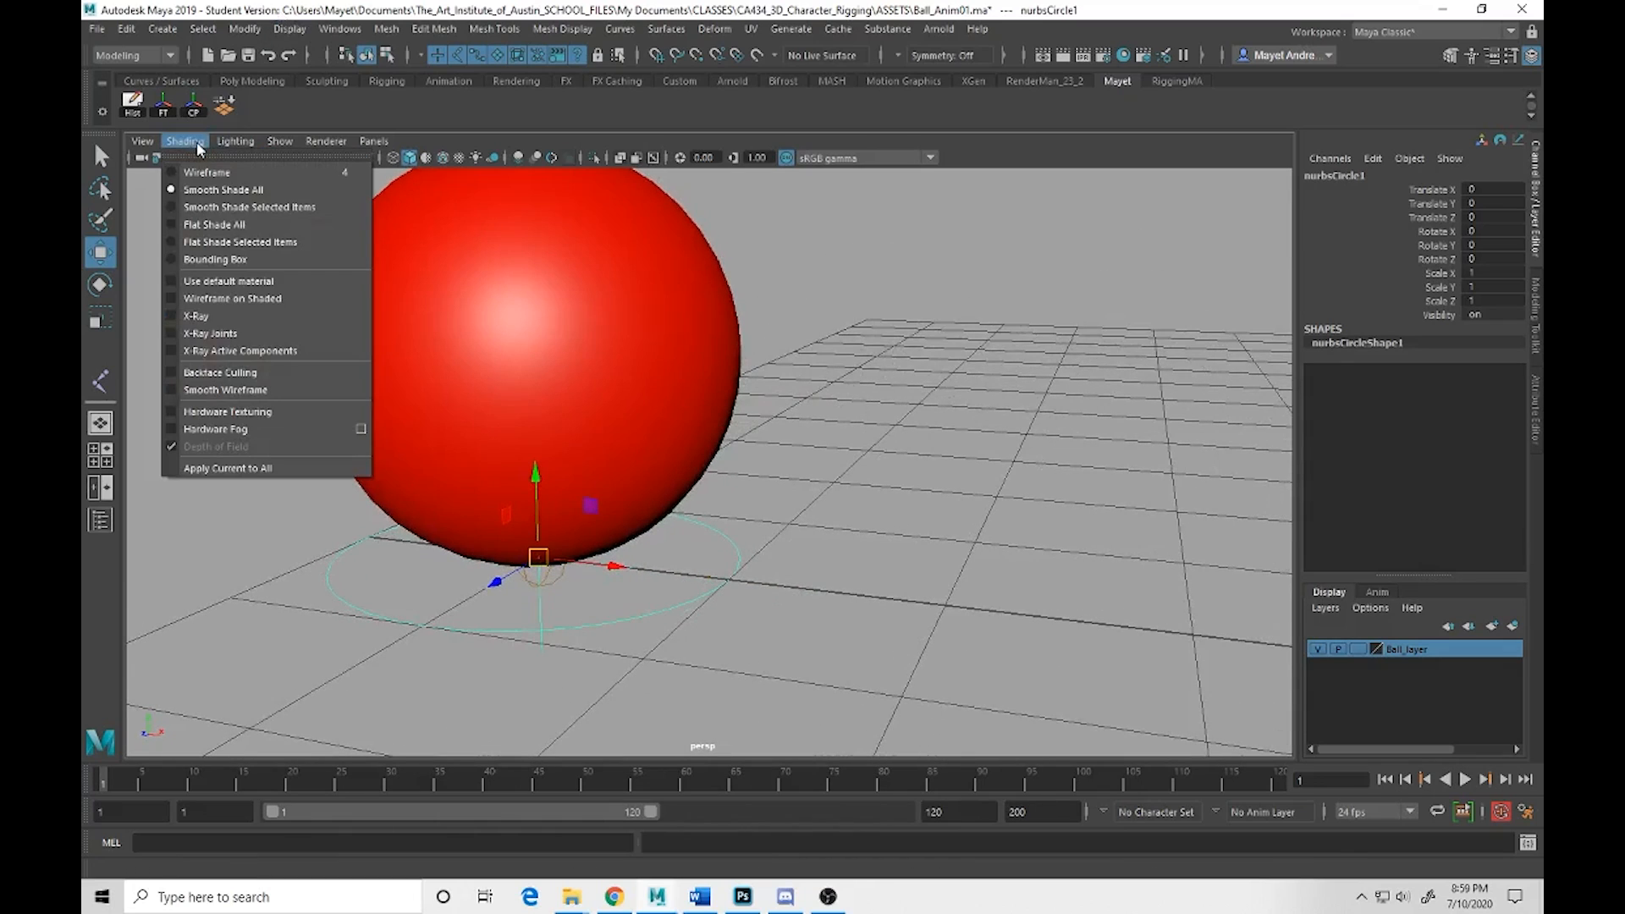
{"action": "left_click", "coordinate": [200, 332]}
{"action": "left_click_drag", "start_coordinate": [744, 500], "coordinate": [742, 457], "text": "alt"}
{"action": "middle_click_drag", "start_coordinate": [742, 457], "coordinate": [750, 534], "text": "alt"}
{"action": "right_click_drag", "start_coordinate": [863, 554], "coordinate": [755, 483], "text": "alt"}
{"action": "left_click_drag", "start_coordinate": [755, 467], "coordinate": [753, 491], "text": "alt"}
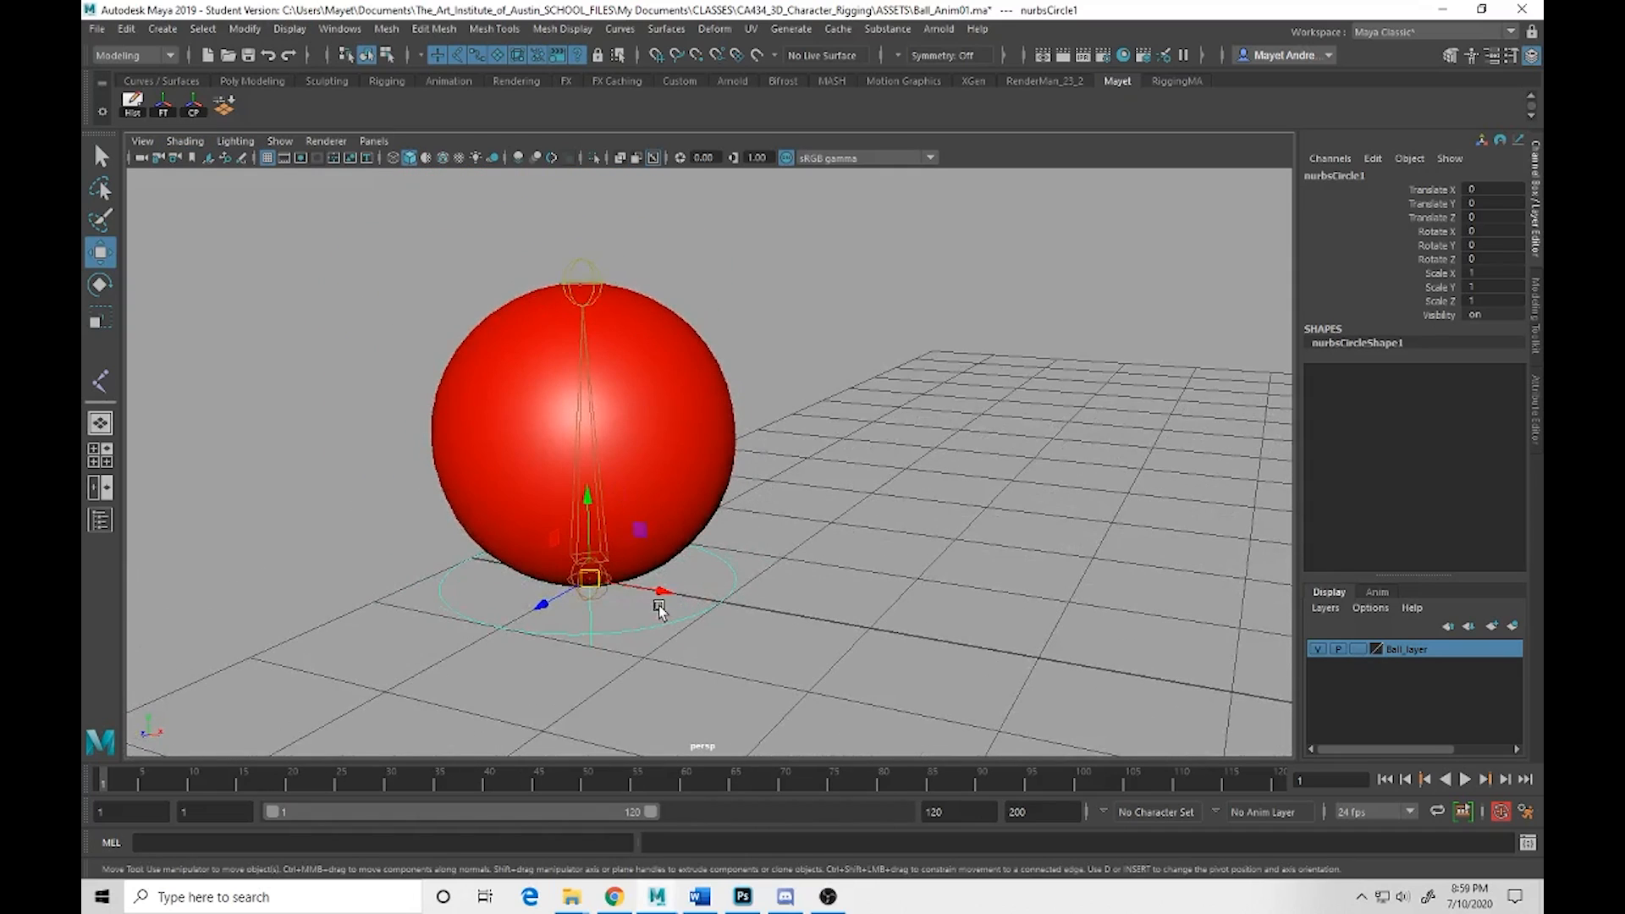
Rename the control circle at the ball's base as cc_ball01
{"action": "left_click", "coordinate": [604, 627]}
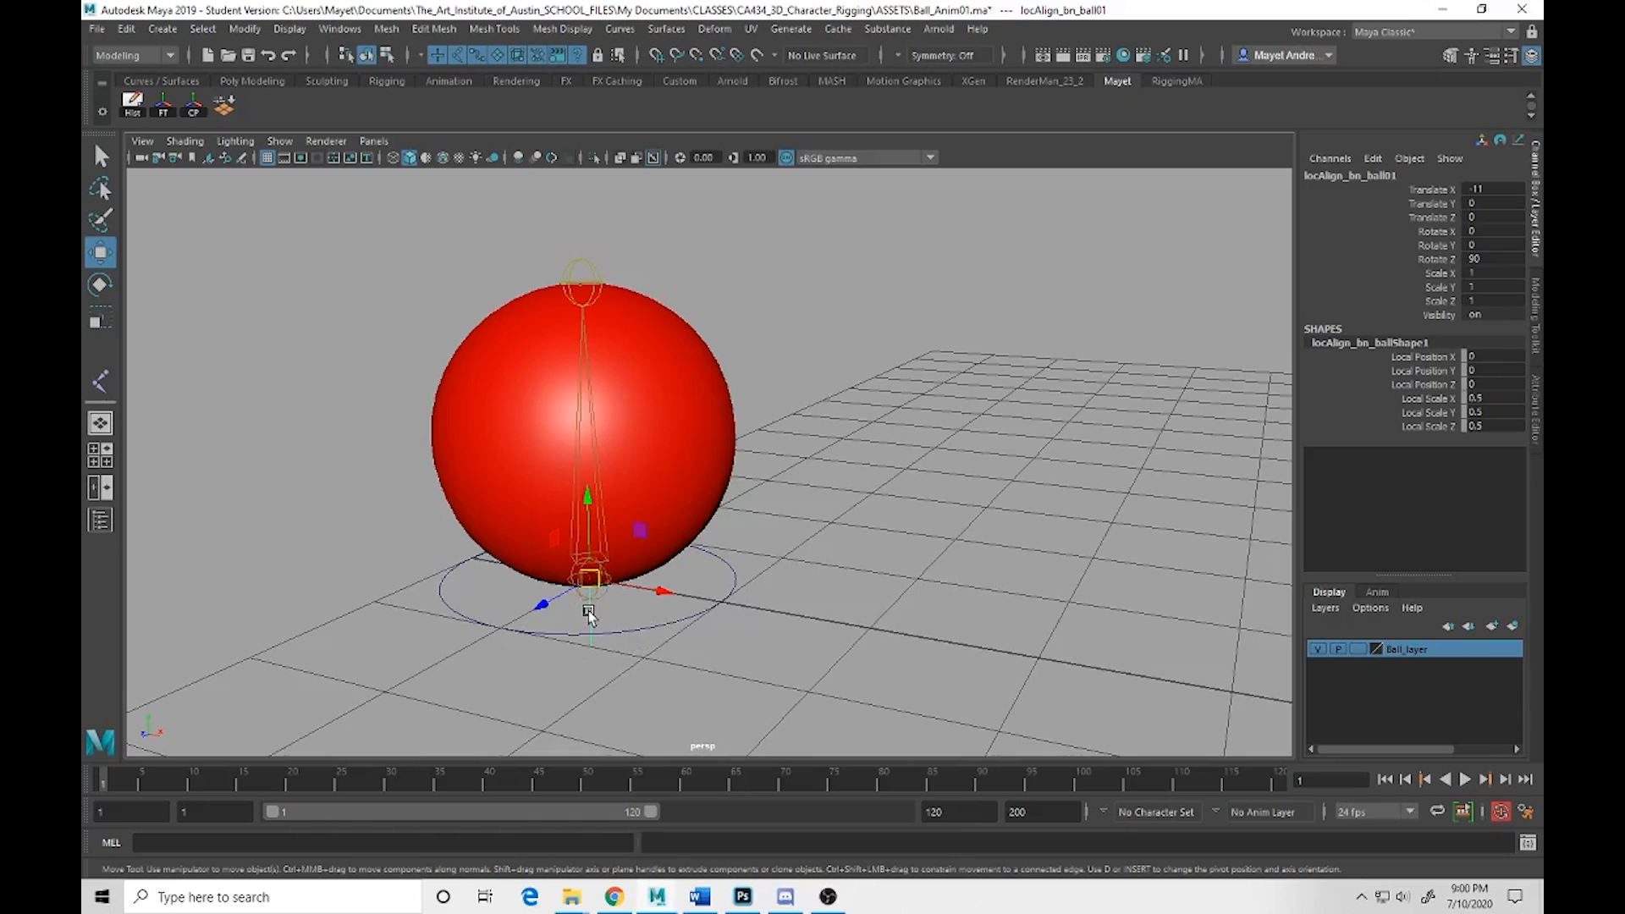
{"action": "key", "text": "q"}
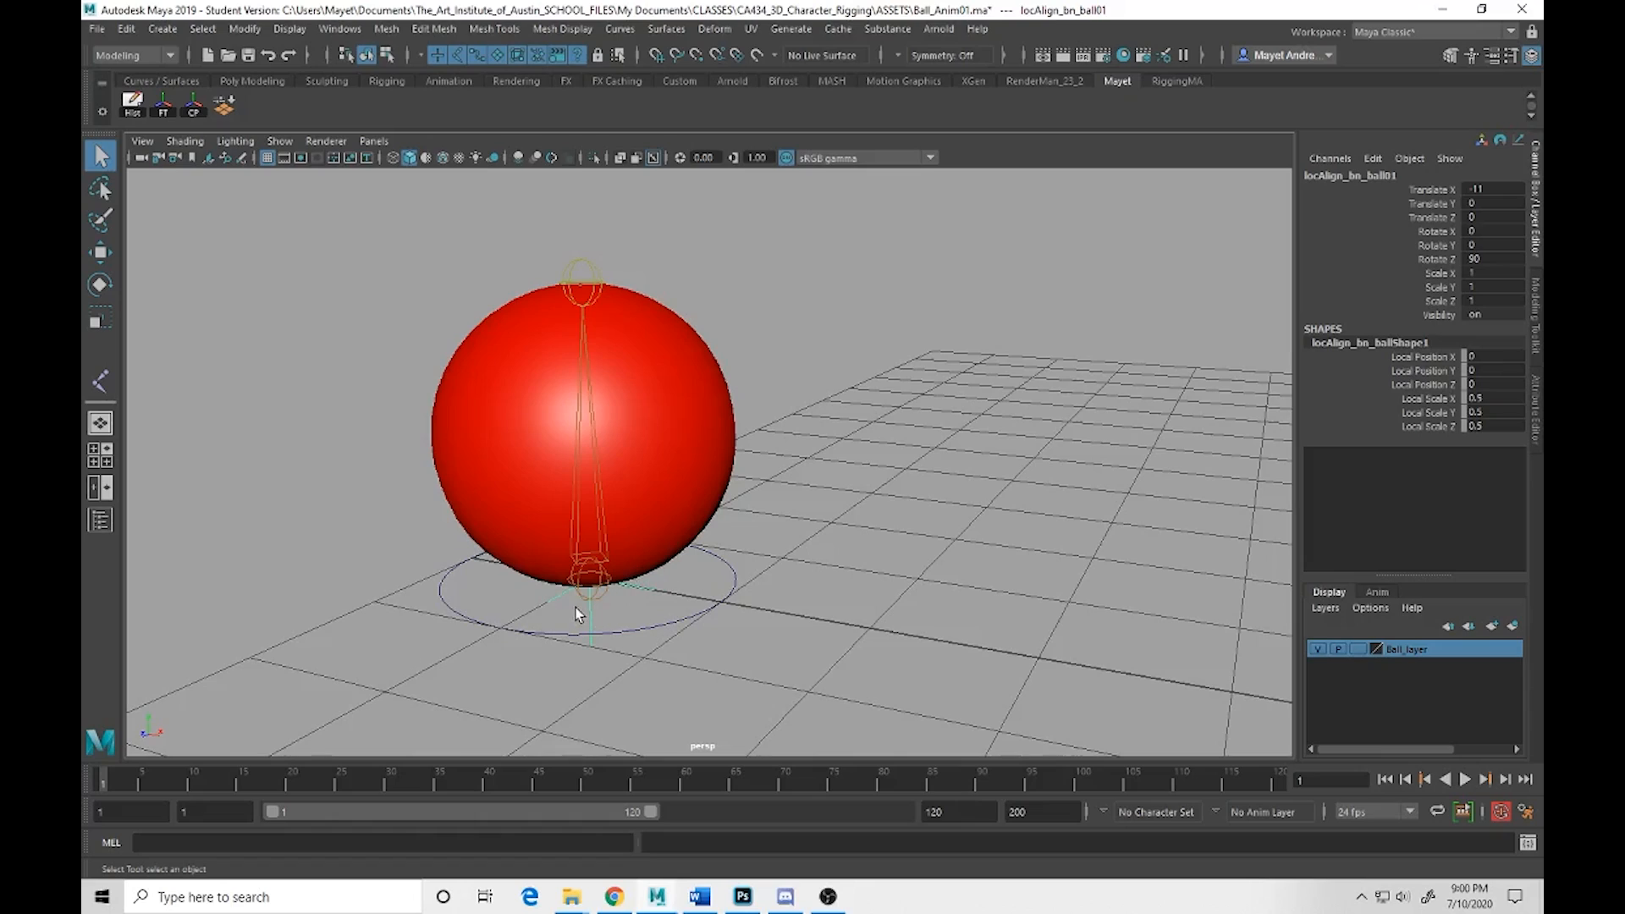
{"action": "left_click_drag", "start_coordinate": [617, 611], "coordinate": [652, 658]}
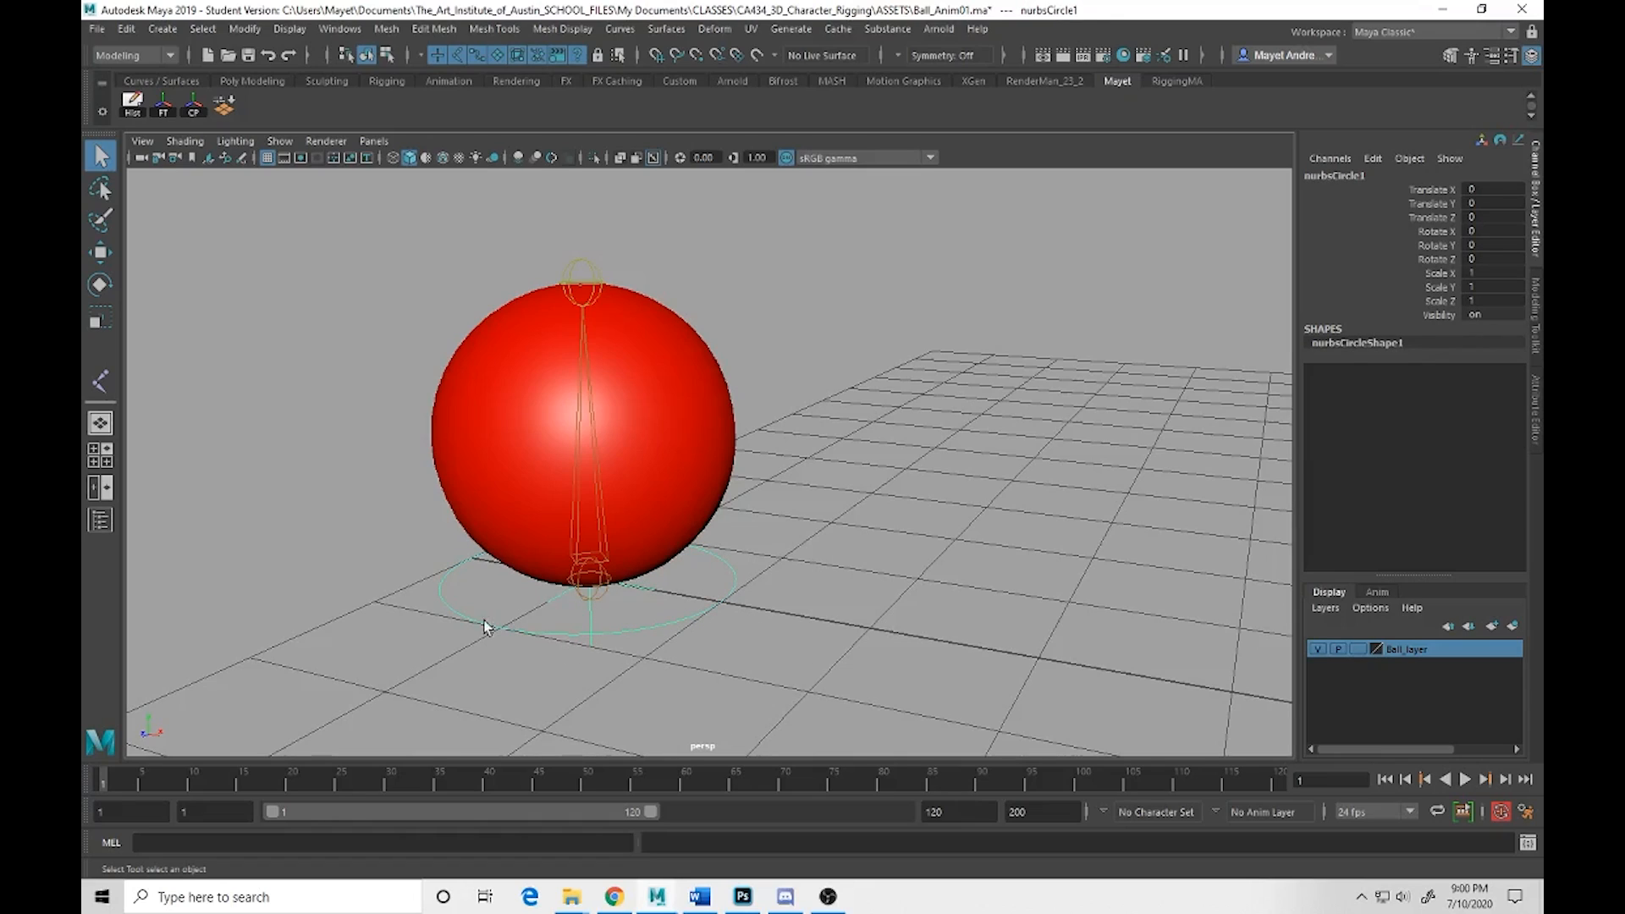
{"action": "left_click", "coordinate": [100, 520]}
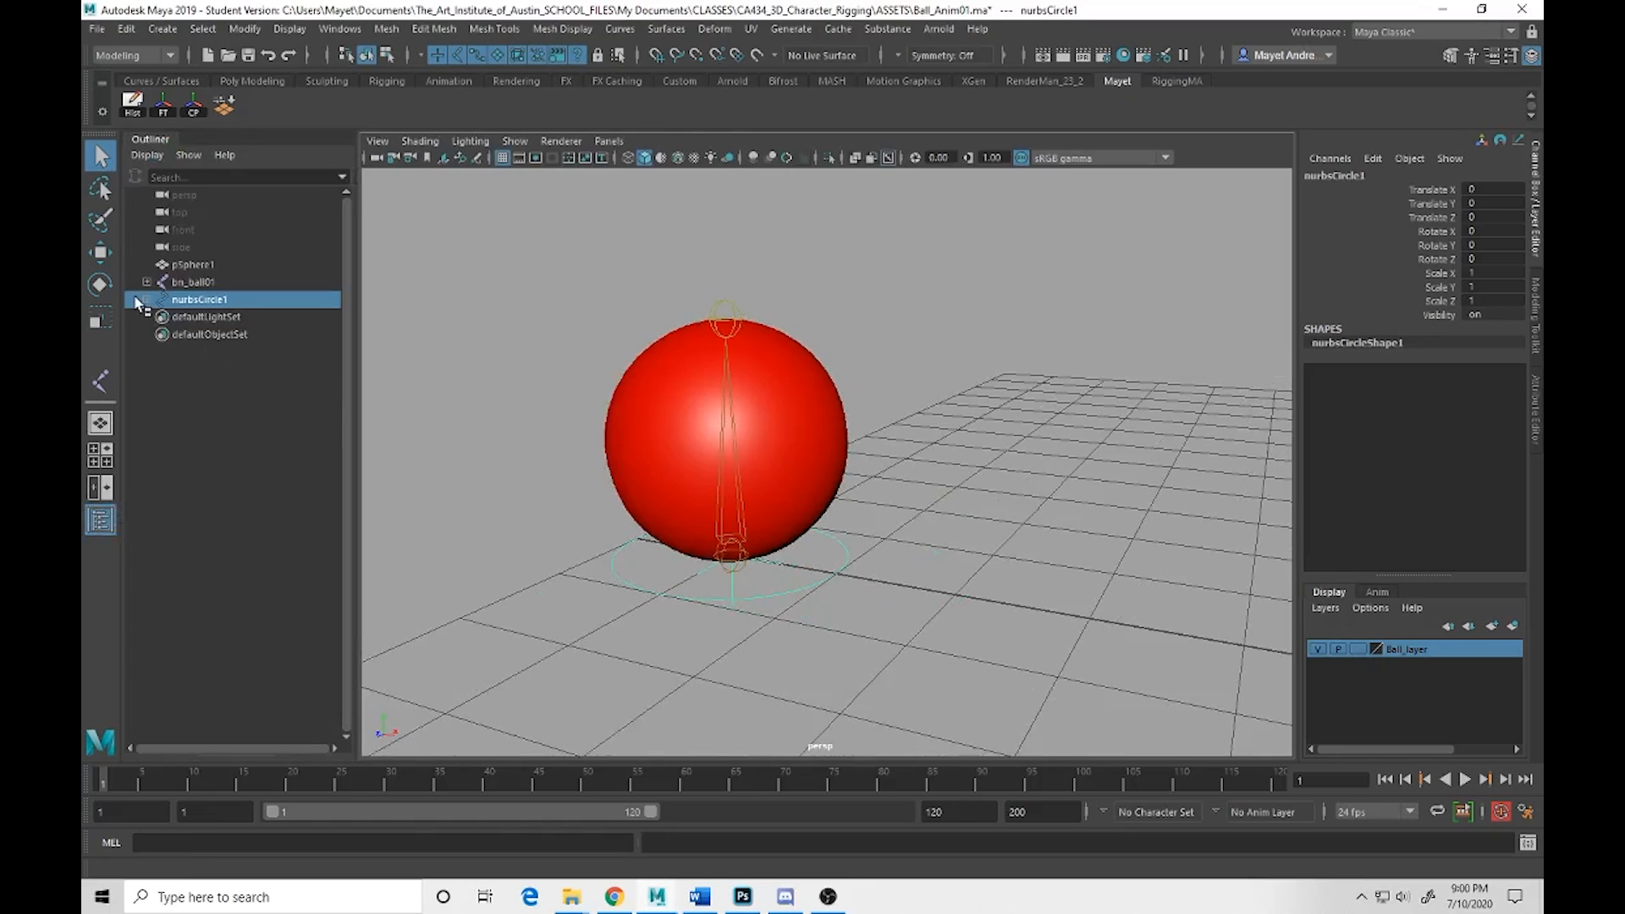
{"action": "double_click", "coordinate": [204, 299]}
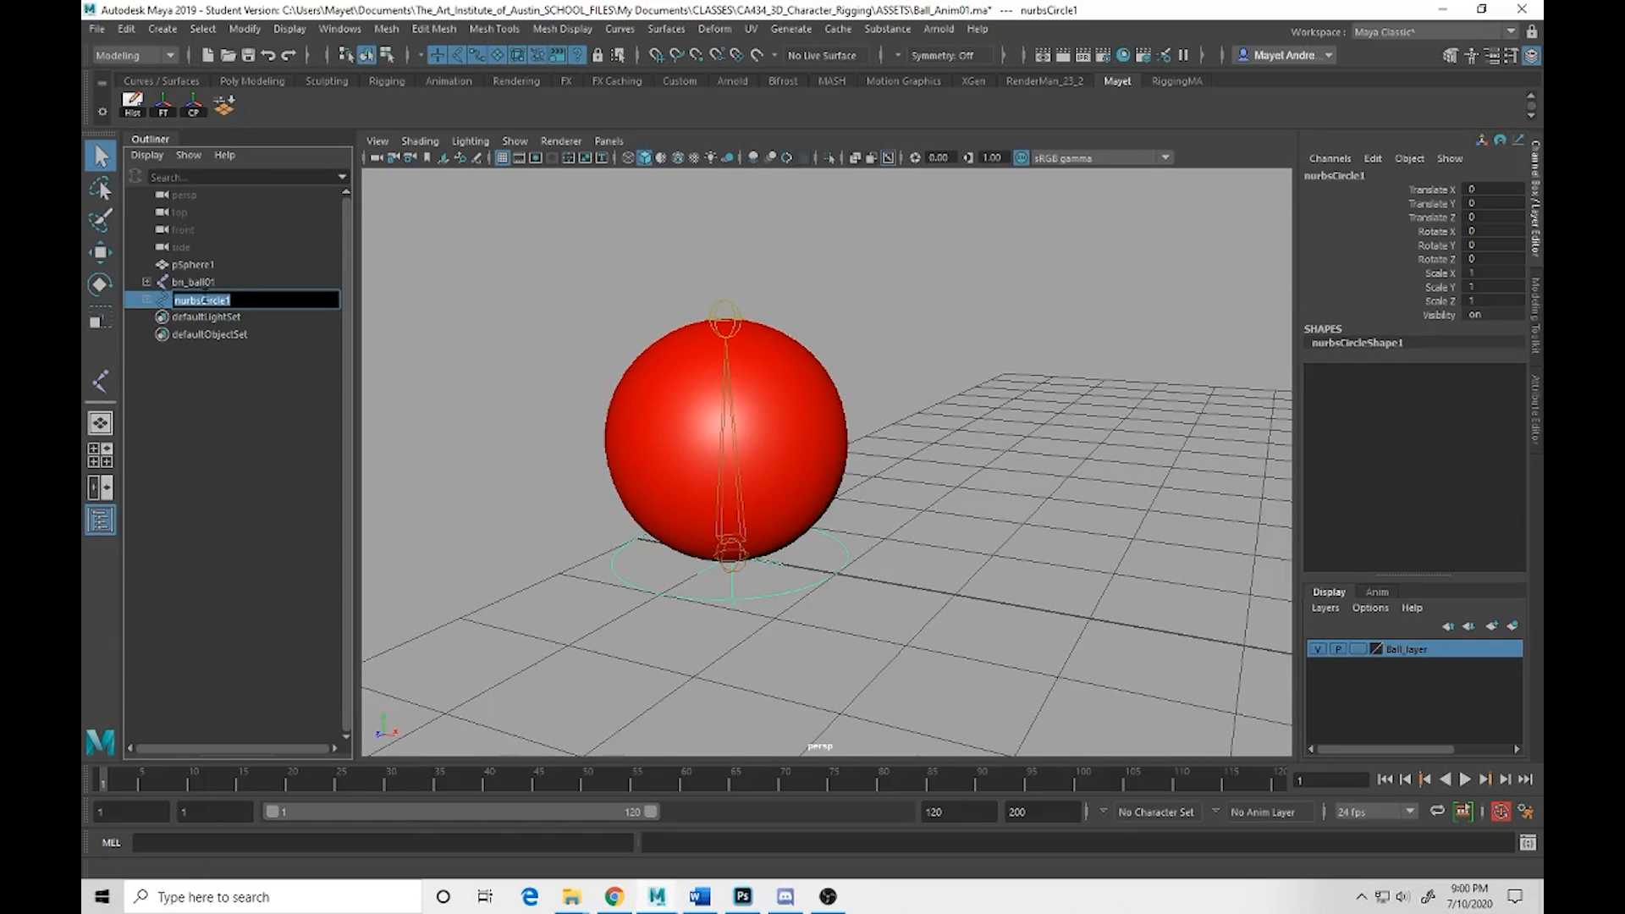
{"action": "type", "text": "cc_ball"}
{"action": "key", "text": "BackSpace"}
{"action": "key", "text": "BackSpace"}
{"action": "type", "text": "all01"}
{"action": "key", "text": "Return"}
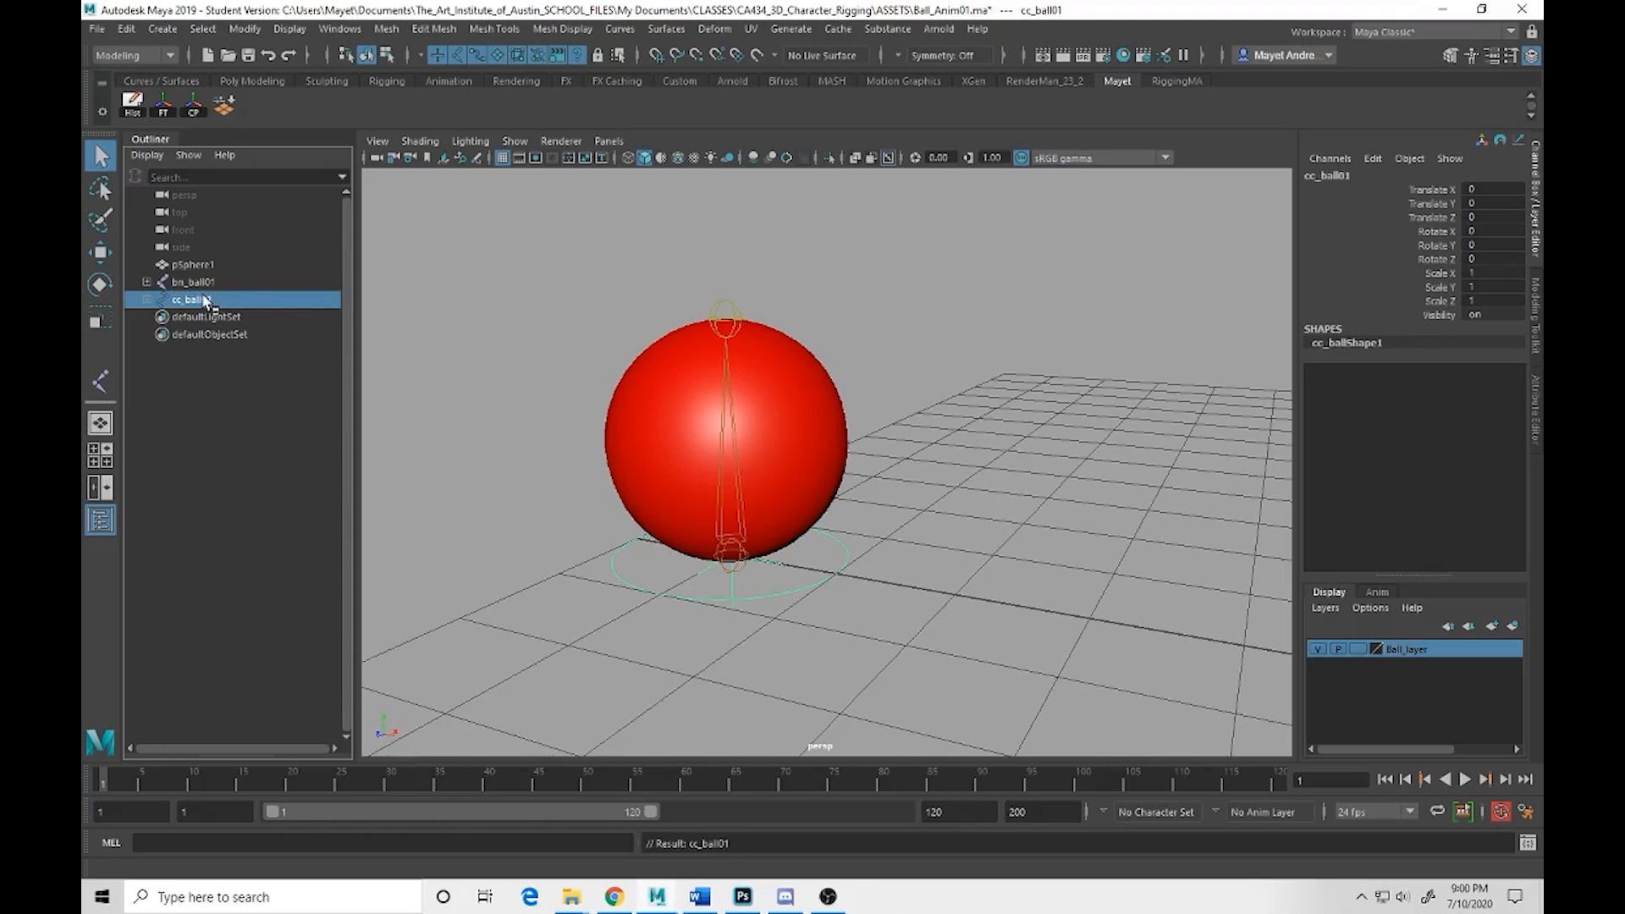
Examine the child objects under cc_ball01 and bn_ball01 in the scene hierarchy
{"action": "left_click", "coordinate": [147, 300]}
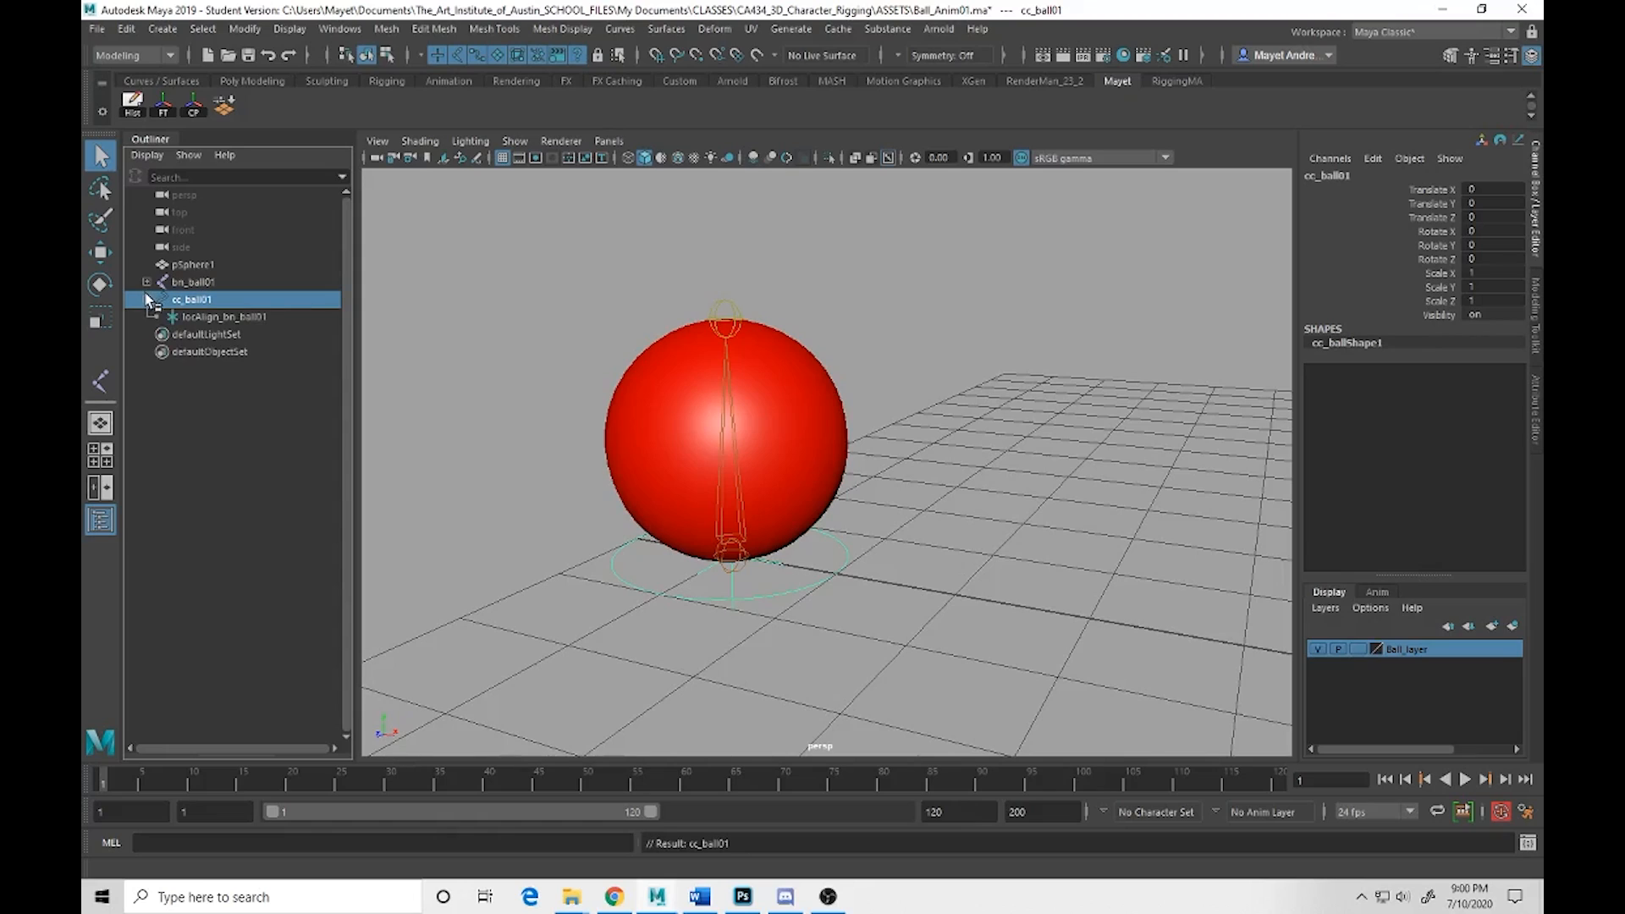
{"action": "left_click", "coordinate": [183, 317]}
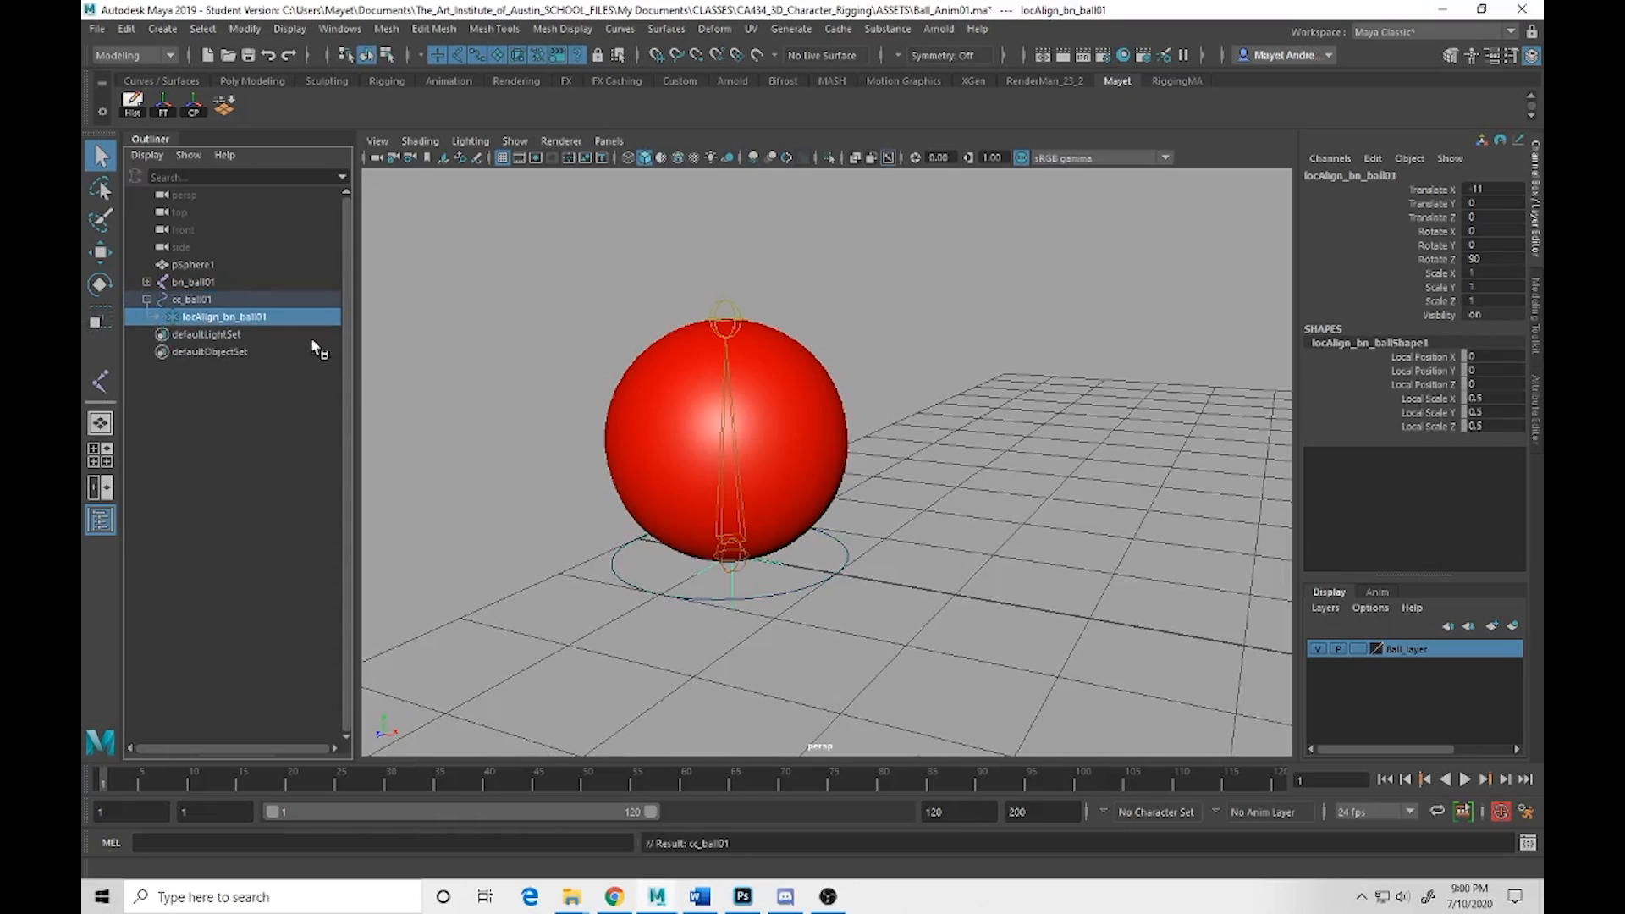
{"action": "left_click", "coordinate": [190, 300]}
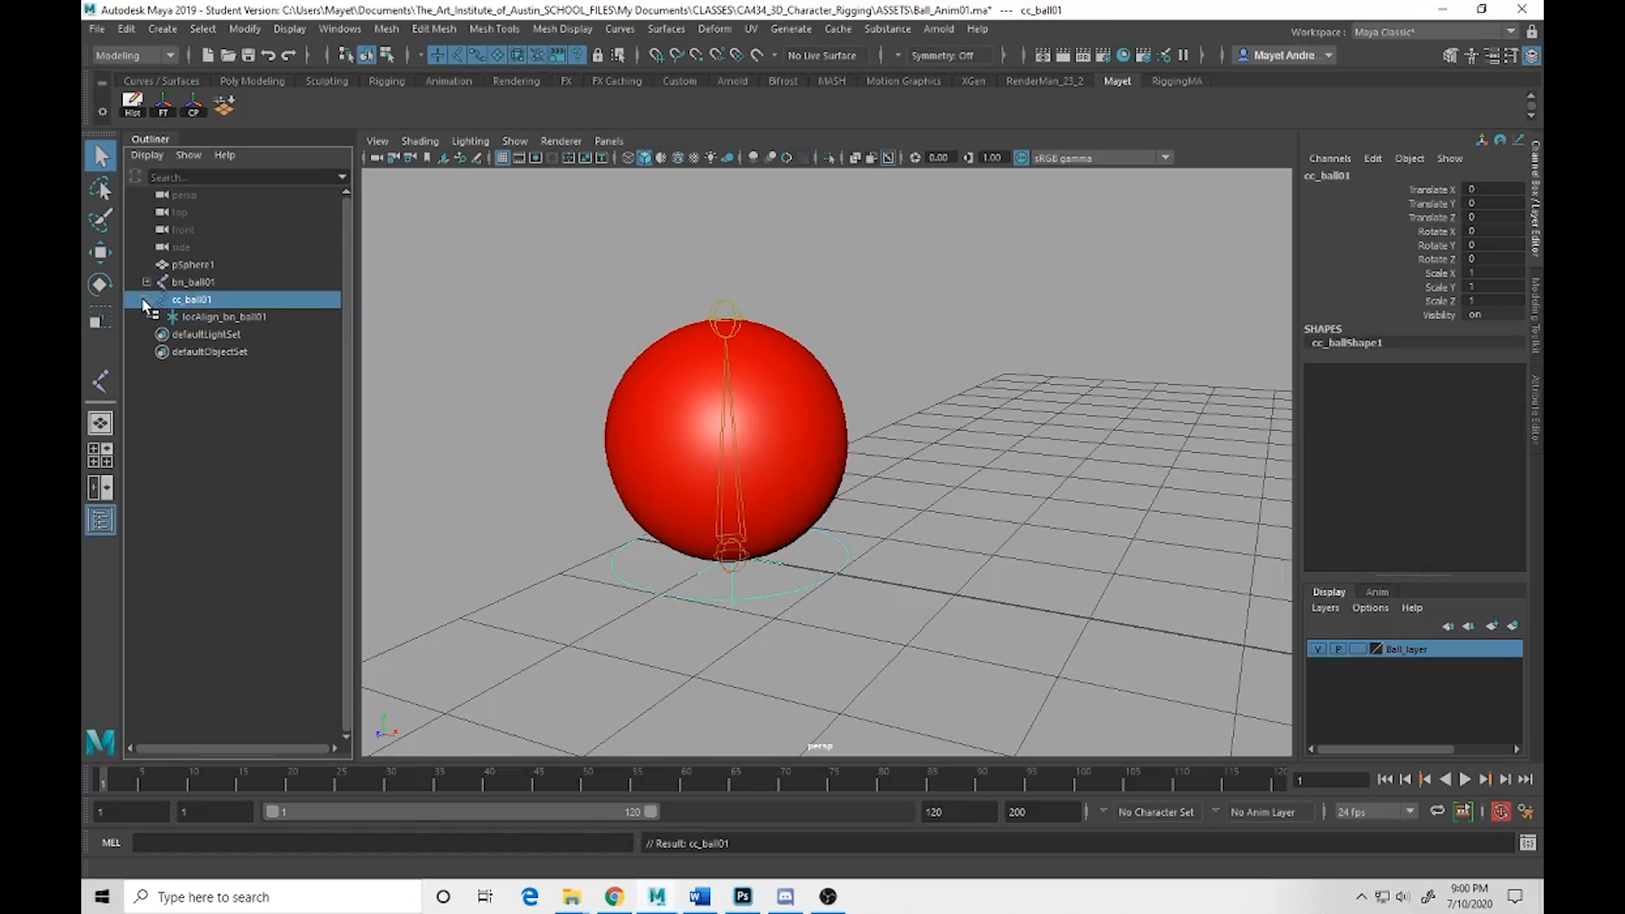
{"action": "left_click", "coordinate": [148, 299]}
{"action": "left_click", "coordinate": [146, 282]}
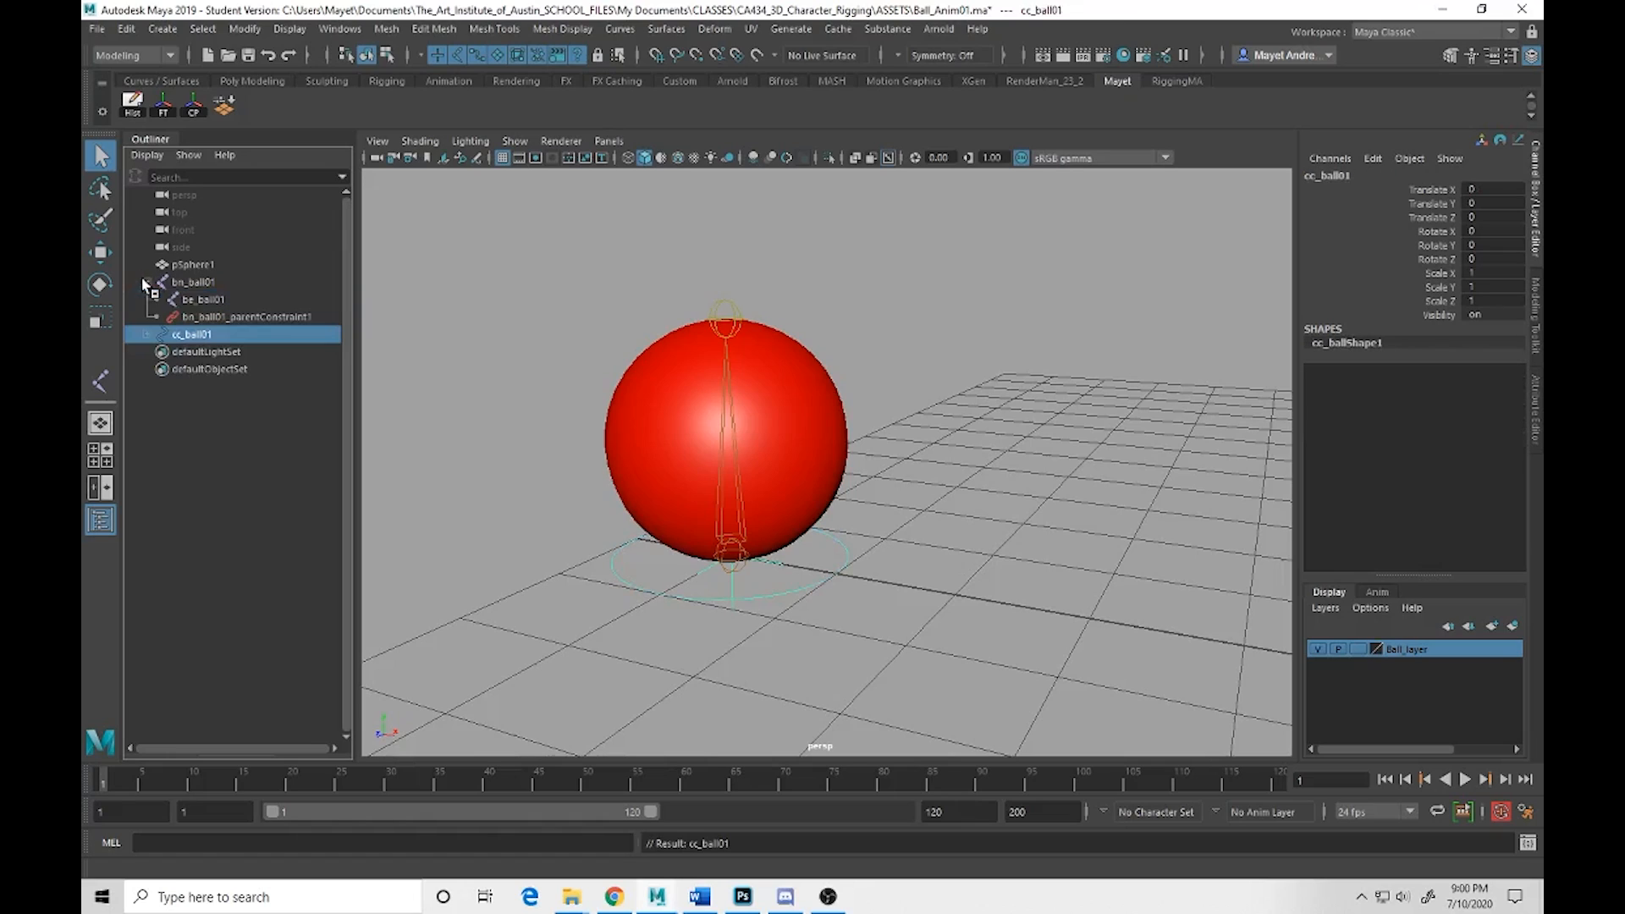
{"action": "left_click", "coordinate": [203, 287]}
{"action": "left_click", "coordinate": [202, 299]}
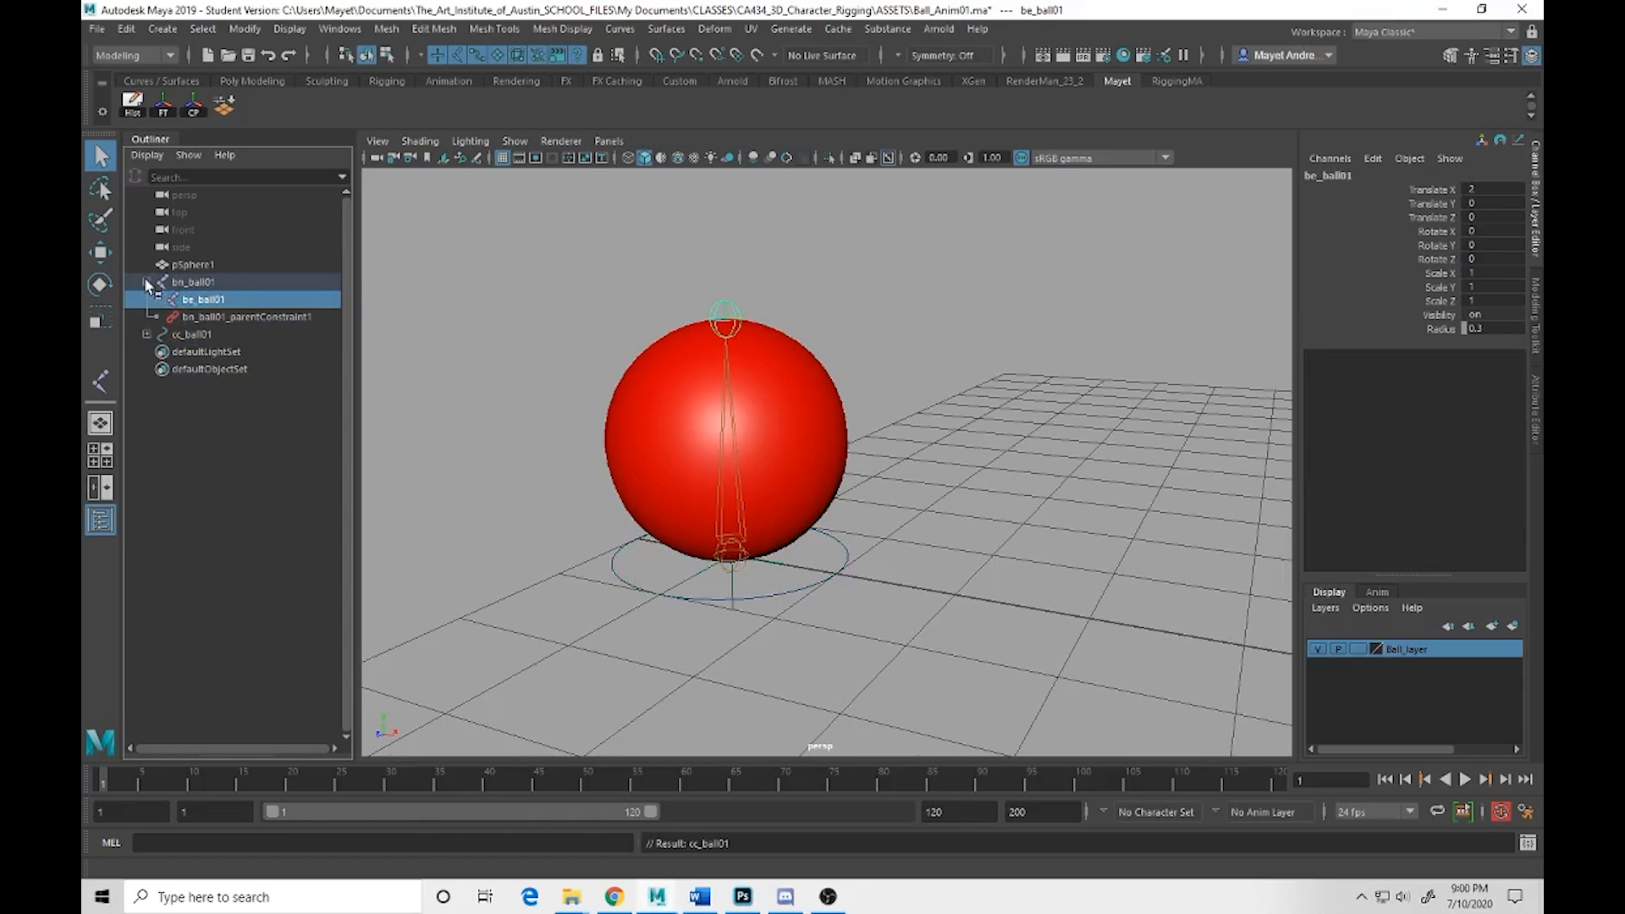
{"action": "left_click", "coordinate": [147, 282]}
Group bn_ball01 and cc_ball01 together and name the group g_BallRig01
{"action": "left_click", "coordinate": [222, 299], "text": "shift"}
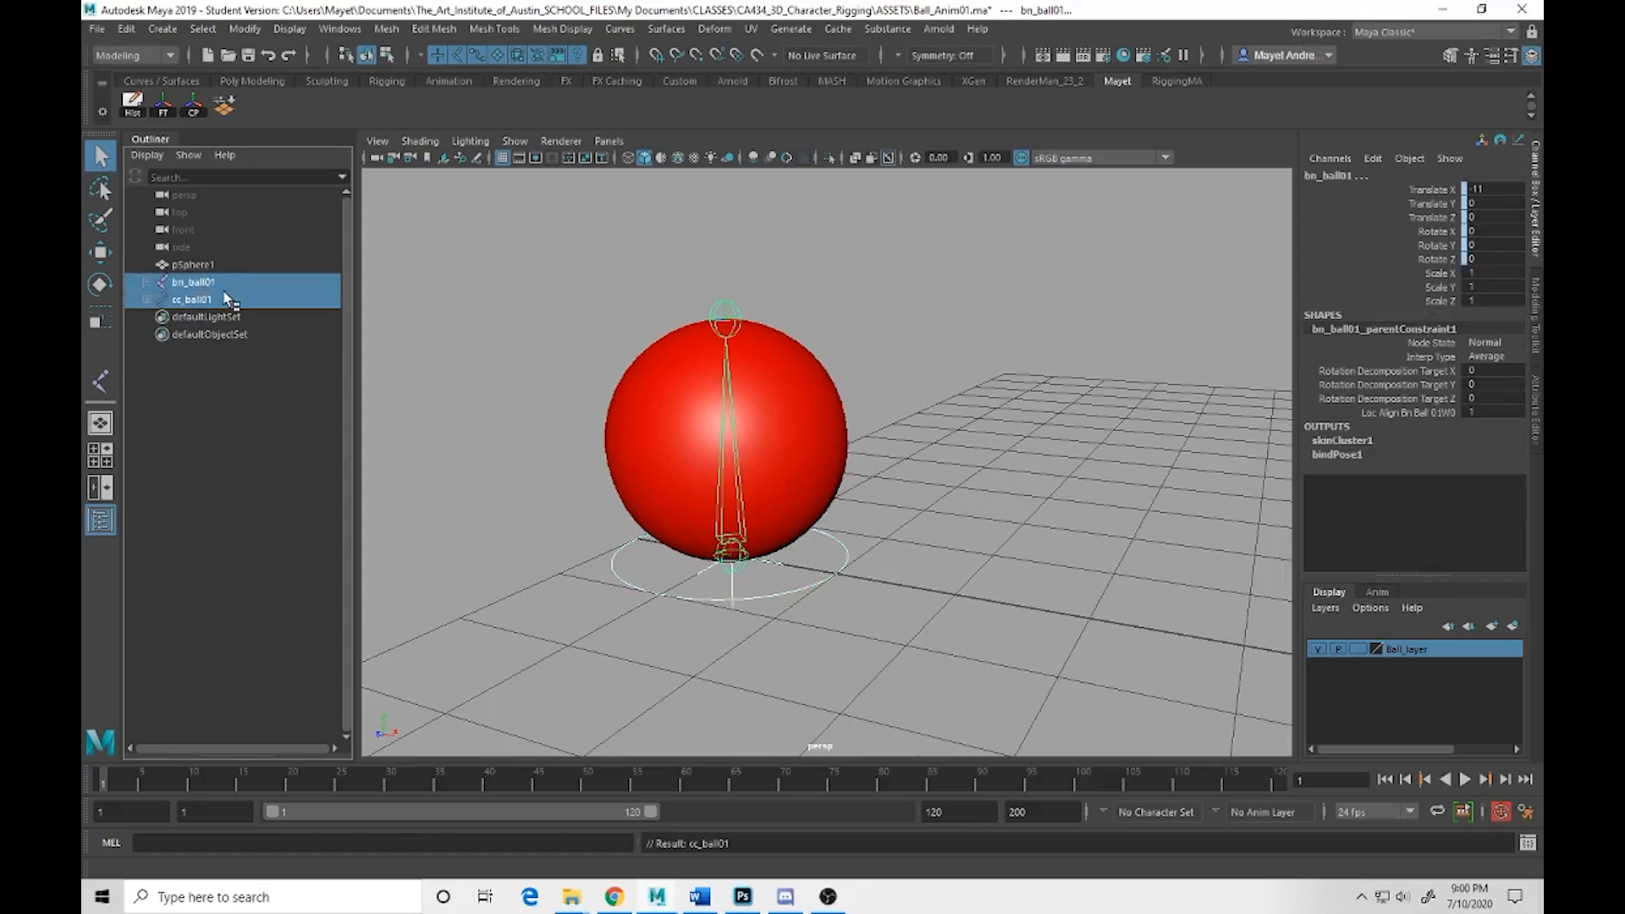
{"action": "key", "text": "ctrl+g"}
{"action": "double_click", "coordinate": [195, 282]}
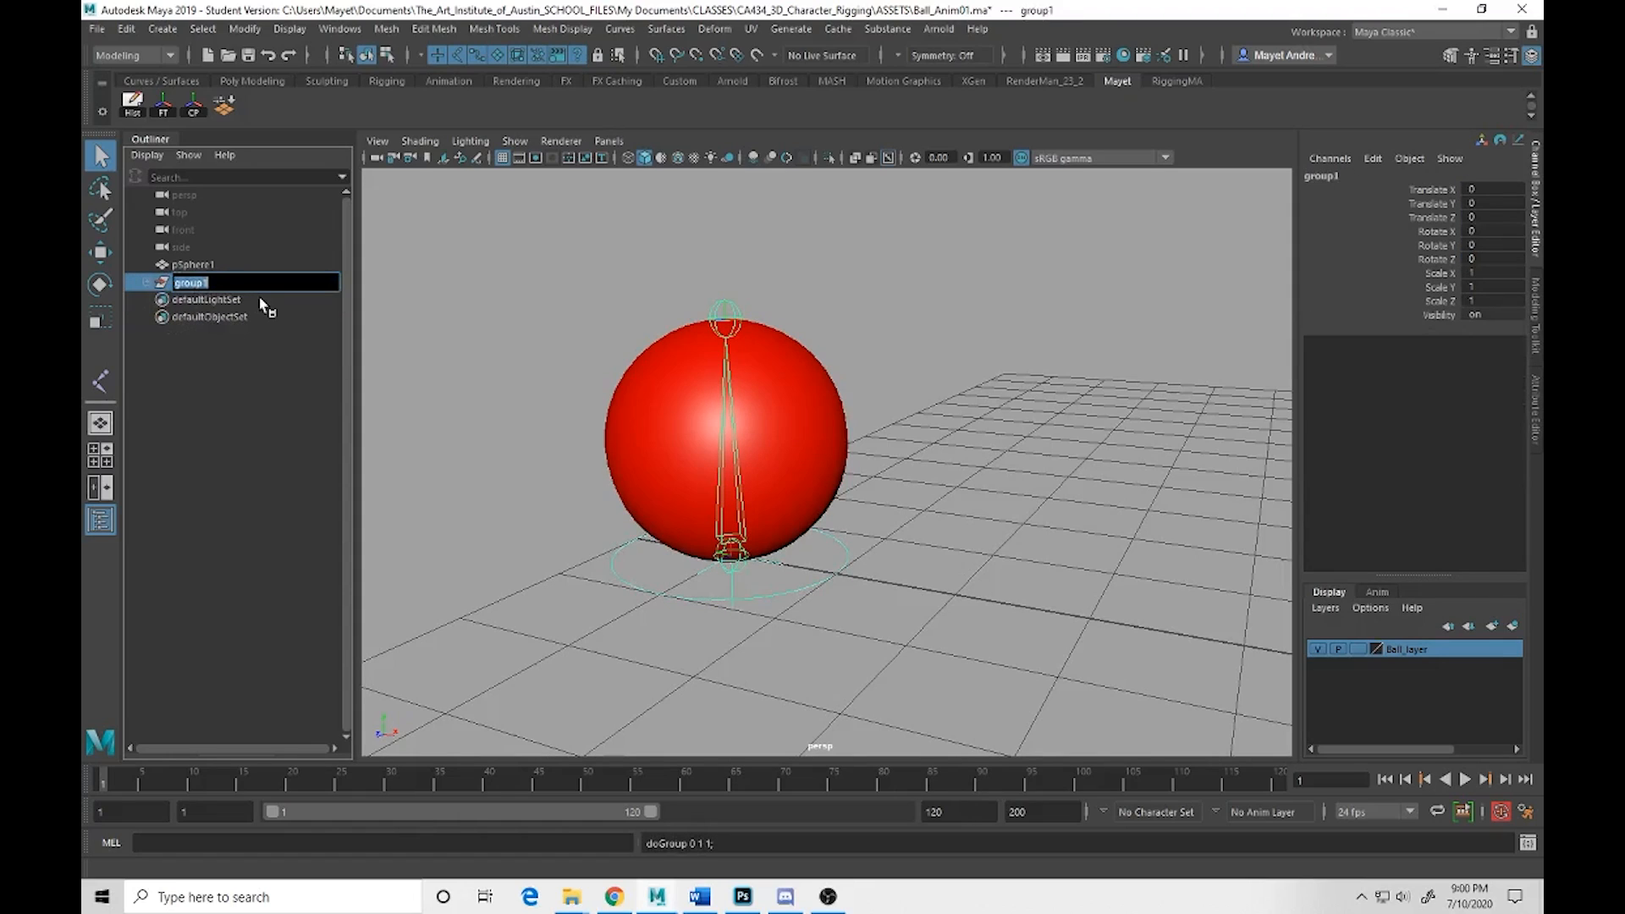
{"action": "type", "text": "g_BallRig01"}
{"action": "key", "text": "Return"}
Rename pSphere1 as Ball and parent it under the g_BallRig01 group
{"action": "double_click", "coordinate": [193, 265]}
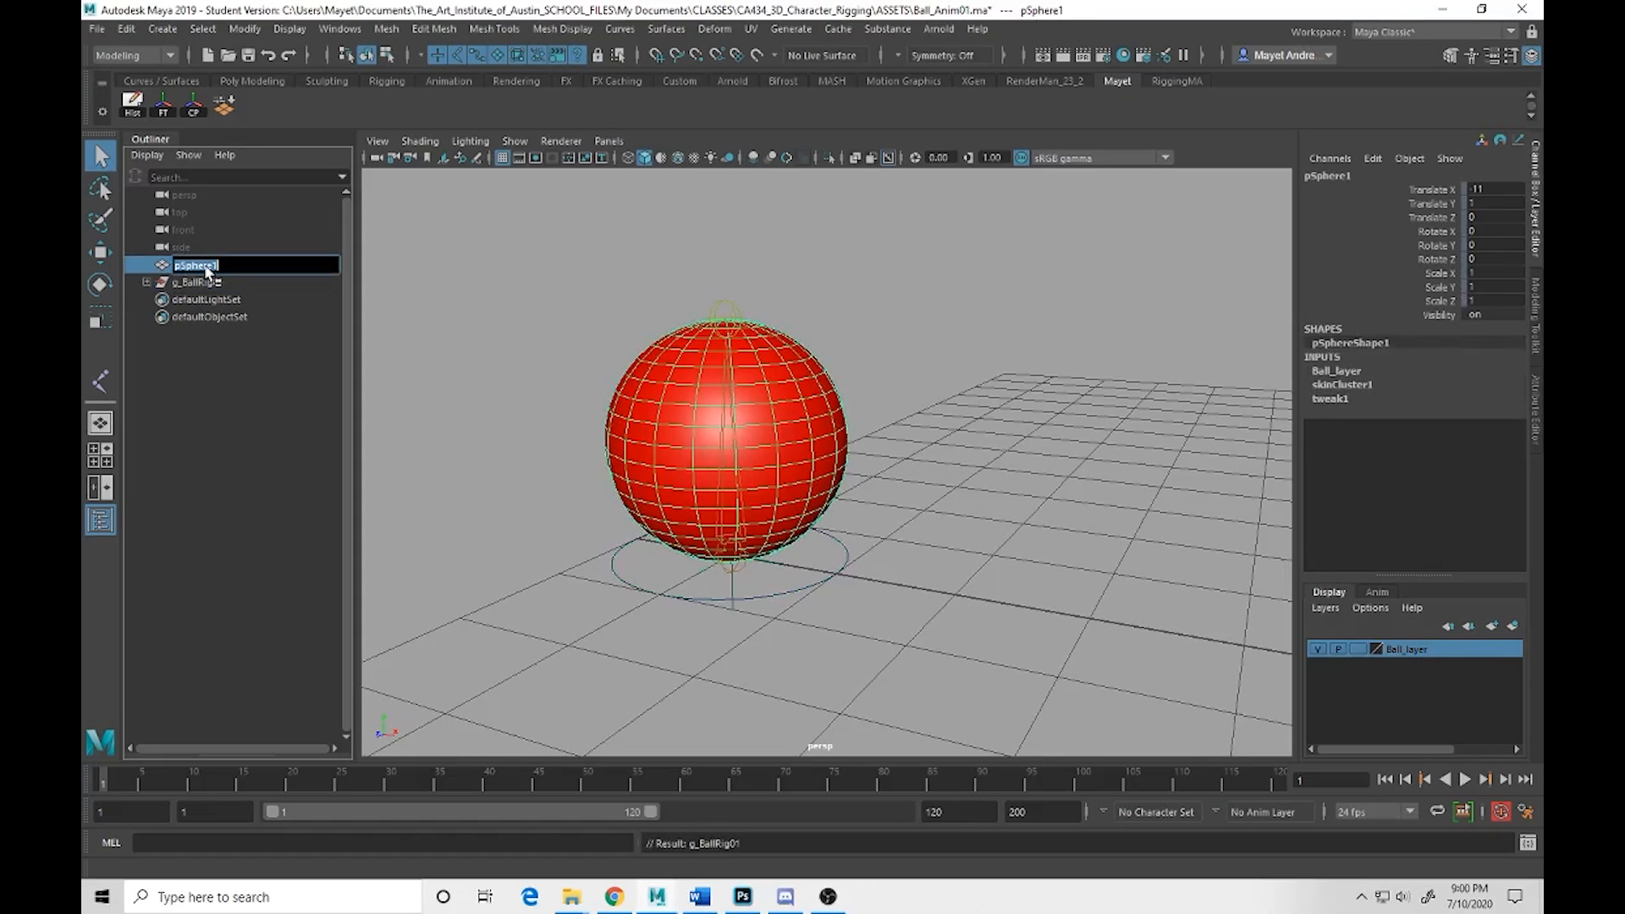
{"action": "type", "text": "Ball"}
{"action": "key", "text": "Return"}
{"action": "left_click", "coordinate": [204, 282], "text": "ctrl"}
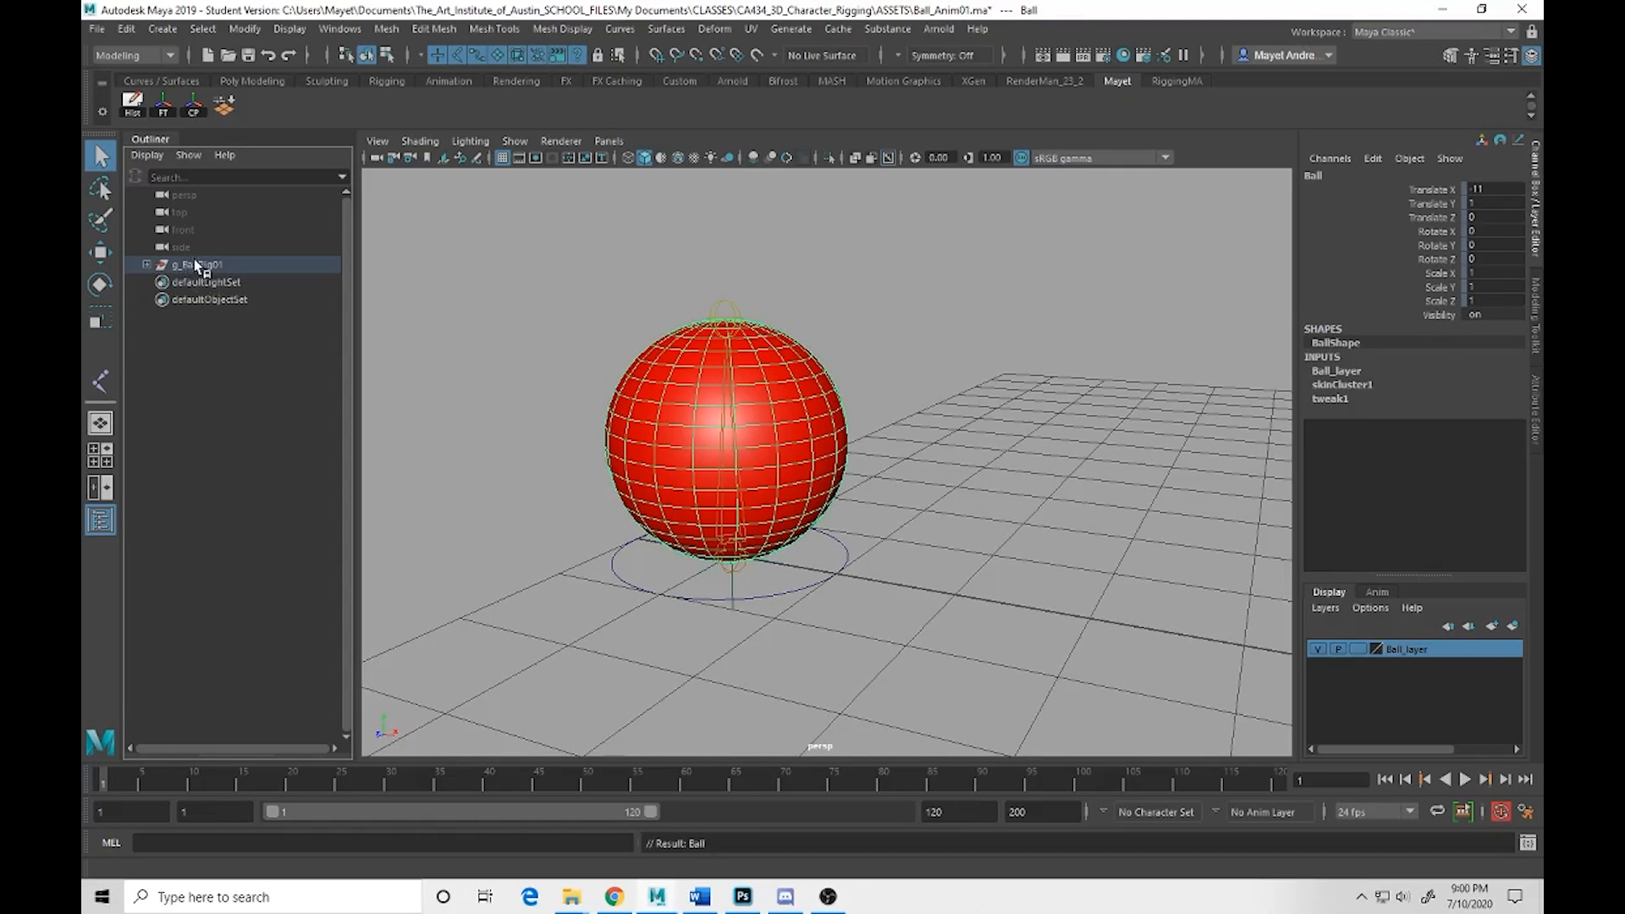
{"action": "key", "text": "p"}
Test the rig by moving and rotating the cc_ball01 control, undoing each transform
{"action": "left_click", "coordinate": [667, 592]}
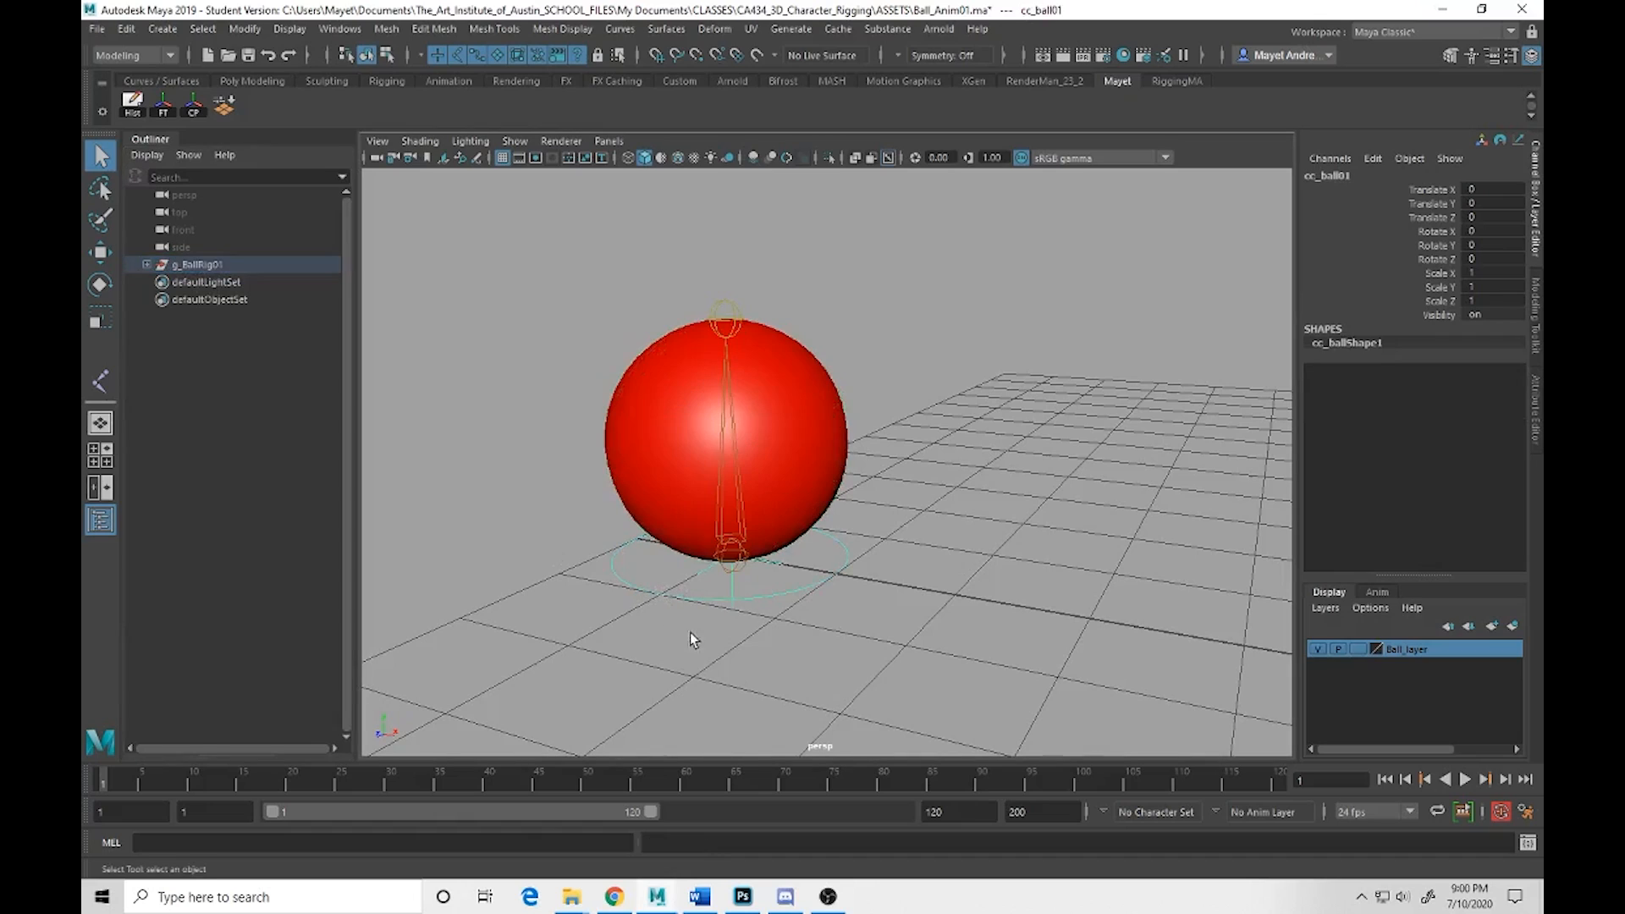
{"action": "key", "text": "w"}
{"action": "left_click_drag", "start_coordinate": [735, 559], "coordinate": [739, 471]}
{"action": "key", "text": "ctrl+z"}
{"action": "key", "text": "e"}
{"action": "key", "text": "ctrl+z"}
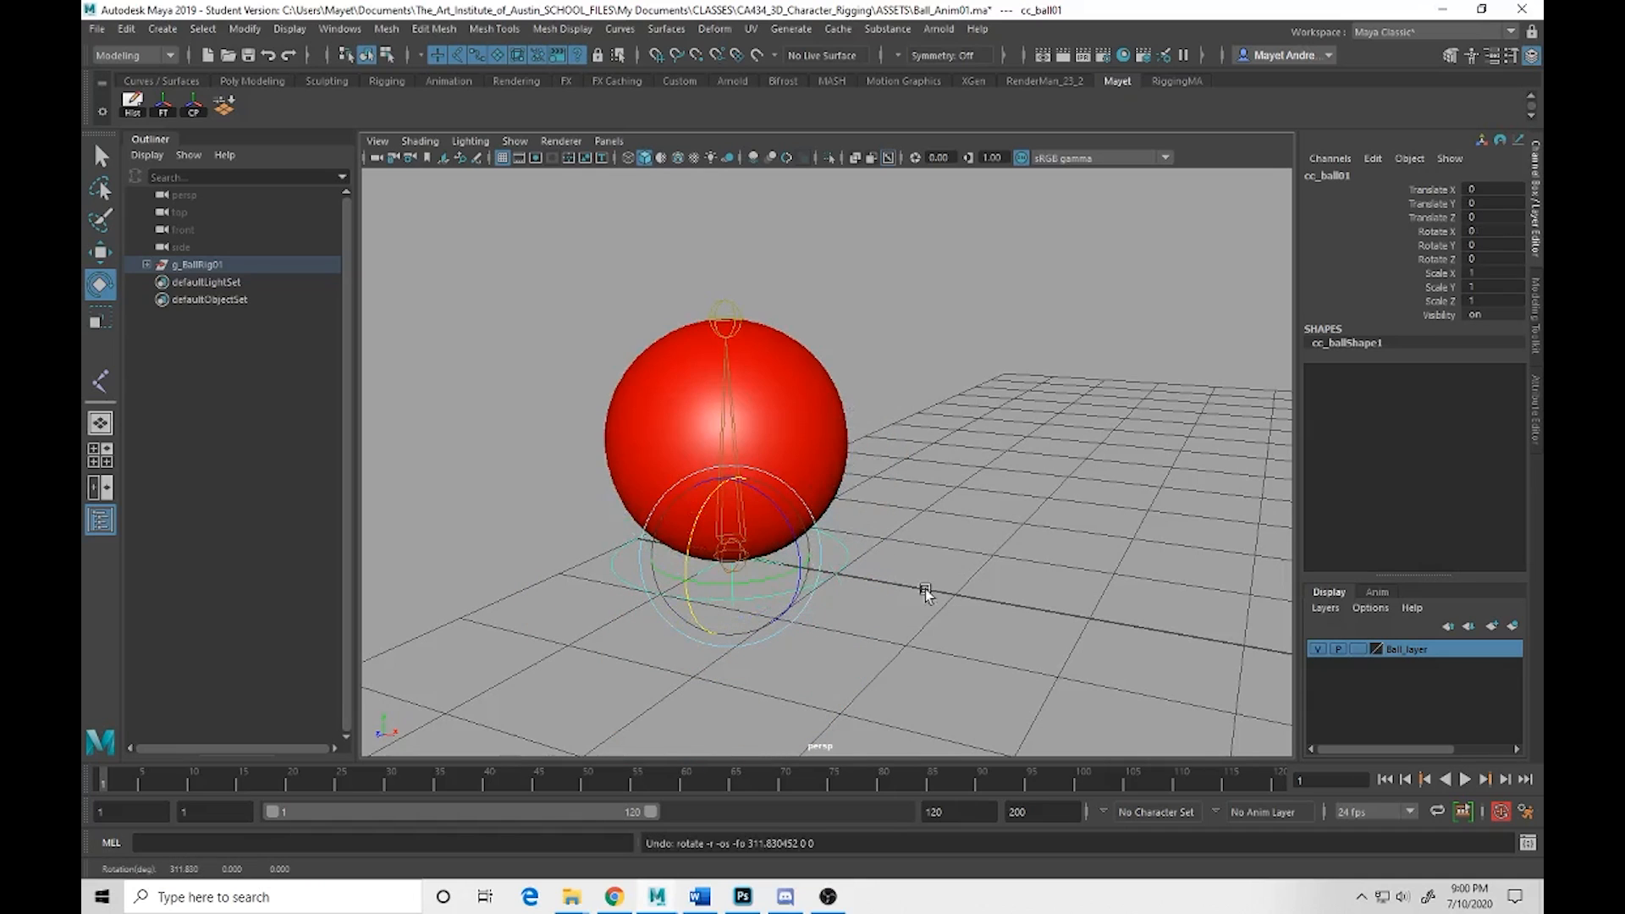
{"action": "key", "text": "q"}
{"action": "left_click_drag", "start_coordinate": [831, 623], "coordinate": [964, 607], "text": "alt"}
{"action": "middle_click_drag", "start_coordinate": [1044, 635], "coordinate": [983, 608], "text": "alt"}
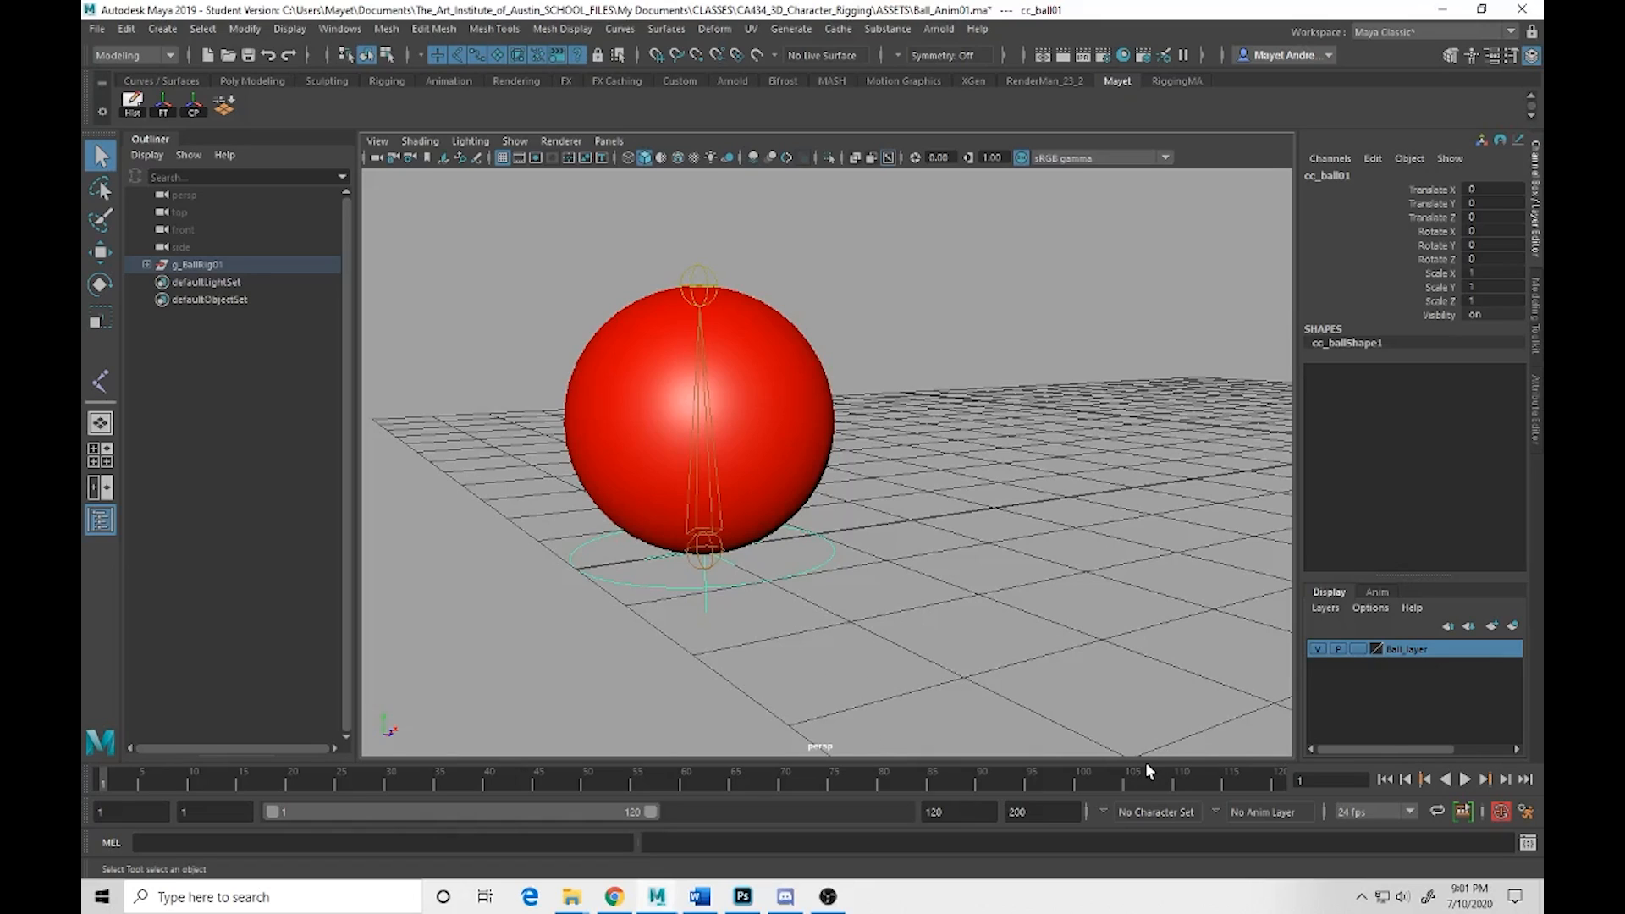
Toggle automatic keyframing off and back on, and set the playback frame rate to 24 fps
{"action": "left_click", "coordinate": [1499, 814]}
{"action": "left_click", "coordinate": [1502, 813]}
{"action": "left_click", "coordinate": [1411, 812]}
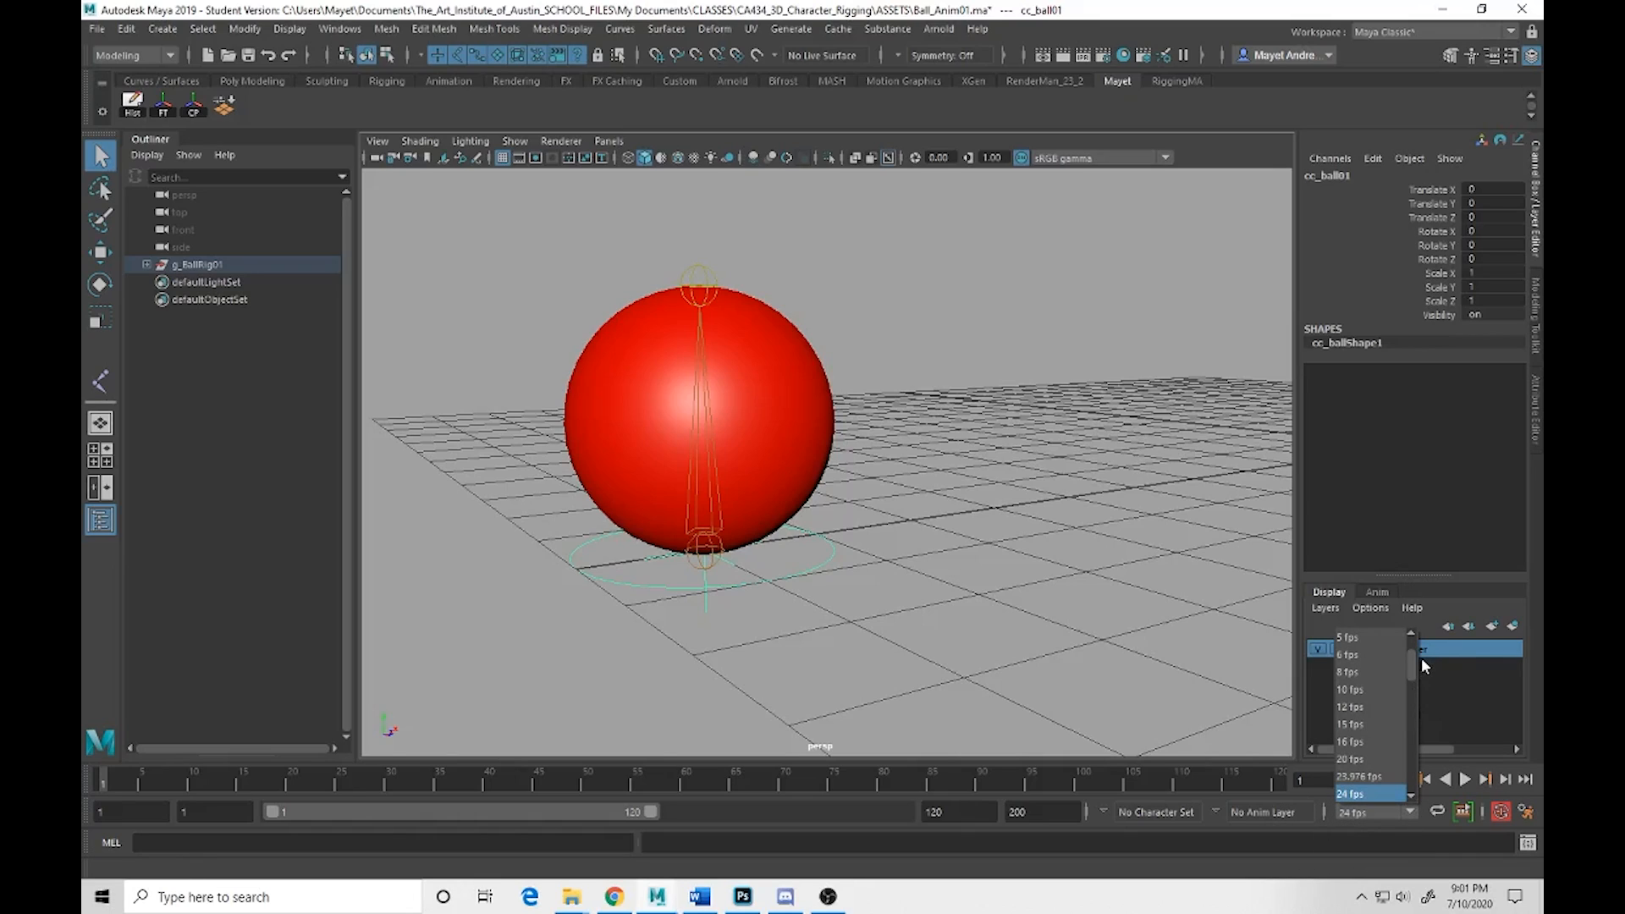
{"action": "left_click_drag", "start_coordinate": [1413, 659], "coordinate": [1415, 679]}
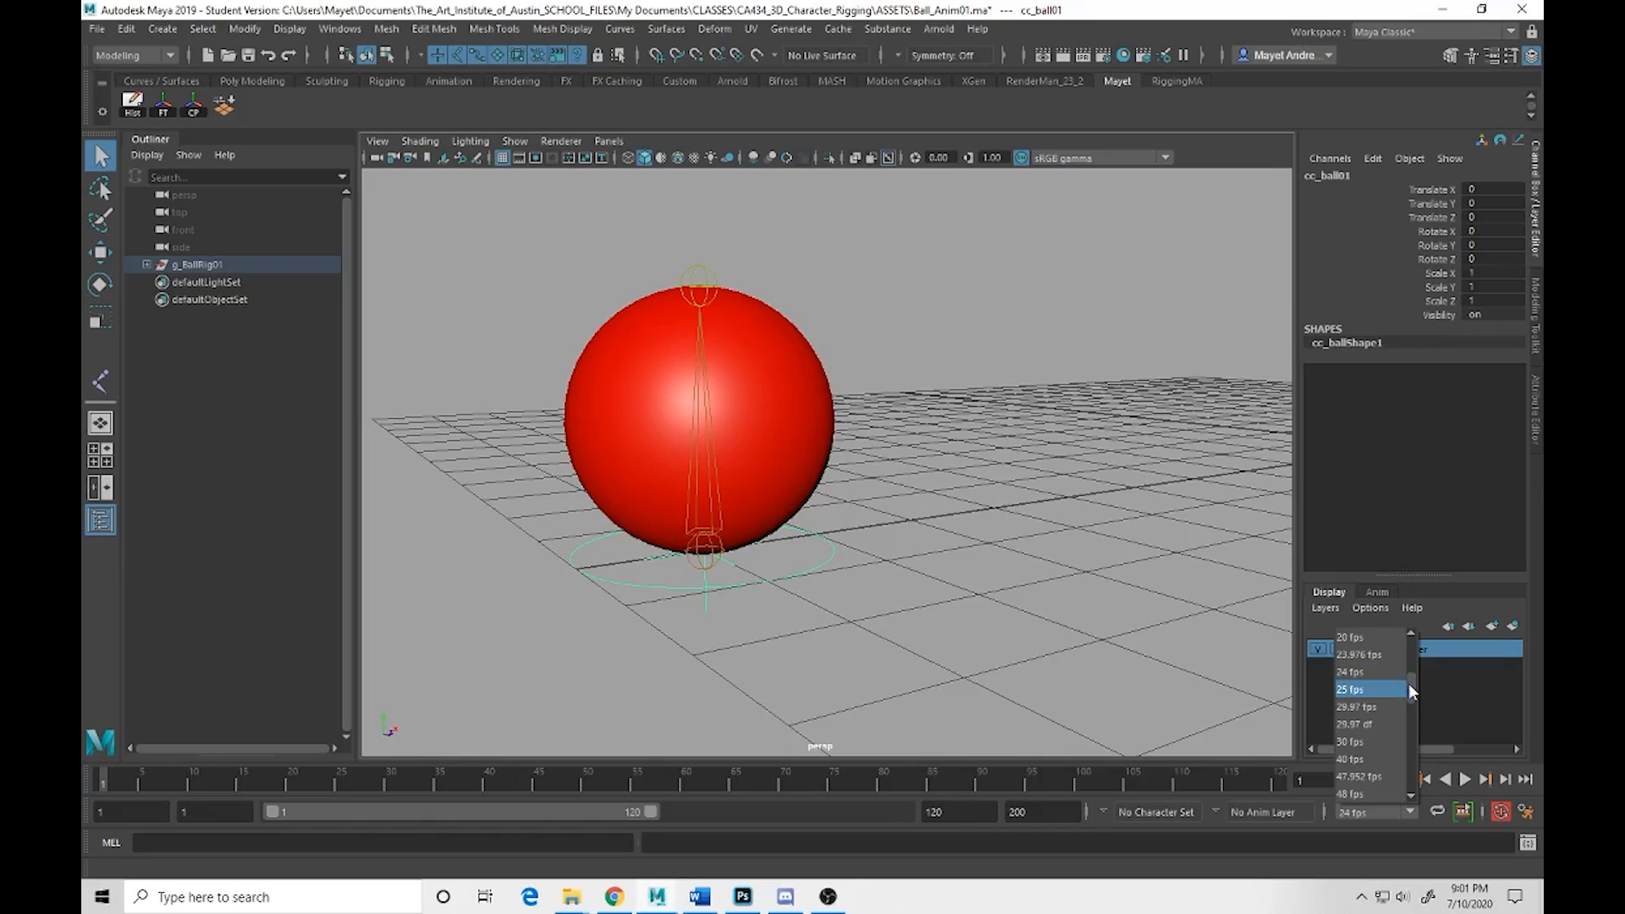
{"action": "mouse_move", "coordinate": [1409, 683]}
{"action": "left_mouse_down"}
{"action": "mouse_move", "coordinate": [1412, 703]}
{"action": "mouse_move", "coordinate": [1414, 674]}
{"action": "left_mouse_up"}
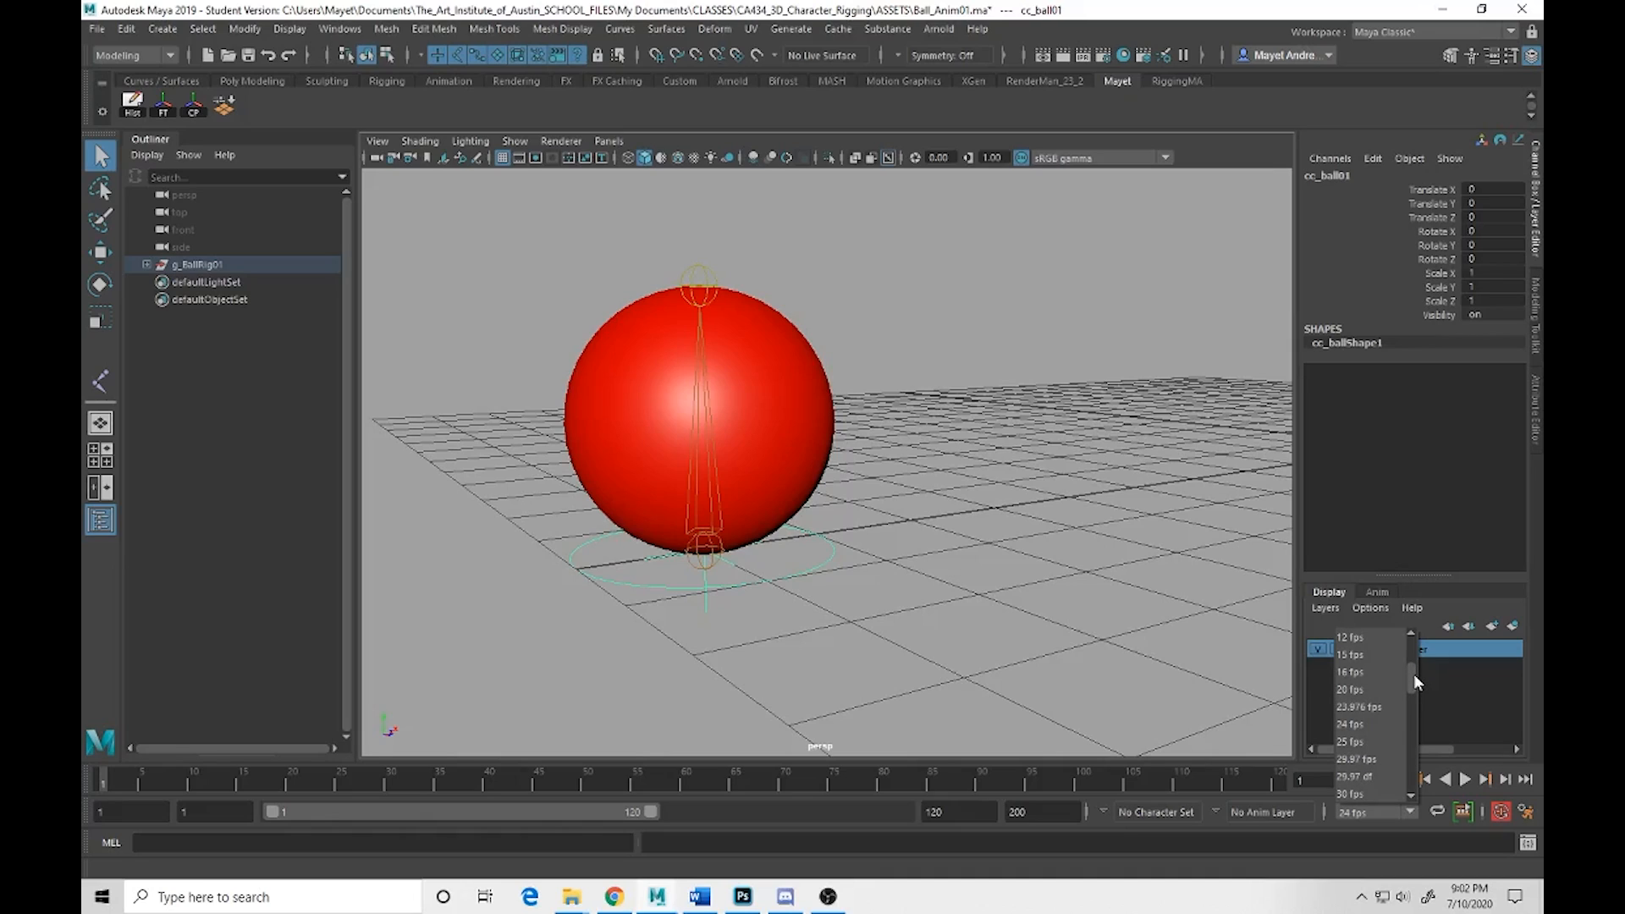
{"action": "left_click", "coordinate": [1375, 724]}
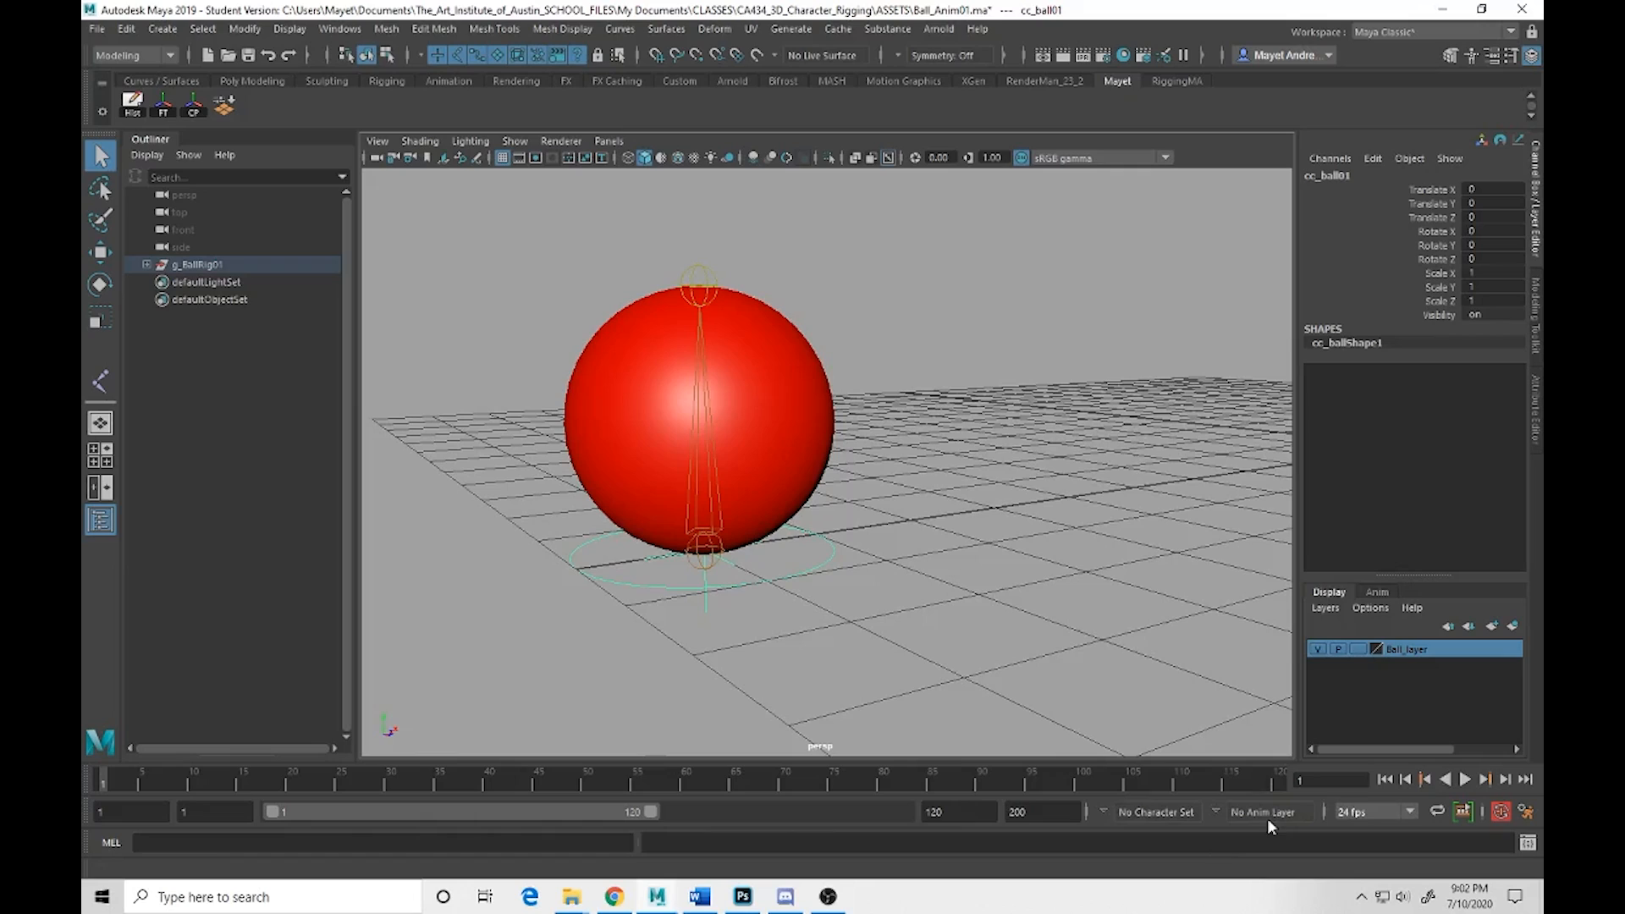
Slide the visible playback range to frames 40 through 159
{"action": "mouse_move", "coordinate": [363, 811]}
{"action": "left_mouse_down"}
{"action": "mouse_move", "coordinate": [808, 819]}
{"action": "mouse_move", "coordinate": [546, 807]}
{"action": "mouse_move", "coordinate": [729, 800]}
{"action": "mouse_move", "coordinate": [372, 815]}
{"action": "left_mouse_up"}
{"action": "mouse_move", "coordinate": [373, 811]}
{"action": "left_mouse_down"}
{"action": "mouse_move", "coordinate": [684, 804]}
{"action": "mouse_move", "coordinate": [358, 818]}
{"action": "left_mouse_up"}
{"action": "left_click_drag", "start_coordinate": [308, 811], "coordinate": [457, 816]}
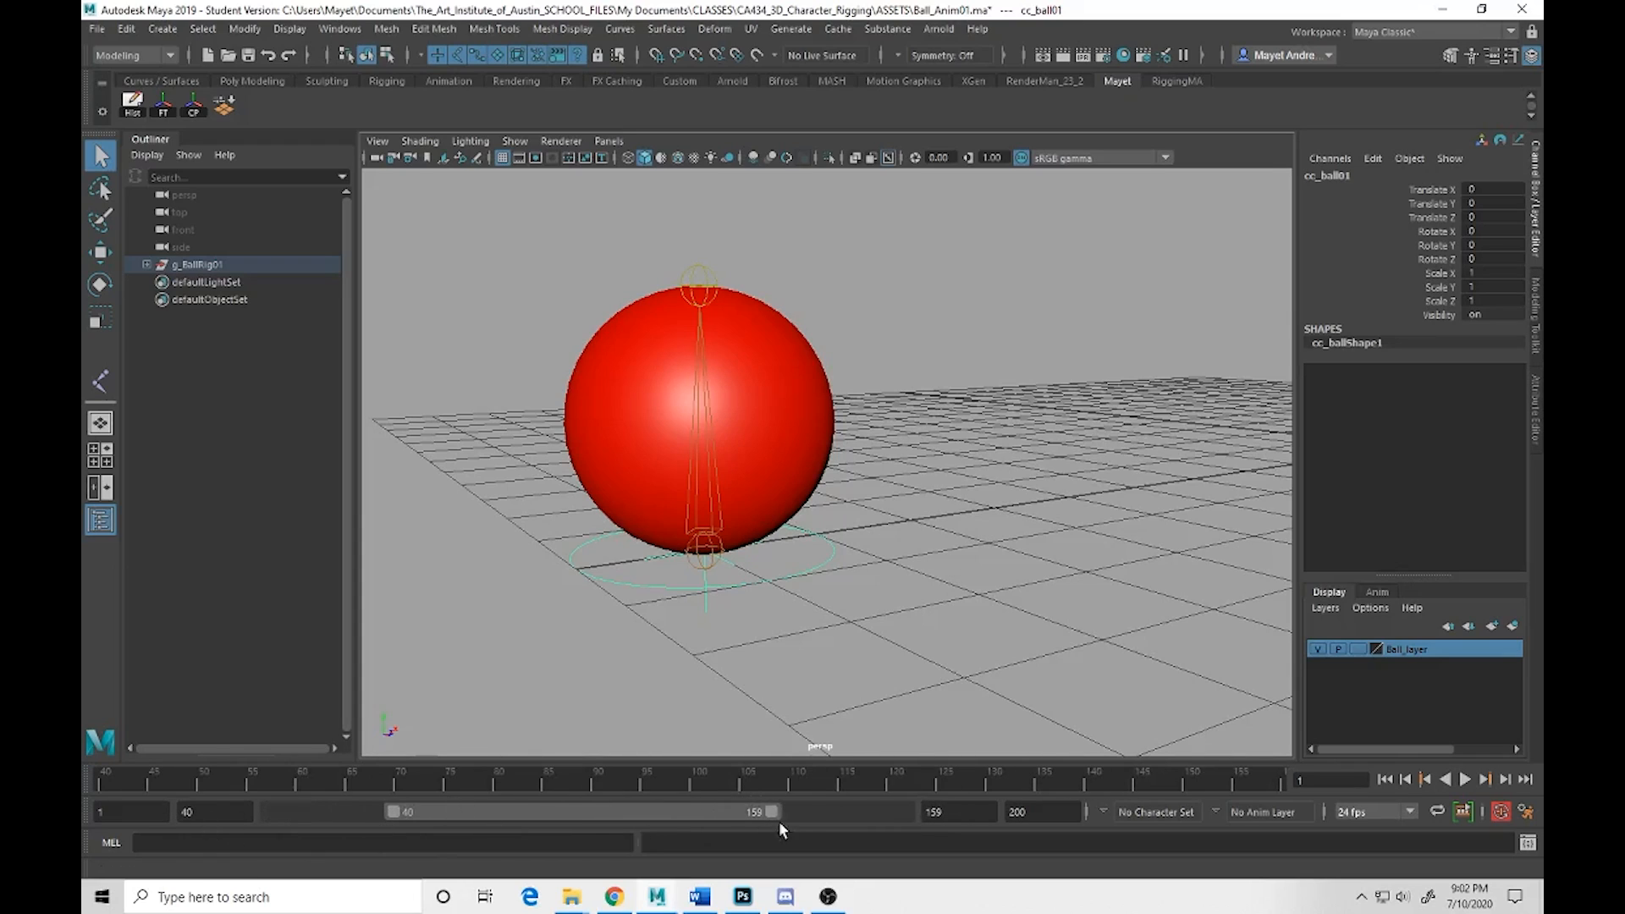
Set the playback range to start at frame 1 and end at frame 200
{"action": "left_click", "coordinate": [188, 804]}
{"action": "left_click", "coordinate": [957, 811]}
{"action": "left_click", "coordinate": [961, 813]}
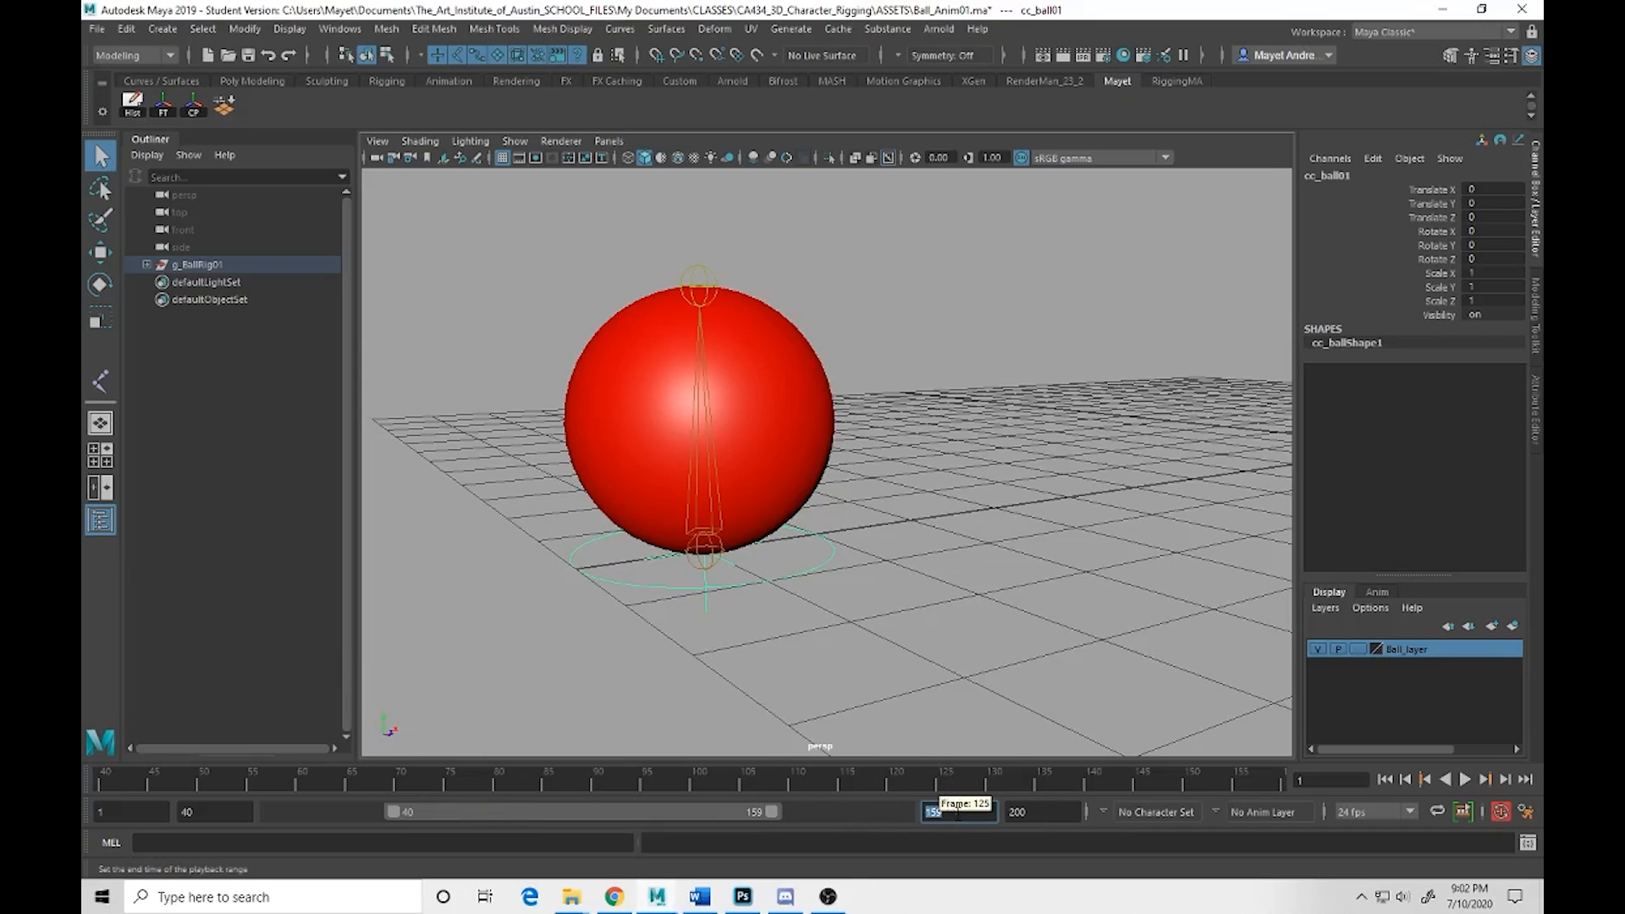
{"action": "key", "text": "BackSpace"}
{"action": "key", "text": "BackSpace"}
{"action": "key", "text": "BackSpace"}
{"action": "type", "text": "200"}
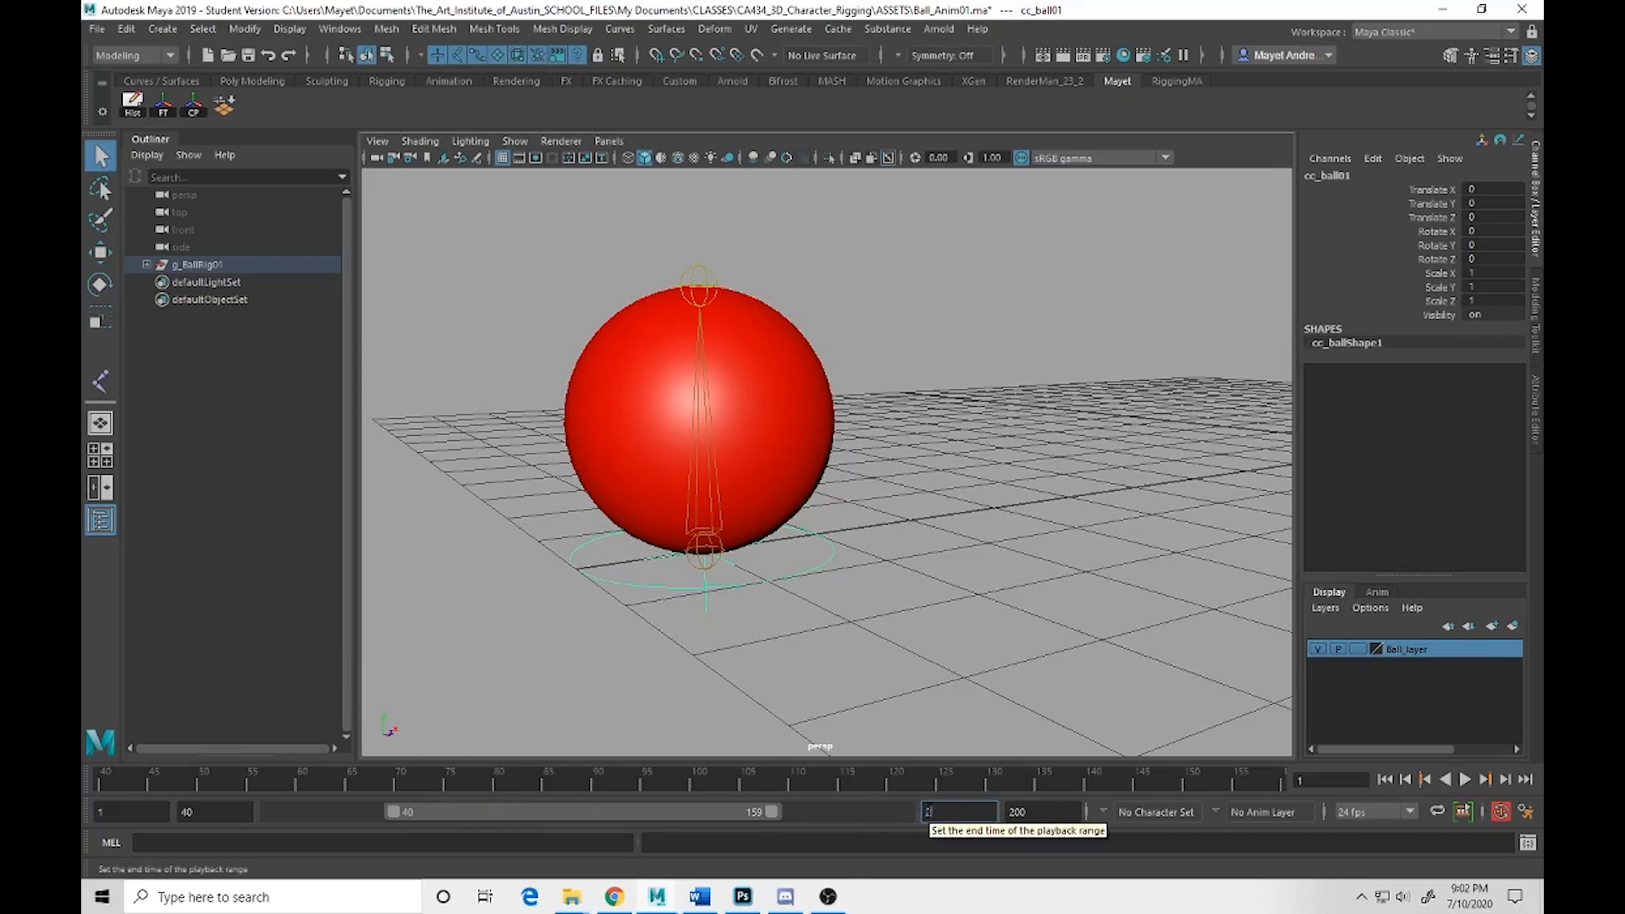
{"action": "key", "text": "Return"}
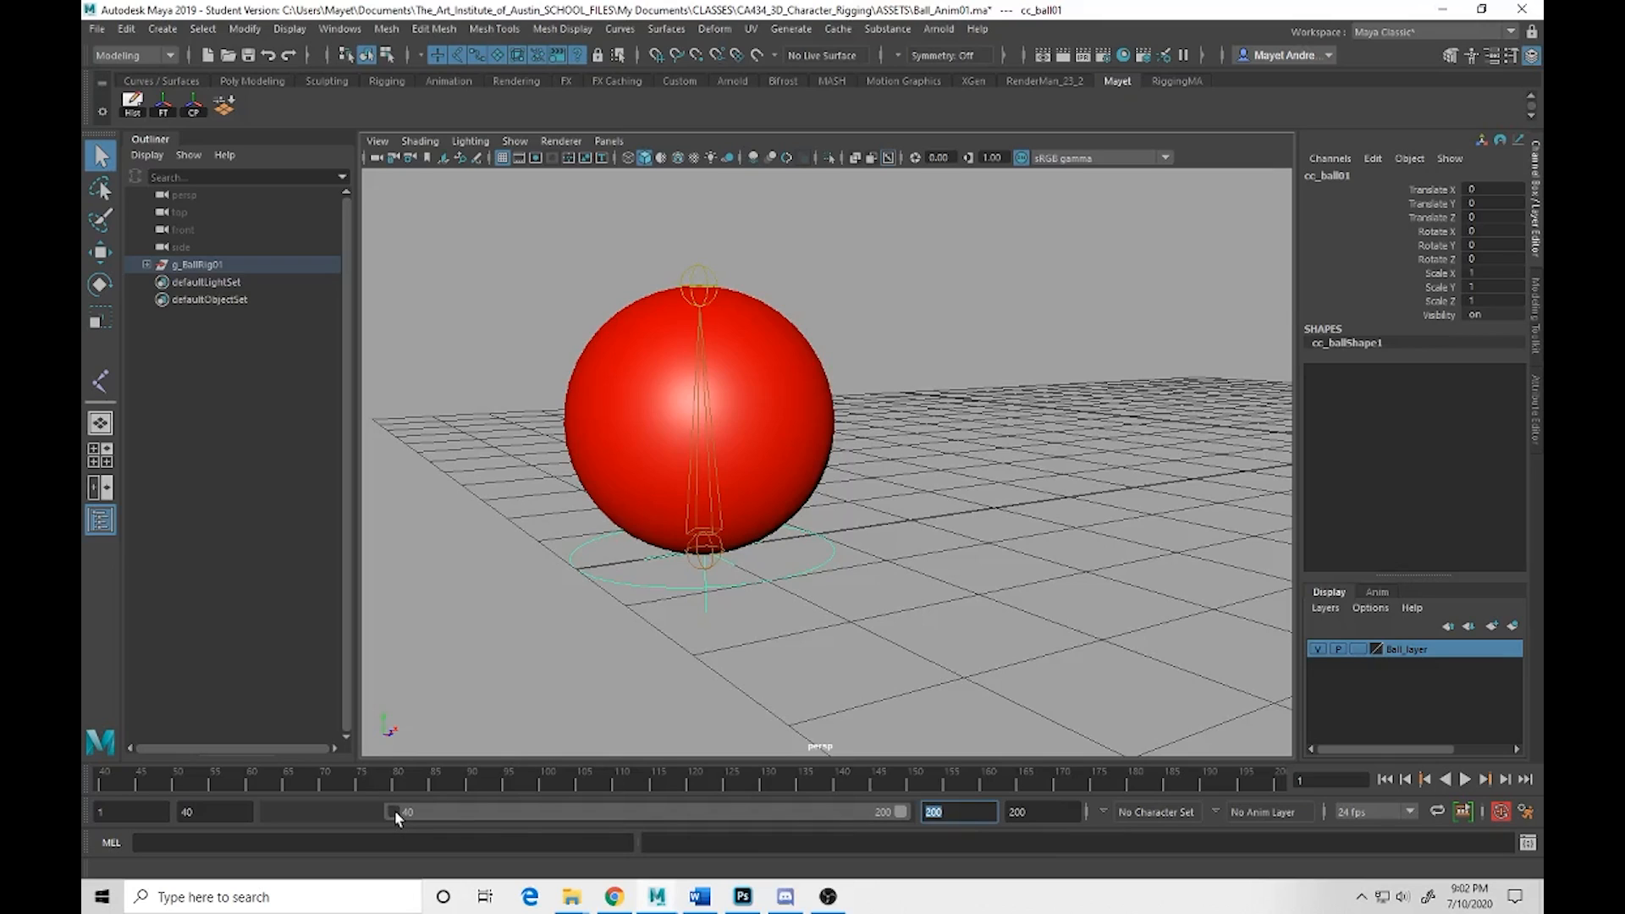
{"action": "left_click_drag", "start_coordinate": [395, 810], "coordinate": [246, 815]}
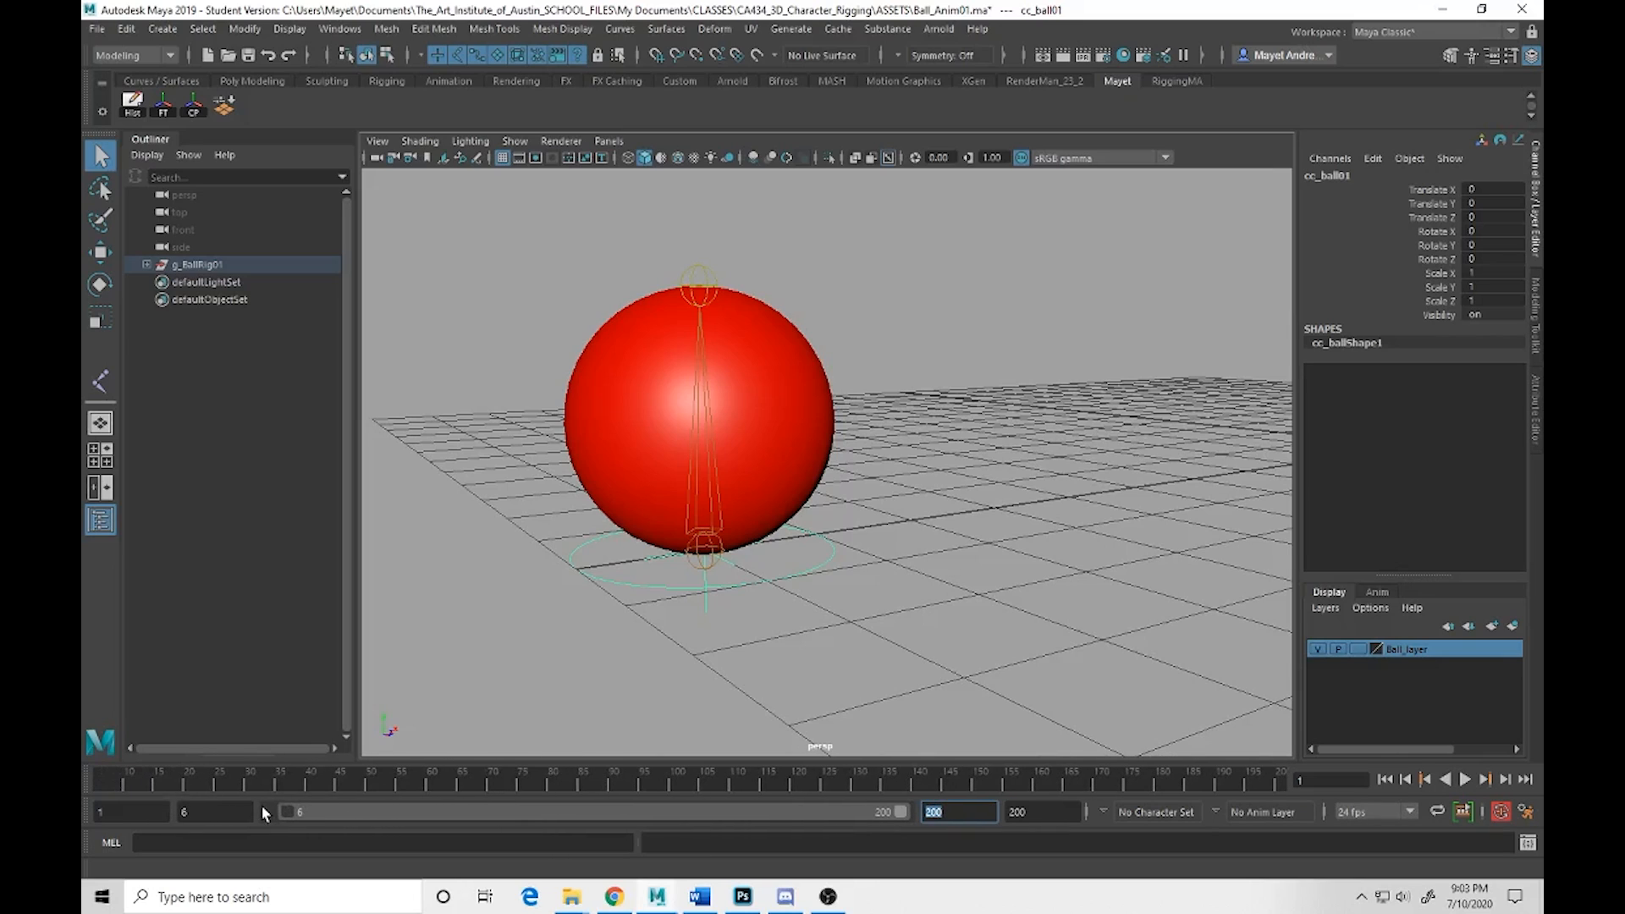
{"action": "mouse_move", "coordinate": [242, 810]}
{"action": "left_mouse_down"}
{"action": "mouse_move", "coordinate": [657, 816]}
{"action": "mouse_move", "coordinate": [215, 811]}
{"action": "left_mouse_up"}
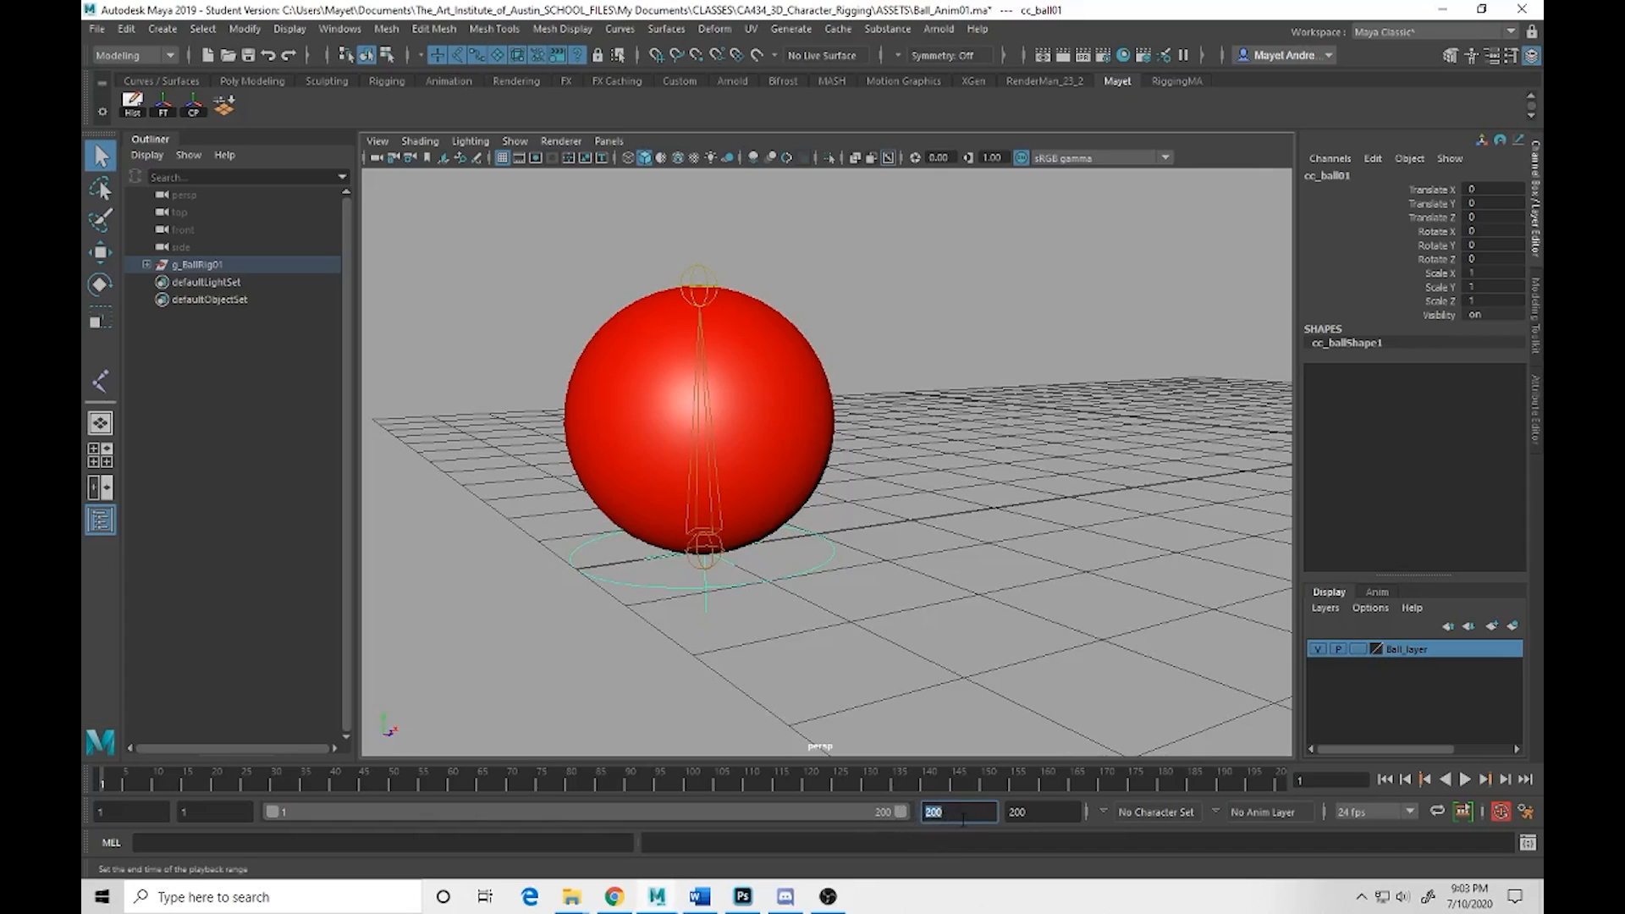
Set the end time of the whole animation to frame 500
{"action": "left_click", "coordinate": [1031, 812]}
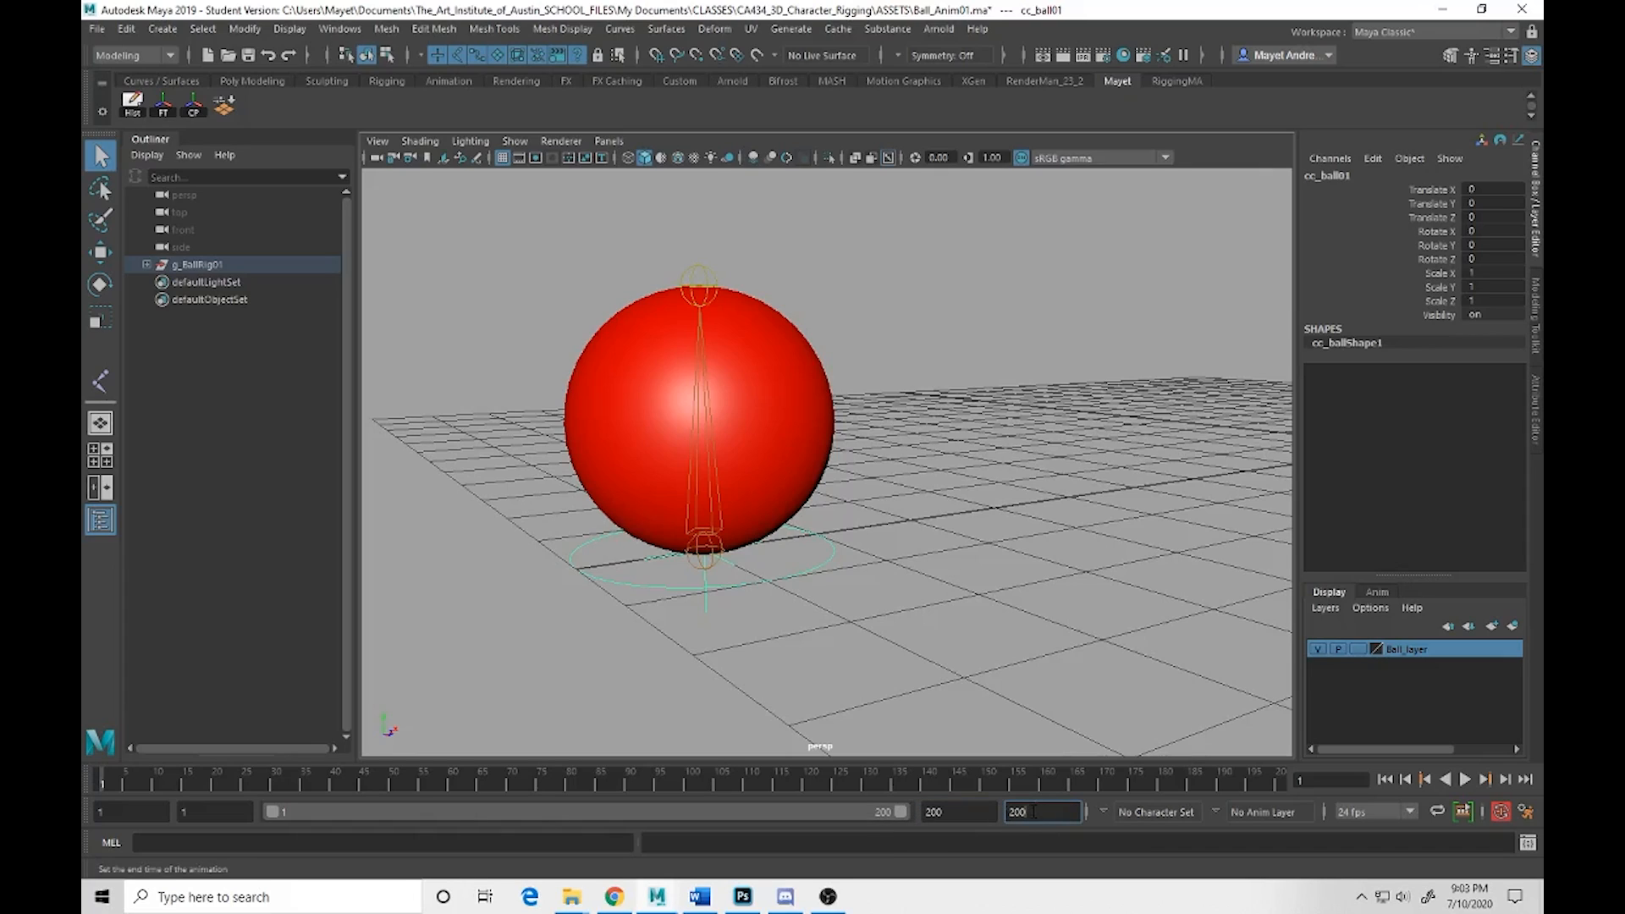
{"action": "double_click", "coordinate": [1034, 812]}
{"action": "type", "text": "500"}
{"action": "key", "text": "Return"}
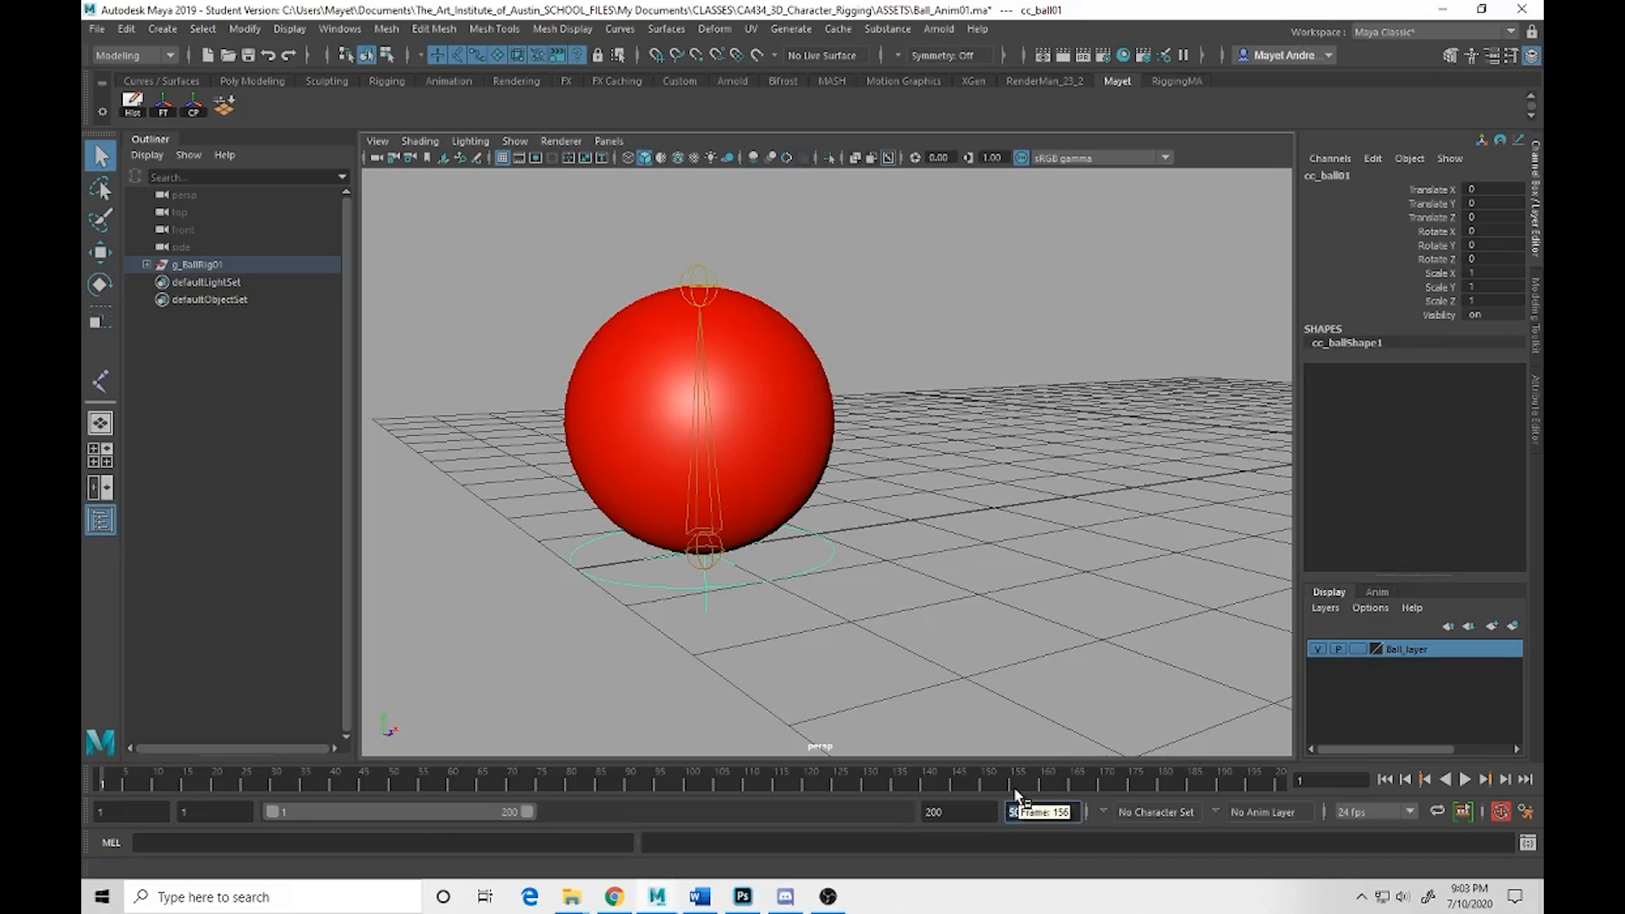
Set the animation end time to frame 200 and the playback range end to frame 500
{"action": "type", "text": "200"}
{"action": "key", "text": "Return"}
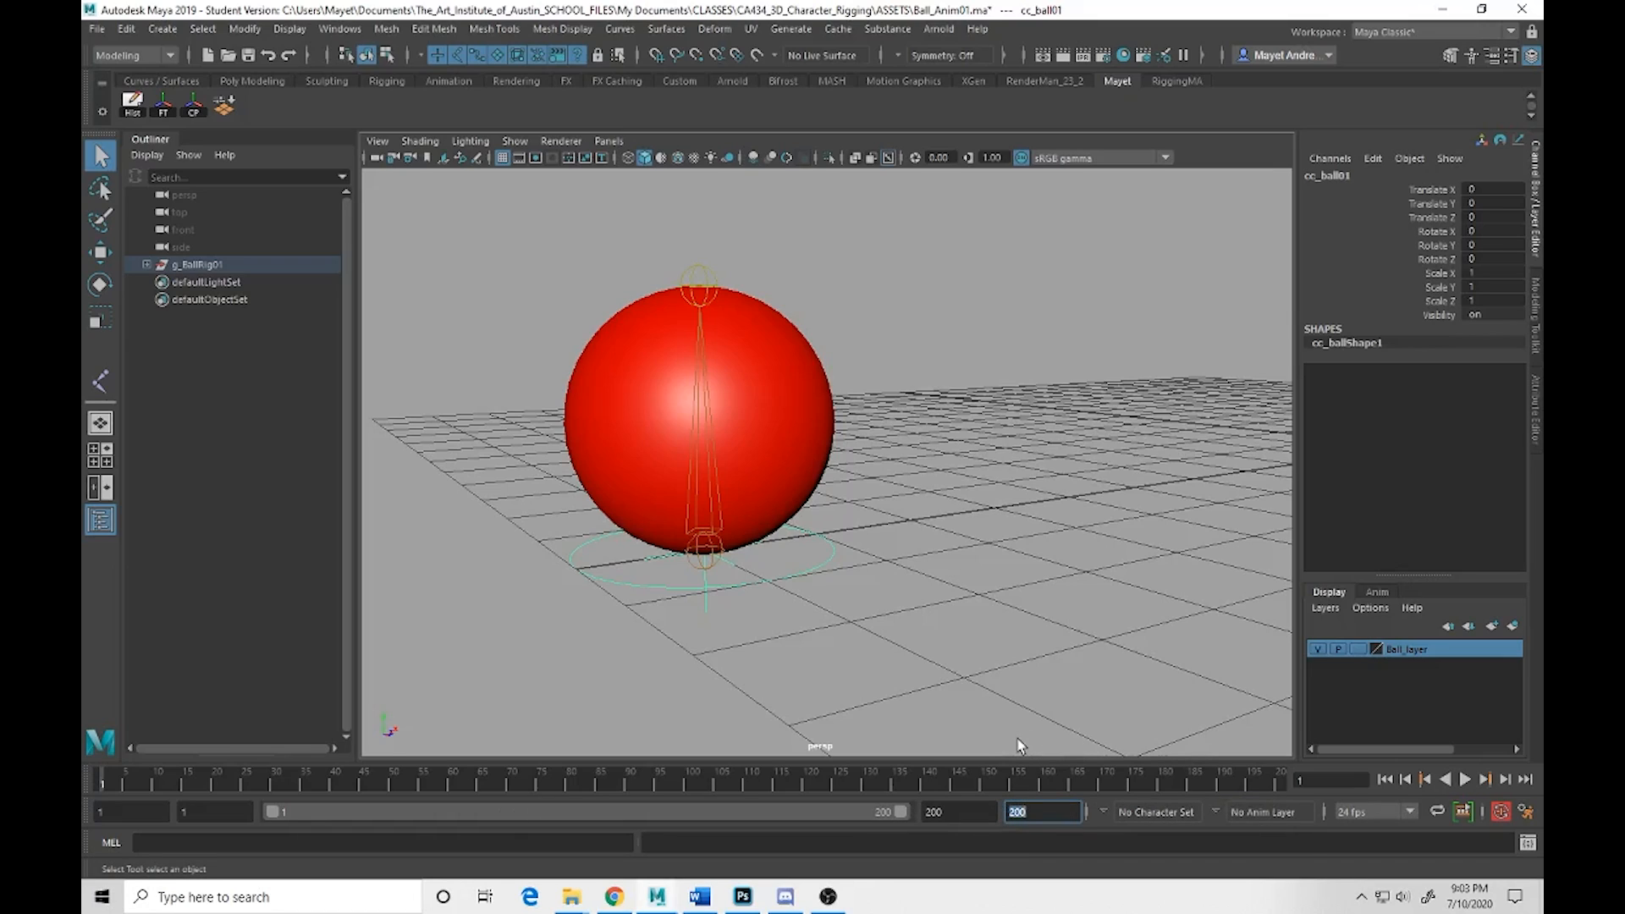
{"action": "left_click_drag", "start_coordinate": [957, 812], "coordinate": [899, 817]}
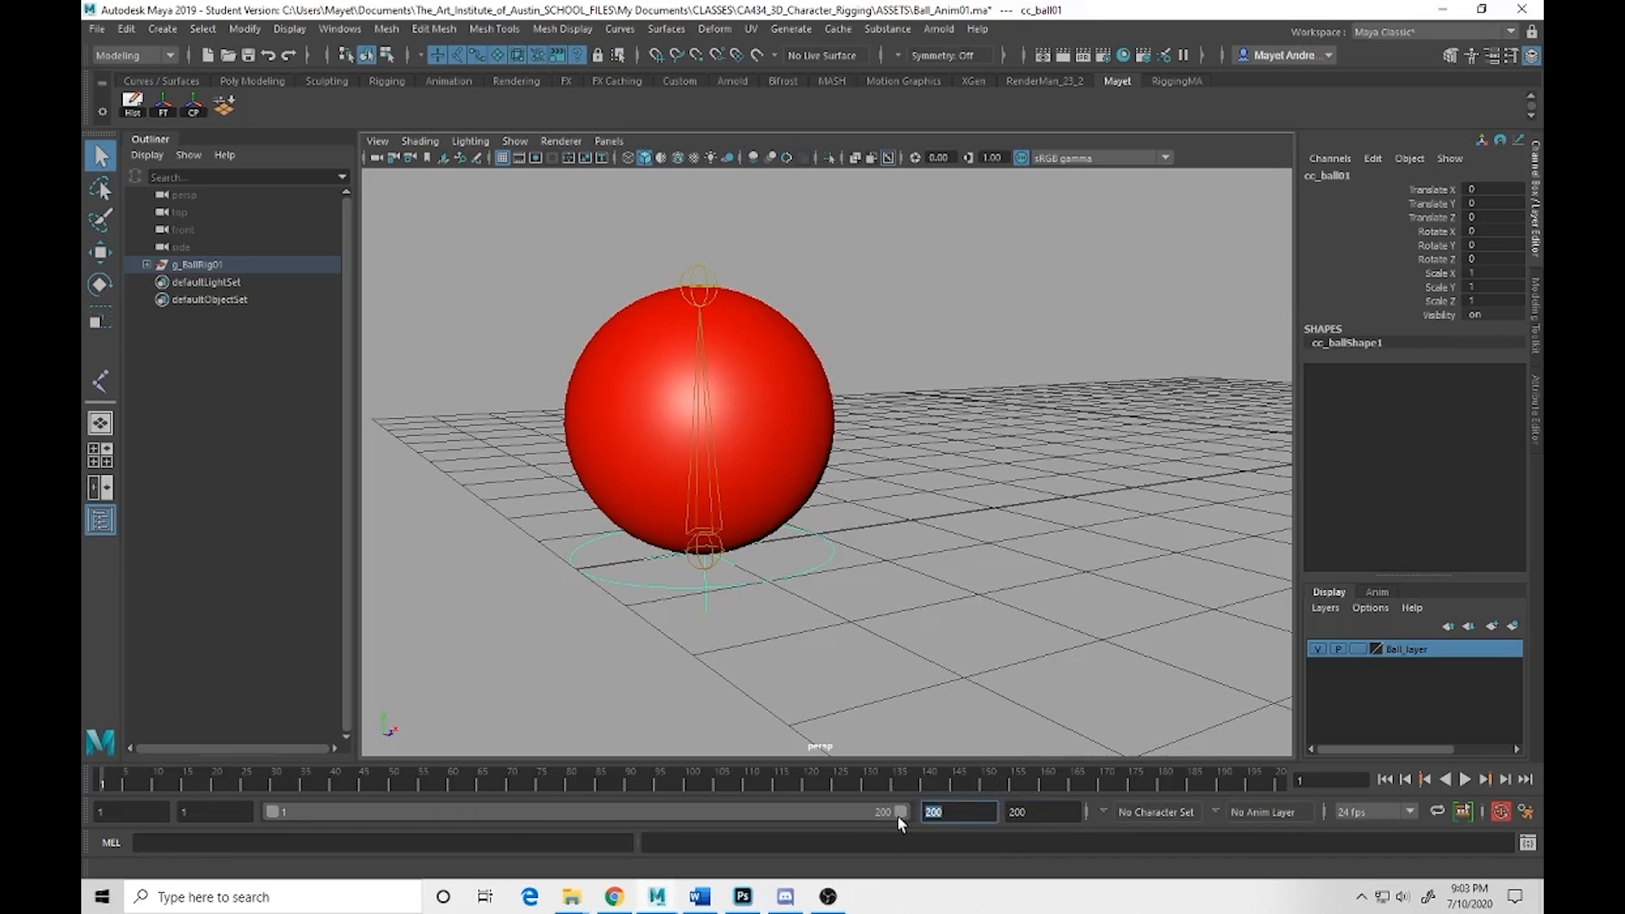
{"action": "type", "text": "500"}
{"action": "key", "text": "Return"}
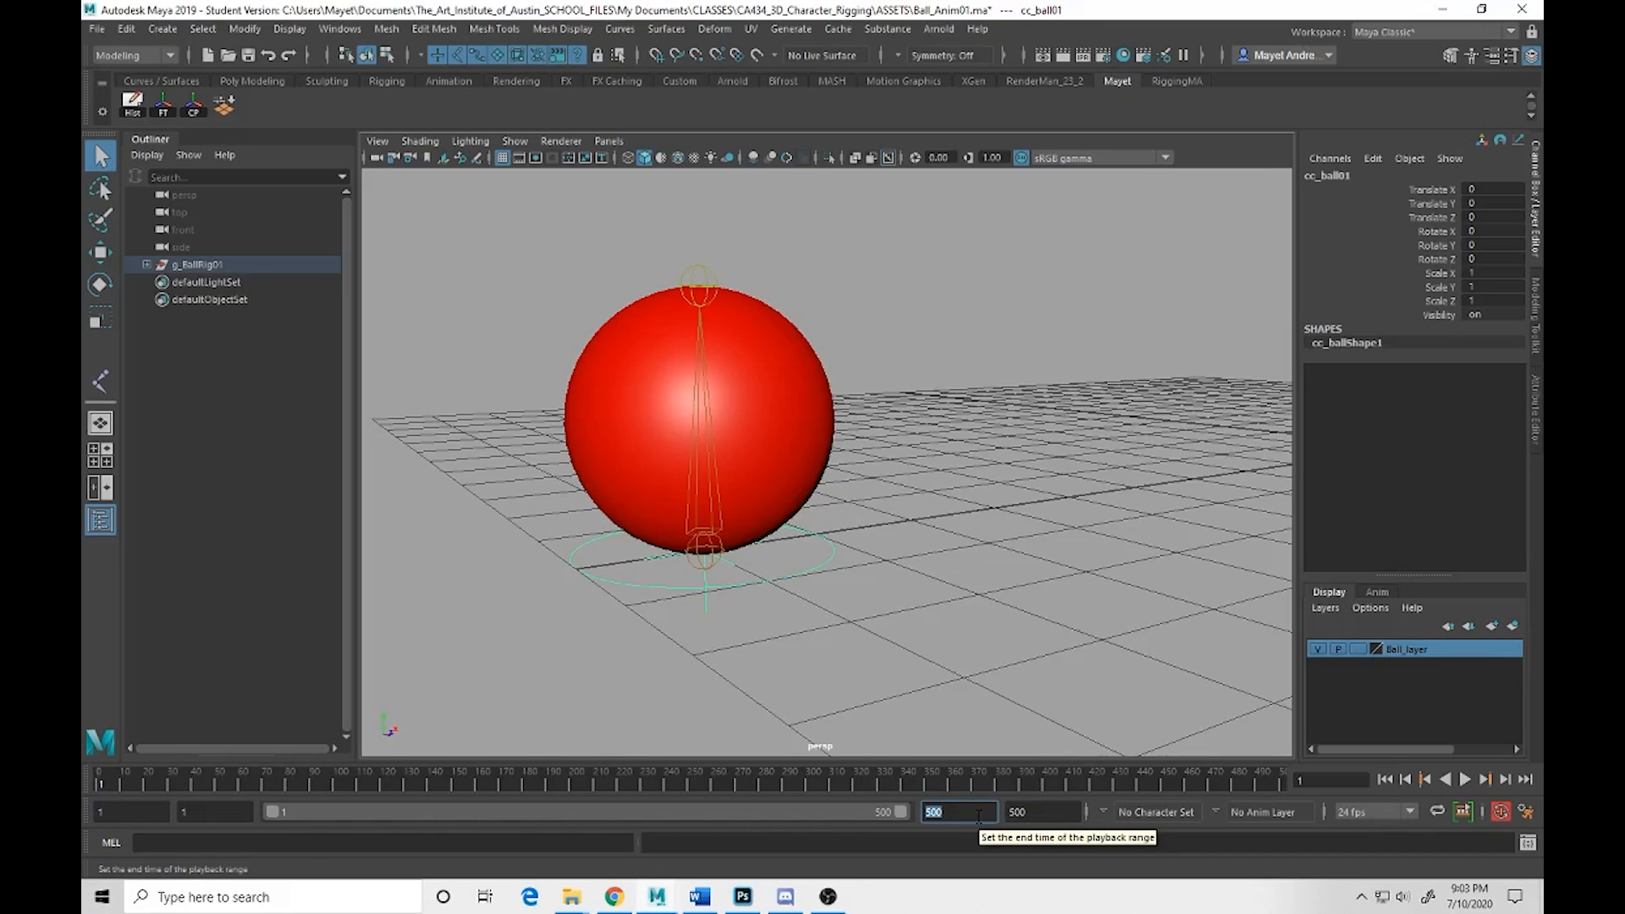
Set both the playback range end and the animation end time to frame 100
{"action": "type", "text": "100"}
{"action": "key", "text": "Return"}
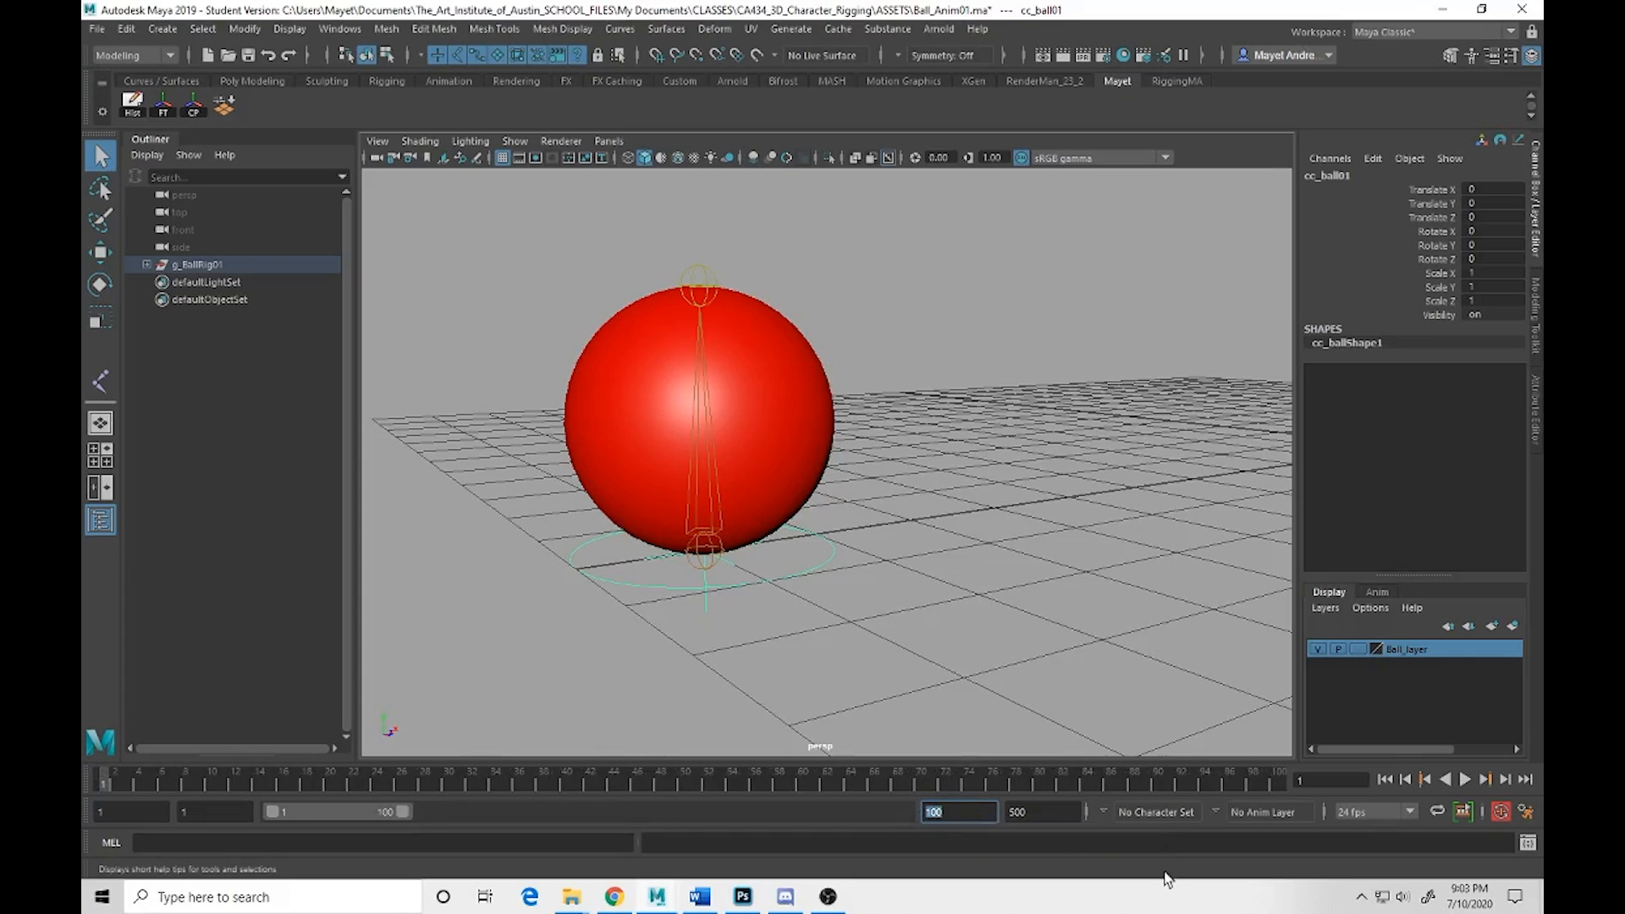
{"action": "key", "text": "Tab"}
{"action": "type", "text": "1"}
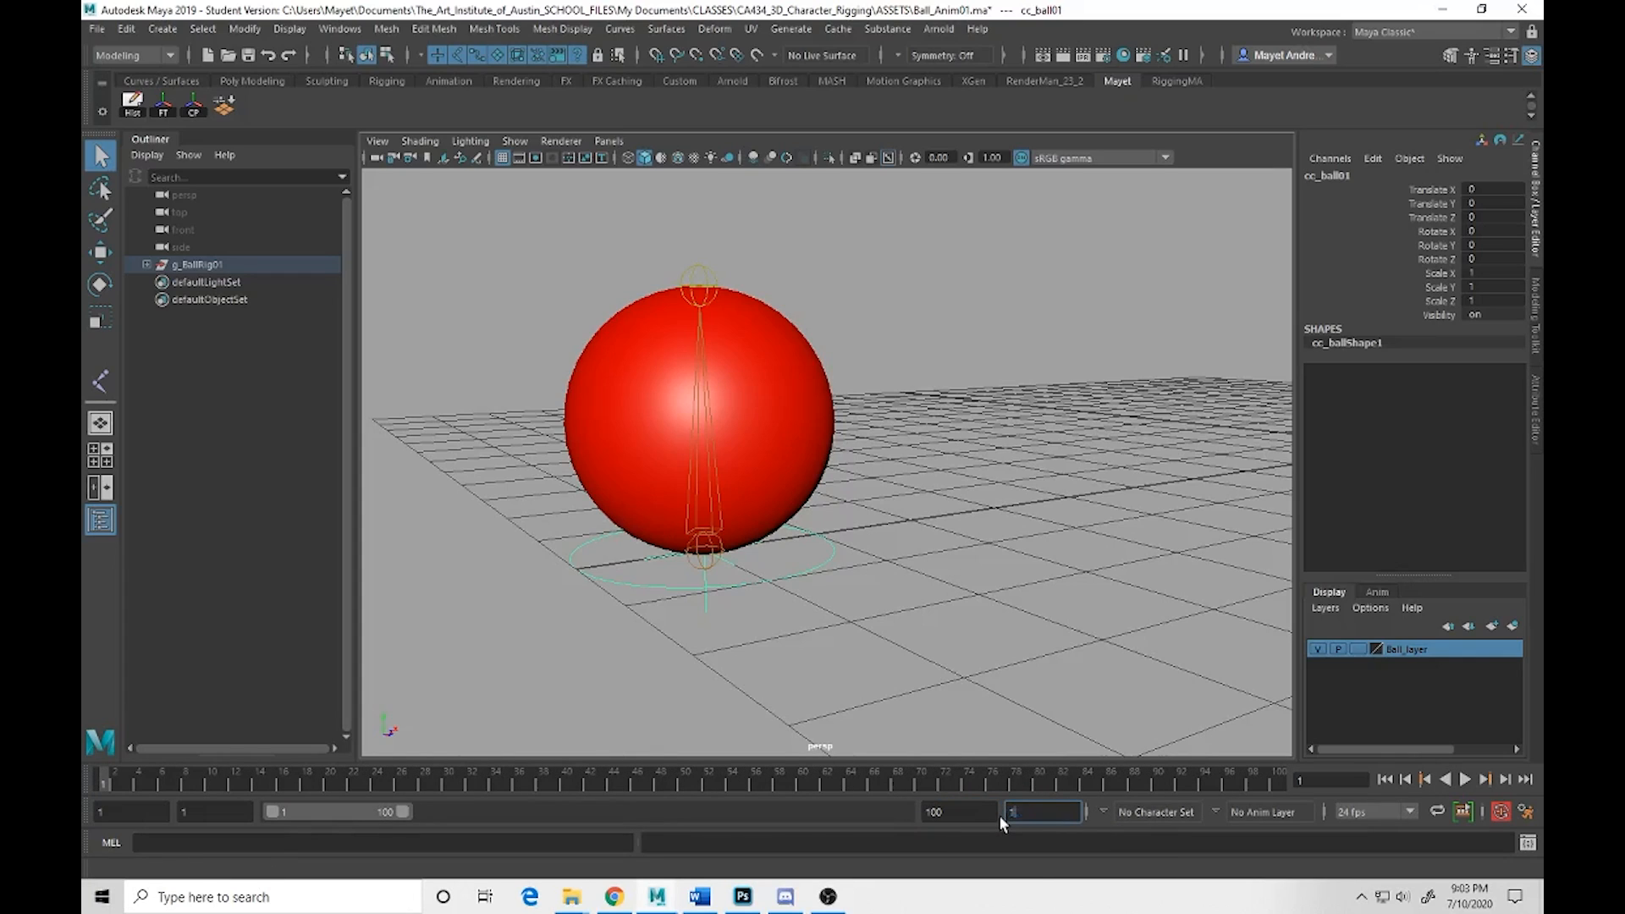
{"action": "type", "text": "00"}
{"action": "key", "text": "Return"}
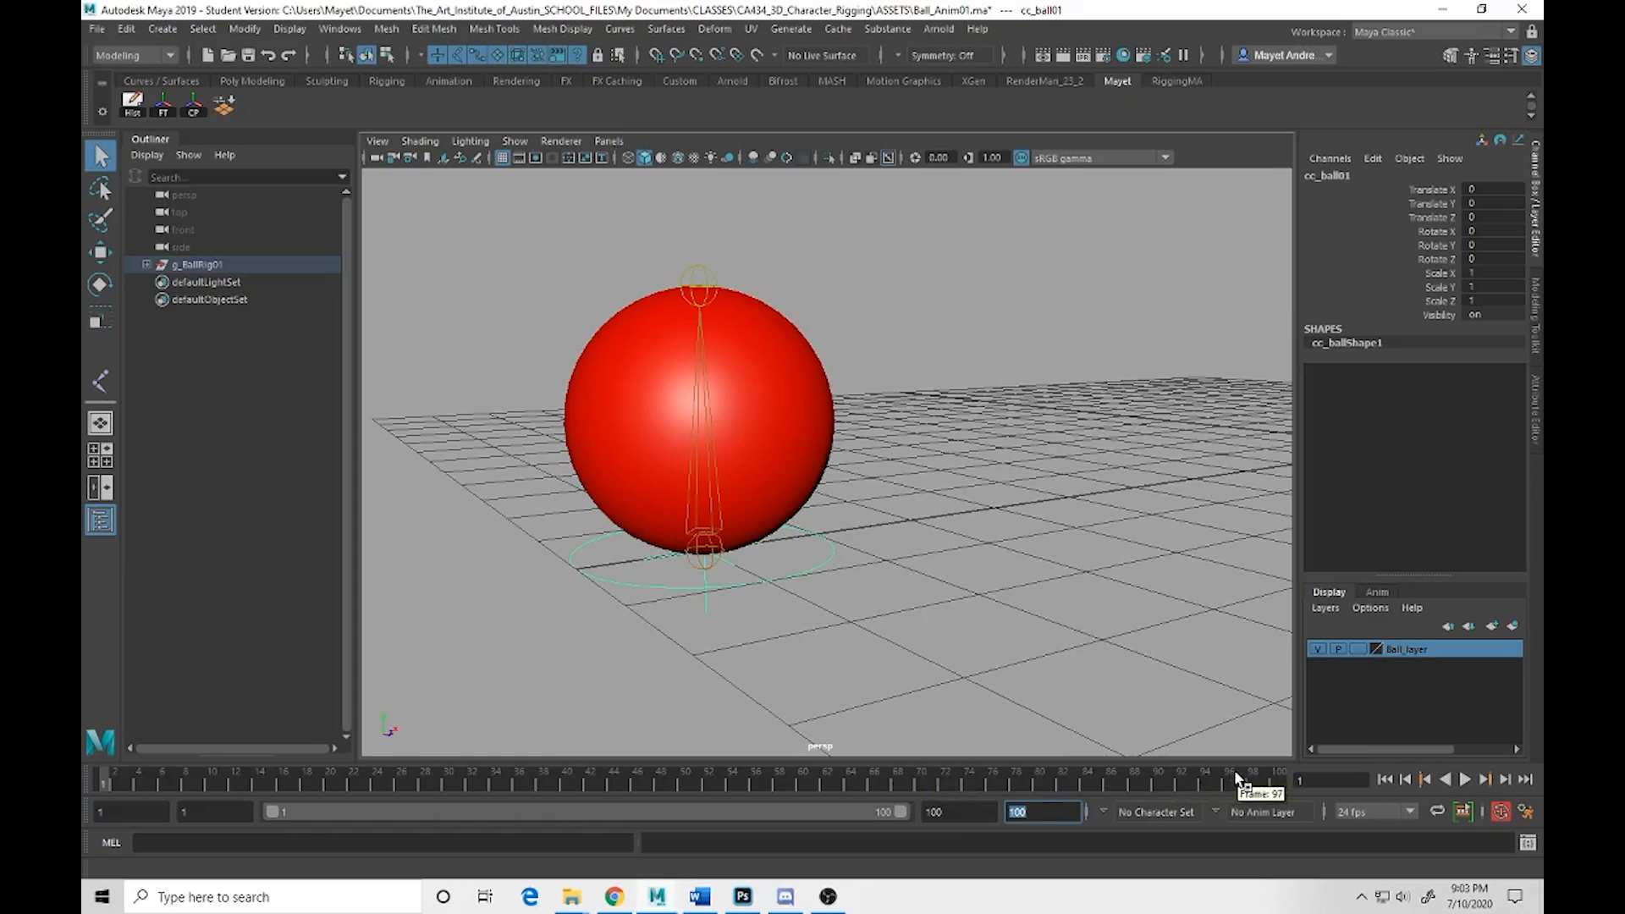
Review the timeline's playback options and open the Playblast options to examine the format and encoding choices, keeping encoding at none
{"action": "right_click", "coordinate": [712, 780]}
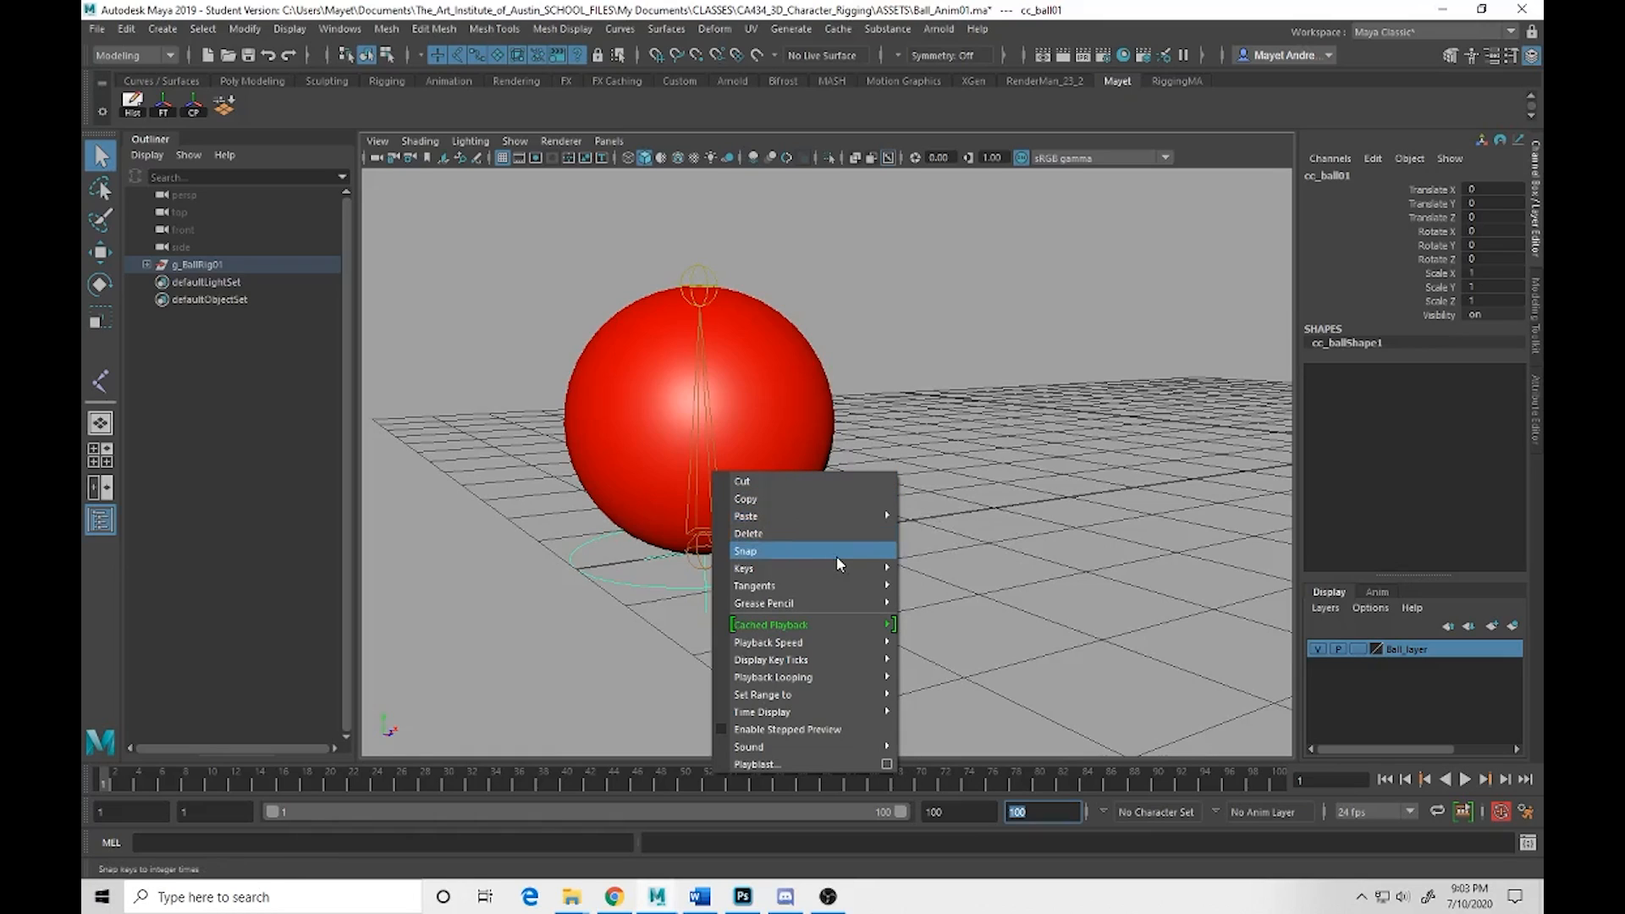
{"action": "mouse_move", "coordinate": [836, 567]}
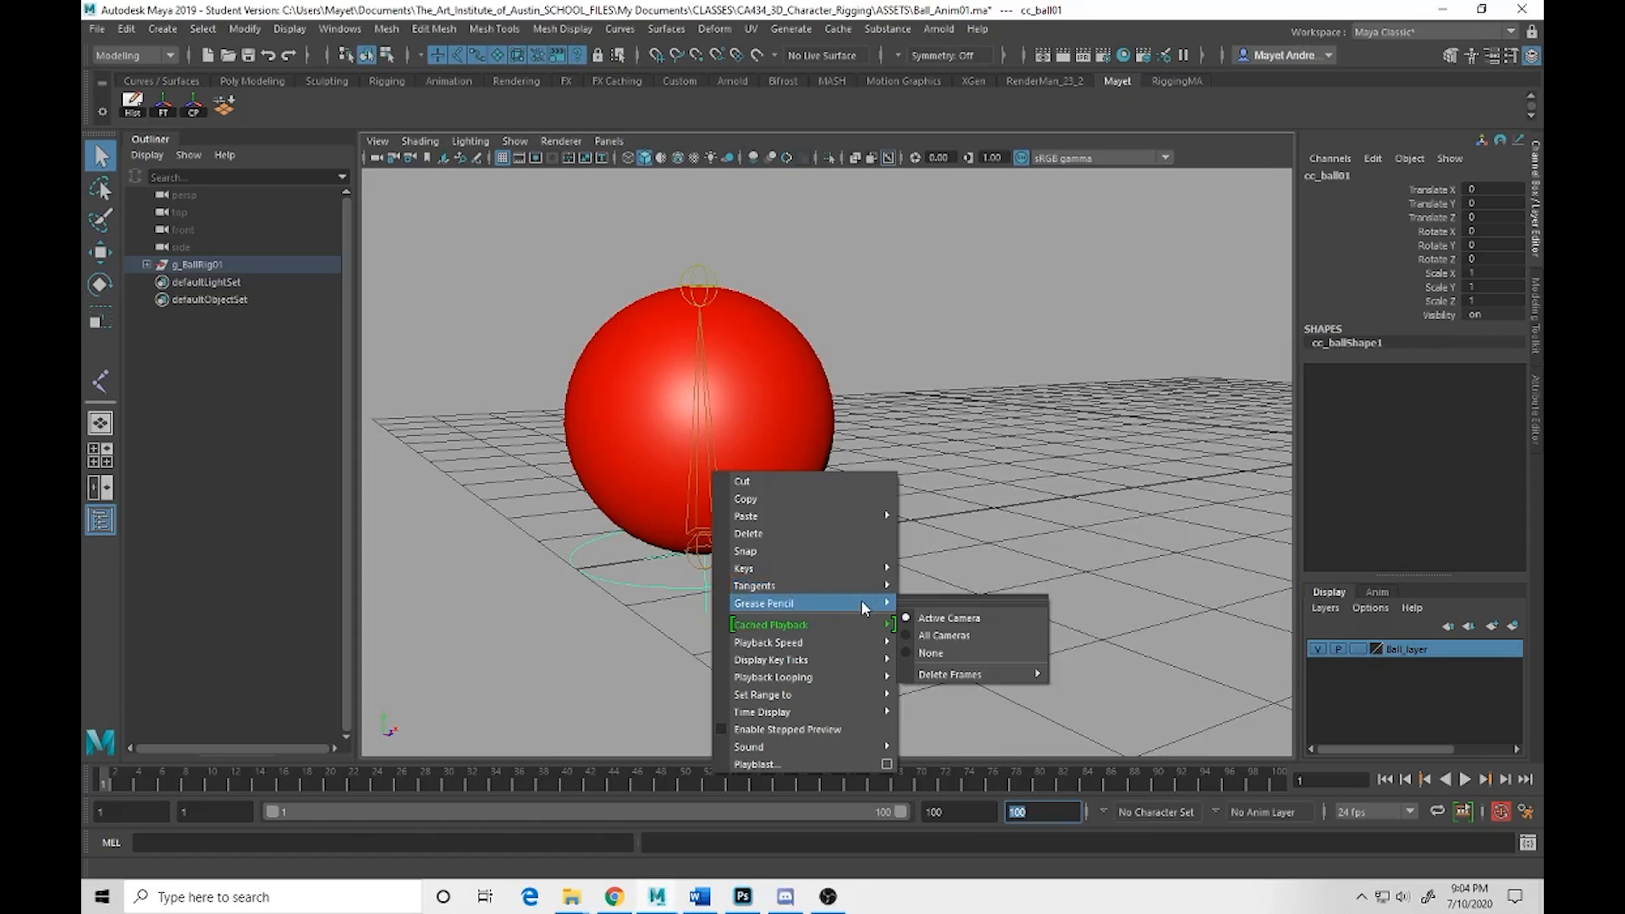
{"action": "mouse_move", "coordinate": [819, 628]}
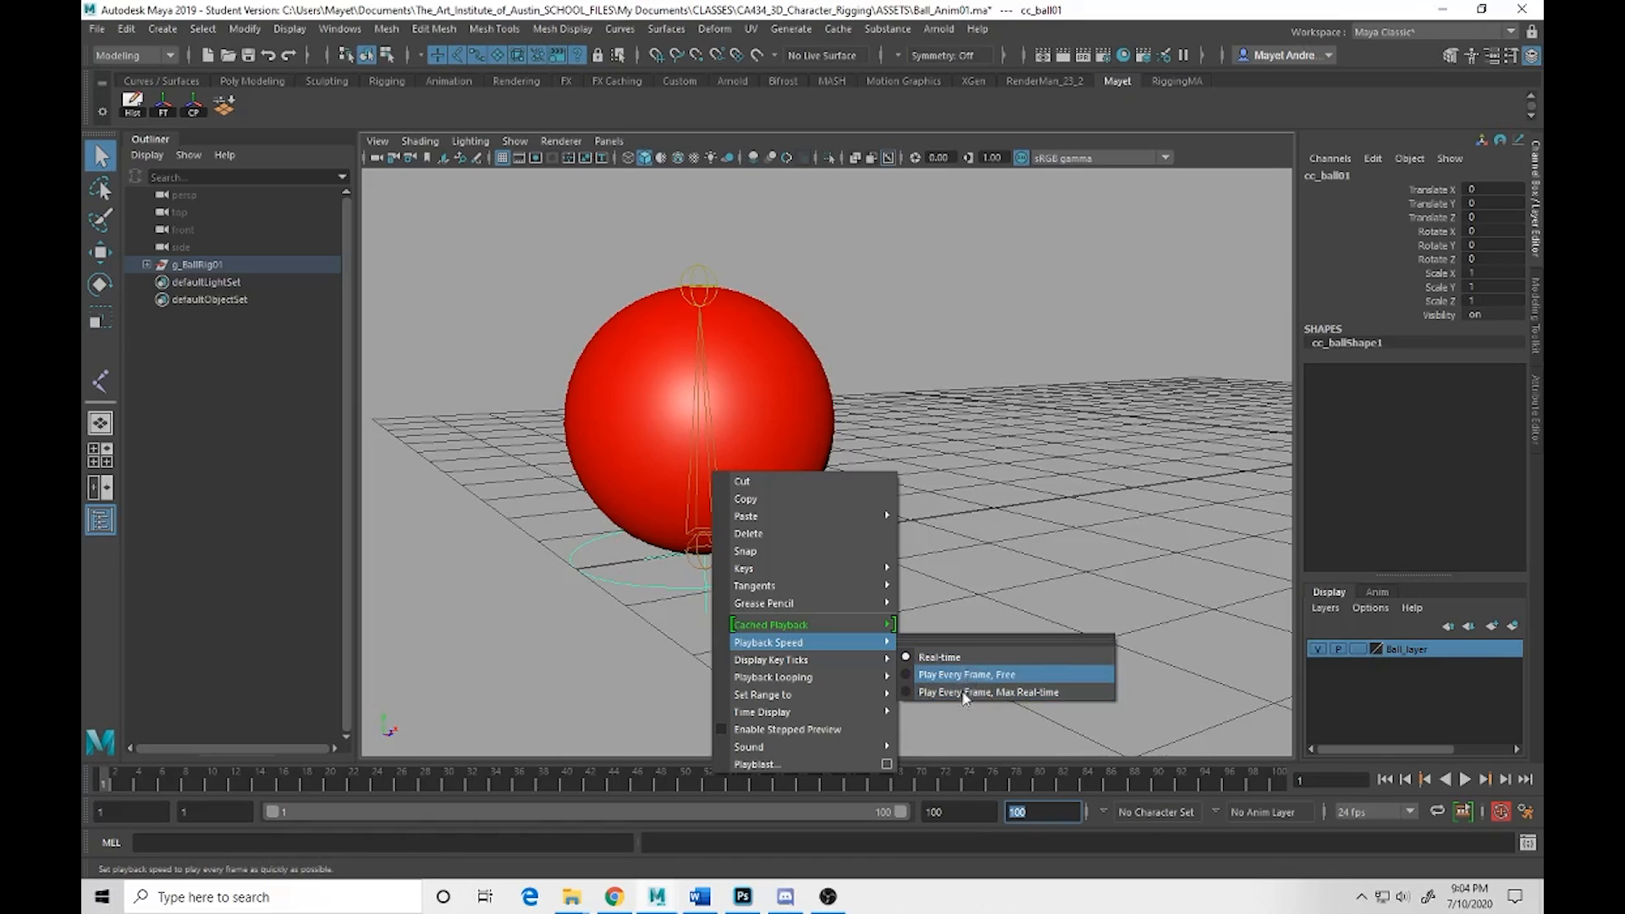
{"action": "mouse_move", "coordinate": [789, 669]}
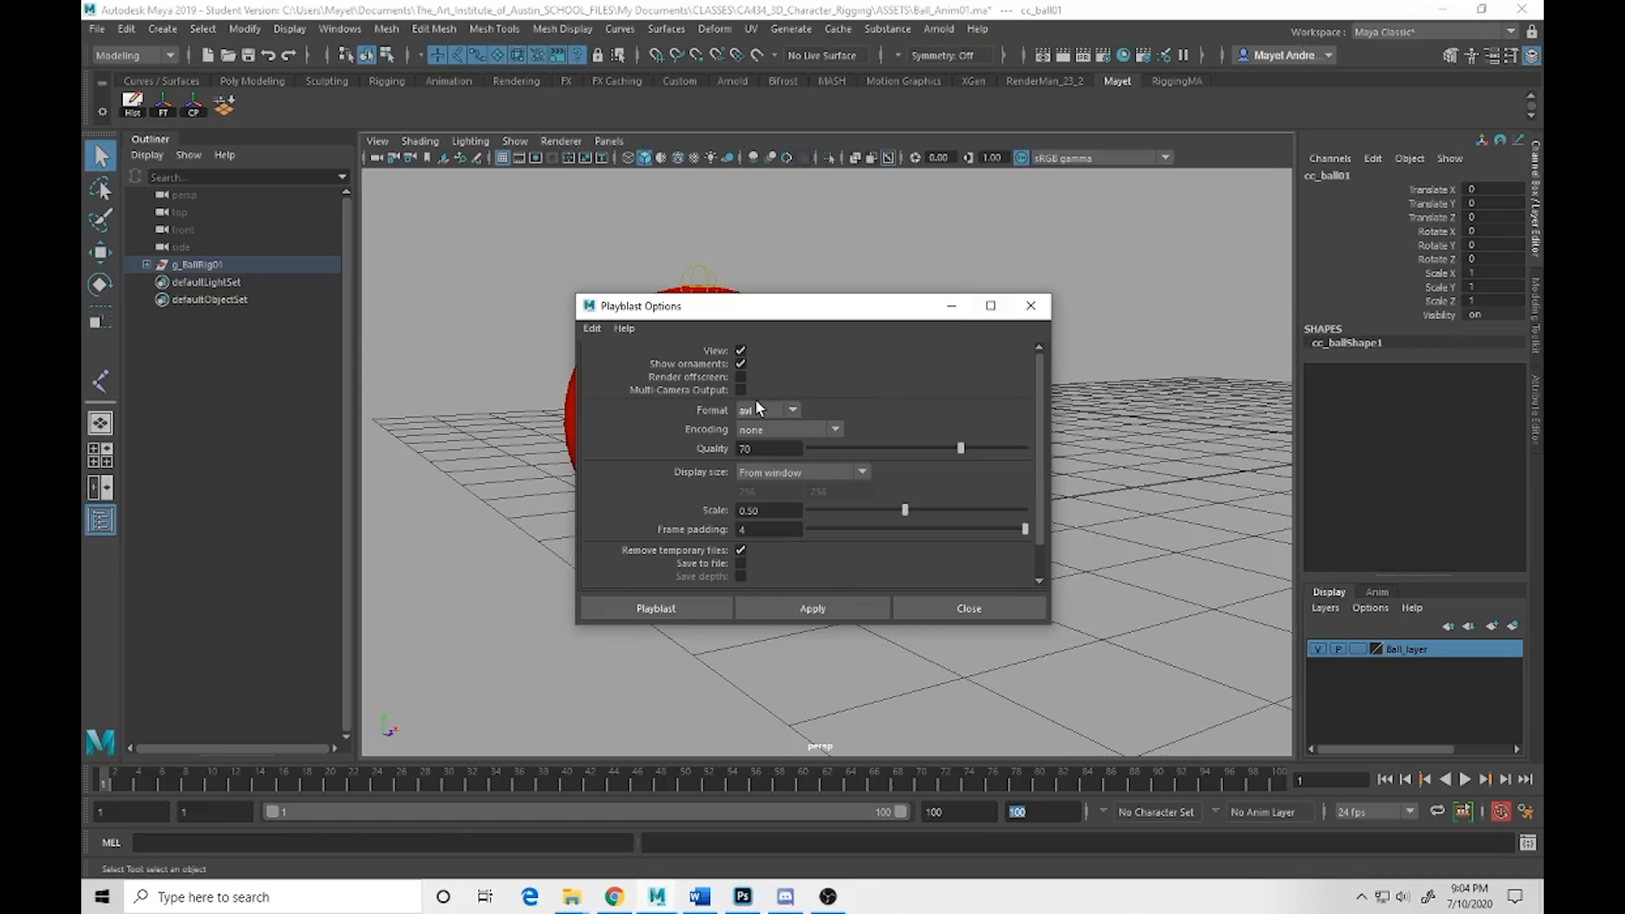
{"action": "left_click", "coordinate": [791, 411]}
{"action": "left_click", "coordinate": [836, 430]}
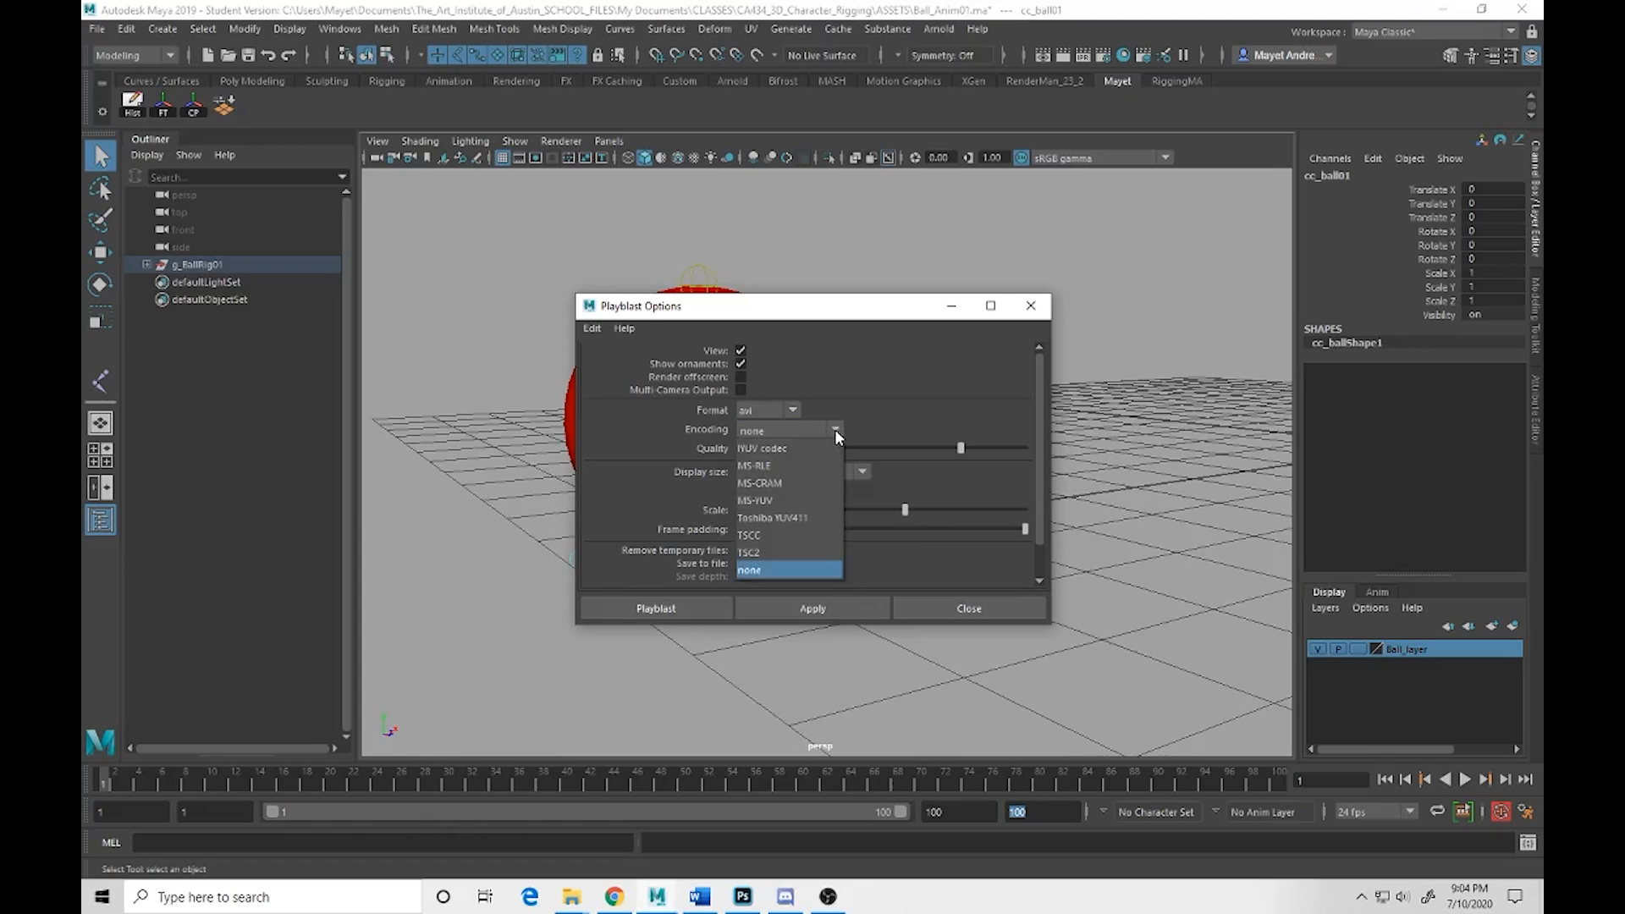
{"action": "left_click", "coordinate": [777, 568]}
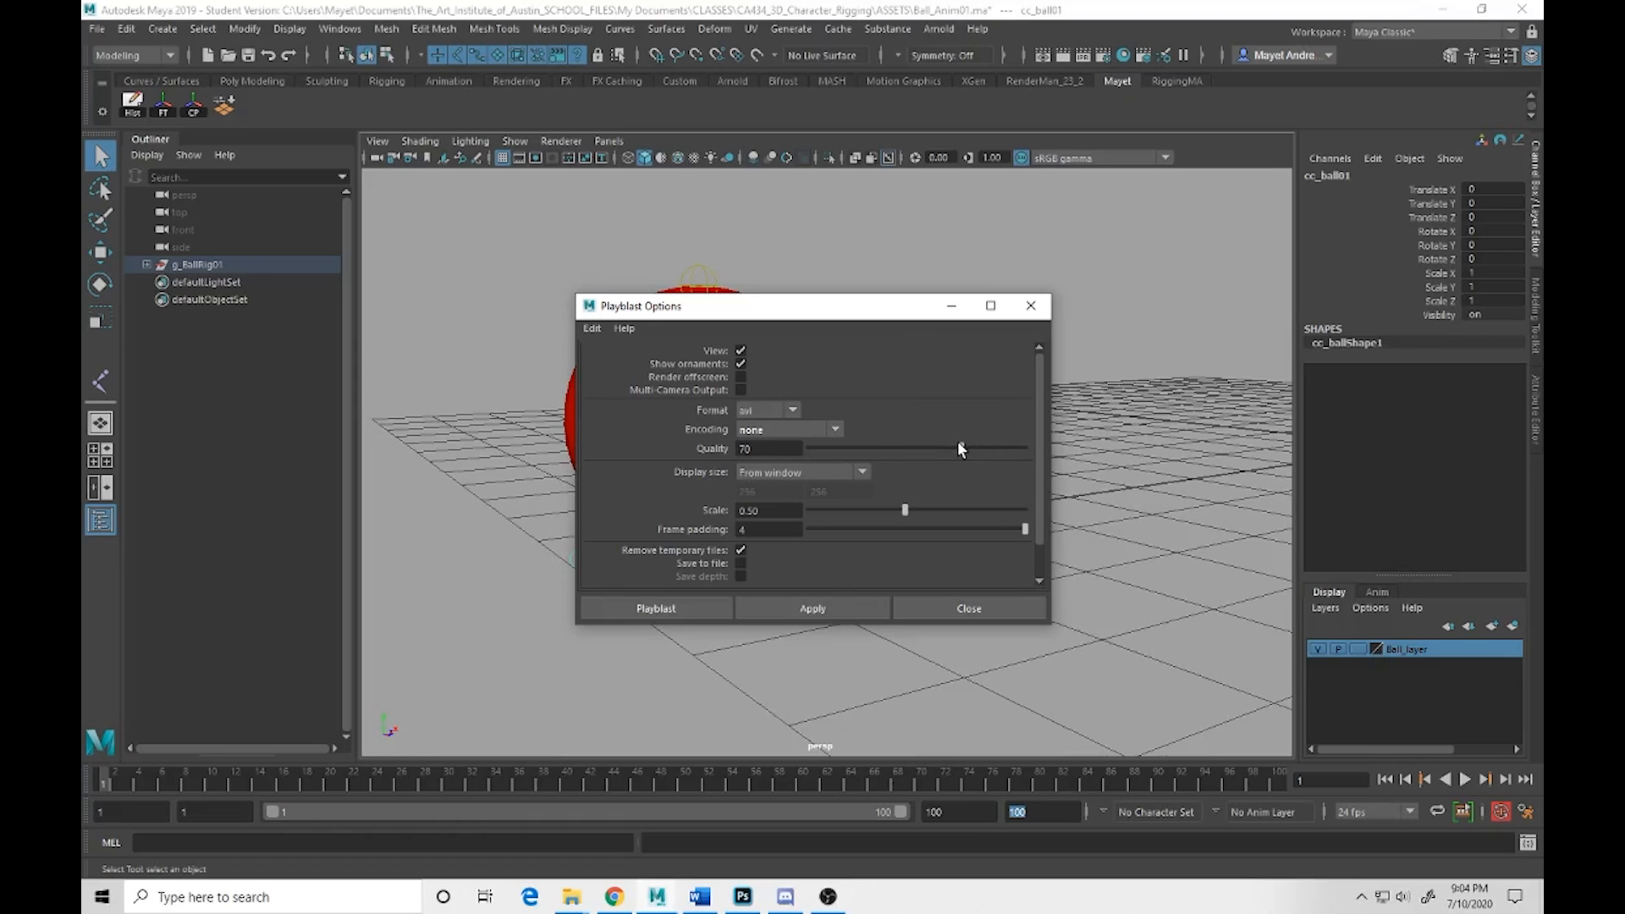
Set the playblast quality to 94, enable saving to file, and close the options without applying them
{"action": "left_click_drag", "start_coordinate": [962, 448], "coordinate": [932, 449]}
{"action": "left_click", "coordinate": [867, 475]}
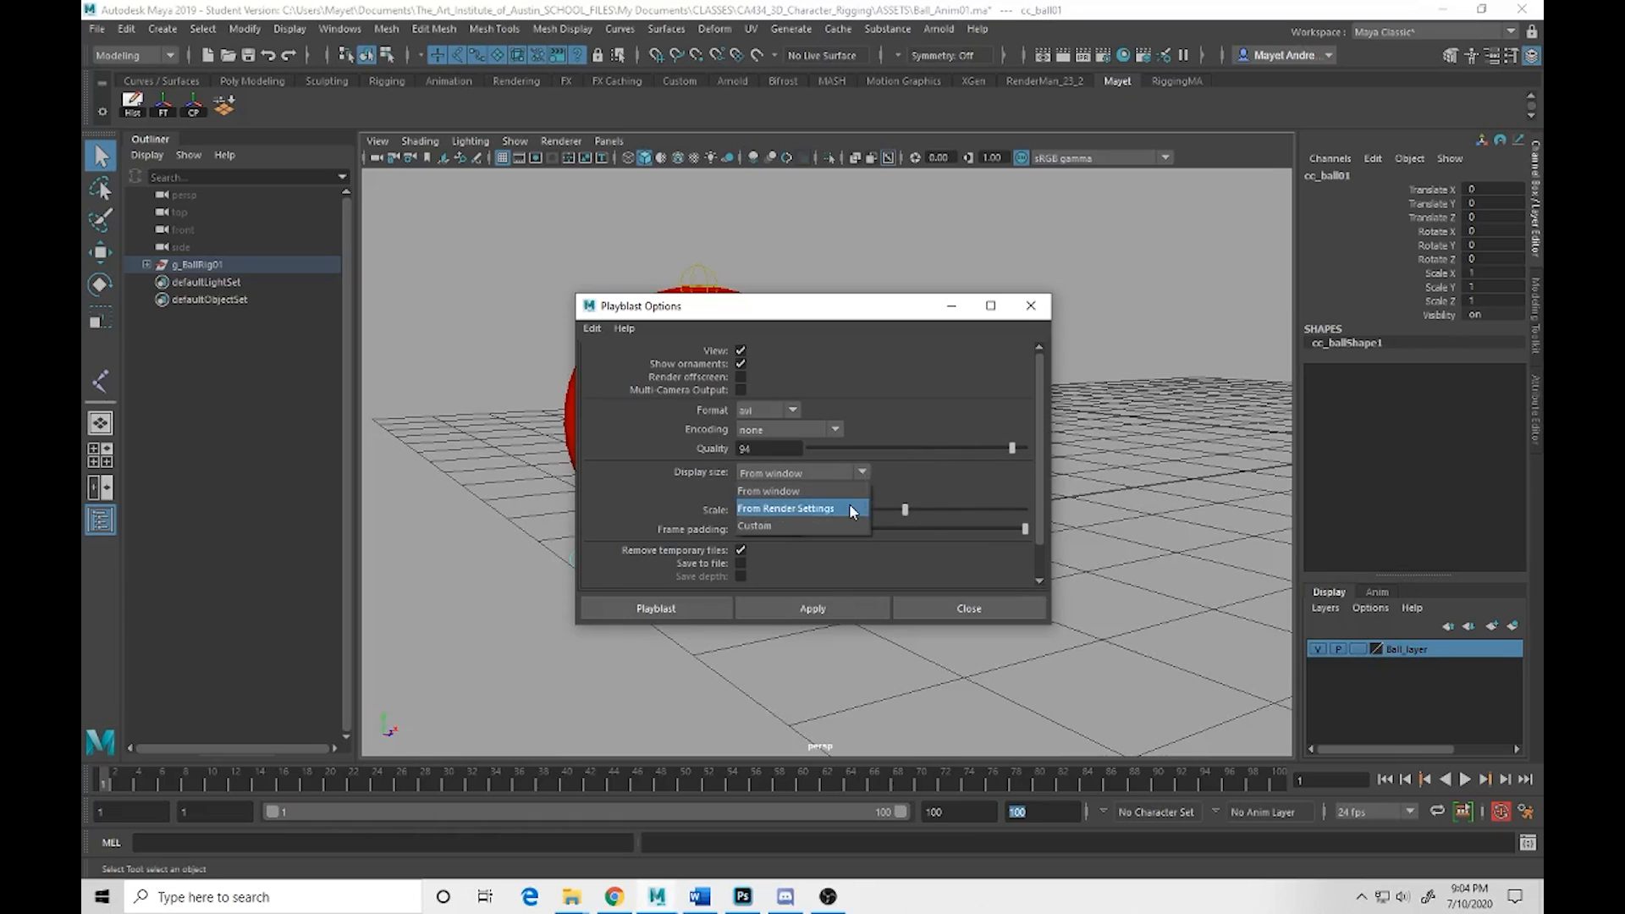
{"action": "left_click", "coordinate": [915, 475]}
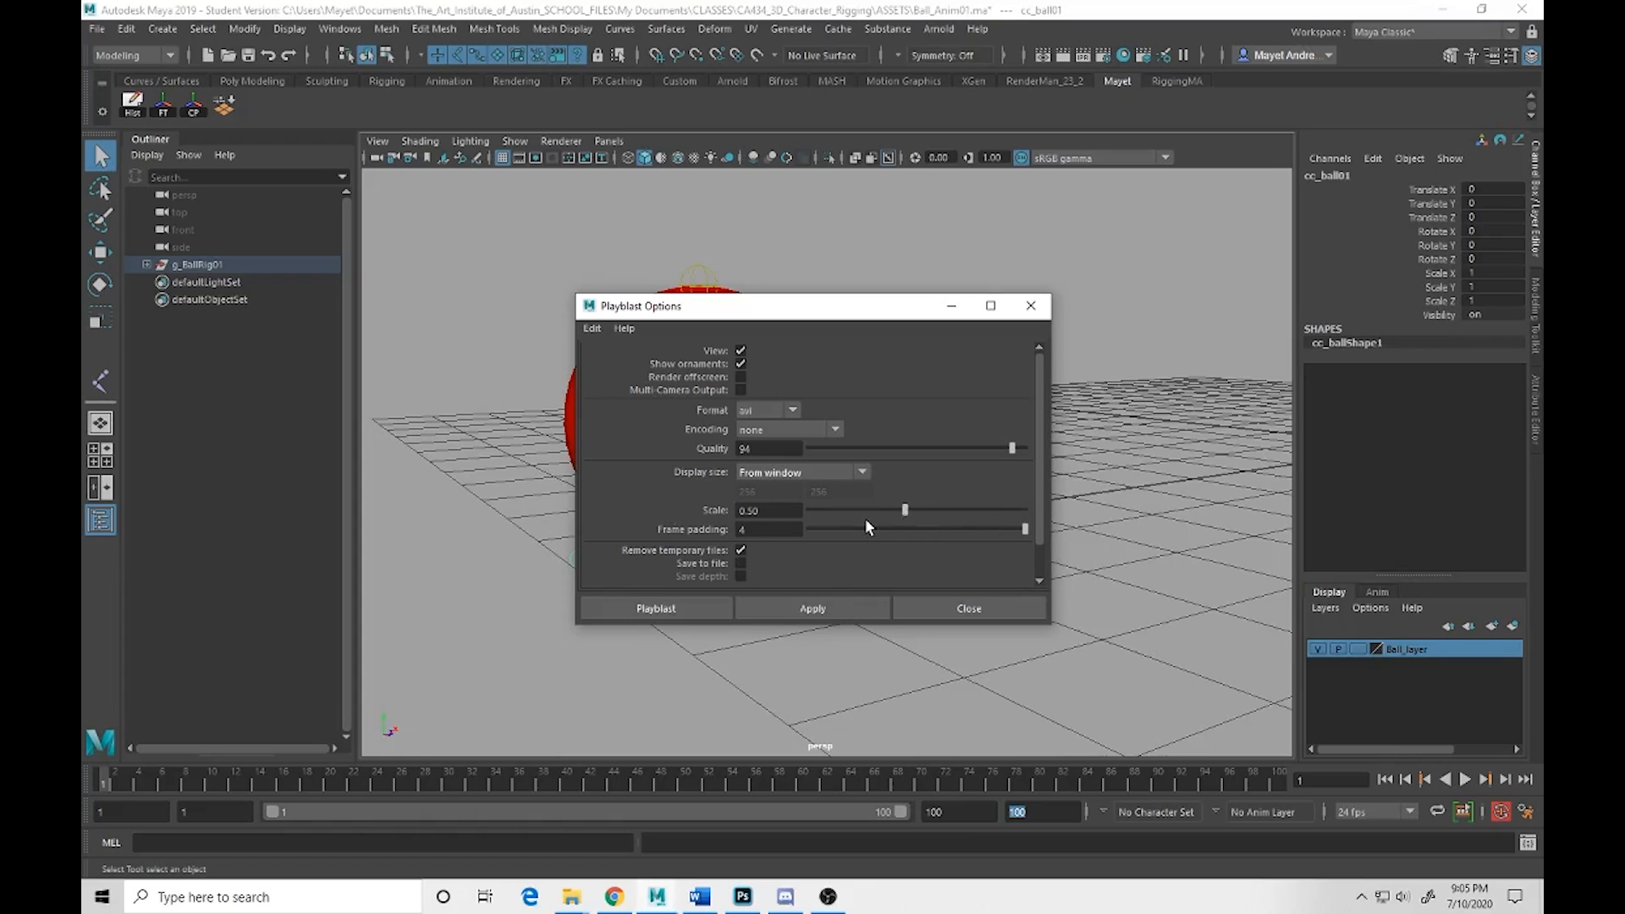
{"action": "scroll", "coordinate": [795, 516], "scroll_direction": "down", "scroll_amount": 1}
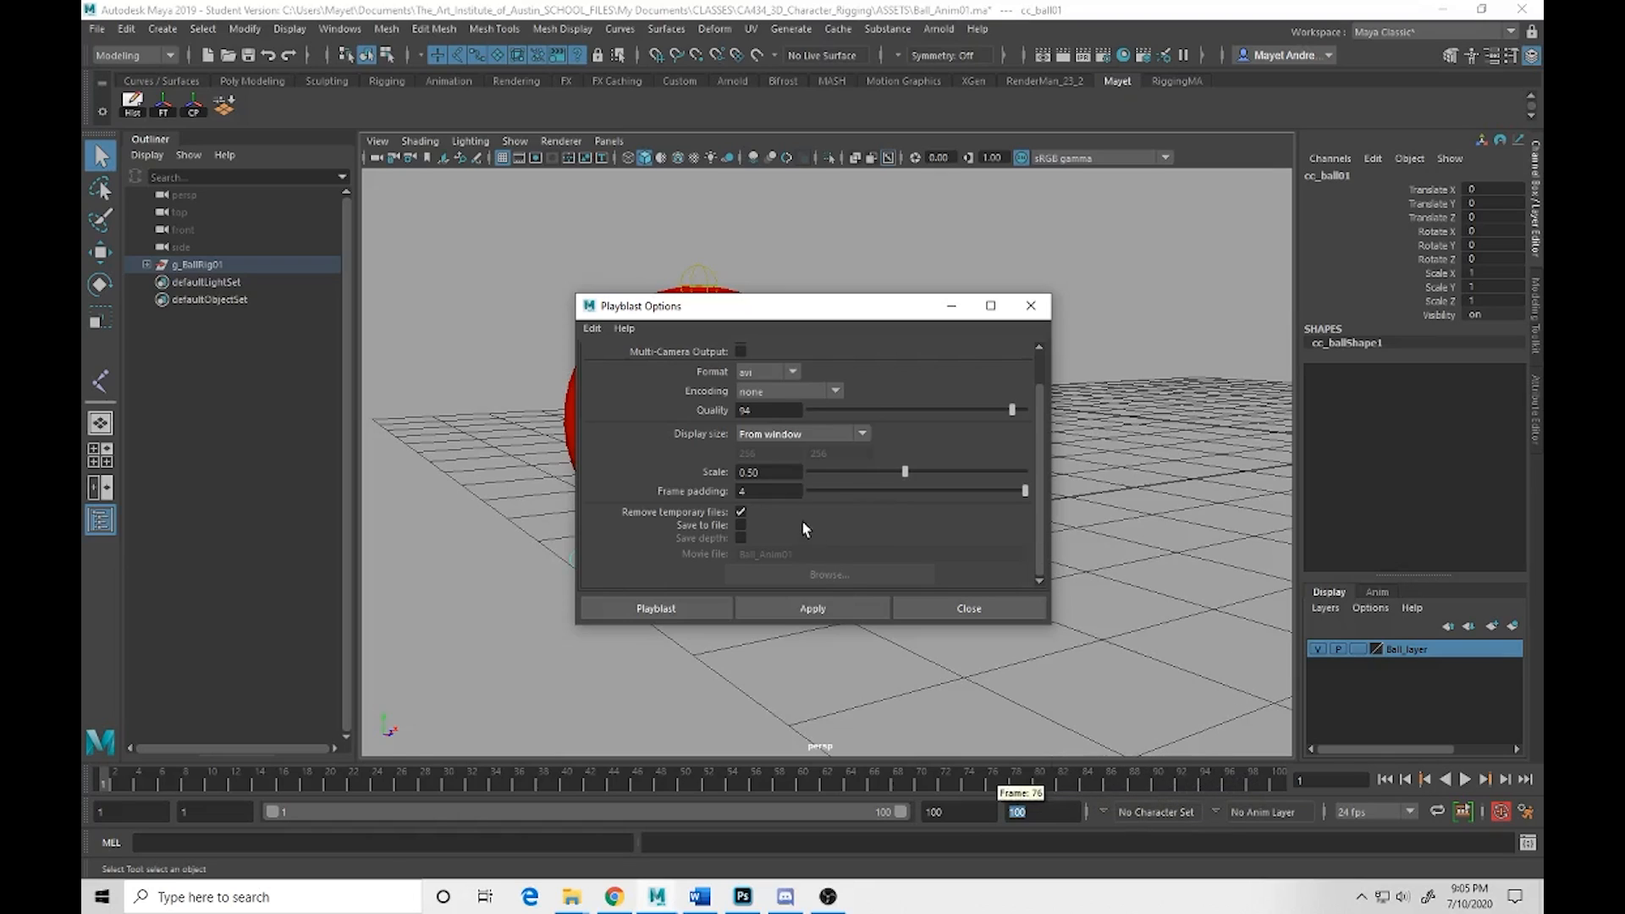
{"action": "double_click", "coordinate": [783, 491]}
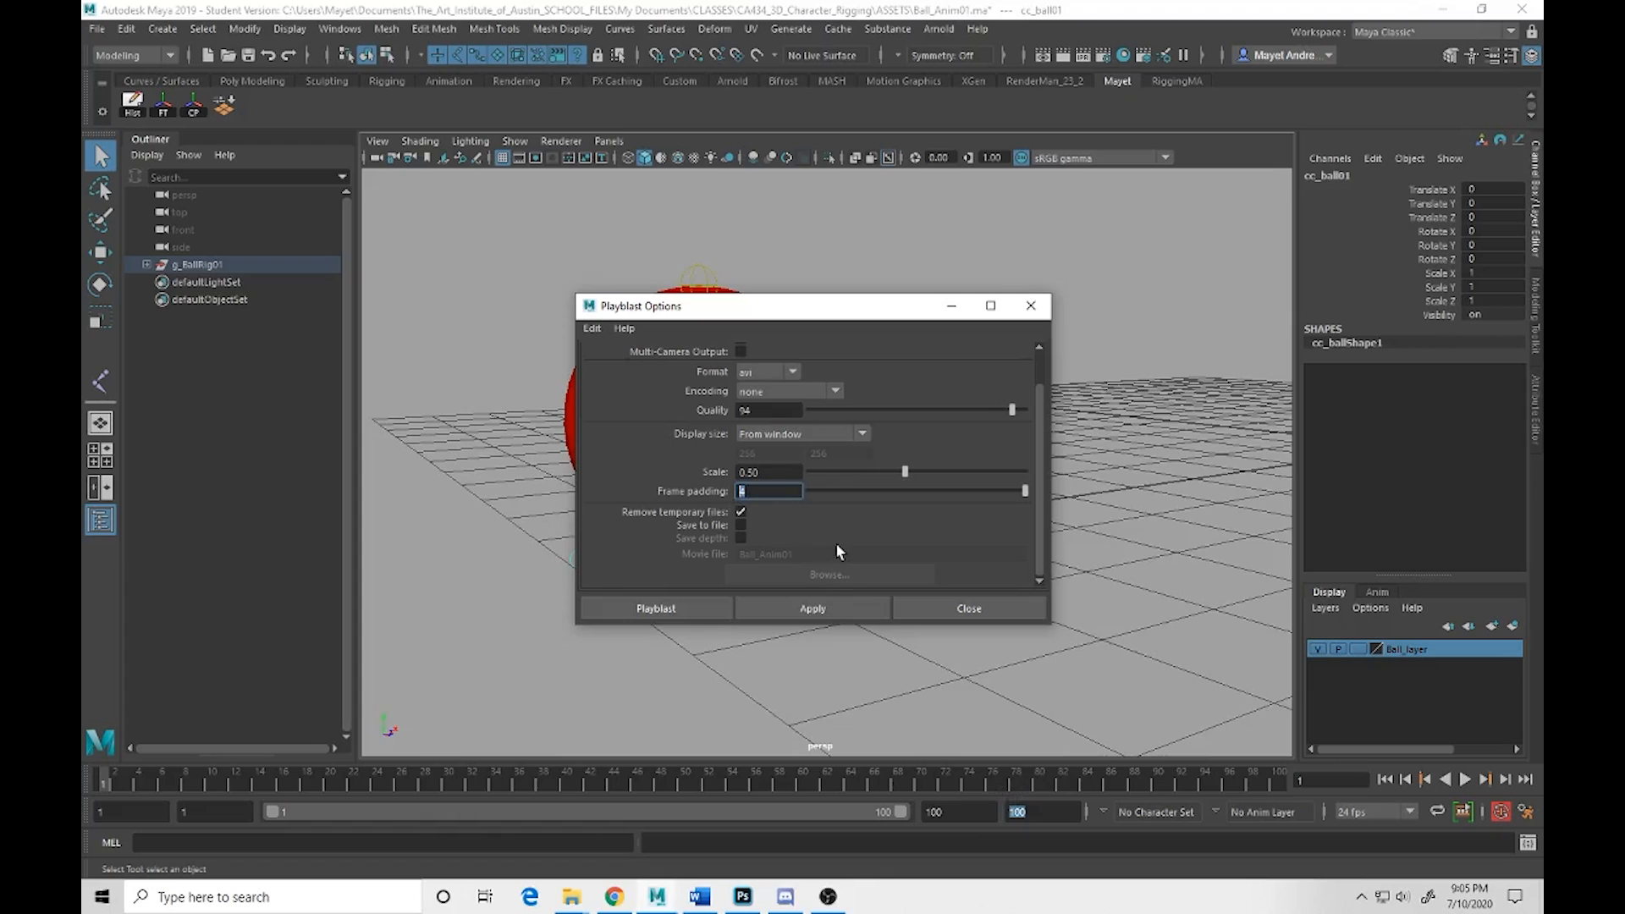
{"action": "left_click", "coordinate": [741, 524]}
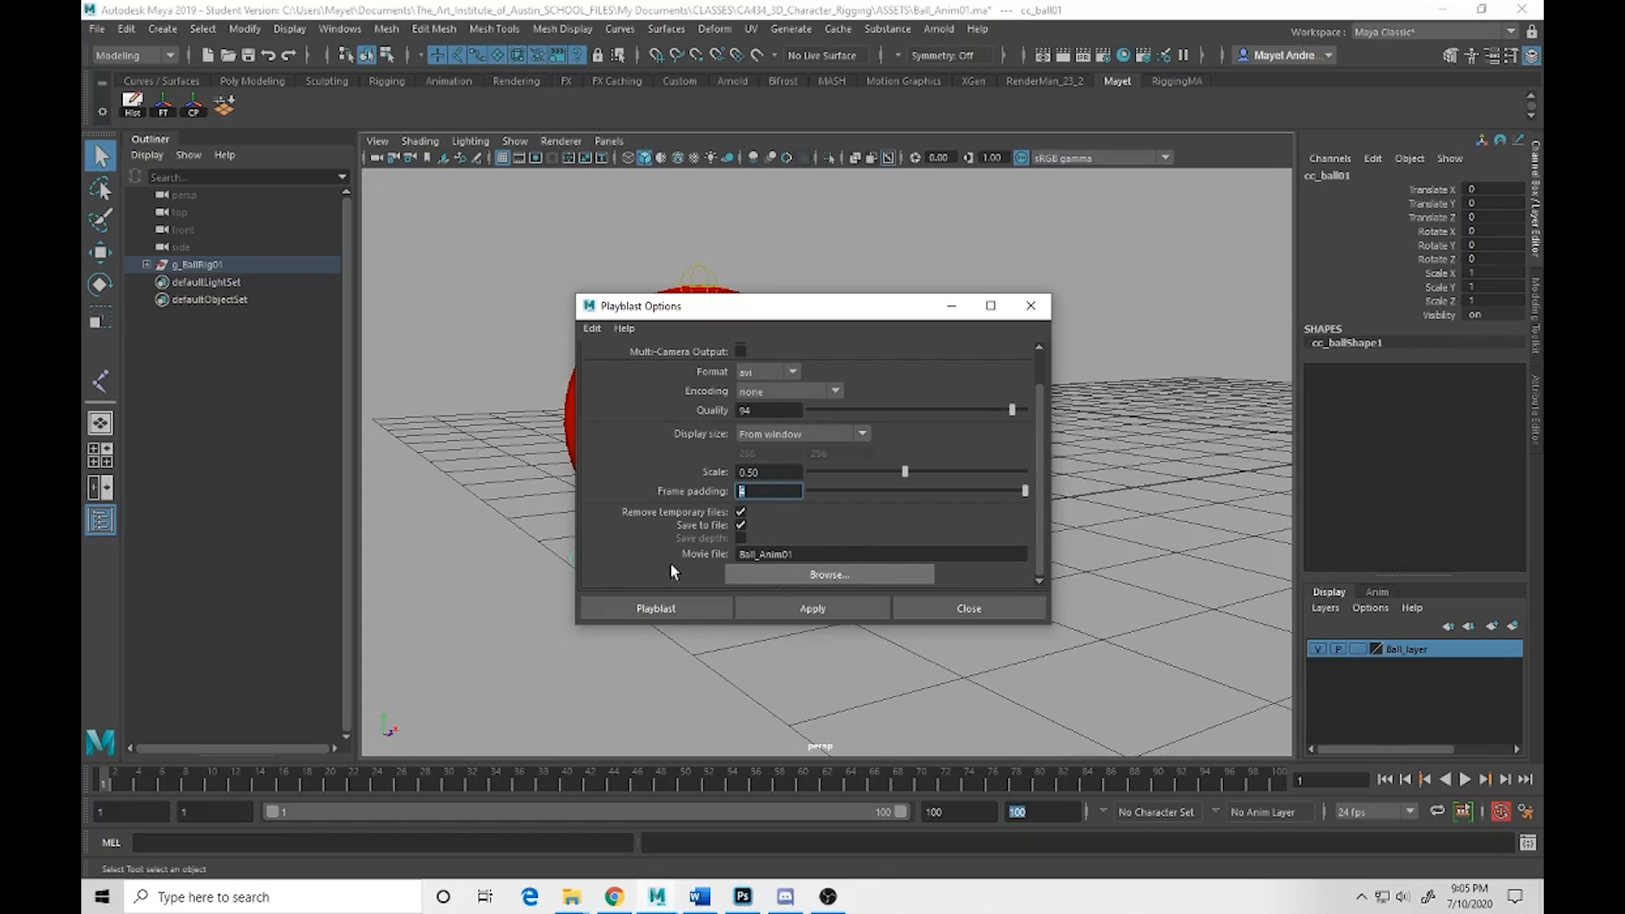
{"action": "left_click", "coordinate": [973, 610]}
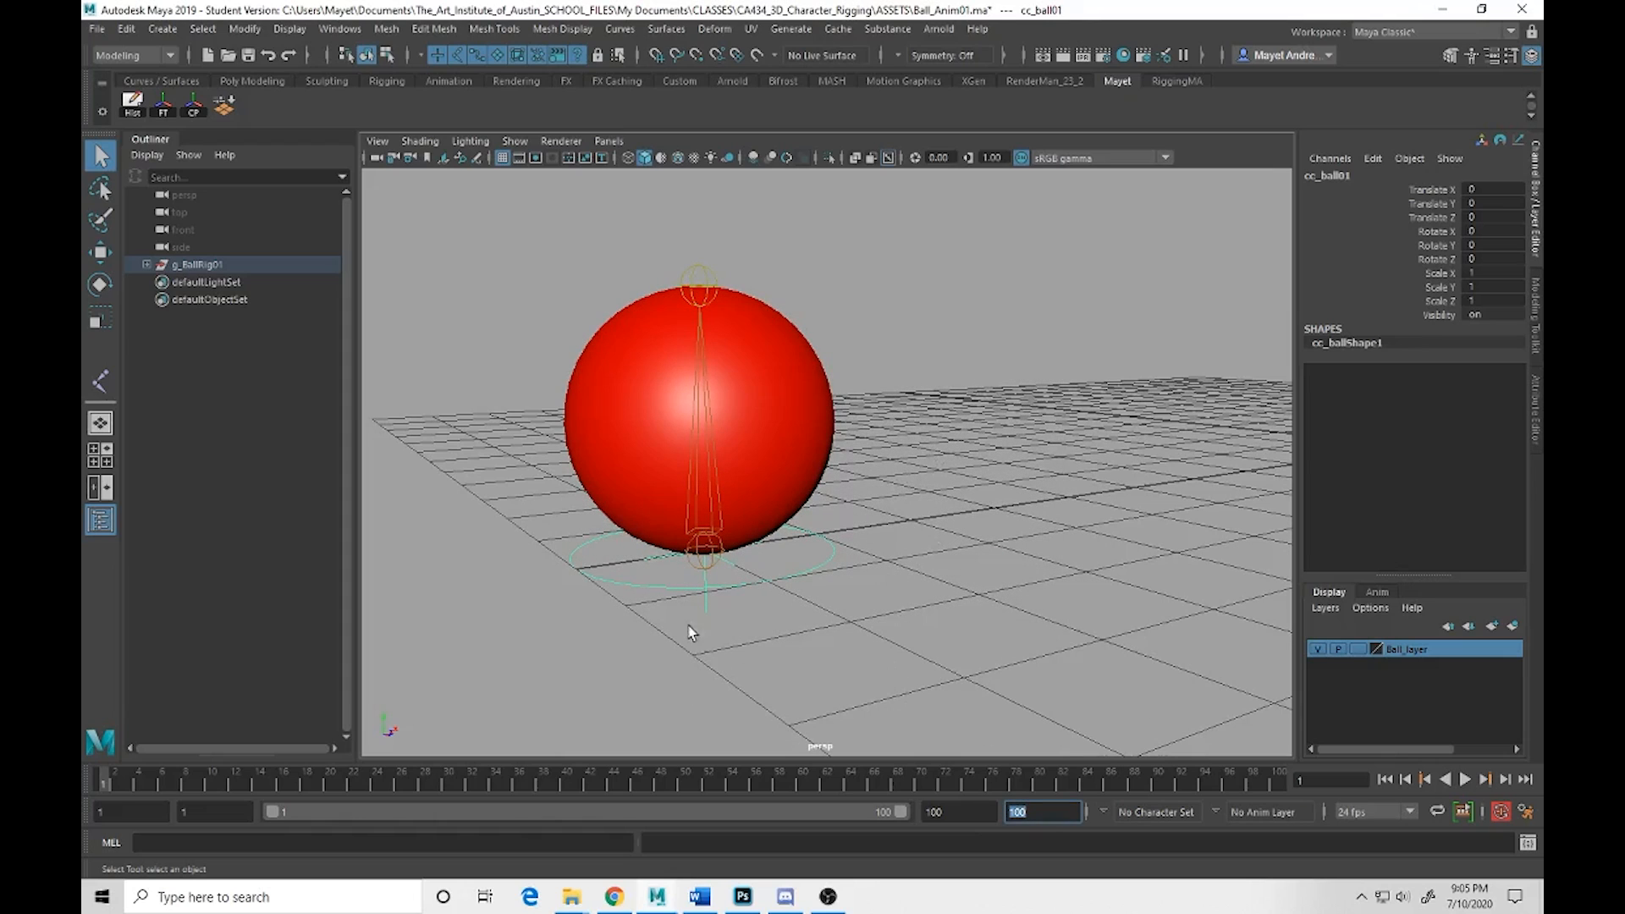
Select the ball mesh and open the Shape Editor, placing its window beside the ball
{"action": "left_click_drag", "start_coordinate": [918, 566], "coordinate": [816, 592], "text": "alt"}
{"action": "key", "text": "w"}
{"action": "right_click_drag", "start_coordinate": [816, 592], "coordinate": [722, 568], "text": "alt"}
{"action": "key", "text": "q"}
{"action": "left_click_drag", "start_coordinate": [802, 587], "coordinate": [831, 613], "text": "alt"}
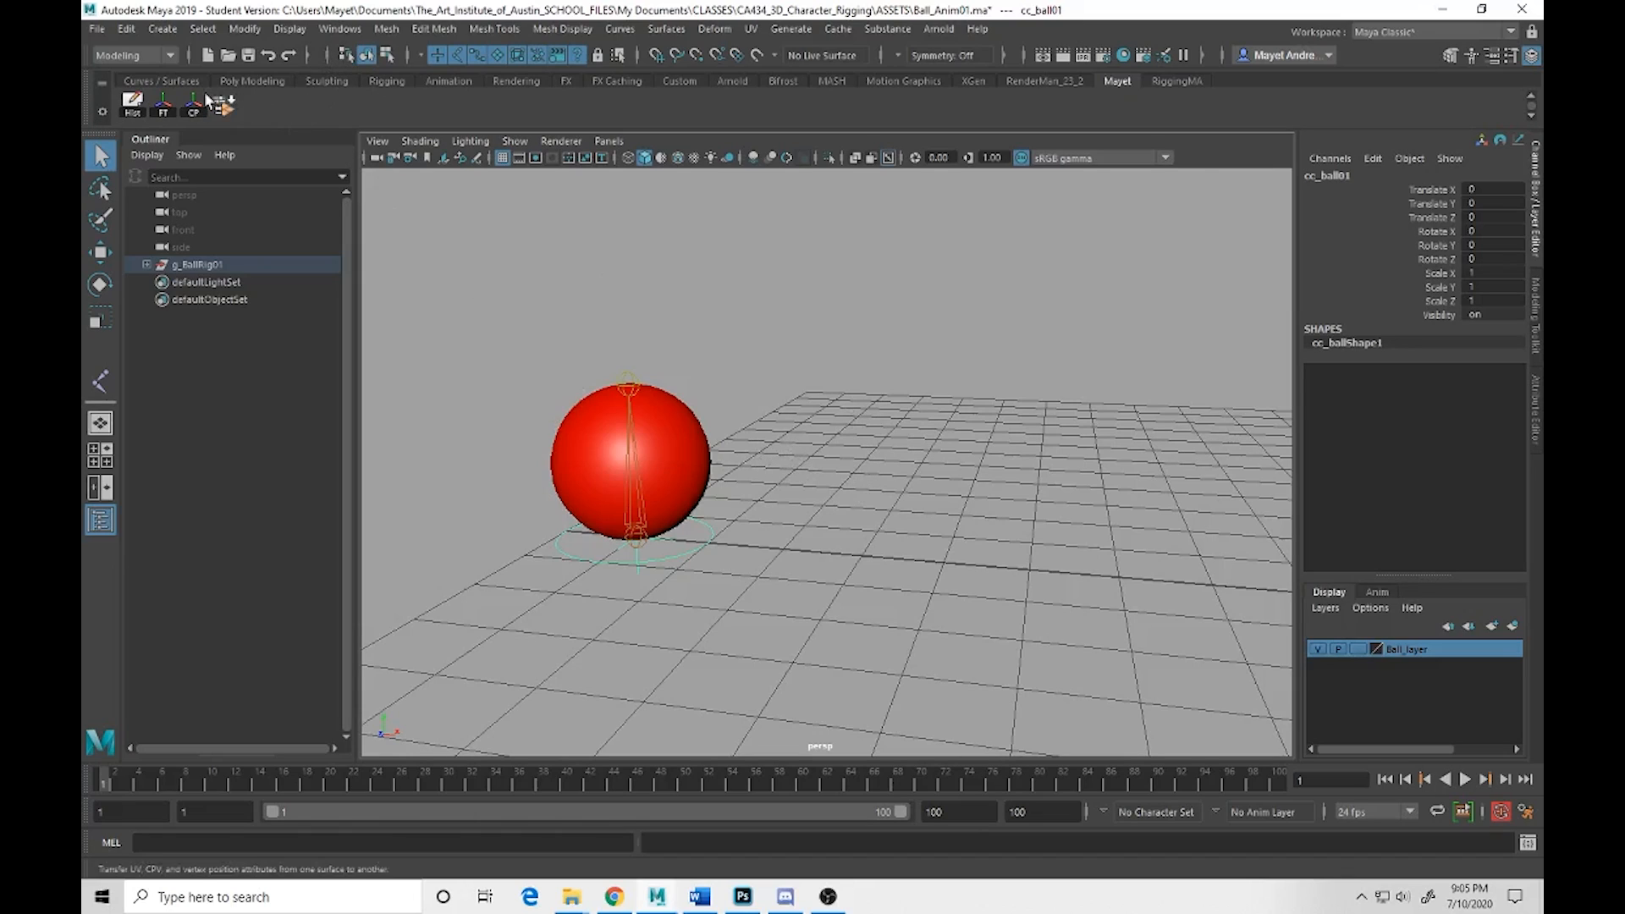
{"action": "left_click", "coordinate": [326, 80]}
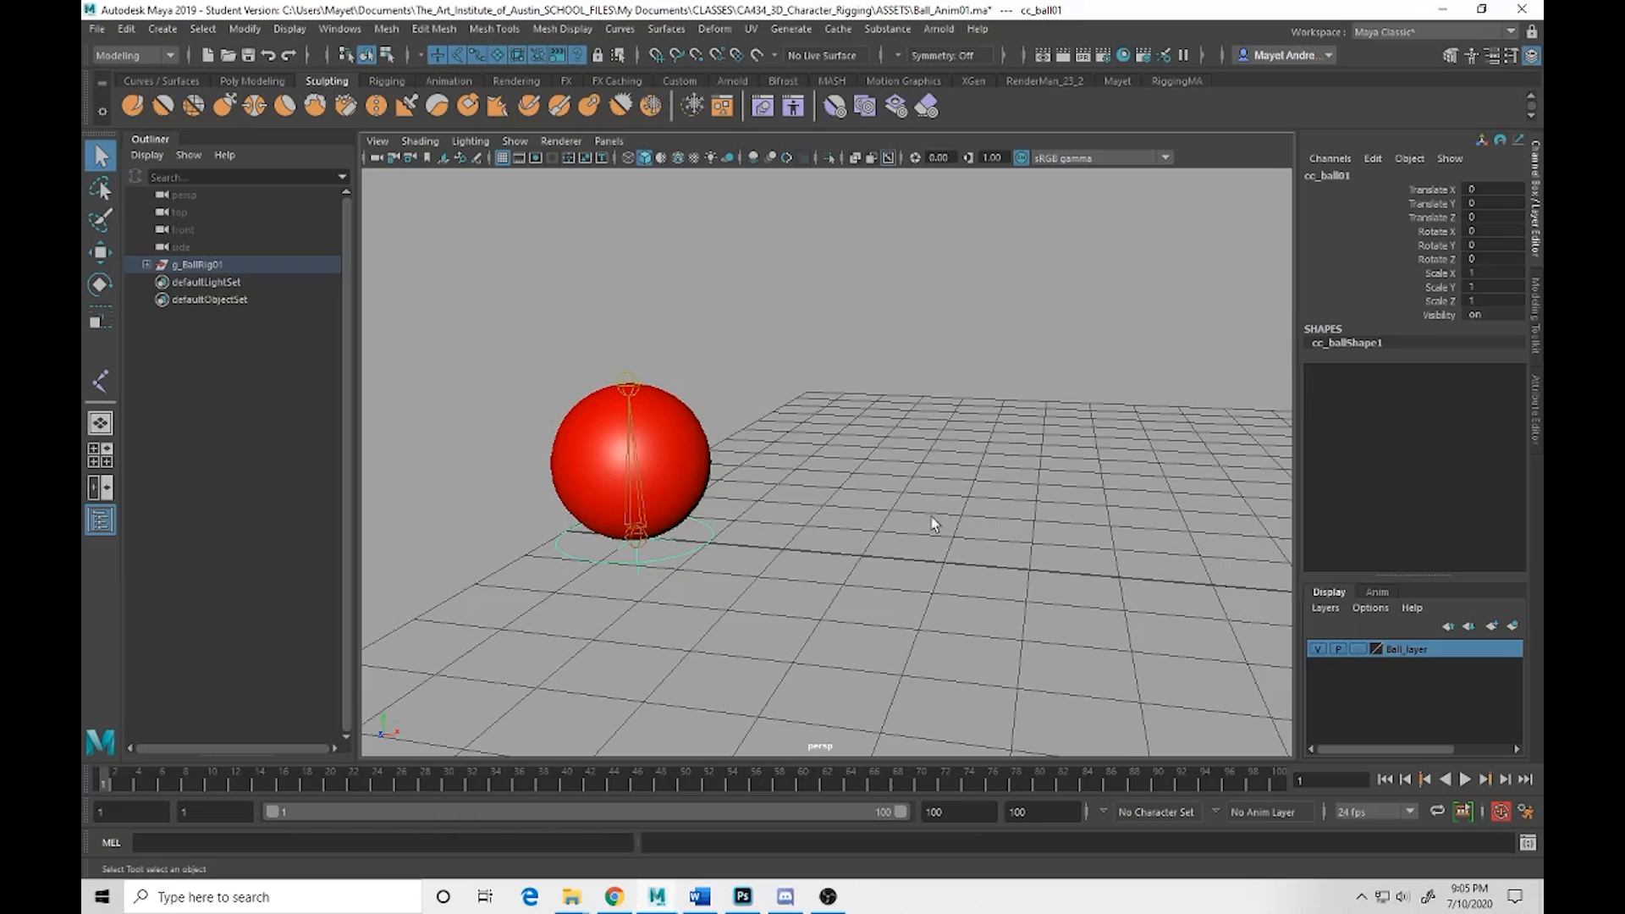
{"action": "left_click", "coordinate": [686, 479]}
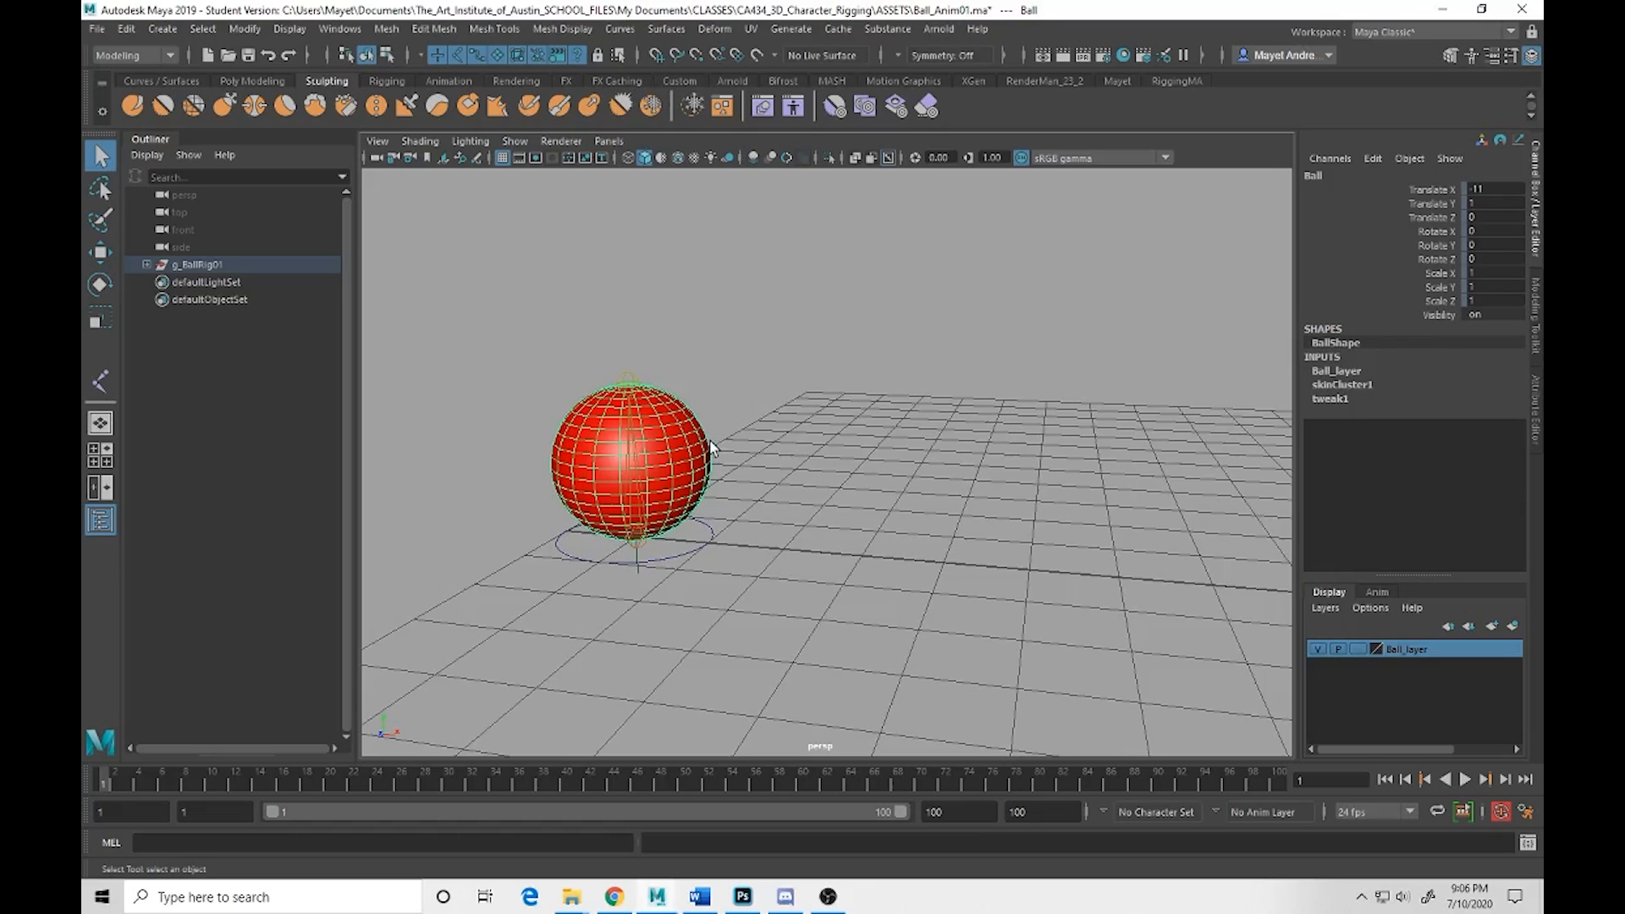
{"action": "left_click", "coordinate": [763, 108]}
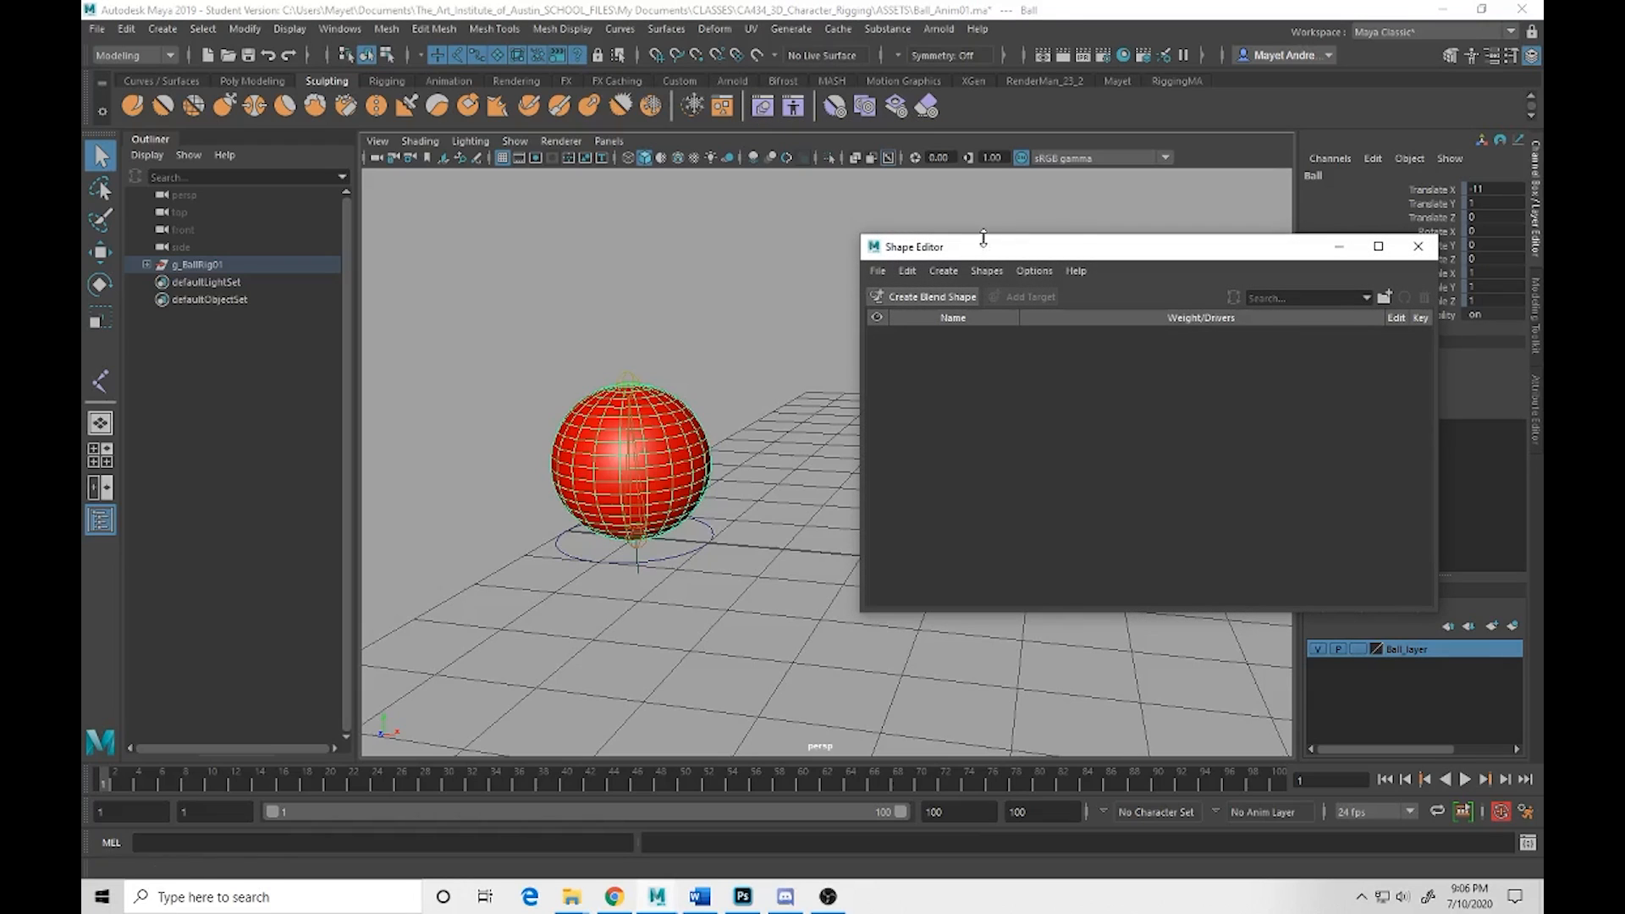
{"action": "left_click_drag", "start_coordinate": [1055, 257], "coordinate": [963, 208]}
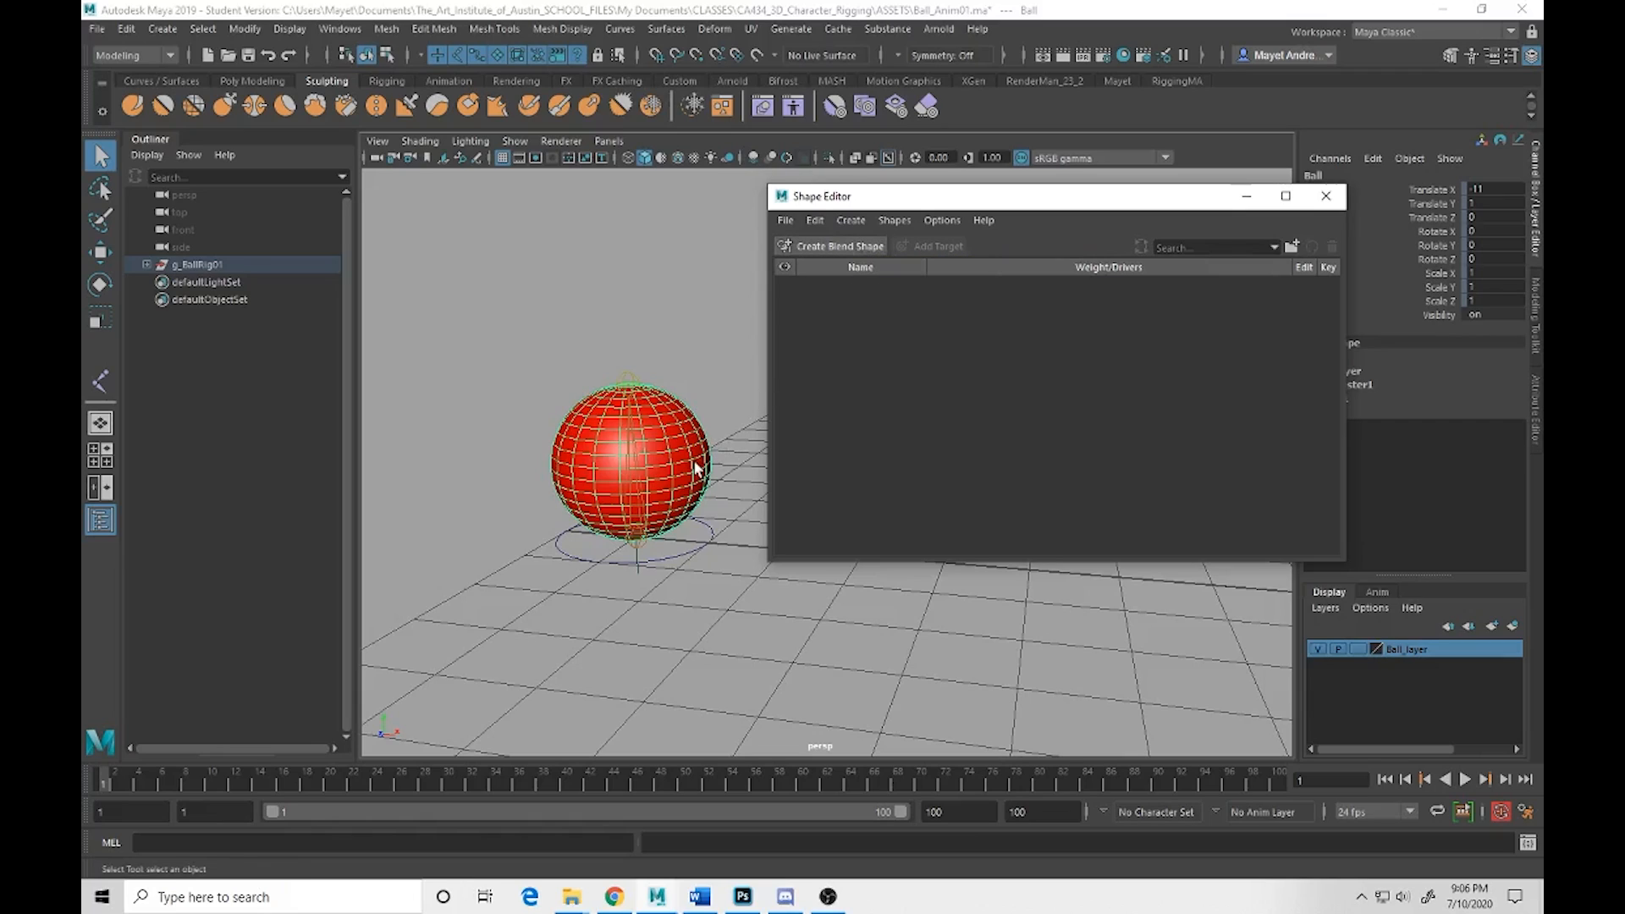
Create a blend shape for the ball and rename it BallBlendShapes
{"action": "left_click", "coordinate": [841, 250]}
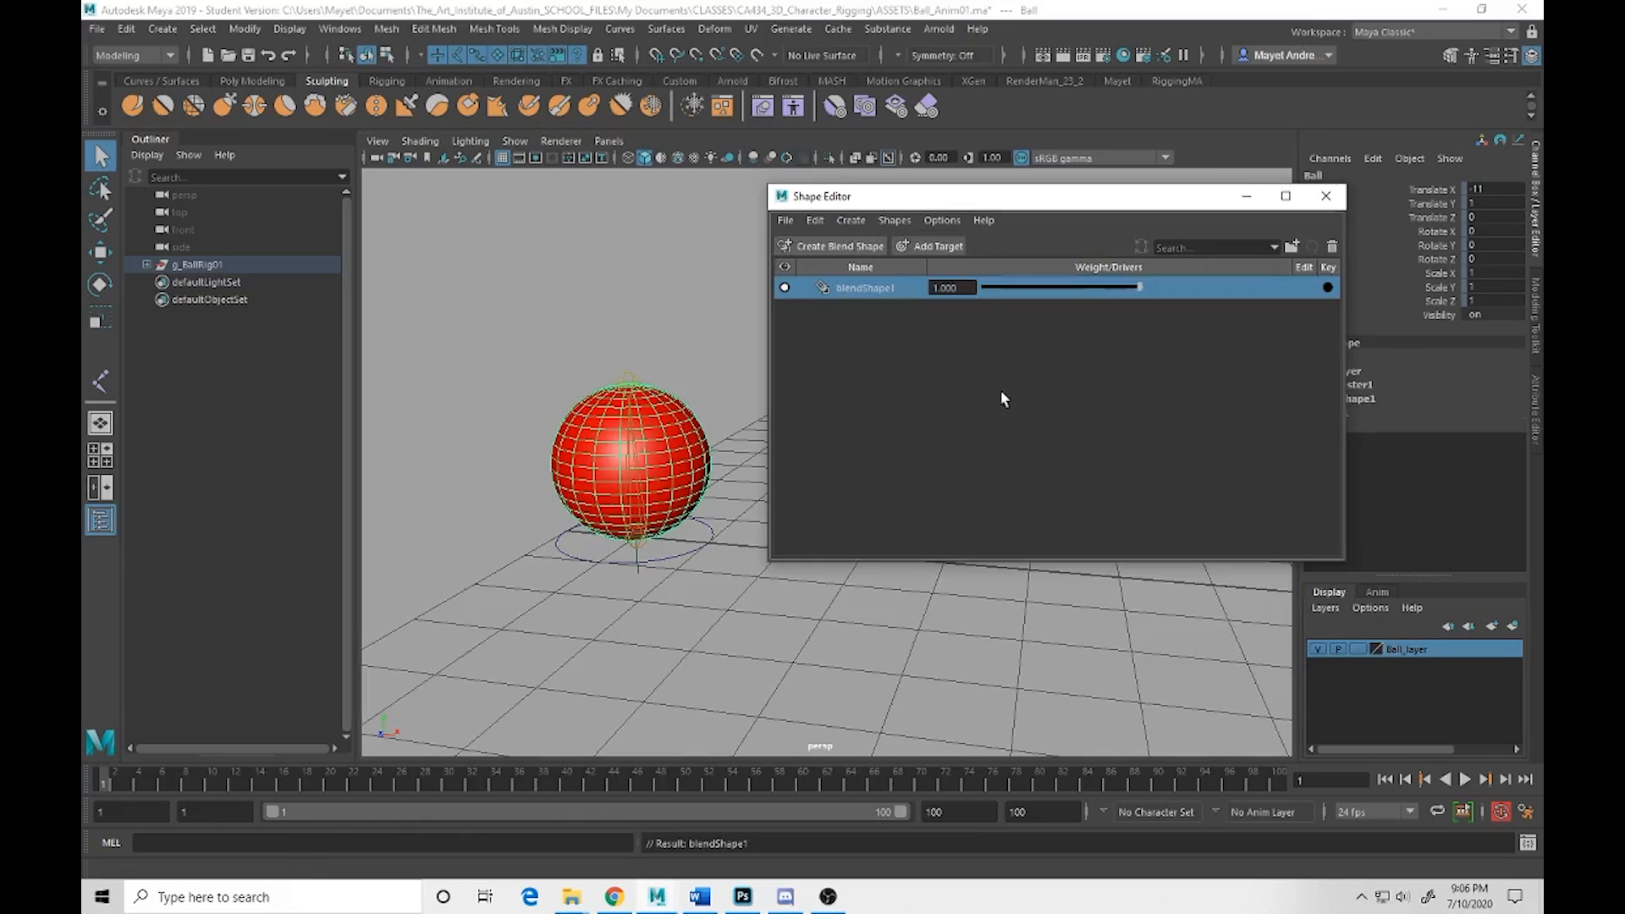
{"action": "right_click", "coordinate": [864, 290]}
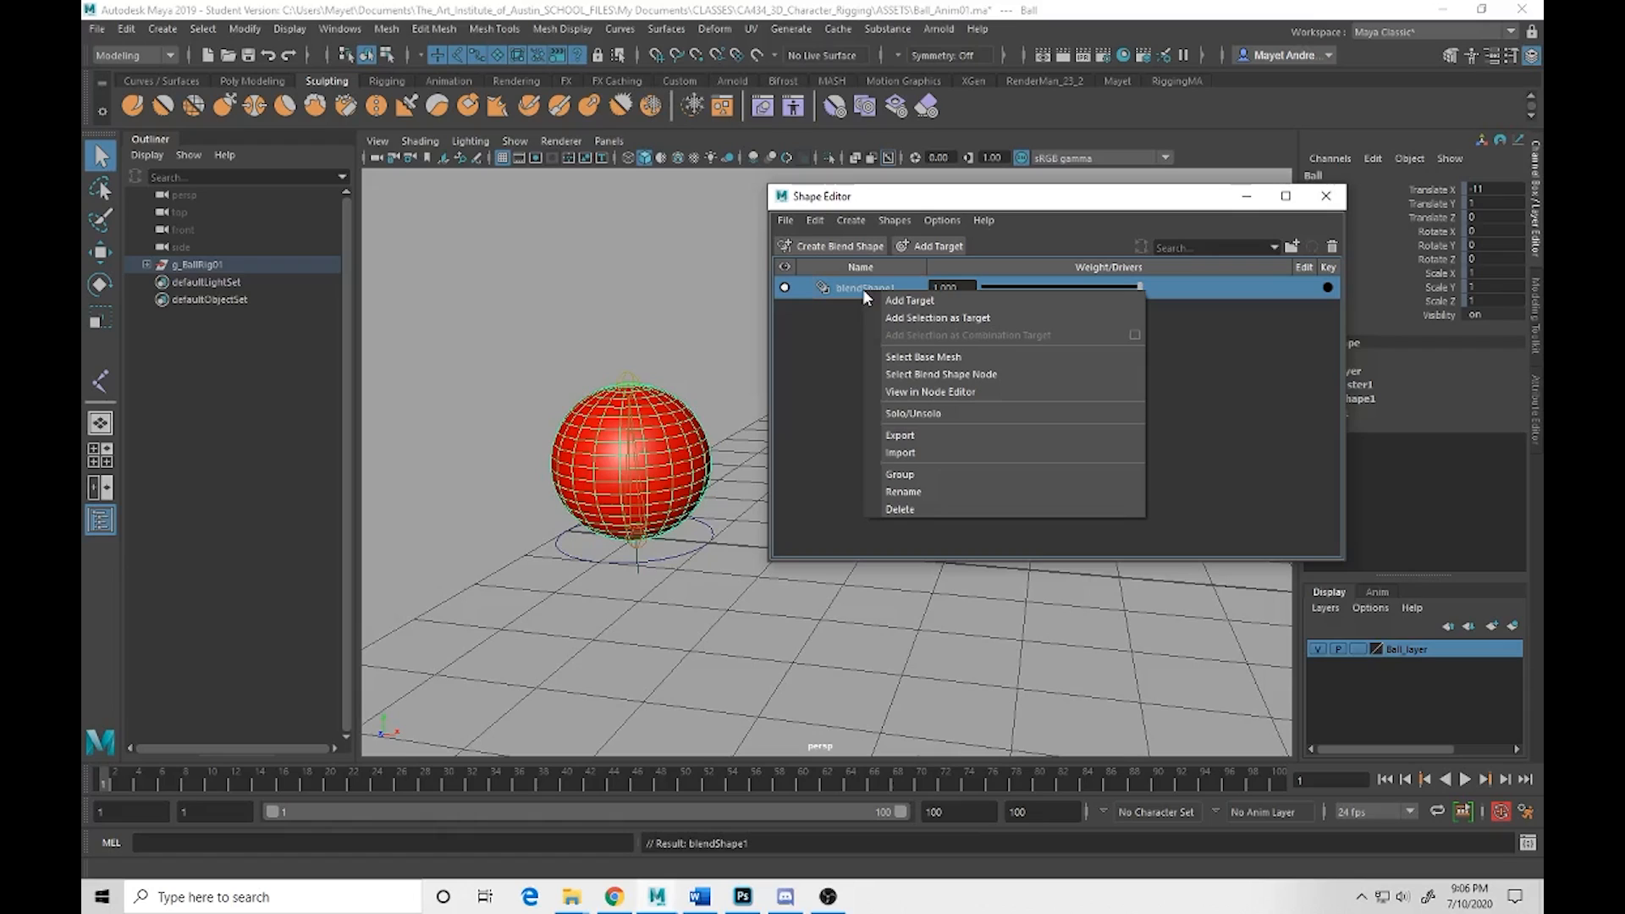
{"action": "left_click", "coordinate": [896, 493]}
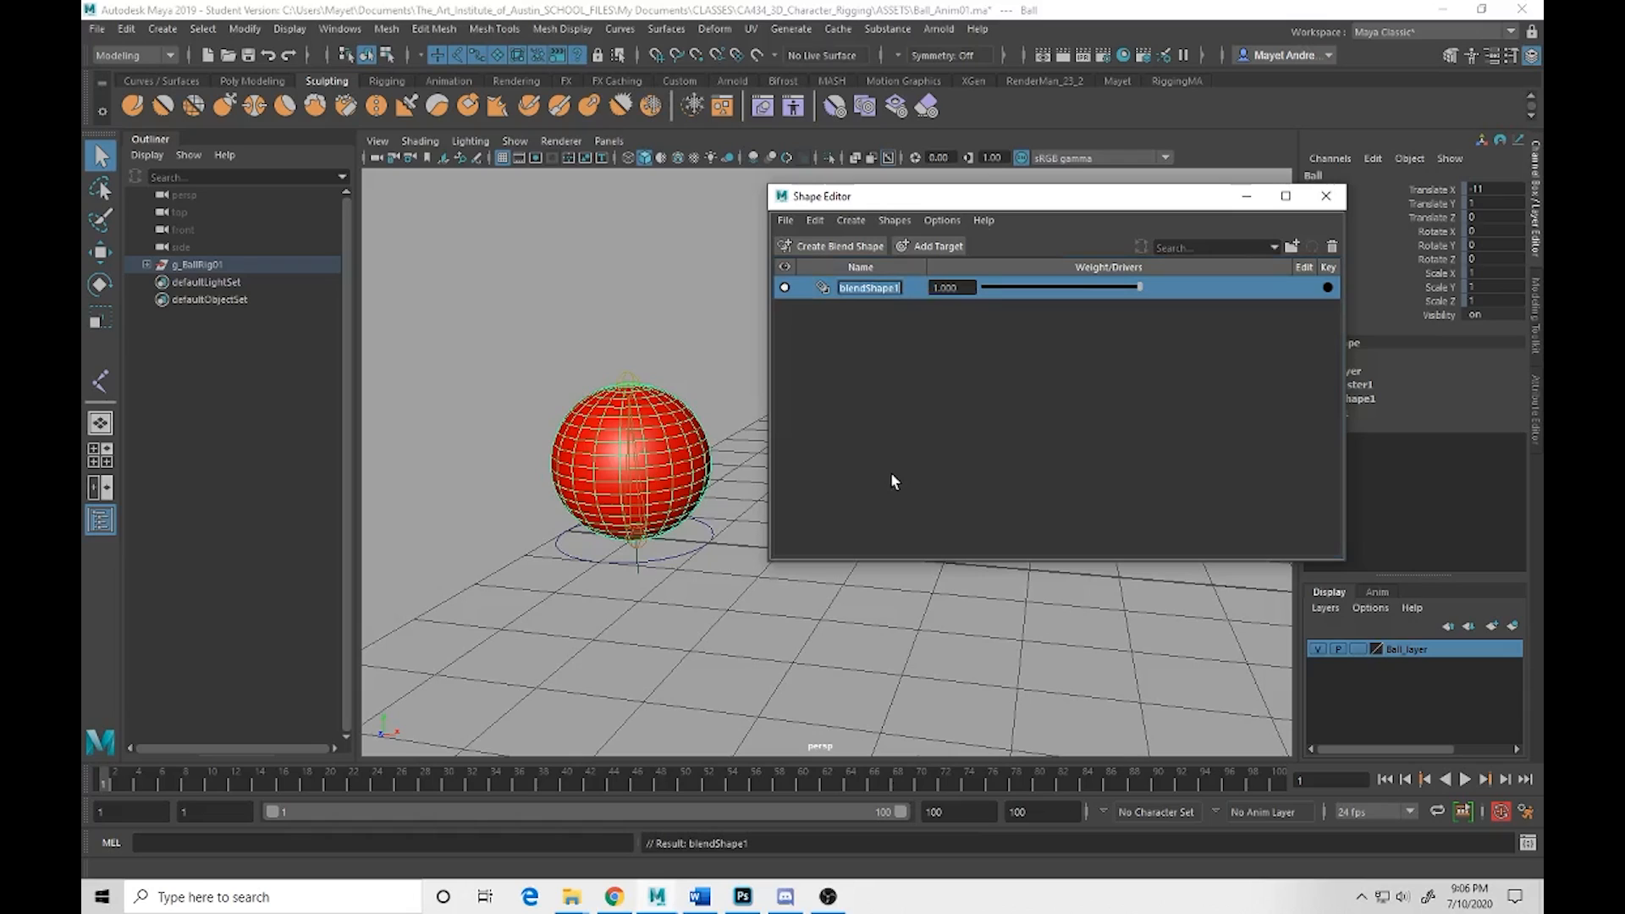
{"action": "type", "text": "Ball"}
{"action": "type", "text": "BlendSh"}
{"action": "type", "text": "apes"}
{"action": "key", "text": "Return"}
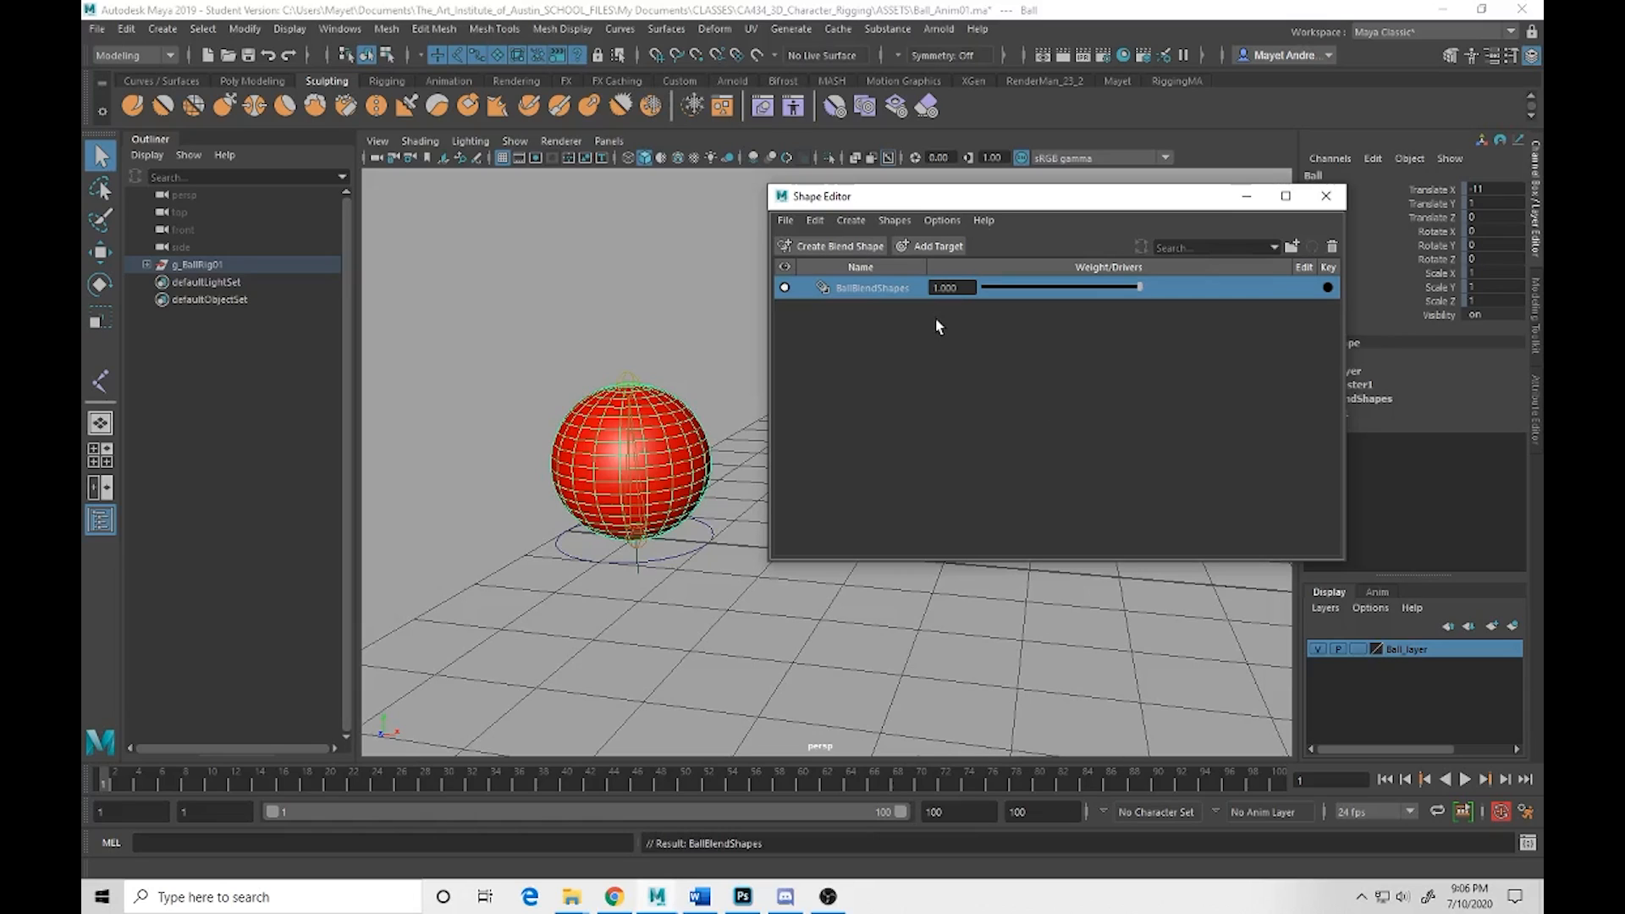
Add a target to BallBlendShapes and rename it Squash
{"action": "left_click", "coordinate": [942, 246]}
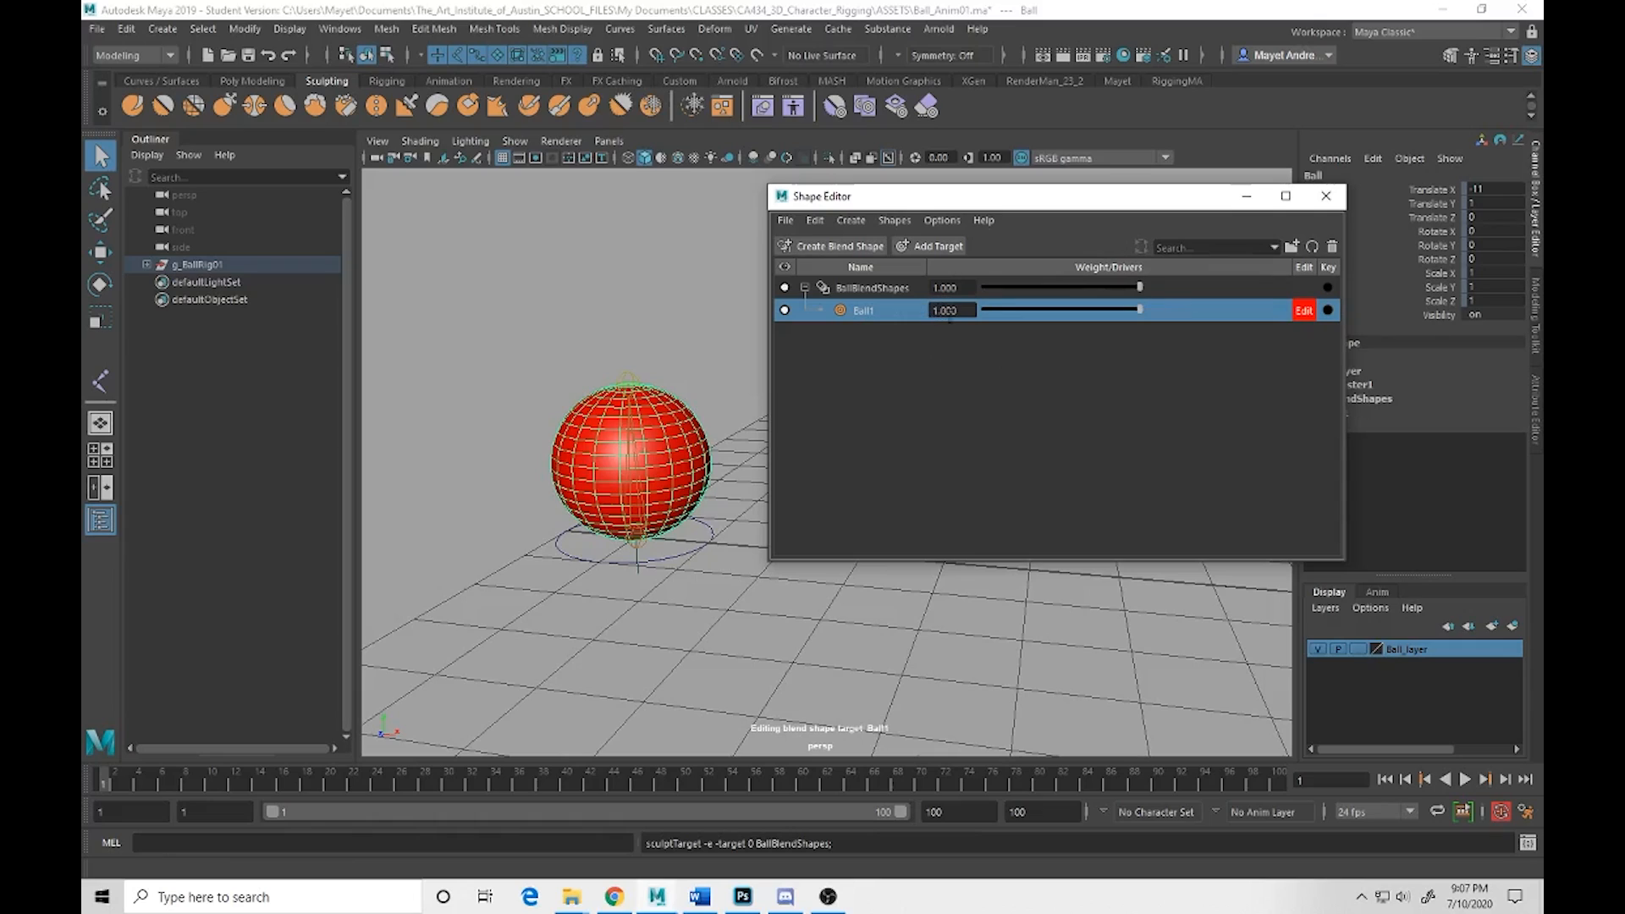
{"action": "right_click", "coordinate": [870, 316]}
{"action": "left_click", "coordinate": [933, 625]}
{"action": "type", "text": "Squash"}
{"action": "key", "text": "Return"}
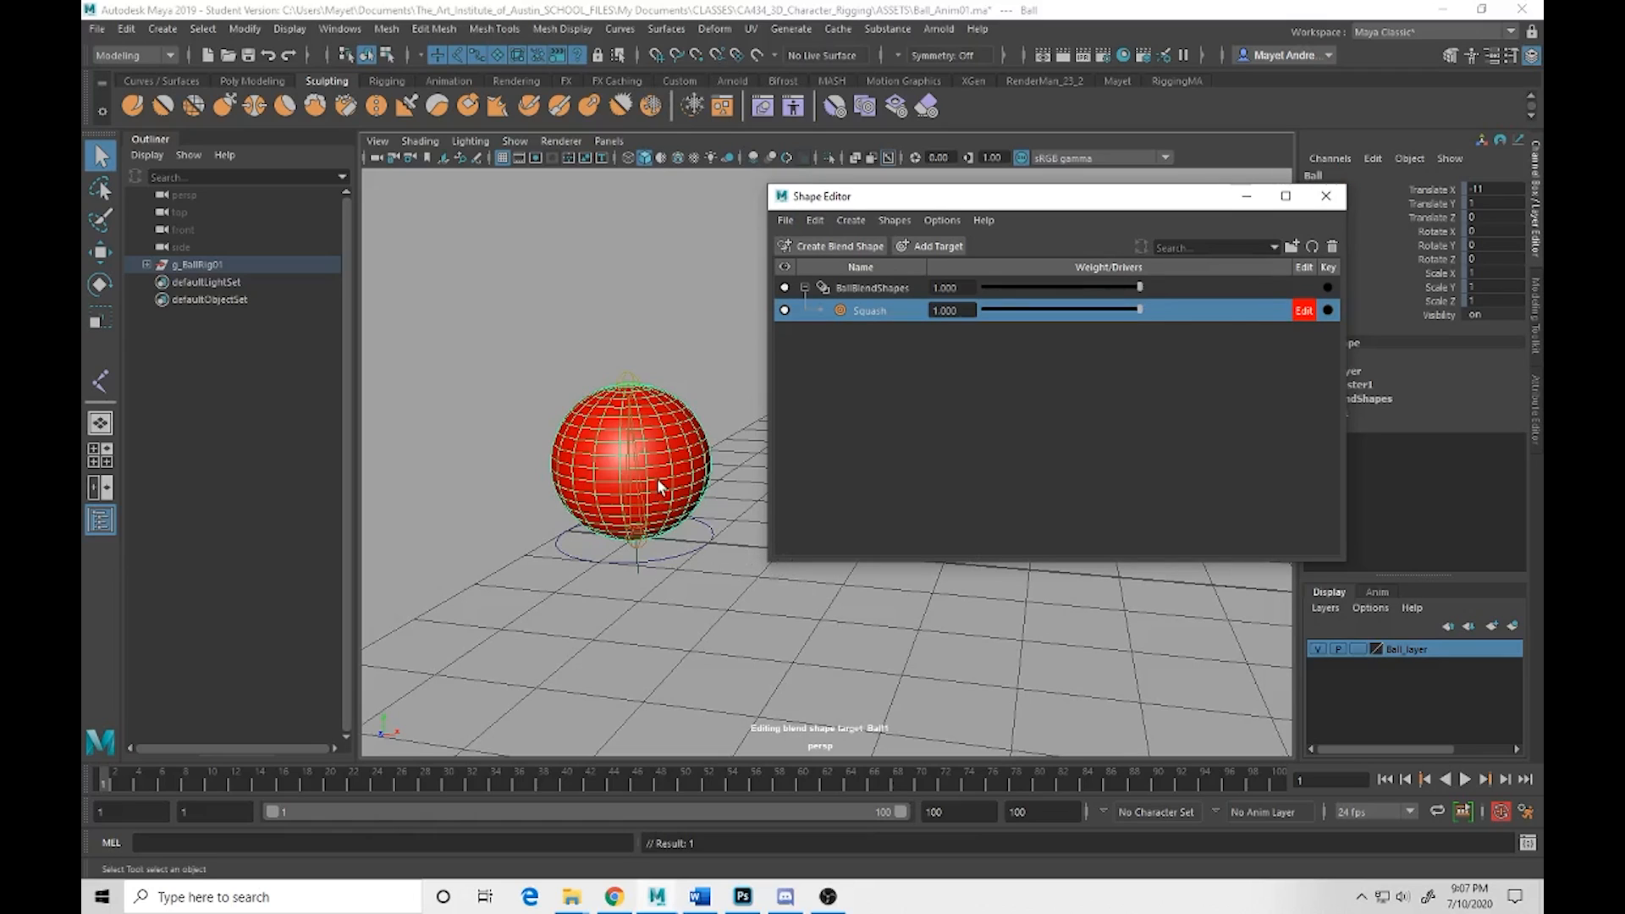
Select all of the ball's vertices and scale them flatter vertically and wider in X and Z for the Squash target
{"action": "left_click", "coordinate": [387, 56]}
{"action": "left_click_drag", "start_coordinate": [536, 347], "coordinate": [829, 649]}
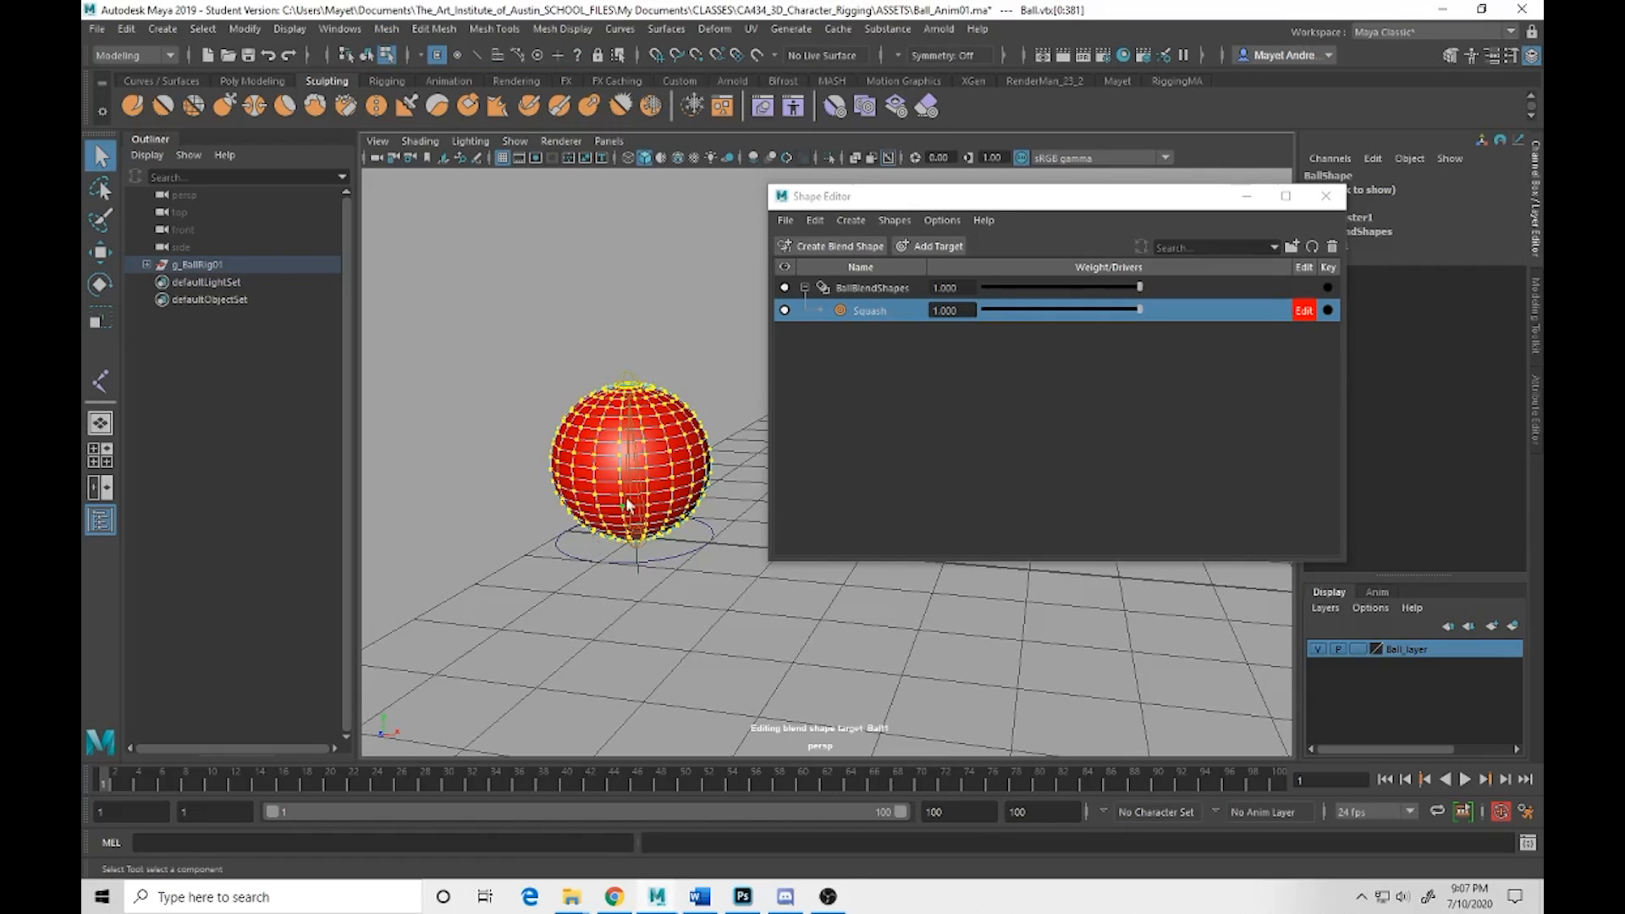
{"action": "left_click_drag", "start_coordinate": [627, 508], "coordinate": [650, 469], "text": "alt"}
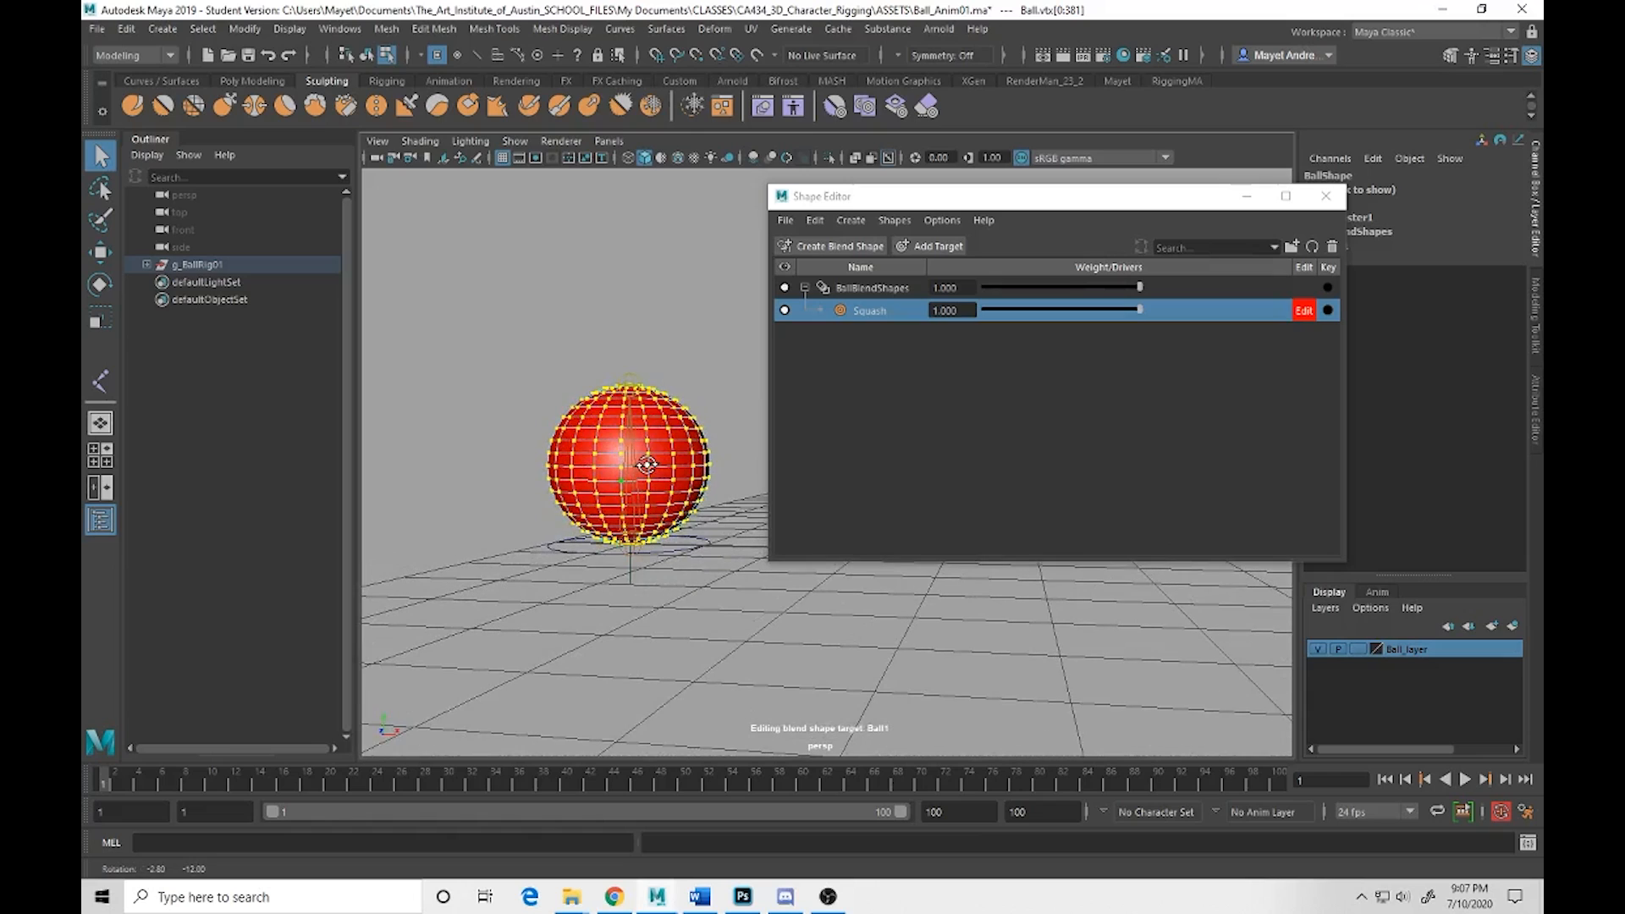
{"action": "key", "text": "r"}
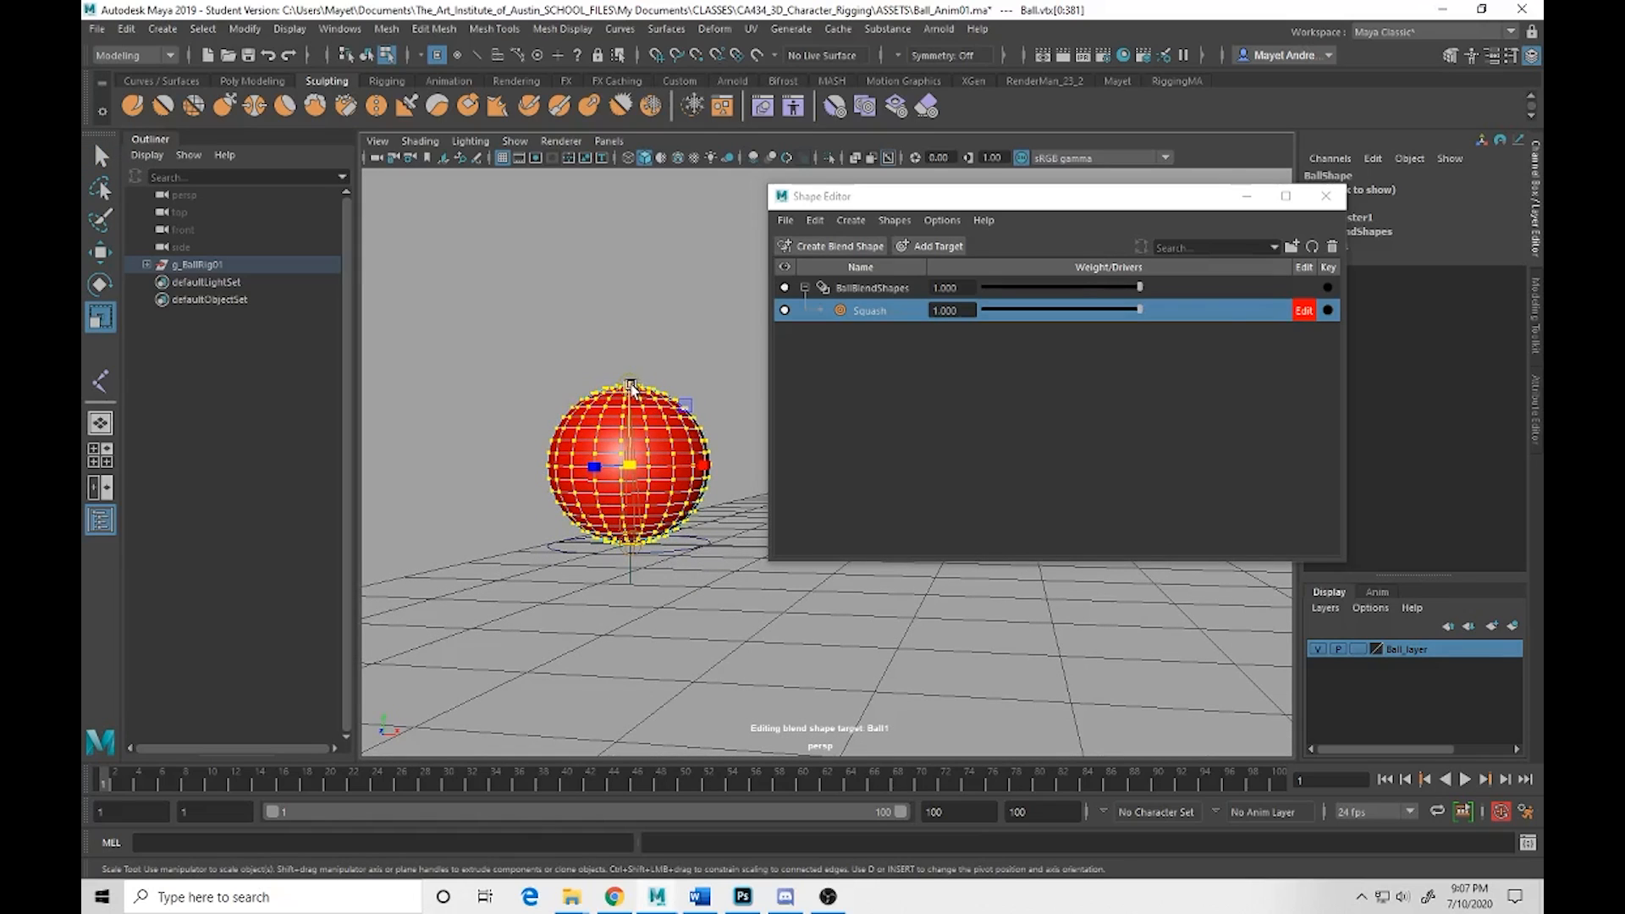
{"action": "left_click_drag", "start_coordinate": [629, 386], "coordinate": [644, 515]}
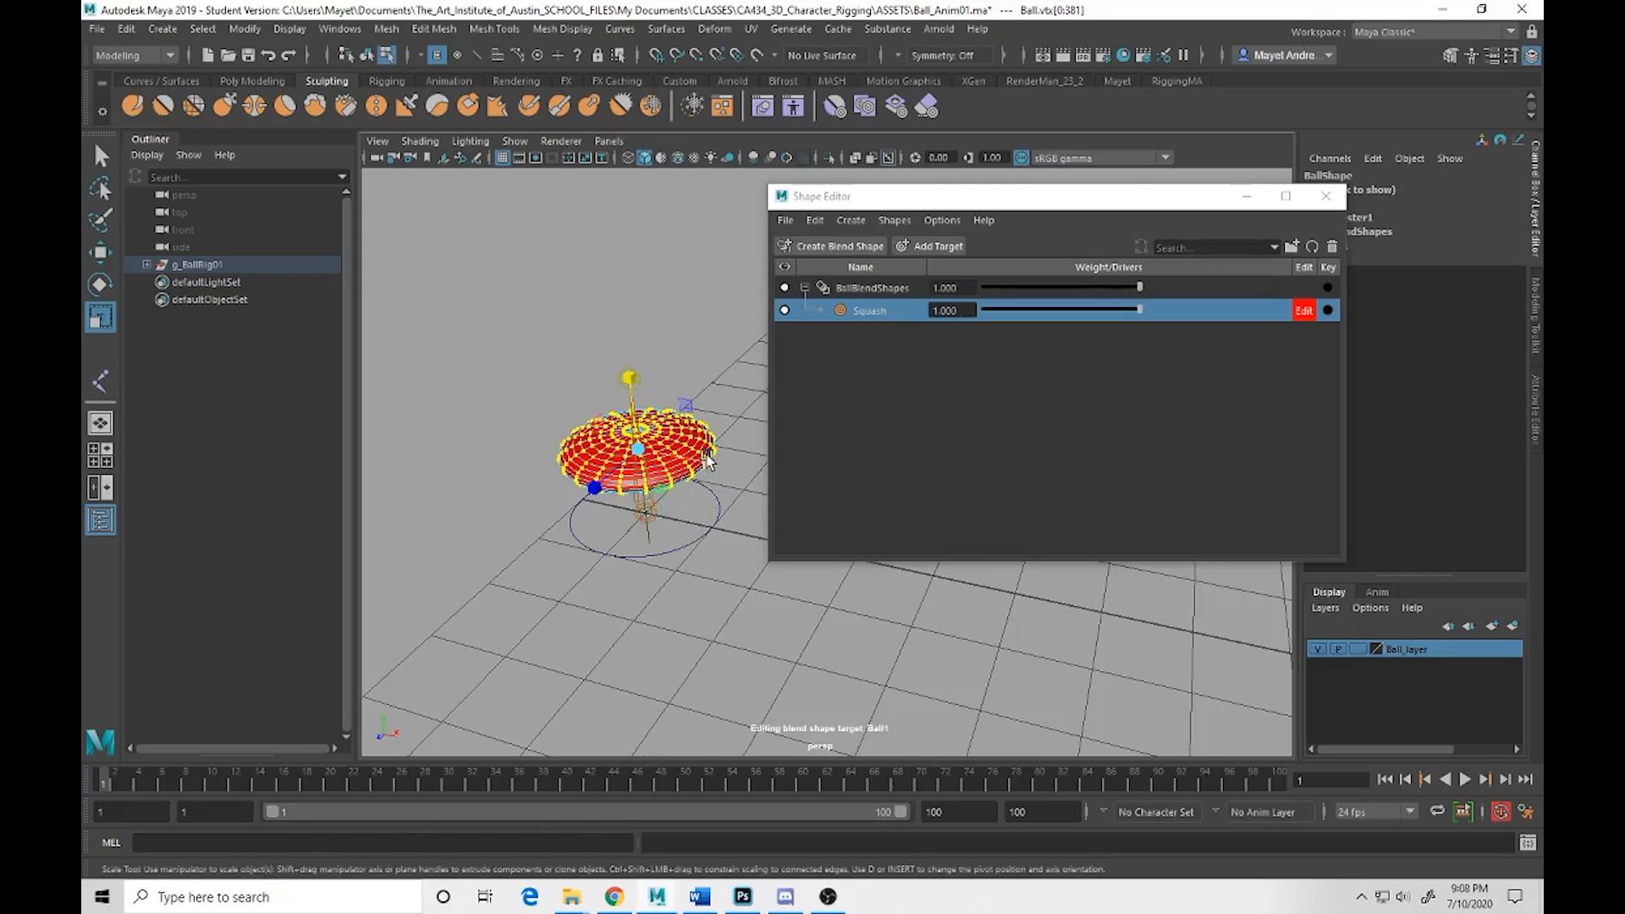
{"action": "left_click_drag", "start_coordinate": [706, 454], "coordinate": [725, 462]}
{"action": "left_click_drag", "start_coordinate": [595, 488], "coordinate": [574, 503]}
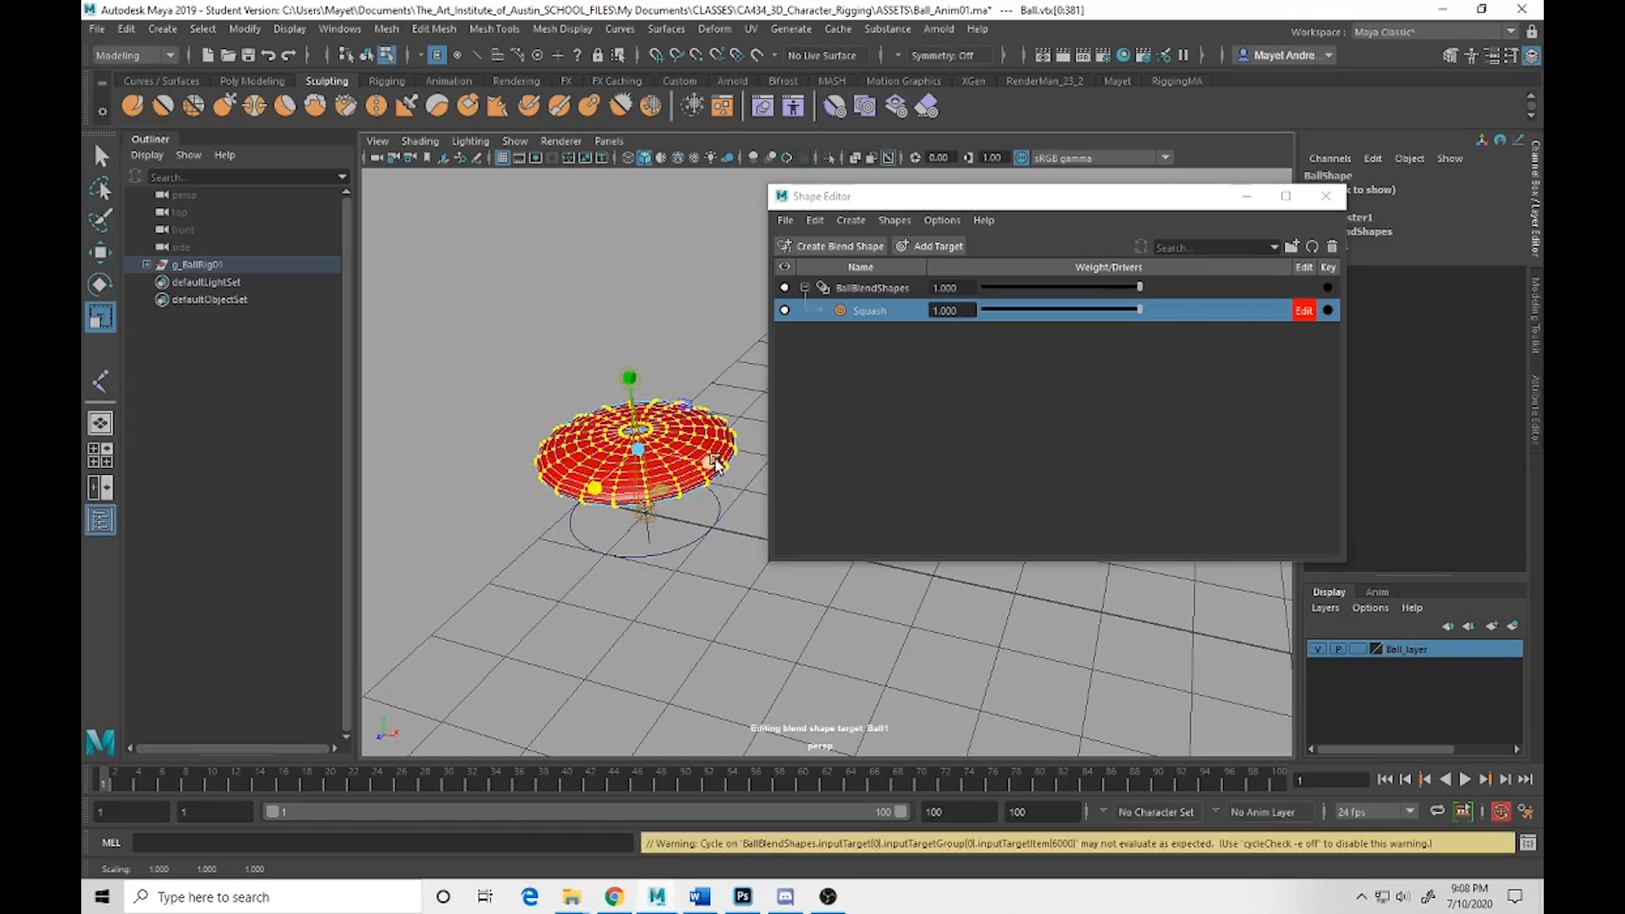
Move the Squash target's flattened vertices vertically, adjusting them in the front view so the ball rests on the ground
{"action": "left_click_drag", "start_coordinate": [715, 463], "coordinate": [696, 432], "text": "alt"}
{"action": "key", "text": "w"}
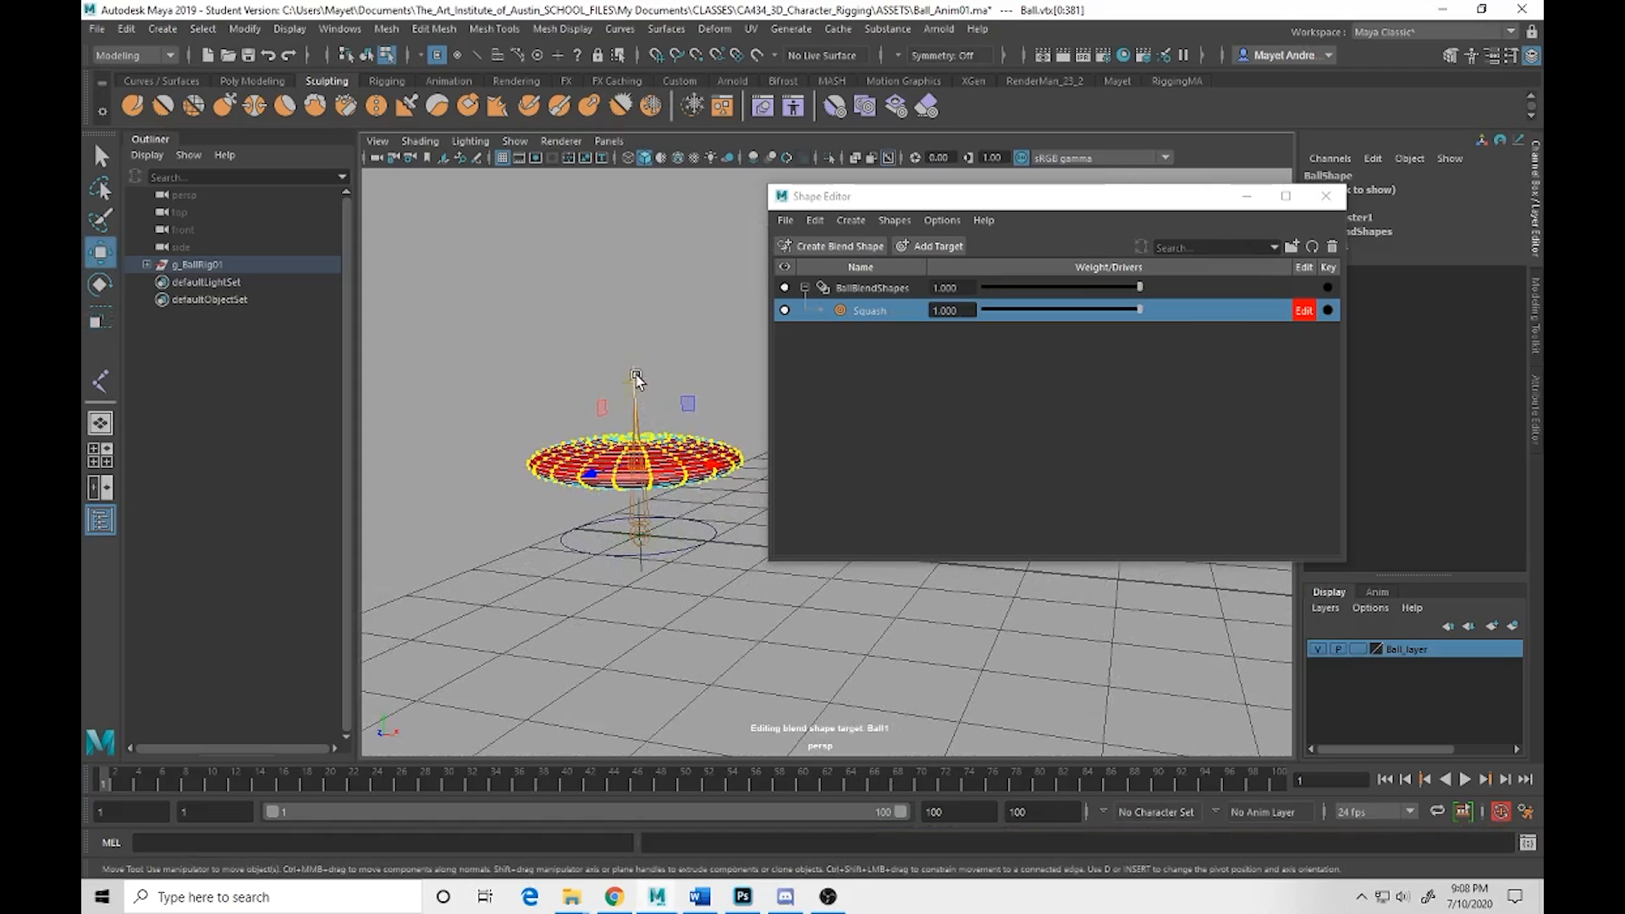
{"action": "left_click_drag", "start_coordinate": [636, 381], "coordinate": [633, 491], "text": "alt"}
{"action": "key", "text": "space"}
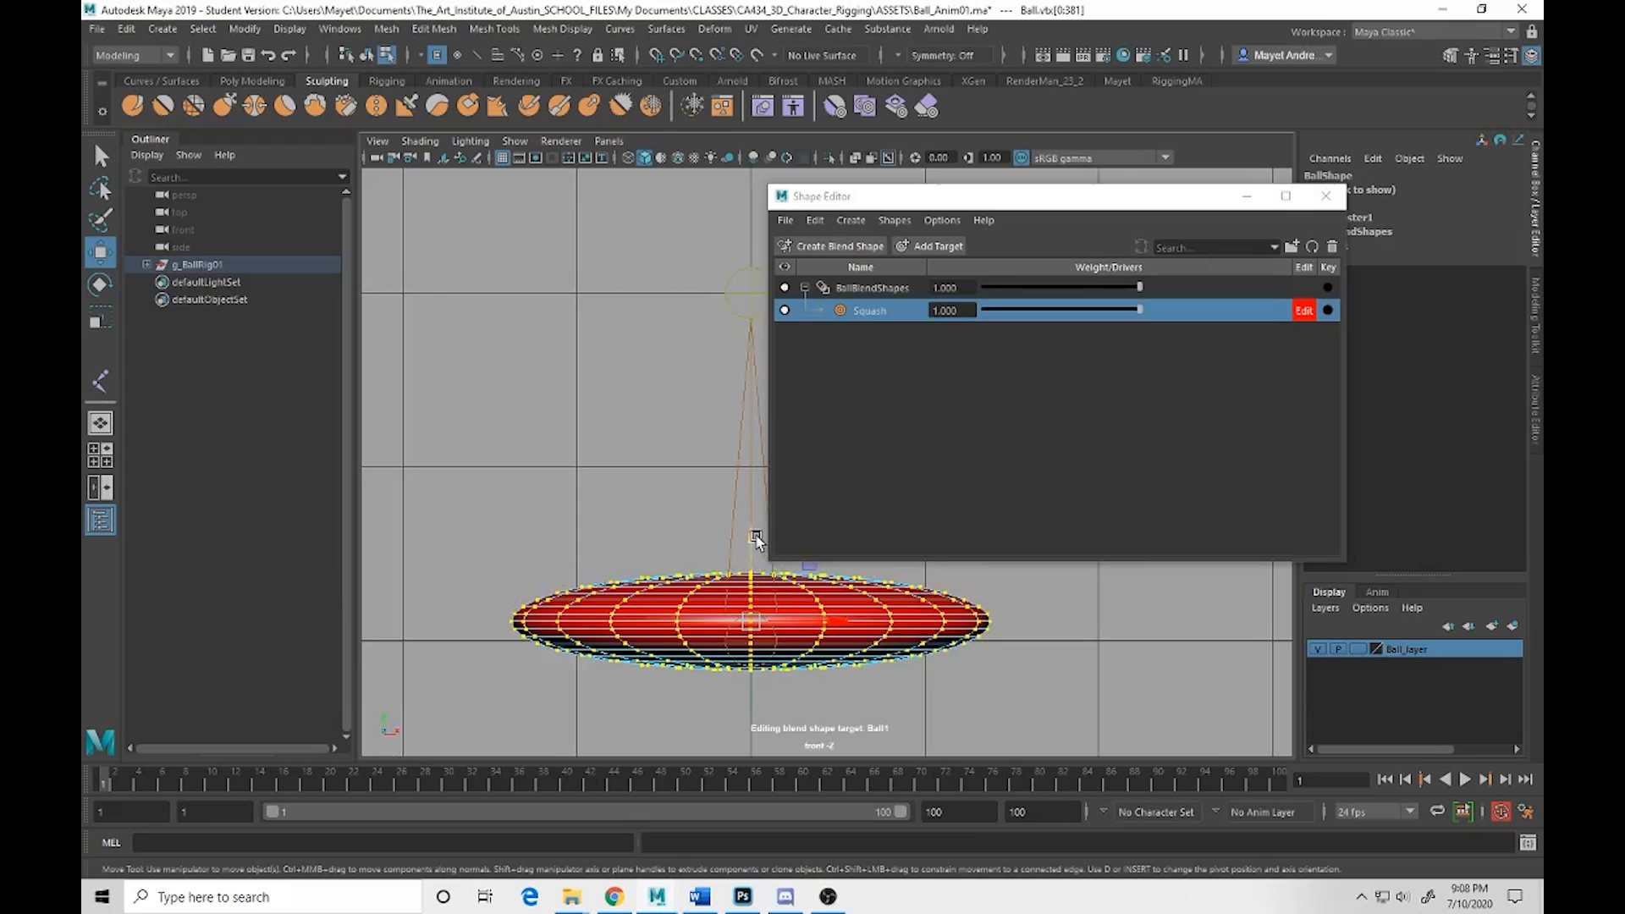
{"action": "left_click_drag", "start_coordinate": [752, 538], "coordinate": [752, 471]}
{"action": "key", "text": "space"}
{"action": "mouse_move", "coordinate": [699, 534]}
{"action": "left_mouse_down", "text": "alt"}
{"action": "mouse_move", "coordinate": [616, 560]}
{"action": "mouse_move", "coordinate": [694, 533]}
{"action": "mouse_move", "coordinate": [696, 561]}
{"action": "left_mouse_up", "text": "alt"}
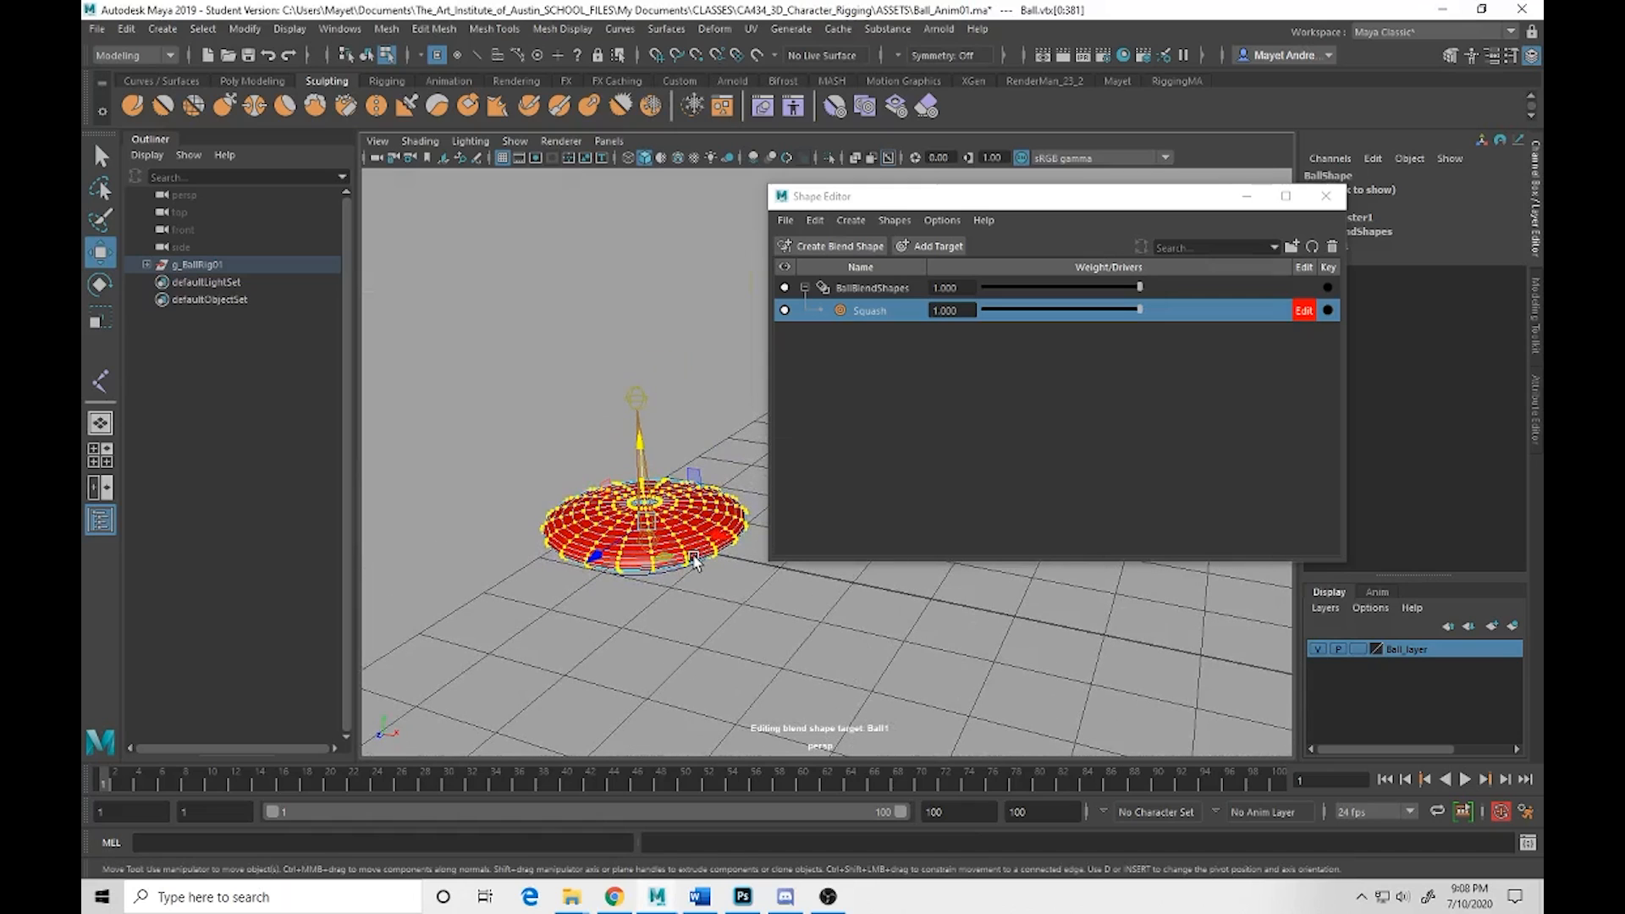
Return to object selection, stop editing the Squash target and test its weight on the ball
{"action": "left_click", "coordinate": [378, 57]}
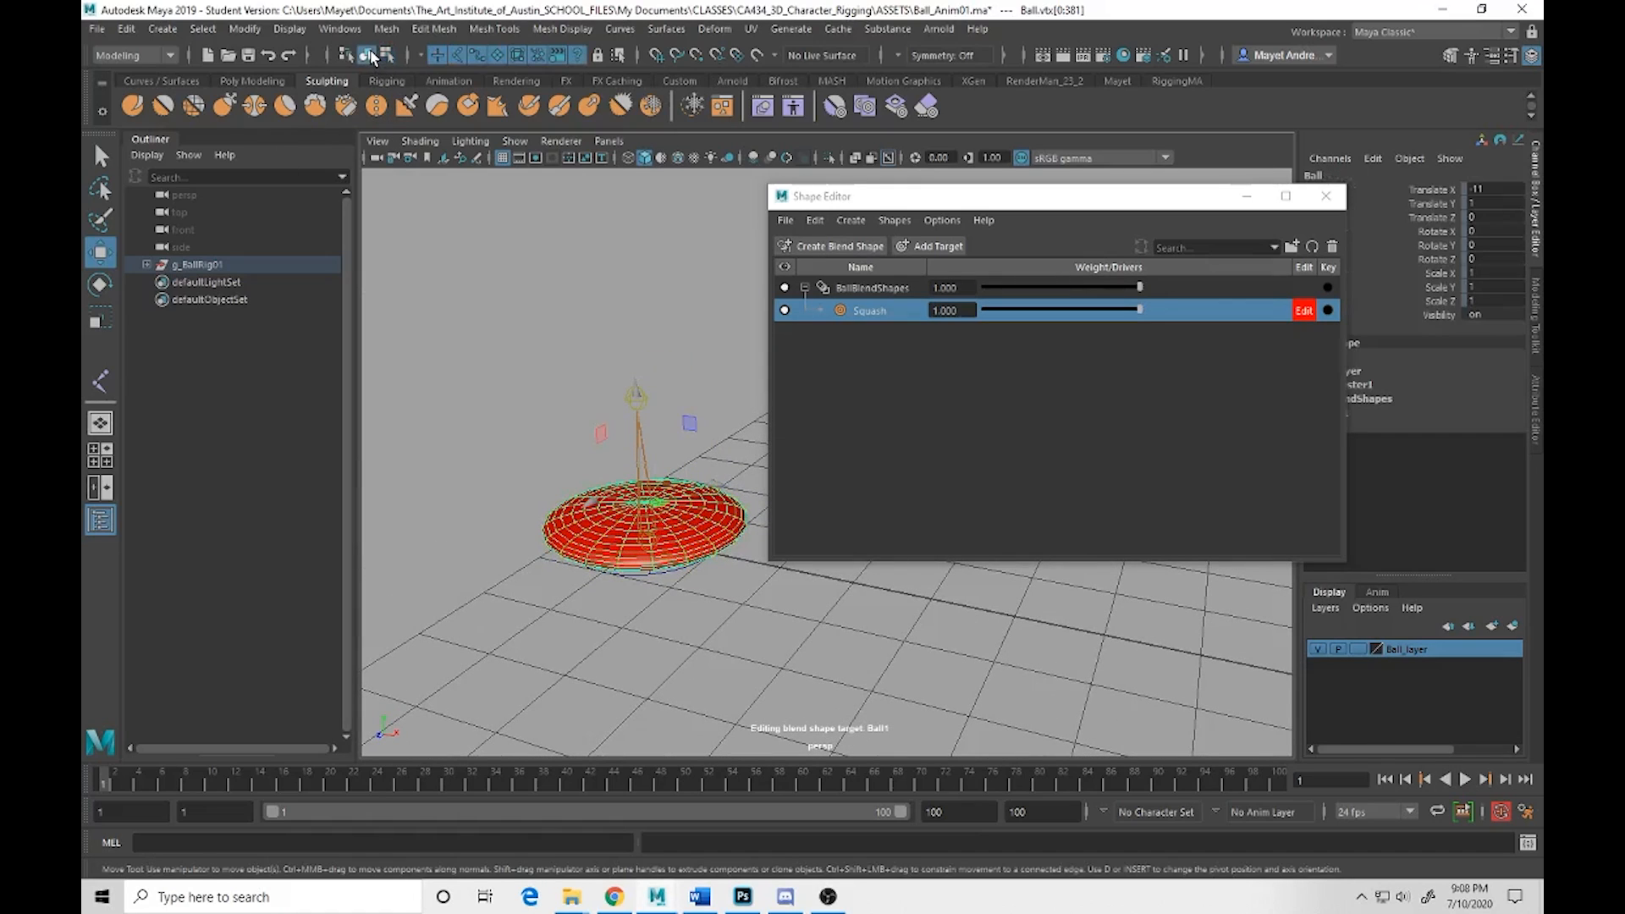
{"action": "left_click", "coordinate": [1307, 311]}
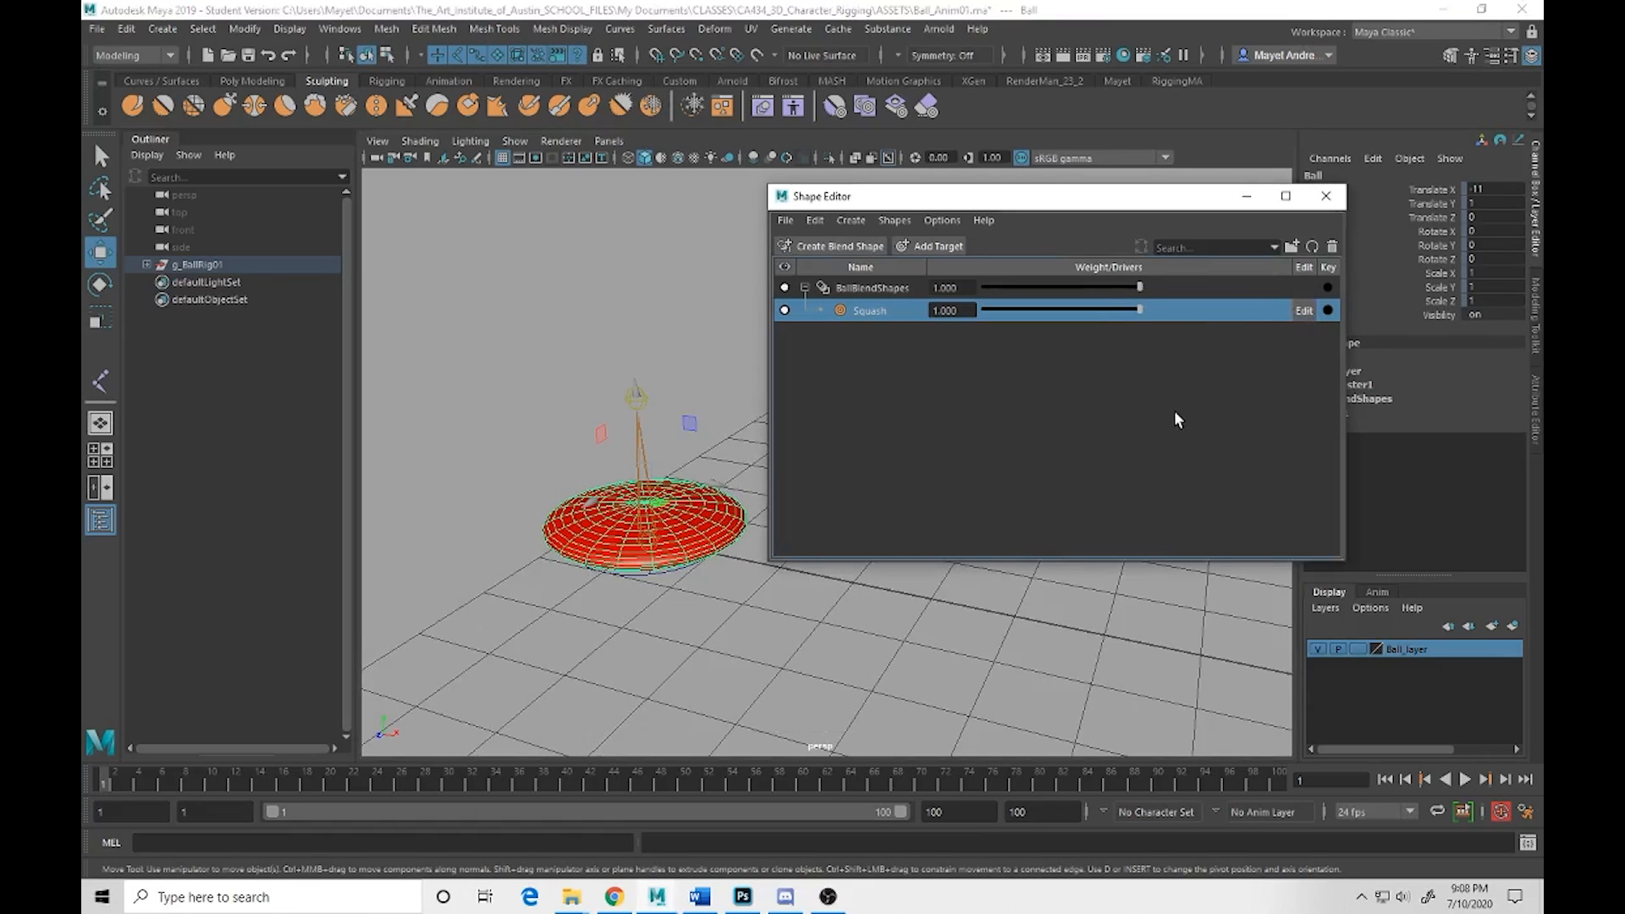
{"action": "left_click_drag", "start_coordinate": [1128, 308], "coordinate": [1191, 313]}
{"action": "left_click_drag", "start_coordinate": [669, 541], "coordinate": [699, 535], "text": "alt"}
{"action": "left_click", "coordinate": [1305, 312]}
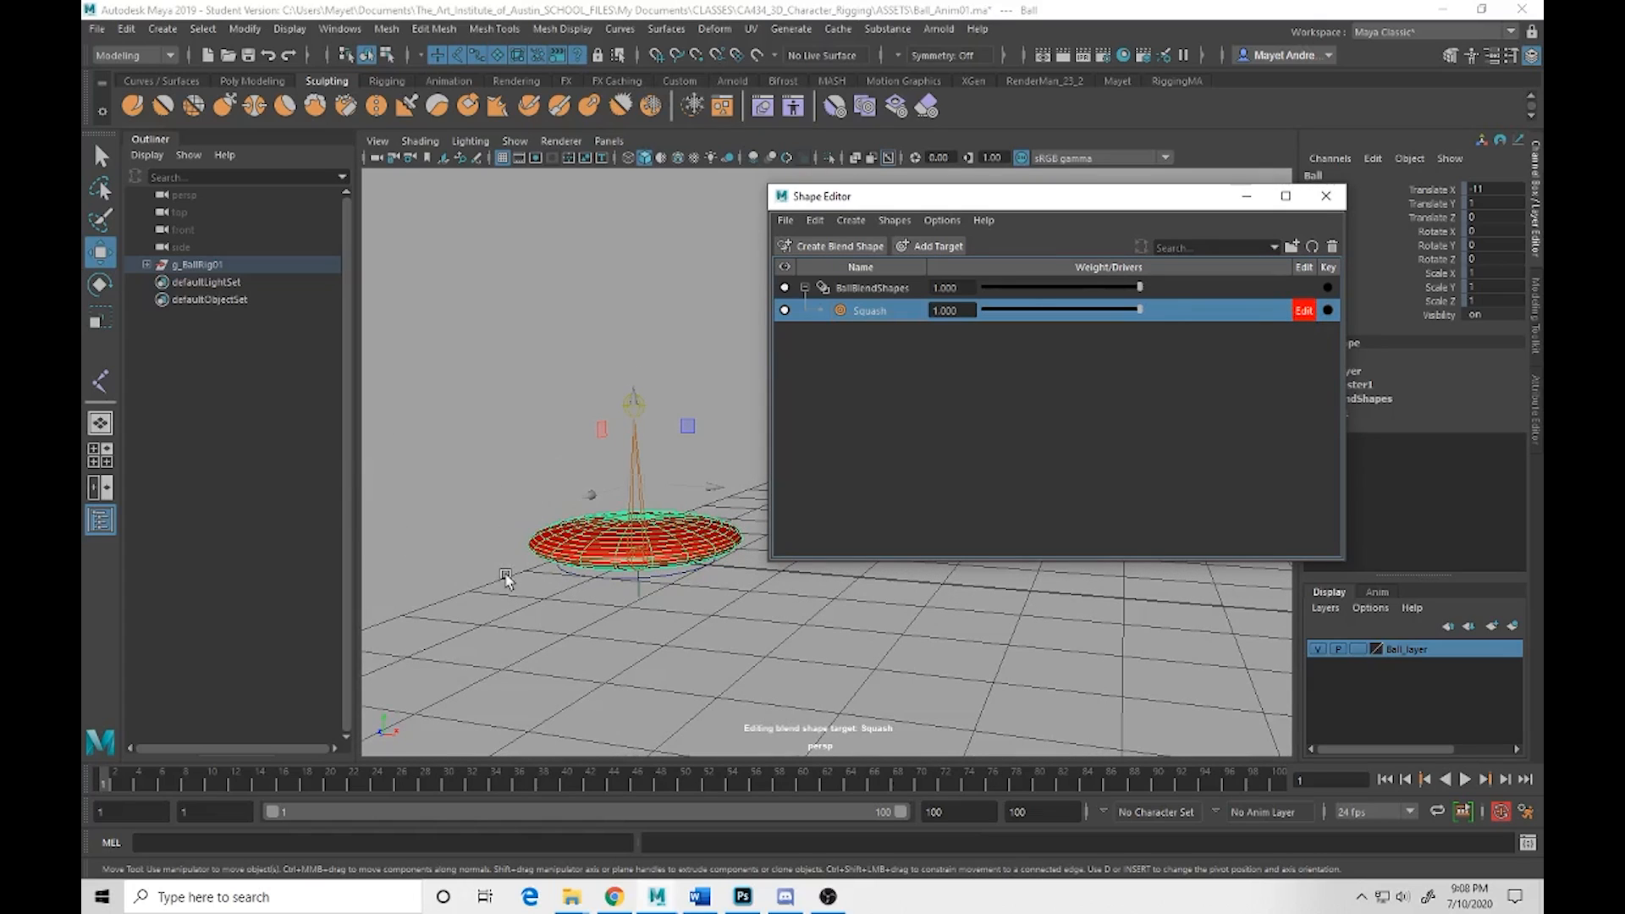
Add a second target to BallBlendShapes named Stretch, and set the Squash weight to 0
{"action": "left_click", "coordinate": [930, 246]}
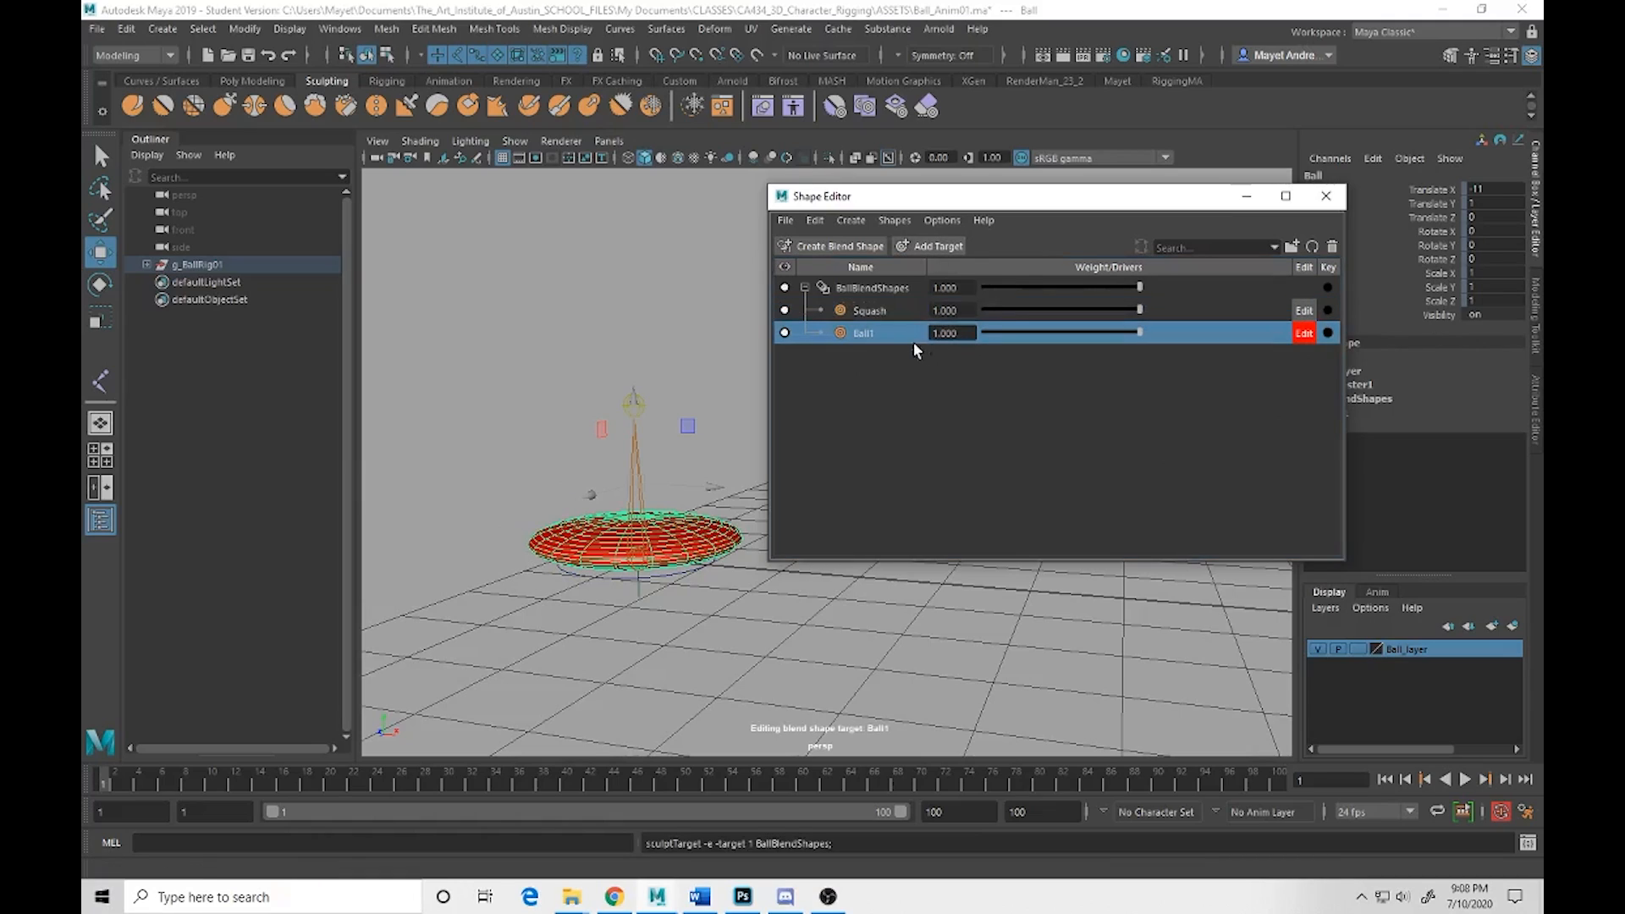
{"action": "right_click", "coordinate": [861, 332]}
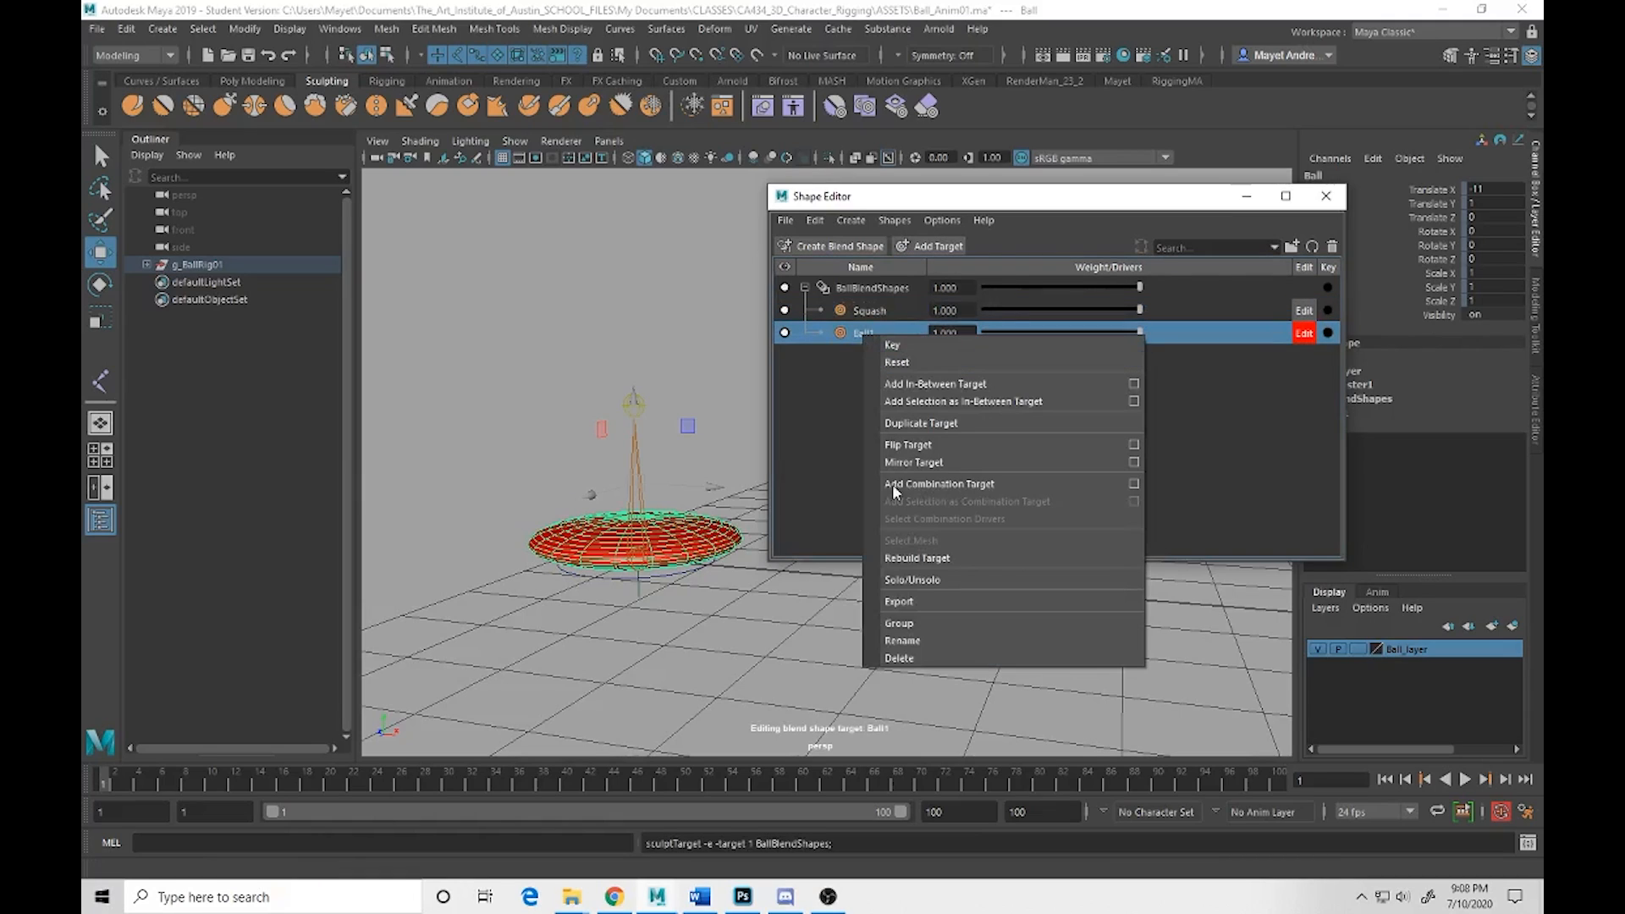
{"action": "left_click", "coordinate": [914, 645]}
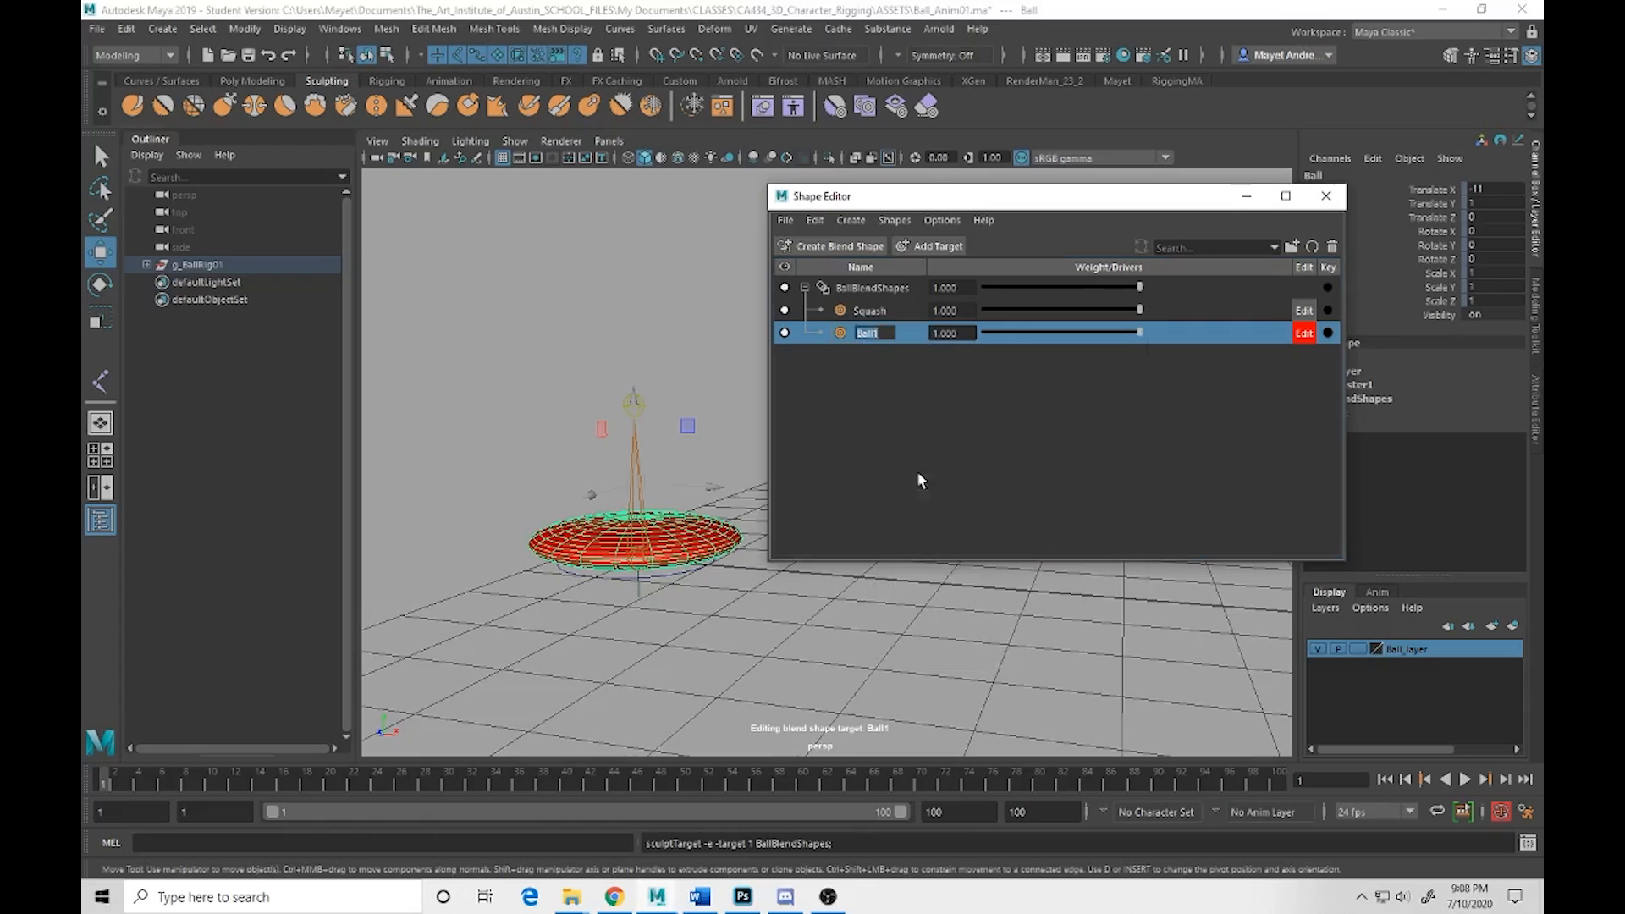
{"action": "type", "text": "Stretch"}
{"action": "key", "text": "Return"}
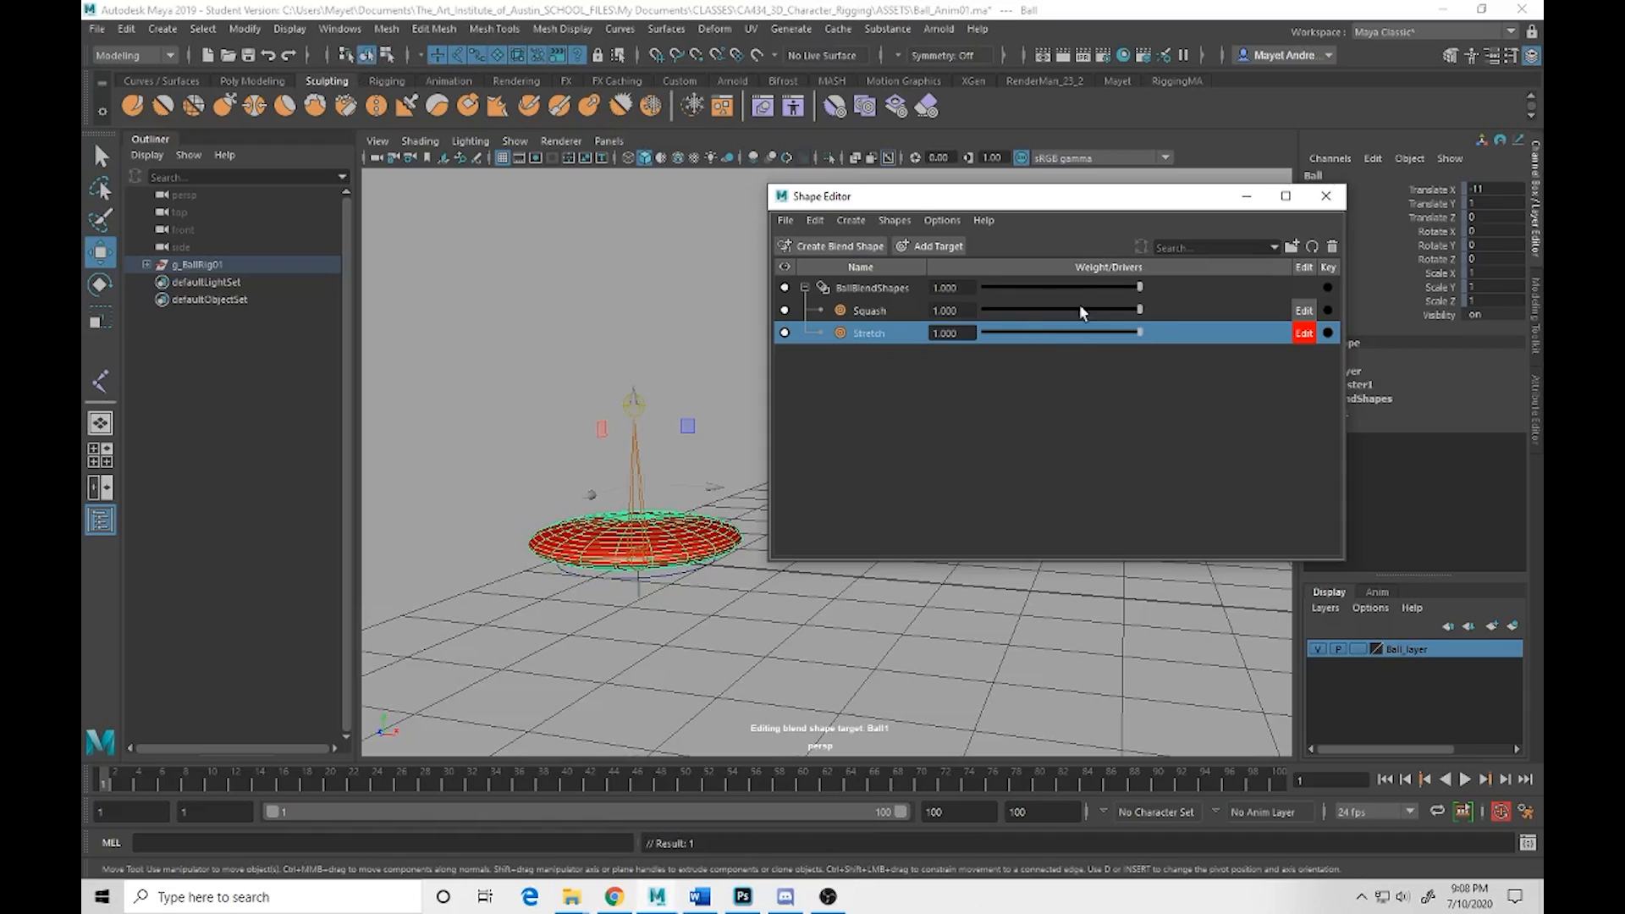
{"action": "left_click_drag", "start_coordinate": [1145, 309], "coordinate": [931, 309]}
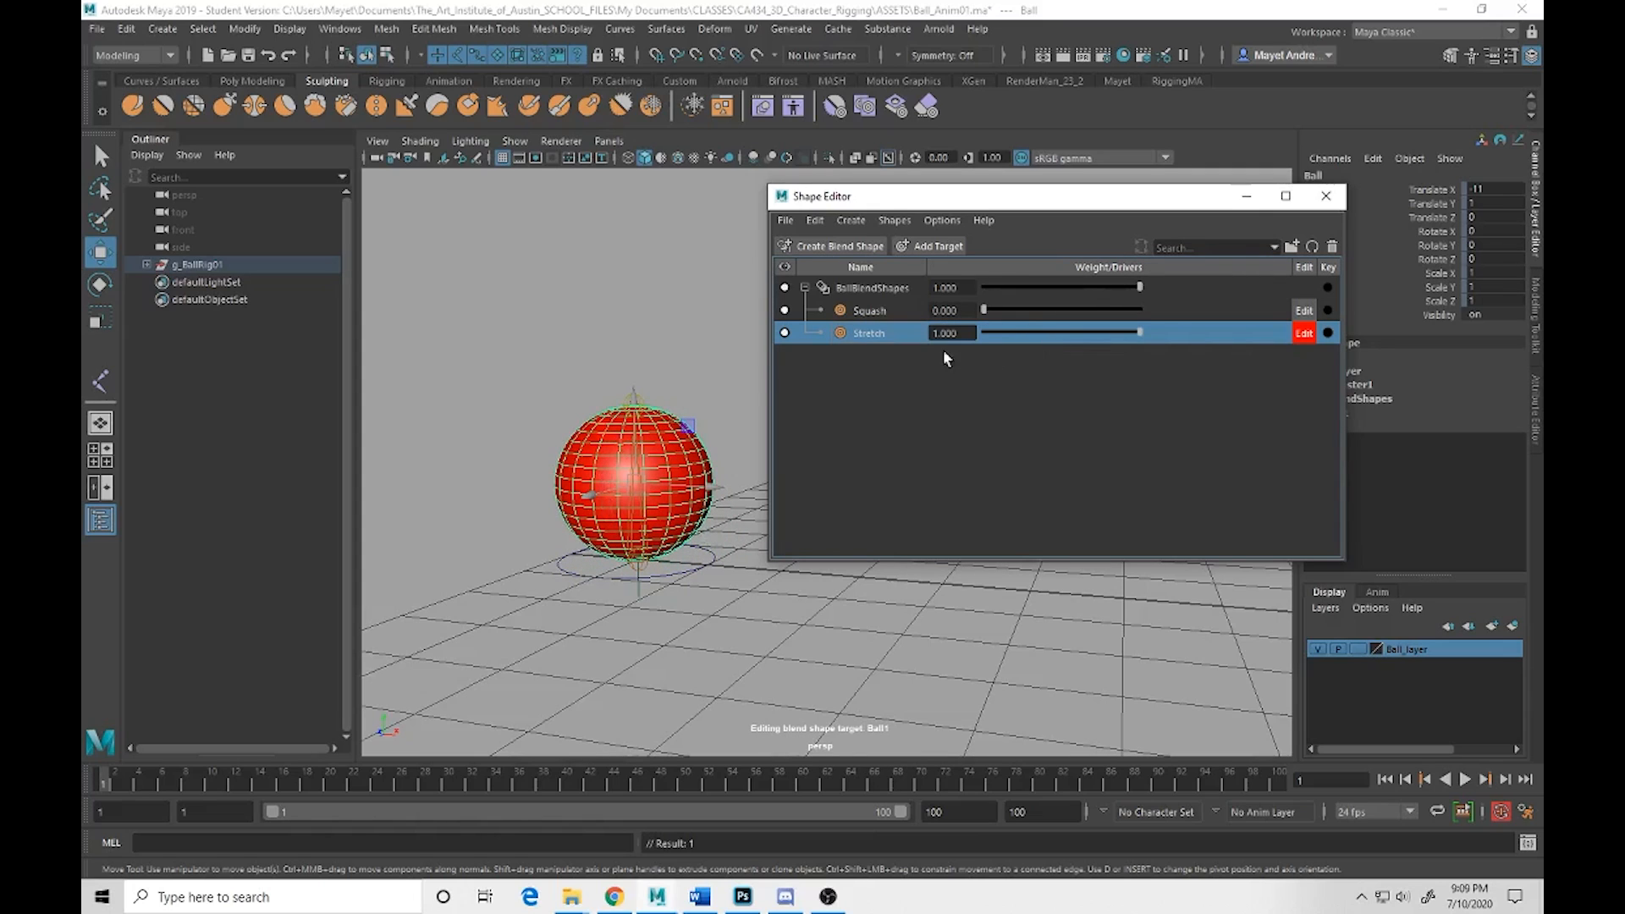
Scale all of the ball's vertices taller vertically and narrower in X and Z for the Stretch target
{"action": "left_click_drag", "start_coordinate": [542, 506], "coordinate": [601, 491], "text": "alt"}
{"action": "middle_click_drag", "start_coordinate": [602, 491], "coordinate": [603, 470], "text": "alt"}
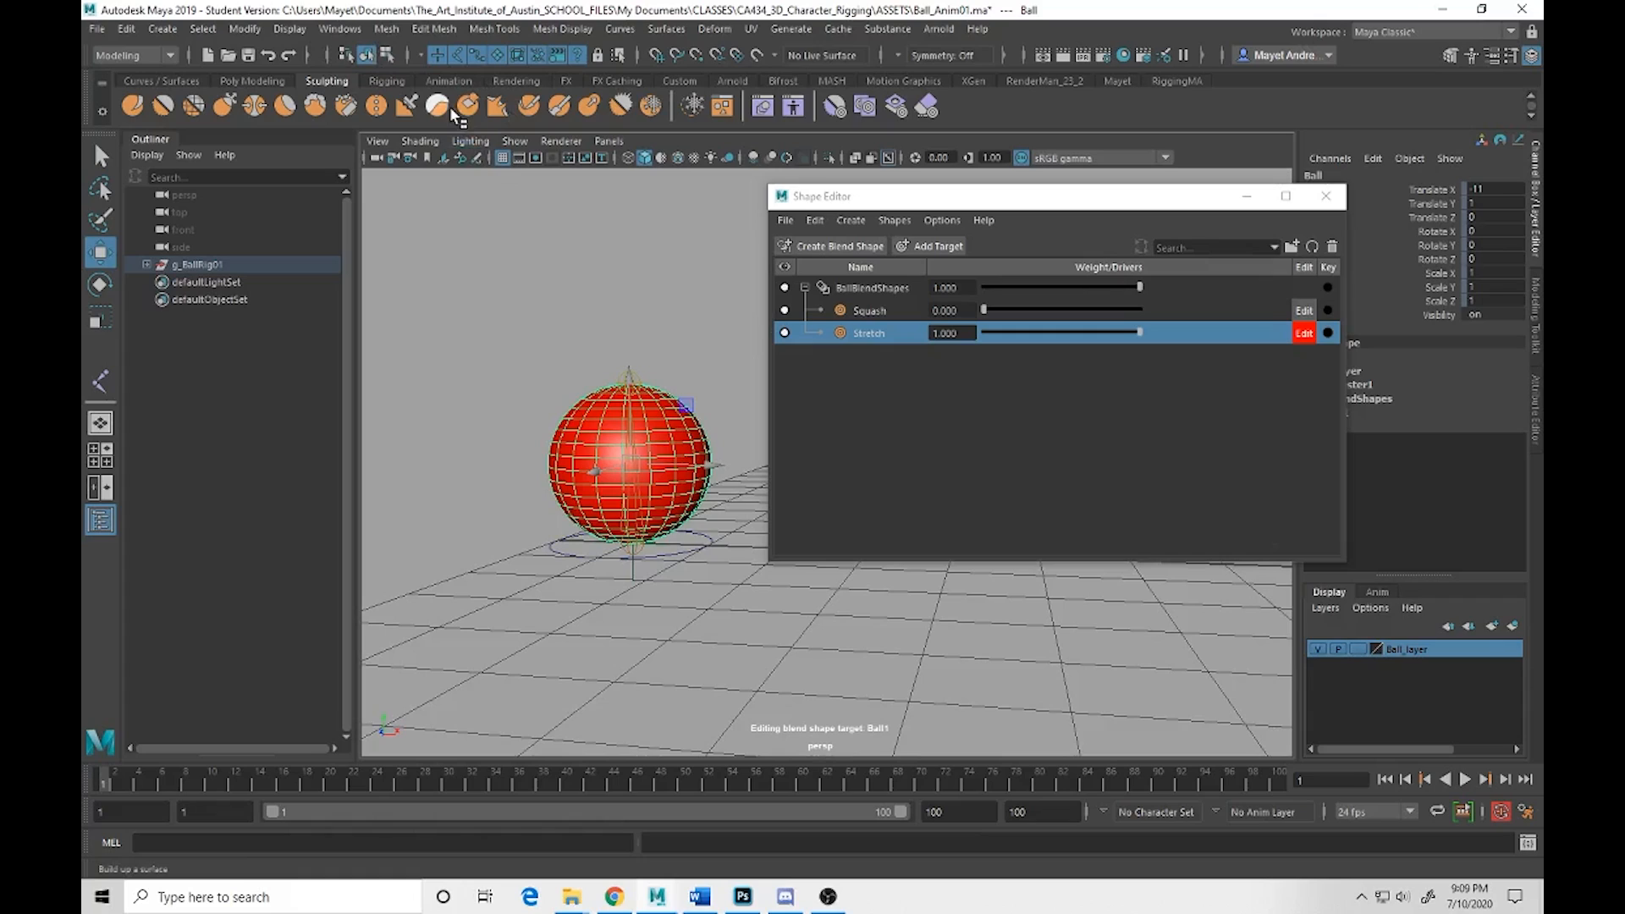
{"action": "left_click", "coordinate": [388, 55]}
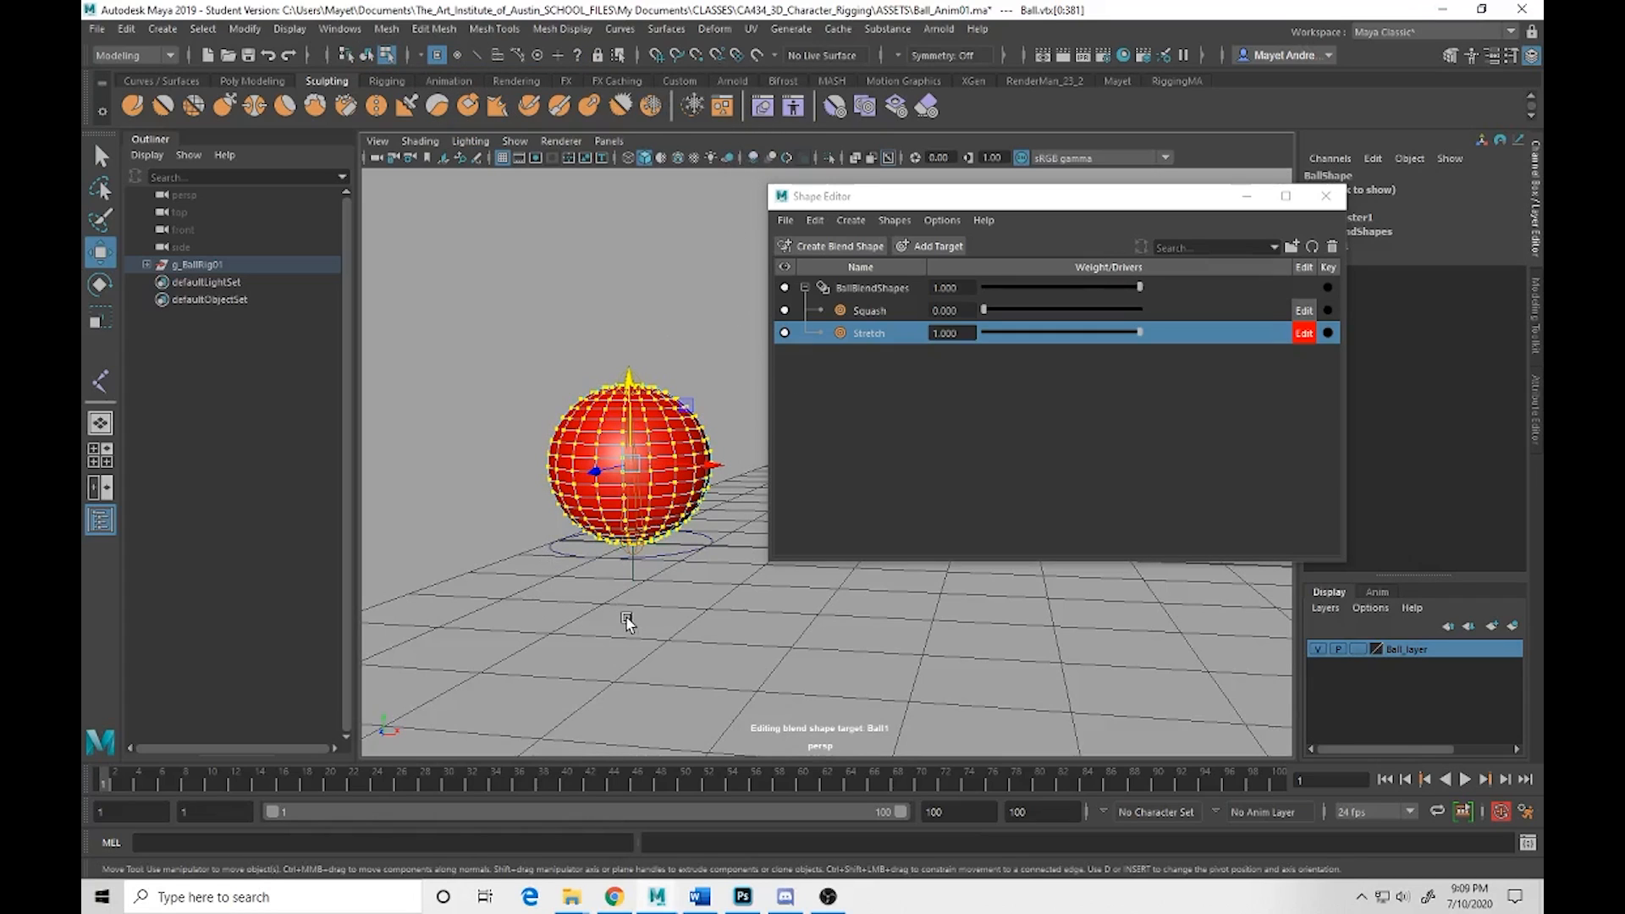
{"action": "key", "text": "r"}
{"action": "left_click_drag", "start_coordinate": [629, 385], "coordinate": [636, 293]}
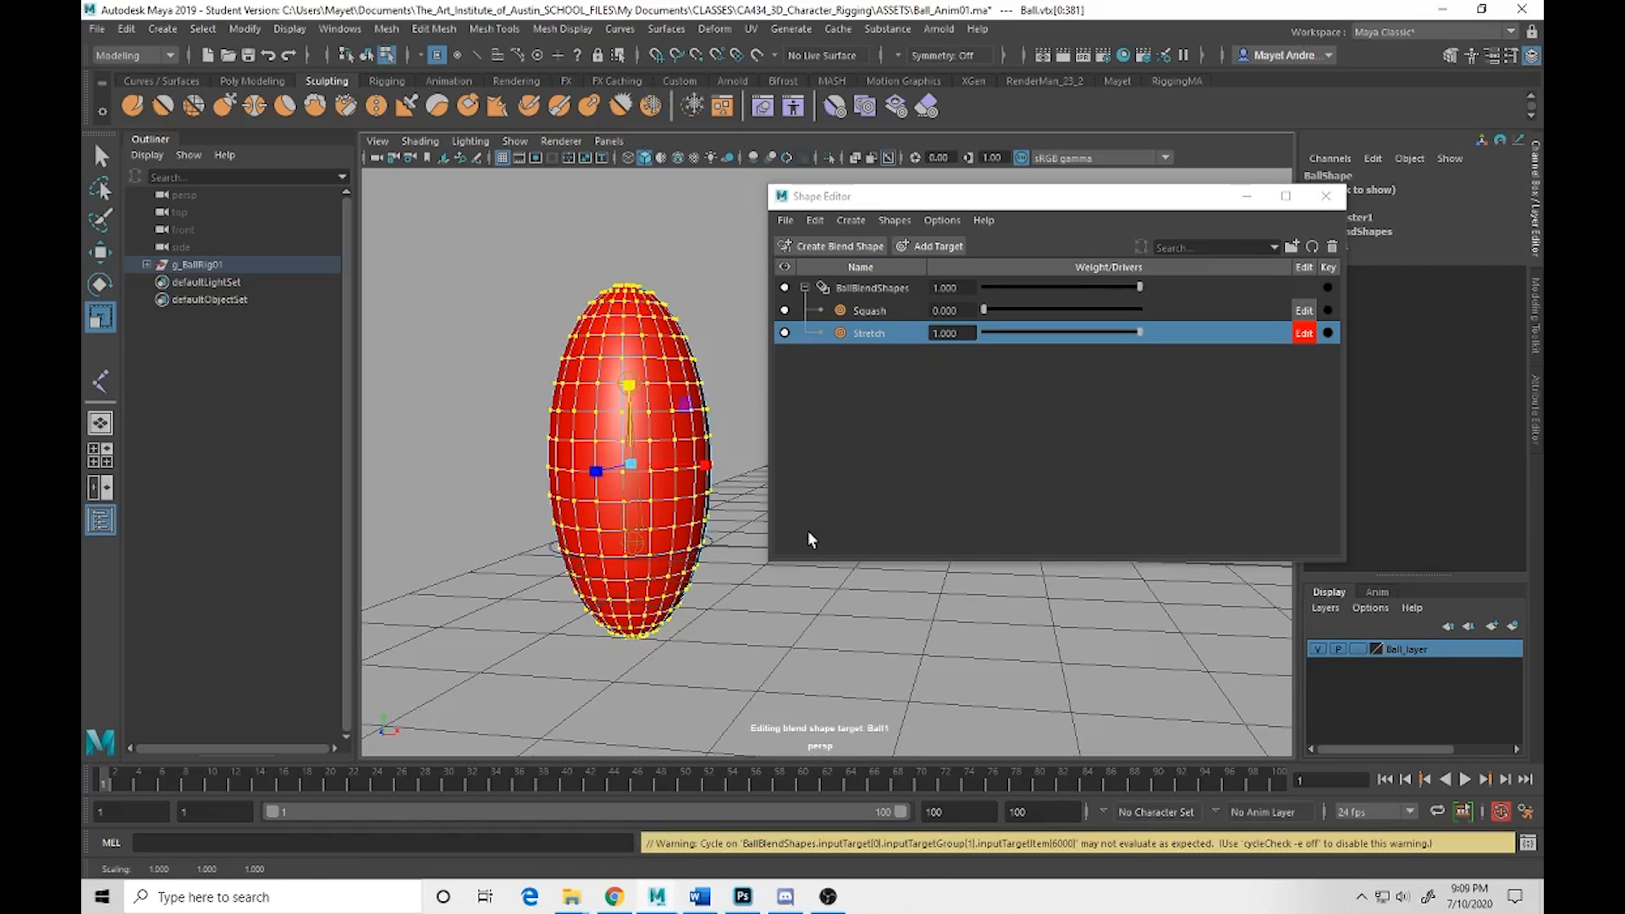
{"action": "left_click_drag", "start_coordinate": [613, 462], "coordinate": [667, 518], "text": "alt"}
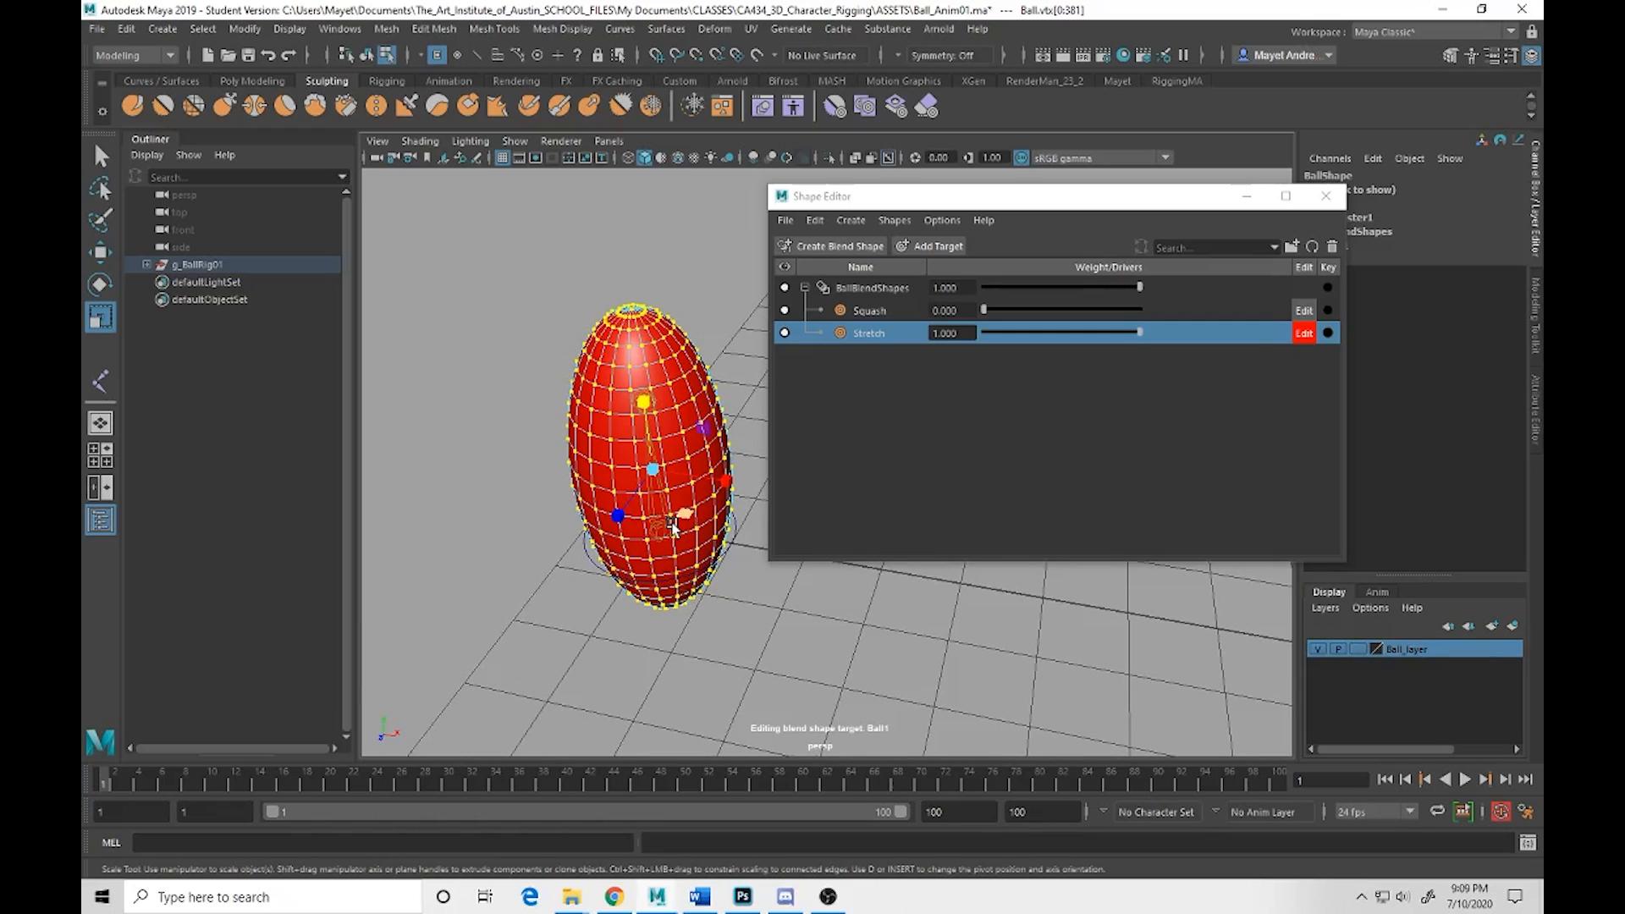
{"action": "left_click_drag", "start_coordinate": [725, 481], "coordinate": [696, 476]}
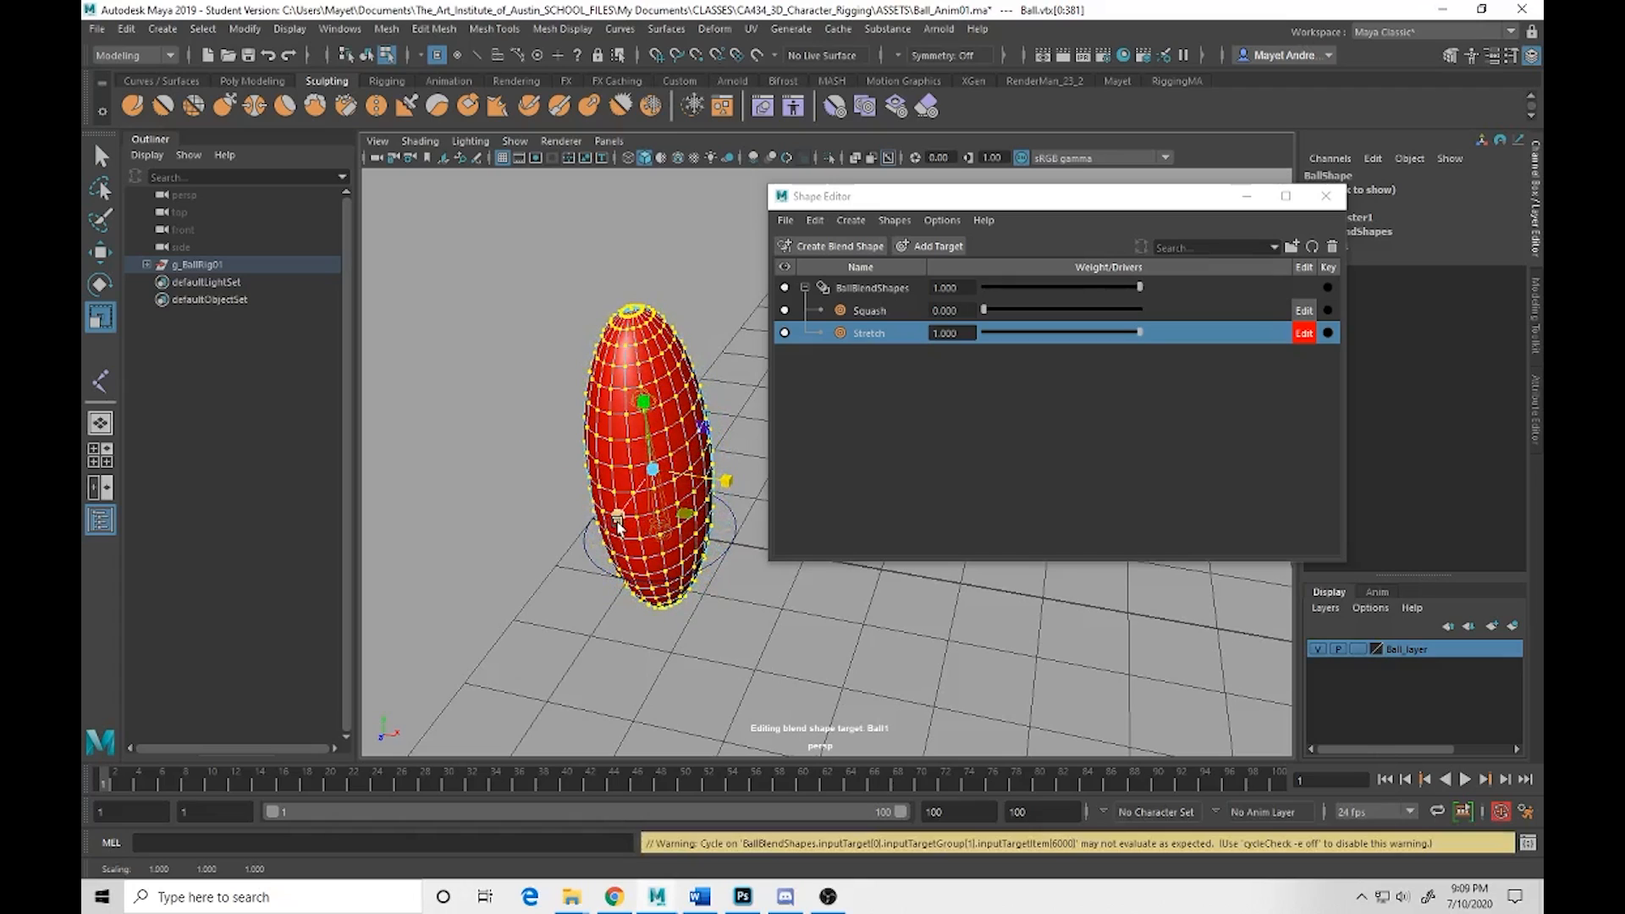
{"action": "mouse_move", "coordinate": [612, 517]}
{"action": "left_mouse_down"}
{"action": "mouse_move", "coordinate": [632, 506]}
{"action": "mouse_move", "coordinate": [731, 569]}
{"action": "mouse_move", "coordinate": [683, 500]}
{"action": "mouse_move", "coordinate": [627, 500]}
{"action": "left_mouse_up"}
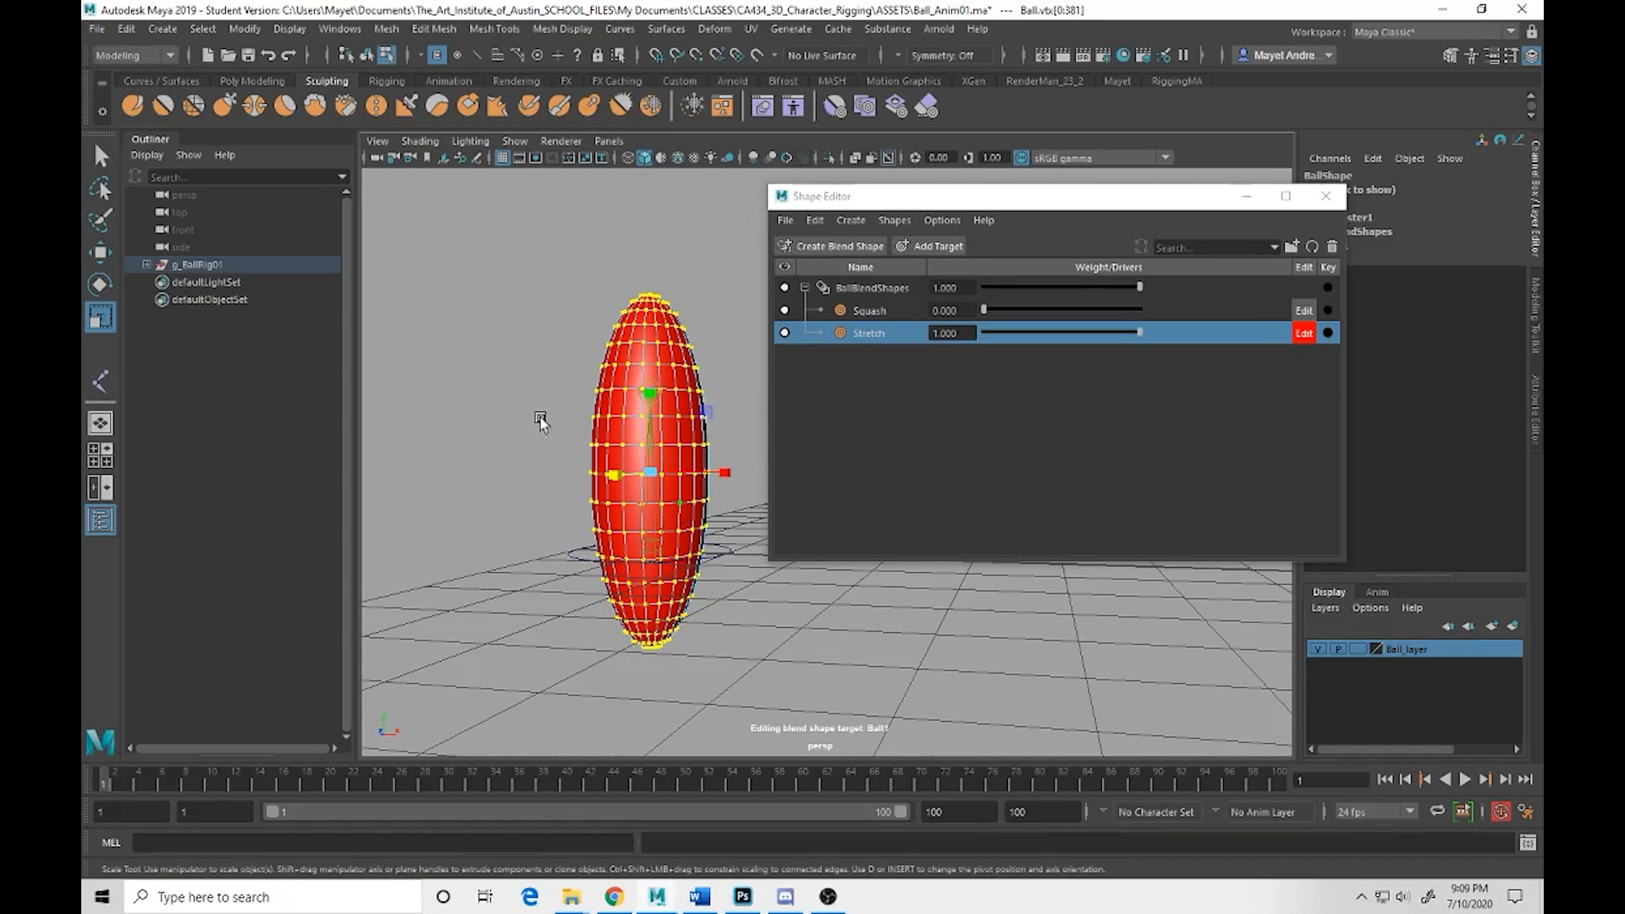
Raise the stretched vertices, adjusting them in the front view so the elongated ball's lower end rests on the ground
{"action": "key", "text": "w"}
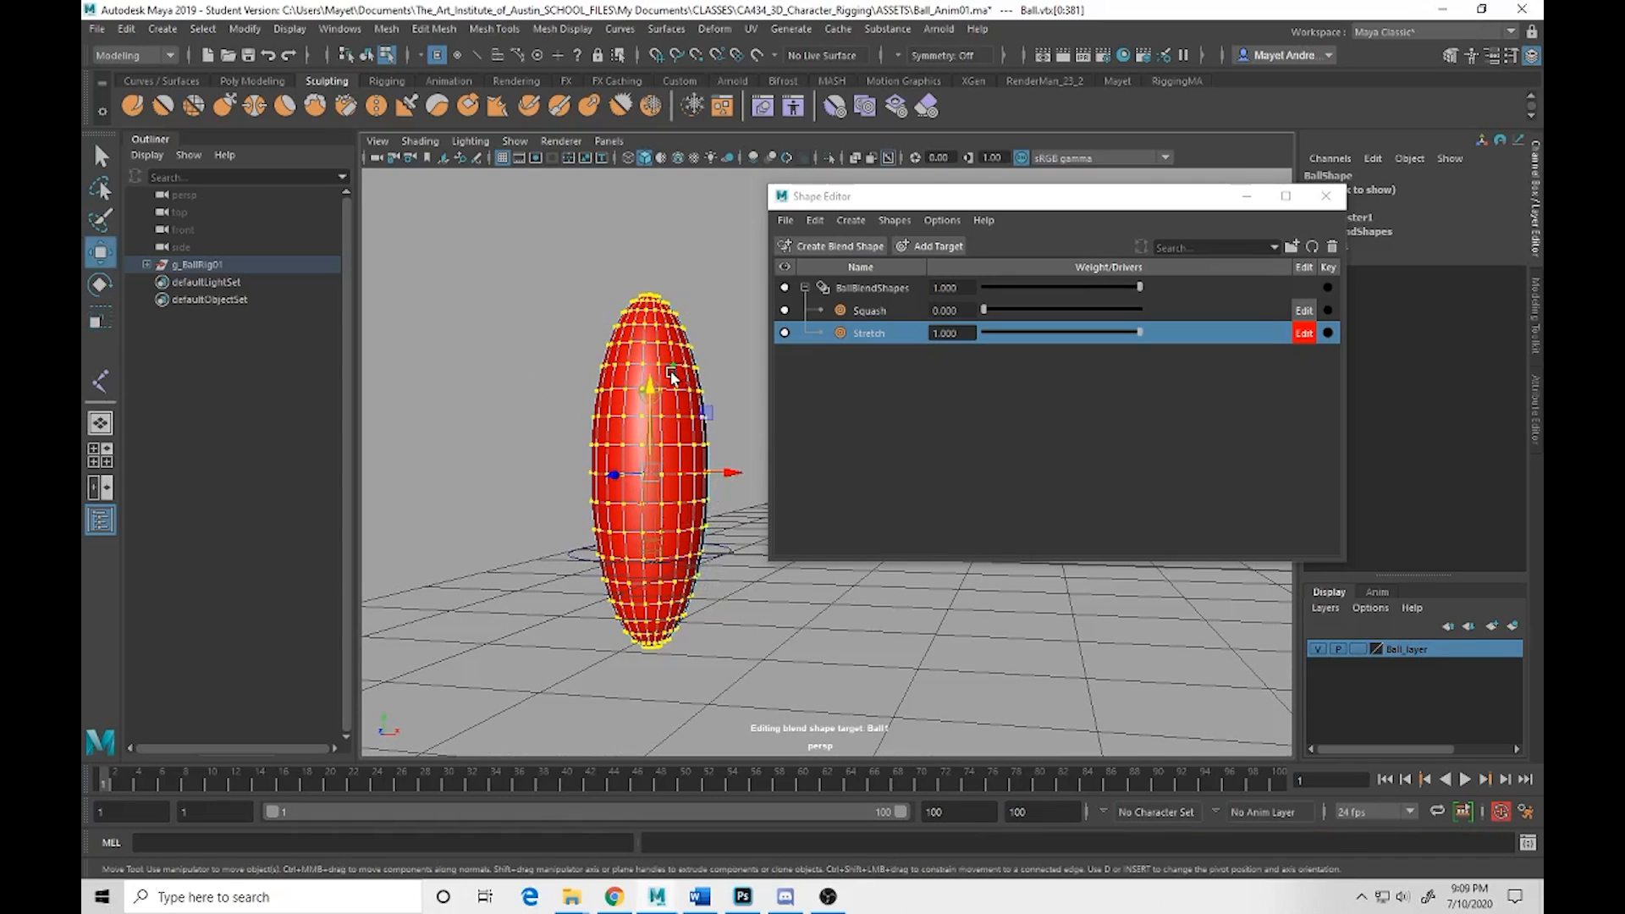
{"action": "left_click_drag", "start_coordinate": [658, 391], "coordinate": [671, 351]}
{"action": "key", "text": "space"}
{"action": "key", "text": "f"}
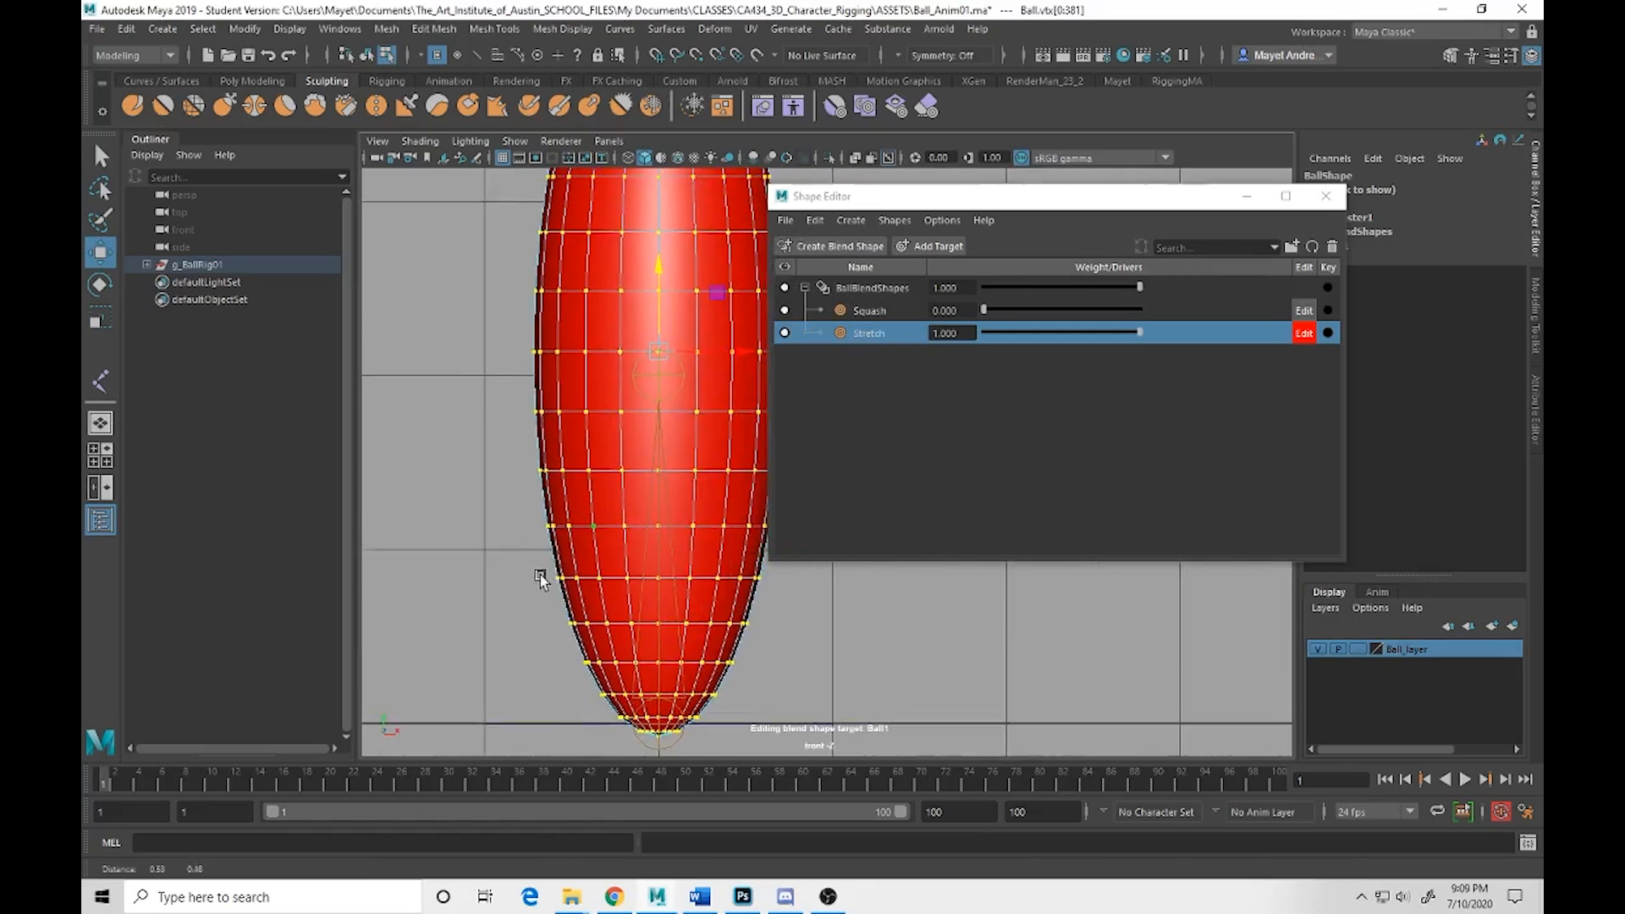
{"action": "left_click_drag", "start_coordinate": [642, 287], "coordinate": [645, 277]}
{"action": "right_click_drag", "start_coordinate": [664, 508], "coordinate": [607, 406], "text": "alt"}
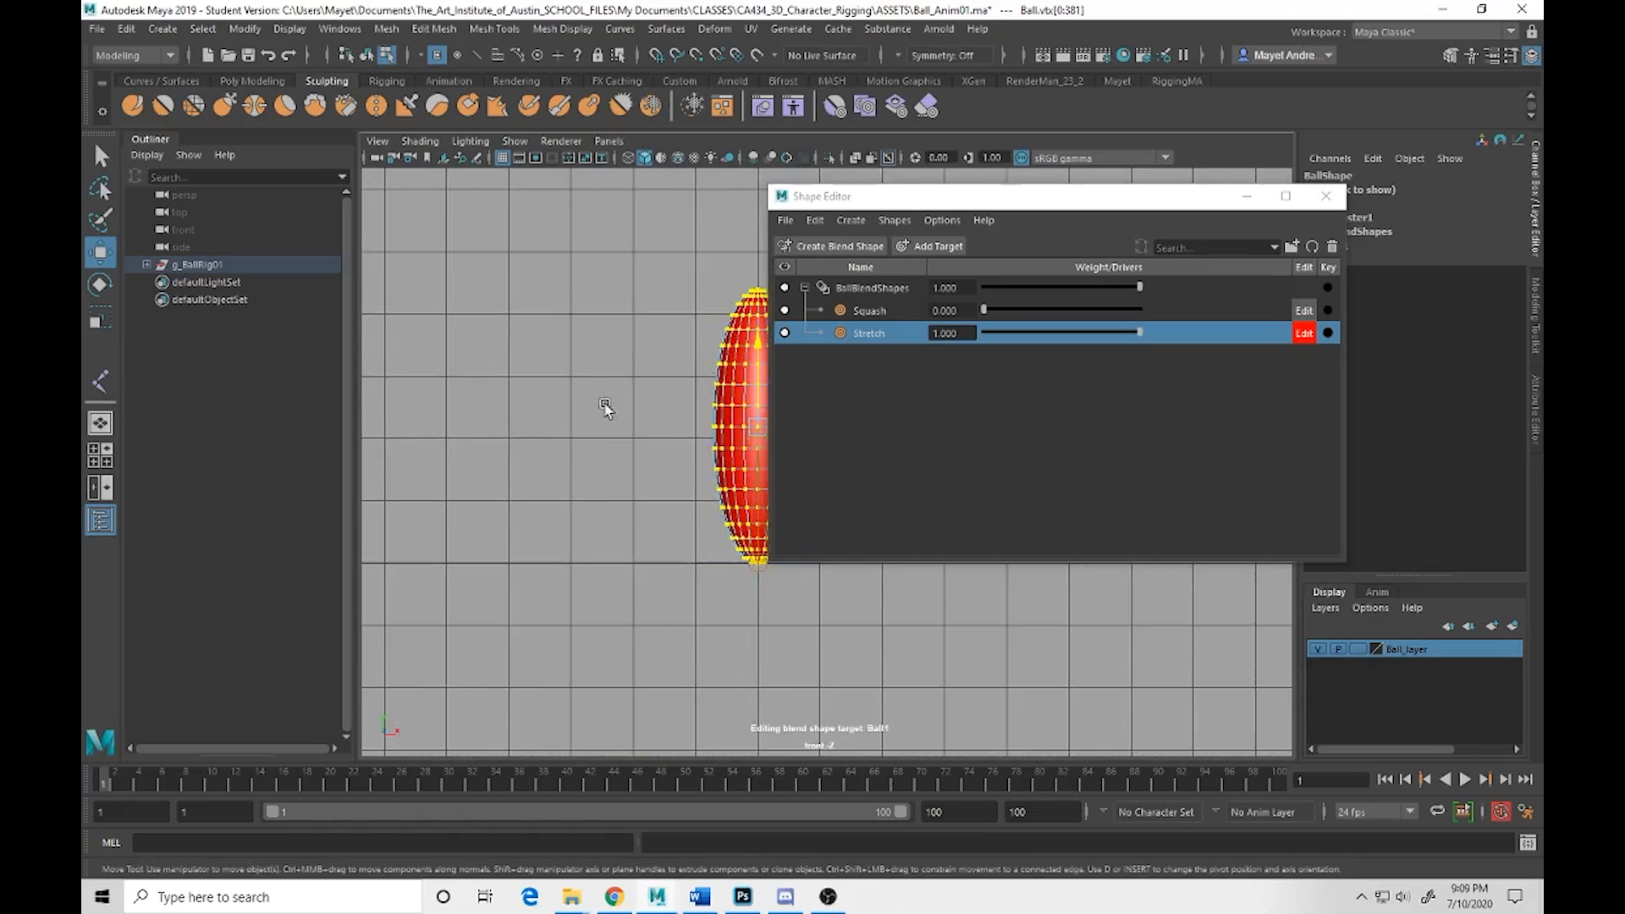
{"action": "middle_click_drag", "start_coordinate": [607, 406], "coordinate": [595, 452], "text": "alt"}
{"action": "right_click_drag", "start_coordinate": [595, 452], "coordinate": [636, 461], "text": "alt"}
{"action": "middle_click_drag", "start_coordinate": [676, 466], "coordinate": [614, 470], "text": "alt"}
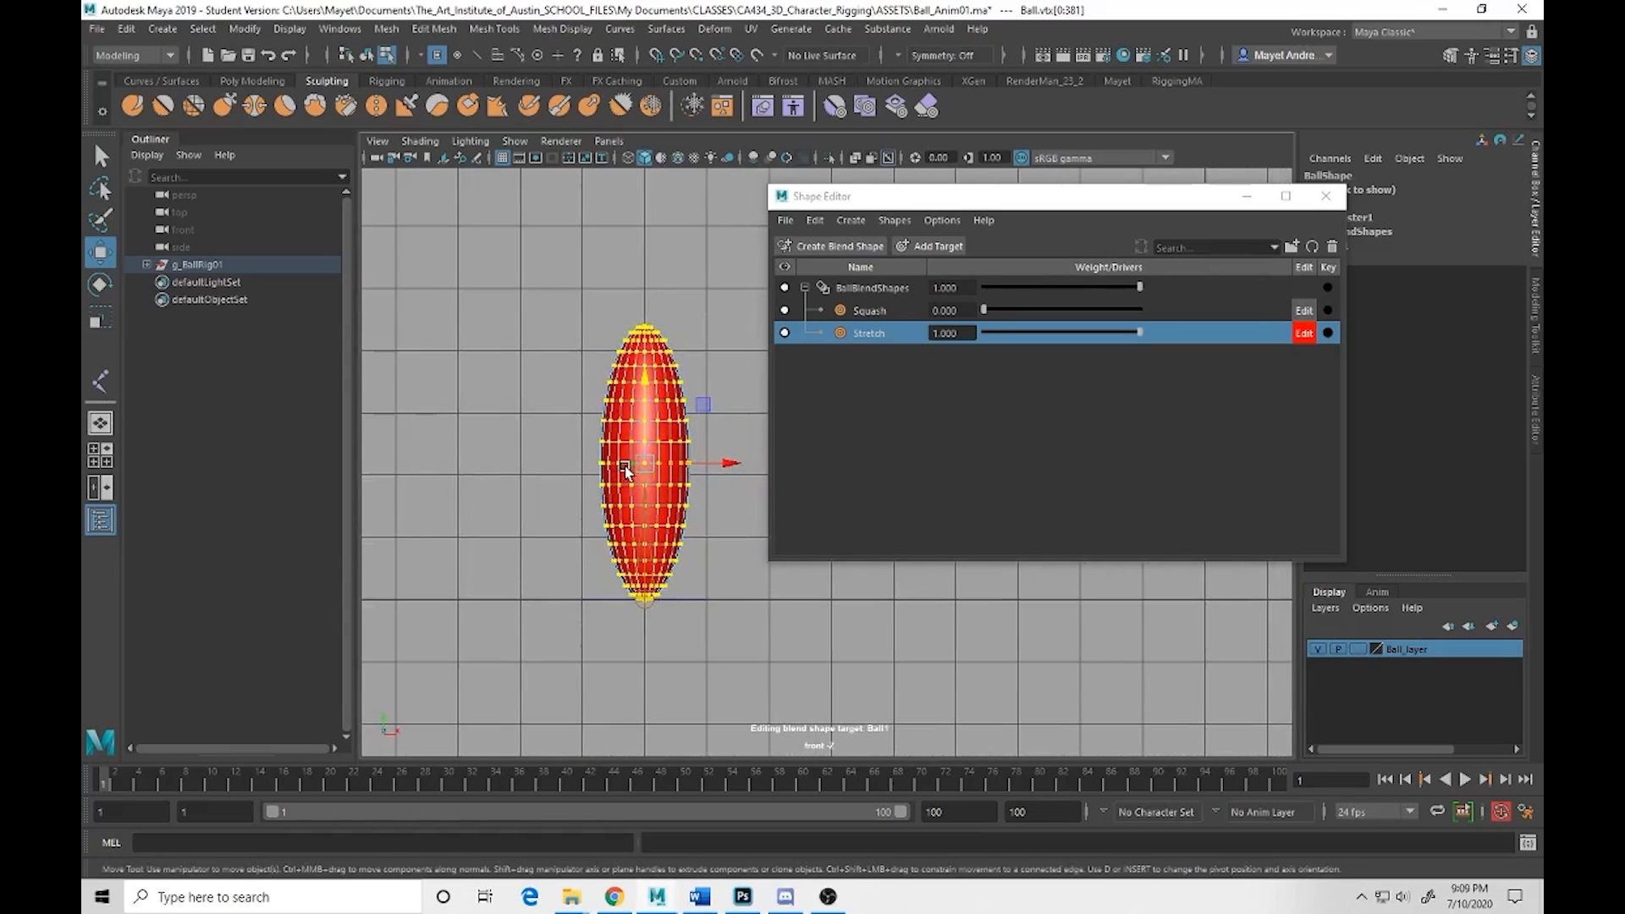
{"action": "key", "text": "space"}
{"action": "mouse_move", "coordinate": [626, 468]}
{"action": "left_mouse_down"}
{"action": "mouse_move", "coordinate": [637, 432]}
{"action": "mouse_move", "coordinate": [642, 461]}
{"action": "left_mouse_up"}
{"action": "middle_click_drag", "start_coordinate": [642, 461], "coordinate": [608, 526], "text": "alt"}
Return to object selection, stop editing the Stretch target and set its weight to 0
{"action": "left_click", "coordinate": [366, 55]}
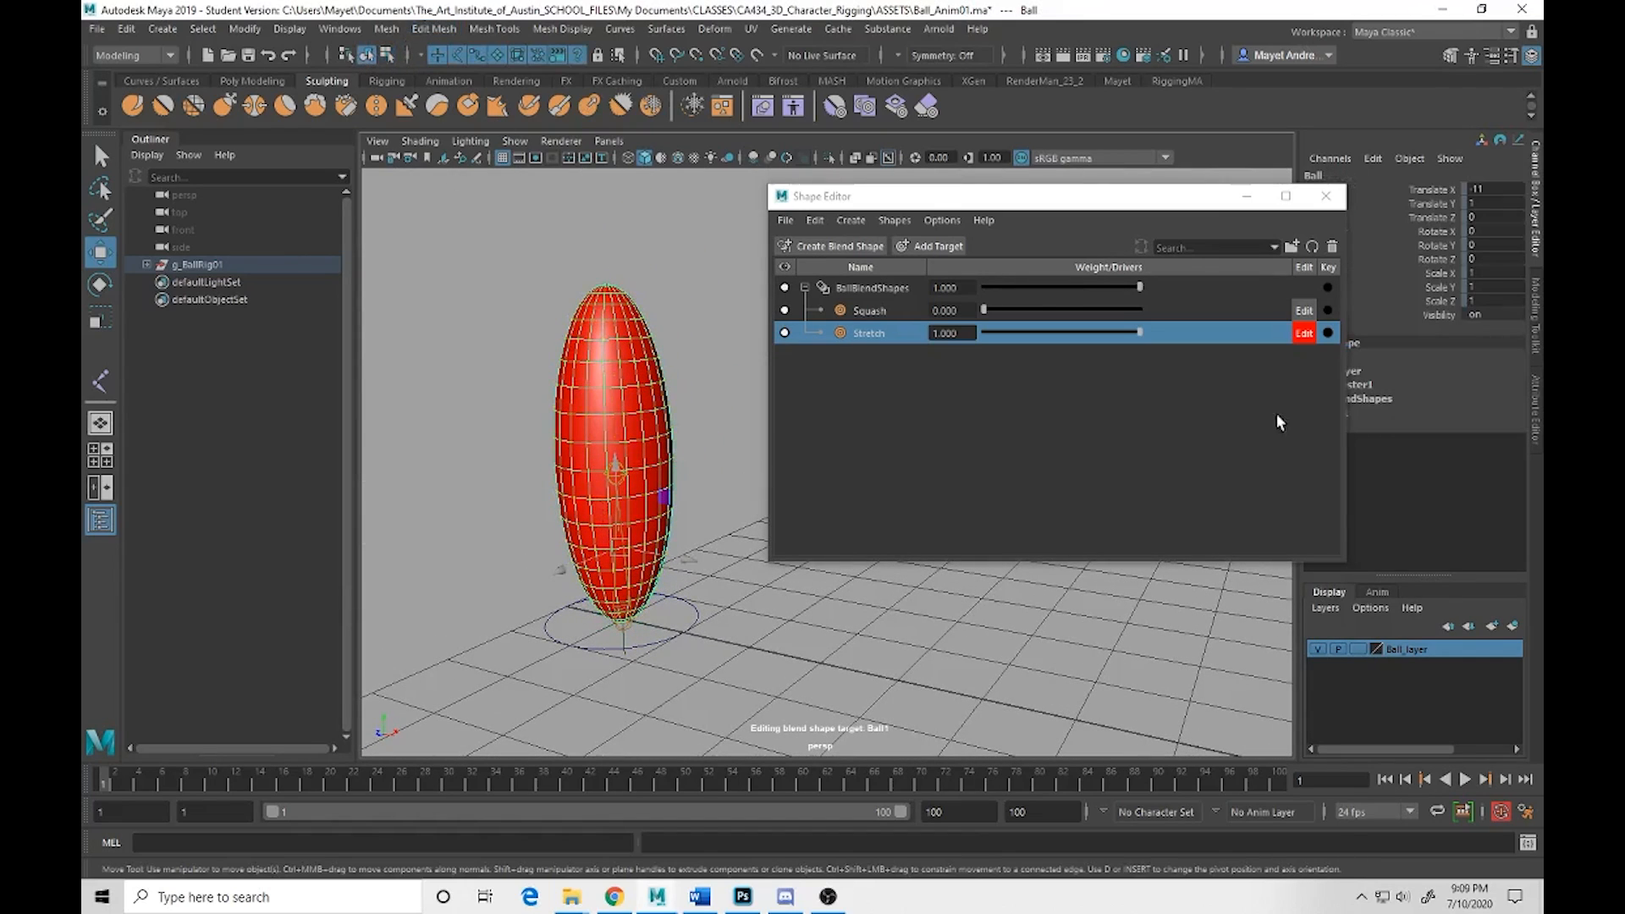
{"action": "left_click", "coordinate": [1298, 336]}
{"action": "left_click_drag", "start_coordinate": [1143, 338], "coordinate": [945, 338]}
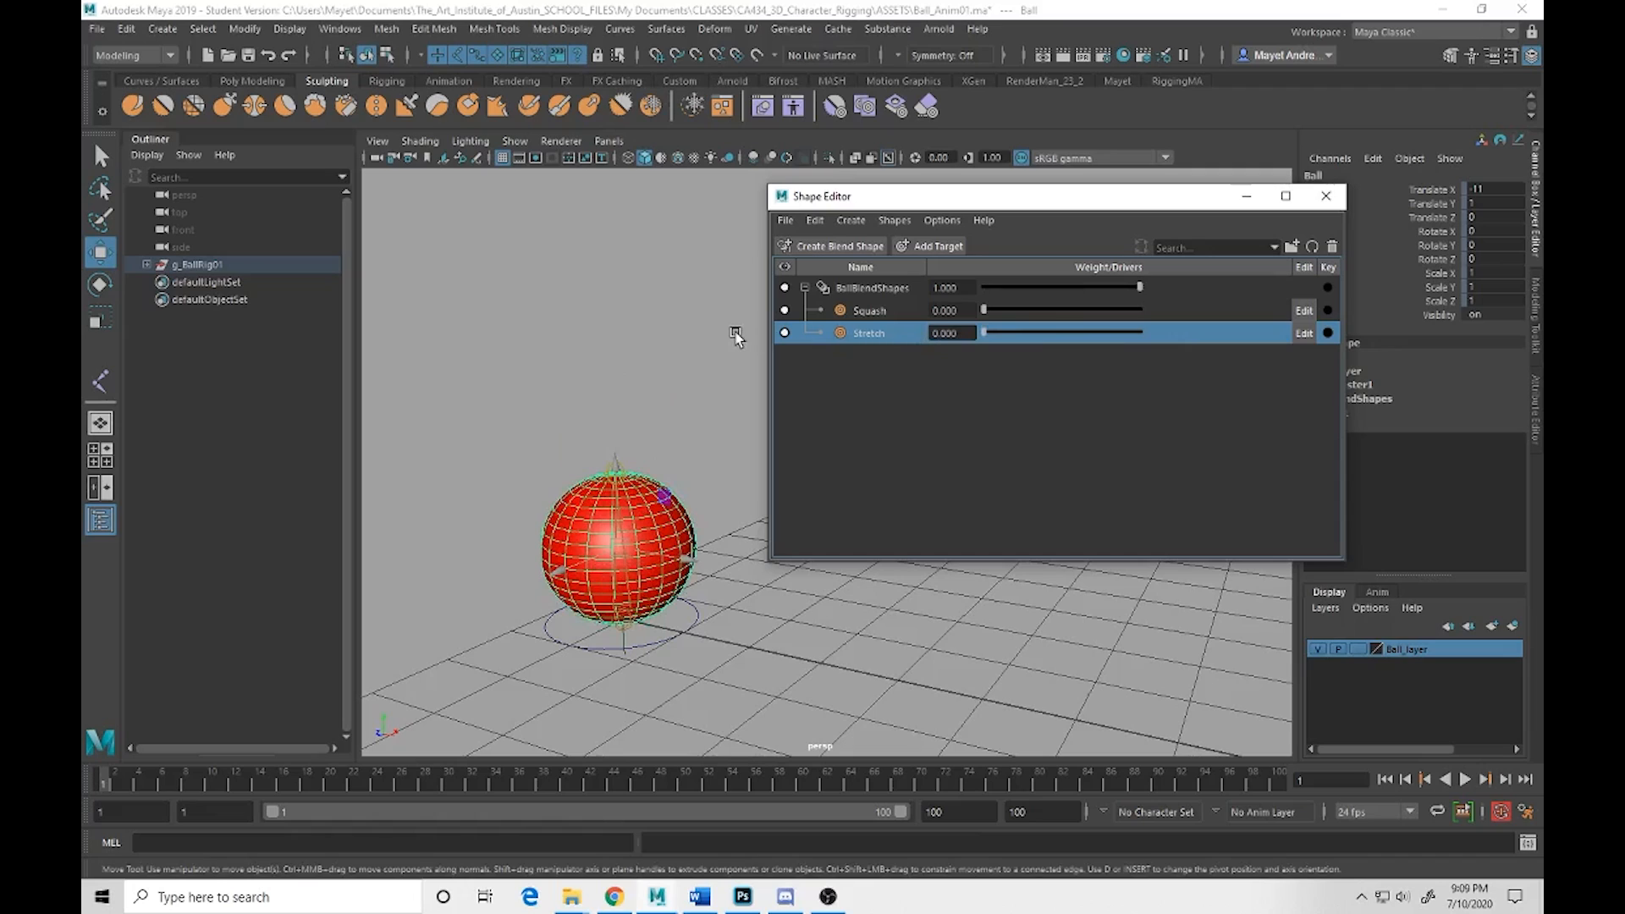
Save the scene under the new name Ball_Anim_wBlendsTutorial01.ma, accepting the student version notice
{"action": "left_click", "coordinate": [97, 29]}
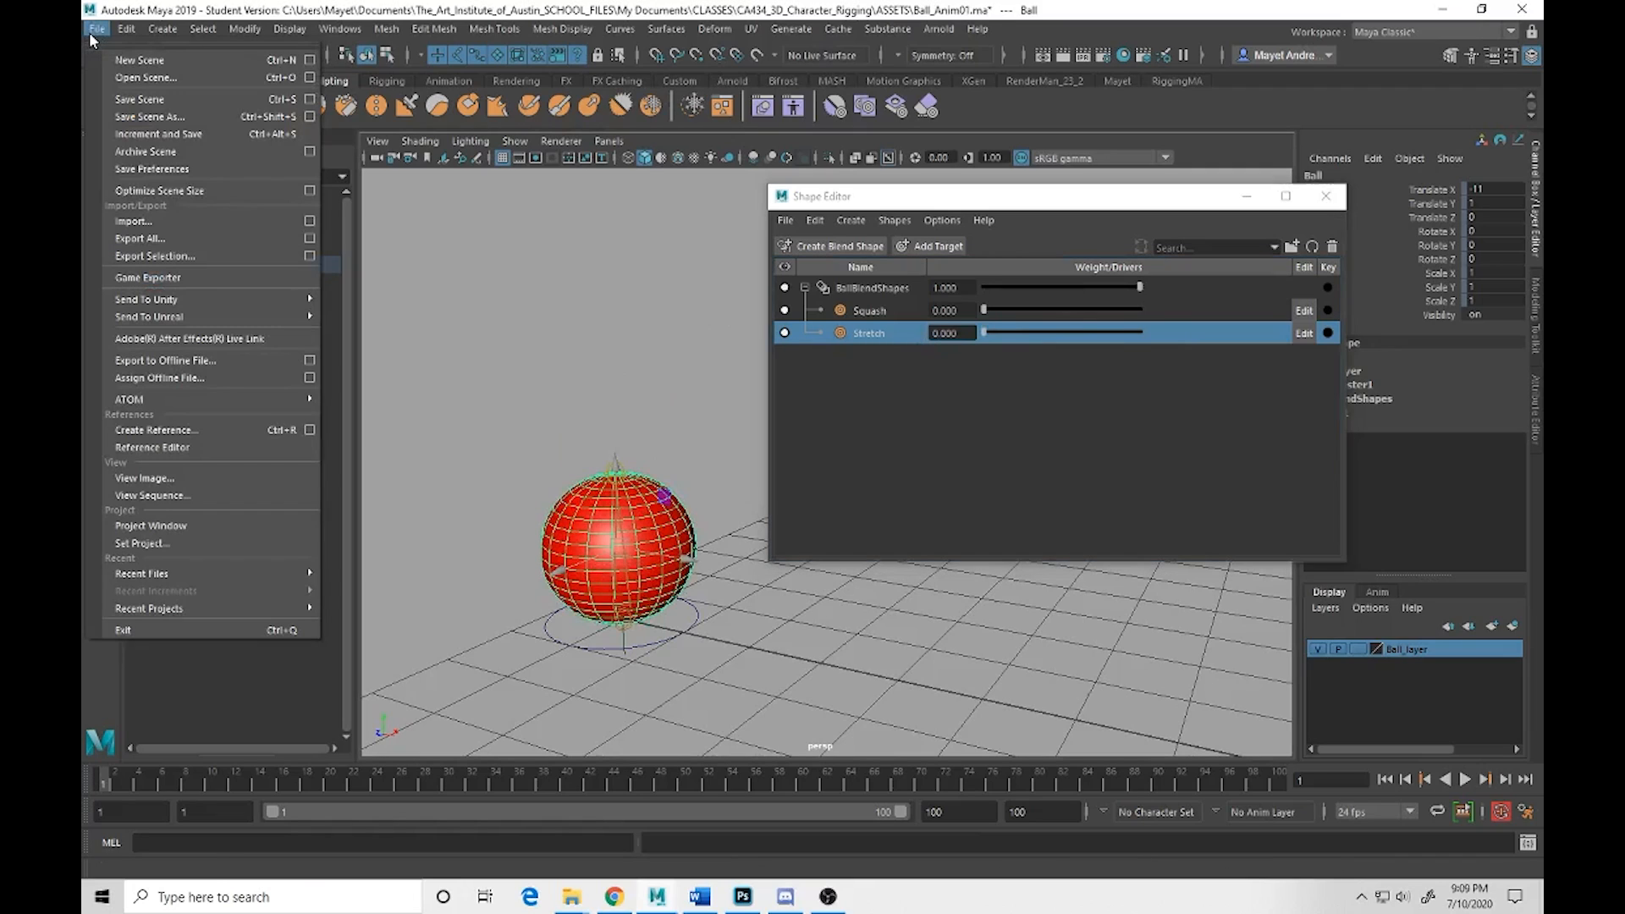
{"action": "left_click", "coordinate": [131, 116]}
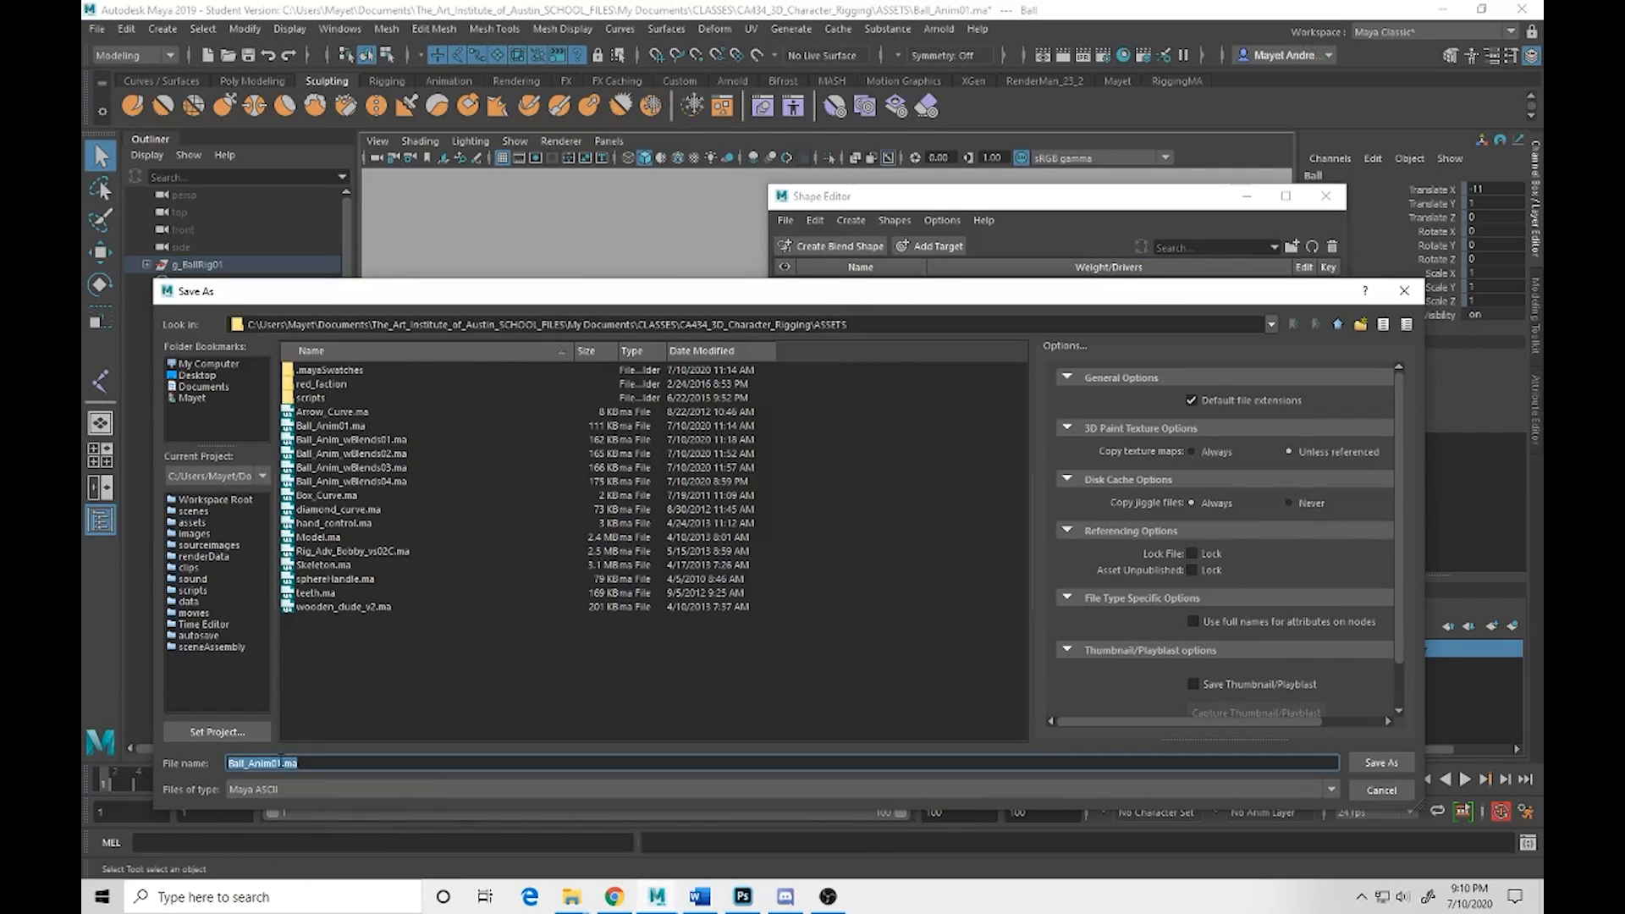
{"action": "left_click", "coordinate": [321, 765]}
{"action": "key", "text": "BackSpace"}
{"action": "key", "text": "BackSpace"}
{"action": "type", "text": "_wBlendsTutorial01"}
{"action": "key", "text": "Return"}
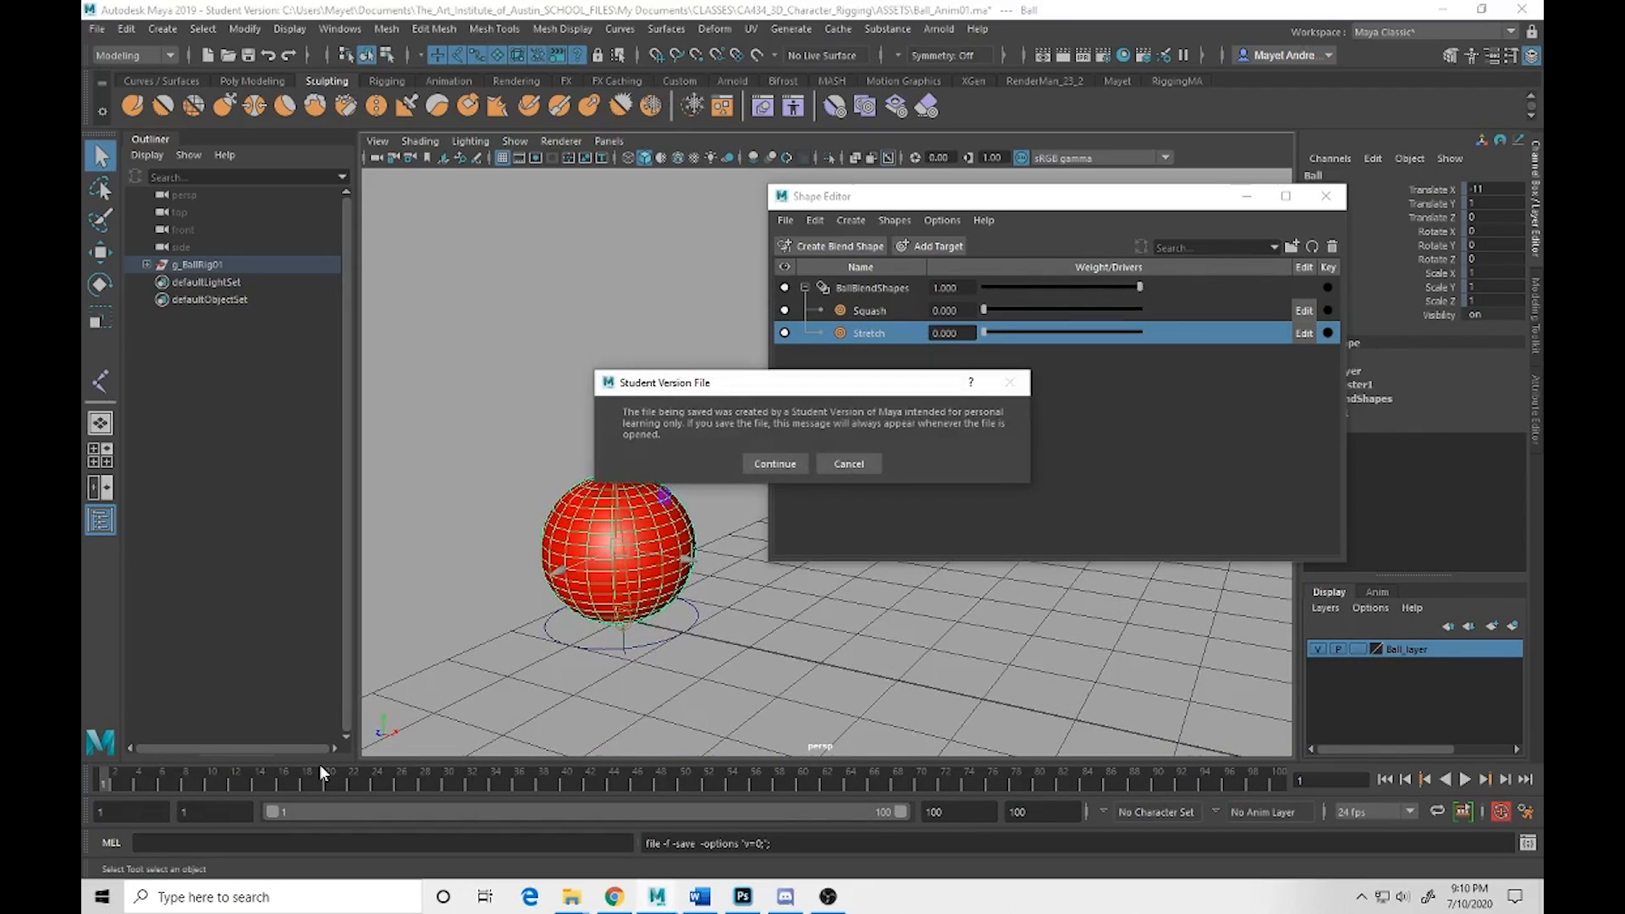
{"action": "left_click", "coordinate": [753, 465]}
Close the Shape Editor, select the control curve around the ball's base and reopen the Shape Editor
{"action": "key", "text": "w"}
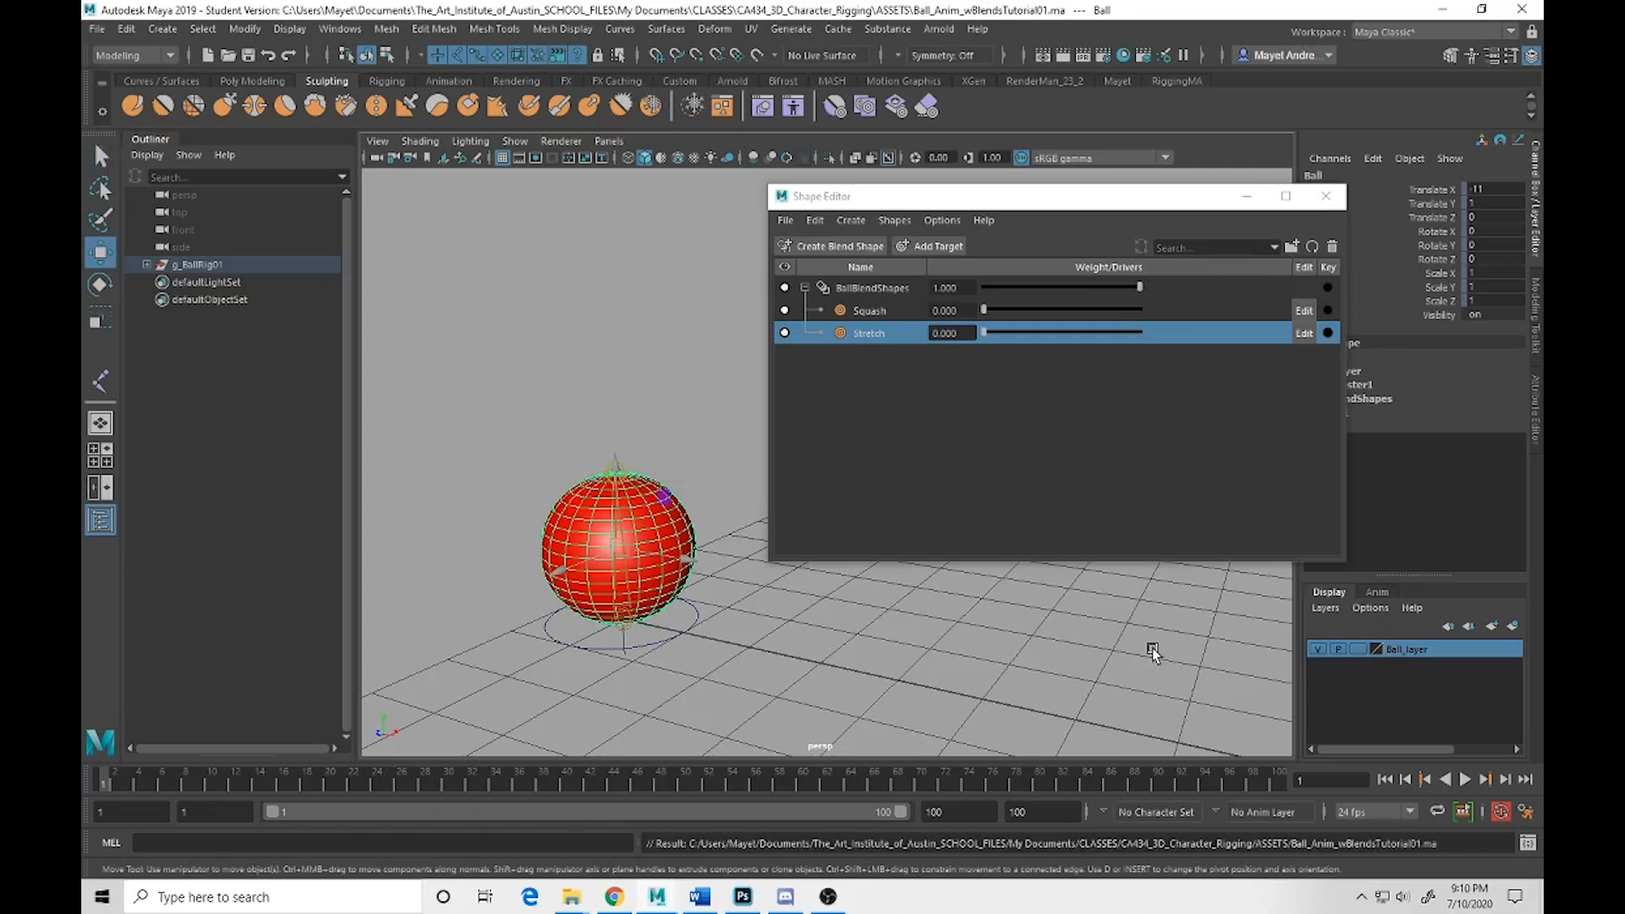
{"action": "left_click", "coordinate": [1325, 199]}
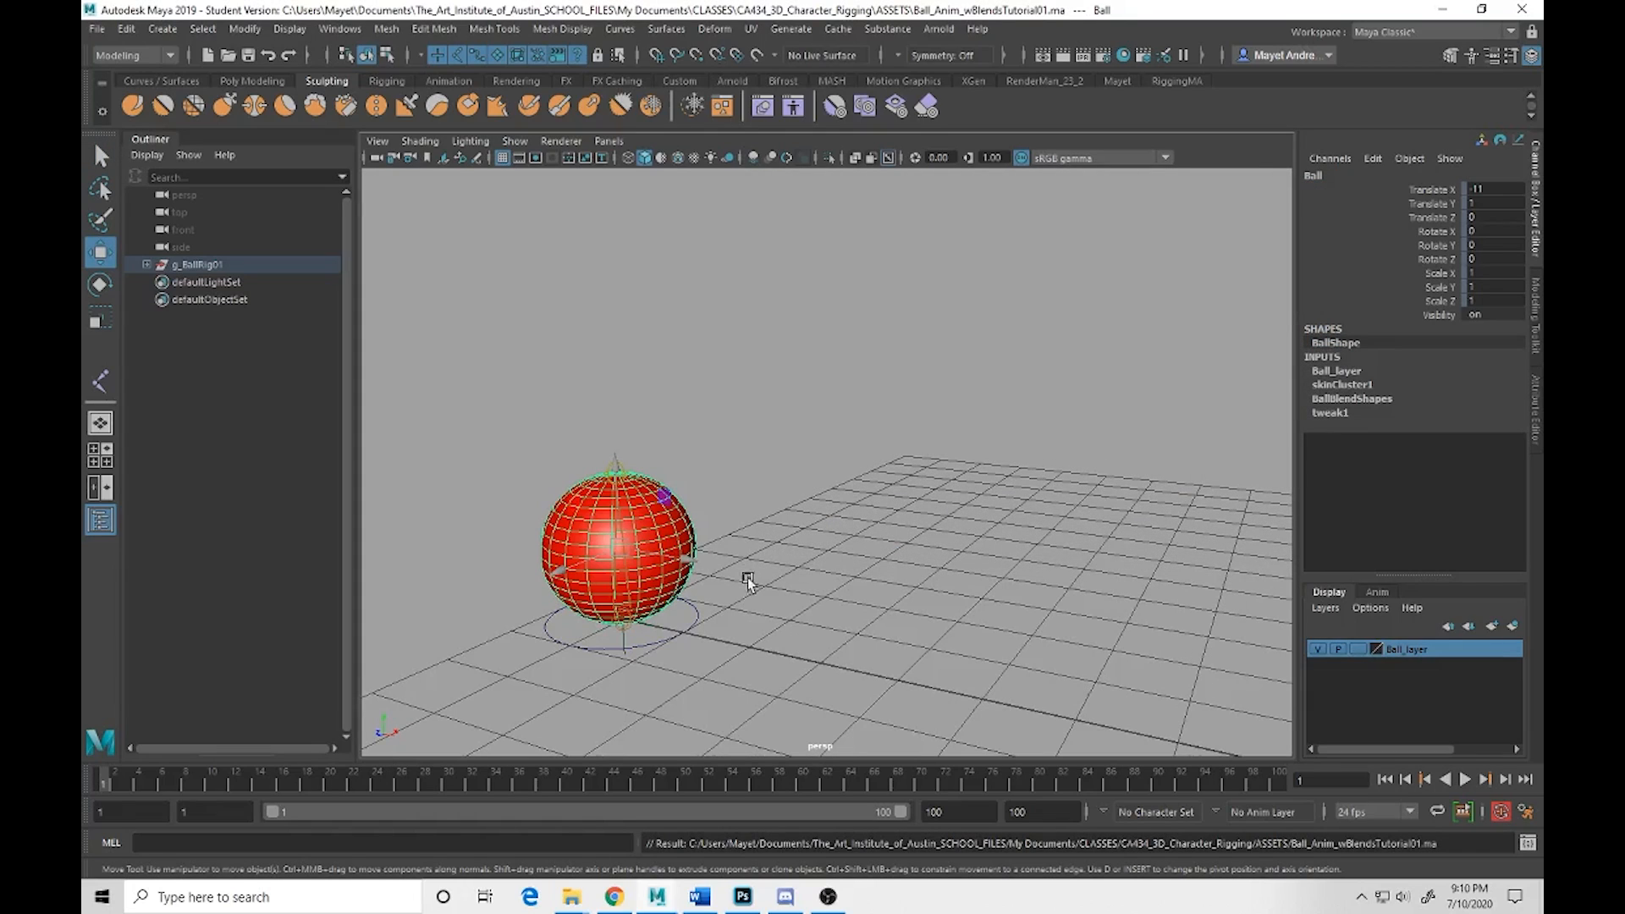
{"action": "left_click", "coordinate": [699, 637]}
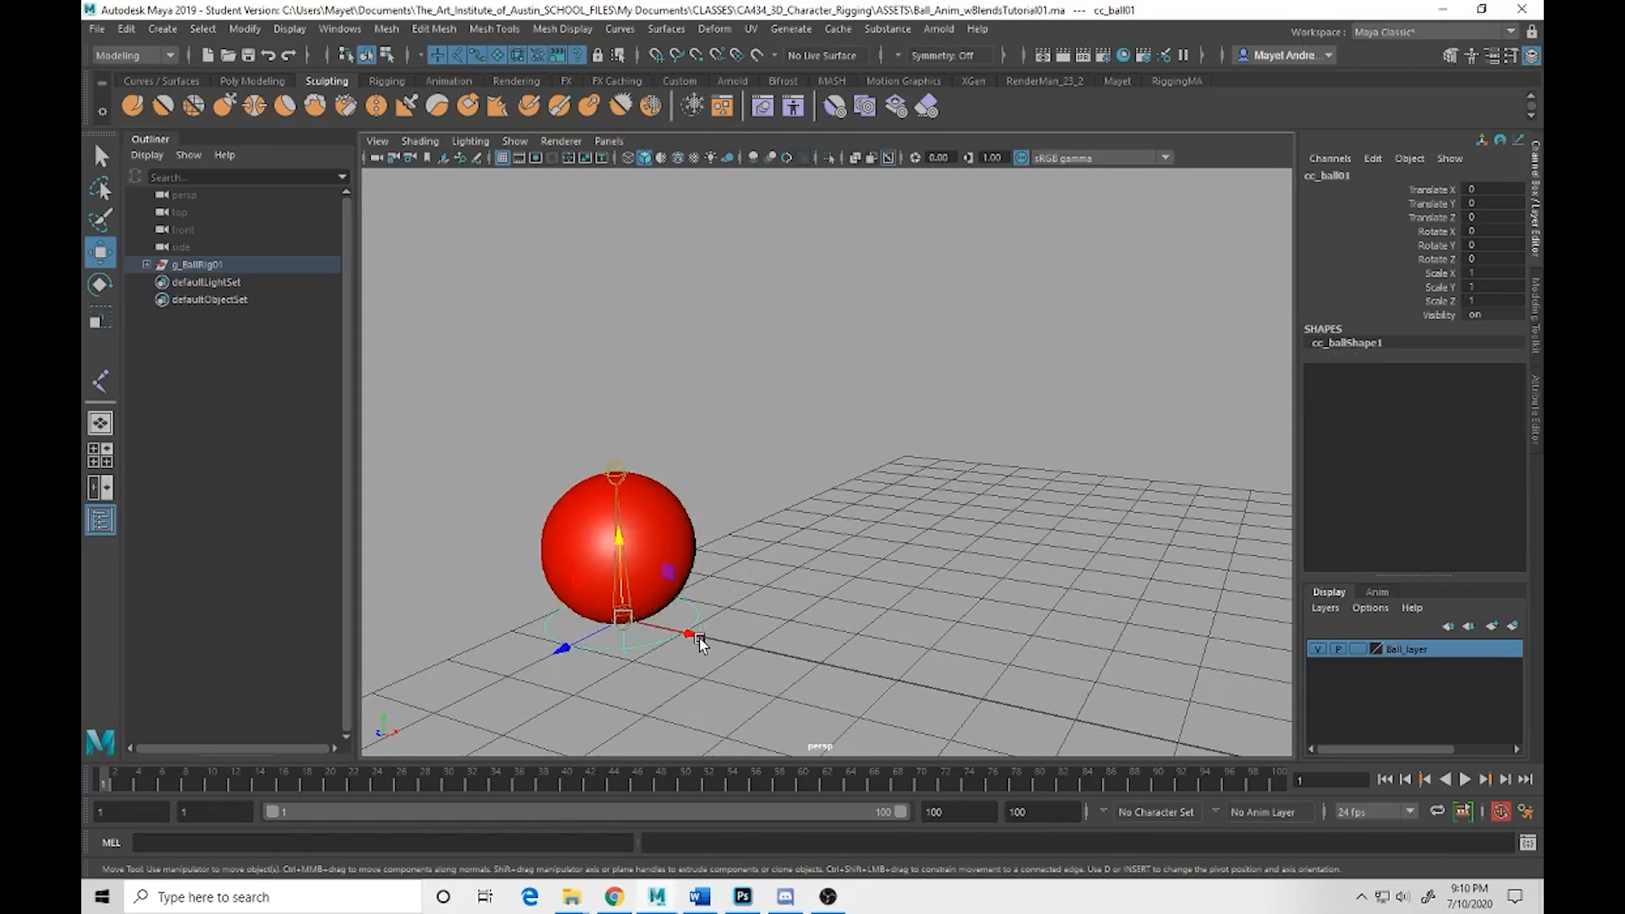
{"action": "key", "text": "q"}
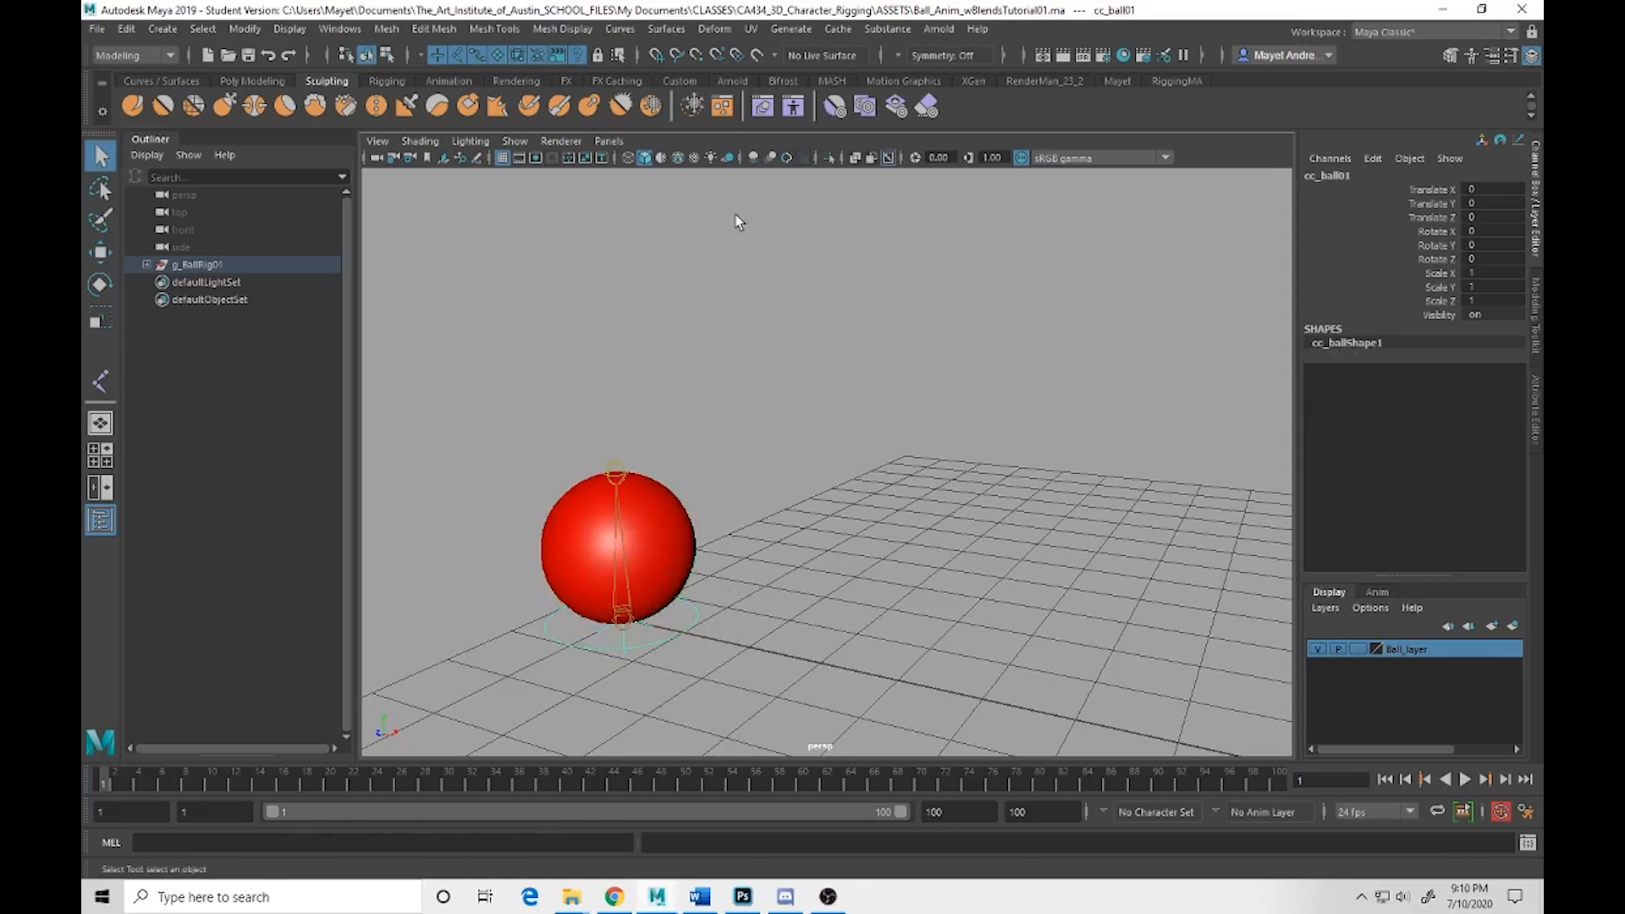
{"action": "left_click", "coordinate": [763, 107]}
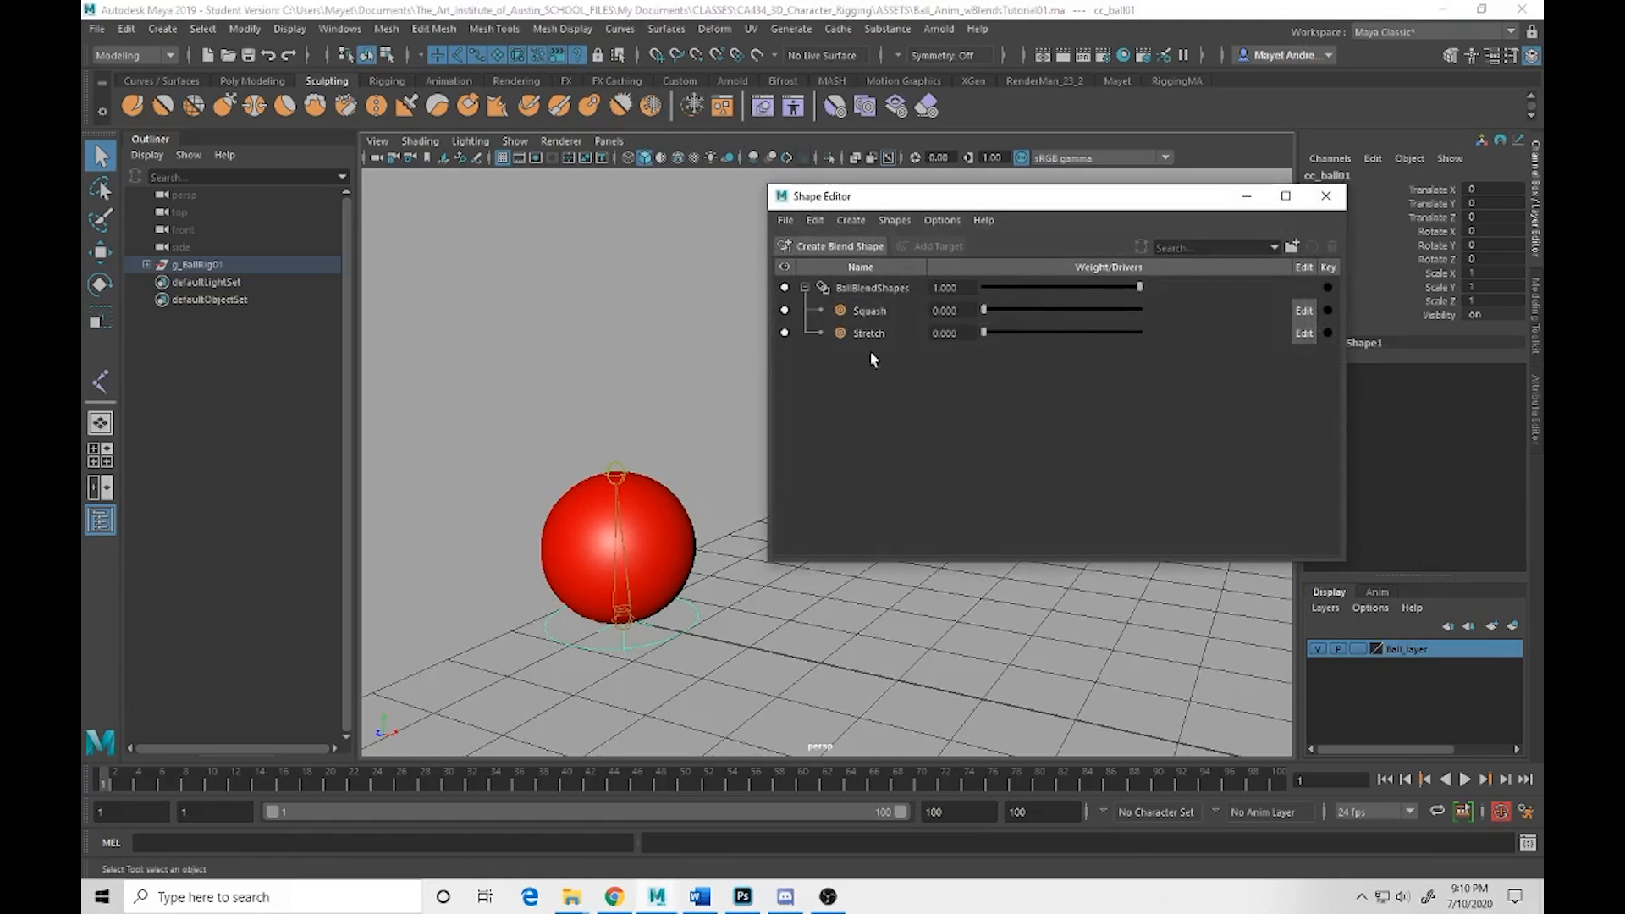
Check the available attribute options for the Squash and Stretch weights, then close the Shape Editor
{"action": "left_click", "coordinate": [953, 312]}
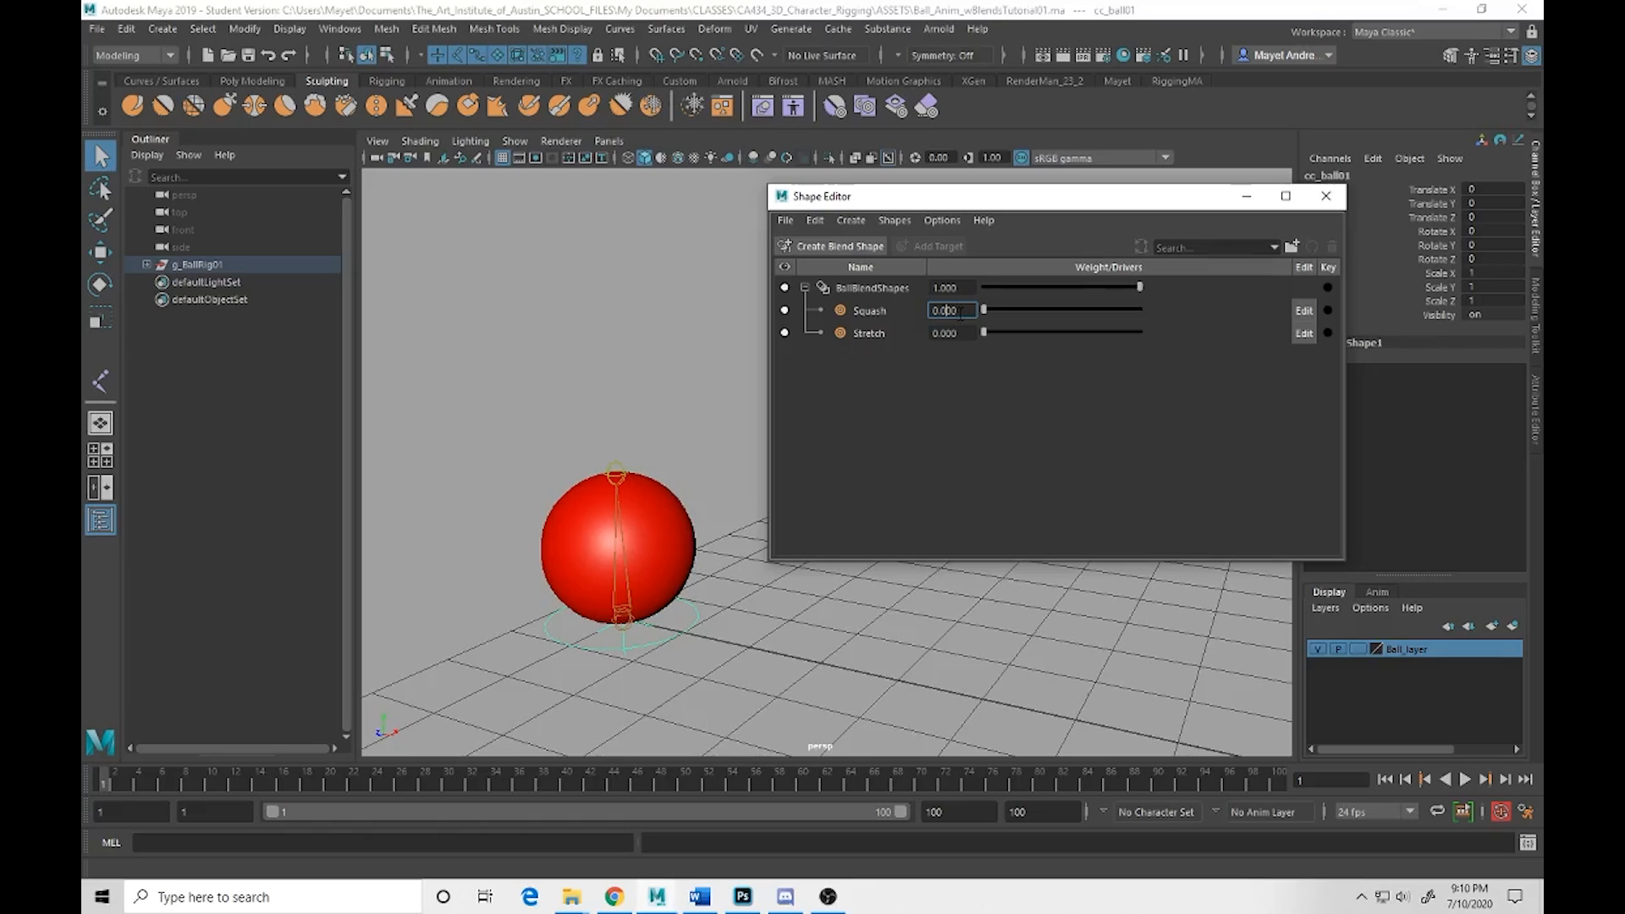
{"action": "right_click", "coordinate": [958, 312]}
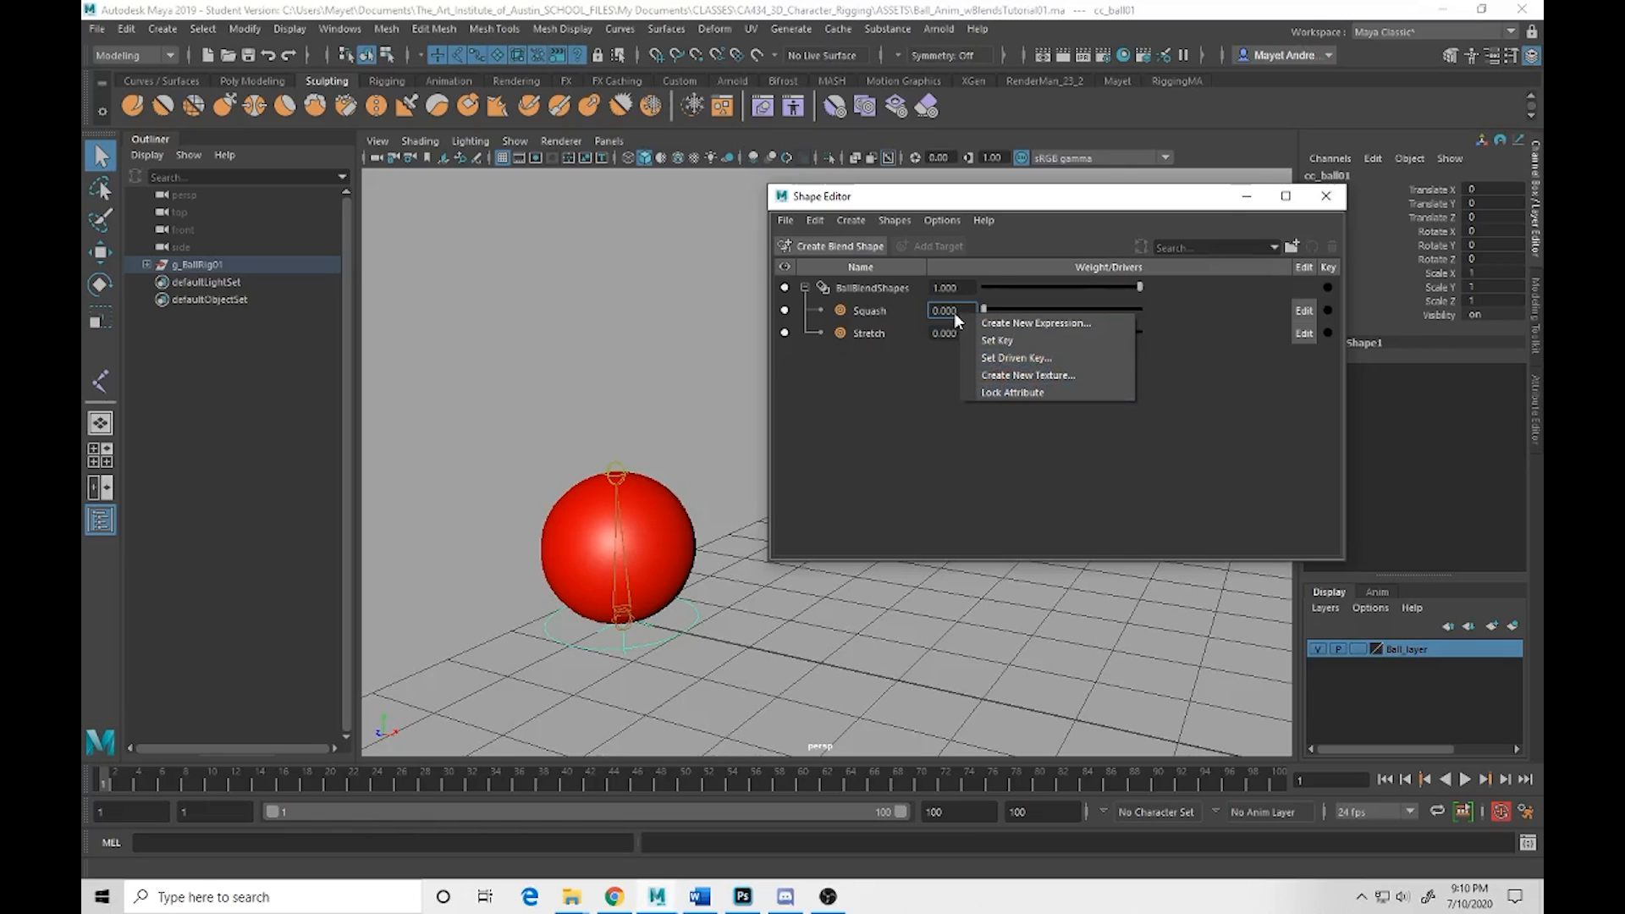
{"action": "left_click", "coordinate": [941, 332]}
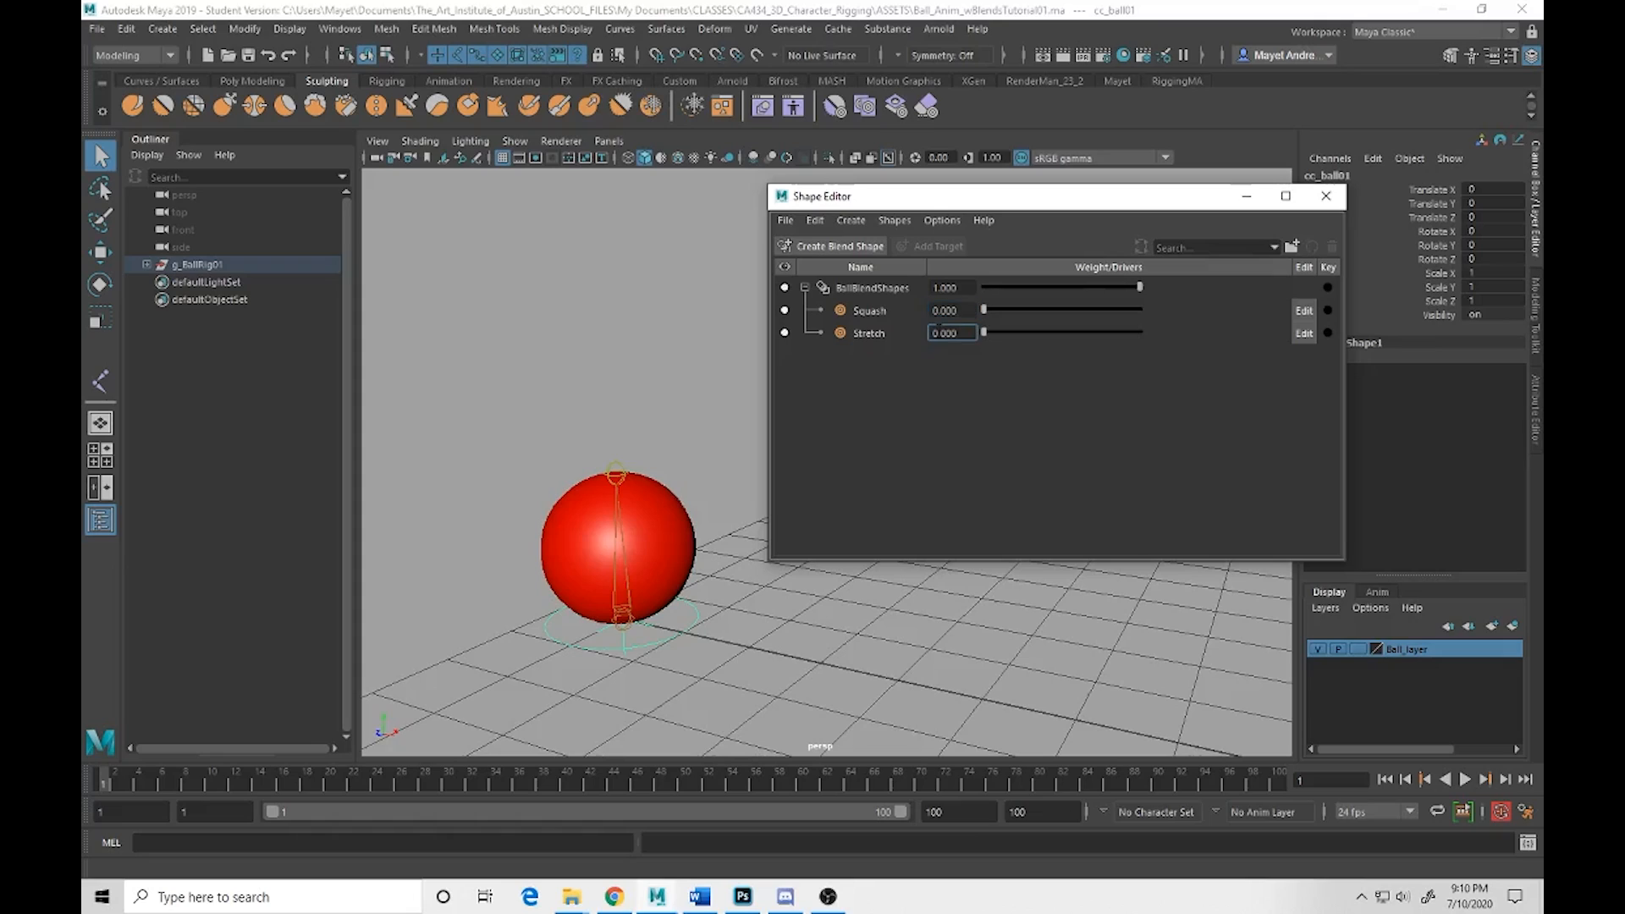
{"action": "right_click", "coordinate": [952, 335]}
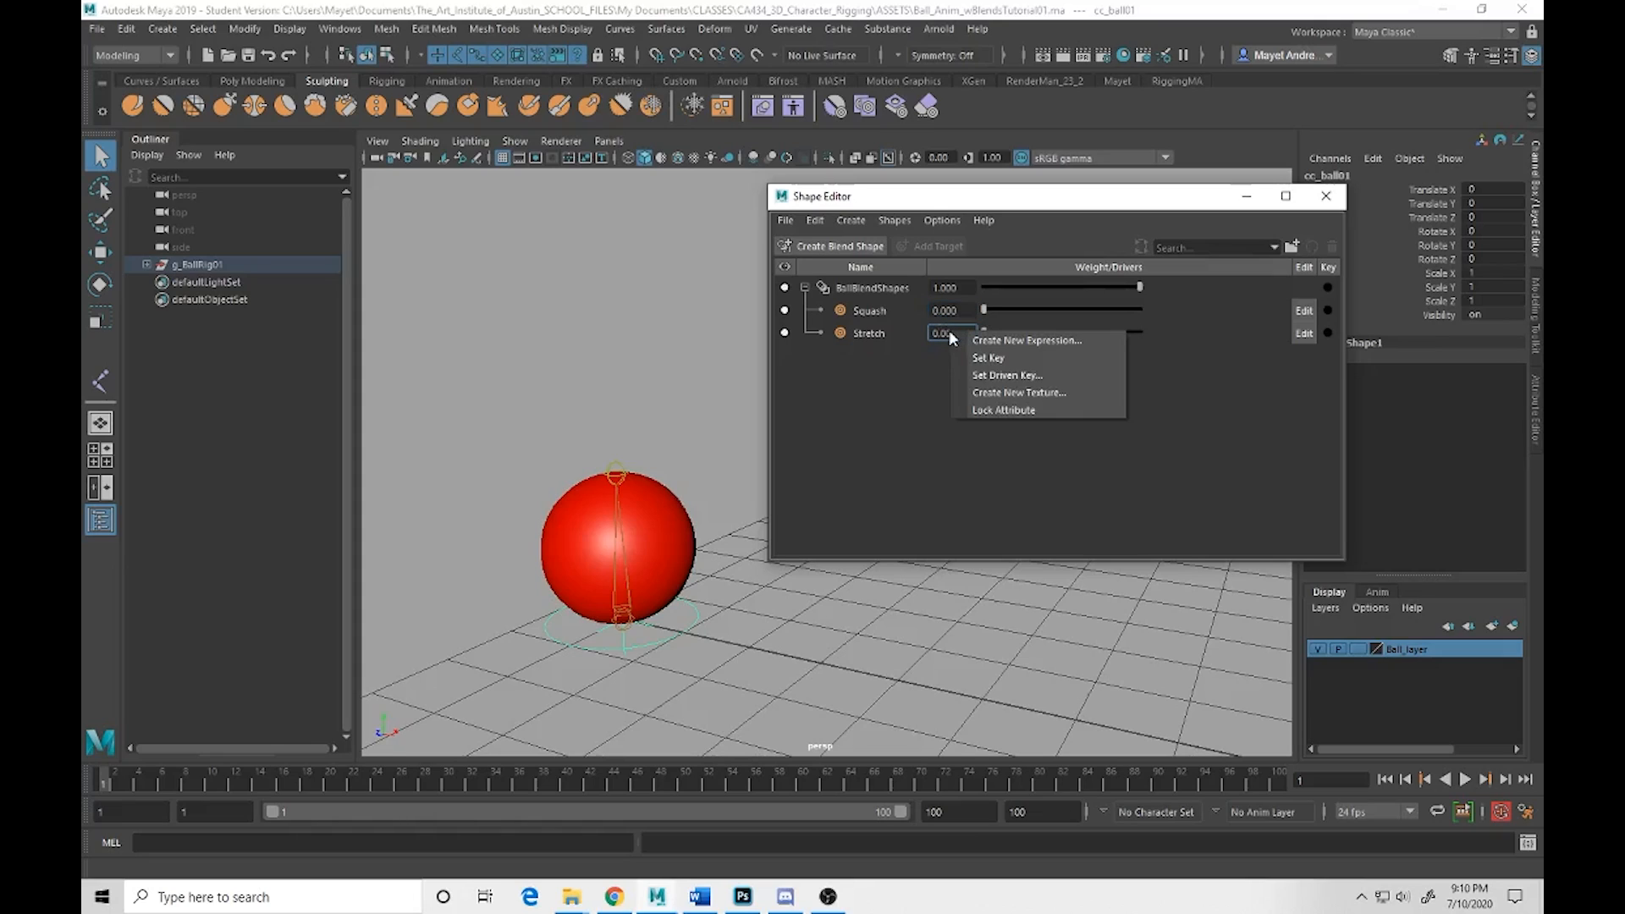
{"action": "left_click", "coordinate": [944, 335]}
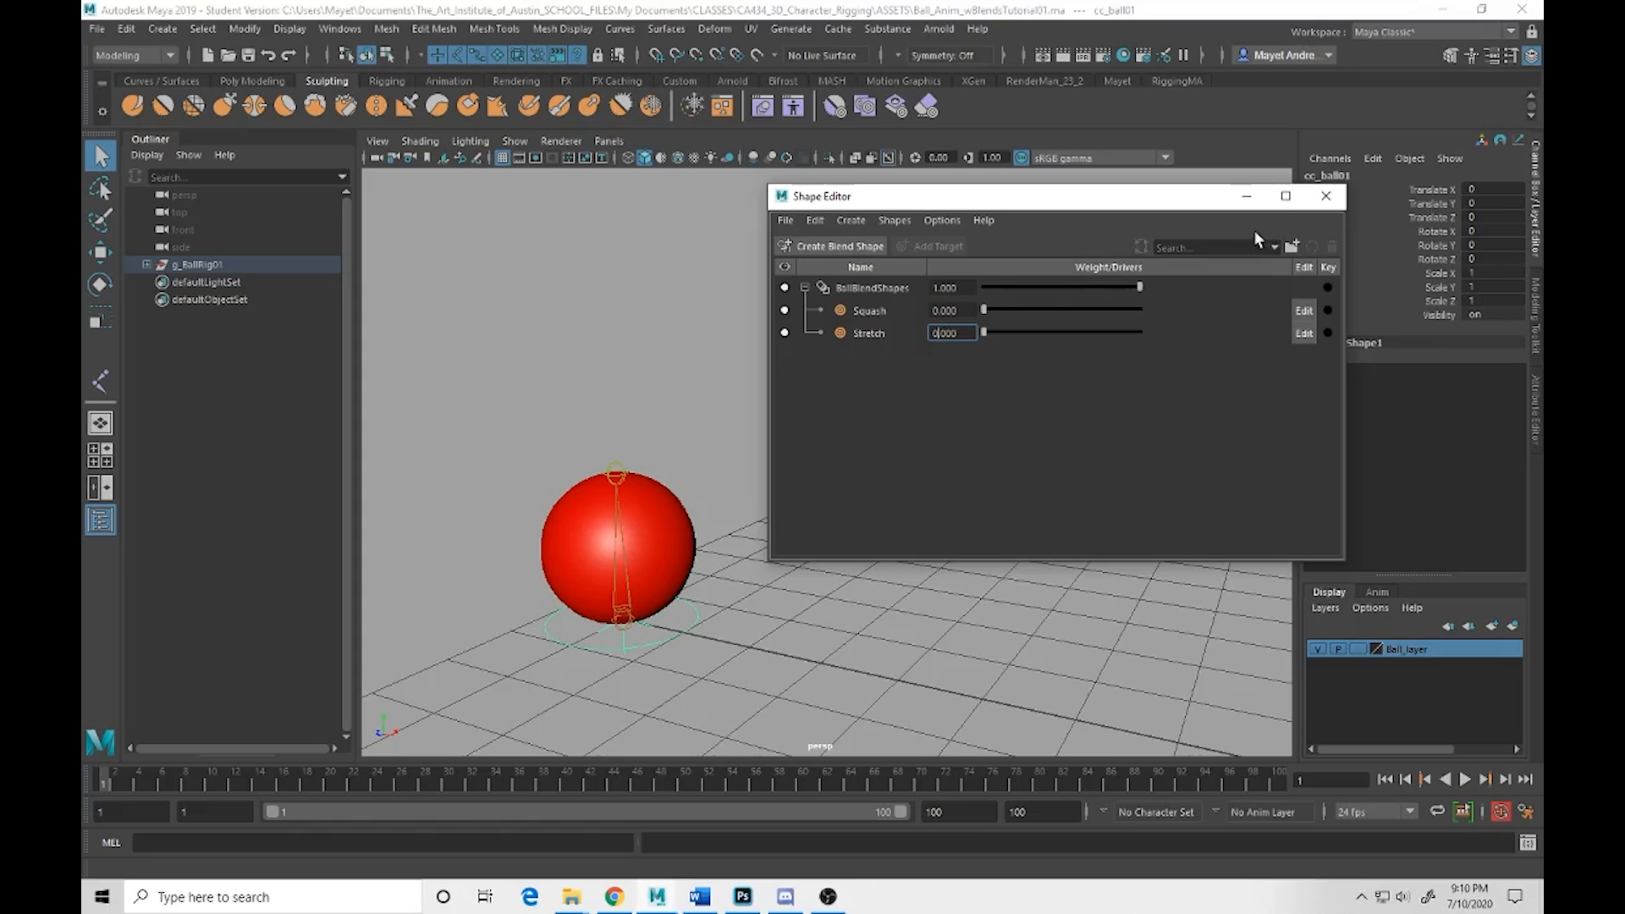
{"action": "left_click", "coordinate": [1326, 195]}
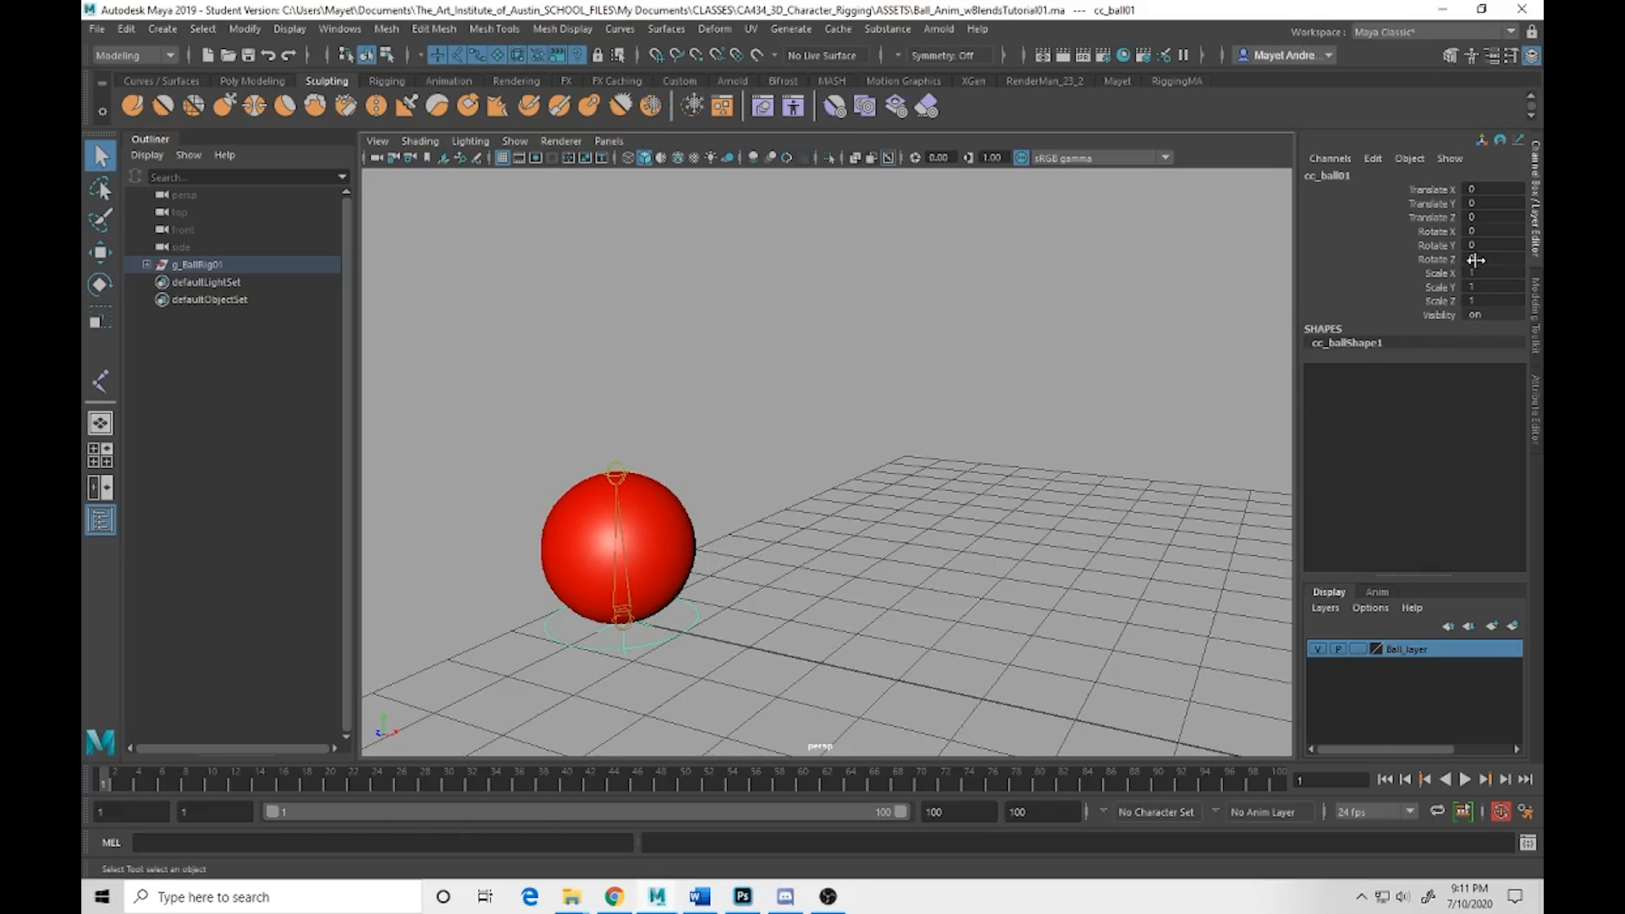
Lock and hide the Scale X, Scale Y, Scale Z and Visibility channels of the ball's control curve
{"action": "left_click_drag", "start_coordinate": [1445, 275], "coordinate": [1446, 317]}
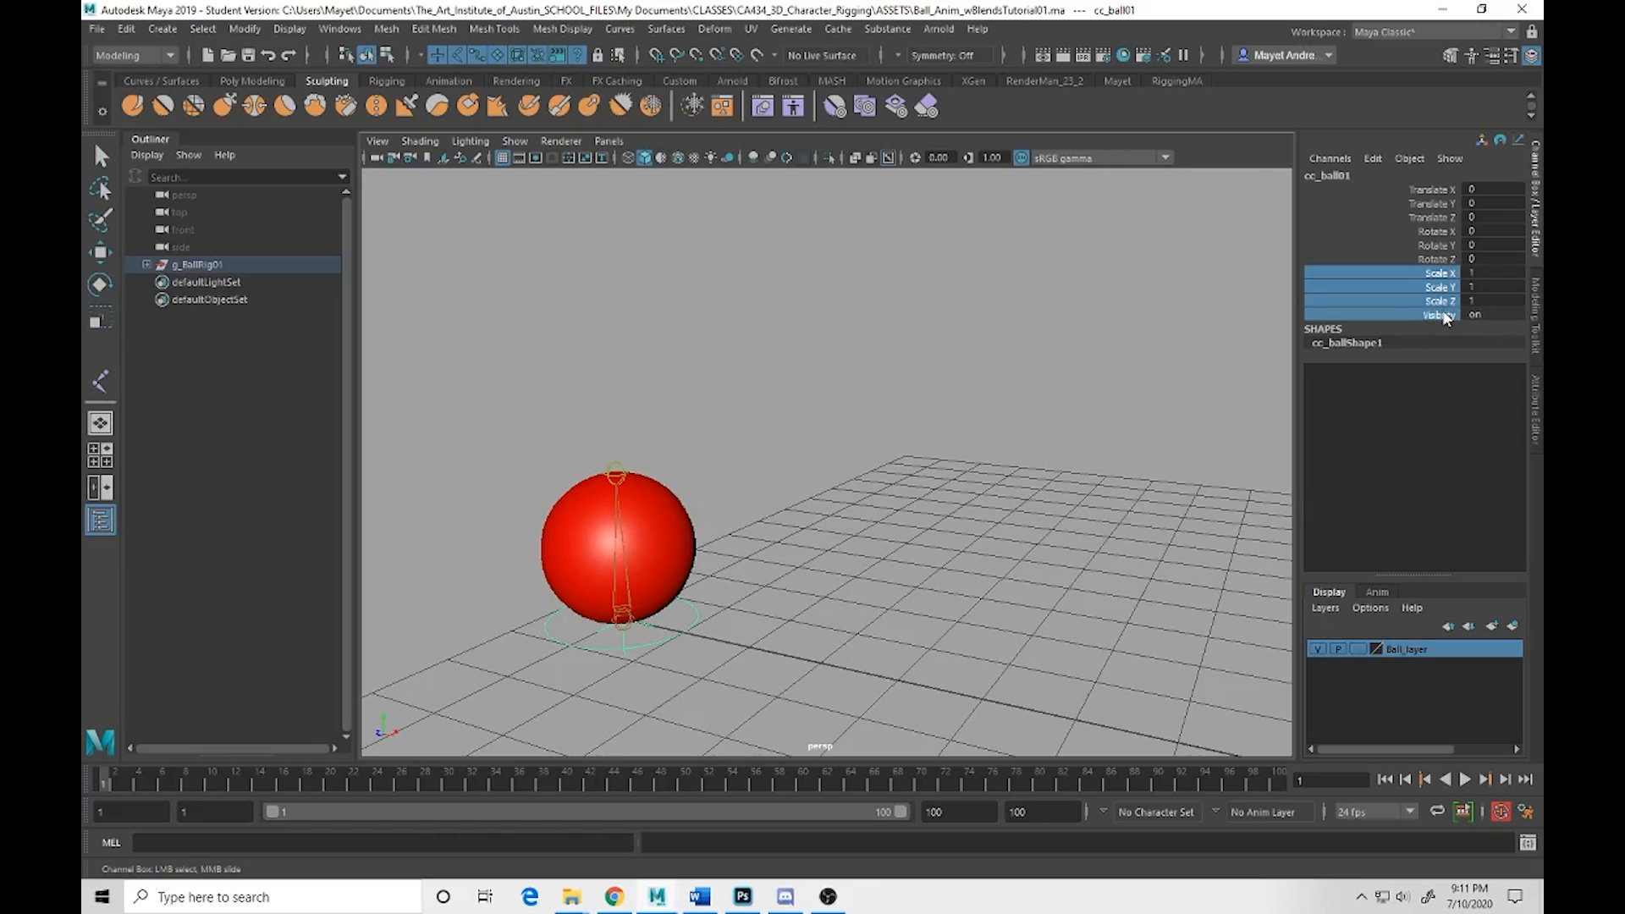
{"action": "right_click", "coordinate": [1439, 312]}
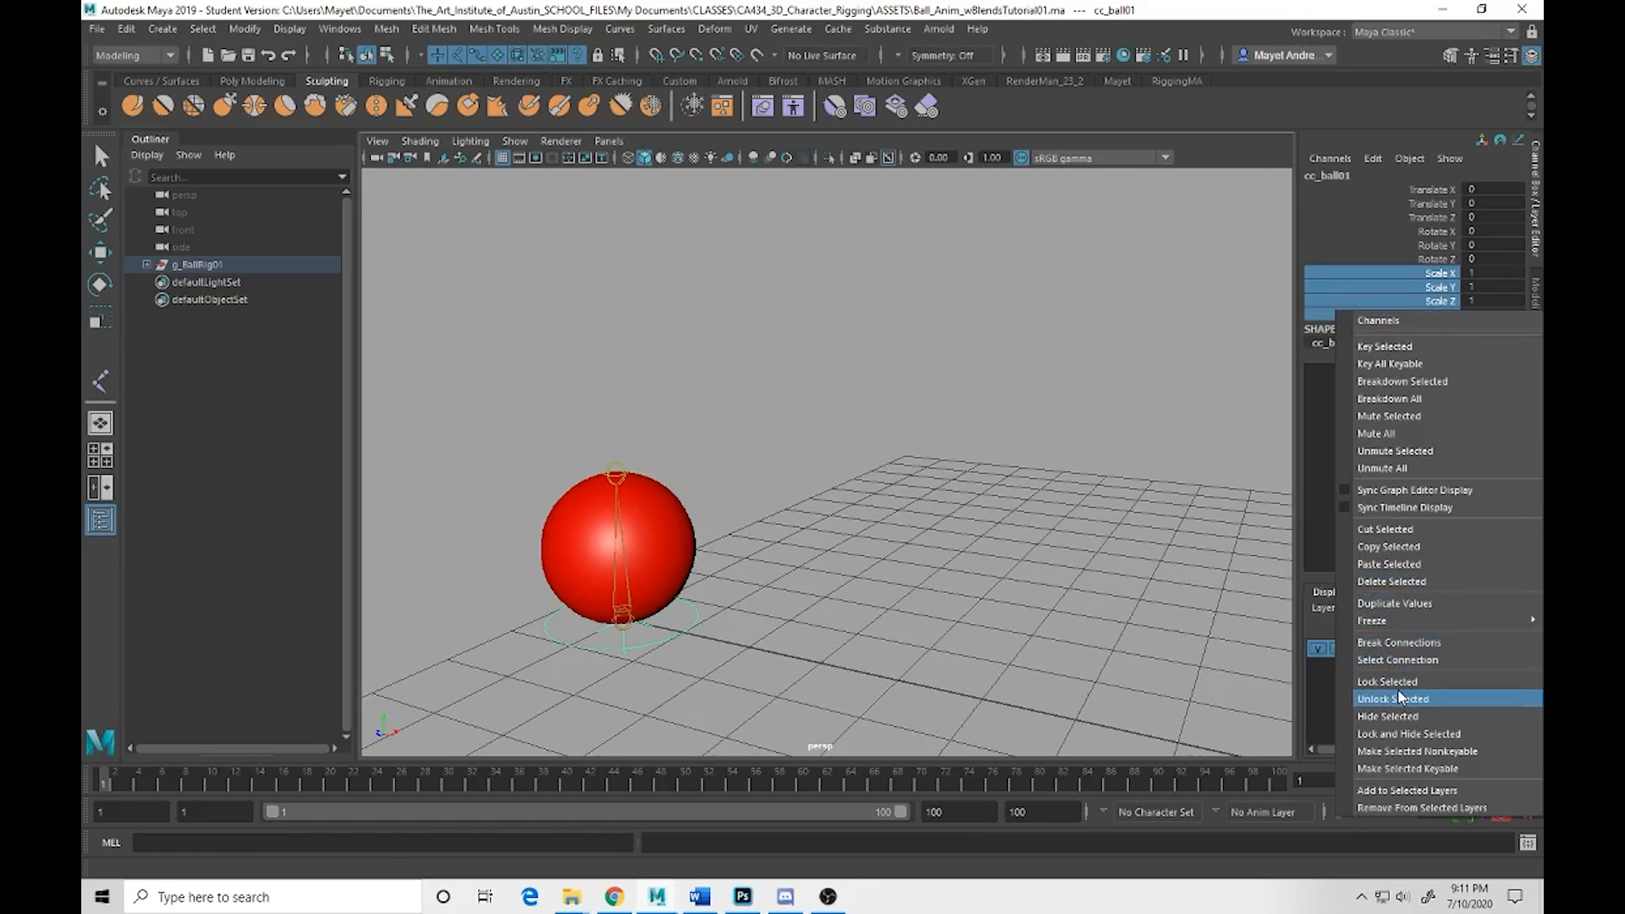
{"action": "left_click", "coordinate": [1378, 735]}
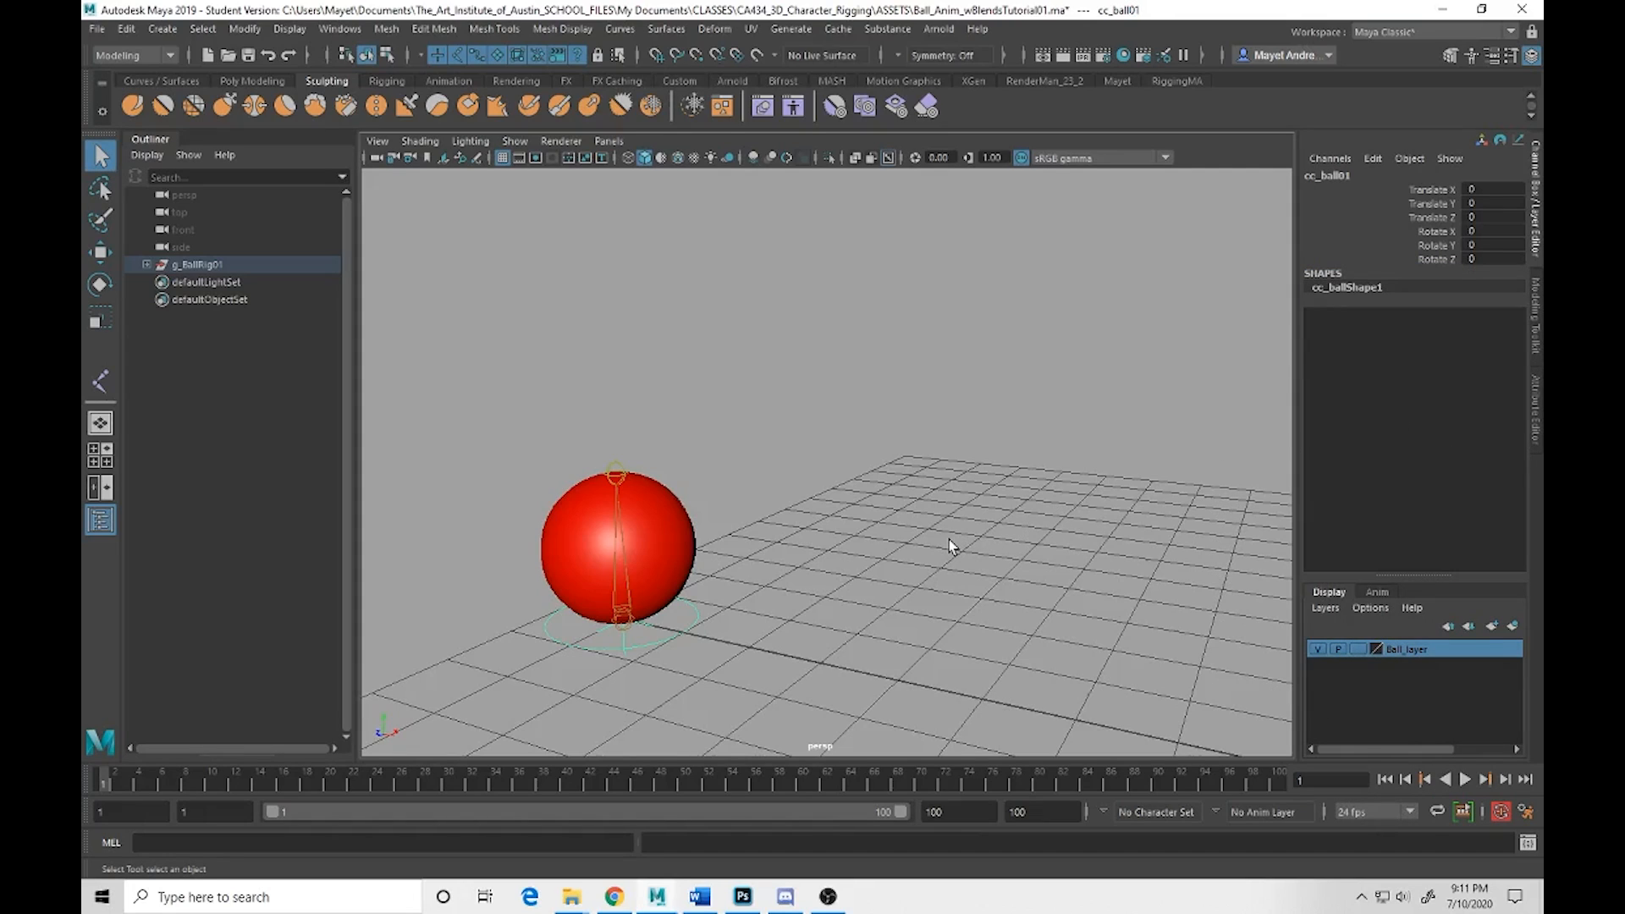
Add a keyable float attribute named Squash to the control curve, with minimum 0, maximum 1 and default 0
{"action": "left_click", "coordinate": [1373, 158]}
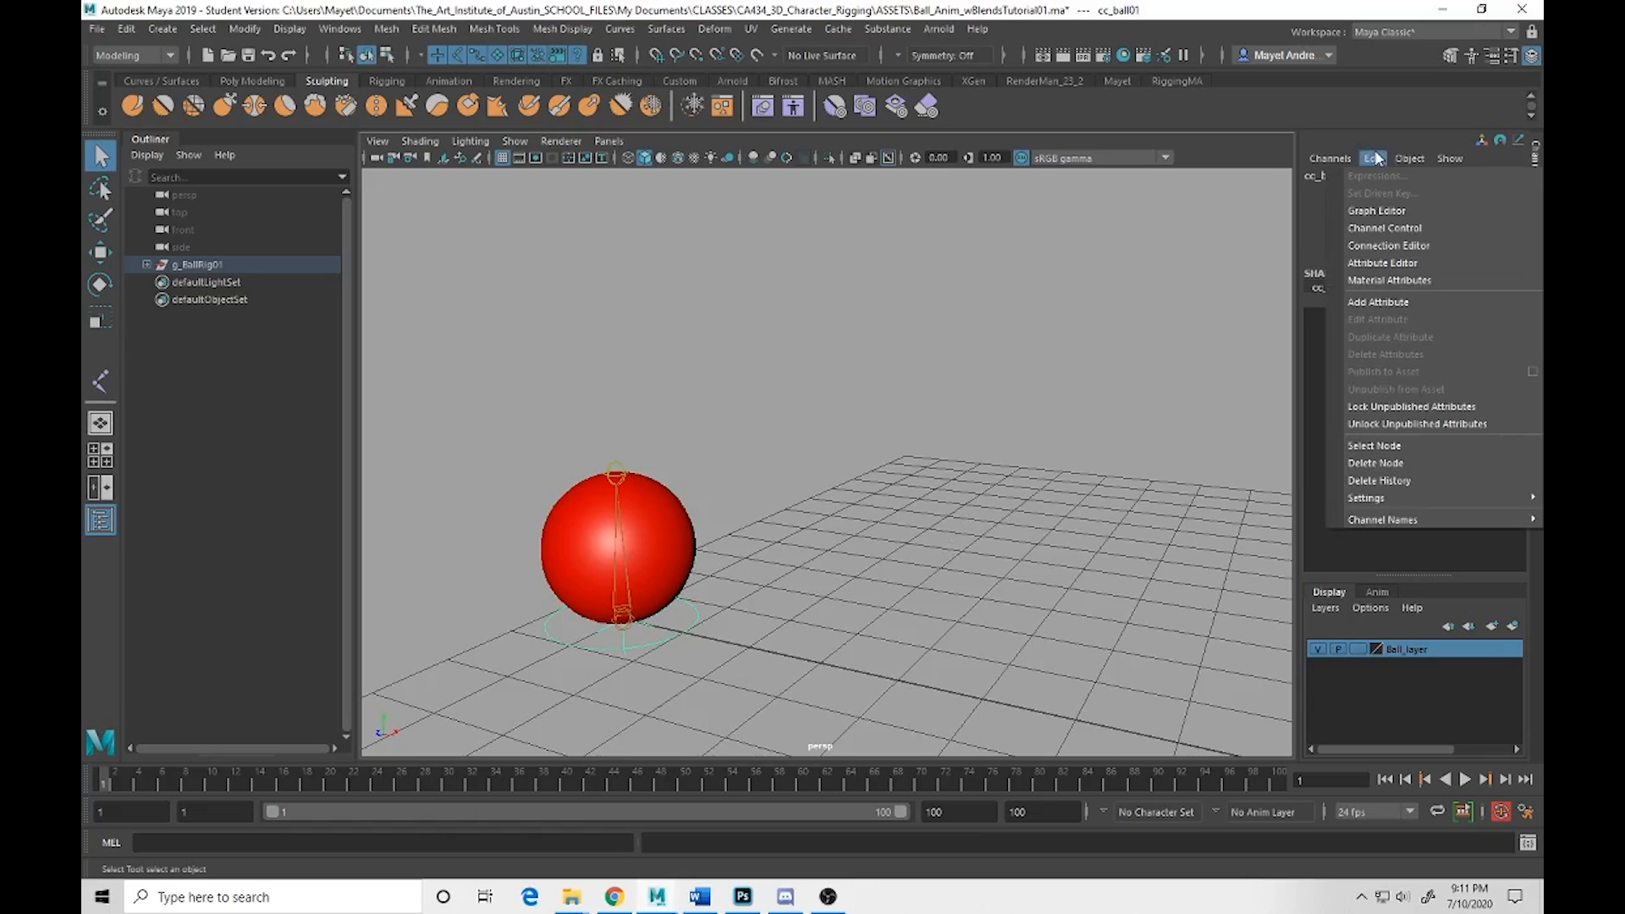
{"action": "left_click", "coordinate": [1368, 302]}
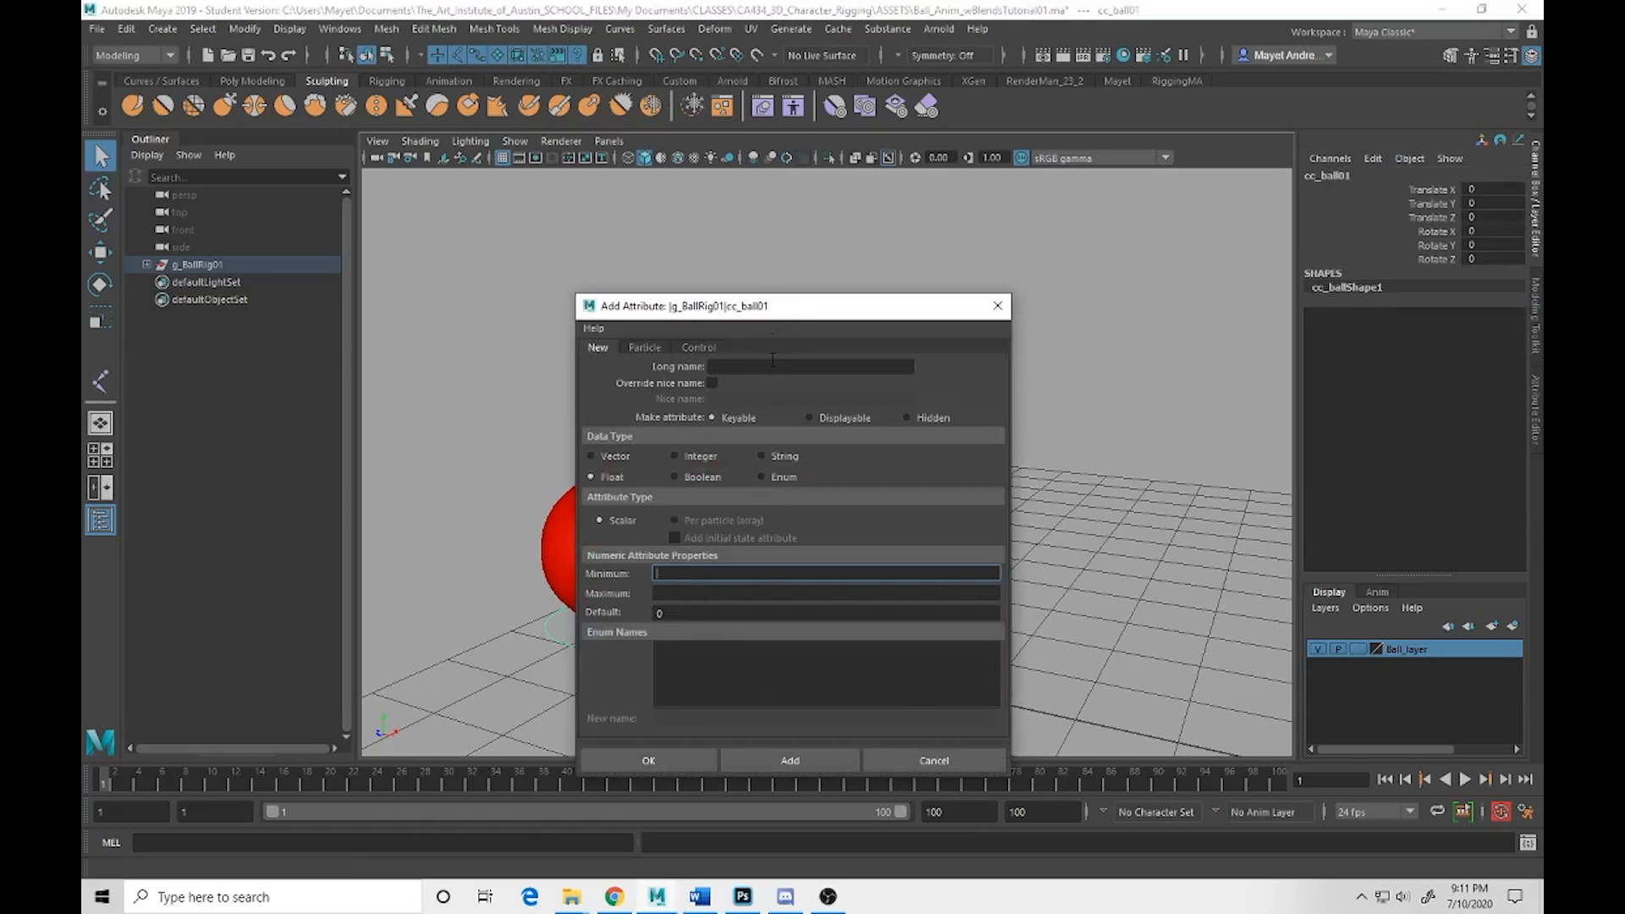
{"action": "left_click_drag", "start_coordinate": [770, 319], "coordinate": [910, 212]}
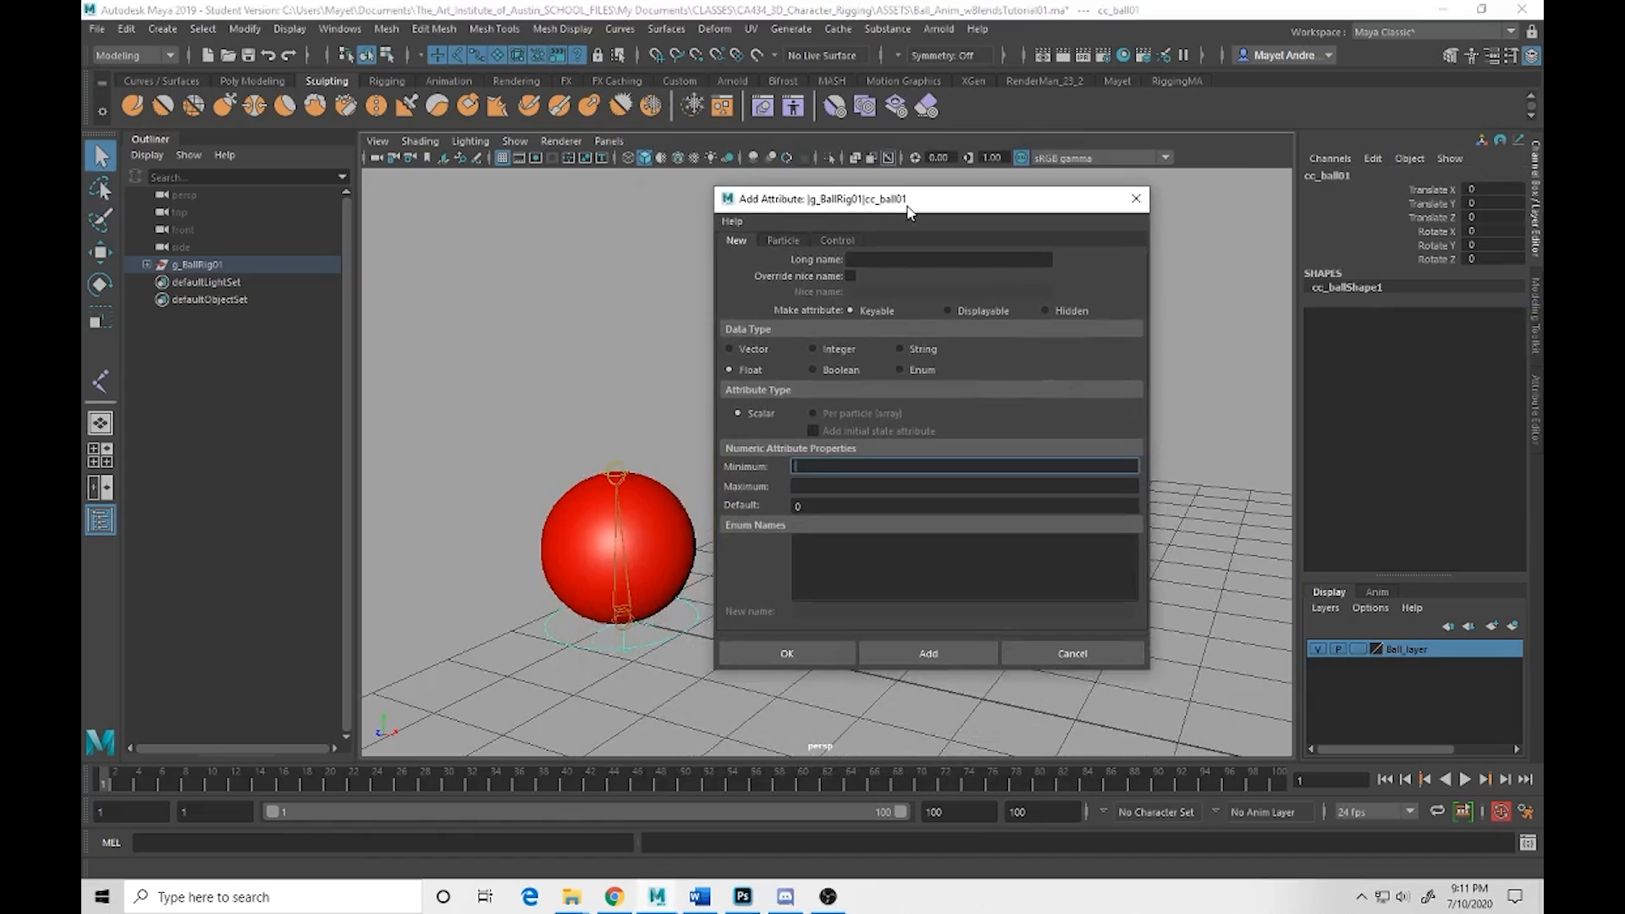
{"action": "left_click", "coordinate": [887, 259]}
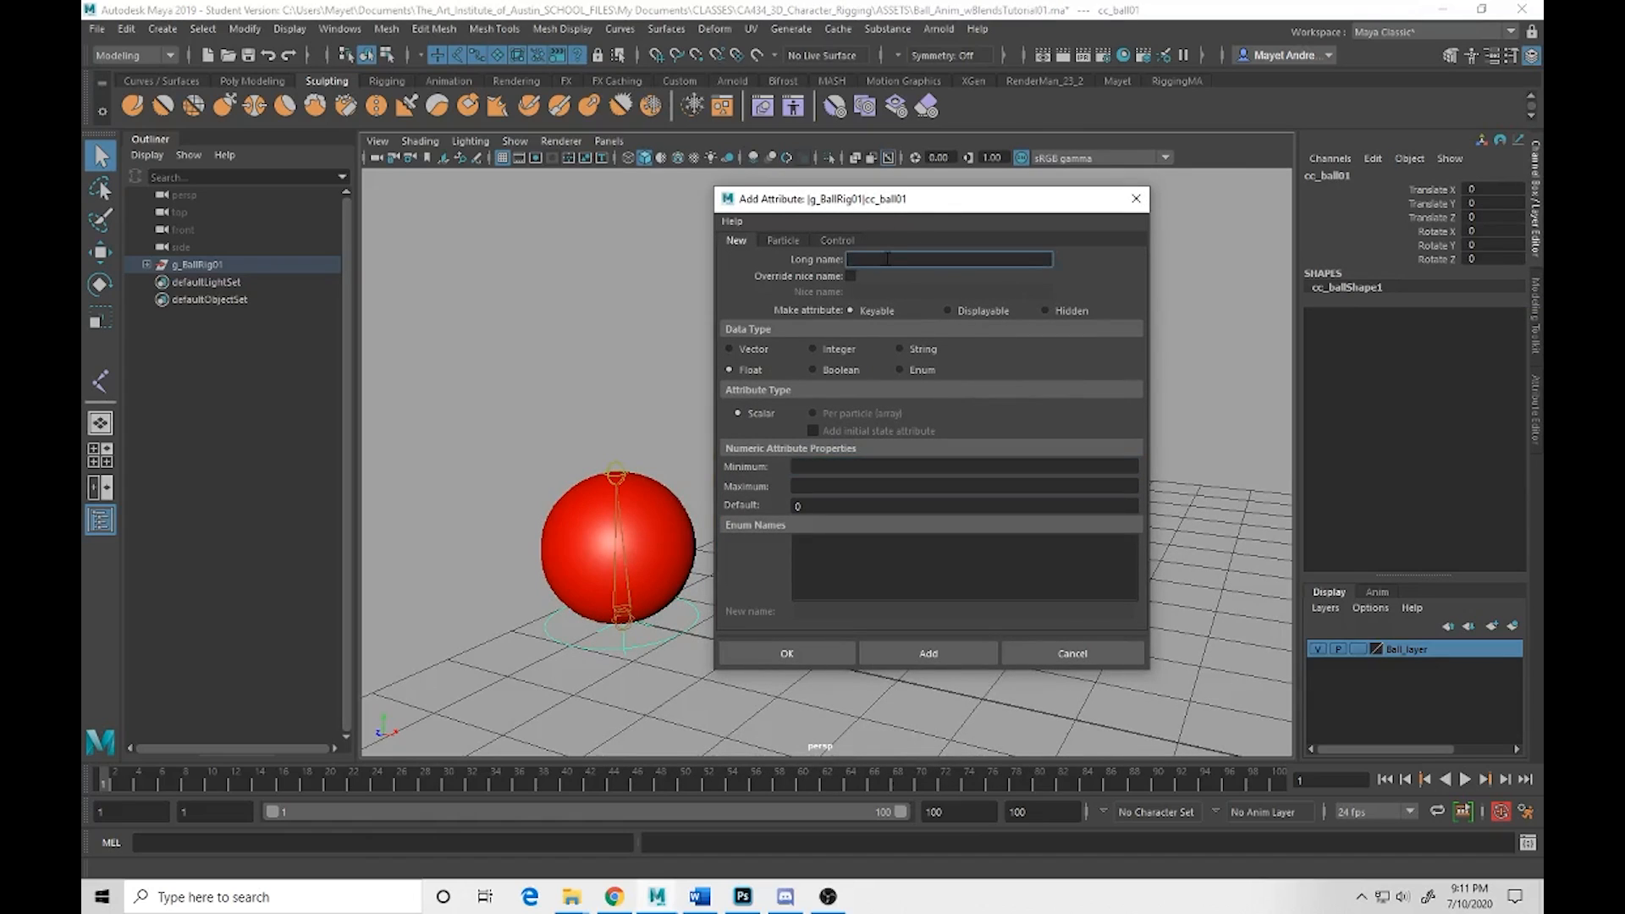
{"action": "type", "text": "Squash"}
{"action": "left_click", "coordinate": [830, 466]}
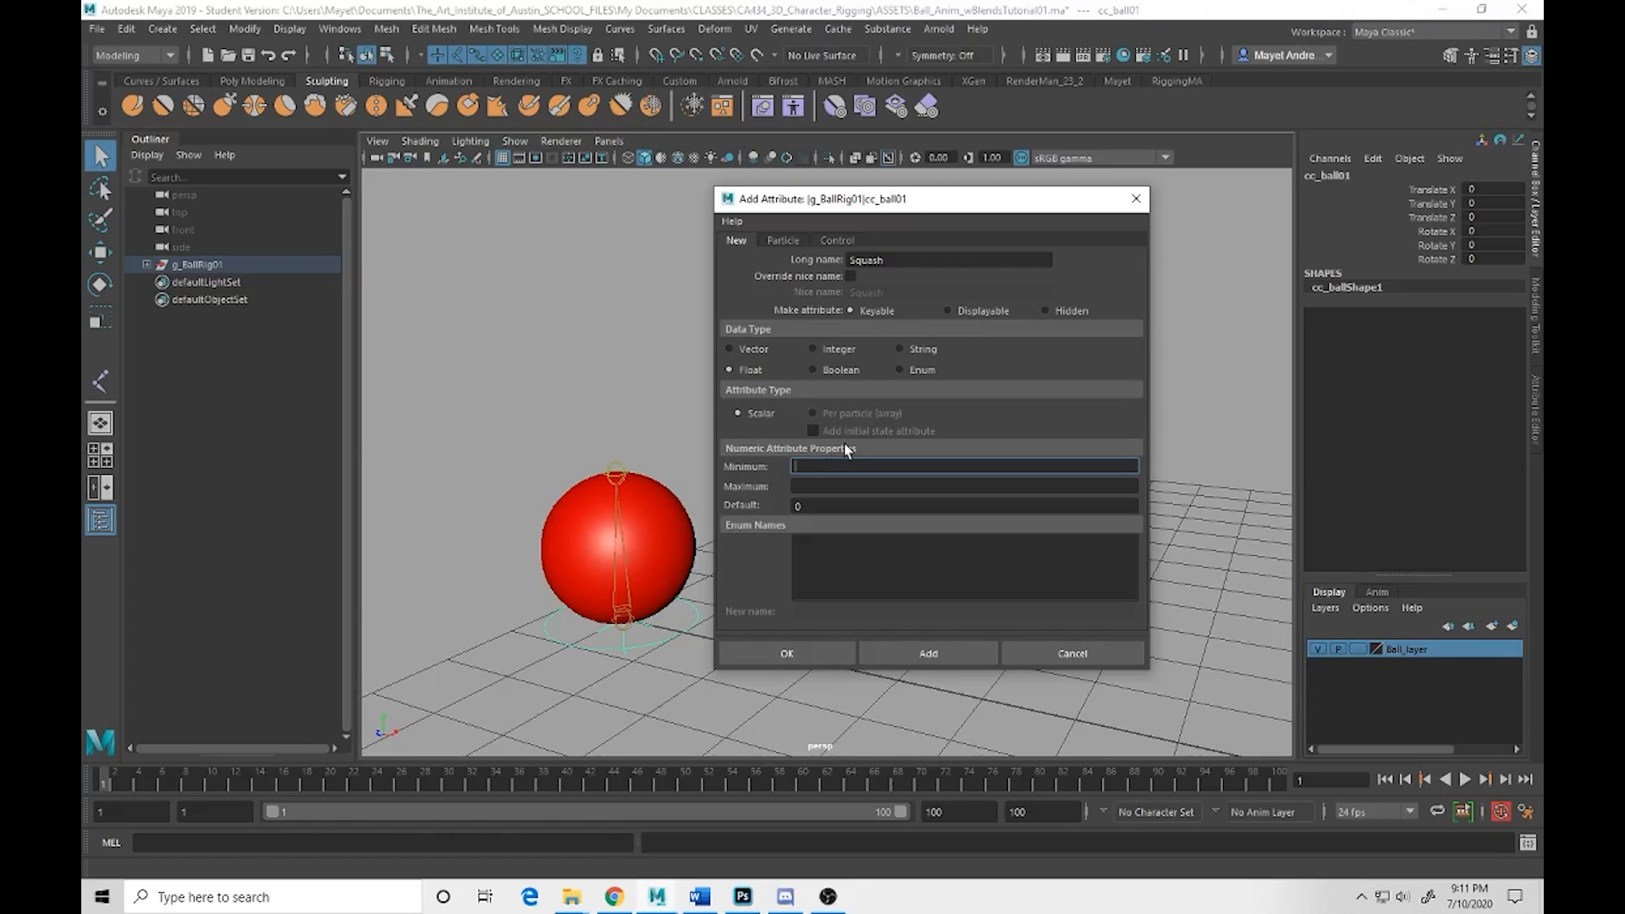
{"action": "type", "text": "0"}
{"action": "left_click", "coordinate": [811, 487]}
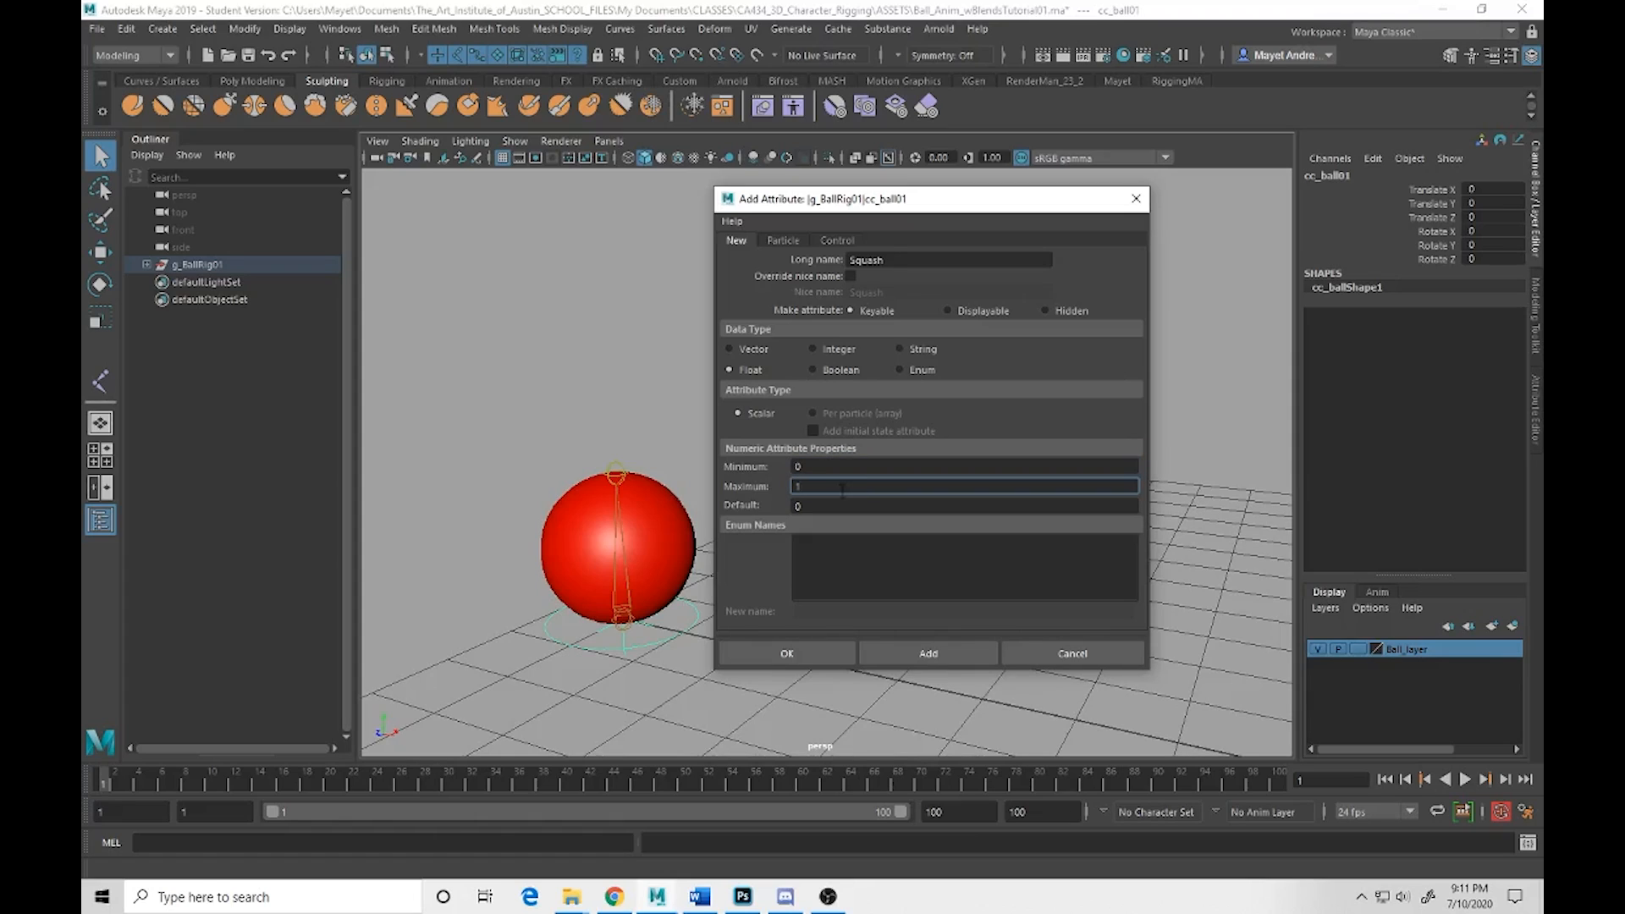
{"action": "left_click", "coordinate": [938, 650]}
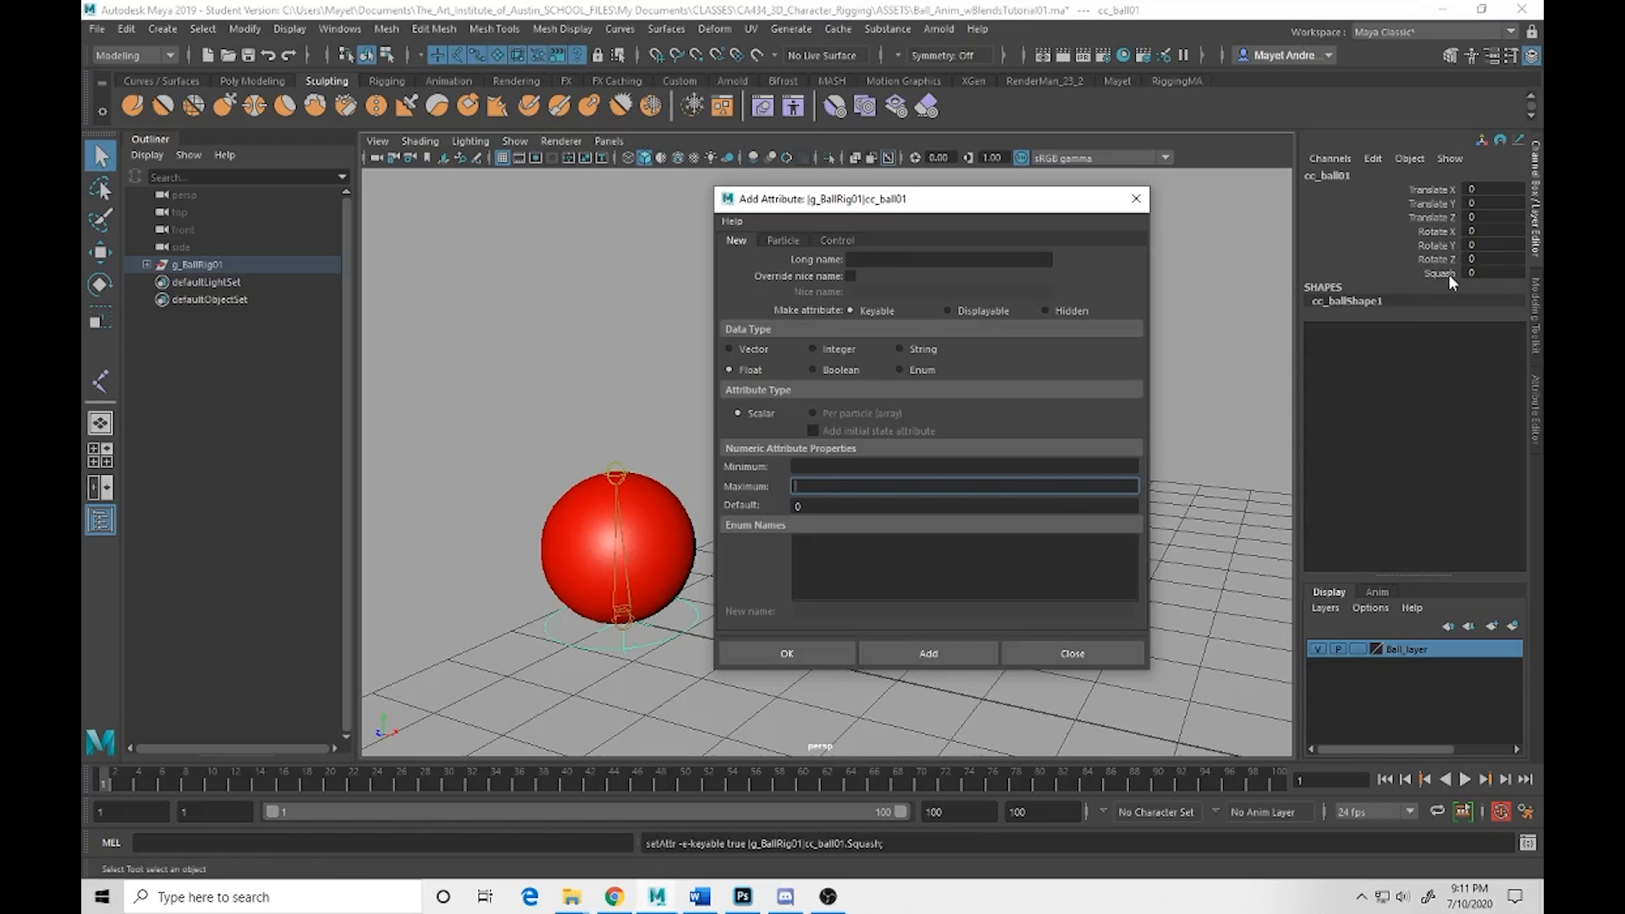
Add a second keyable float attribute named Stretch with minimum 0 and maximum 1, and finish adding attributes
{"action": "left_click", "coordinate": [873, 258]}
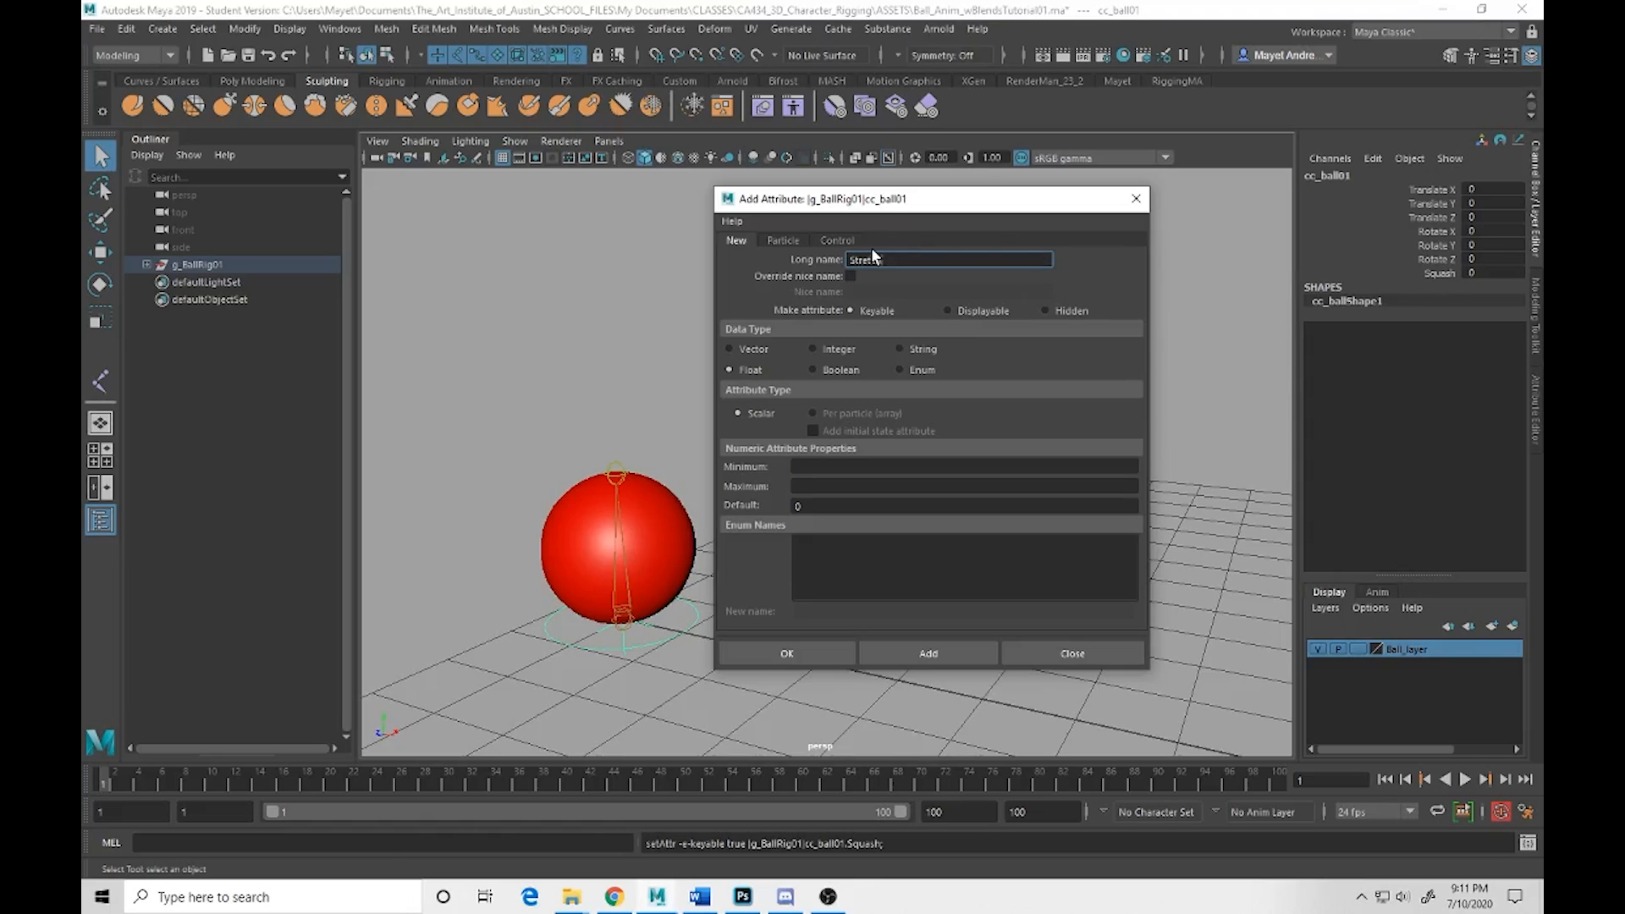
{"action": "left_click", "coordinate": [813, 468]}
{"action": "type", "text": "0"}
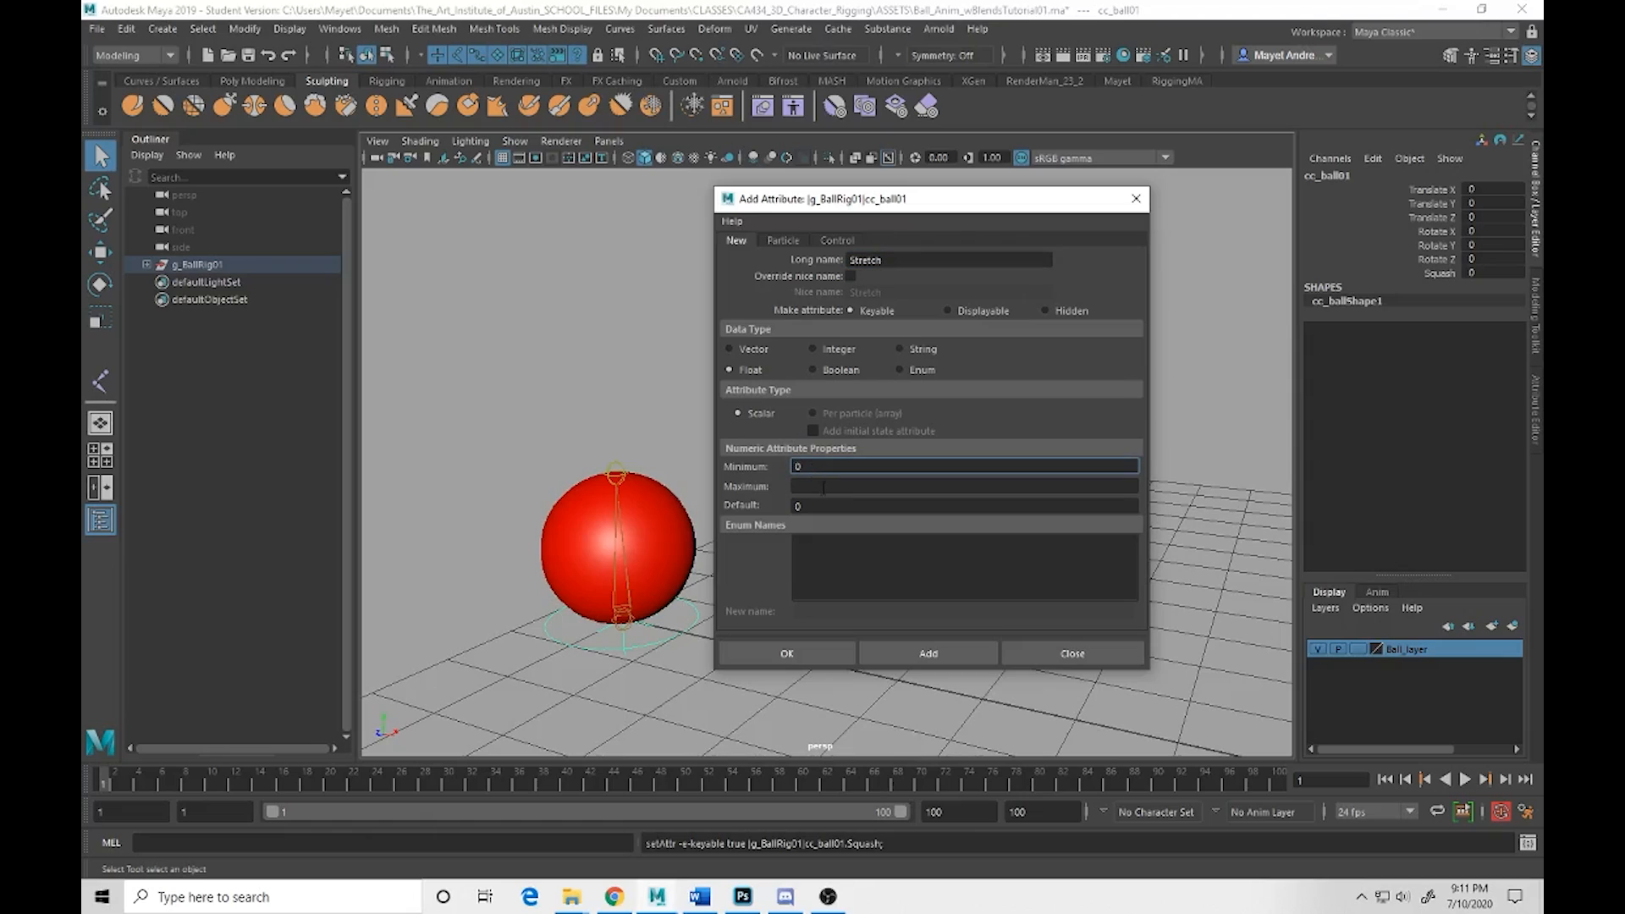
{"action": "left_click", "coordinate": [826, 487]}
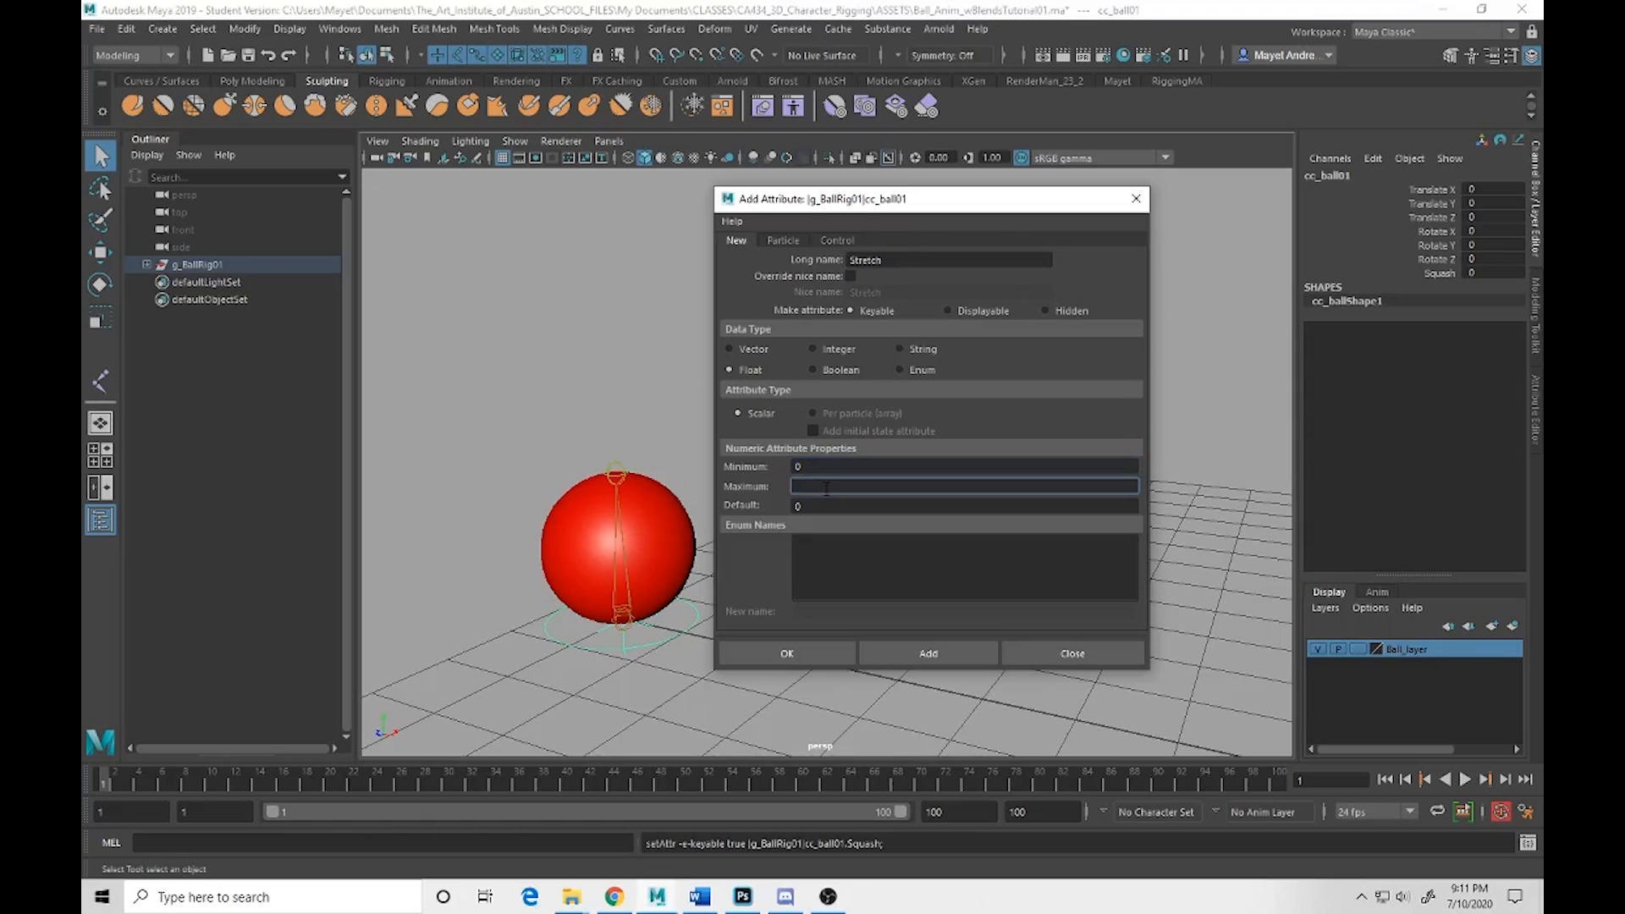
{"action": "type", "text": "1"}
{"action": "left_click", "coordinate": [803, 664]}
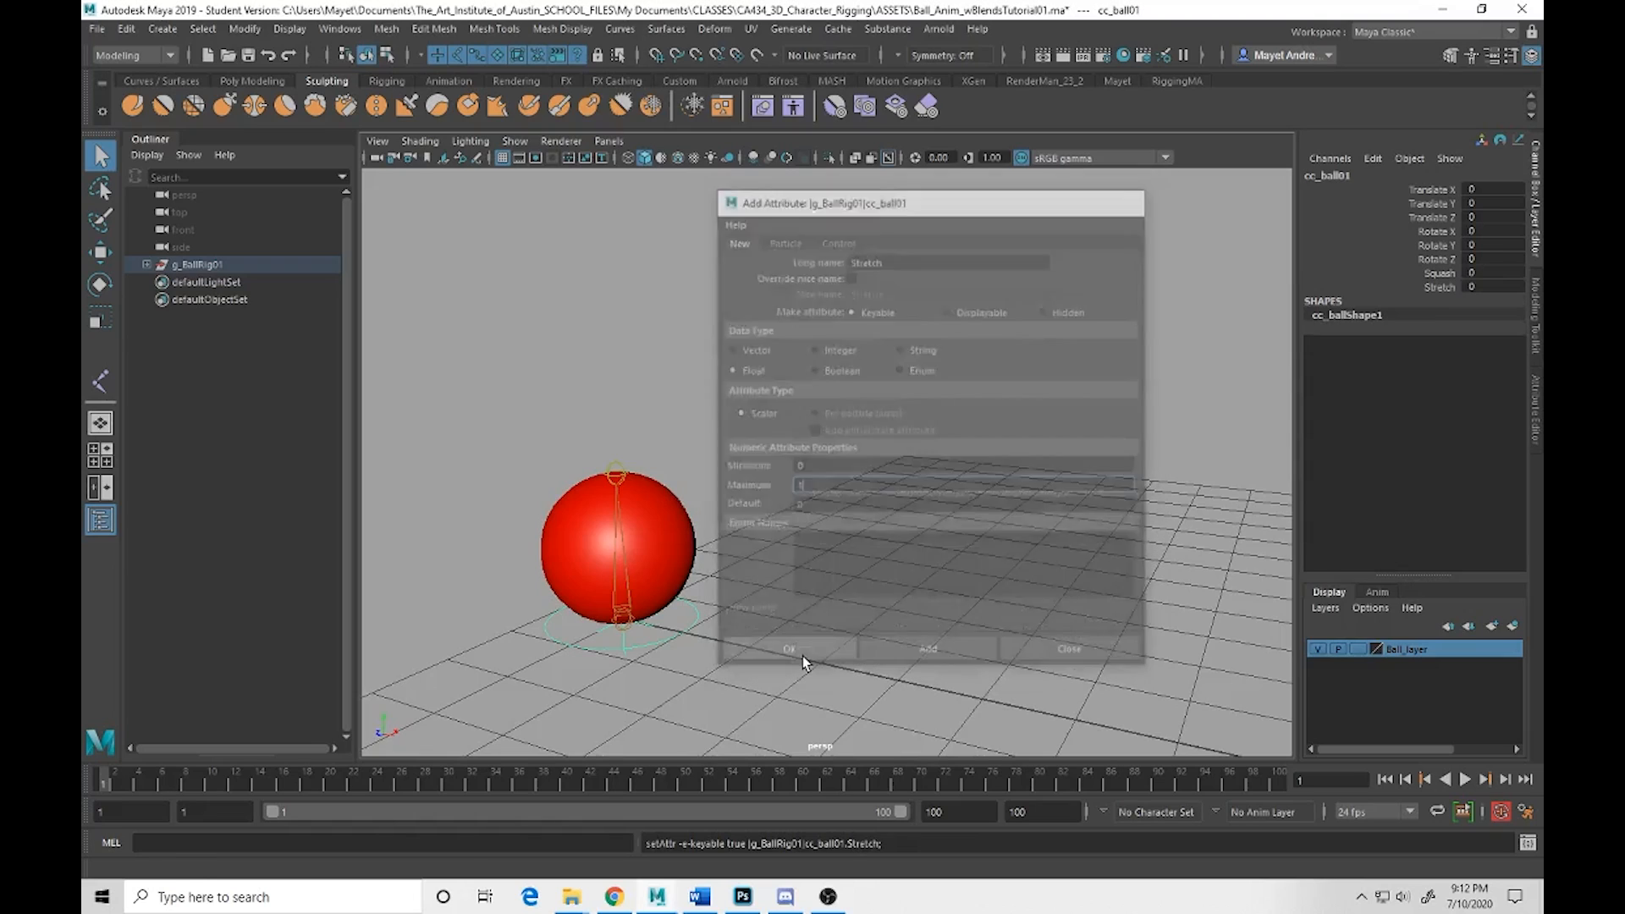
Try a value of 1 on the control curve's new Squash attribute
{"action": "left_click", "coordinate": [1495, 274]}
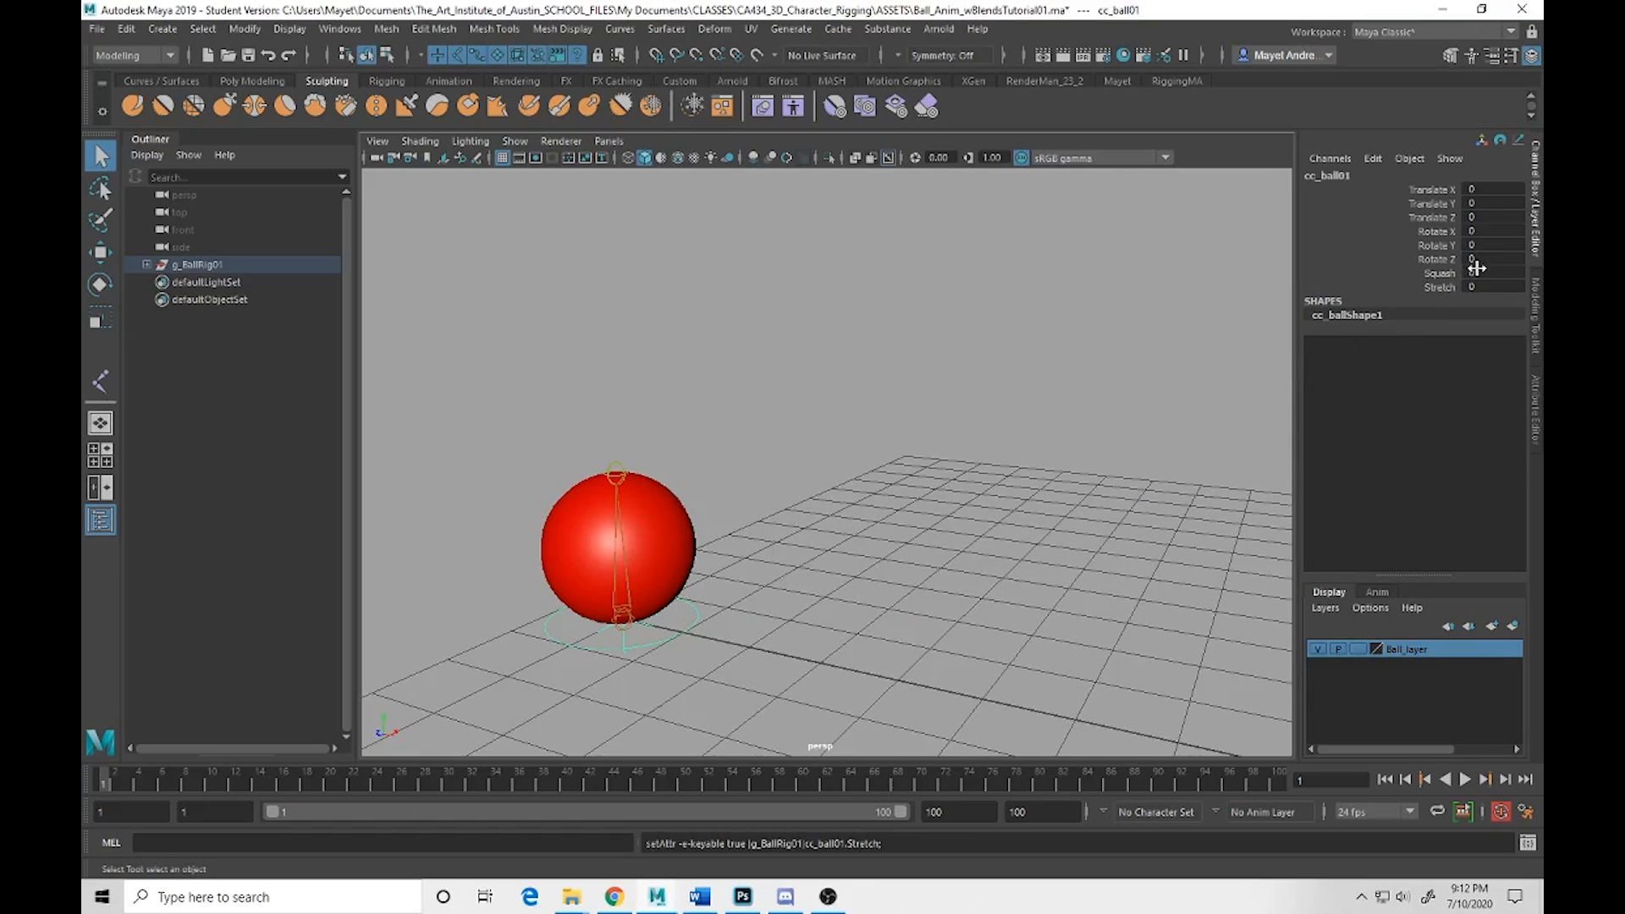
{"action": "type", "text": "1"}
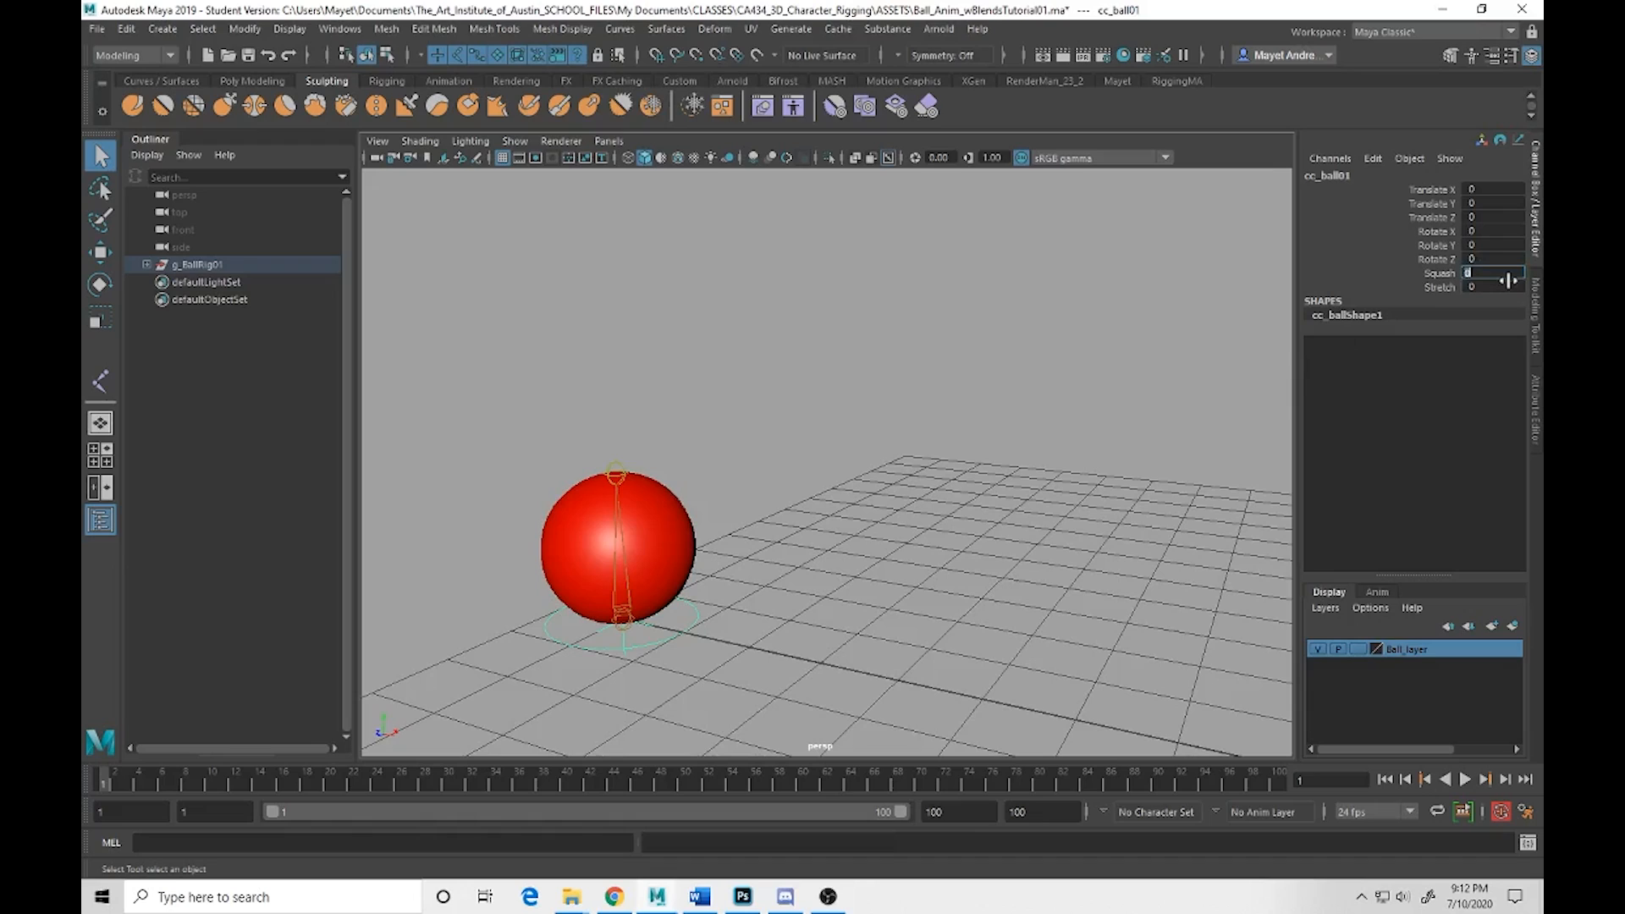
{"action": "key", "text": "Return"}
Open the Connection Editor with the control curve as the source and show non-keyable attributes for both outputs and inputs
{"action": "left_click", "coordinate": [340, 30]}
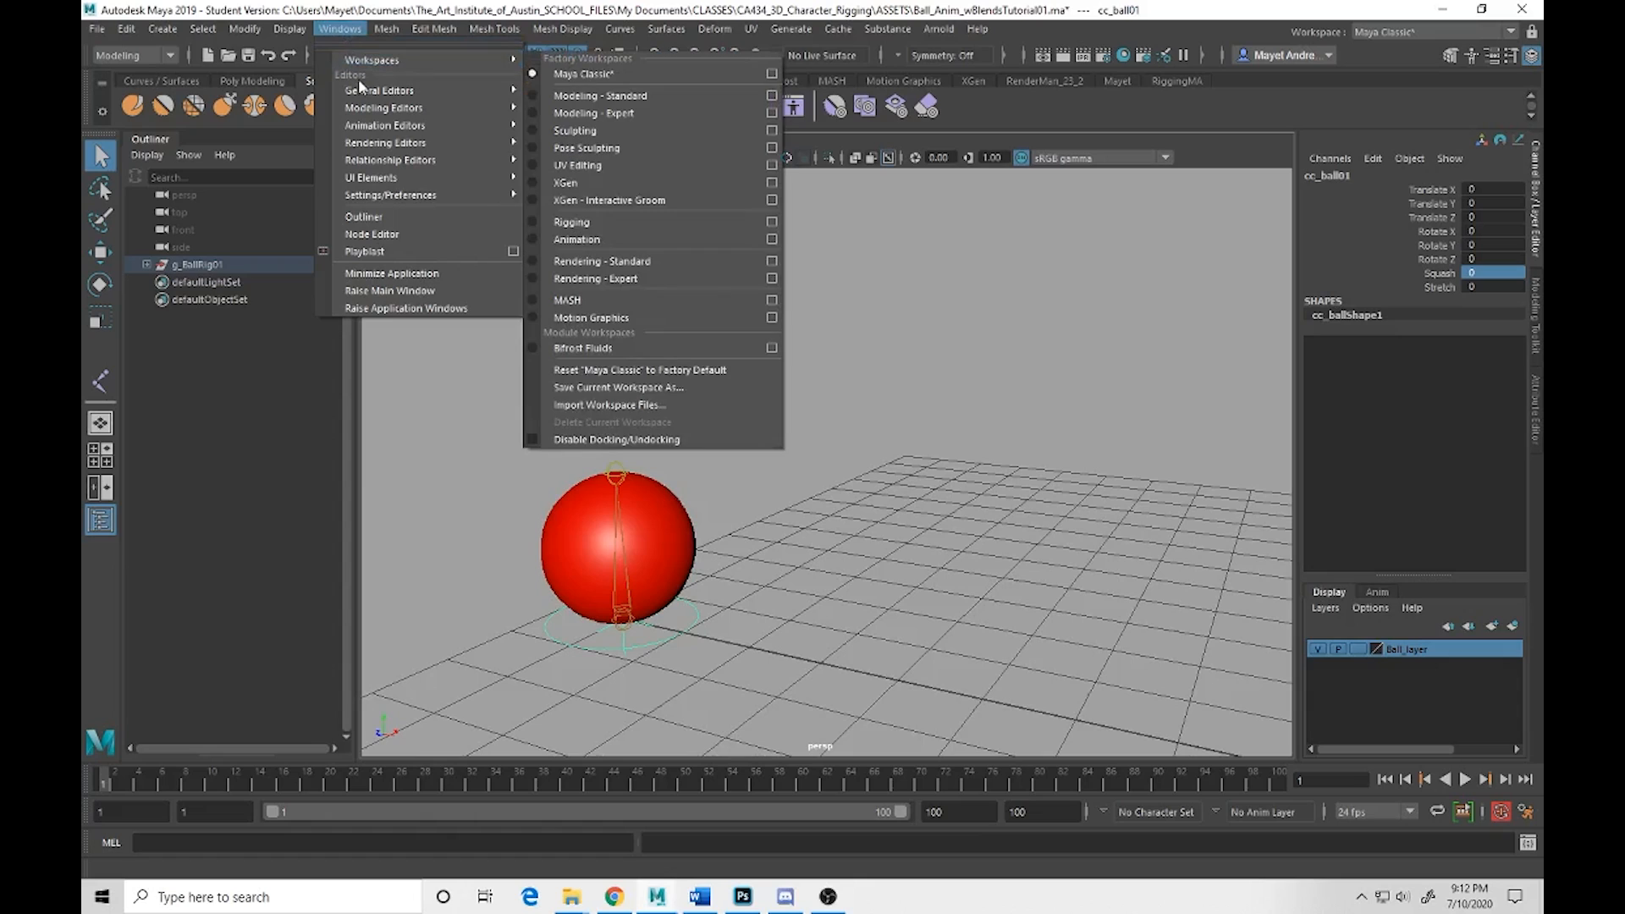
{"action": "mouse_move", "coordinate": [363, 88]}
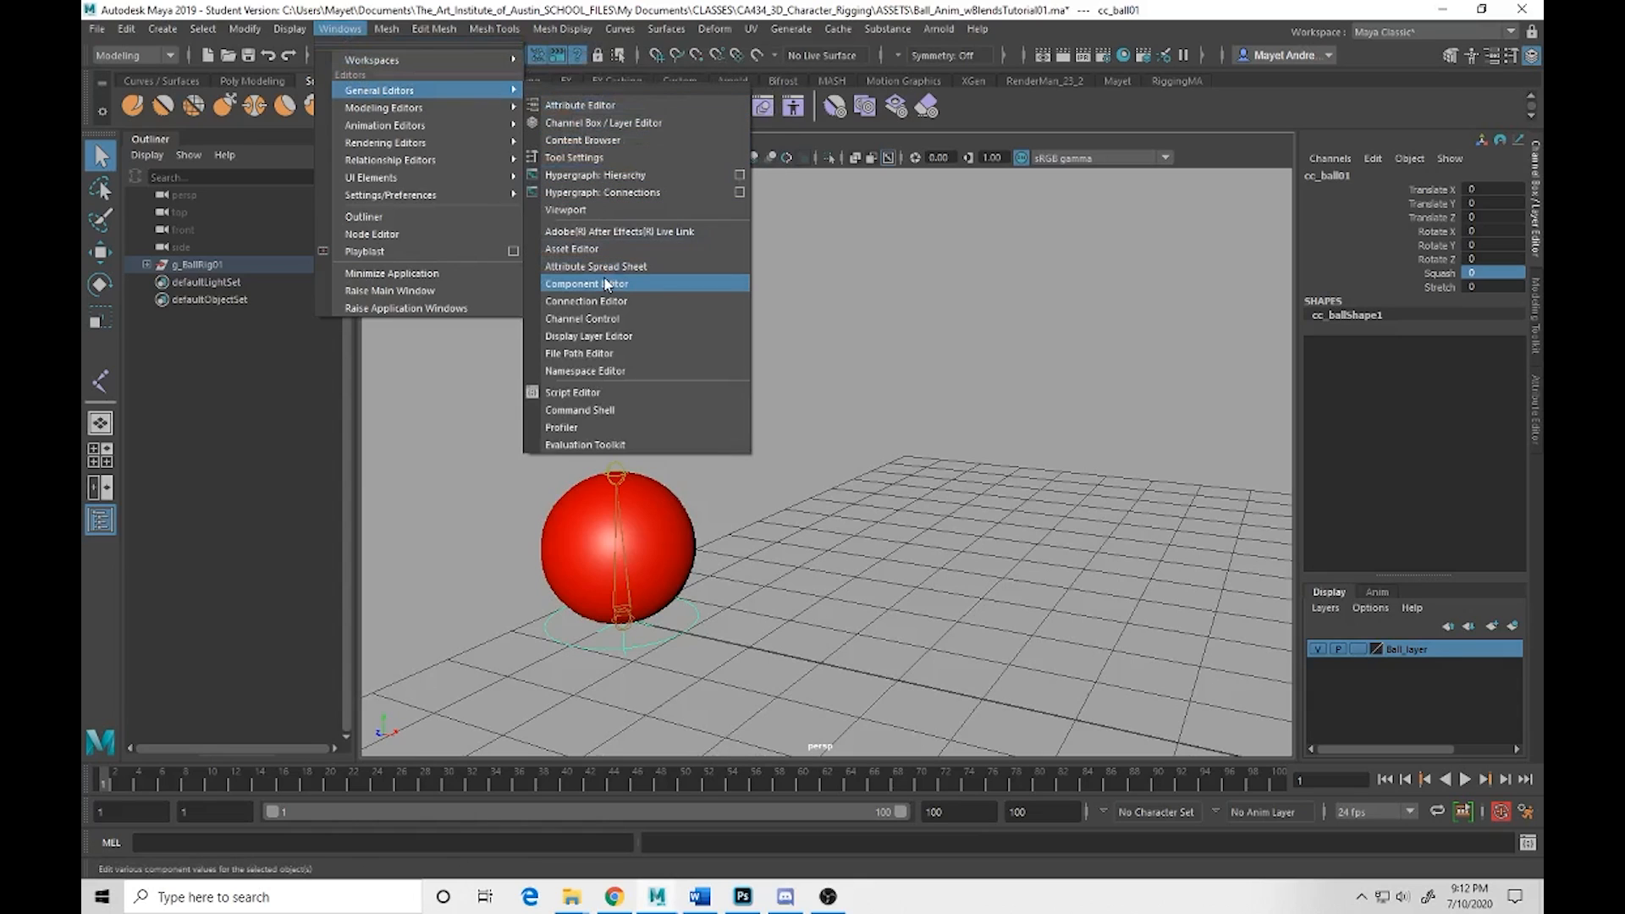
{"action": "left_click", "coordinate": [604, 301]}
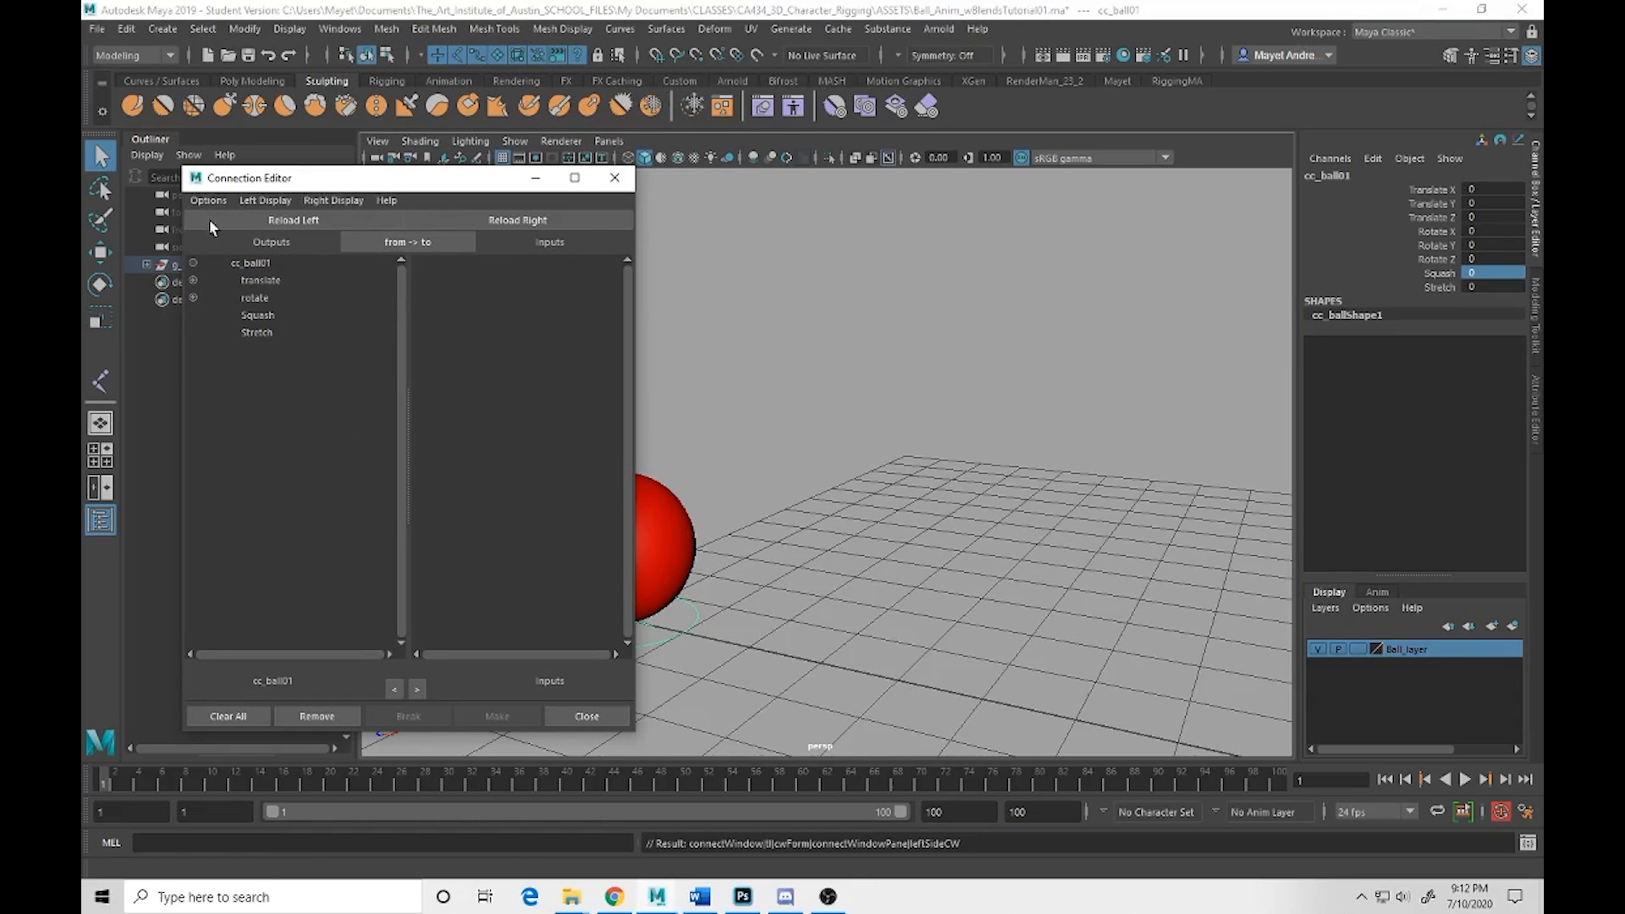
{"action": "left_click", "coordinate": [256, 202]}
{"action": "left_click", "coordinate": [256, 312]}
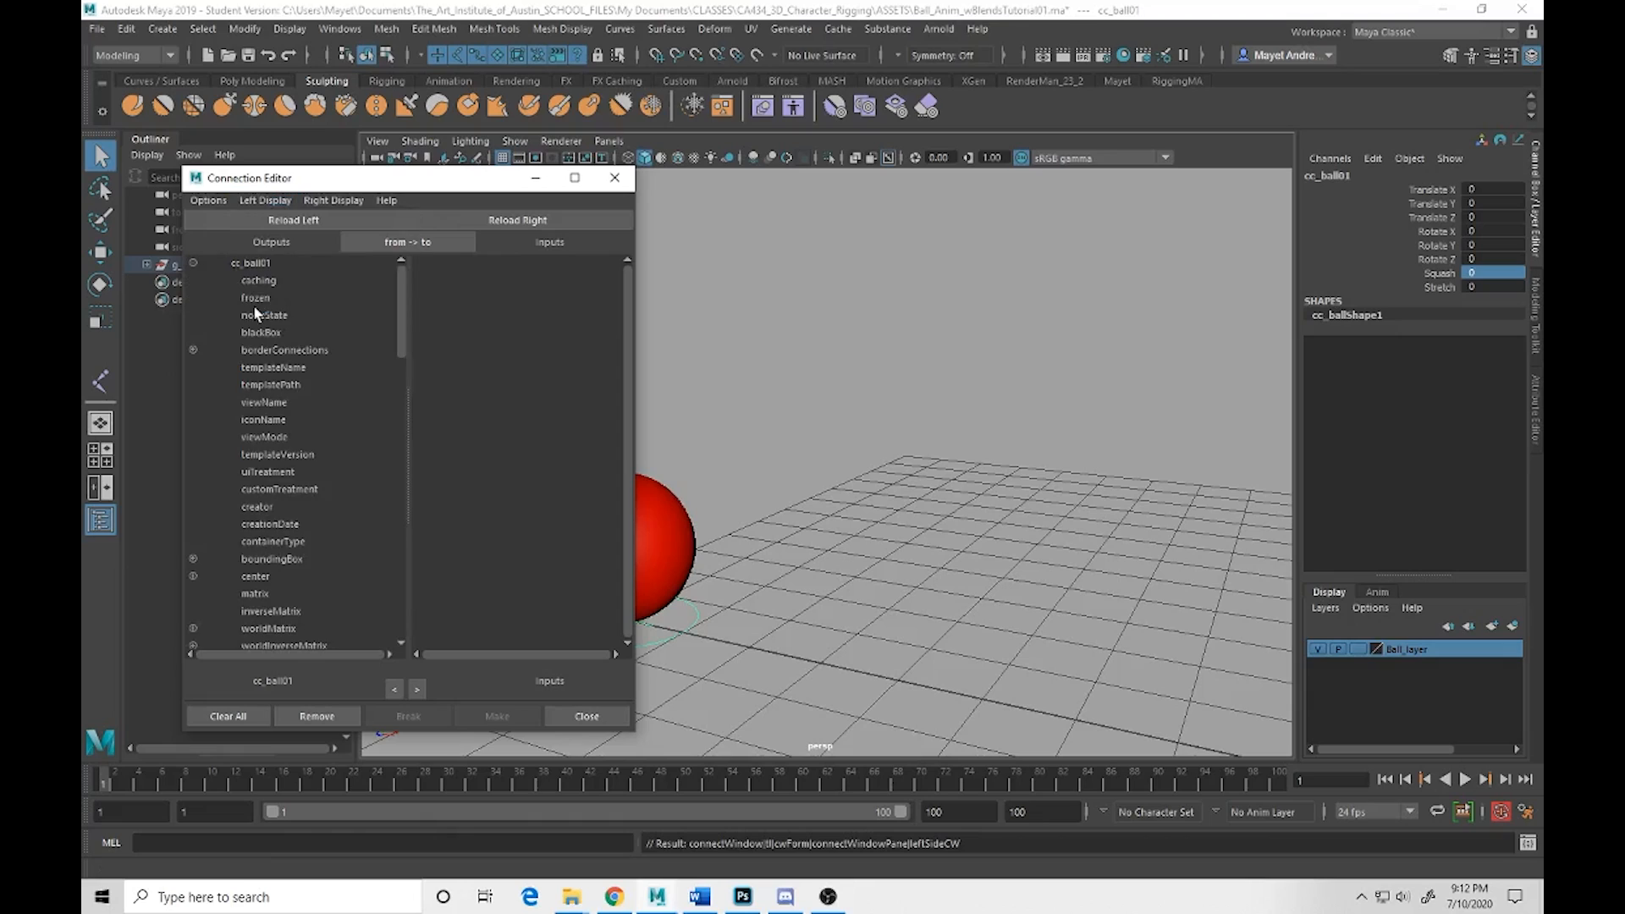
{"action": "left_click", "coordinate": [334, 200]}
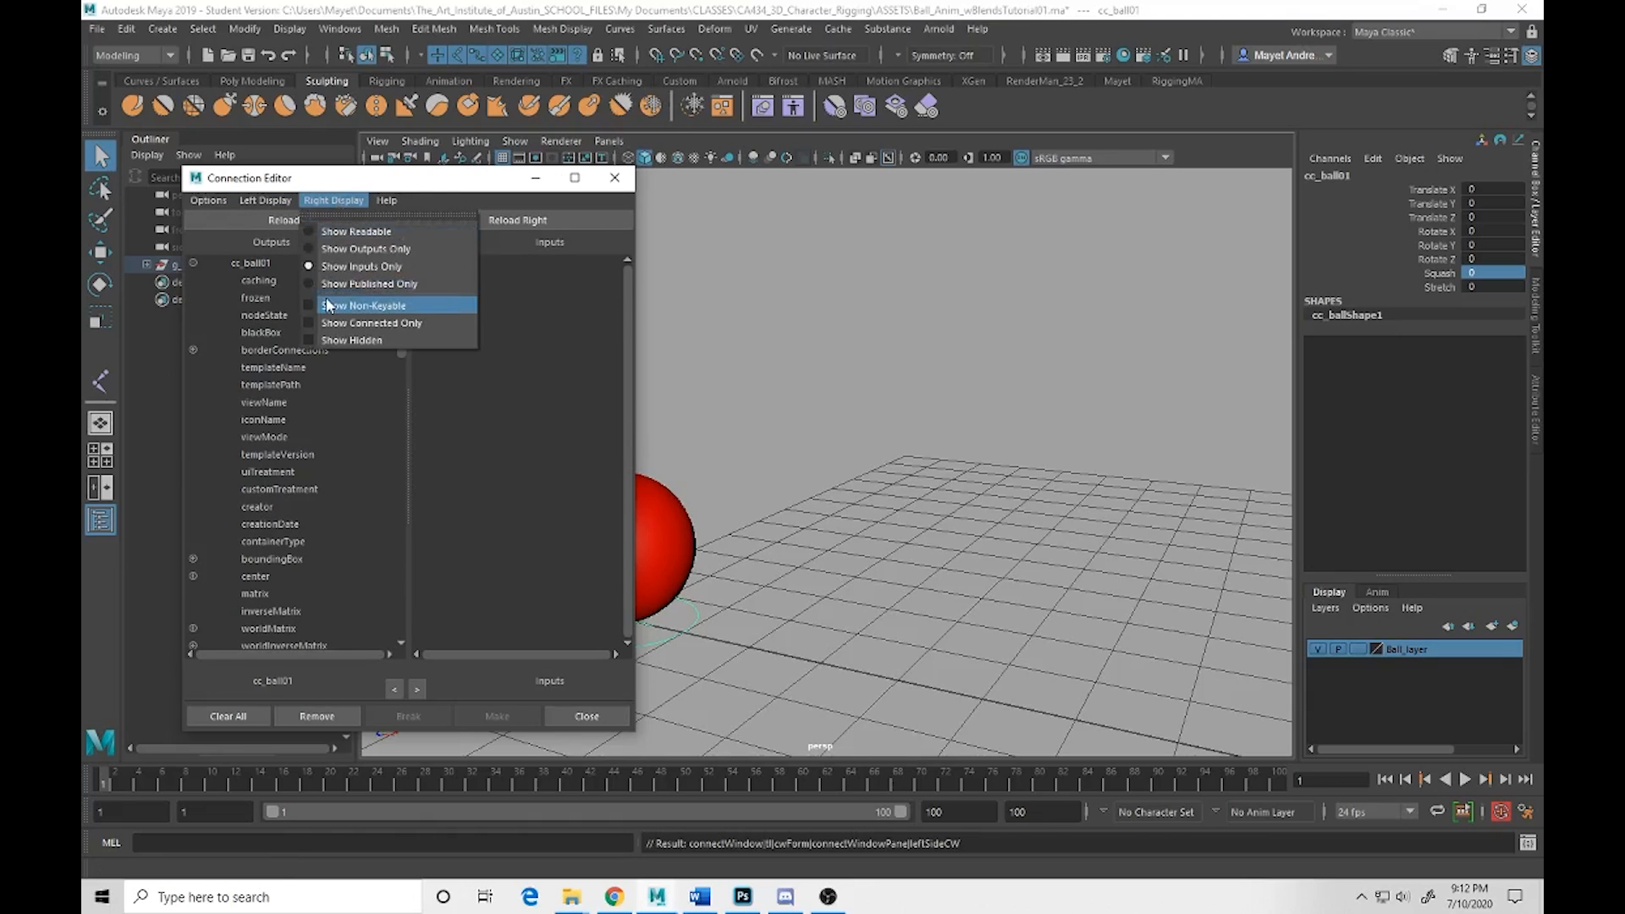
{"action": "left_click", "coordinate": [330, 302]}
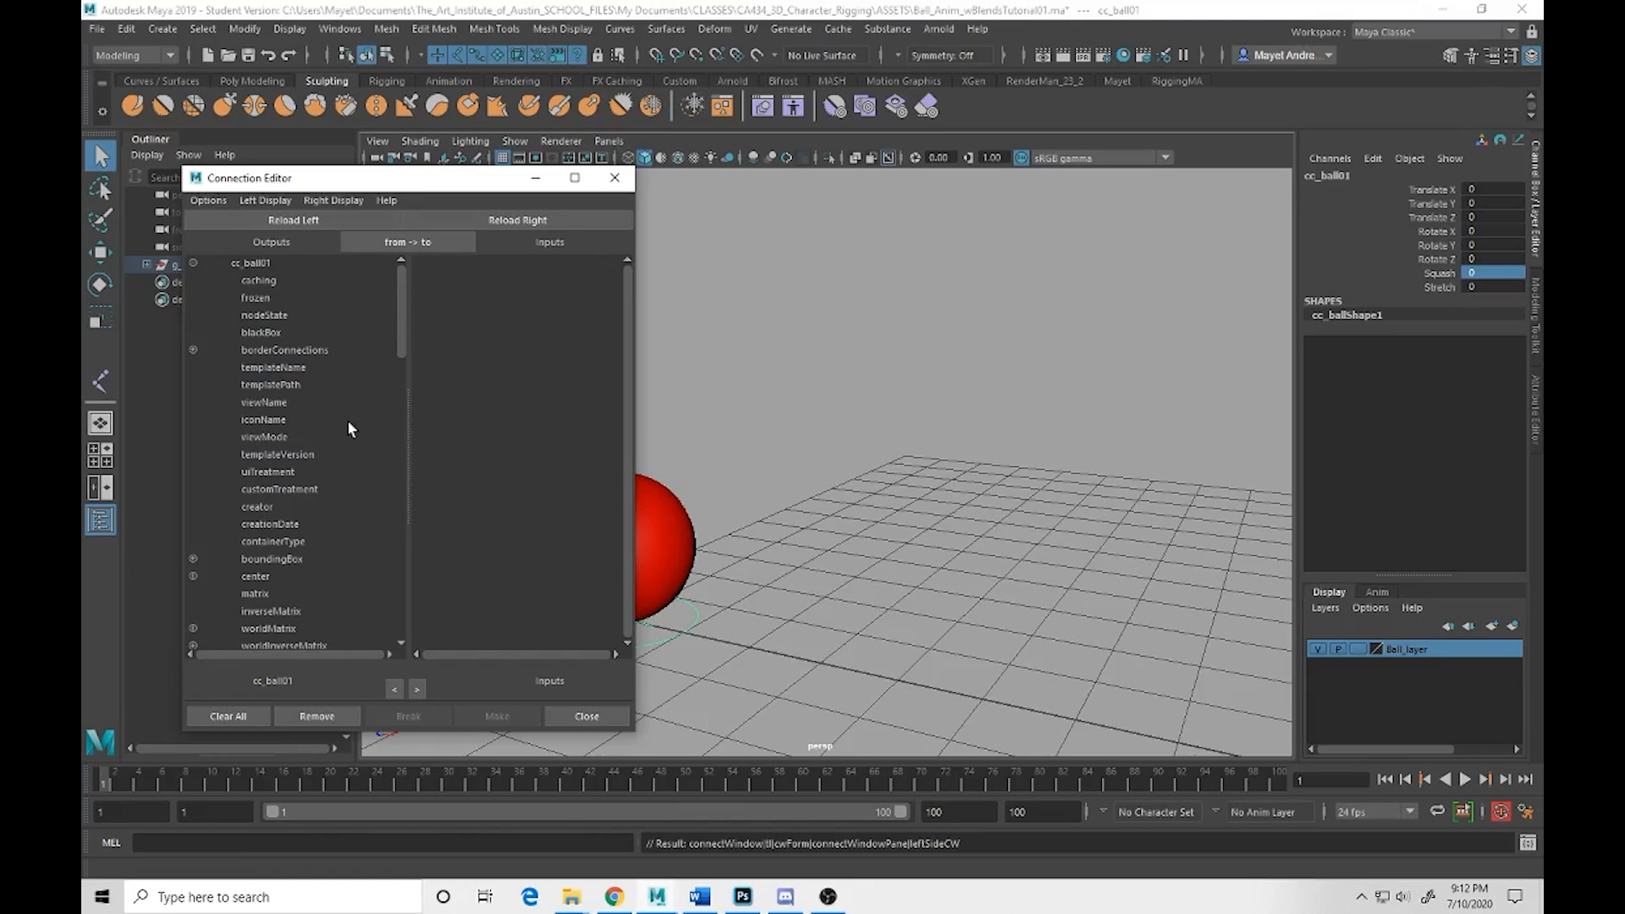
Look through the control curve's output attributes and hide the non-keyable ones again
{"action": "scroll", "coordinate": [333, 438], "scroll_direction": "down", "scroll_amount": 10}
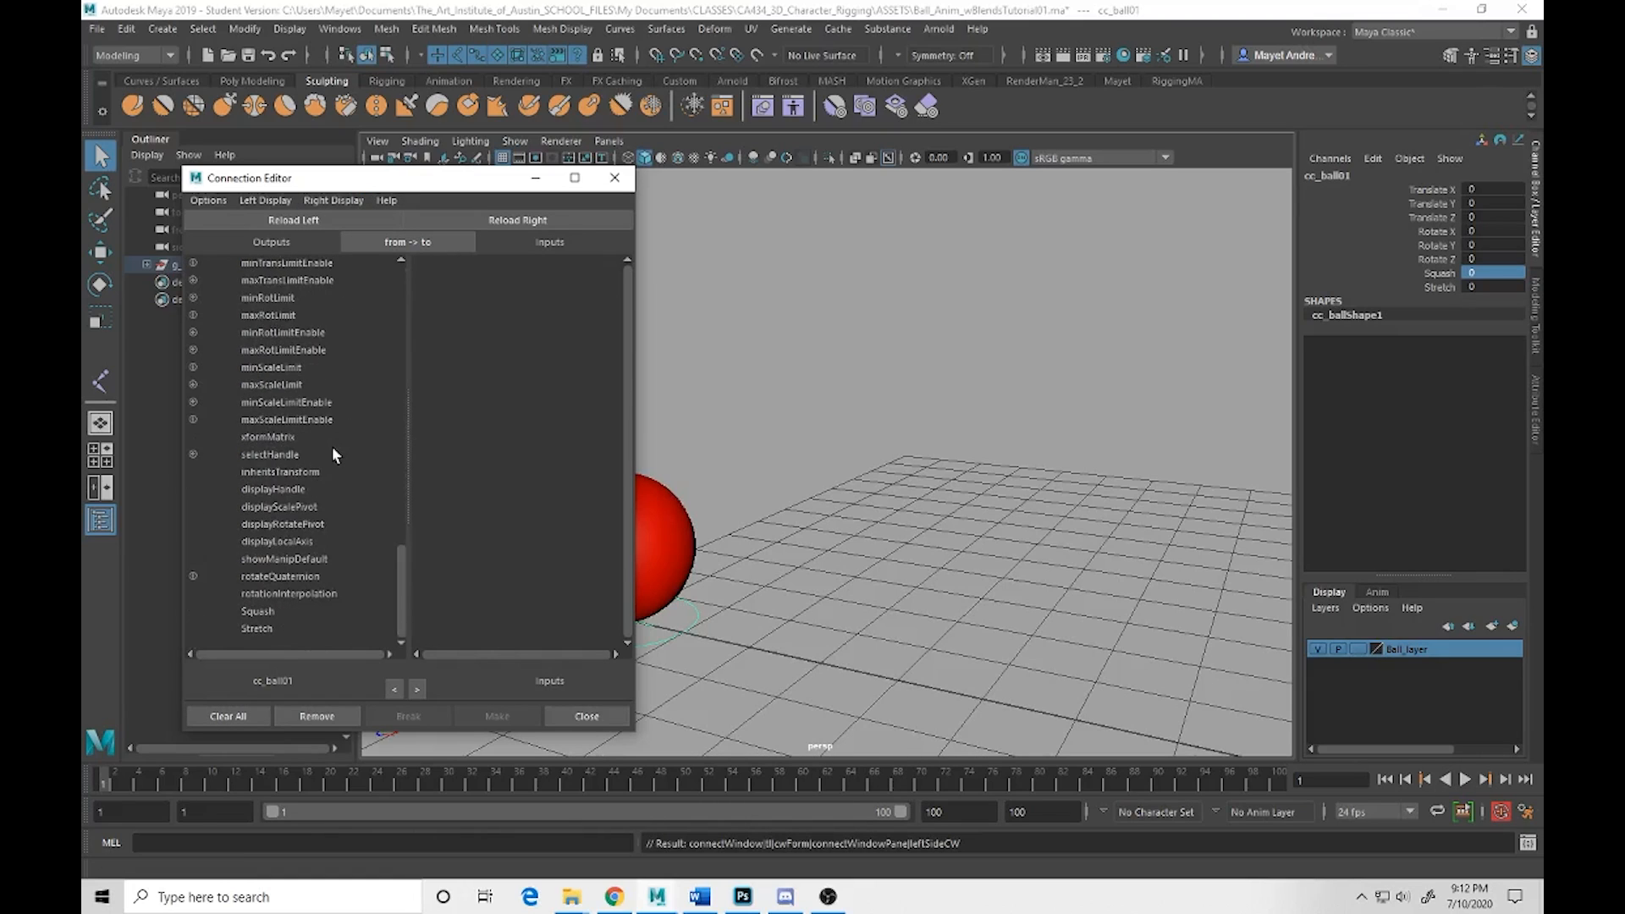
{"action": "scroll", "coordinate": [332, 445], "scroll_direction": "up", "scroll_amount": 4}
{"action": "scroll", "coordinate": [333, 455], "scroll_direction": "up", "scroll_amount": 5}
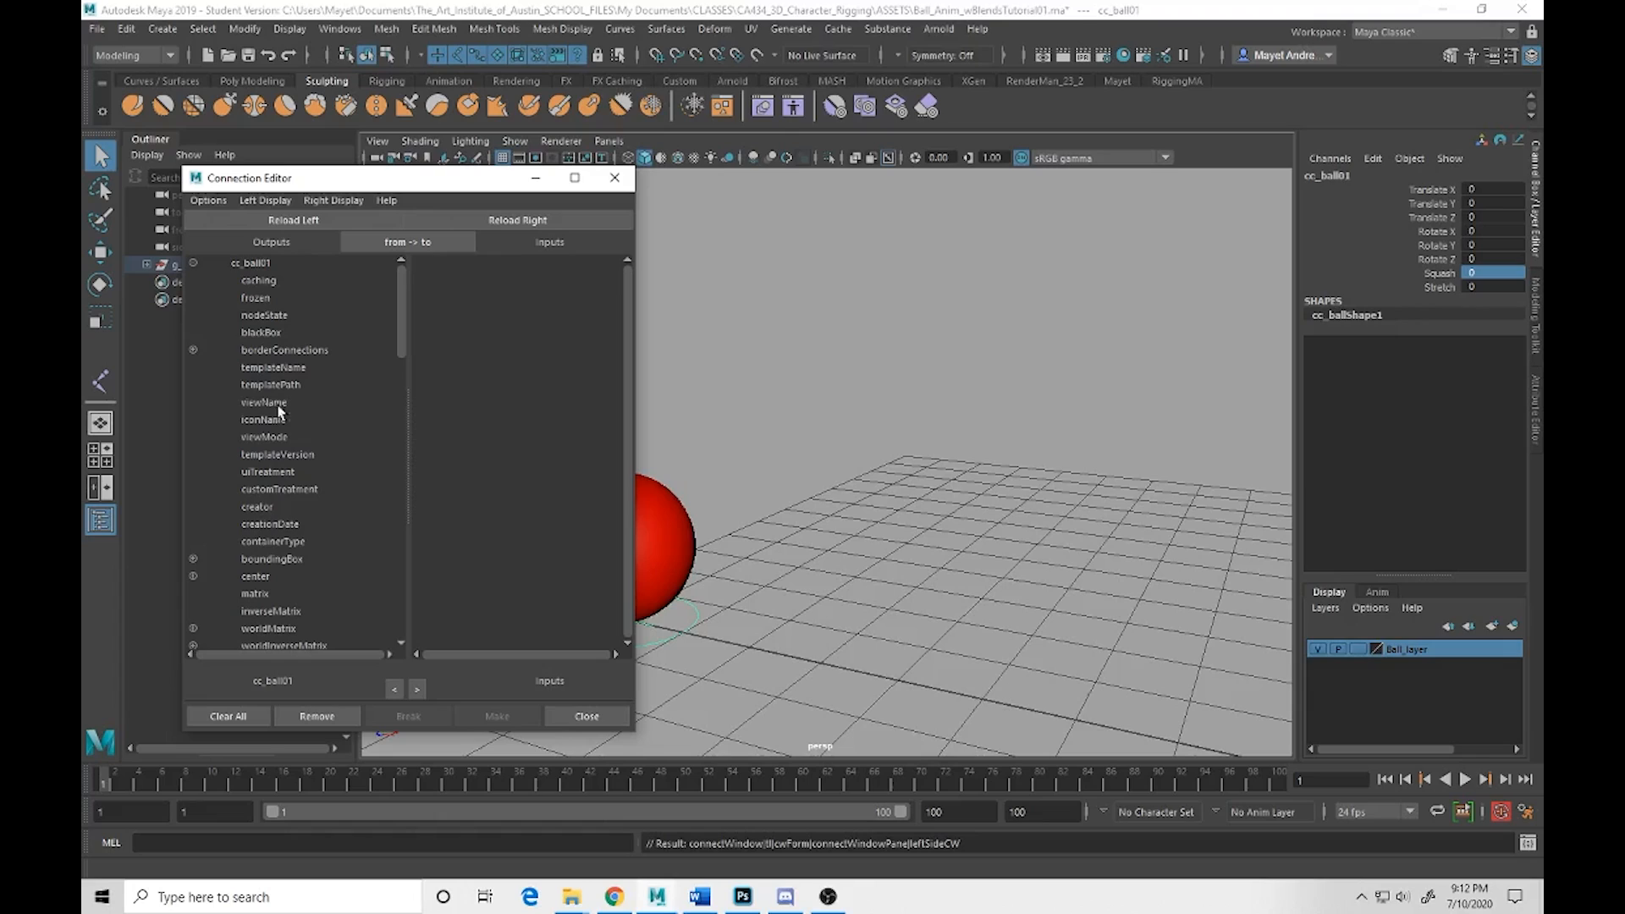
{"action": "left_click", "coordinate": [248, 203]}
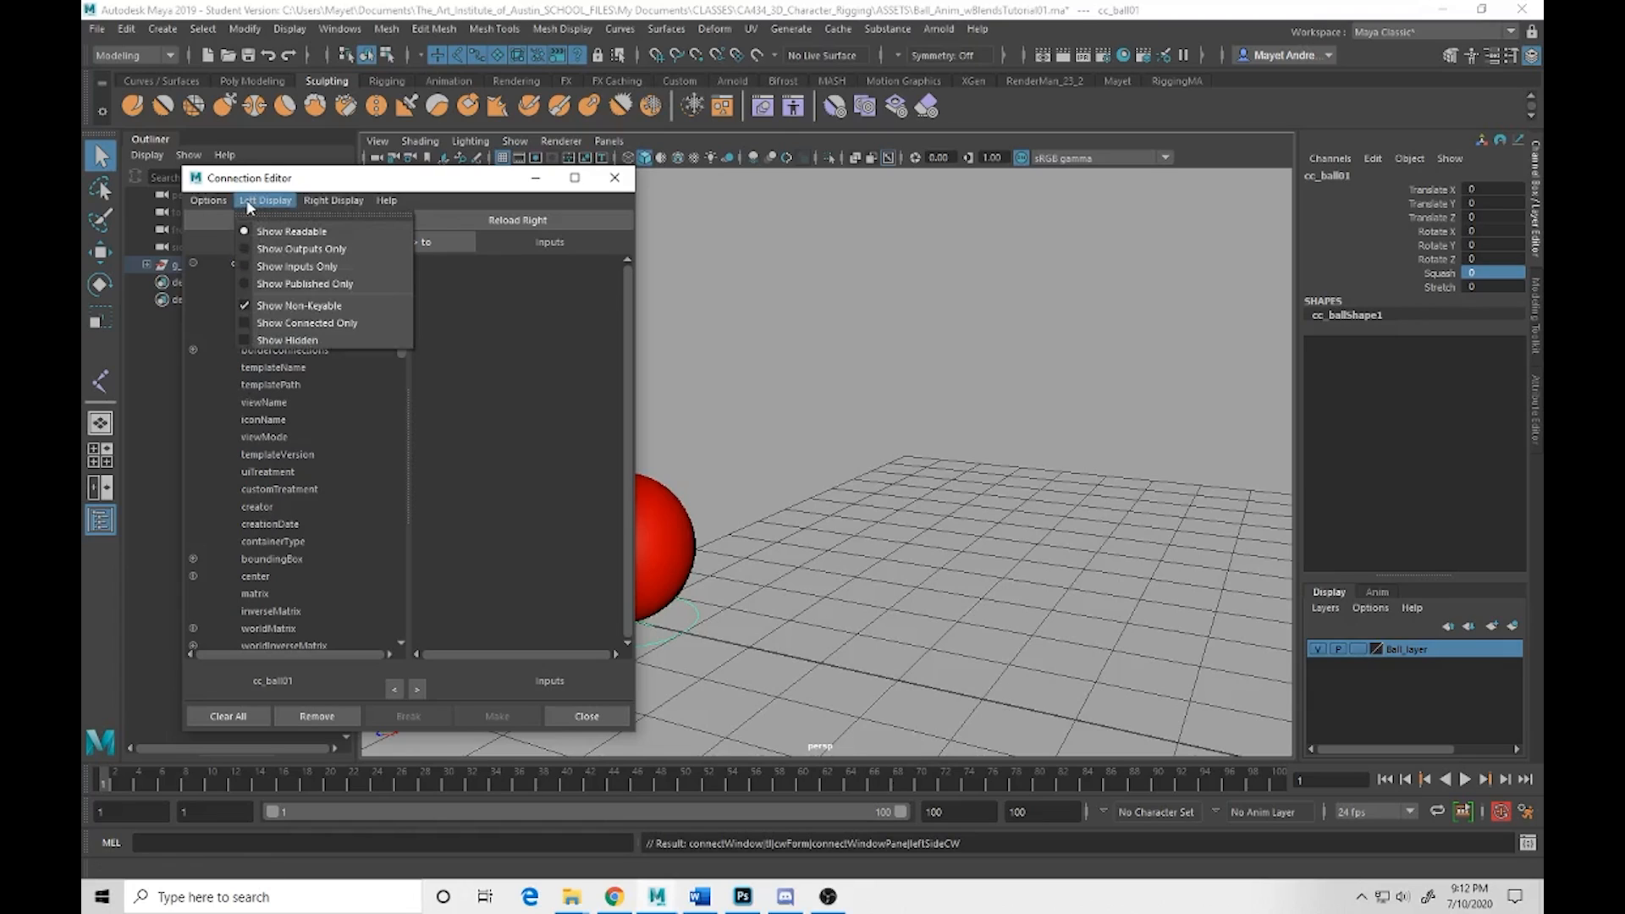
{"action": "left_click", "coordinate": [244, 306]}
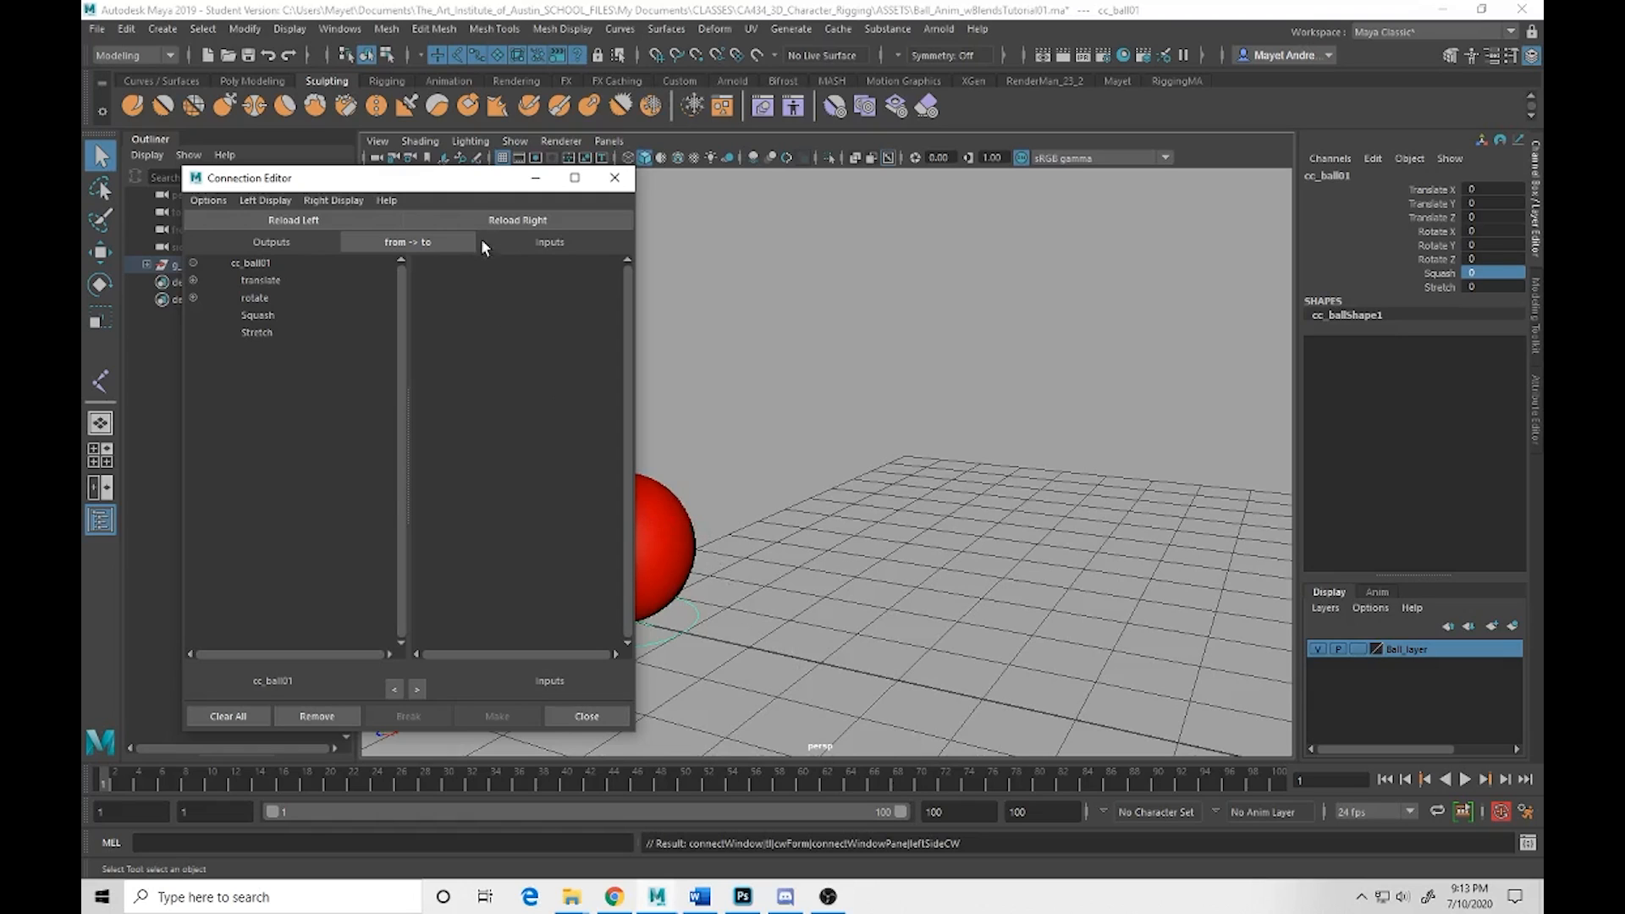
Load the ball's BallBlendShapes node as the Connection Editor's target, hide its non-keyable inputs and expand the weight attribute
{"action": "left_click_drag", "start_coordinate": [481, 178], "coordinate": [1074, 131]}
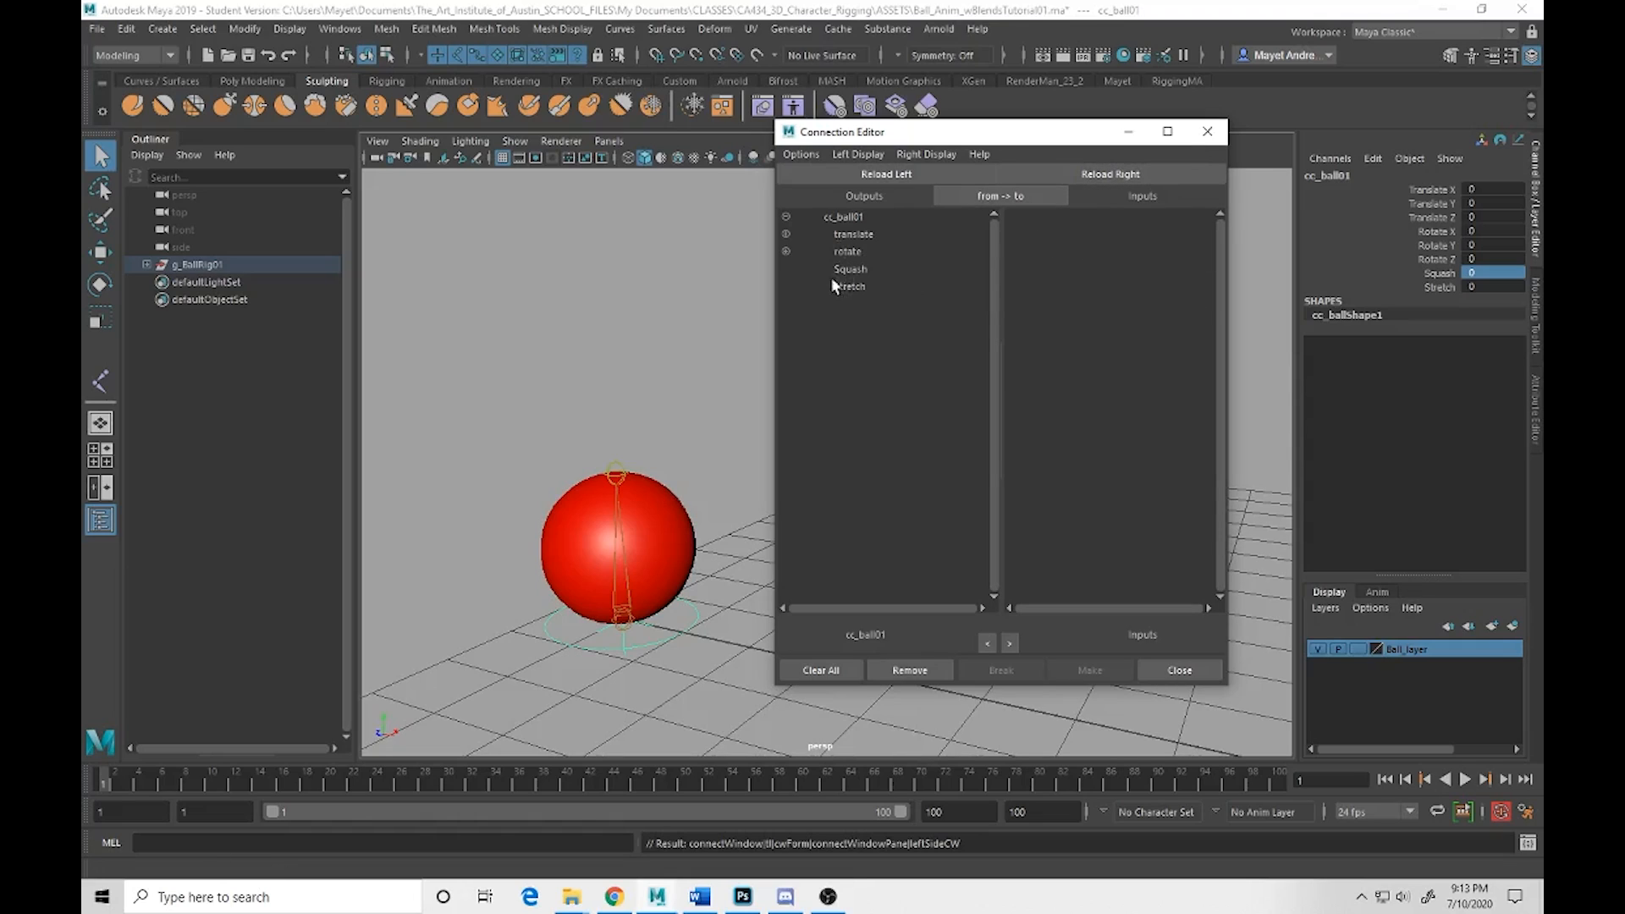
{"action": "left_click", "coordinate": [657, 550]}
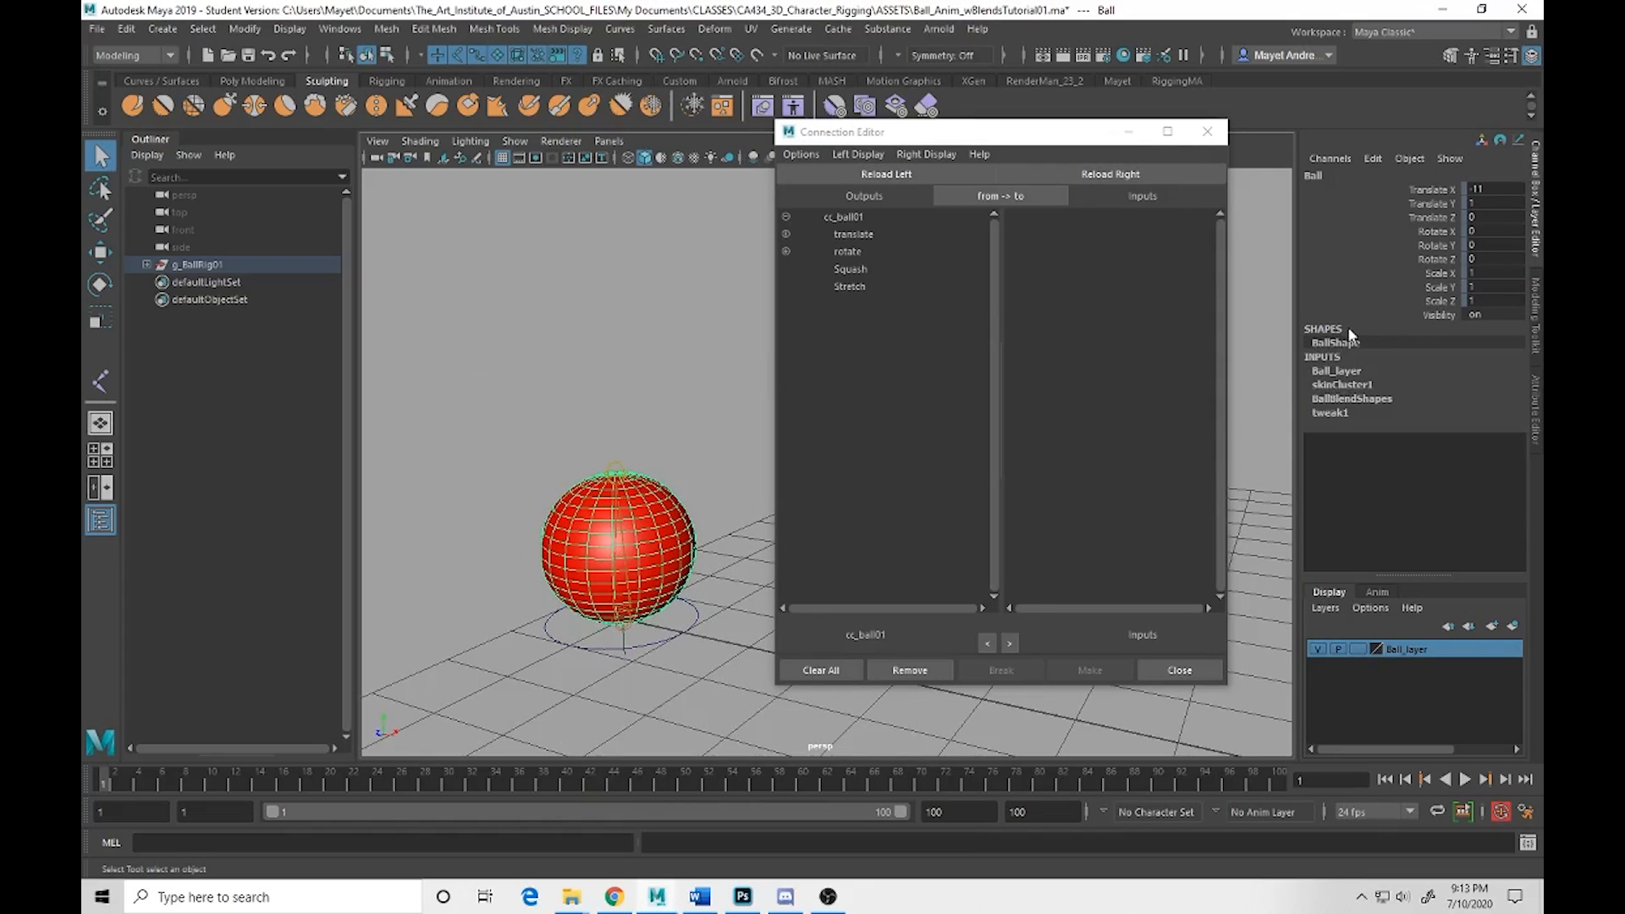
{"action": "left_click", "coordinate": [1331, 401]}
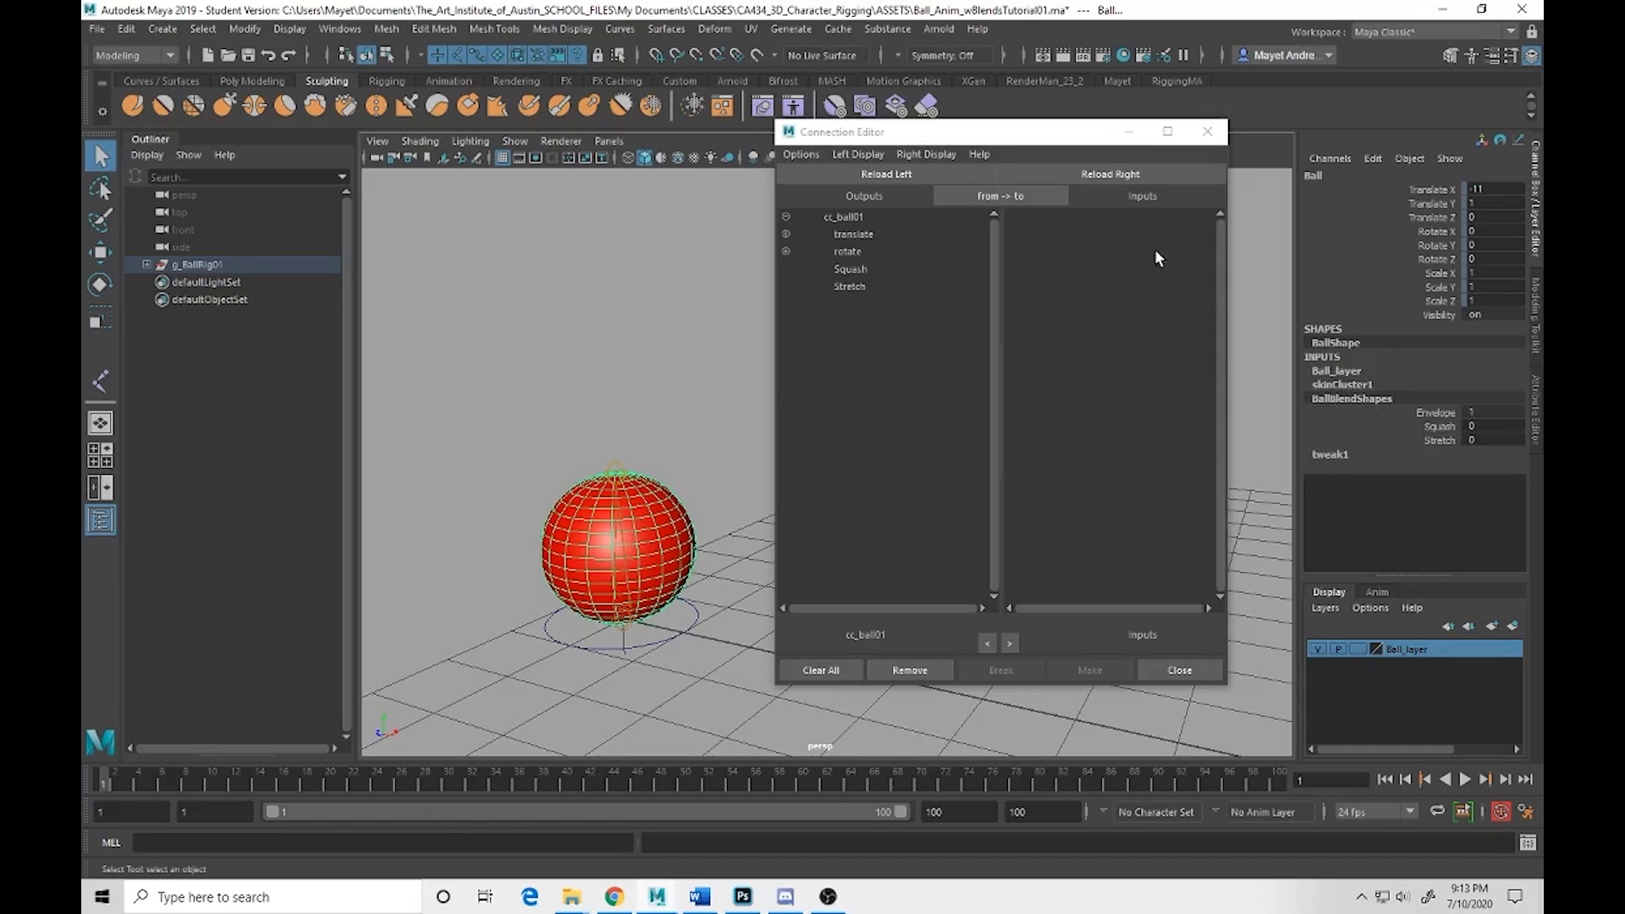
{"action": "left_click", "coordinate": [1111, 175]}
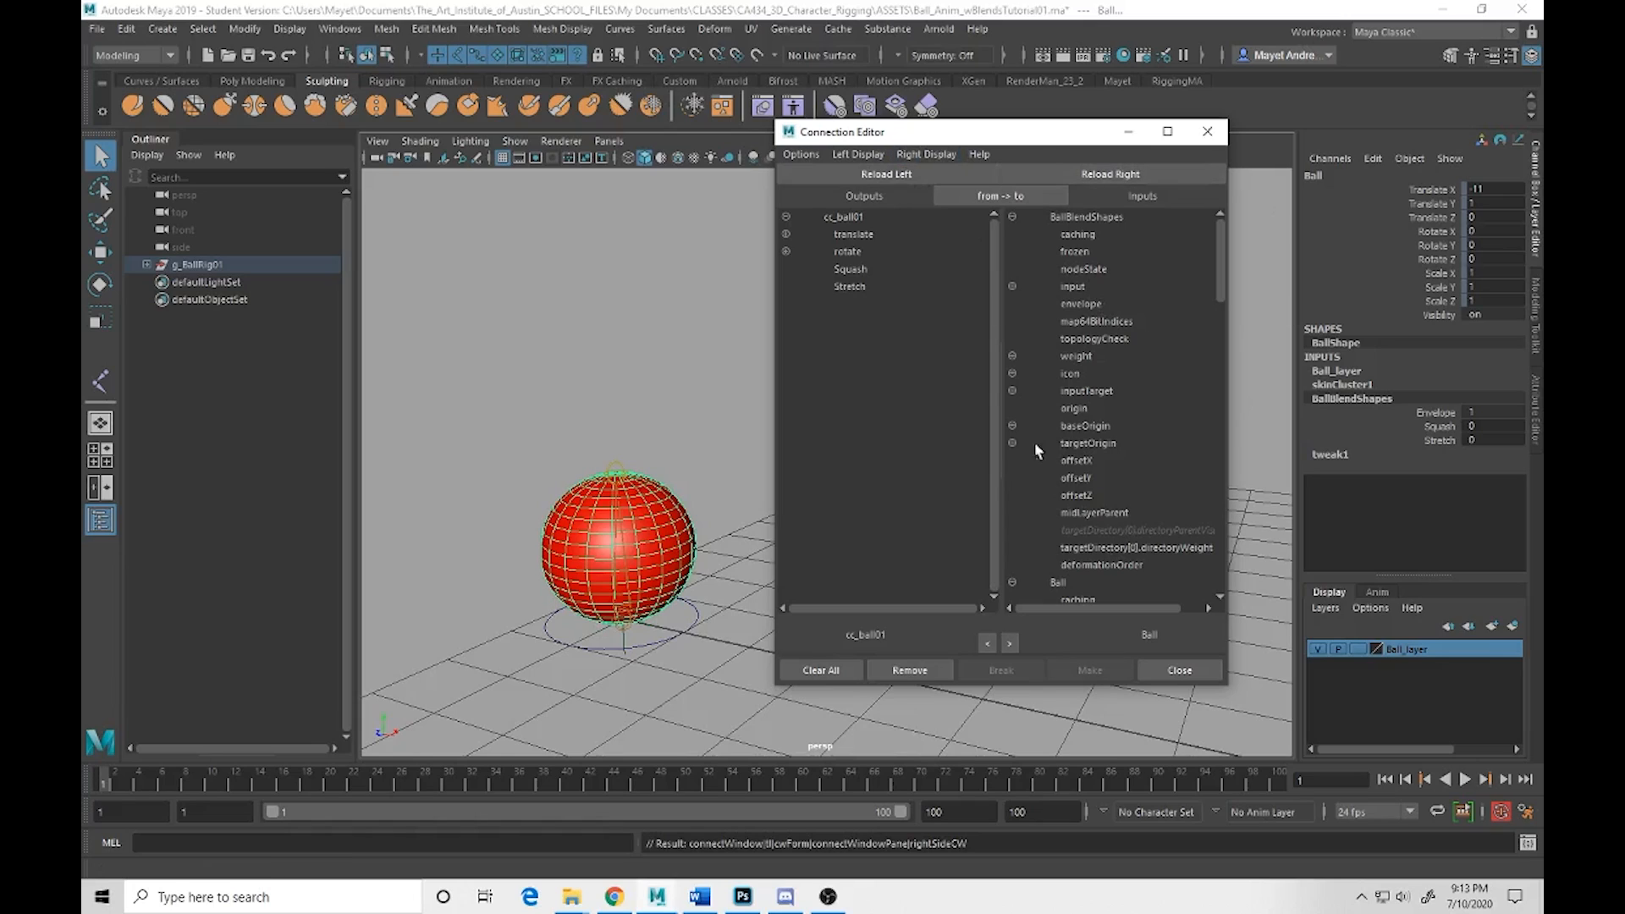
{"action": "left_click", "coordinate": [926, 154]}
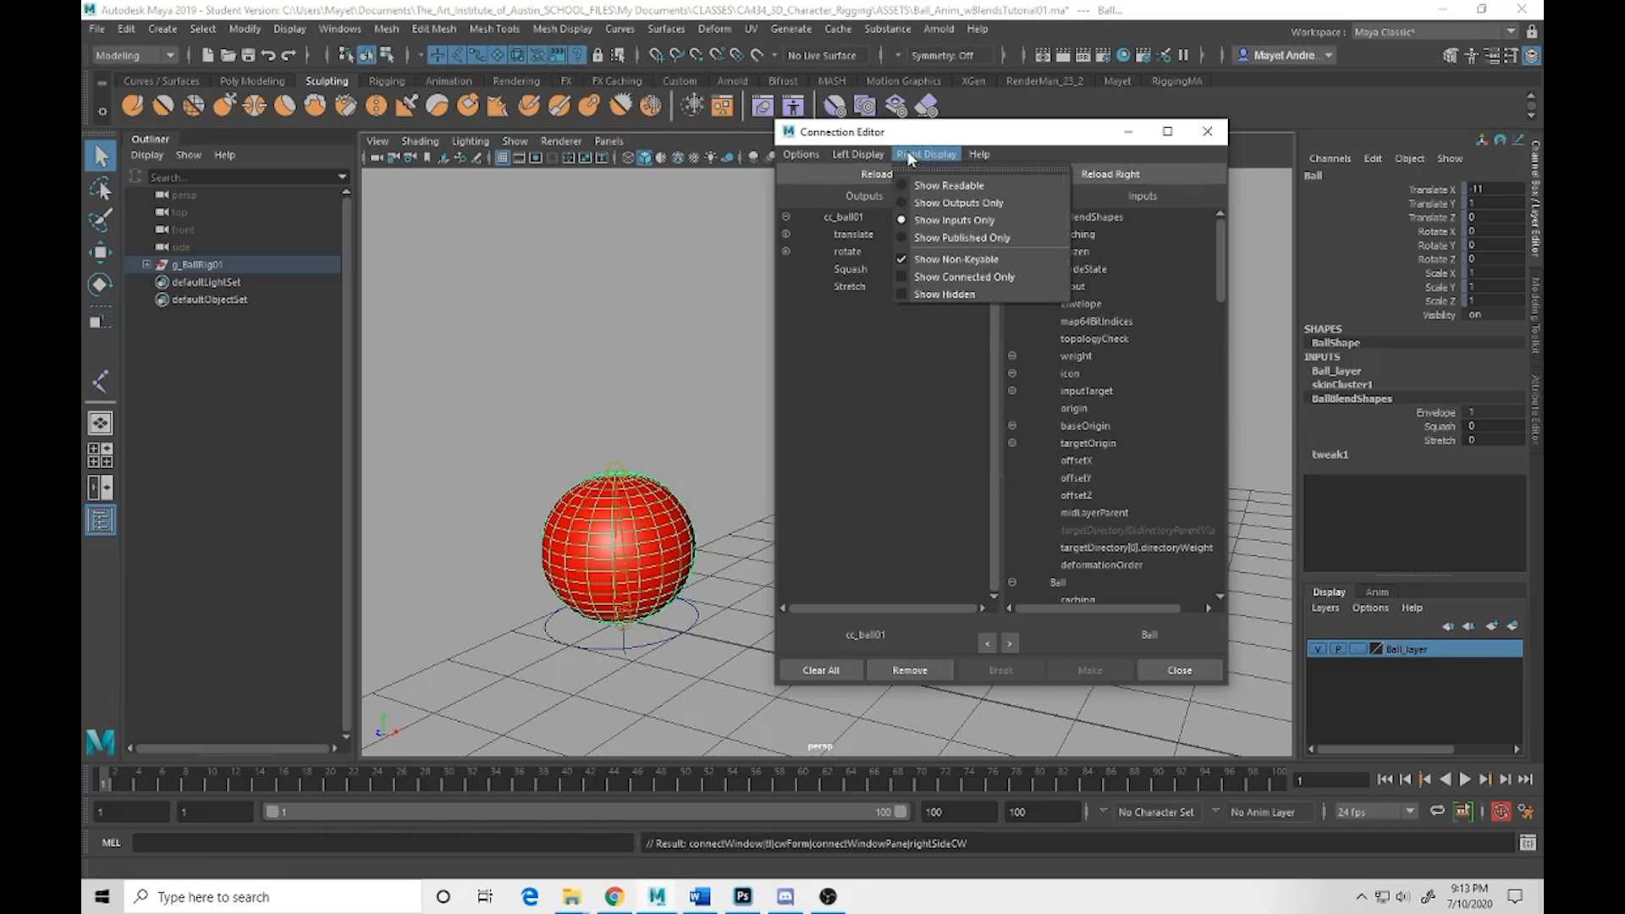
{"action": "left_click", "coordinate": [899, 261]}
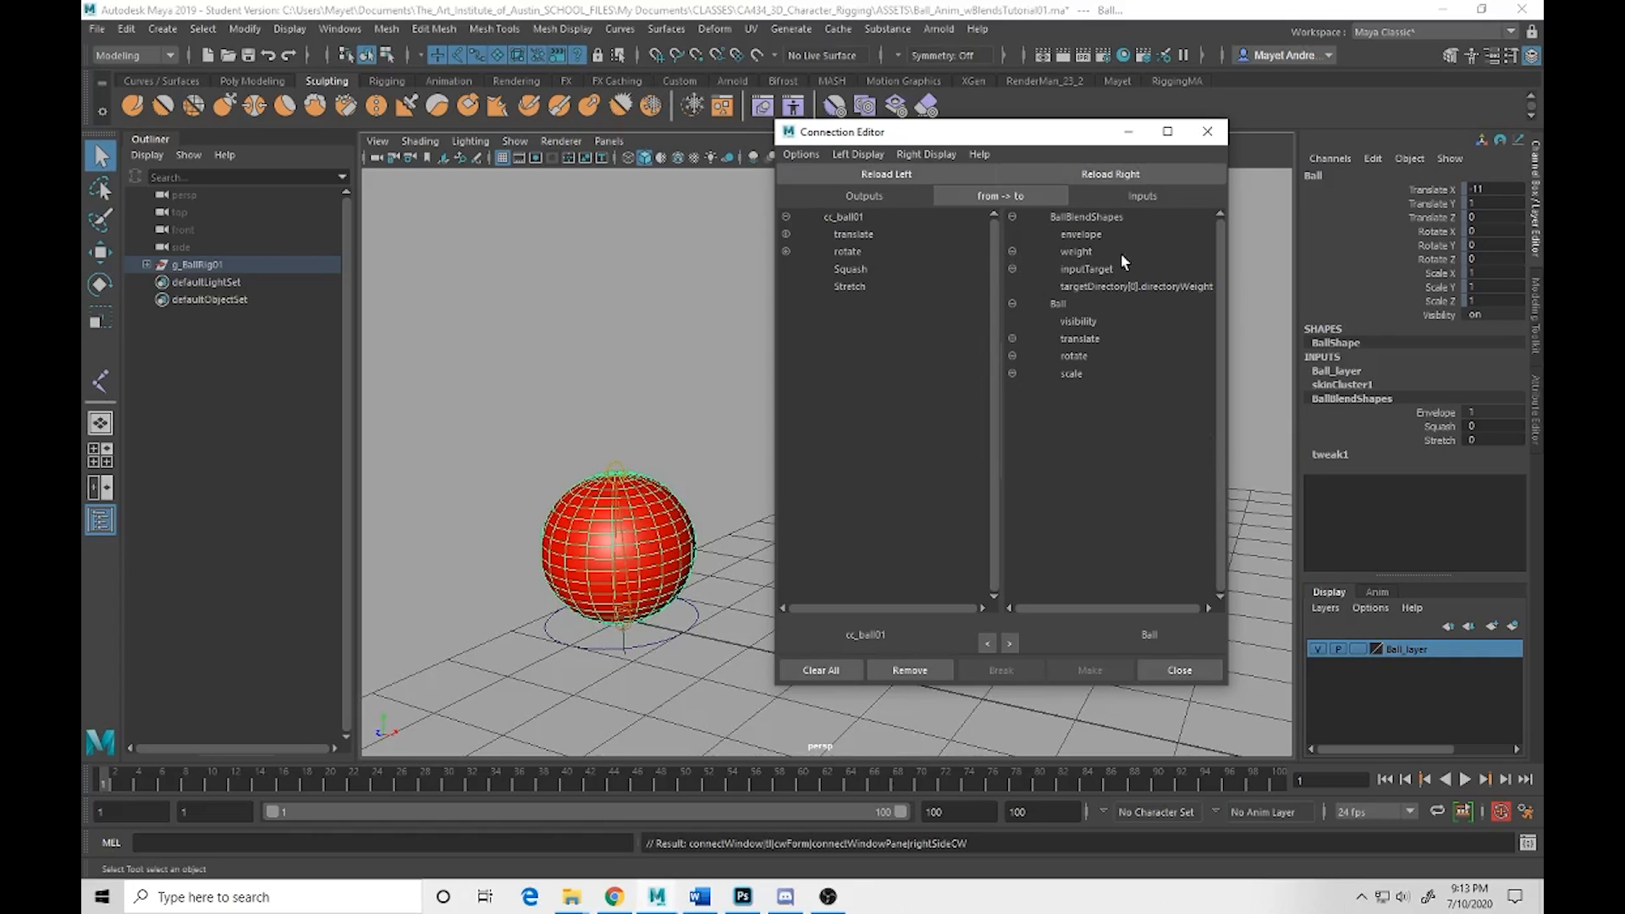
{"action": "left_click", "coordinate": [1012, 253]}
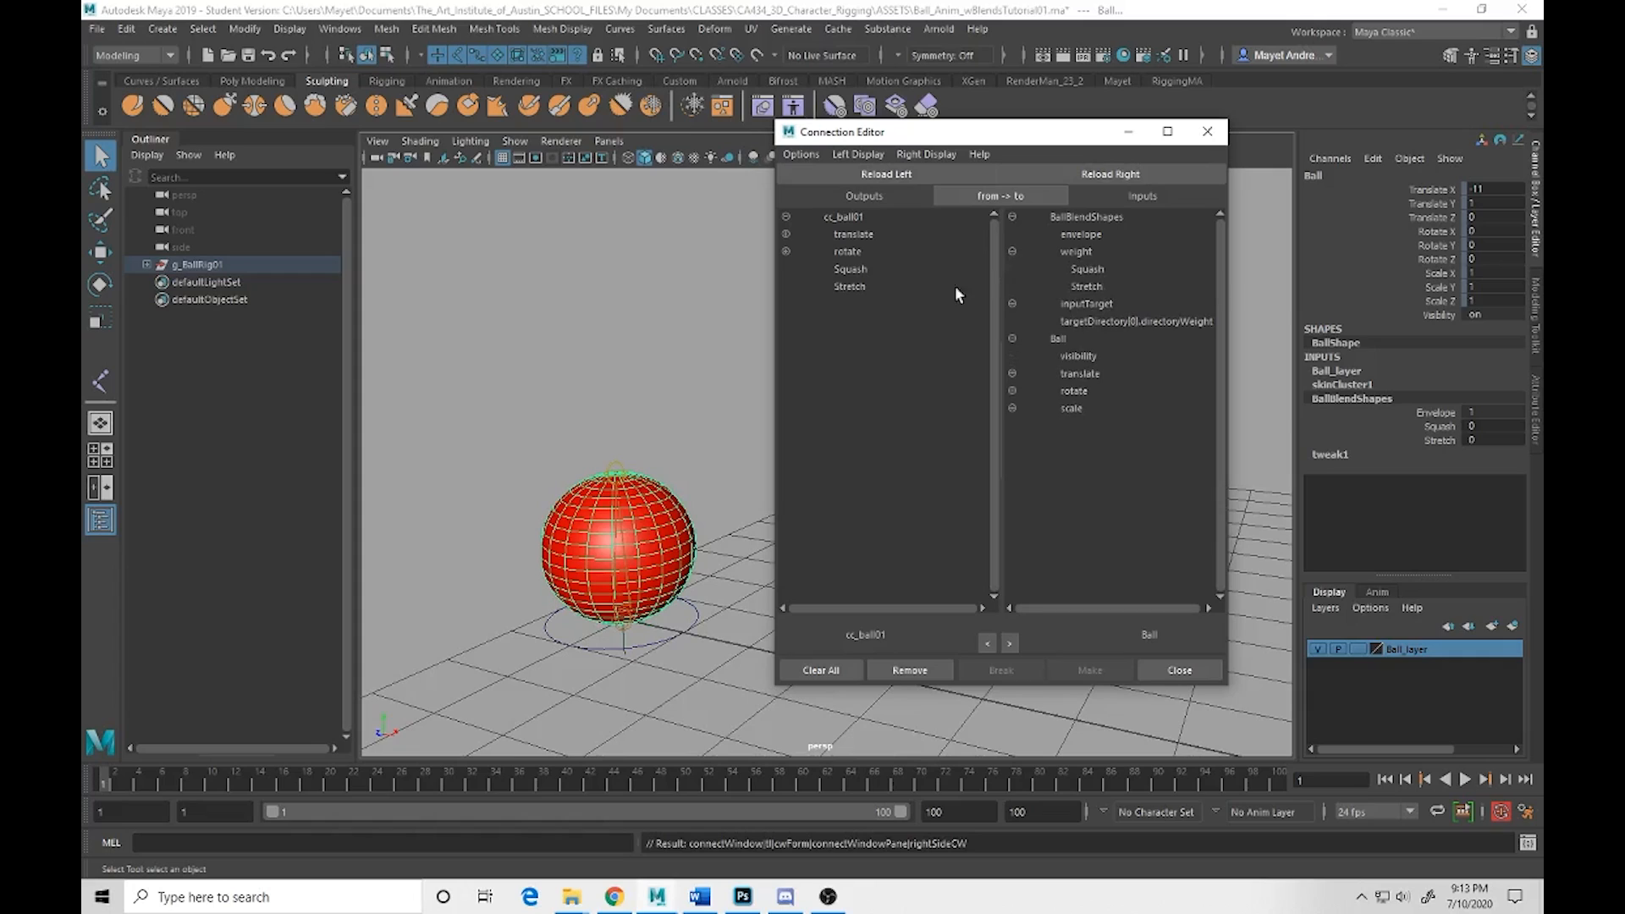
Connect the control curve's Squash and Stretch outputs to the matching BallBlendShapes weights and close the Connection Editor
{"action": "left_click", "coordinate": [847, 270]}
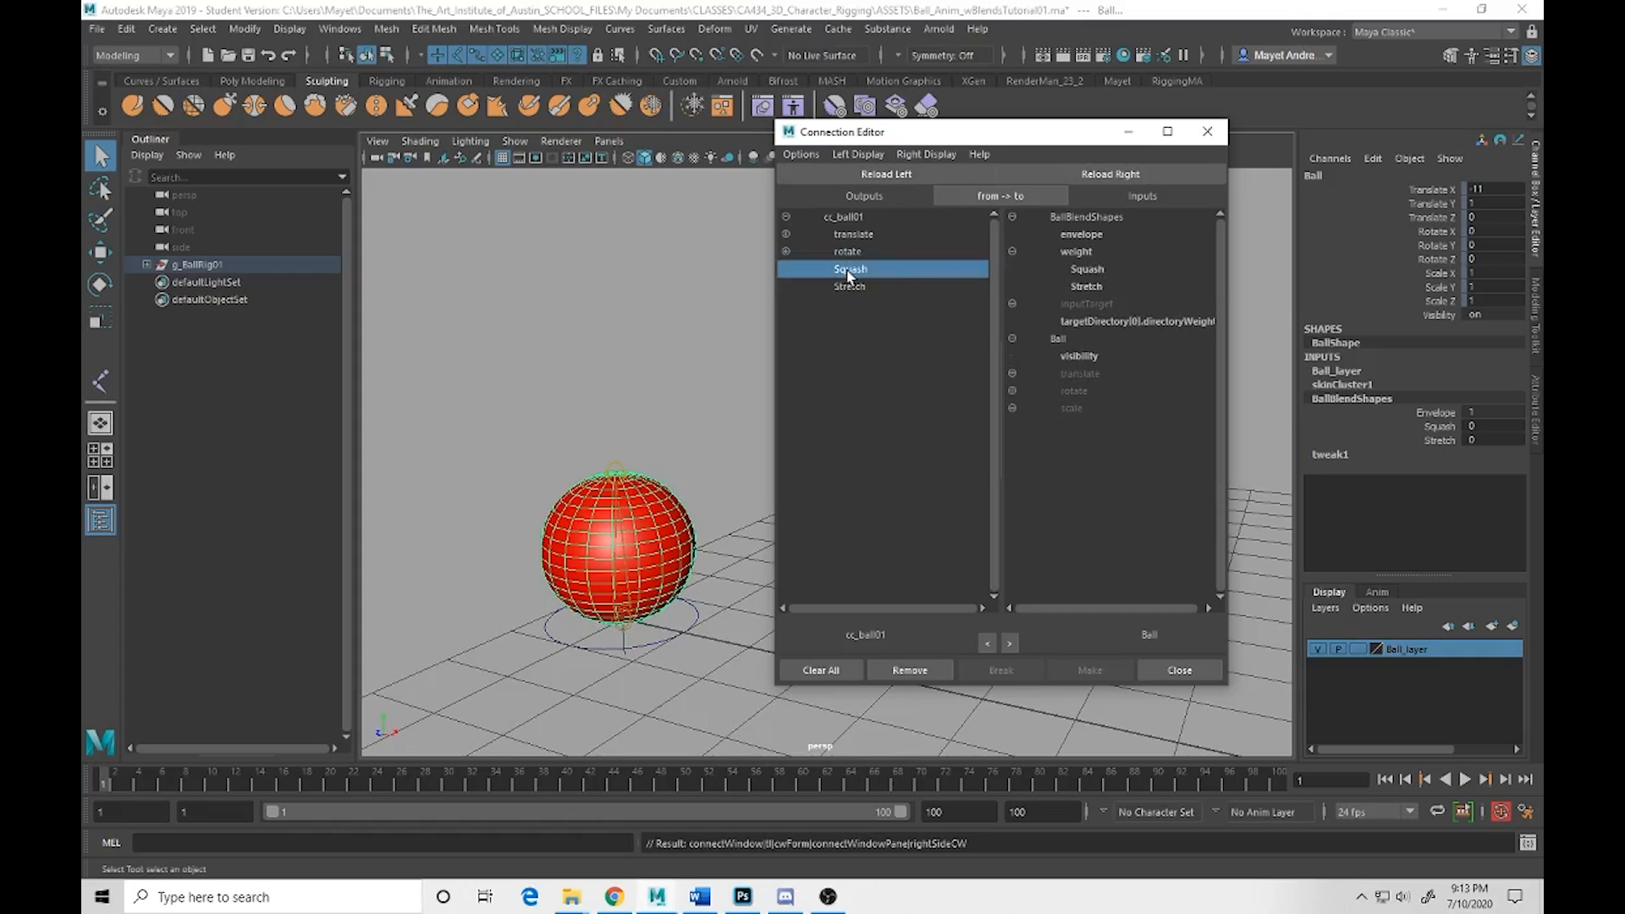
{"action": "left_click", "coordinate": [1091, 271]}
{"action": "left_click", "coordinate": [840, 286]}
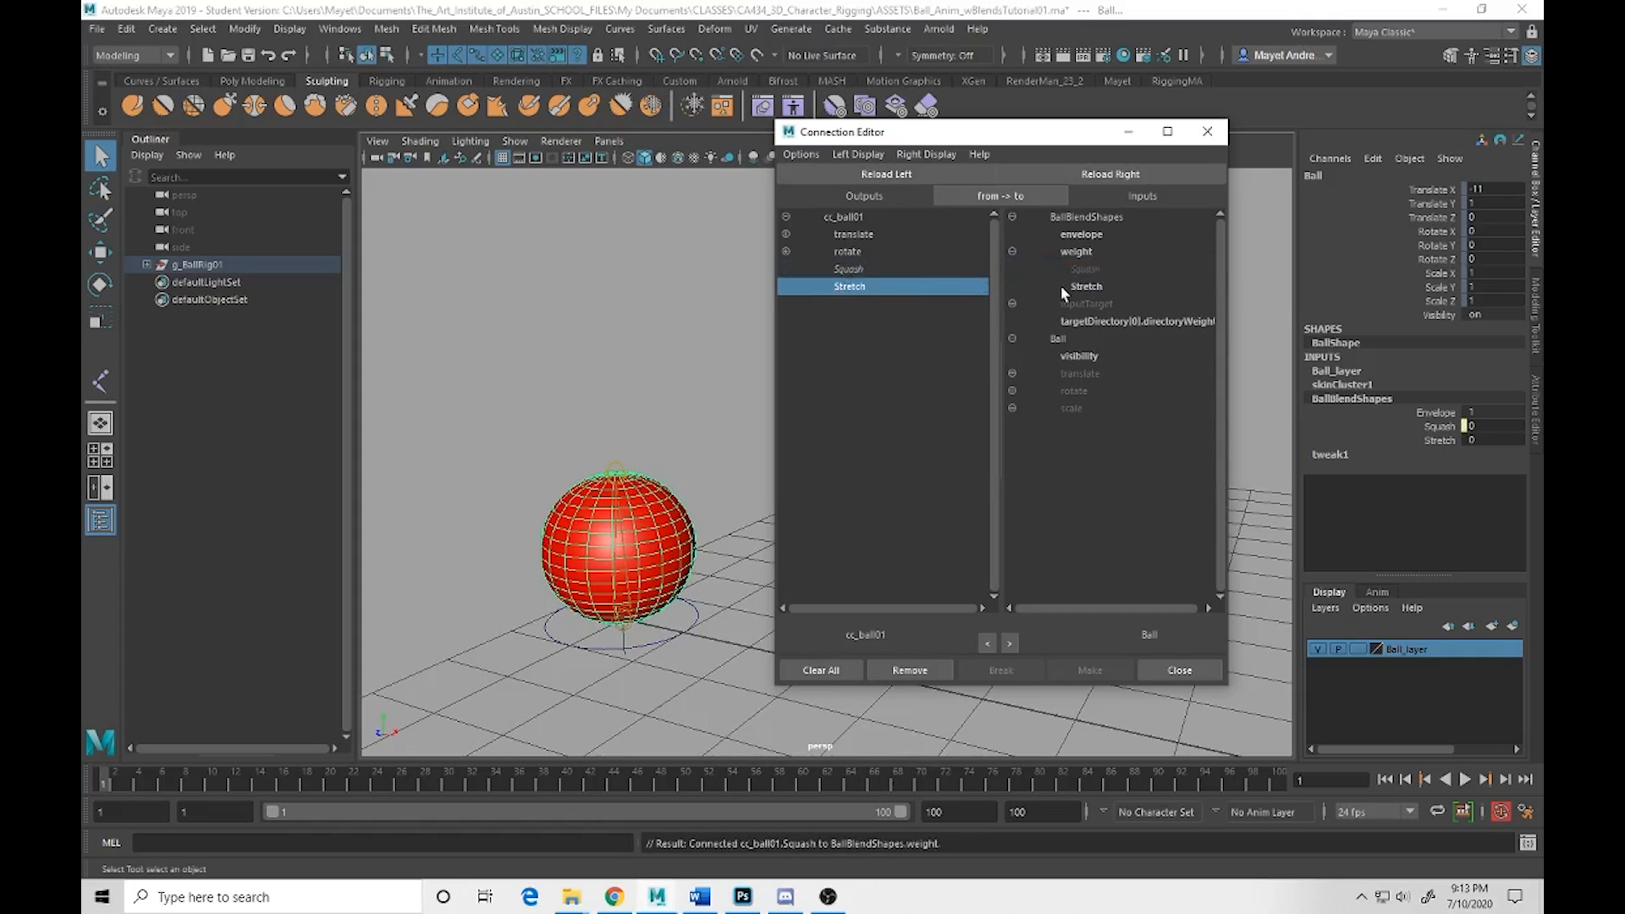
{"action": "left_click", "coordinate": [1074, 288]}
{"action": "left_click", "coordinate": [1190, 671]}
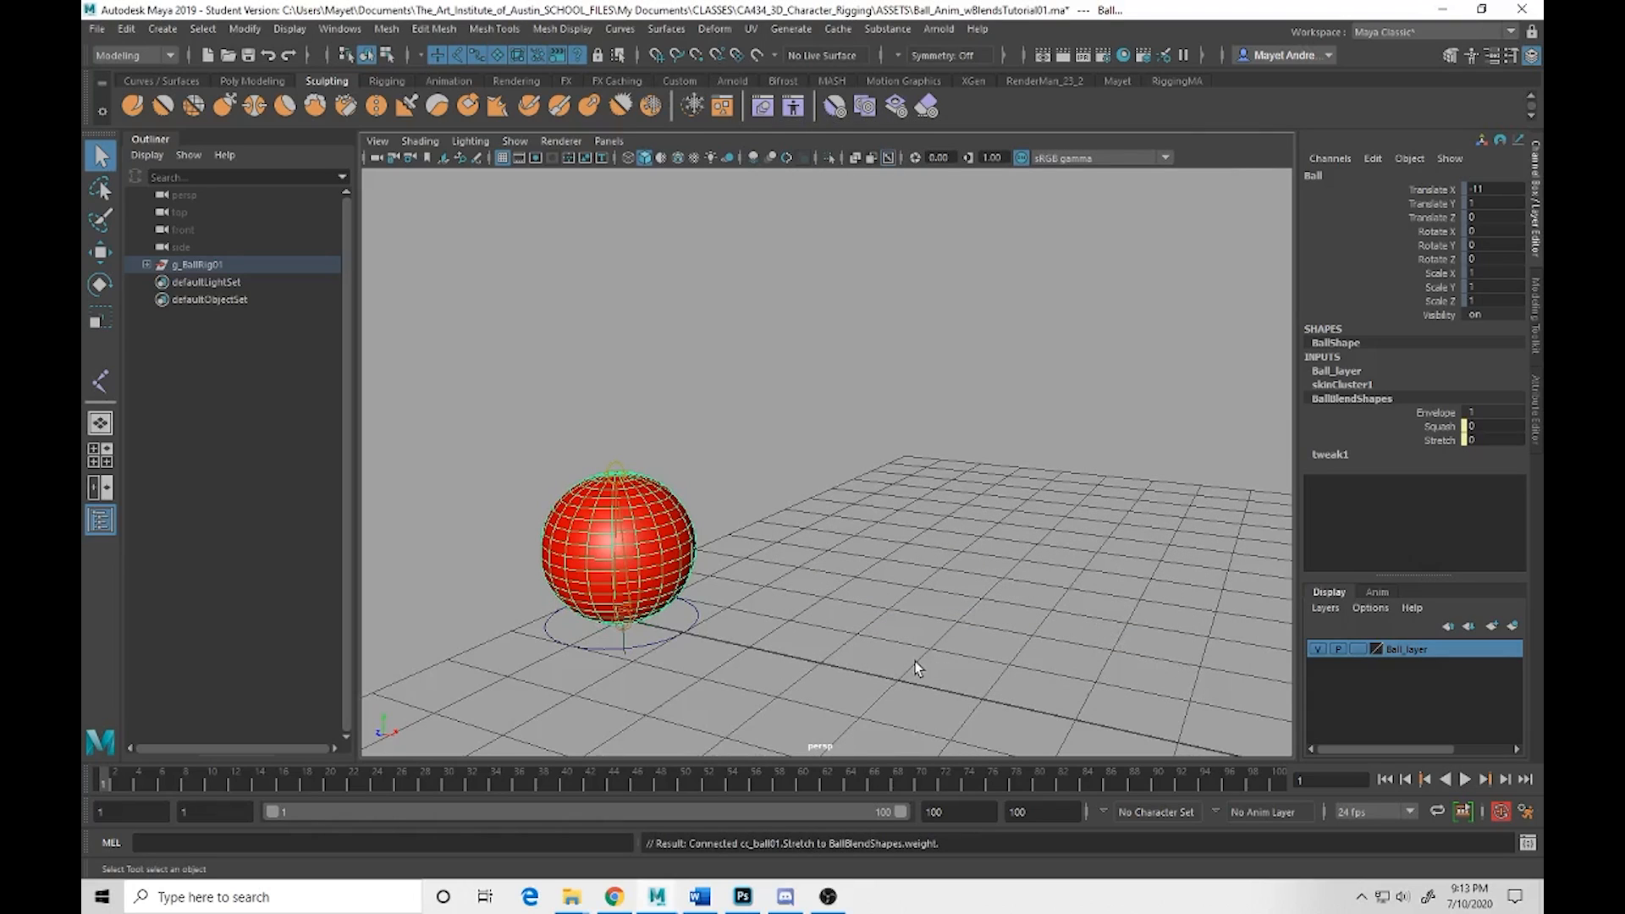
Try out the control curve's Squash attribute with a value of 0.1 and test the connected blend shape attributes
{"action": "left_click_drag", "start_coordinate": [662, 628], "coordinate": [689, 659]}
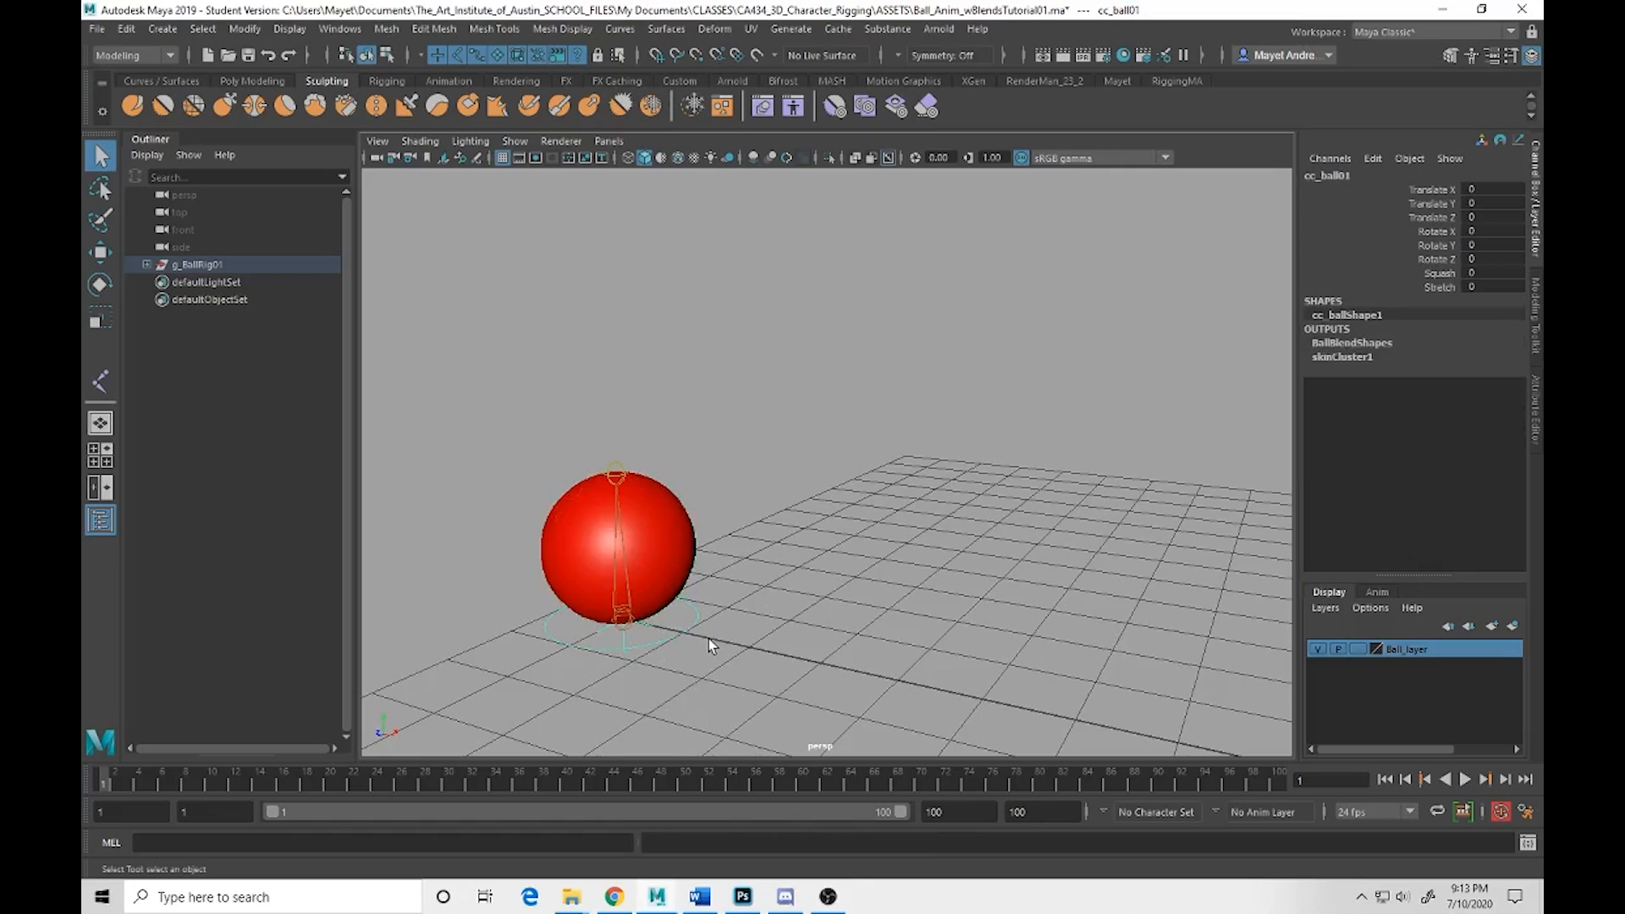
{"action": "left_click", "coordinate": [1474, 274]}
{"action": "type", "text": "0.1"}
{"action": "key", "text": "Return"}
{"action": "mouse_move", "coordinate": [1474, 275]}
{"action": "left_mouse_down", "text": "ctrl"}
{"action": "mouse_move", "coordinate": [1525, 273]}
{"action": "mouse_move", "coordinate": [1469, 272]}
{"action": "mouse_move", "coordinate": [1522, 273]}
{"action": "mouse_move", "coordinate": [1470, 273]}
{"action": "mouse_move", "coordinate": [1525, 287]}
{"action": "mouse_move", "coordinate": [1470, 287]}
{"action": "left_mouse_up", "text": "ctrl"}
Frame the ball with the ground grid in a side-on view and key all the control curve's channels at frame 1
{"action": "mouse_move", "coordinate": [932, 536]}
{"action": "left_mouse_down", "text": "alt"}
{"action": "mouse_move", "coordinate": [987, 524]}
{"action": "mouse_move", "coordinate": [968, 588]}
{"action": "mouse_move", "coordinate": [1008, 555]}
{"action": "mouse_move", "coordinate": [948, 496]}
{"action": "mouse_move", "coordinate": [905, 520]}
{"action": "left_mouse_up", "text": "alt"}
{"action": "left_click_drag", "start_coordinate": [737, 602], "coordinate": [846, 637], "text": "alt"}
{"action": "right_click_drag", "start_coordinate": [846, 637], "coordinate": [860, 585], "text": "alt"}
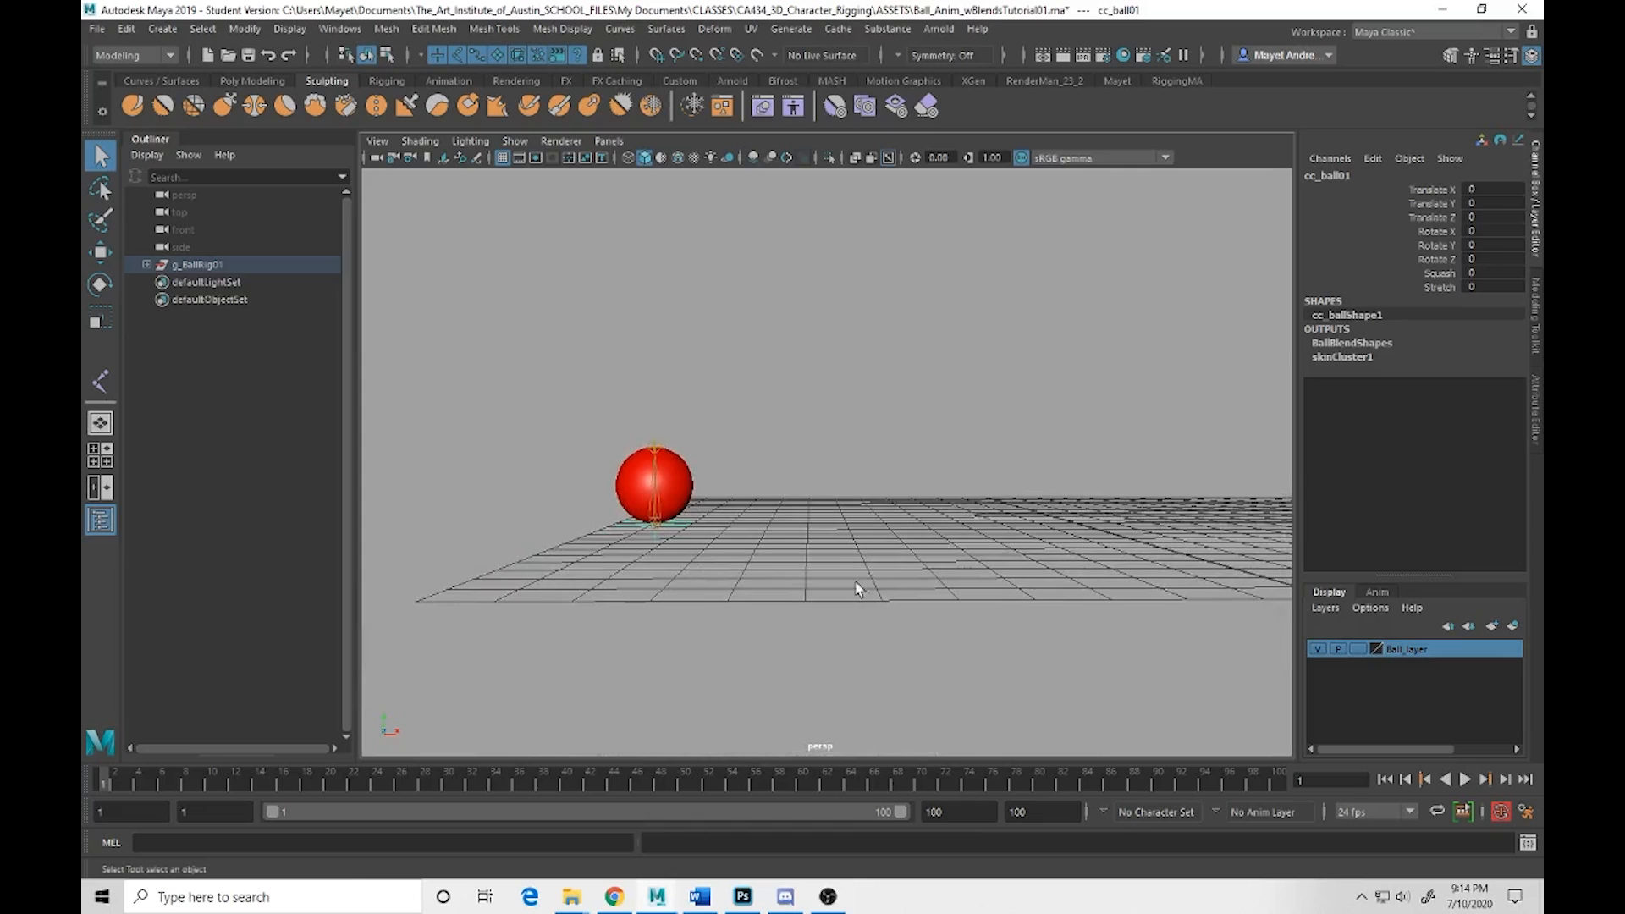
{"action": "middle_click_drag", "start_coordinate": [860, 585], "coordinate": [798, 628], "text": "alt"}
{"action": "left_click_drag", "start_coordinate": [799, 627], "coordinate": [747, 602], "text": "alt"}
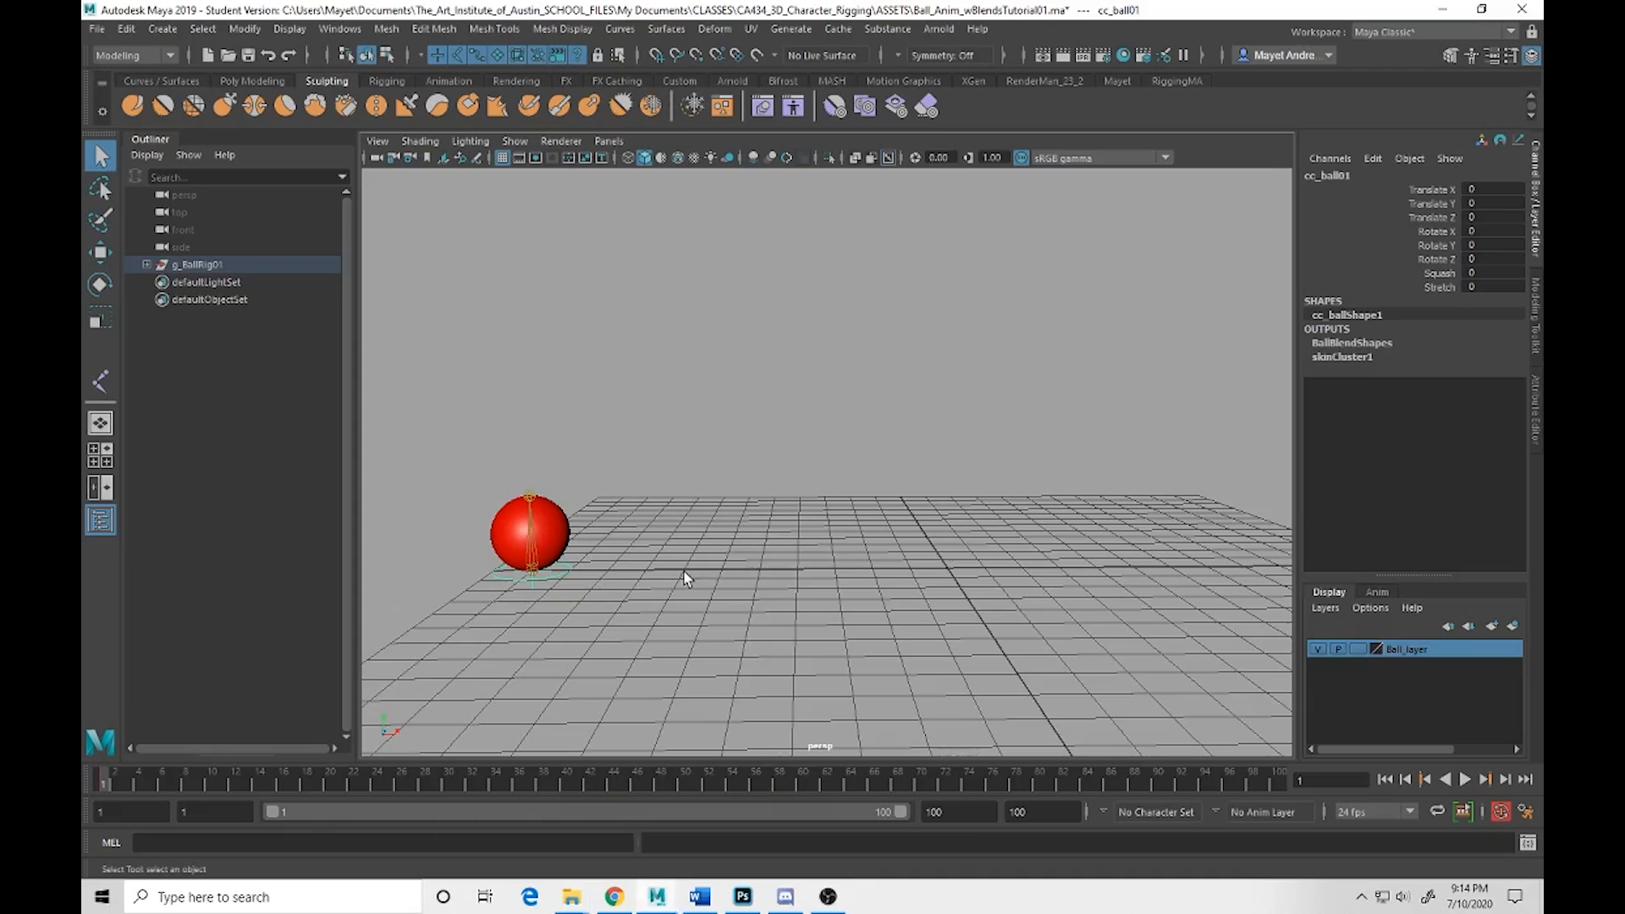
{"action": "key", "text": "s"}
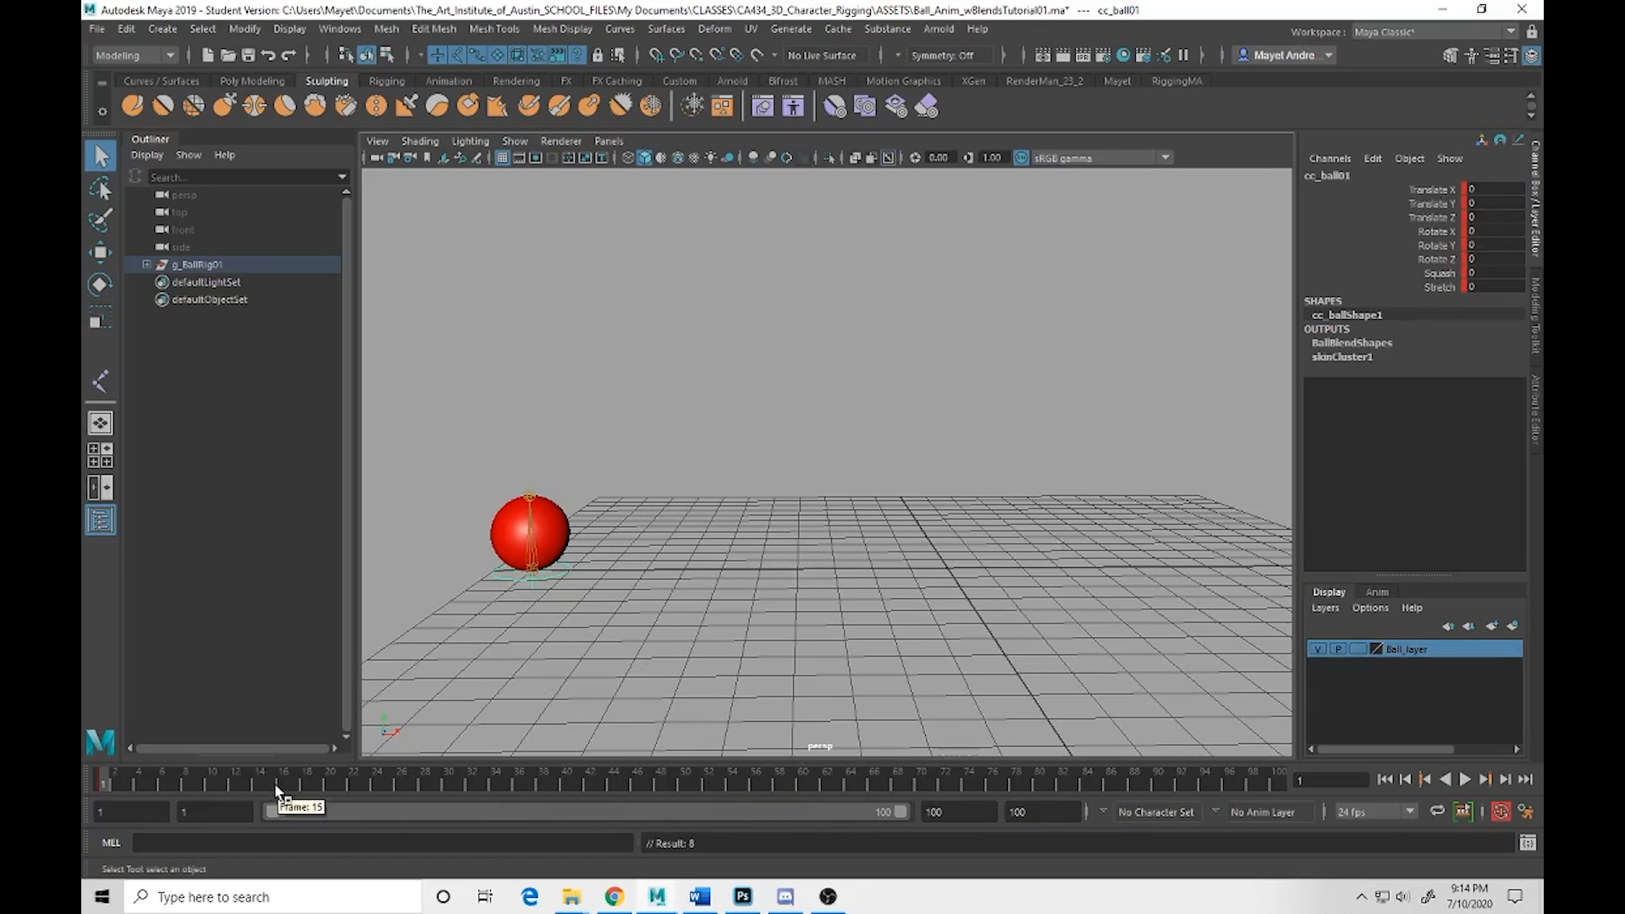
At frame 100, move the control curve about 24 units along X to the far side of the grid
{"action": "left_click_drag", "start_coordinate": [278, 794], "coordinate": [1310, 784]}
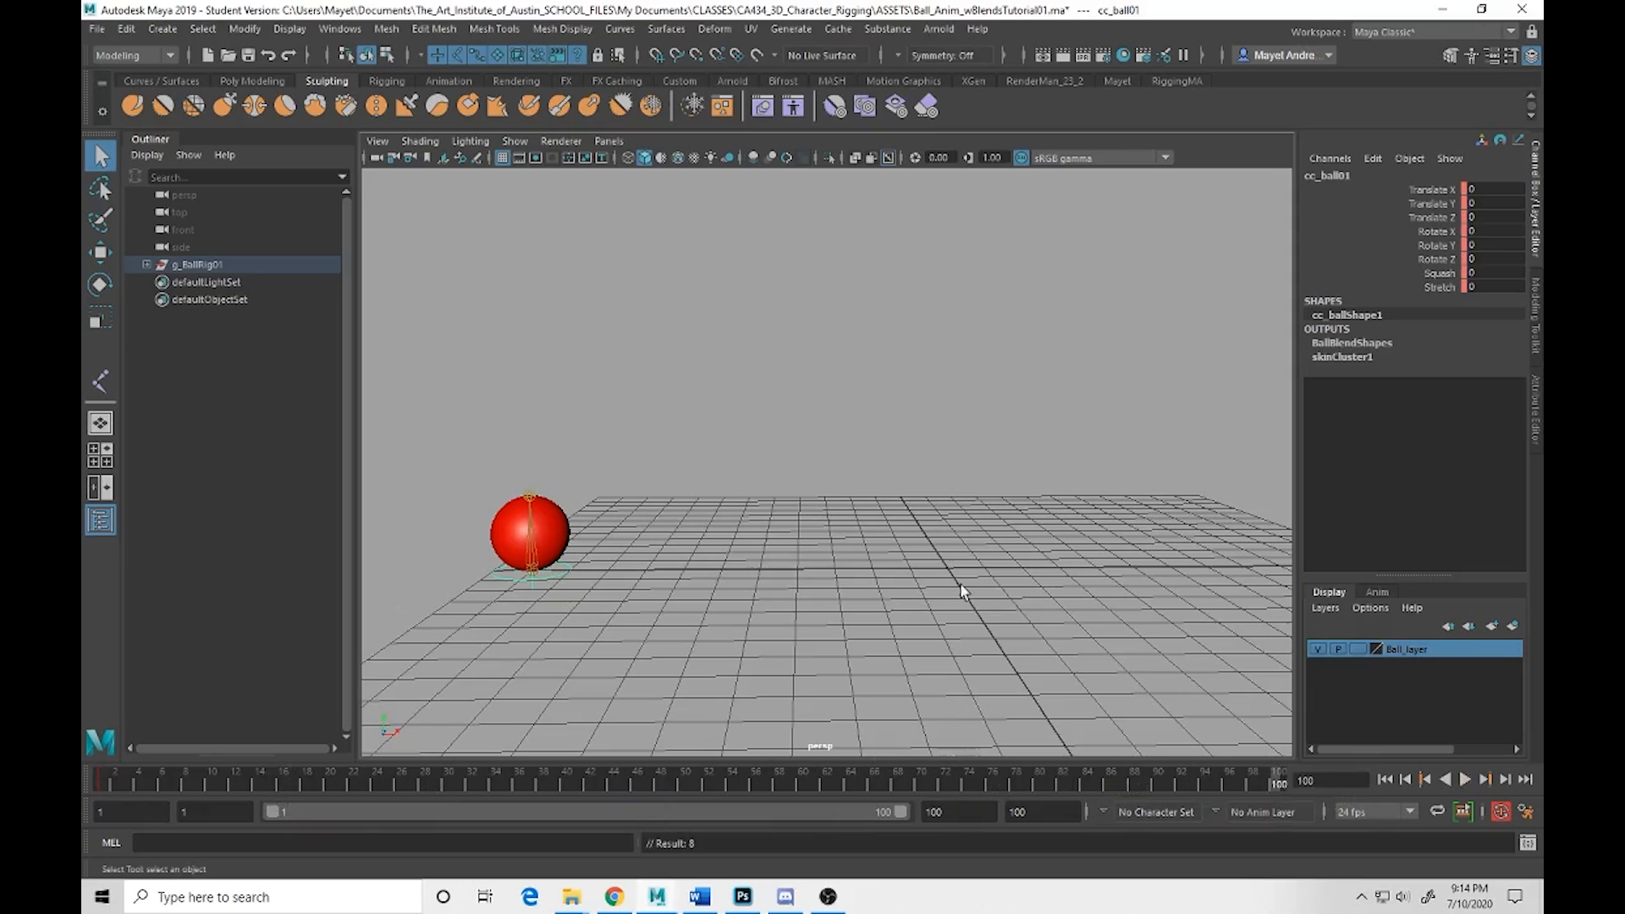
{"action": "middle_click_drag", "start_coordinate": [1132, 536], "coordinate": [1027, 508], "text": "alt"}
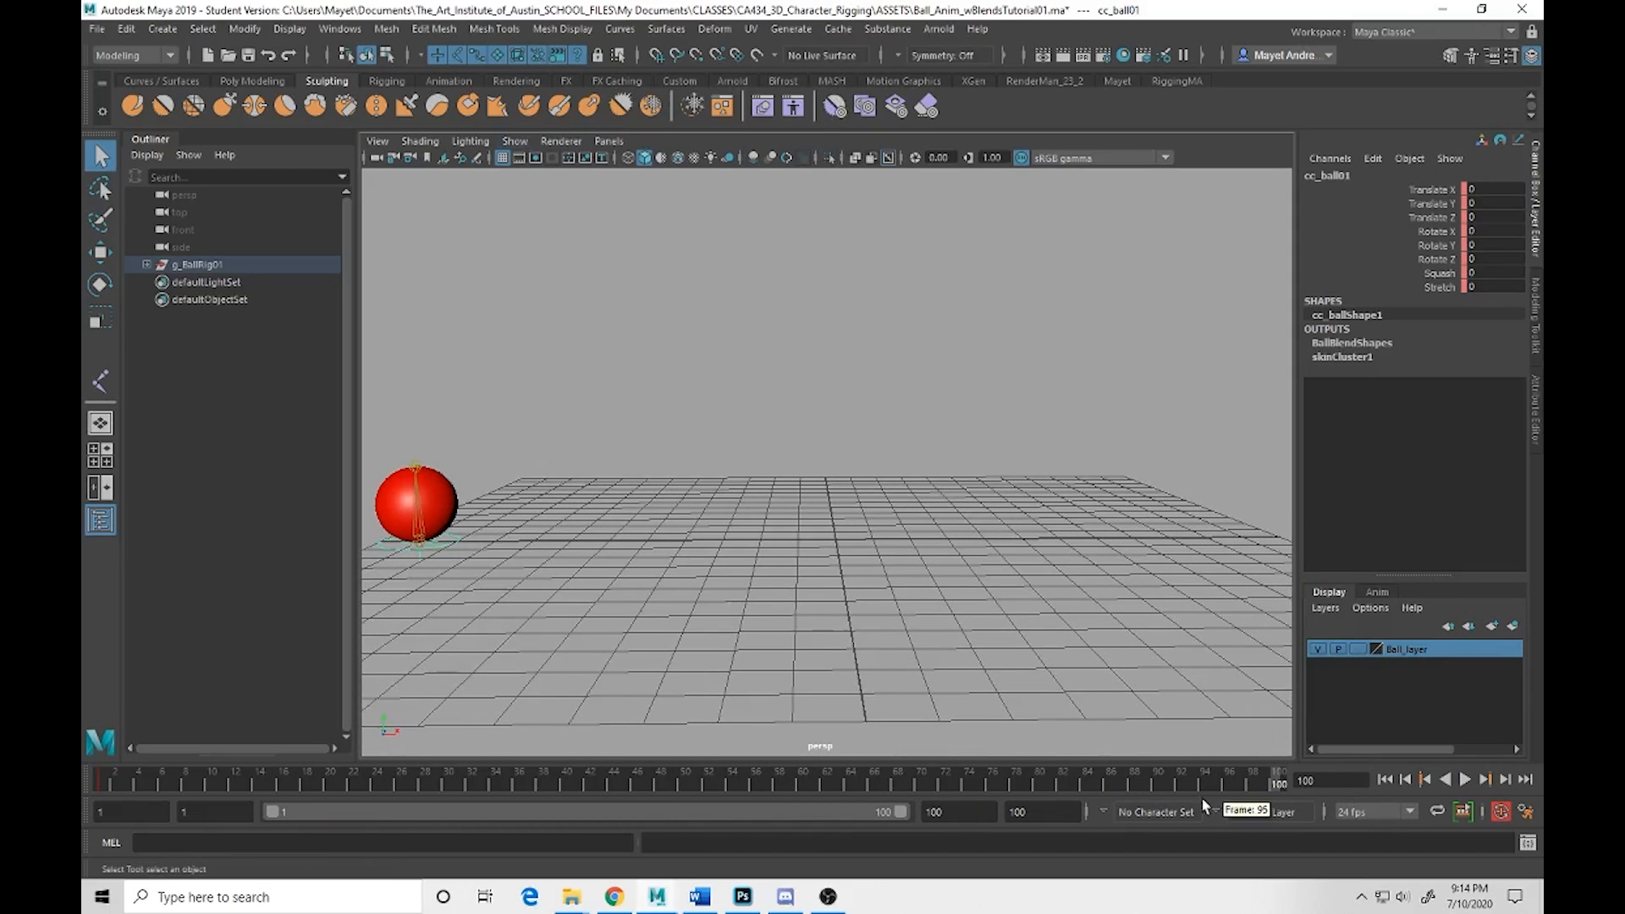
{"action": "key", "text": "w"}
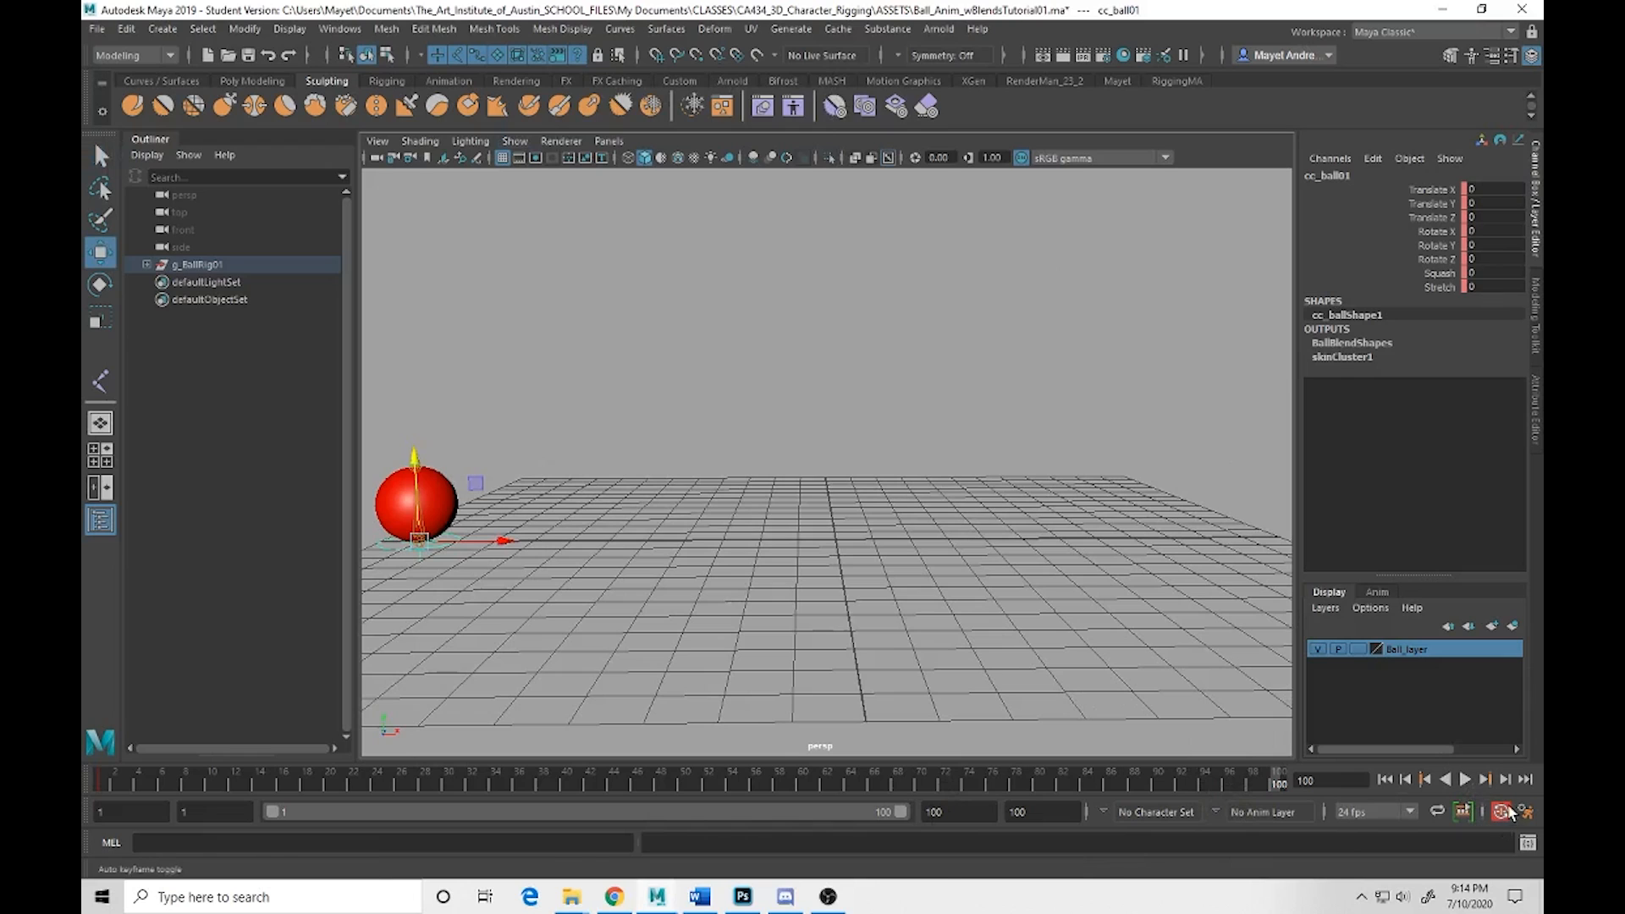
{"action": "left_click_drag", "start_coordinate": [493, 548], "coordinate": [1304, 566]}
{"action": "right_click_drag", "start_coordinate": [1012, 591], "coordinate": [891, 548], "text": "alt"}
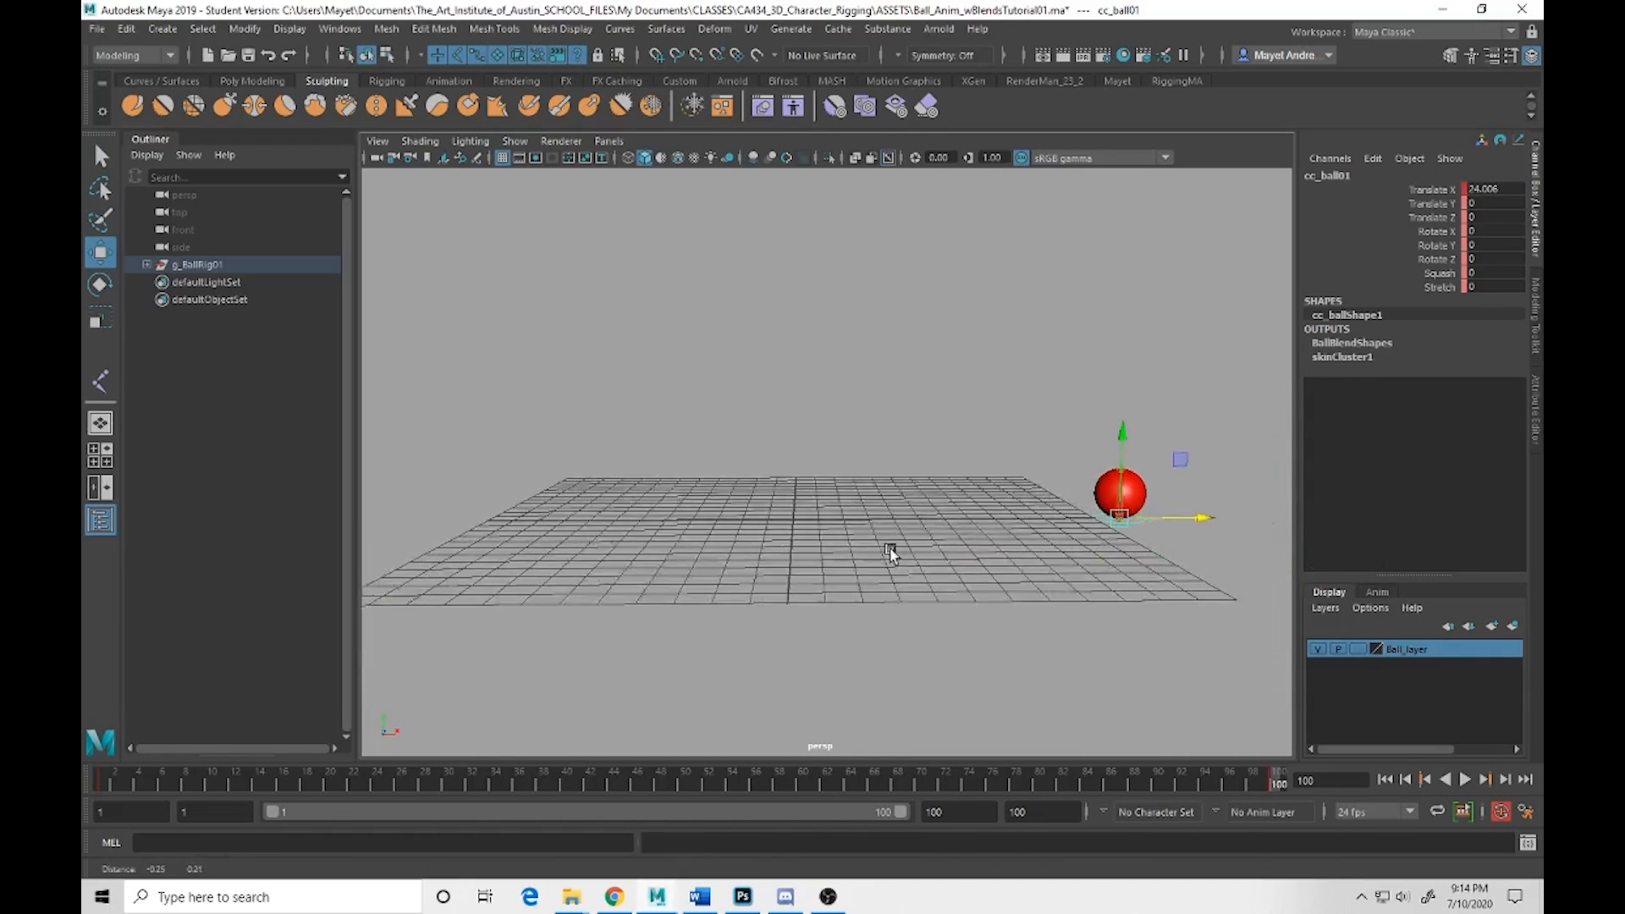
{"action": "middle_click_drag", "start_coordinate": [891, 548], "coordinate": [899, 554], "text": "alt"}
Play back the ball's travel from frame 1 and return to the first frame
{"action": "left_click_drag", "start_coordinate": [1229, 778], "coordinate": [97, 780]}
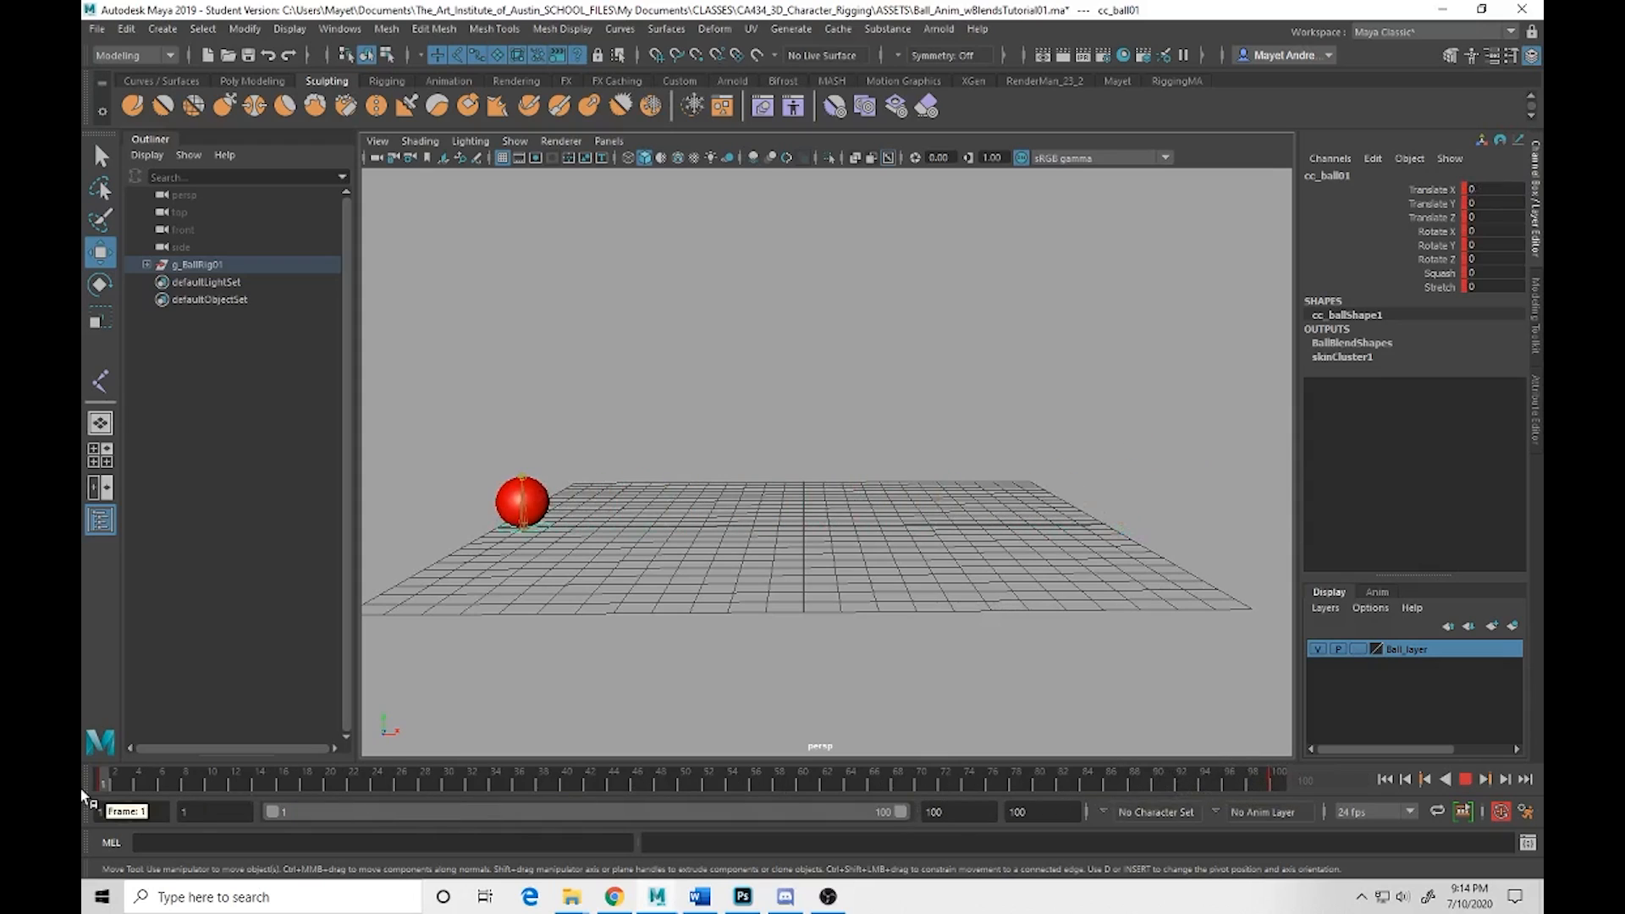
{"action": "left_click", "coordinate": [1469, 782]}
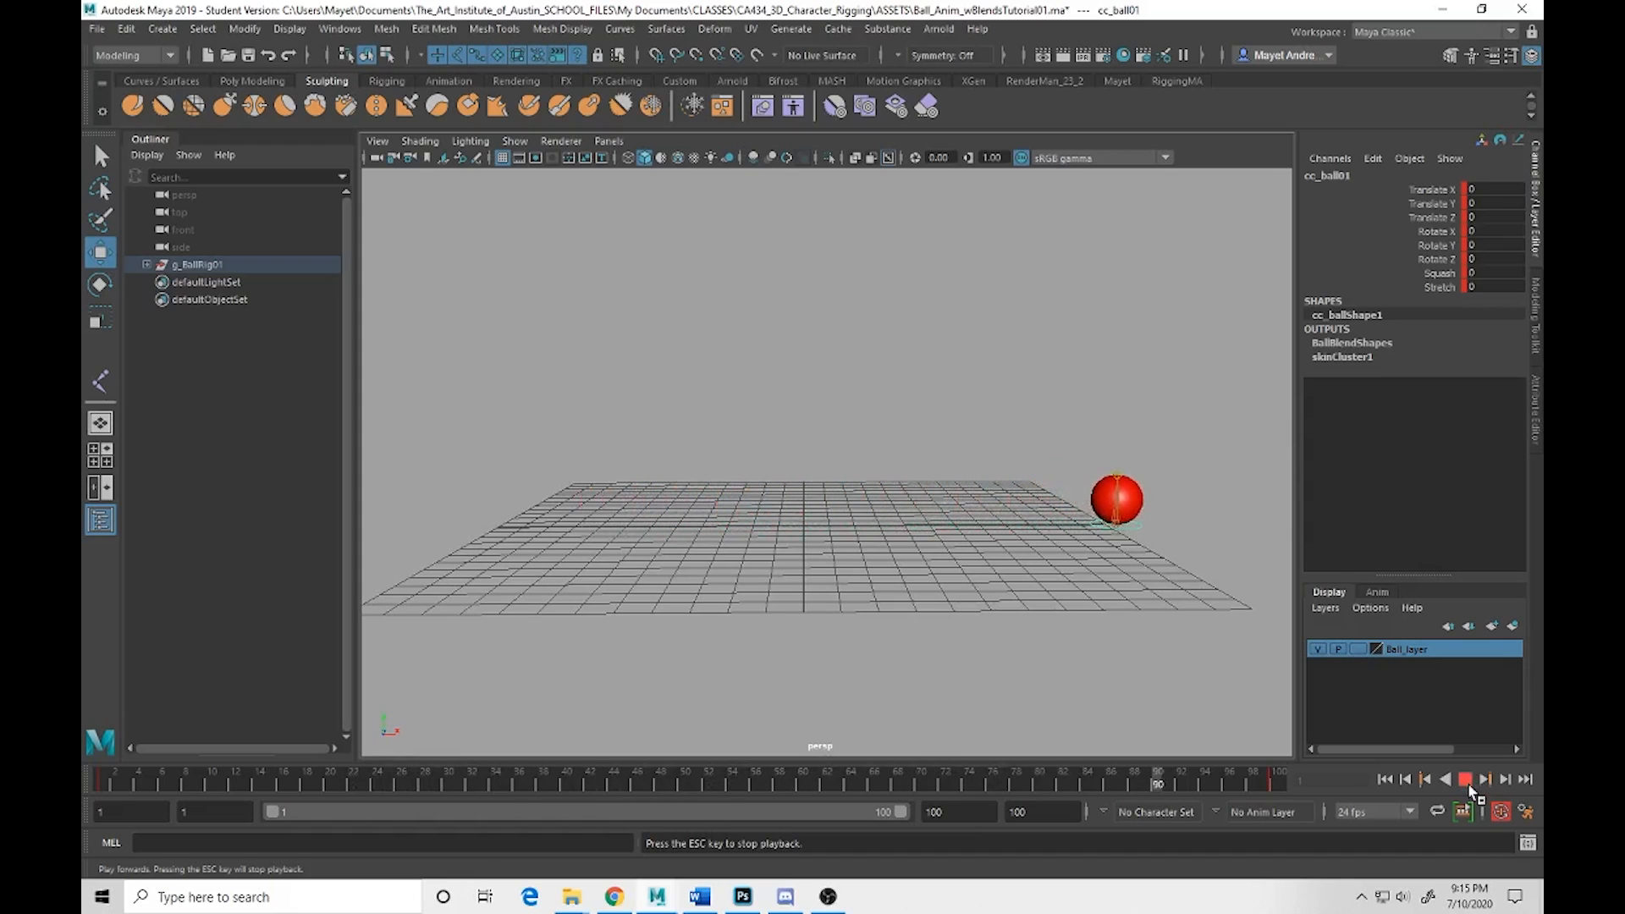
{"action": "left_click", "coordinate": [1469, 782]}
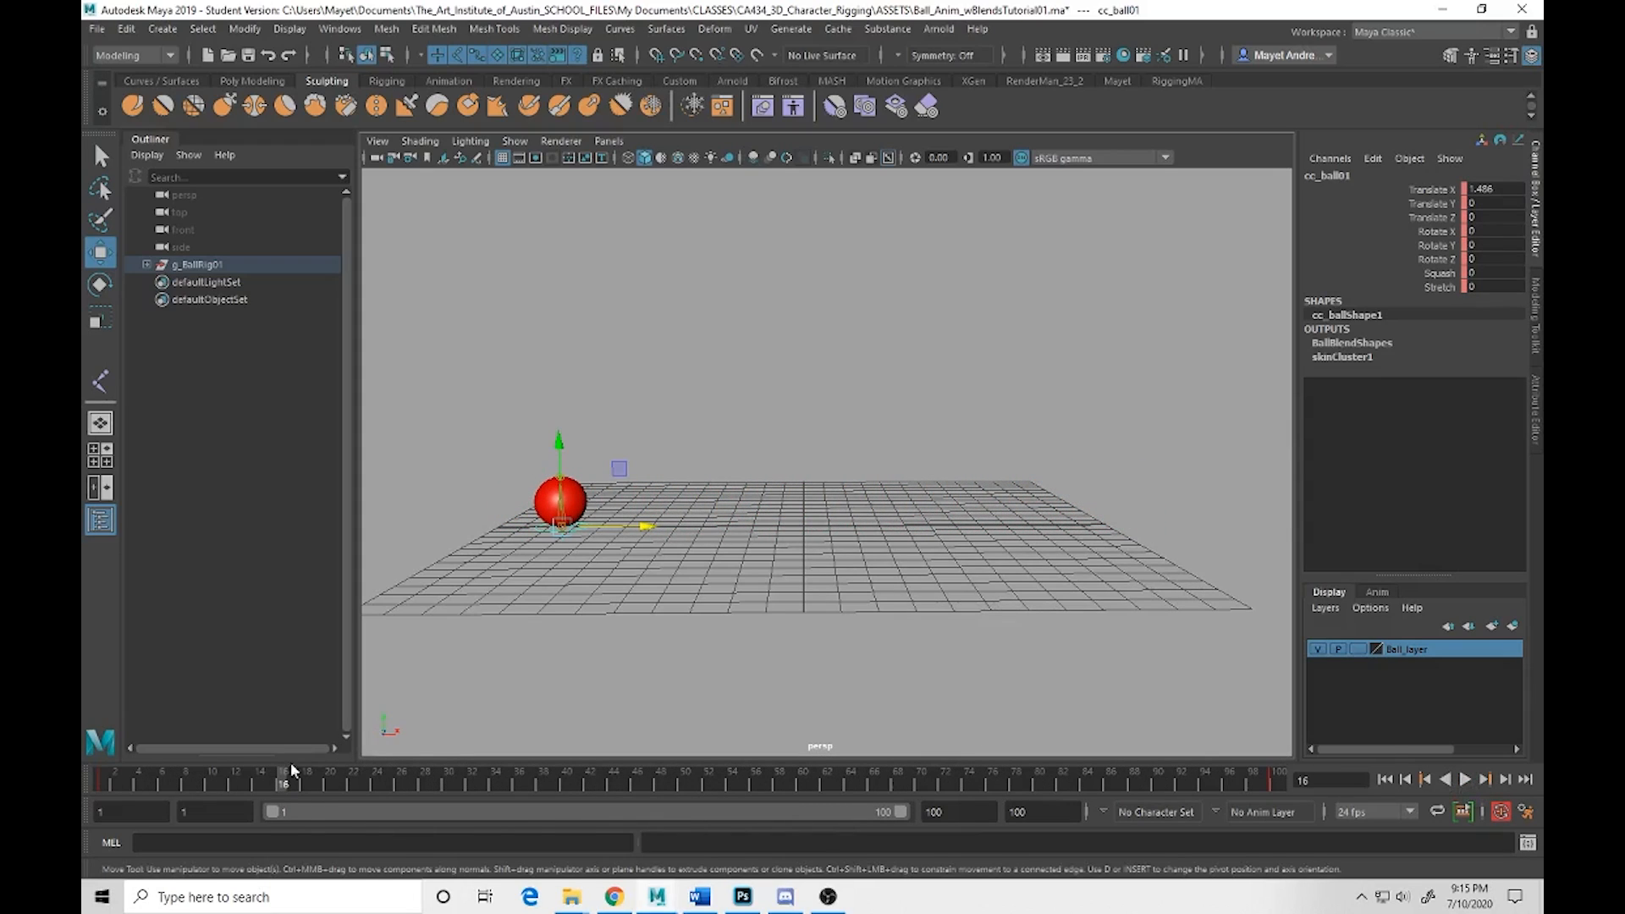
{"action": "left_click_drag", "start_coordinate": [283, 784], "coordinate": [95, 784]}
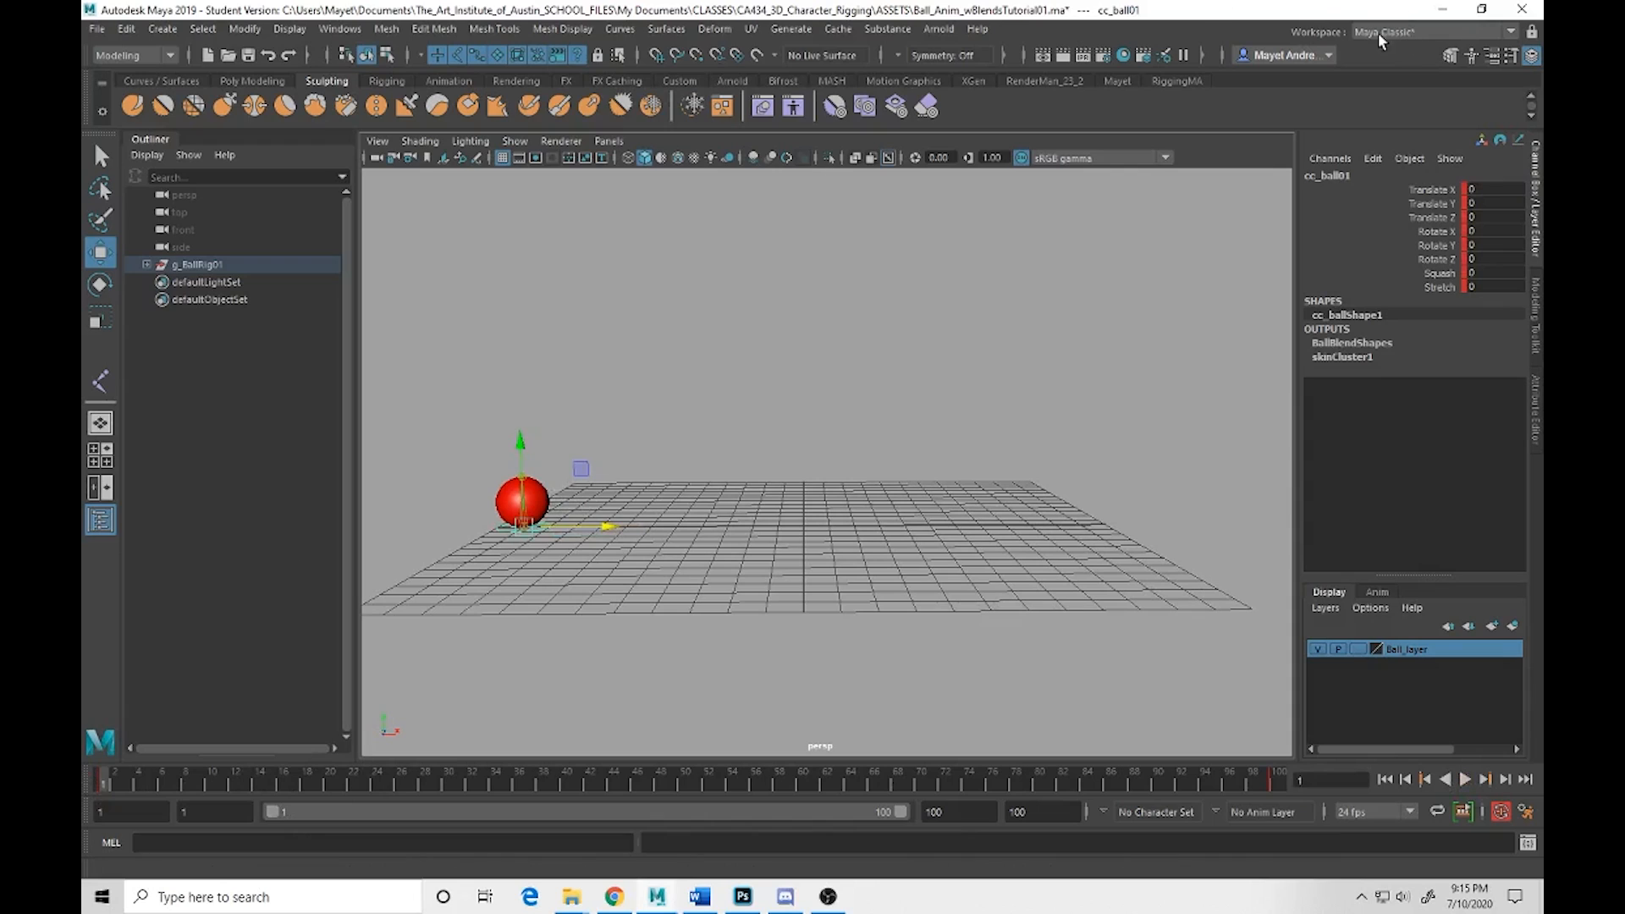
Switch to the Animation workspace, show the Graph Editor and make it taller
{"action": "left_click", "coordinate": [1408, 36]}
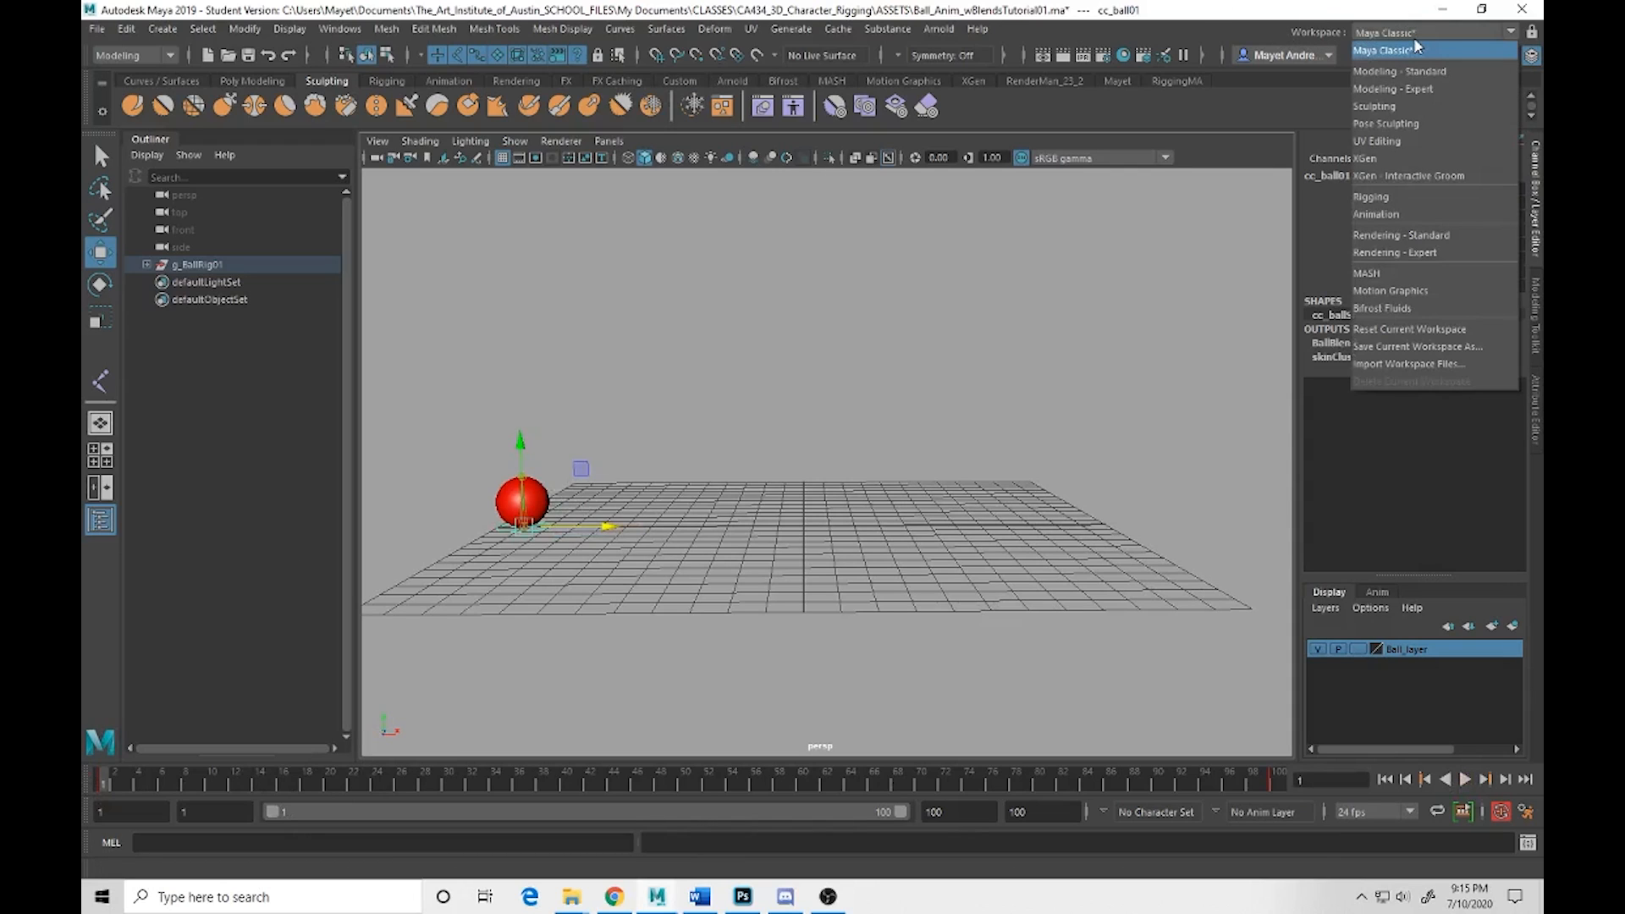
{"action": "left_click", "coordinate": [1391, 215]}
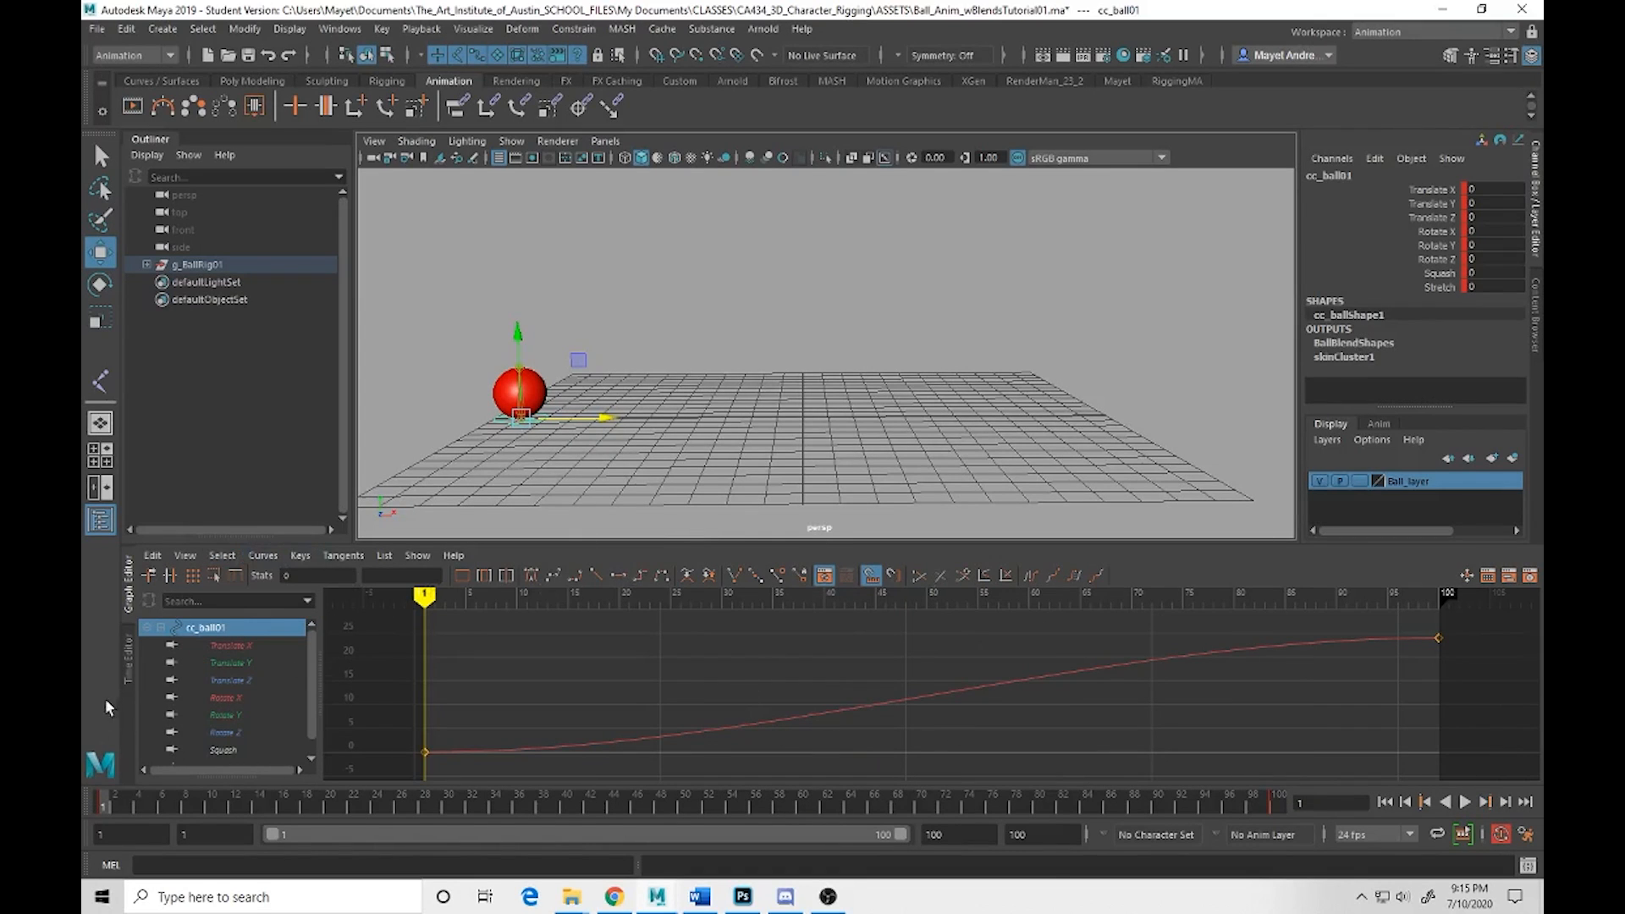
{"action": "left_click", "coordinate": [130, 669]}
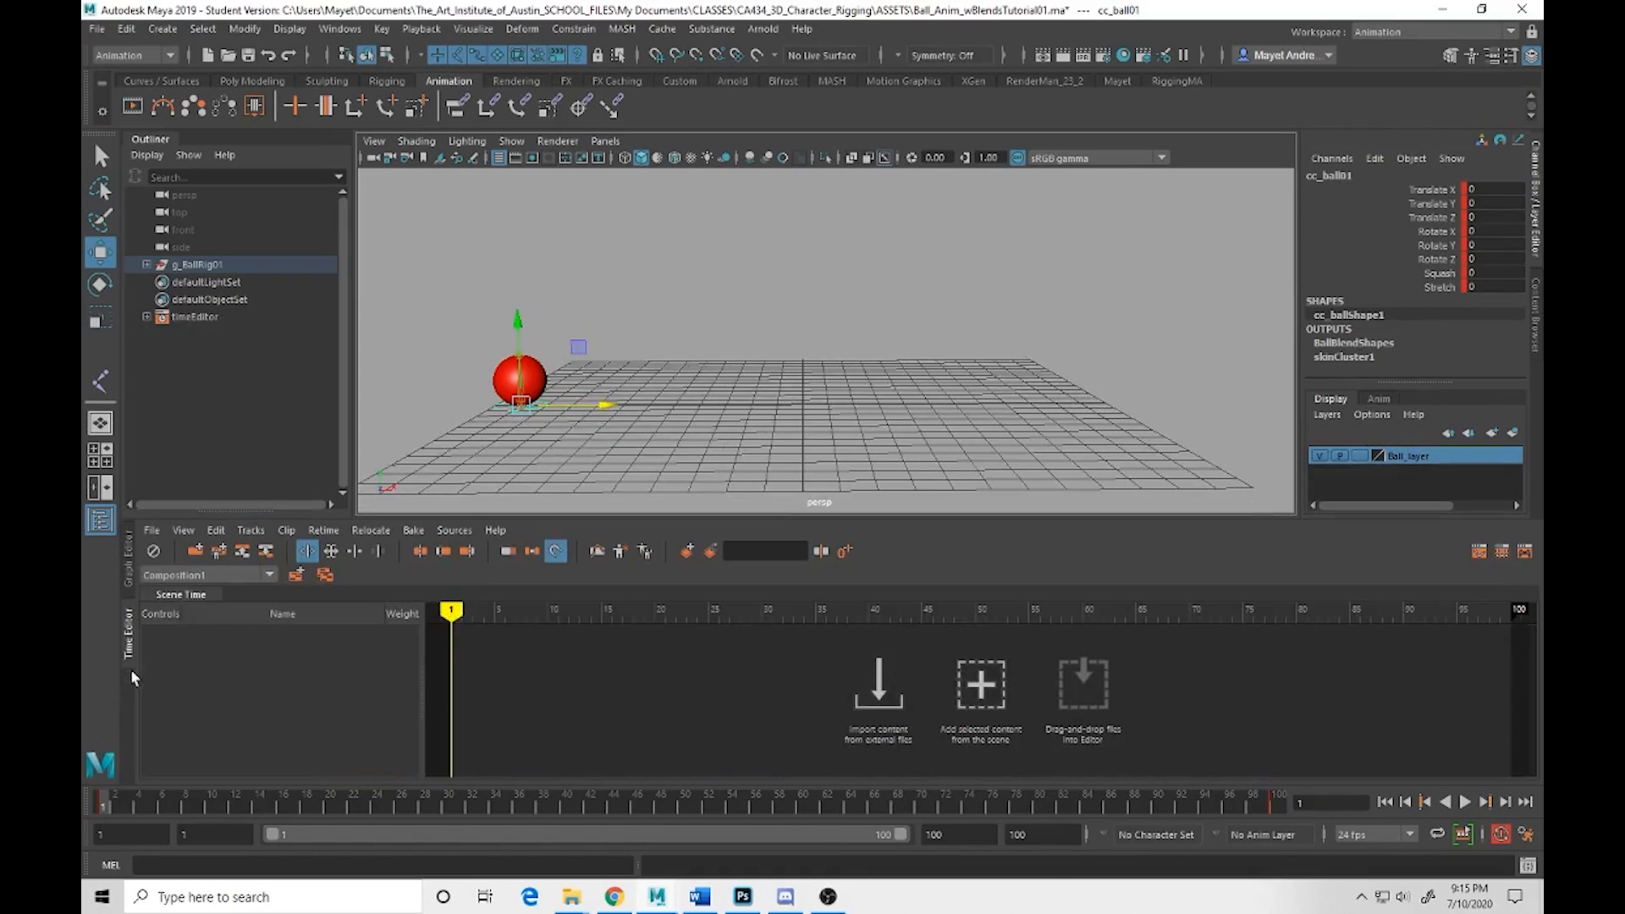
{"action": "left_click", "coordinate": [128, 571]}
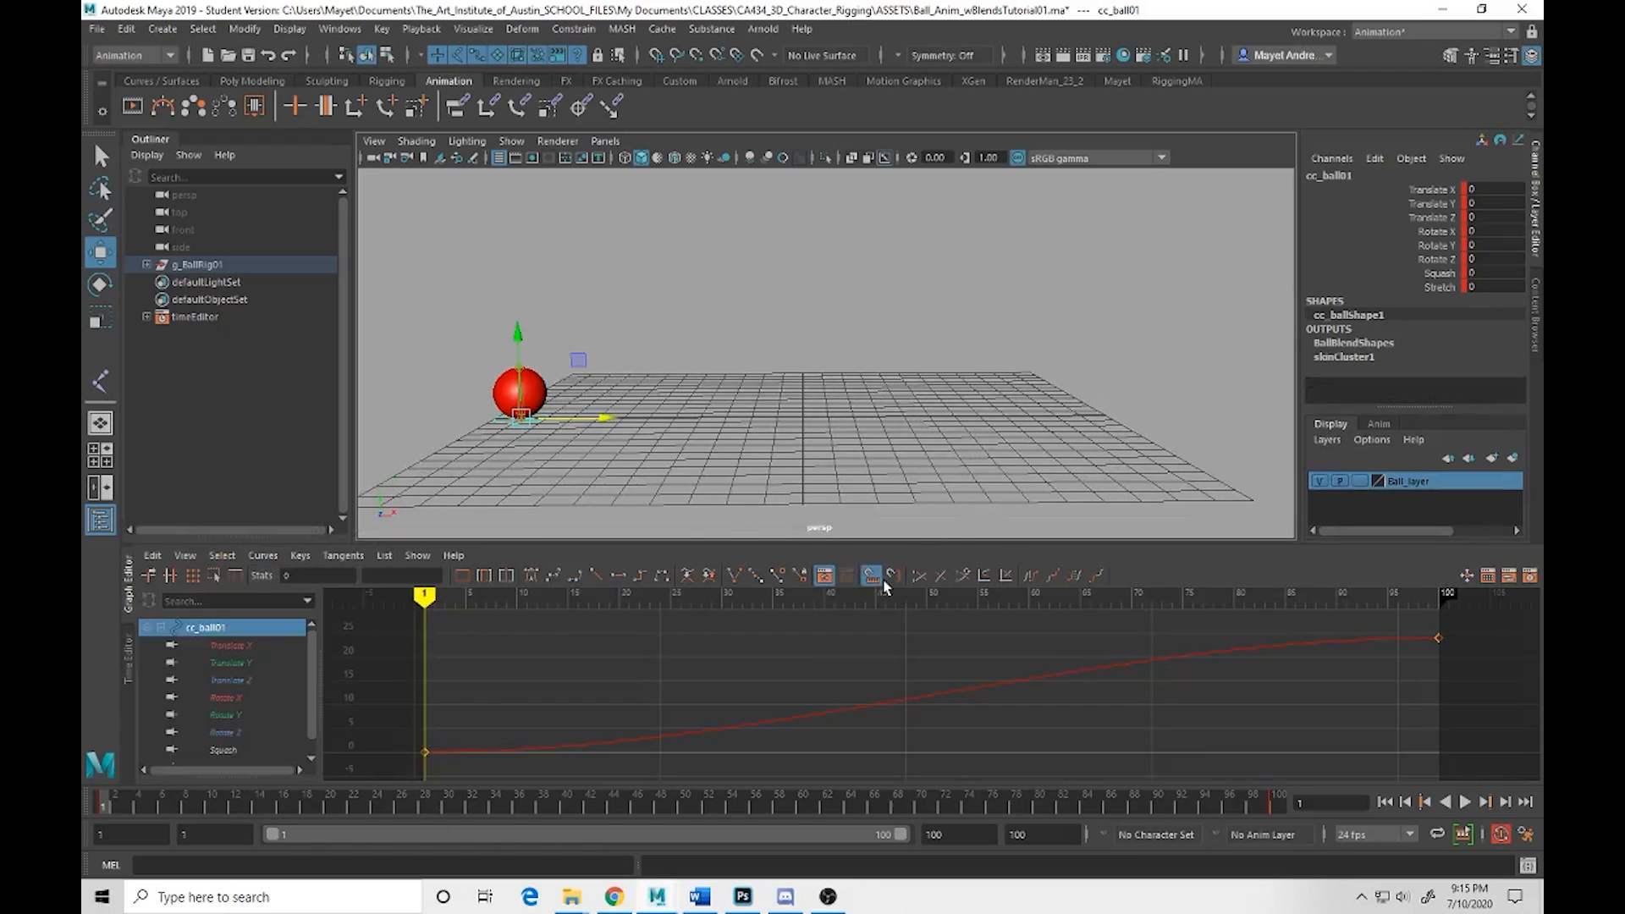
{"action": "left_click_drag", "start_coordinate": [923, 546], "coordinate": [923, 461]}
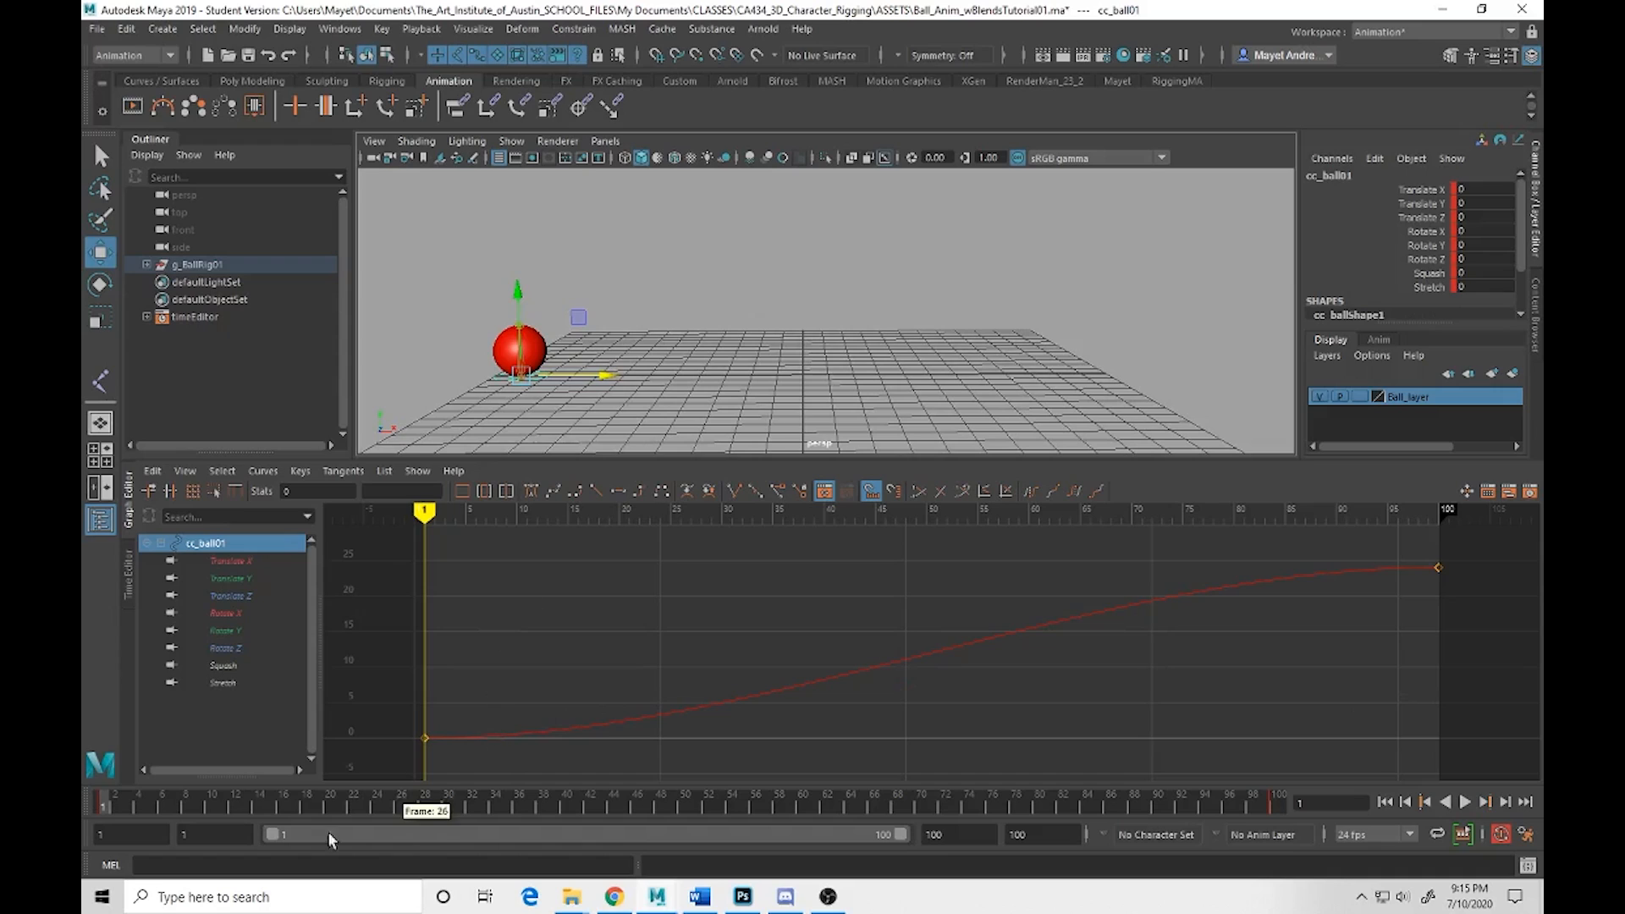
Select the whole Translate X curve in the Graph Editor and set its tangents to Linear
{"action": "mouse_move", "coordinate": [105, 800]}
{"action": "left_mouse_down"}
{"action": "mouse_move", "coordinate": [1435, 808]}
{"action": "mouse_move", "coordinate": [90, 813]}
{"action": "left_mouse_up"}
{"action": "left_click_drag", "start_coordinate": [712, 629], "coordinate": [1143, 817]}
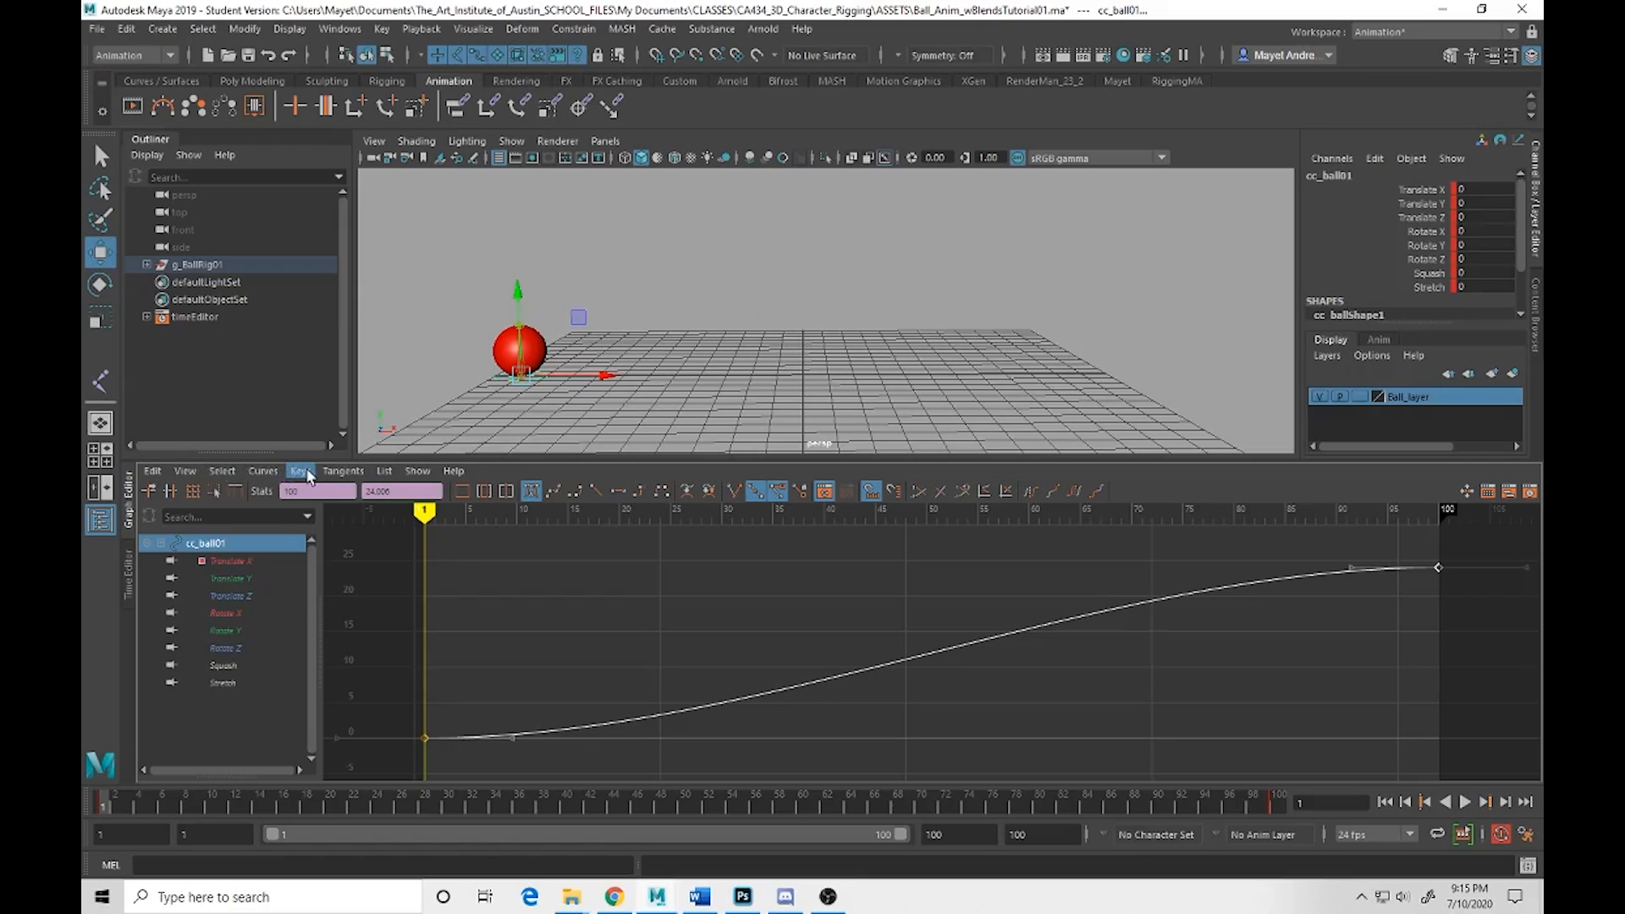
{"action": "left_click", "coordinate": [343, 471]}
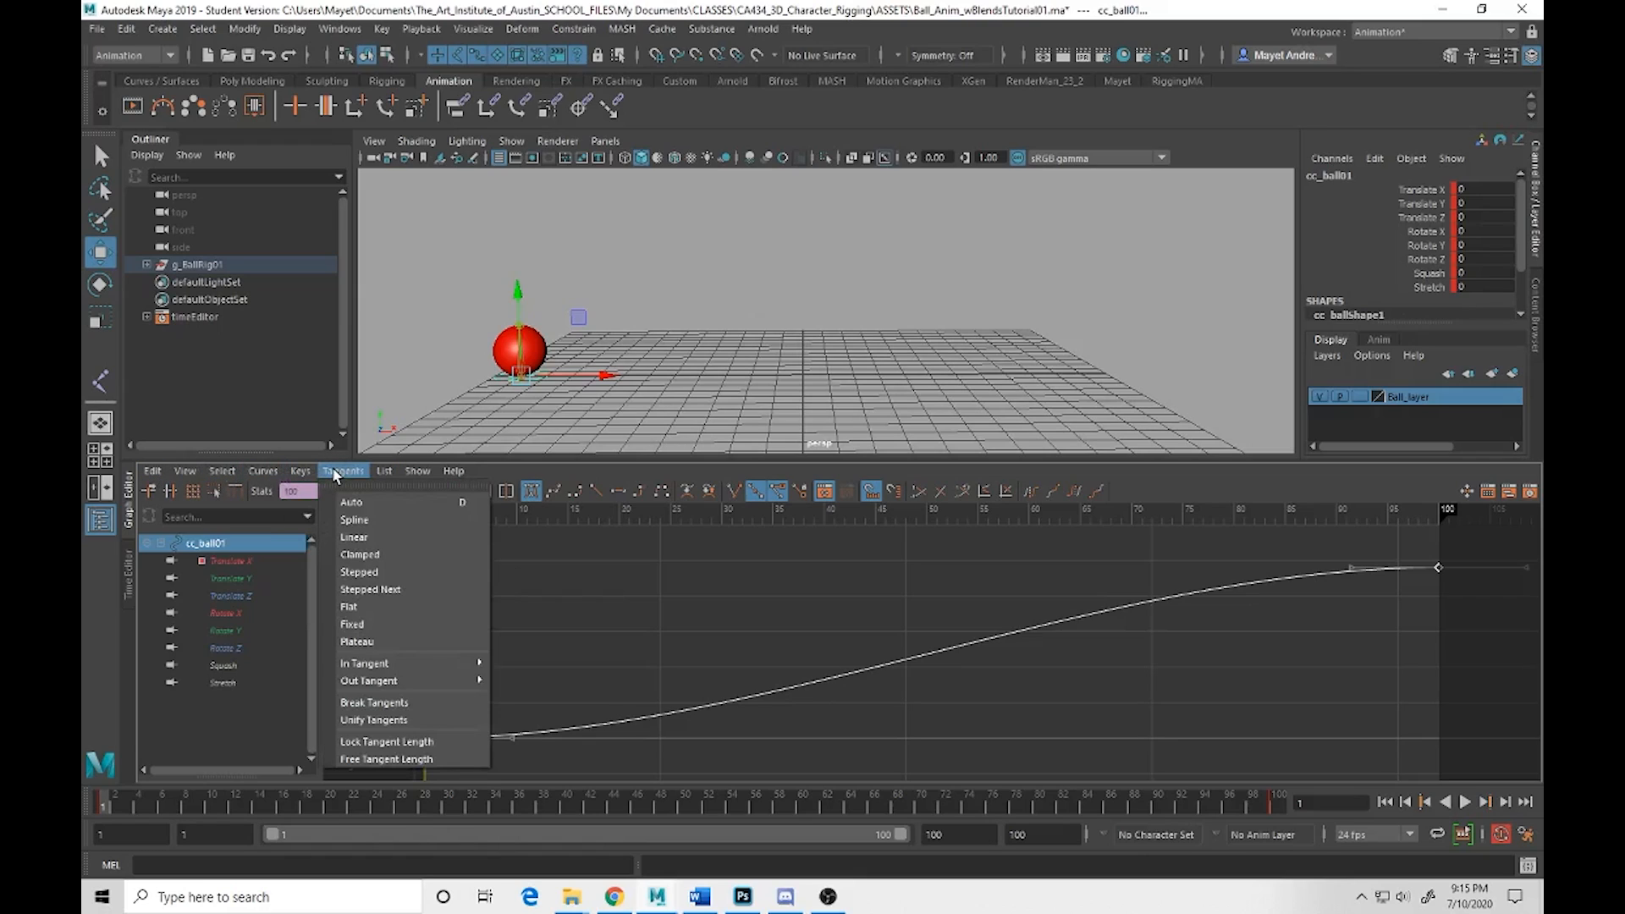
{"action": "left_click", "coordinate": [391, 542]}
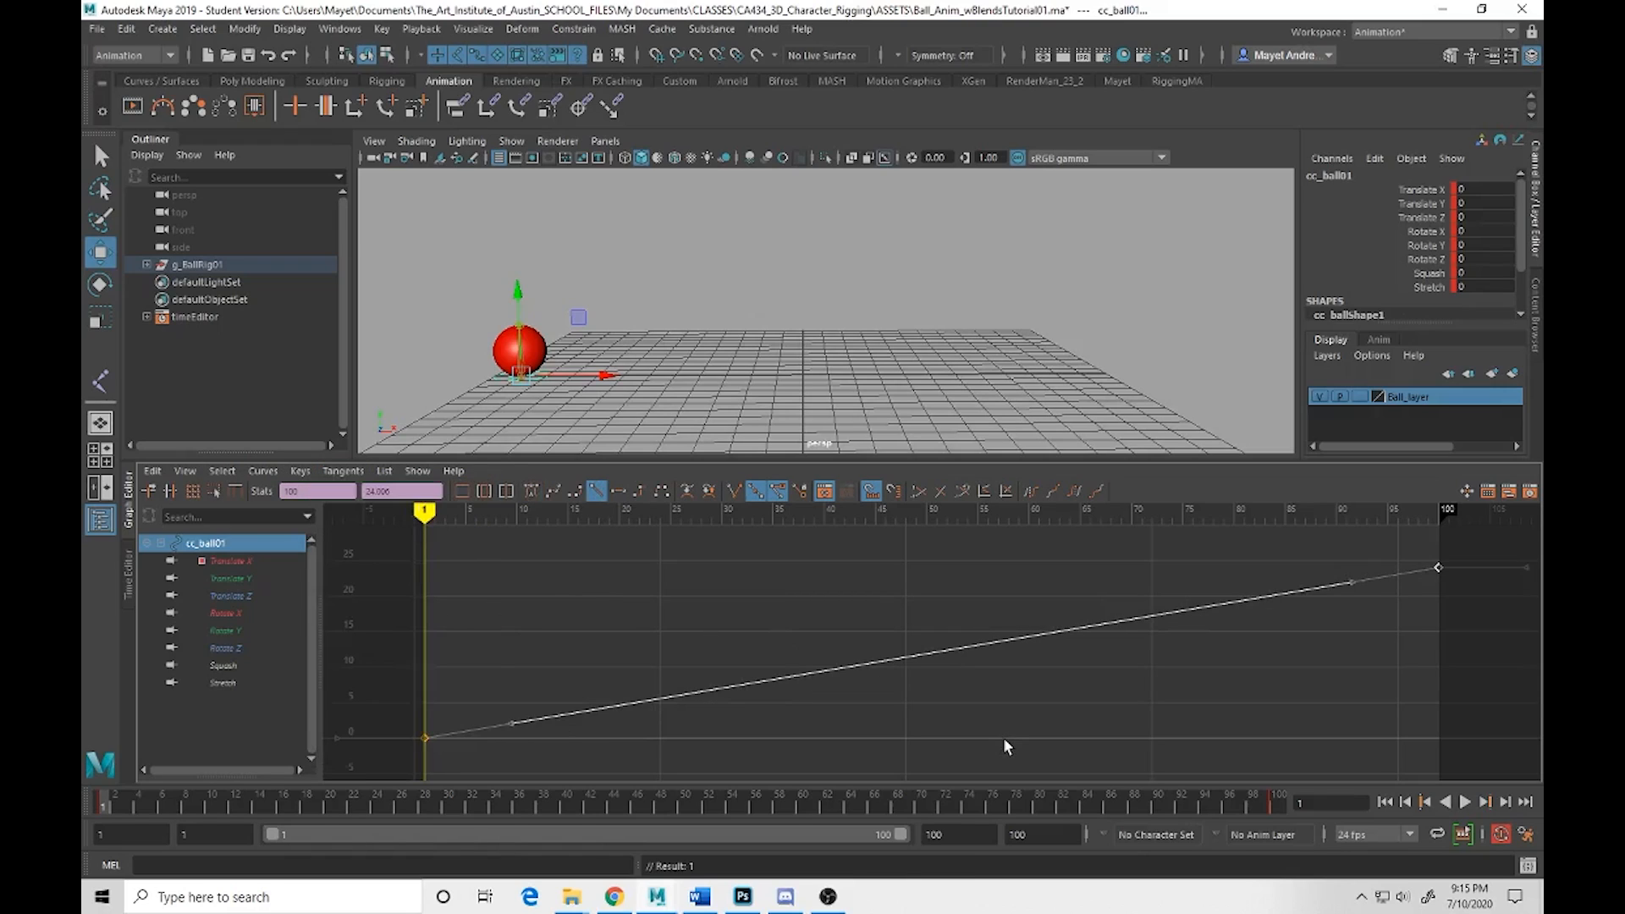
Play back the ball's motion with linear tangents and return to frame 1
{"action": "left_click", "coordinate": [1469, 801]}
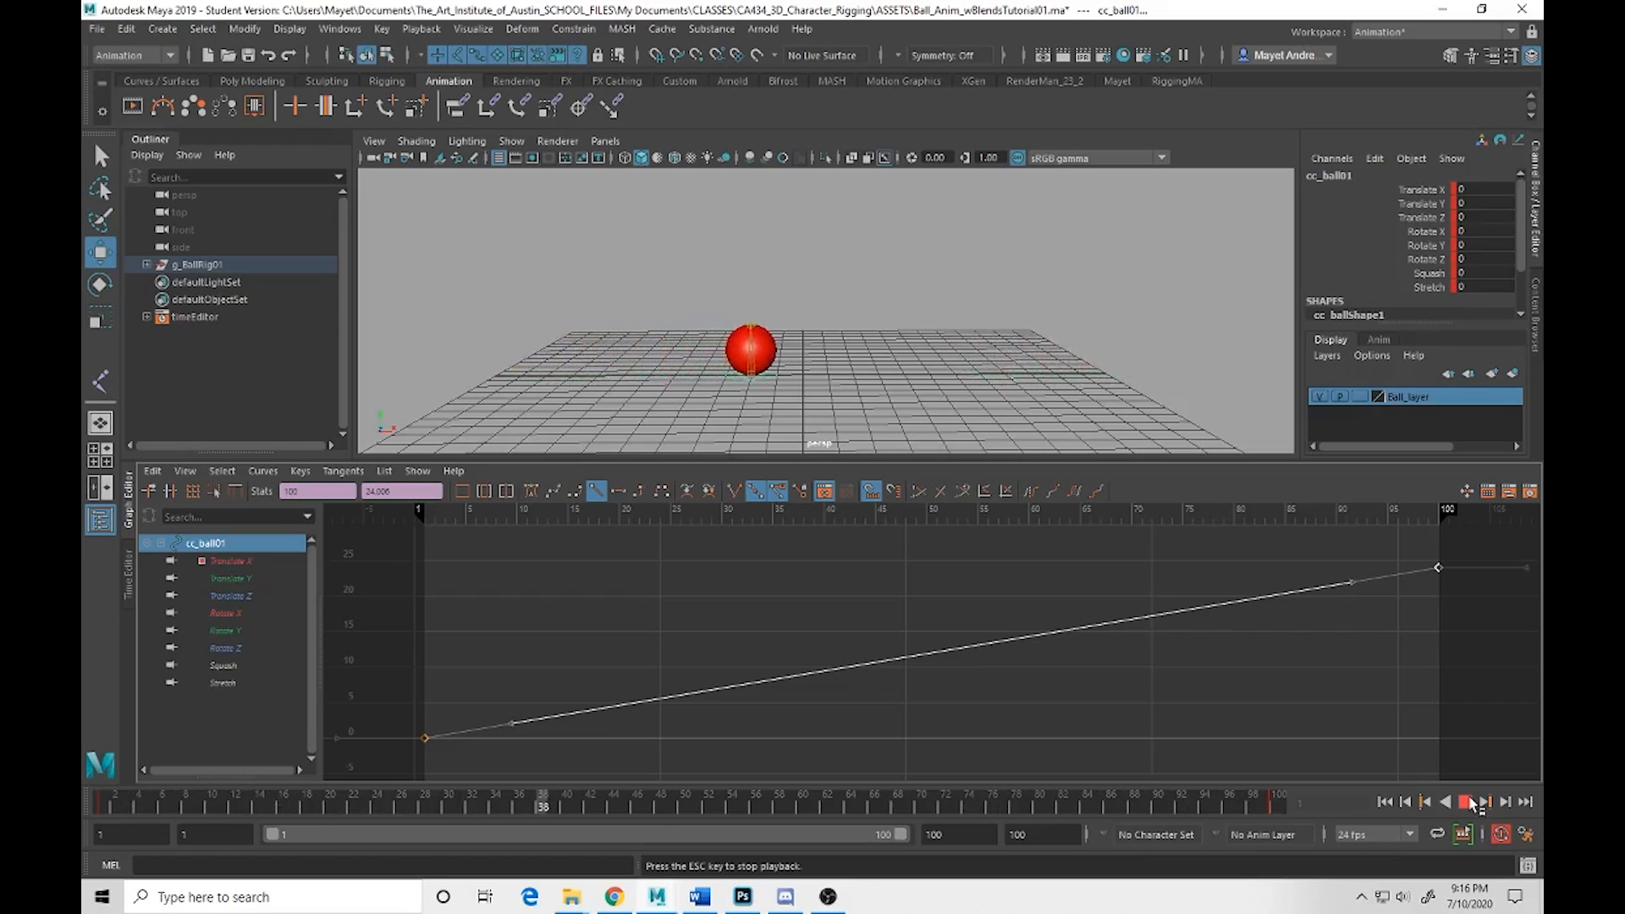
{"action": "left_click", "coordinate": [1469, 801]}
{"action": "left_click_drag", "start_coordinate": [648, 802], "coordinate": [94, 815]}
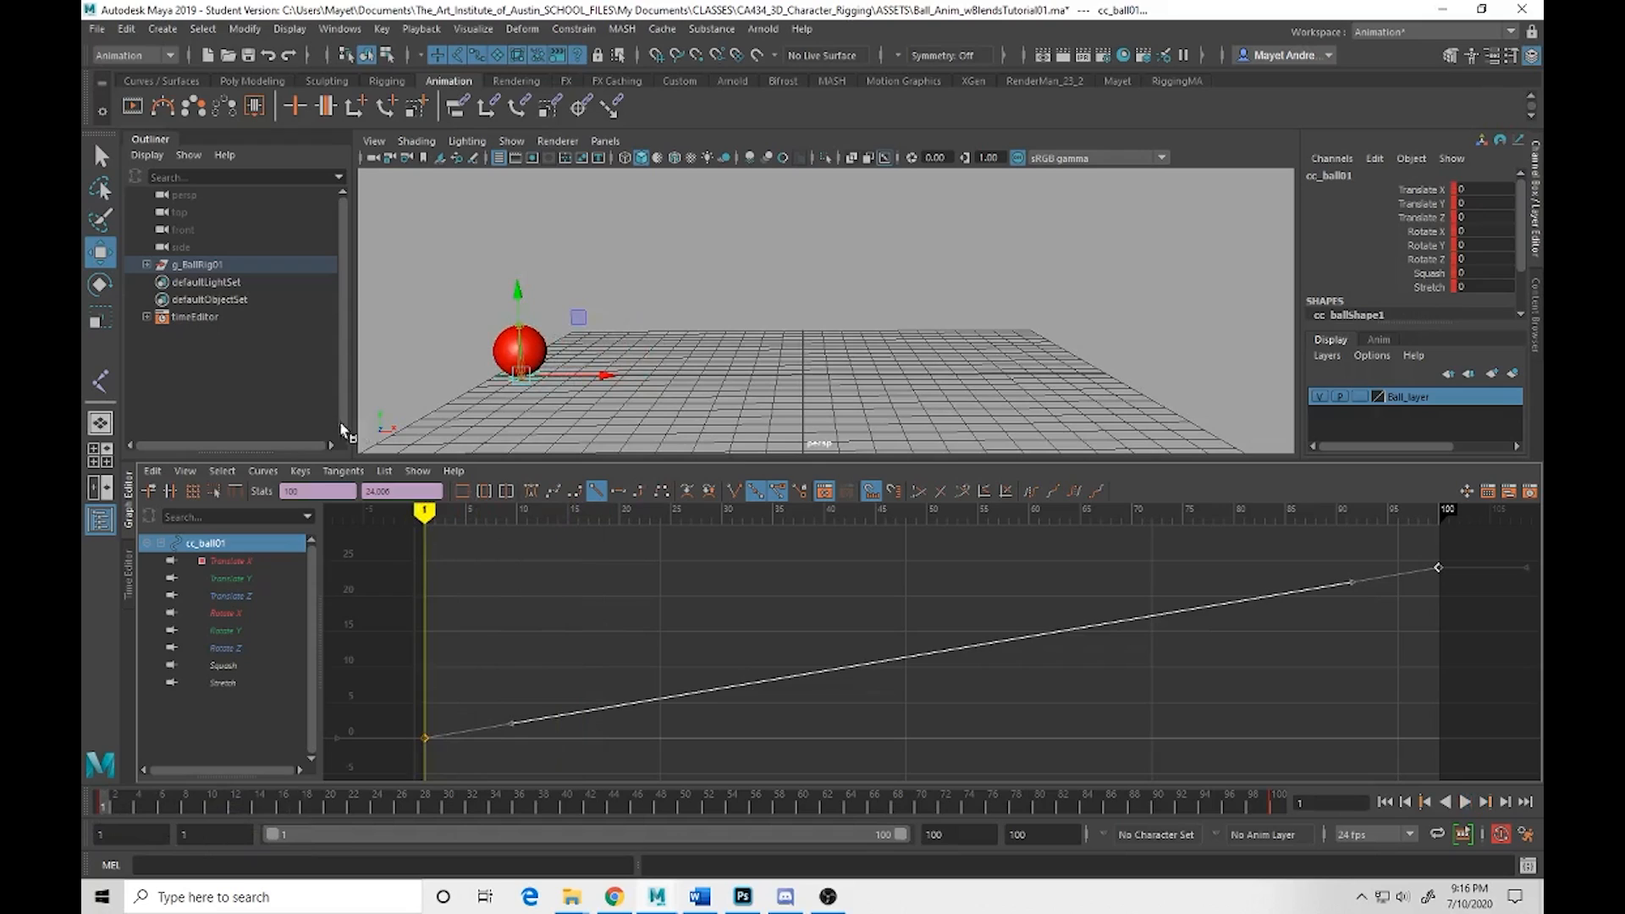
Set the Translate X curve's tangents back to Auto and play back the motion
{"action": "left_click", "coordinate": [338, 471]}
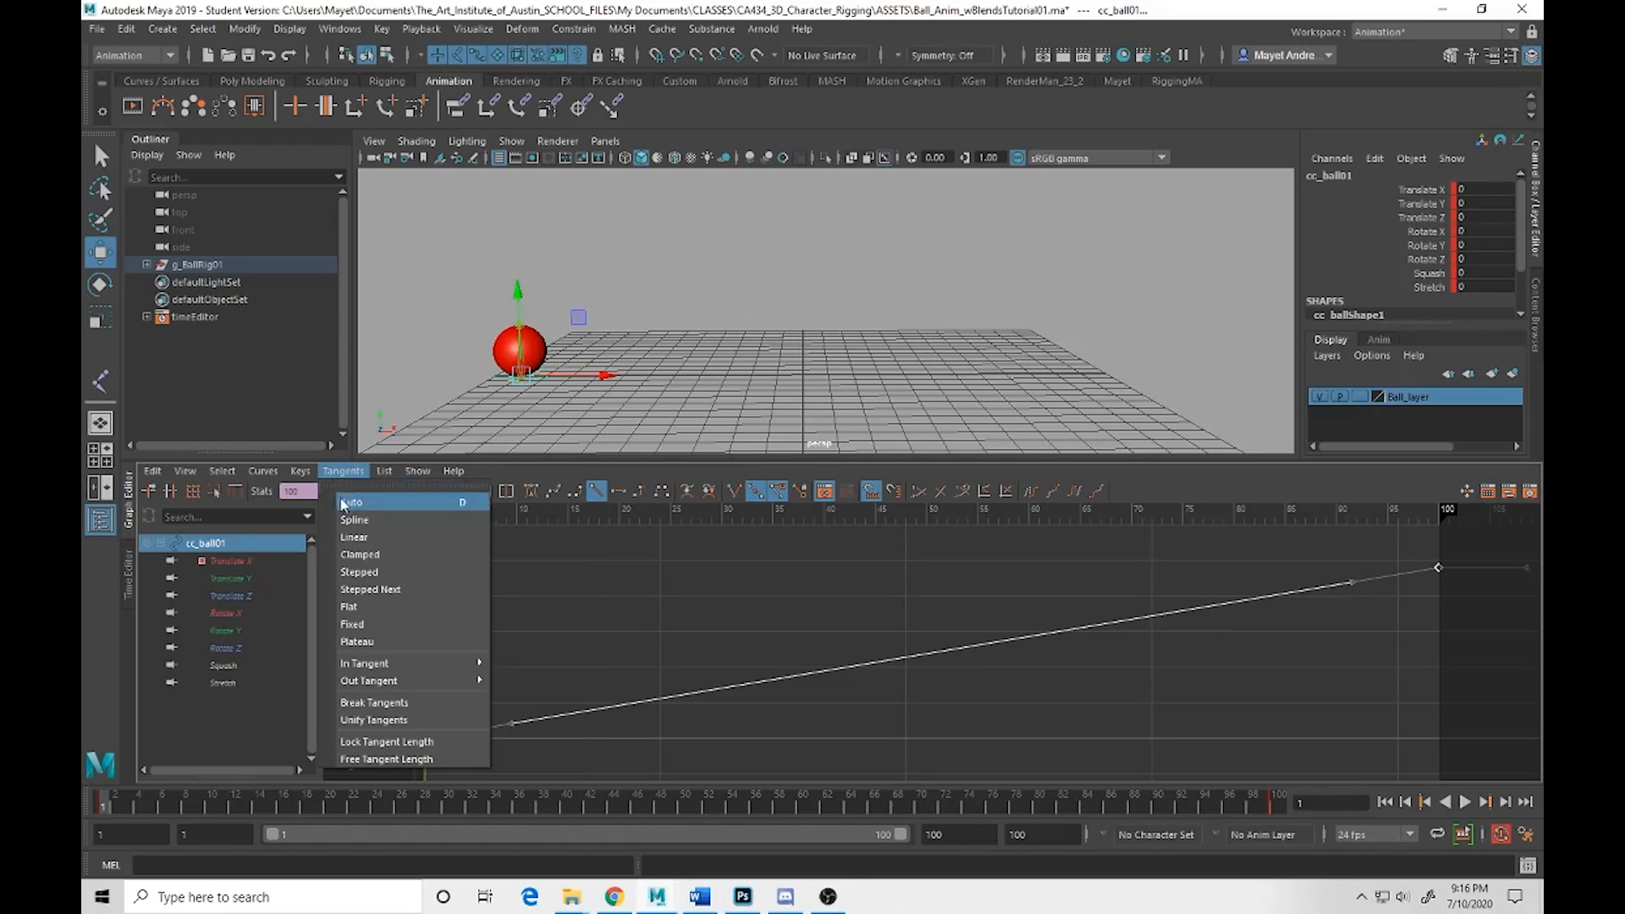
{"action": "left_click", "coordinate": [347, 503]}
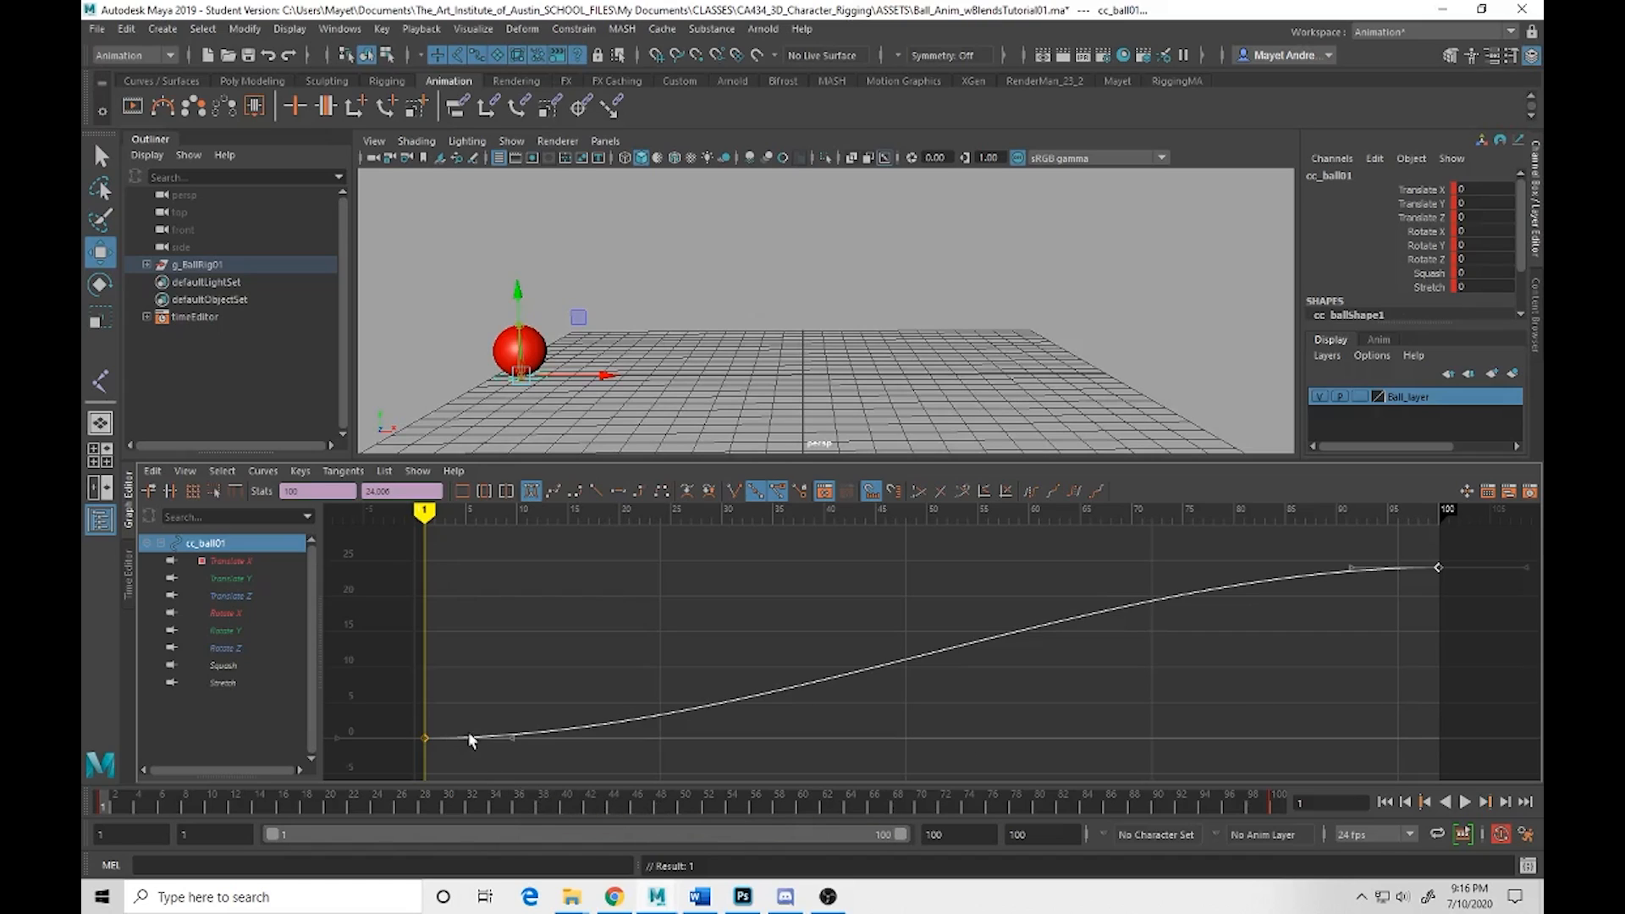
{"action": "left_click", "coordinate": [1468, 801]}
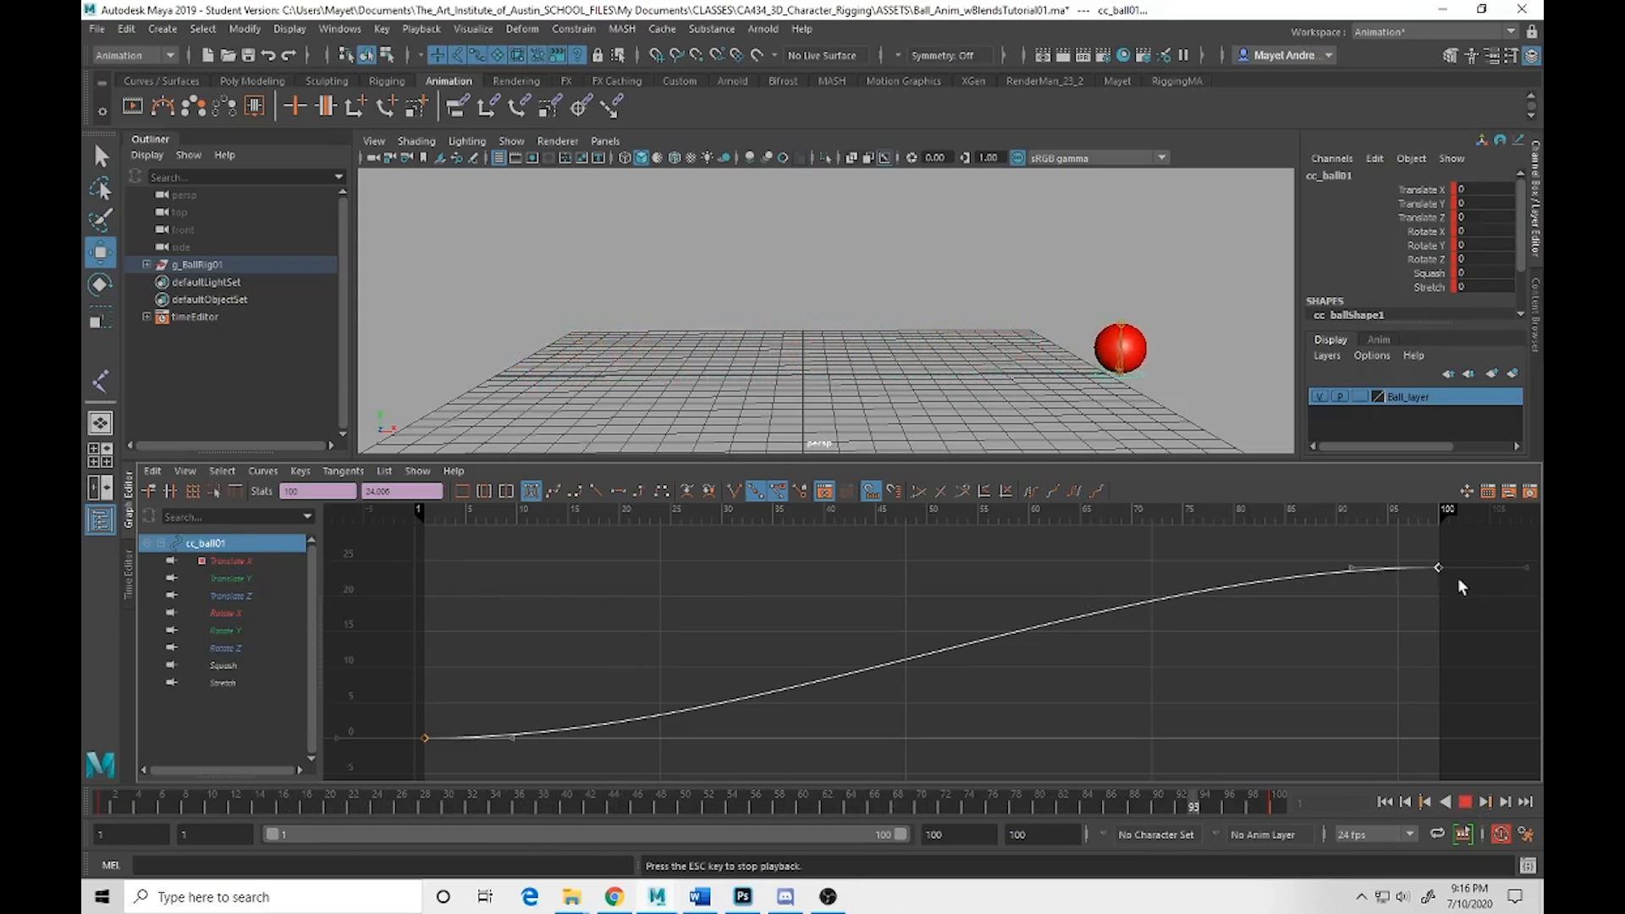
Set the Translate X curve's tangents to Linear, then play back the ball's motion and return to frame 1
{"action": "left_click", "coordinate": [1466, 802]}
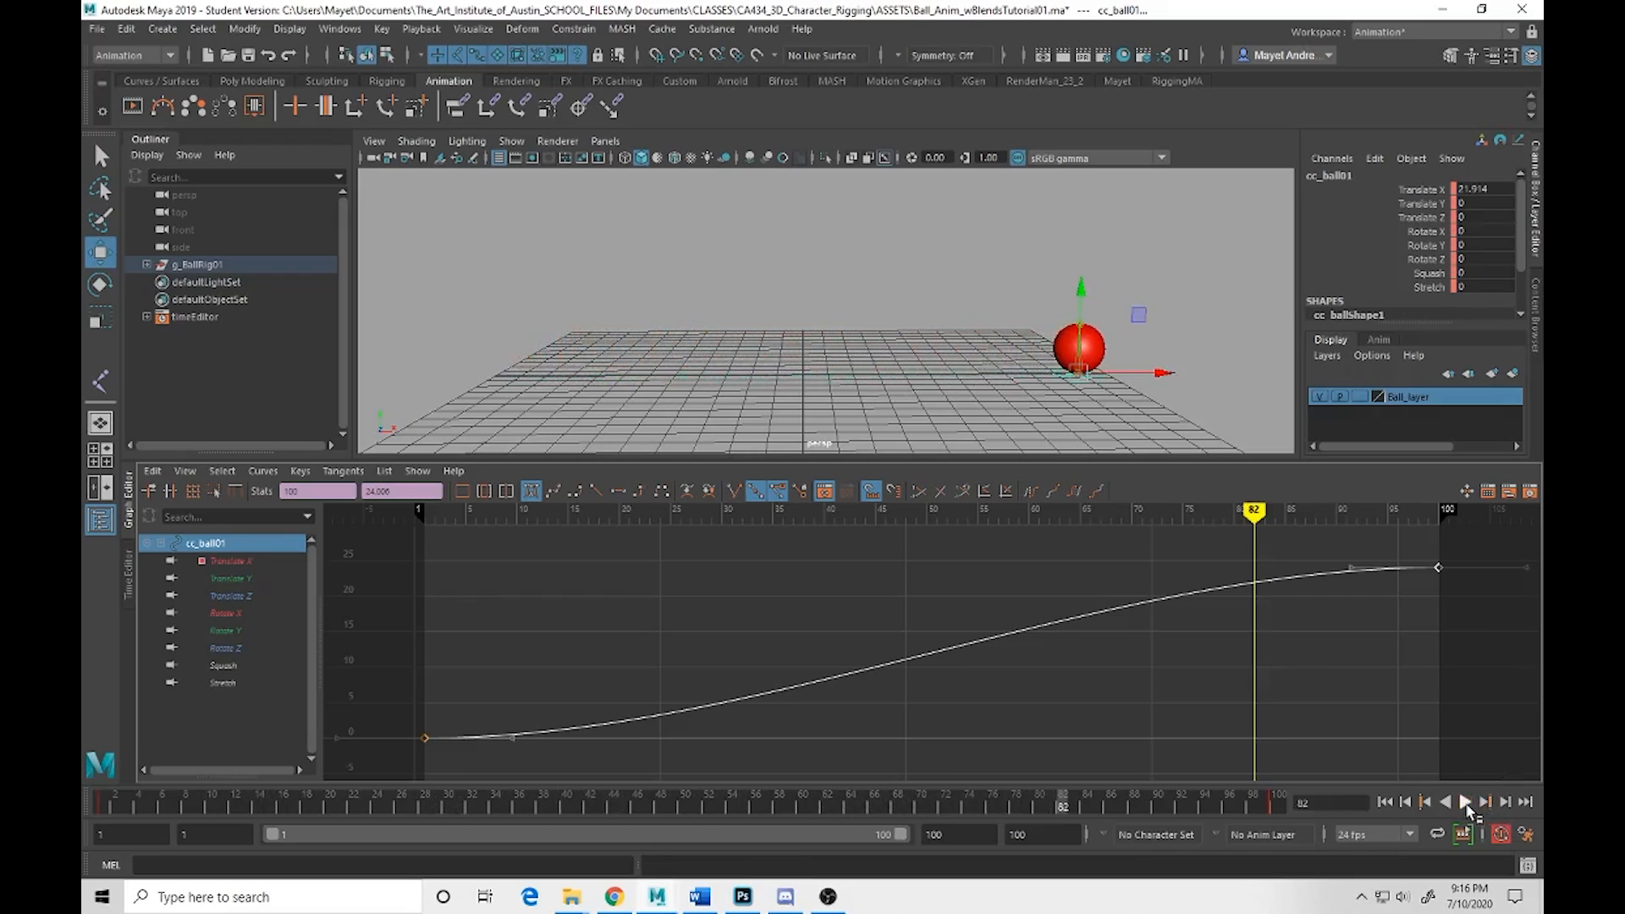
{"action": "key", "text": "alt+shift+v"}
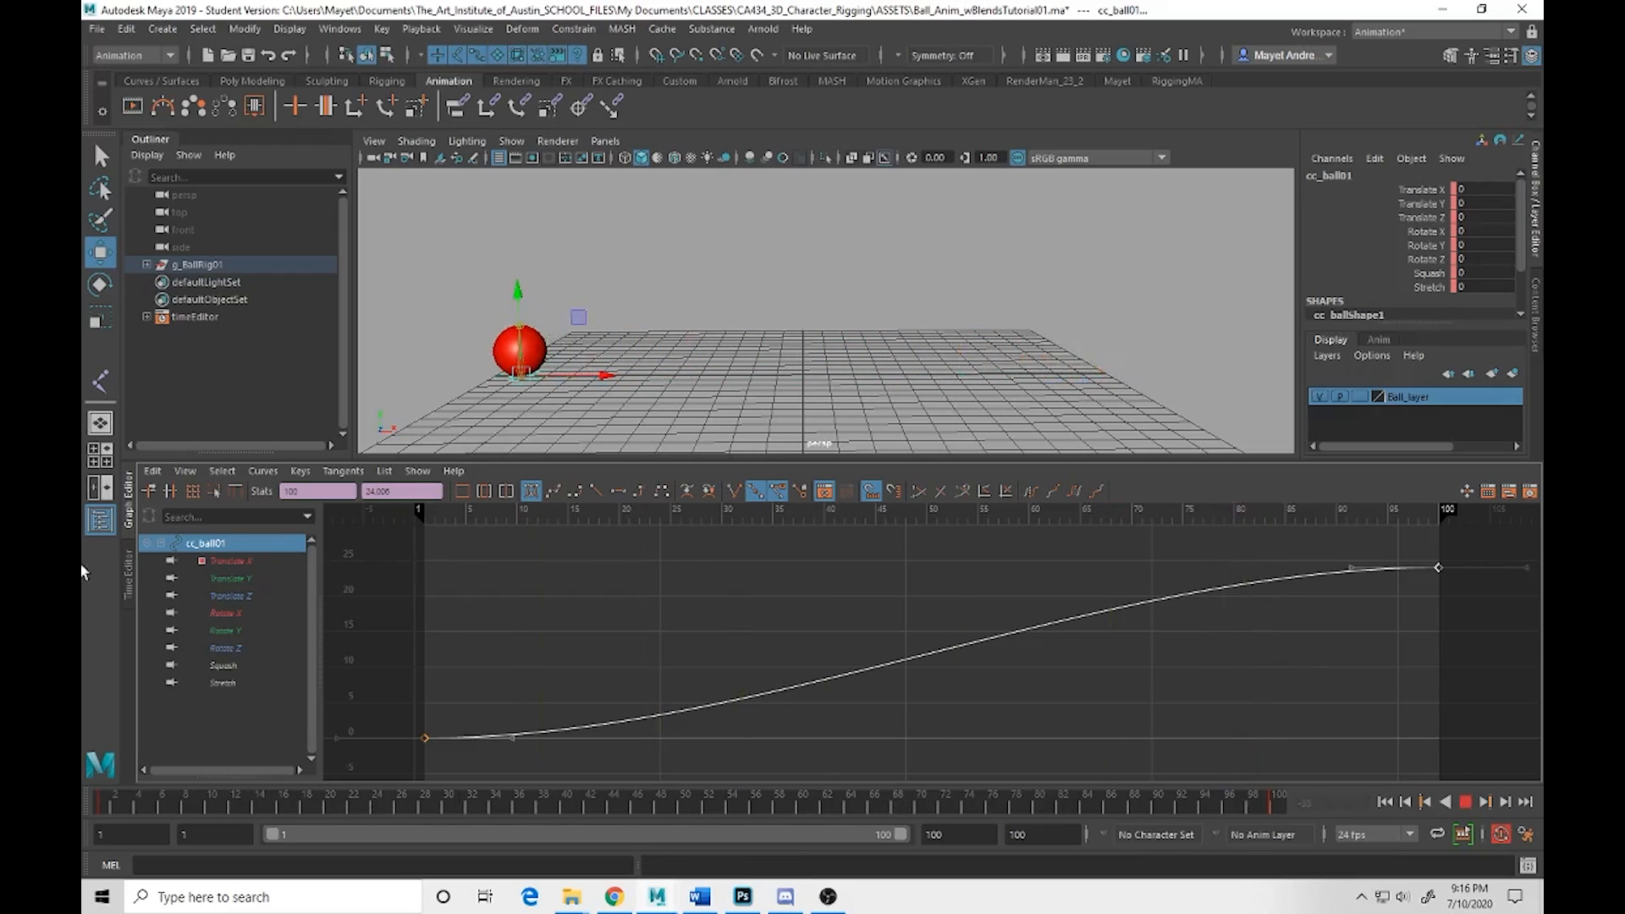
{"action": "left_click", "coordinate": [594, 491]}
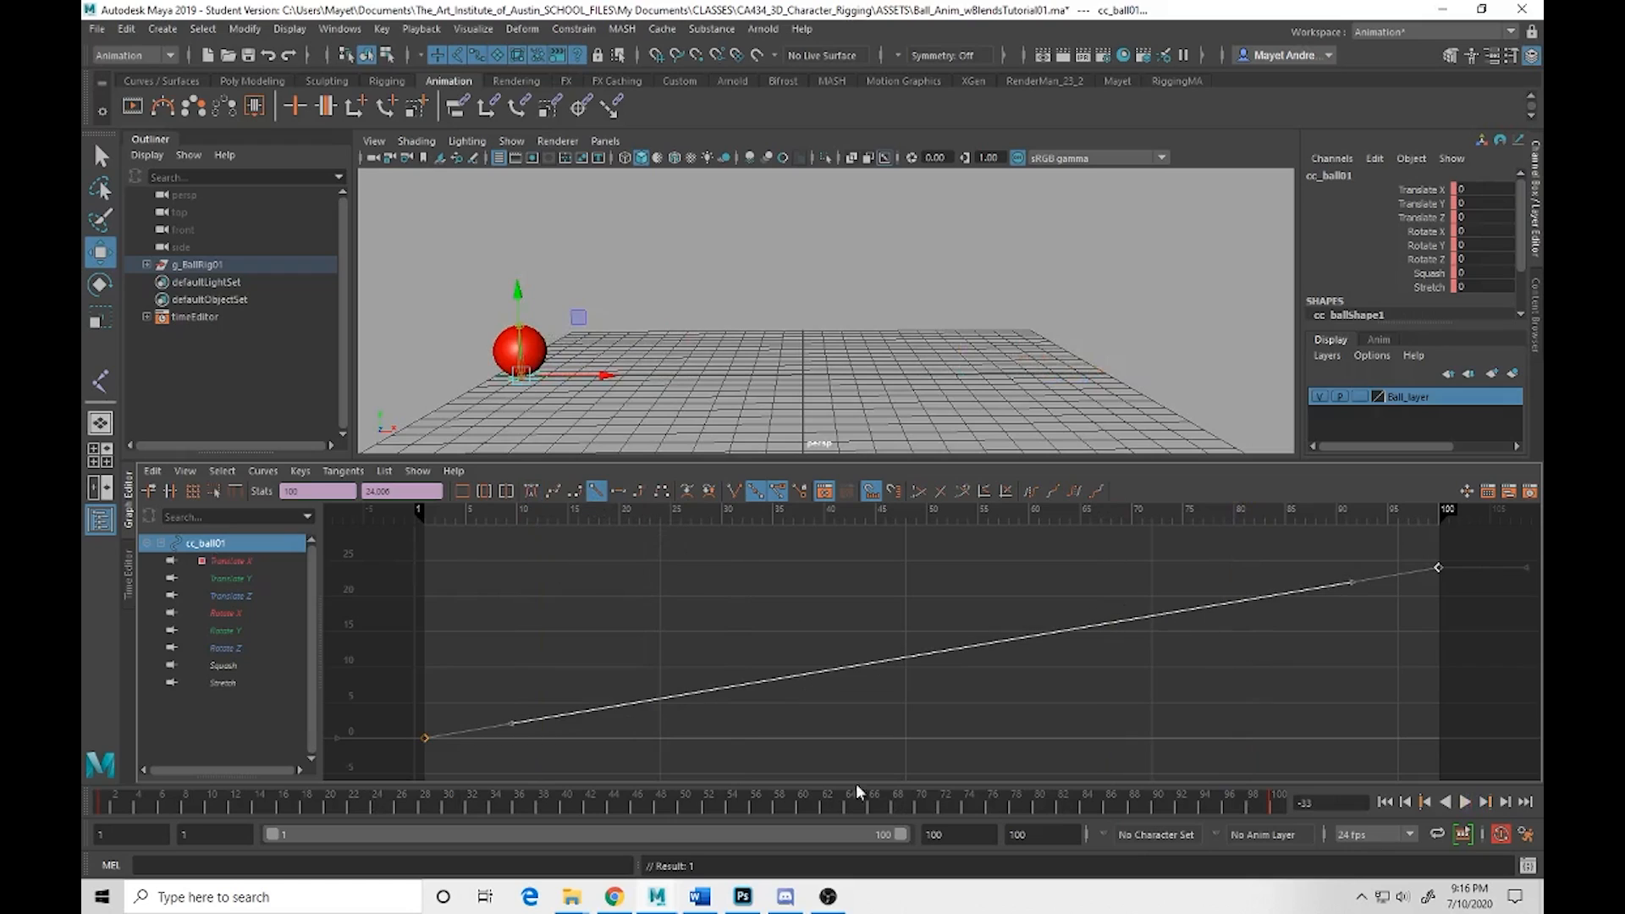
{"action": "left_click", "coordinate": [1464, 802]}
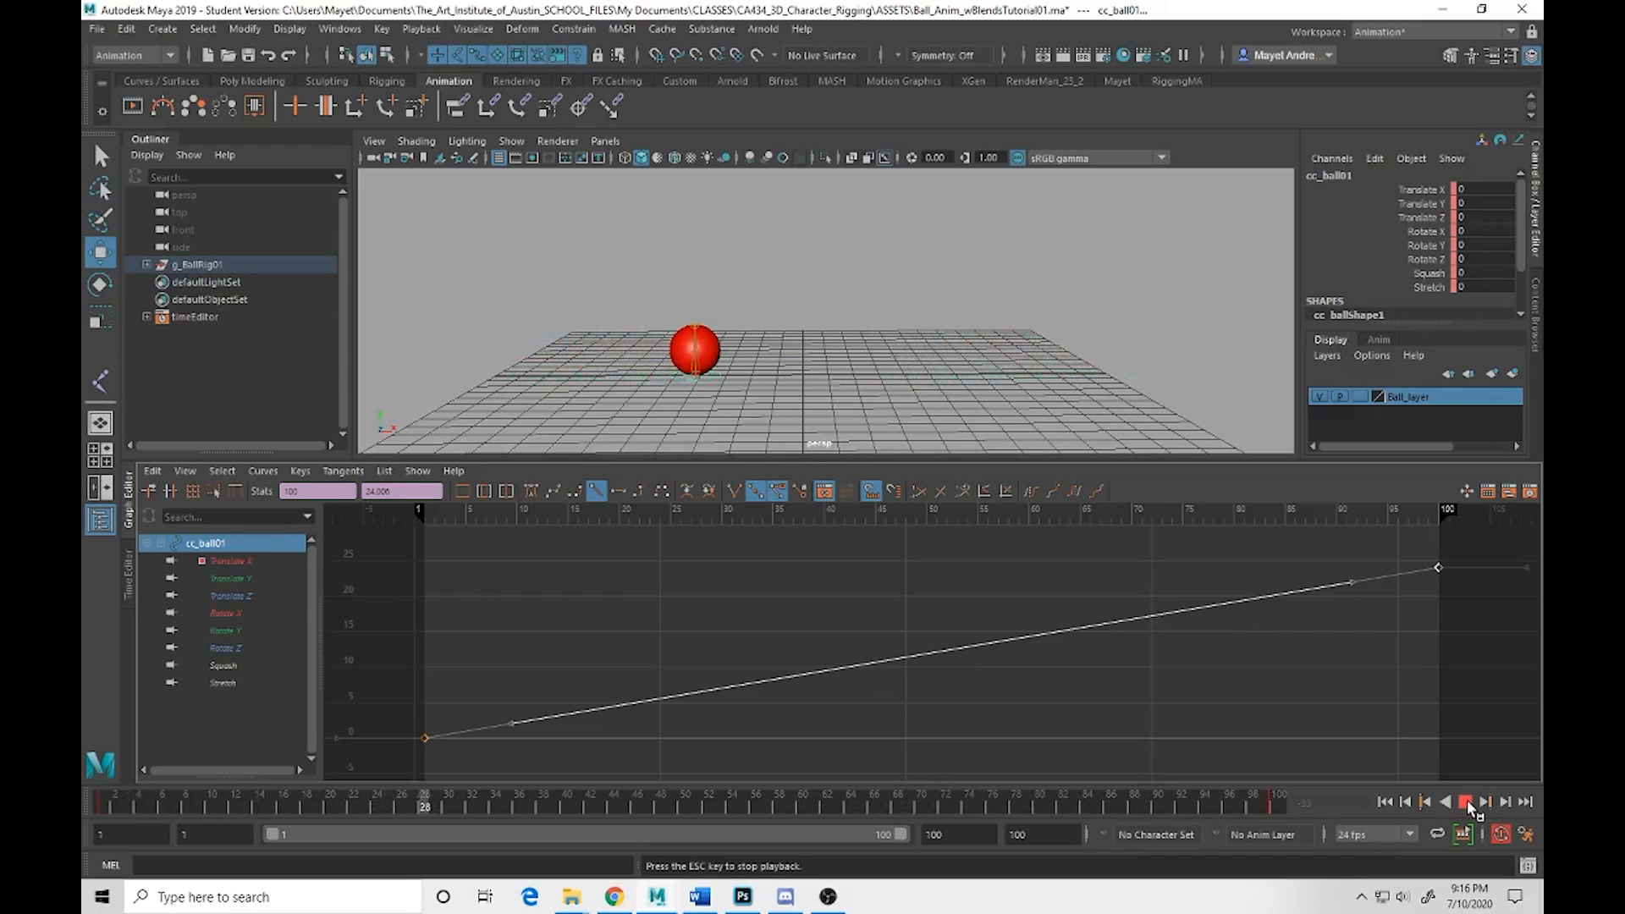
{"action": "key", "text": "Escape"}
{"action": "left_click", "coordinate": [711, 803]}
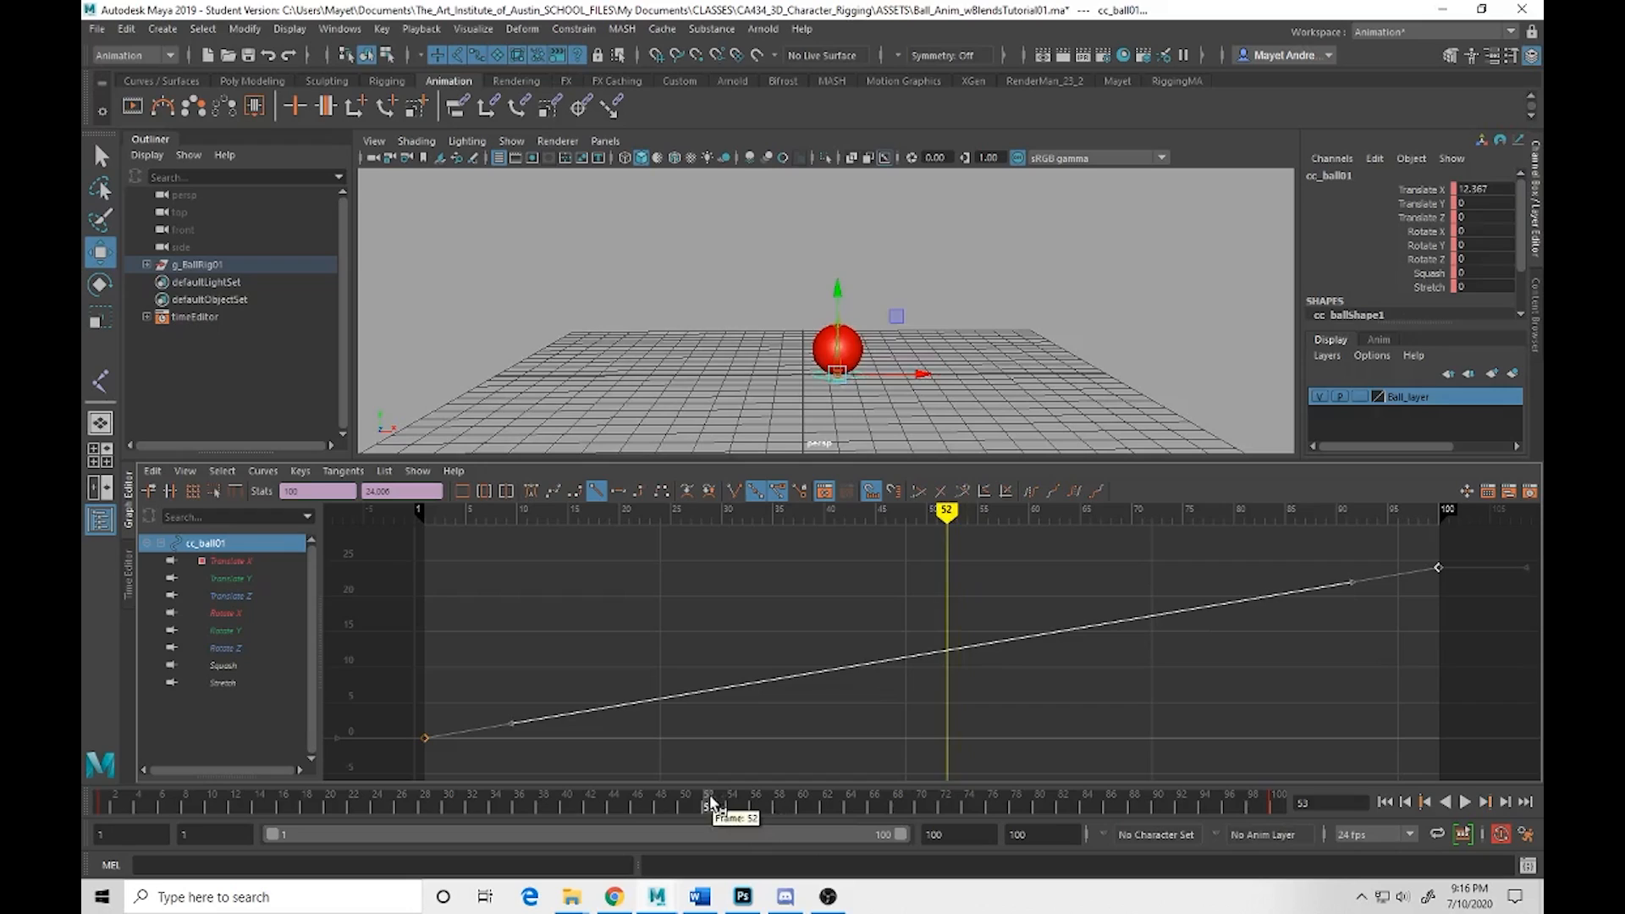
{"action": "left_click_drag", "start_coordinate": [711, 803], "coordinate": [104, 804]}
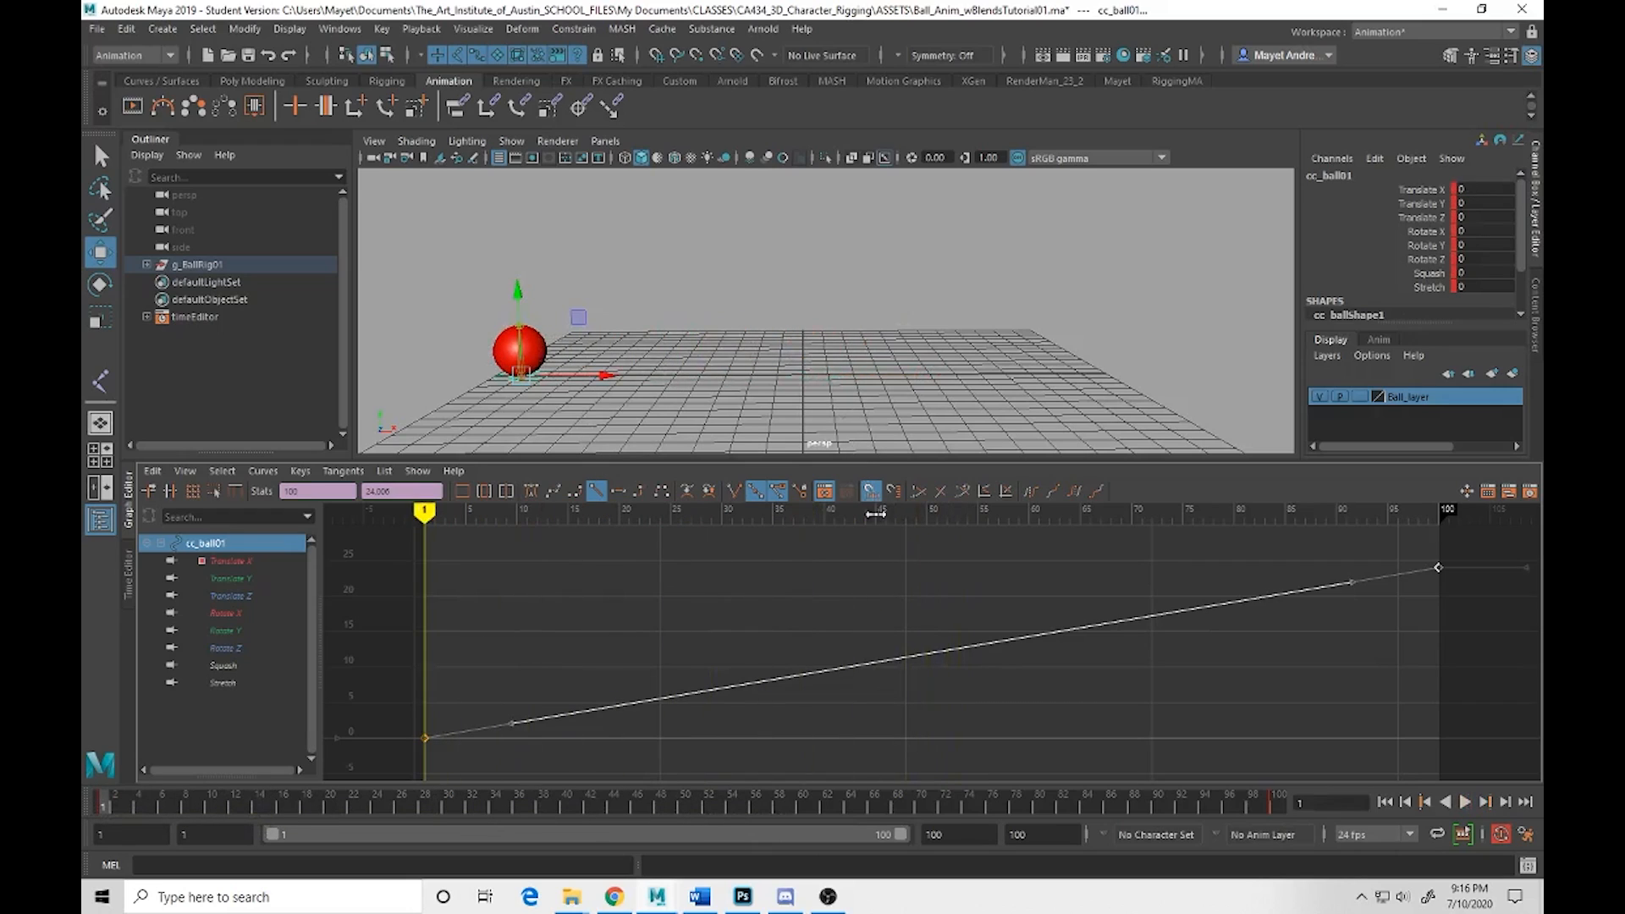
At frame 52, raise the ball control to a Translate Y of about 8.7 to key the peak of the arc
{"action": "left_click", "coordinate": [703, 806]}
{"action": "scroll", "coordinate": [875, 377], "scroll_direction": "down", "scroll_amount": 3}
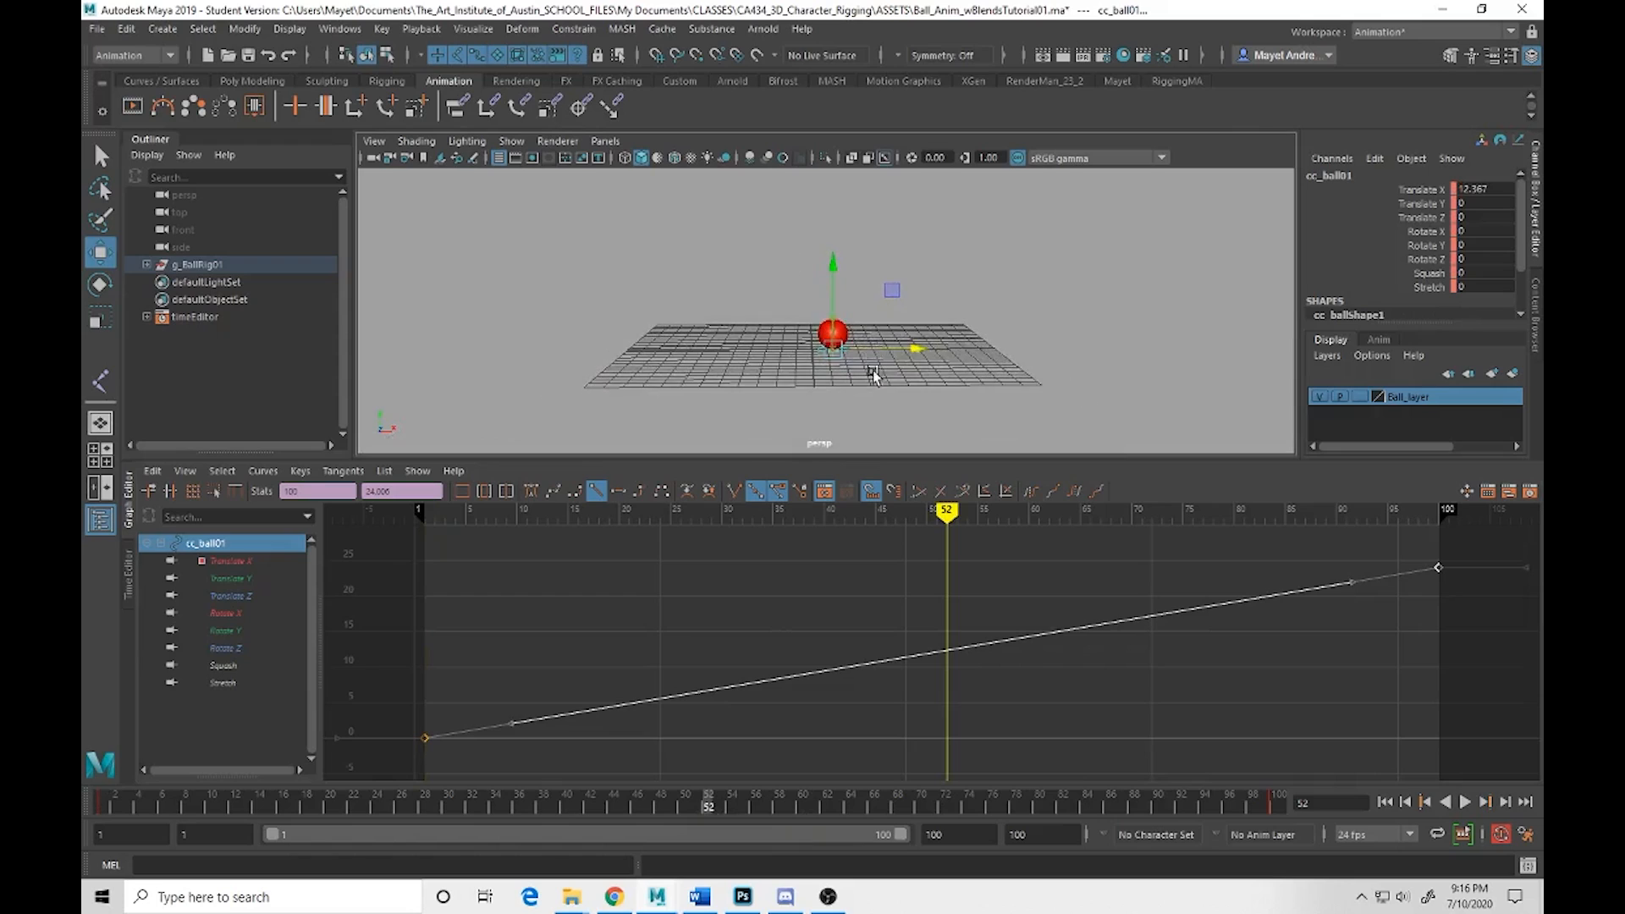
{"action": "middle_click_drag", "start_coordinate": [874, 375], "coordinate": [873, 321], "text": "alt"}
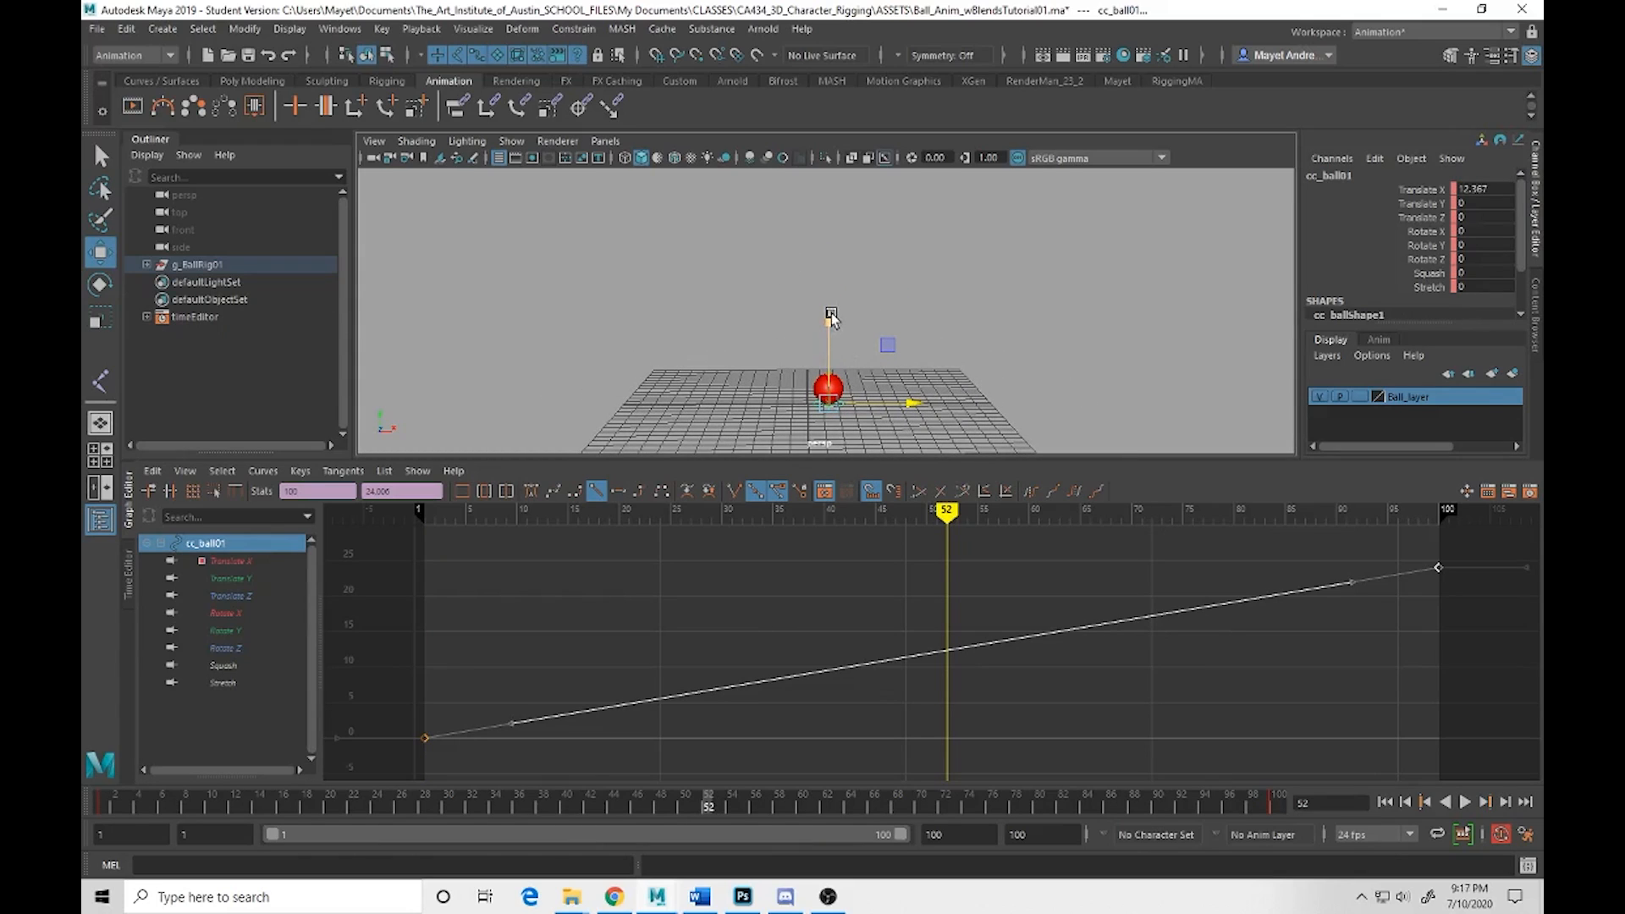
{"action": "left_click_drag", "start_coordinate": [829, 320], "coordinate": [829, 185]}
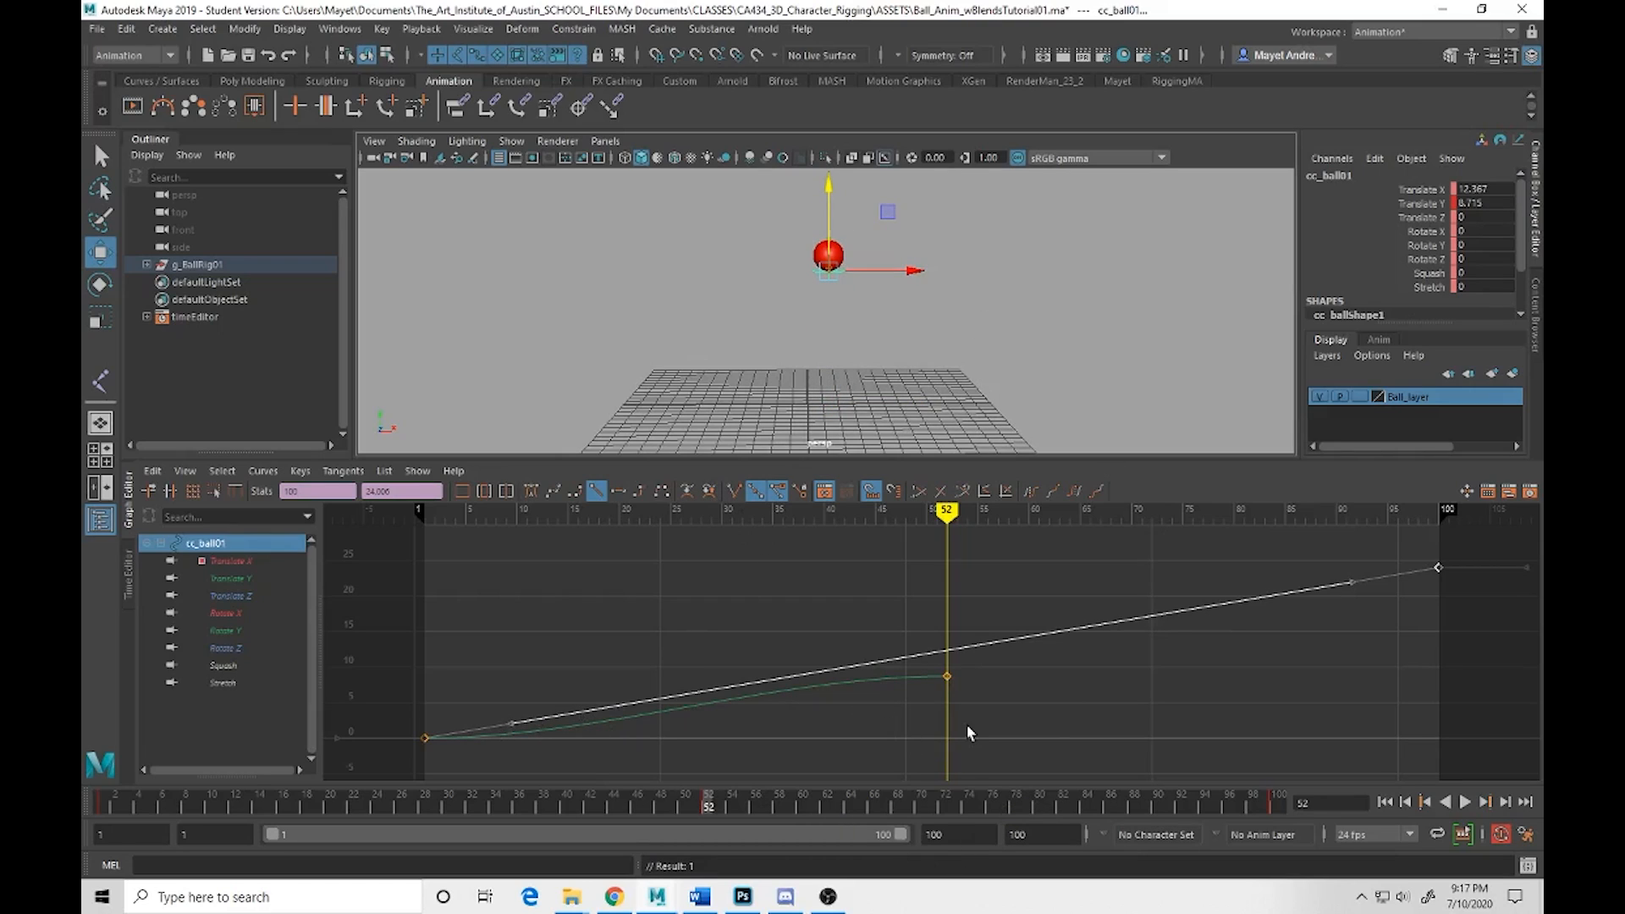
Scrub through the motion and set the control's Translate Y to 0 at frame 100
{"action": "left_click_drag", "start_coordinate": [708, 806], "coordinate": [1376, 838]}
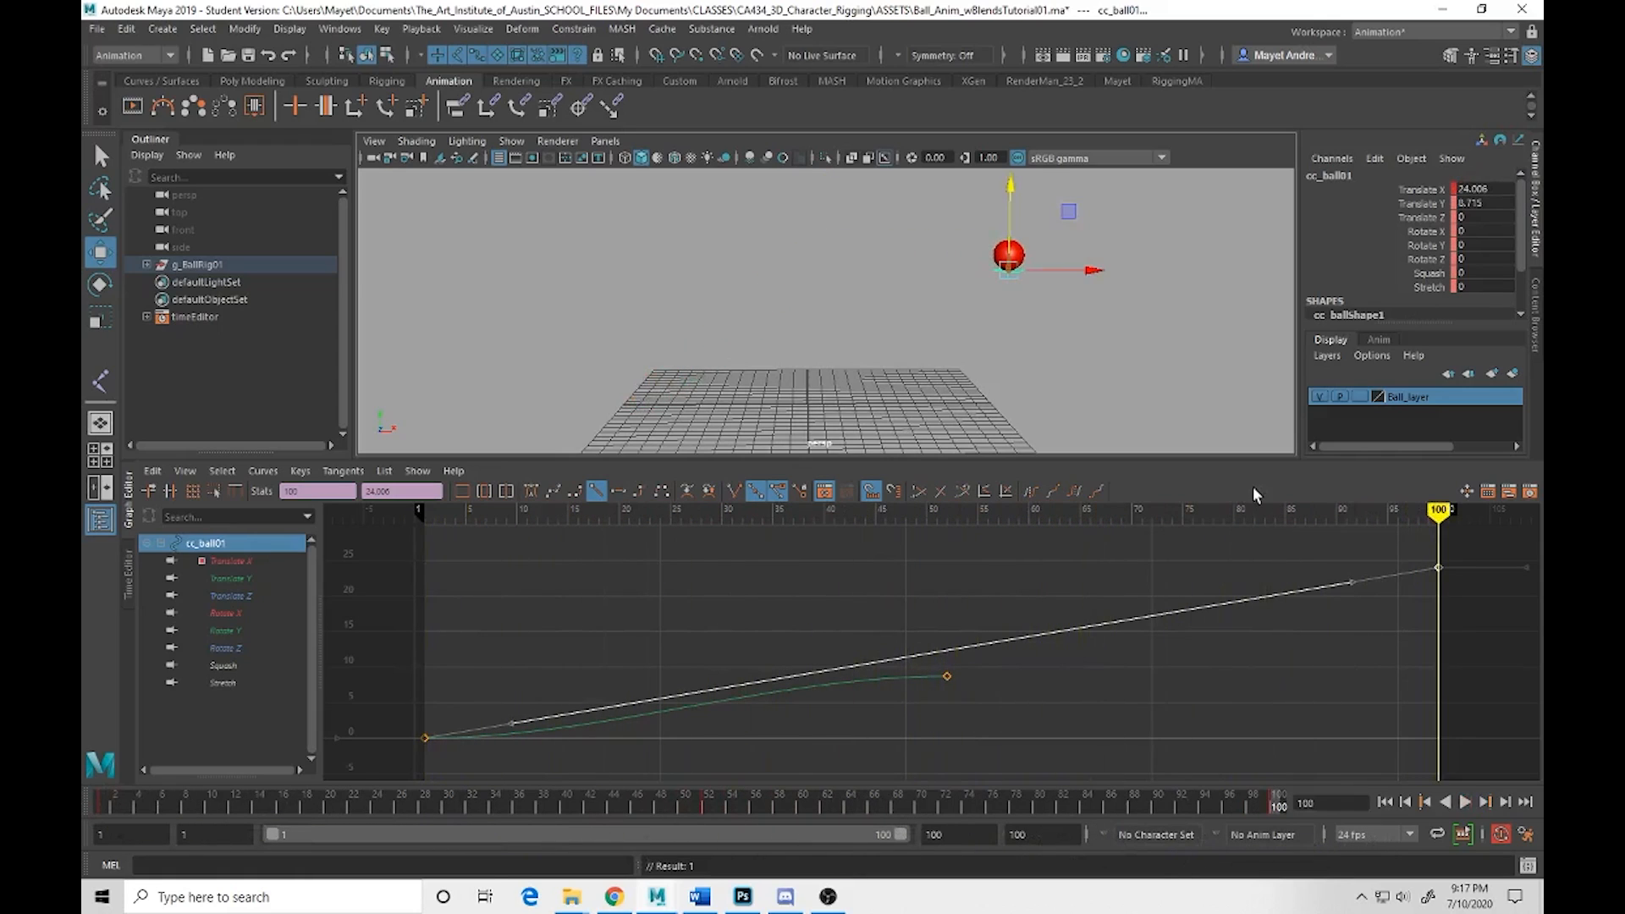
{"action": "left_click_drag", "start_coordinate": [126, 811], "coordinate": [82, 813]}
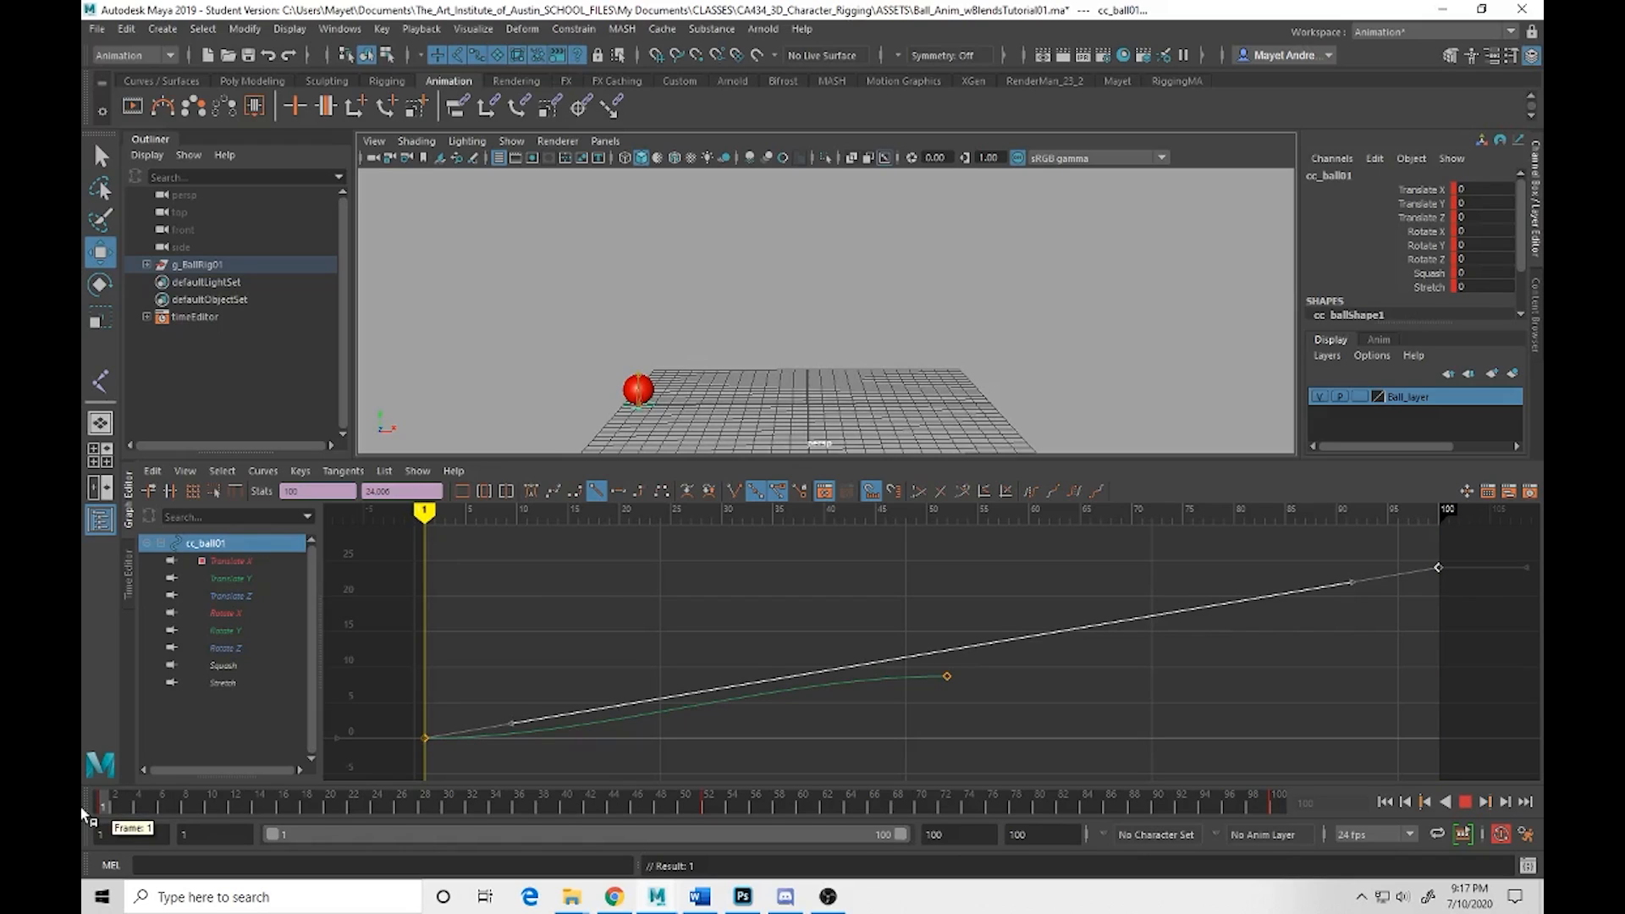
{"action": "mouse_move", "coordinate": [82, 812]}
{"action": "left_mouse_down"}
{"action": "mouse_move", "coordinate": [1266, 812]}
{"action": "mouse_move", "coordinate": [84, 813]}
{"action": "mouse_move", "coordinate": [790, 828]}
{"action": "mouse_move", "coordinate": [190, 811]}
{"action": "mouse_move", "coordinate": [1397, 805]}
{"action": "left_mouse_up"}
{"action": "double_click", "coordinate": [1480, 205]}
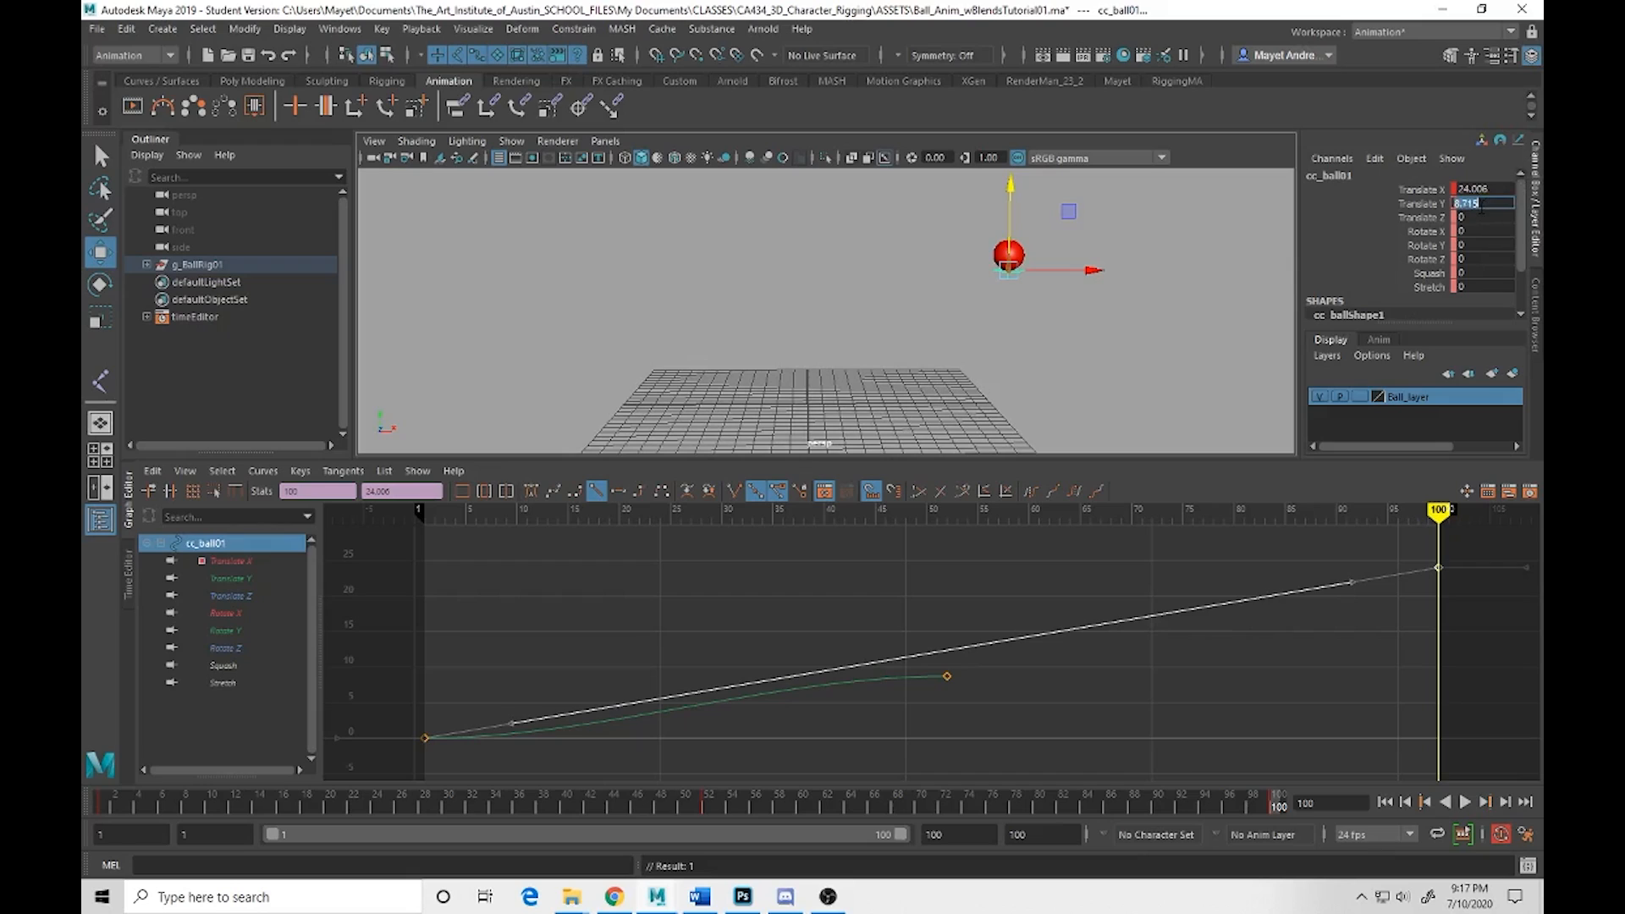
{"action": "type", "text": "0"}
{"action": "key", "text": "Return"}
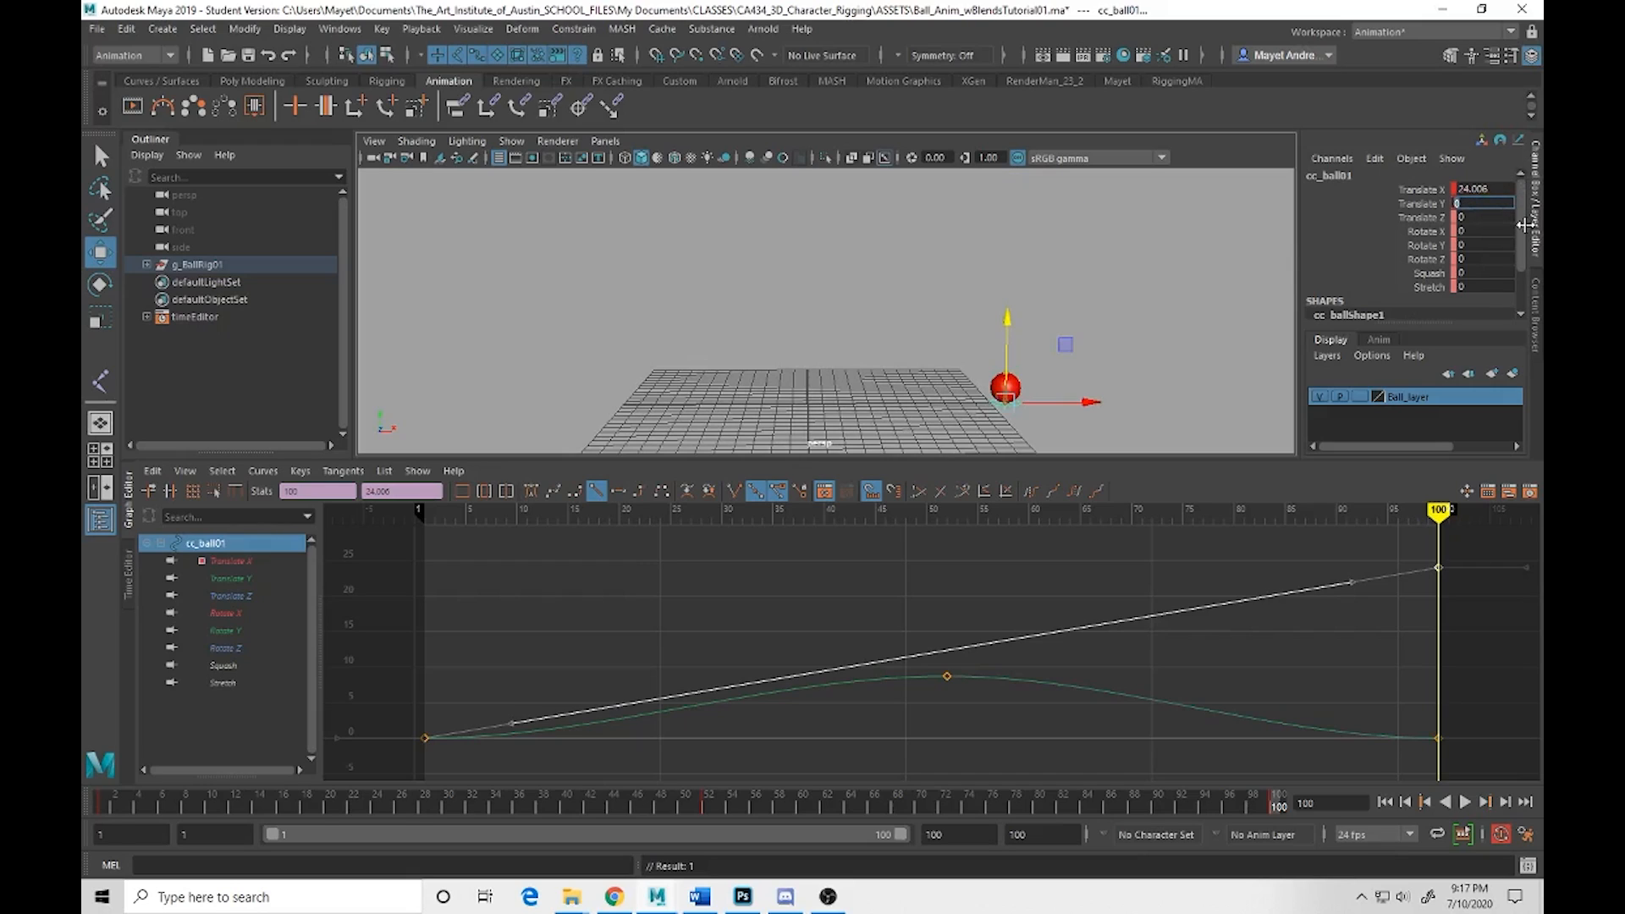
Play back the ball's rise and fall from frame 1, then return to the start
{"action": "left_click_drag", "start_coordinate": [1267, 811], "coordinate": [101, 815]}
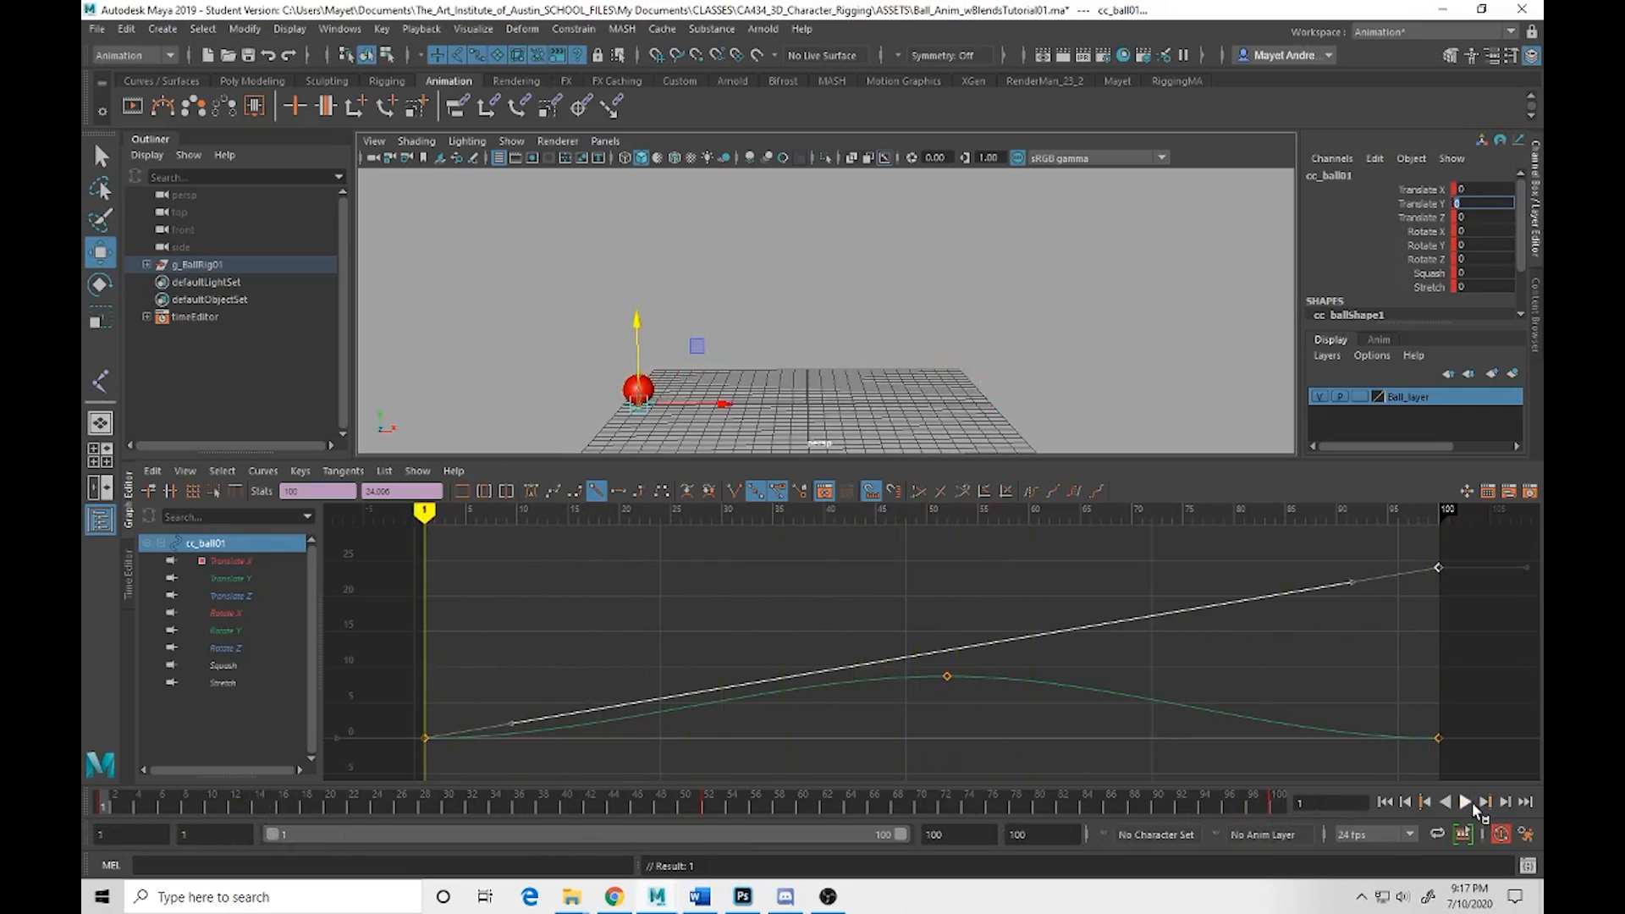
{"action": "left_click", "coordinate": [1465, 802]}
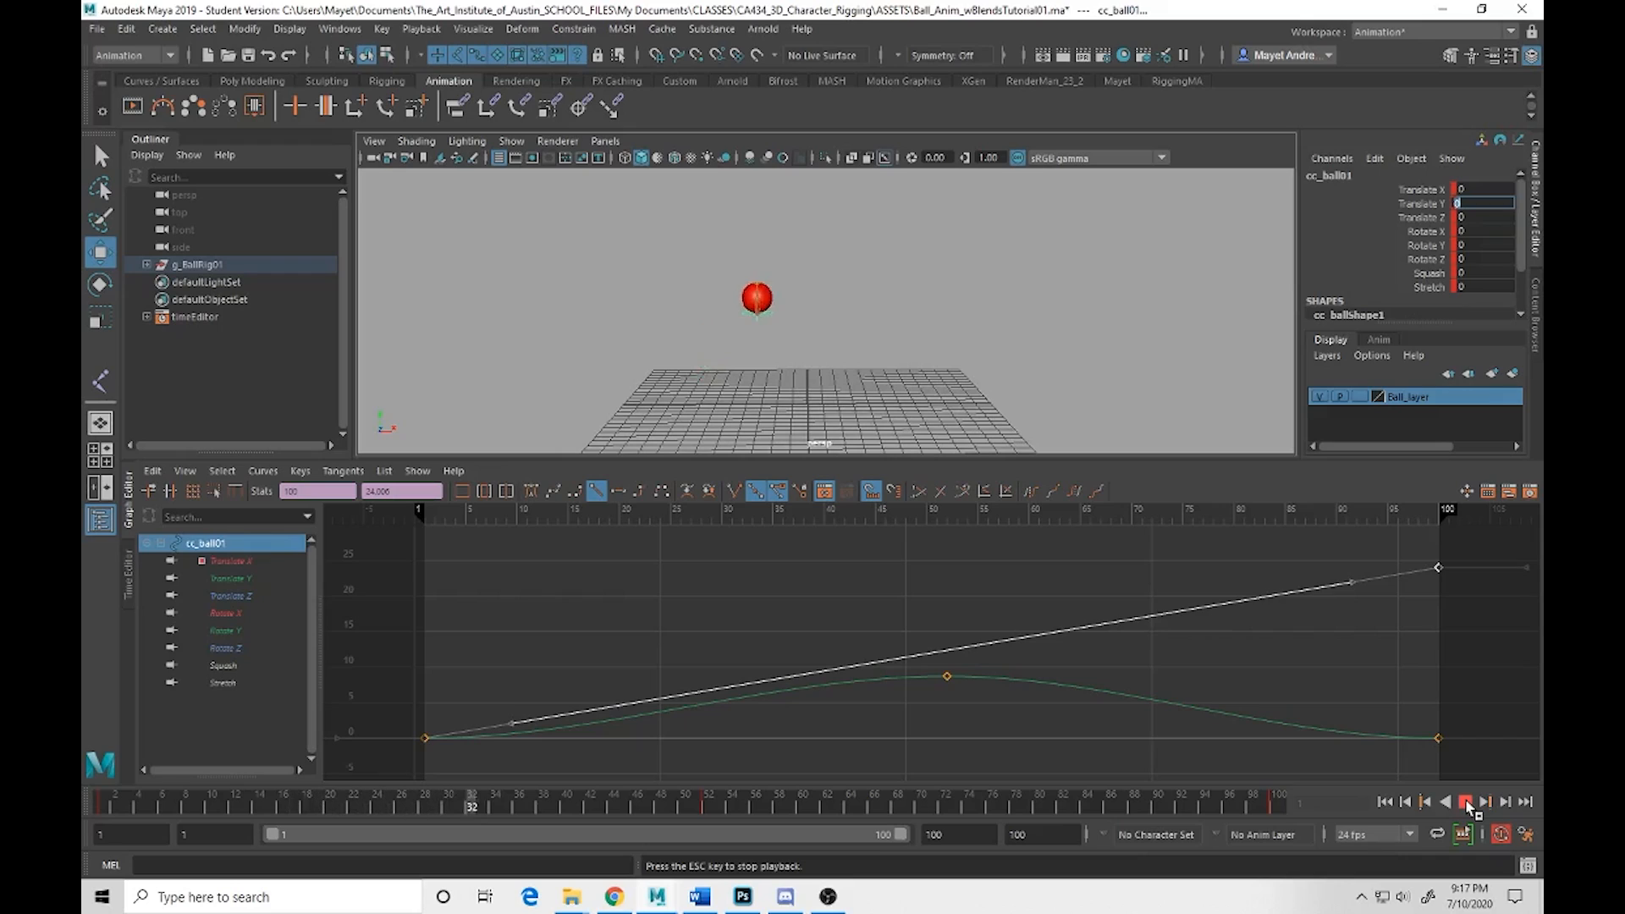
{"action": "left_click", "coordinate": [1468, 805]}
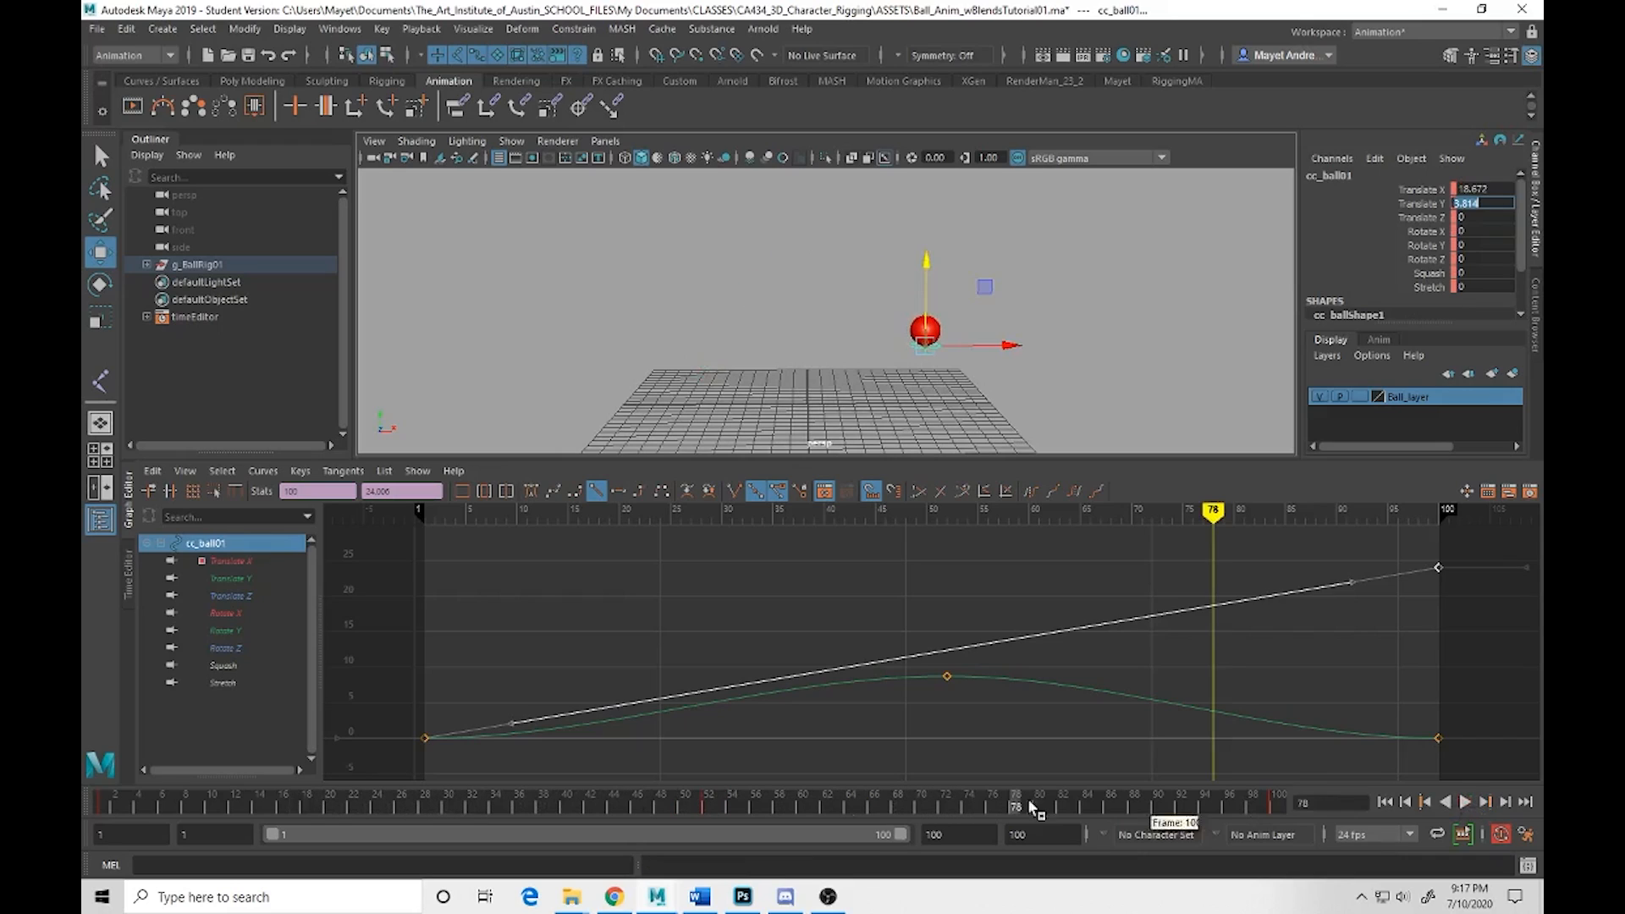
{"action": "key", "text": "alt+v"}
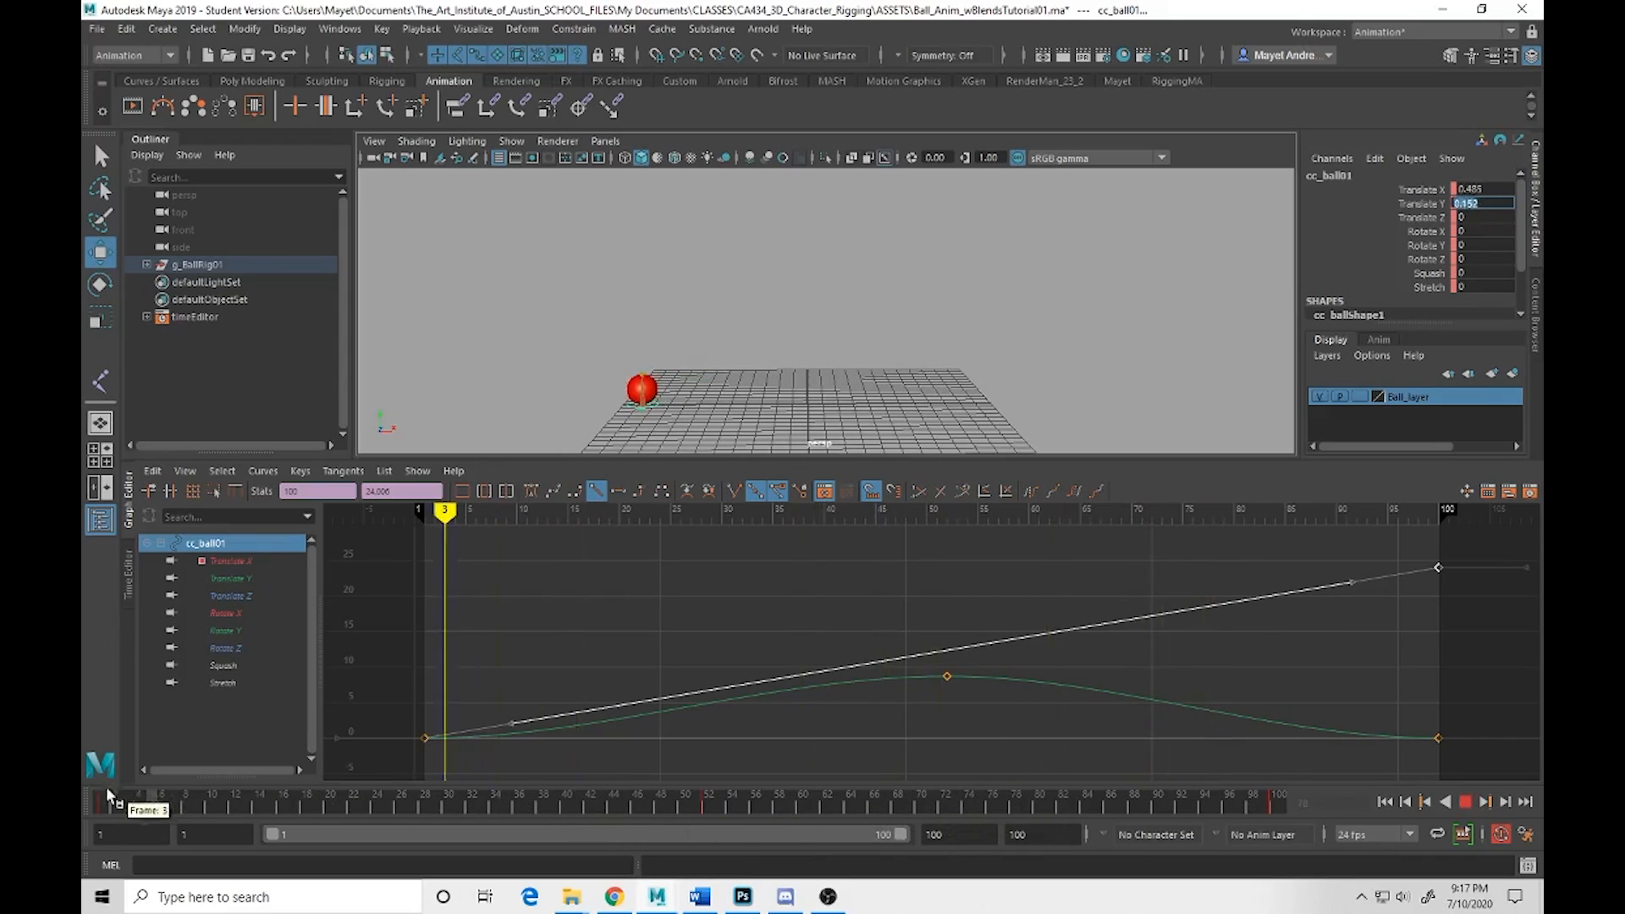
{"action": "left_click", "coordinate": [108, 794]}
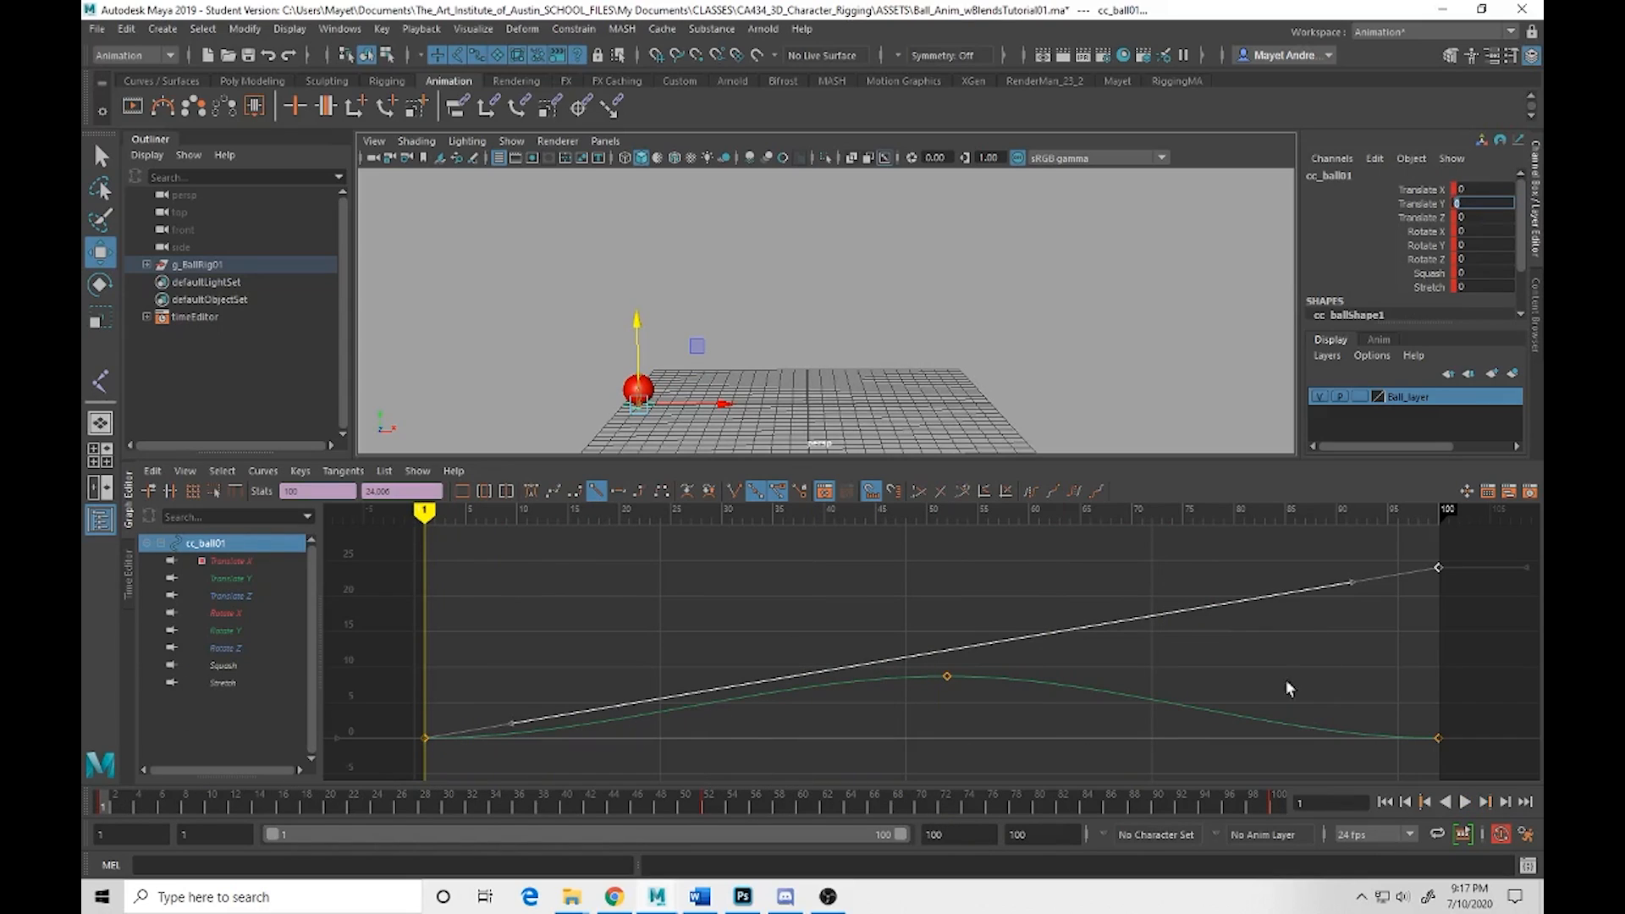
Isolate the Translate Y curve in the Graph Editor and frame it
{"action": "left_click_drag", "start_coordinate": [1218, 579], "coordinate": [1250, 622]}
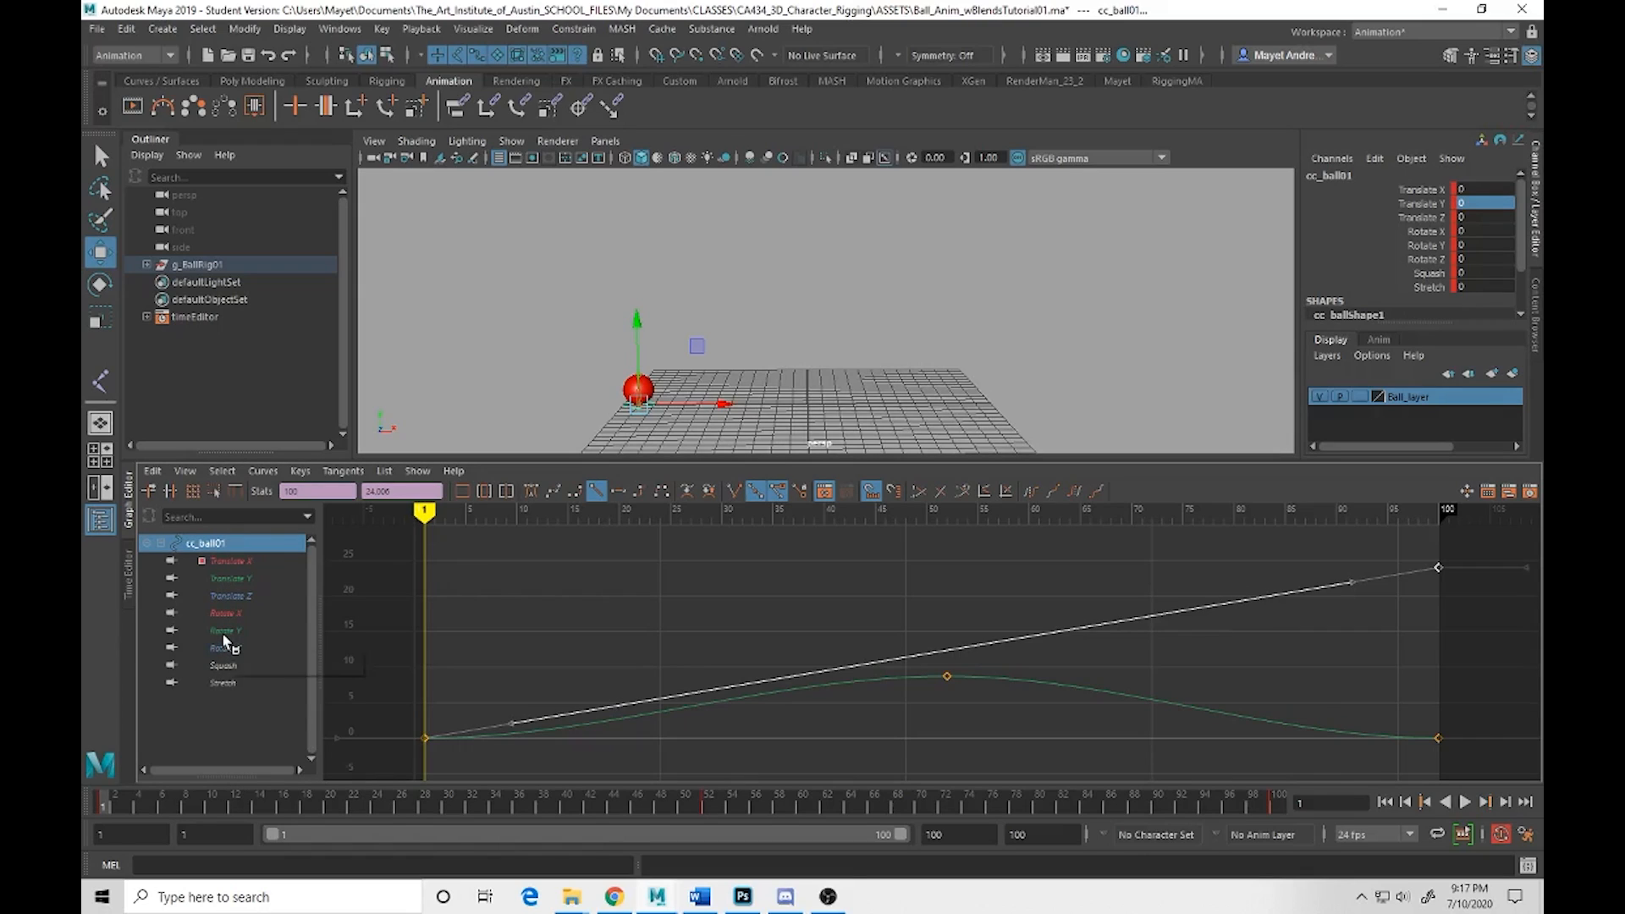
{"action": "left_click", "coordinate": [228, 577]}
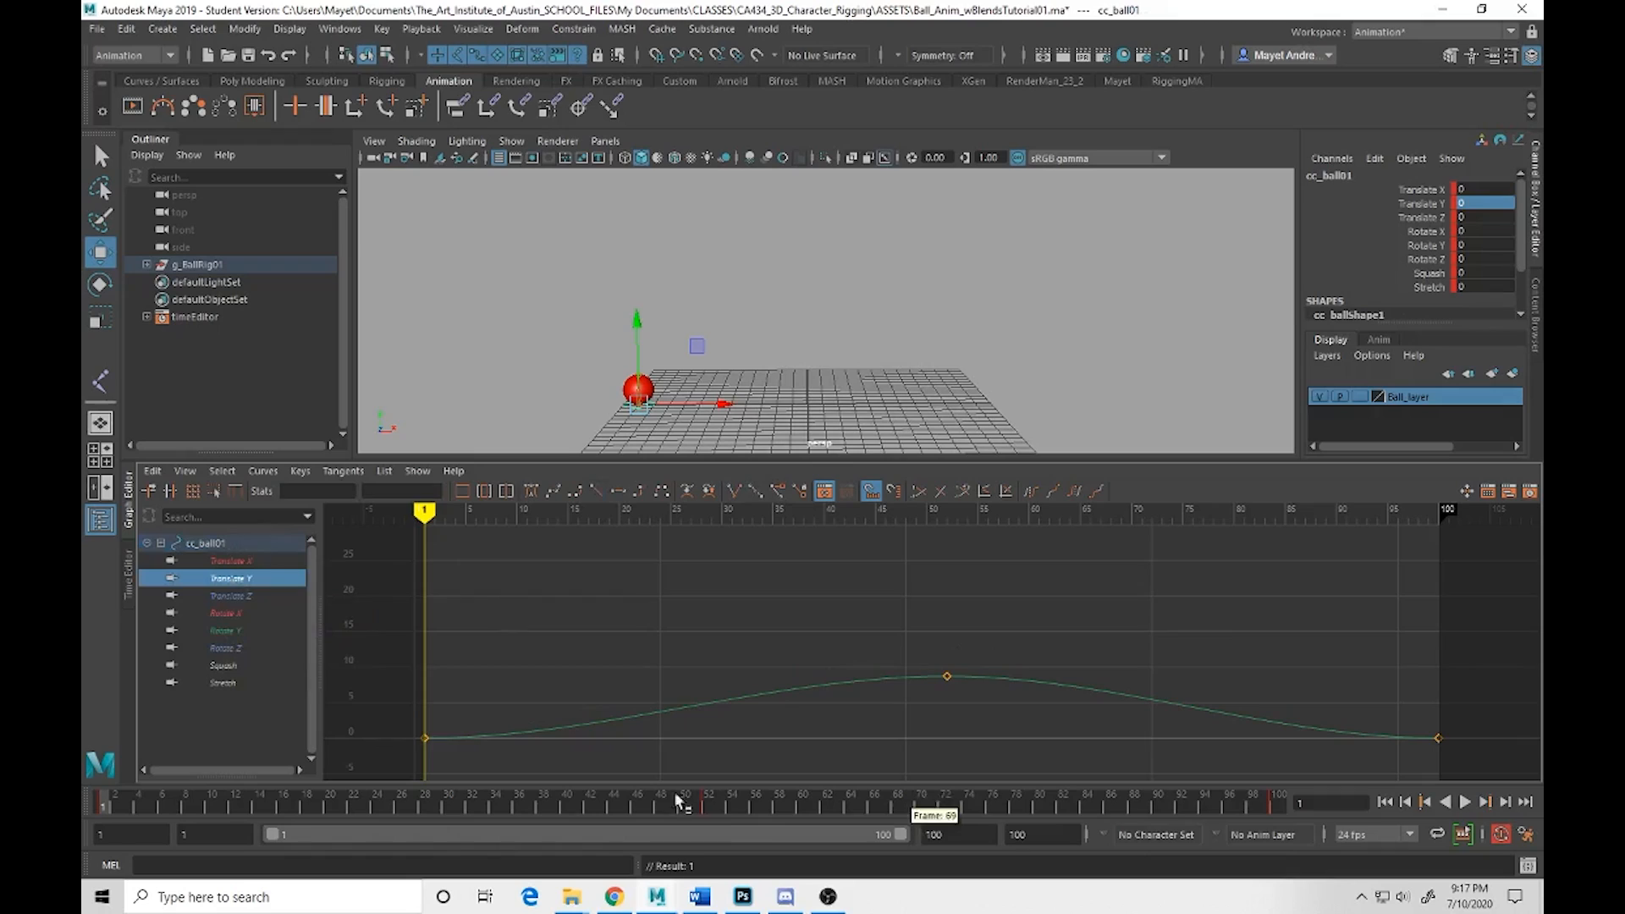
{"action": "key", "text": "f"}
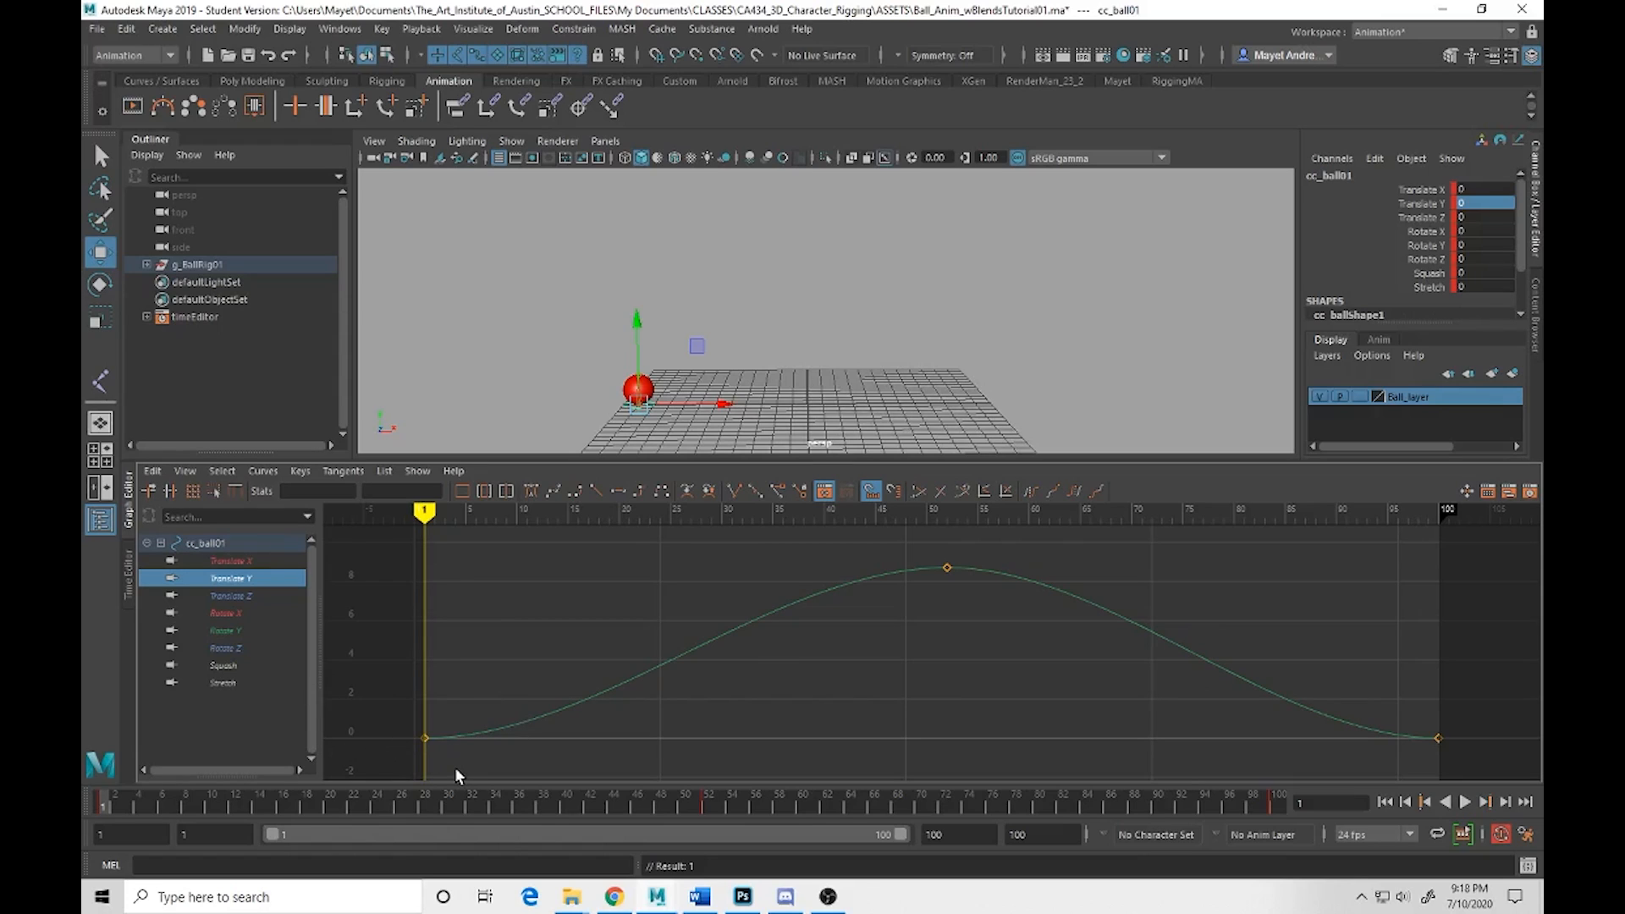
Break the tangents of the Translate Y key at frame 1 and raise its outgoing handle for a steeper takeoff
{"action": "left_click_drag", "start_coordinate": [403, 723], "coordinate": [409, 736]}
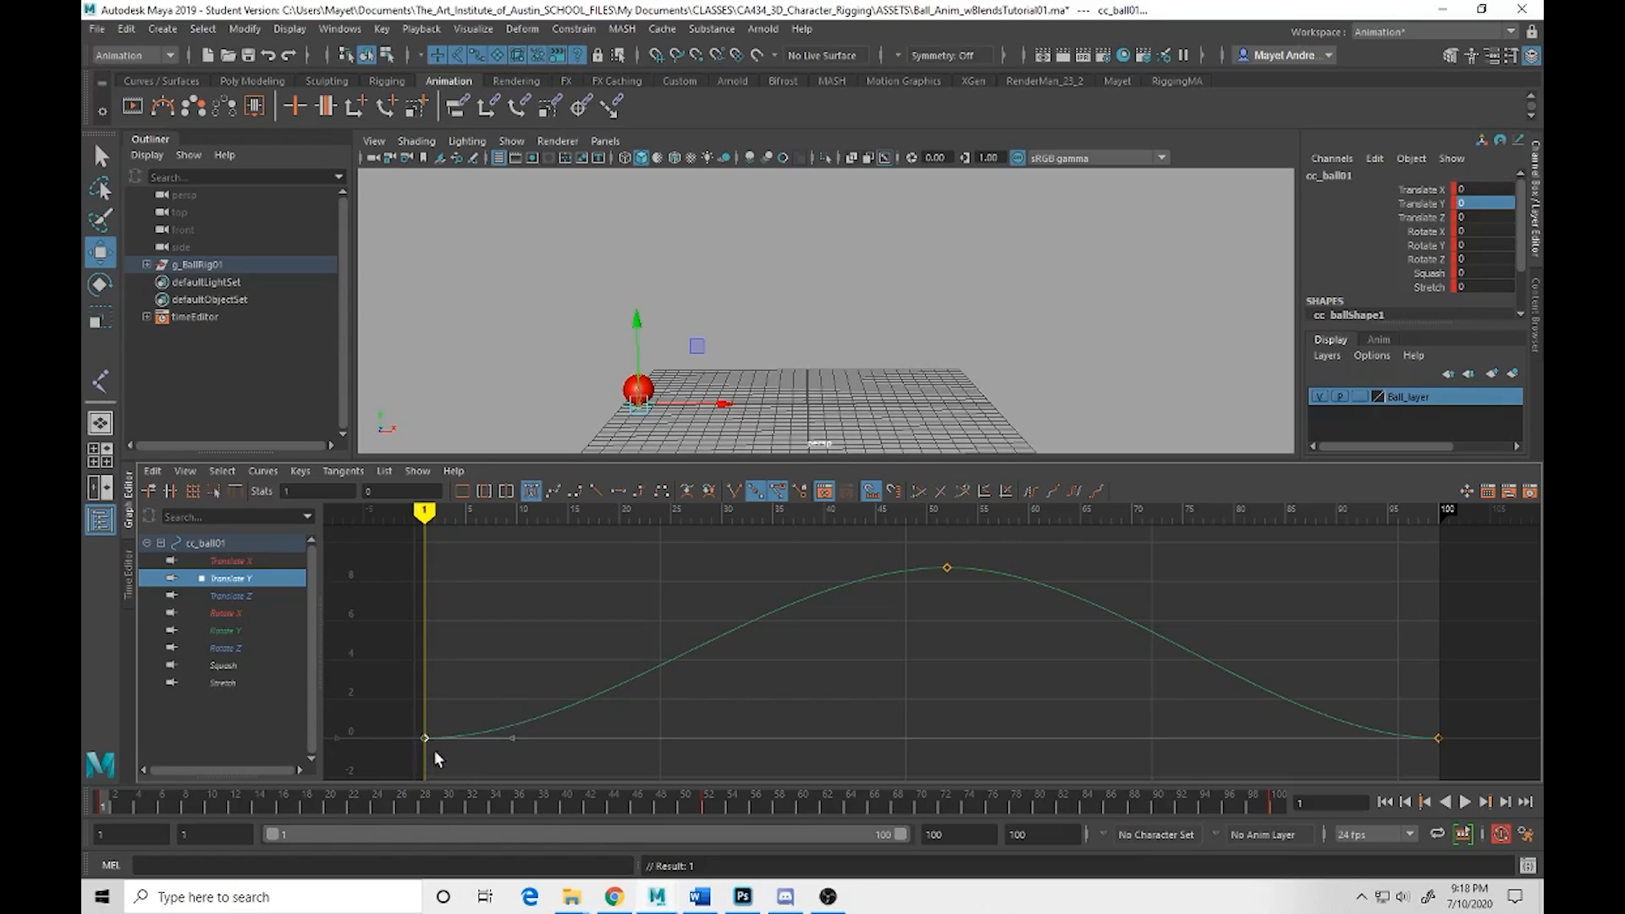
{"action": "middle_click_drag", "start_coordinate": [513, 712], "coordinate": [552, 708], "text": "alt"}
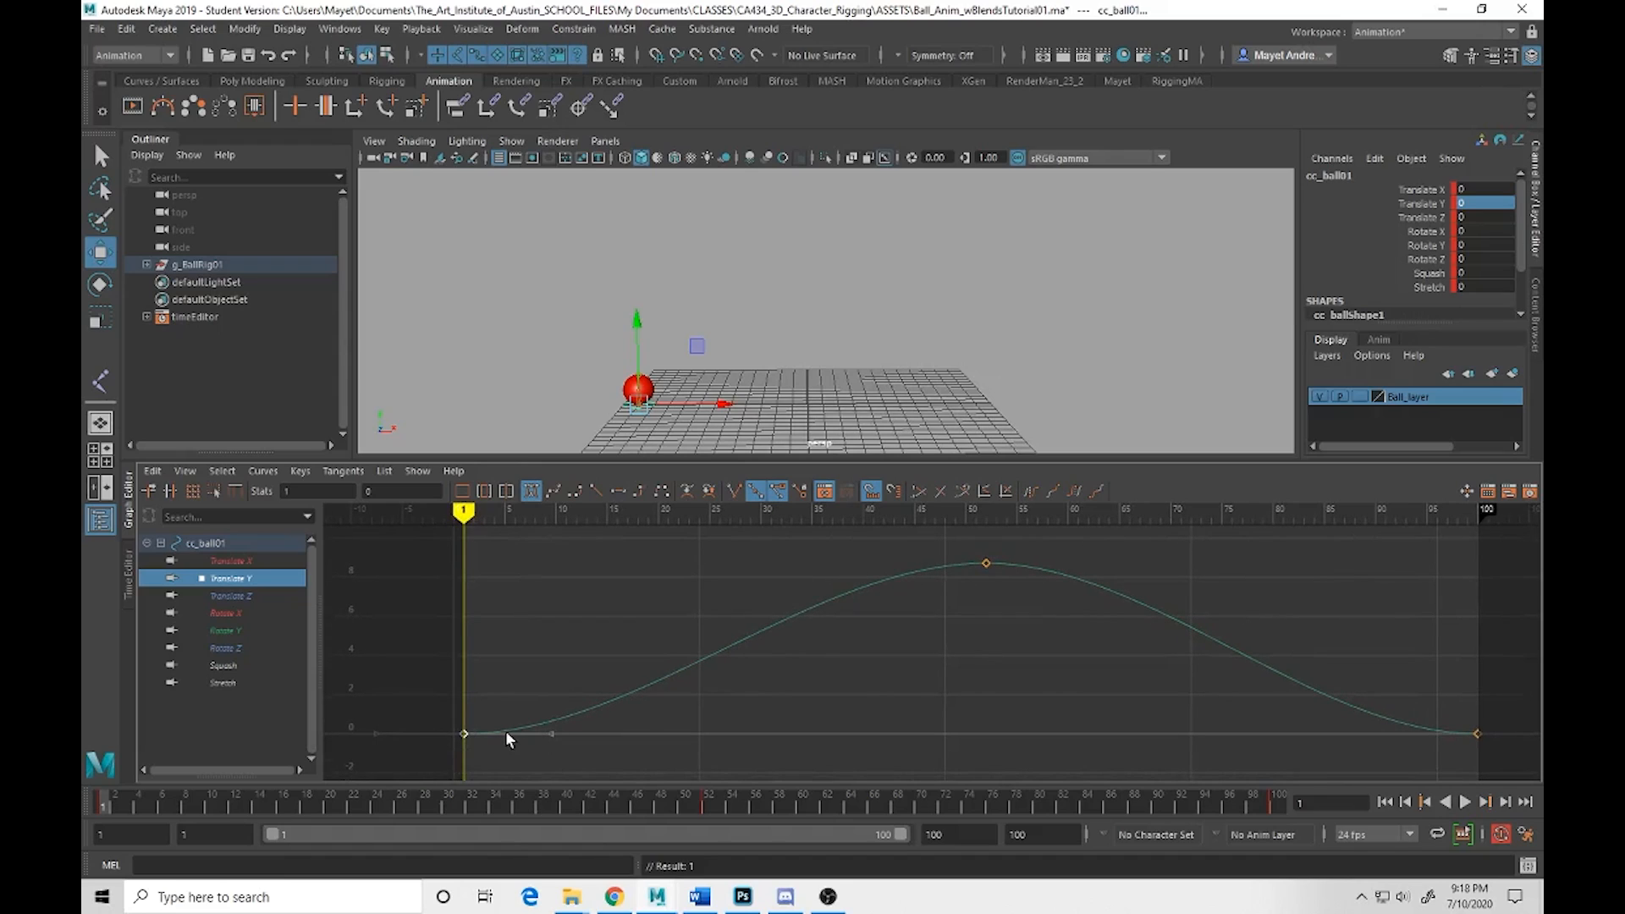
{"action": "left_click", "coordinate": [734, 494]}
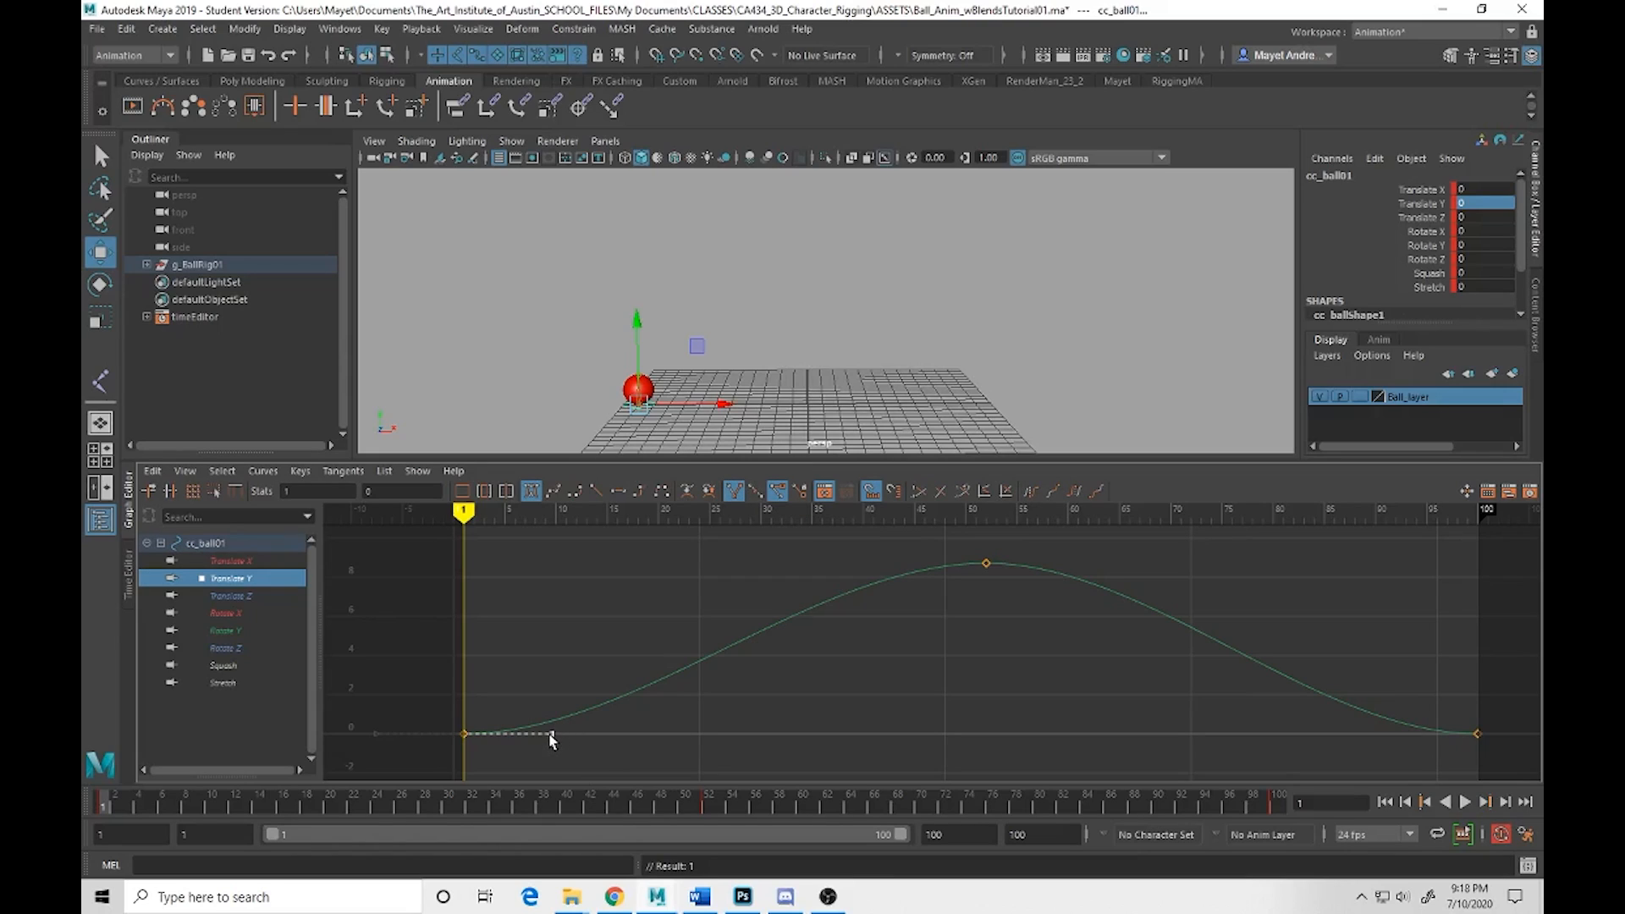
{"action": "left_click_drag", "start_coordinate": [551, 737], "coordinate": [526, 687]}
Try raising the incoming tangent handle of the Translate Y key at frame 100
{"action": "left_click", "coordinate": [1478, 734]}
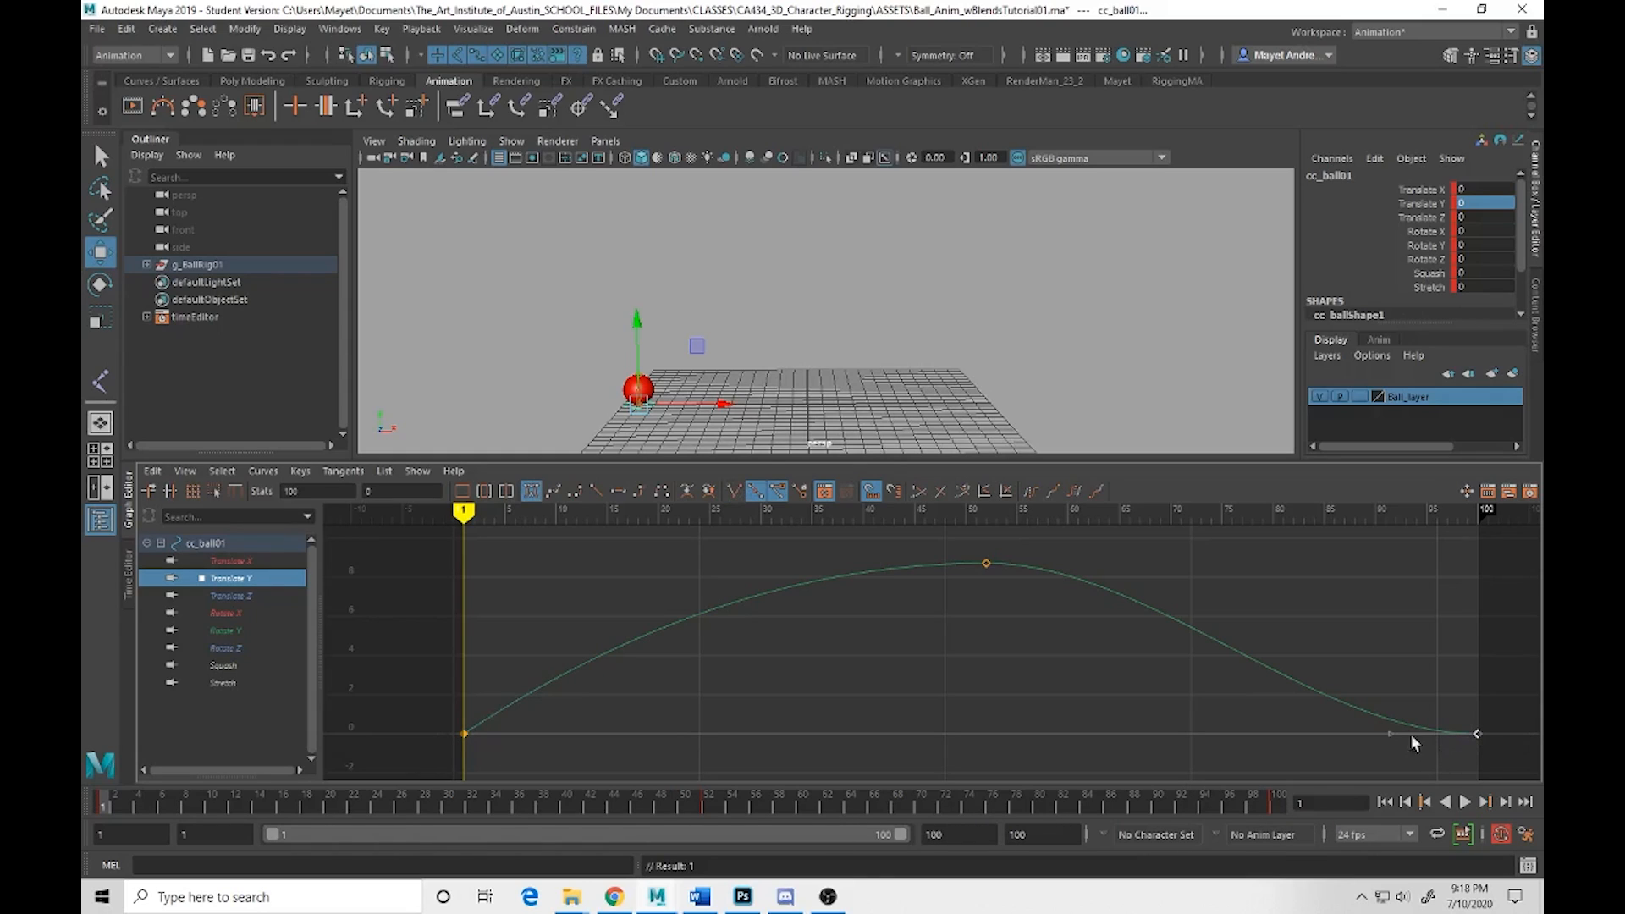
{"action": "left_click", "coordinate": [1406, 732]}
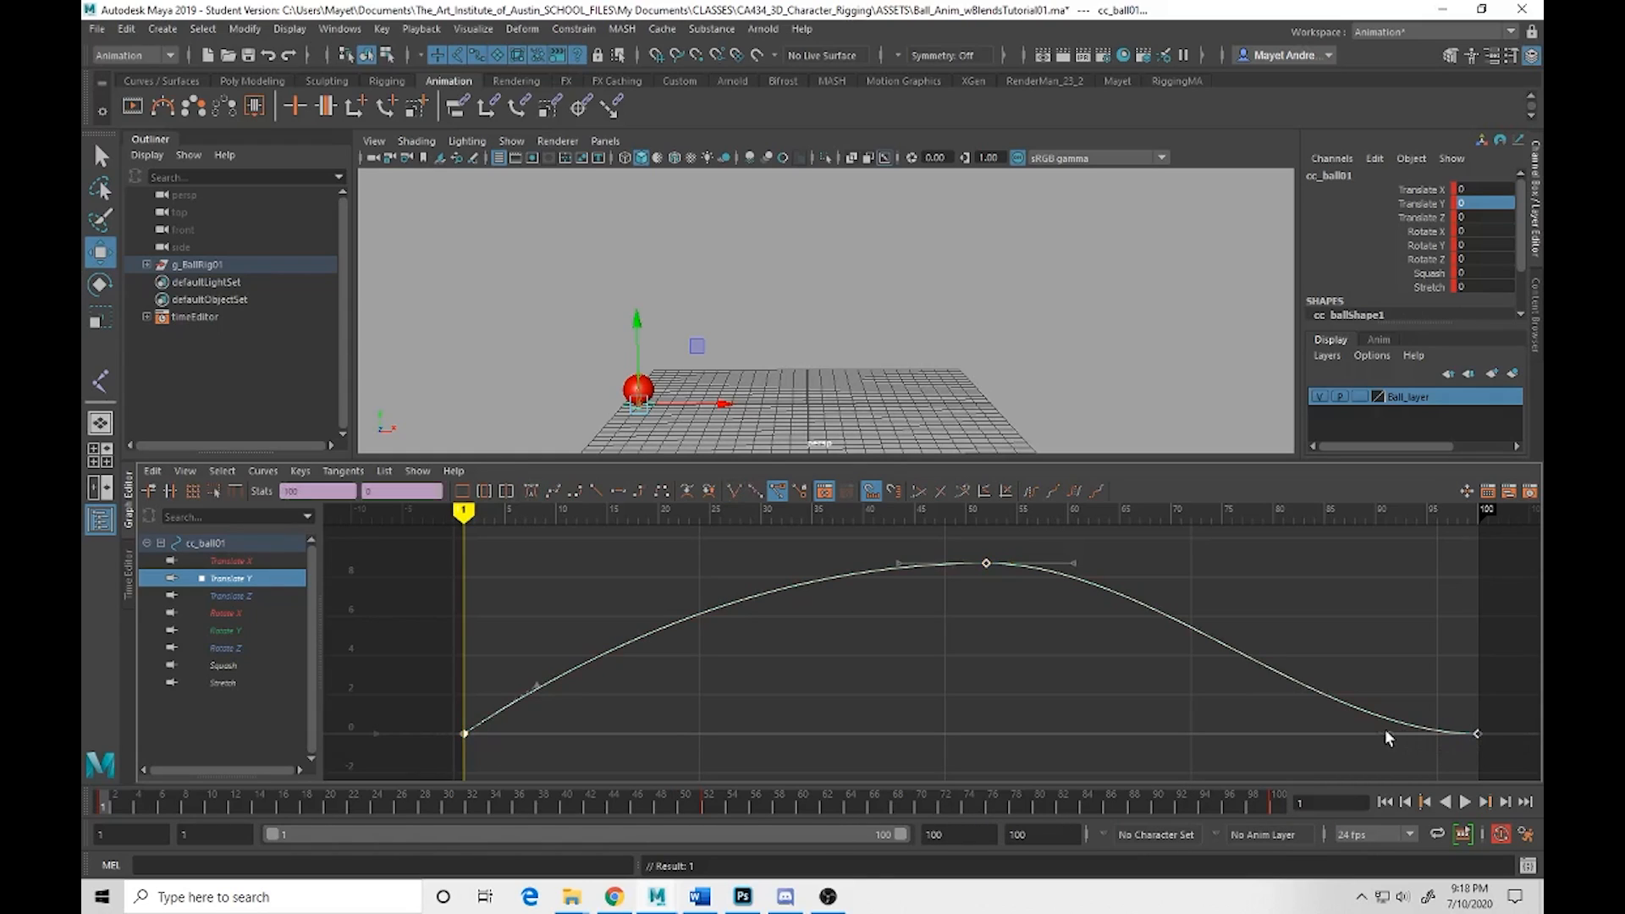
{"action": "left_click_drag", "start_coordinate": [1390, 734], "coordinate": [1406, 666]}
{"action": "key", "text": "ctrl+z"}
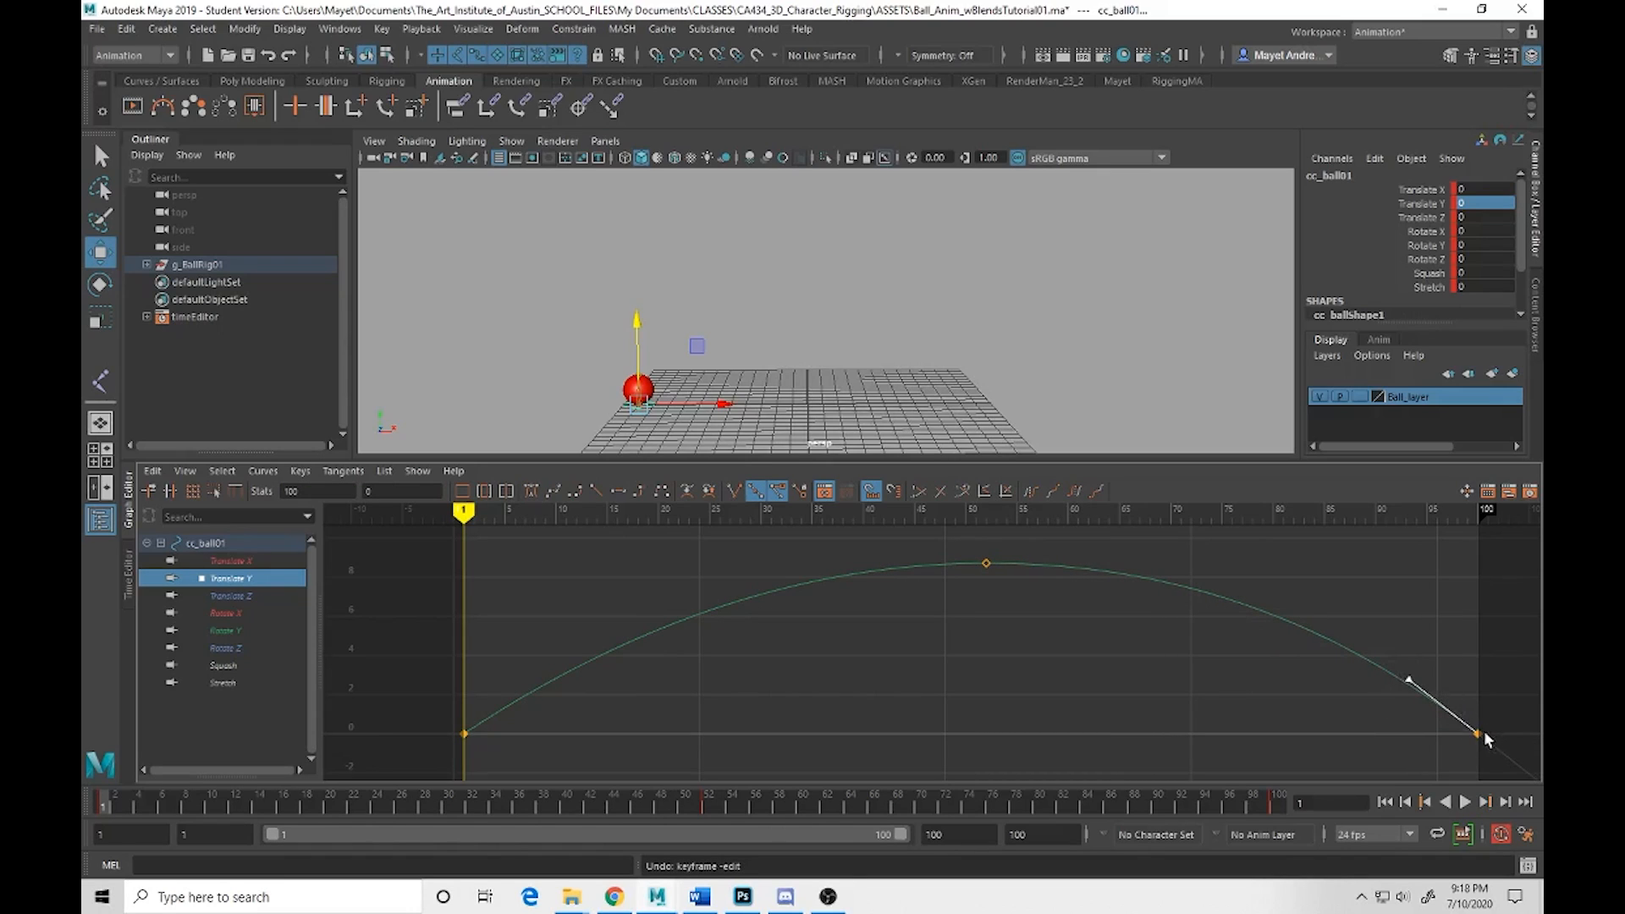
{"action": "key", "text": "ctrl+z"}
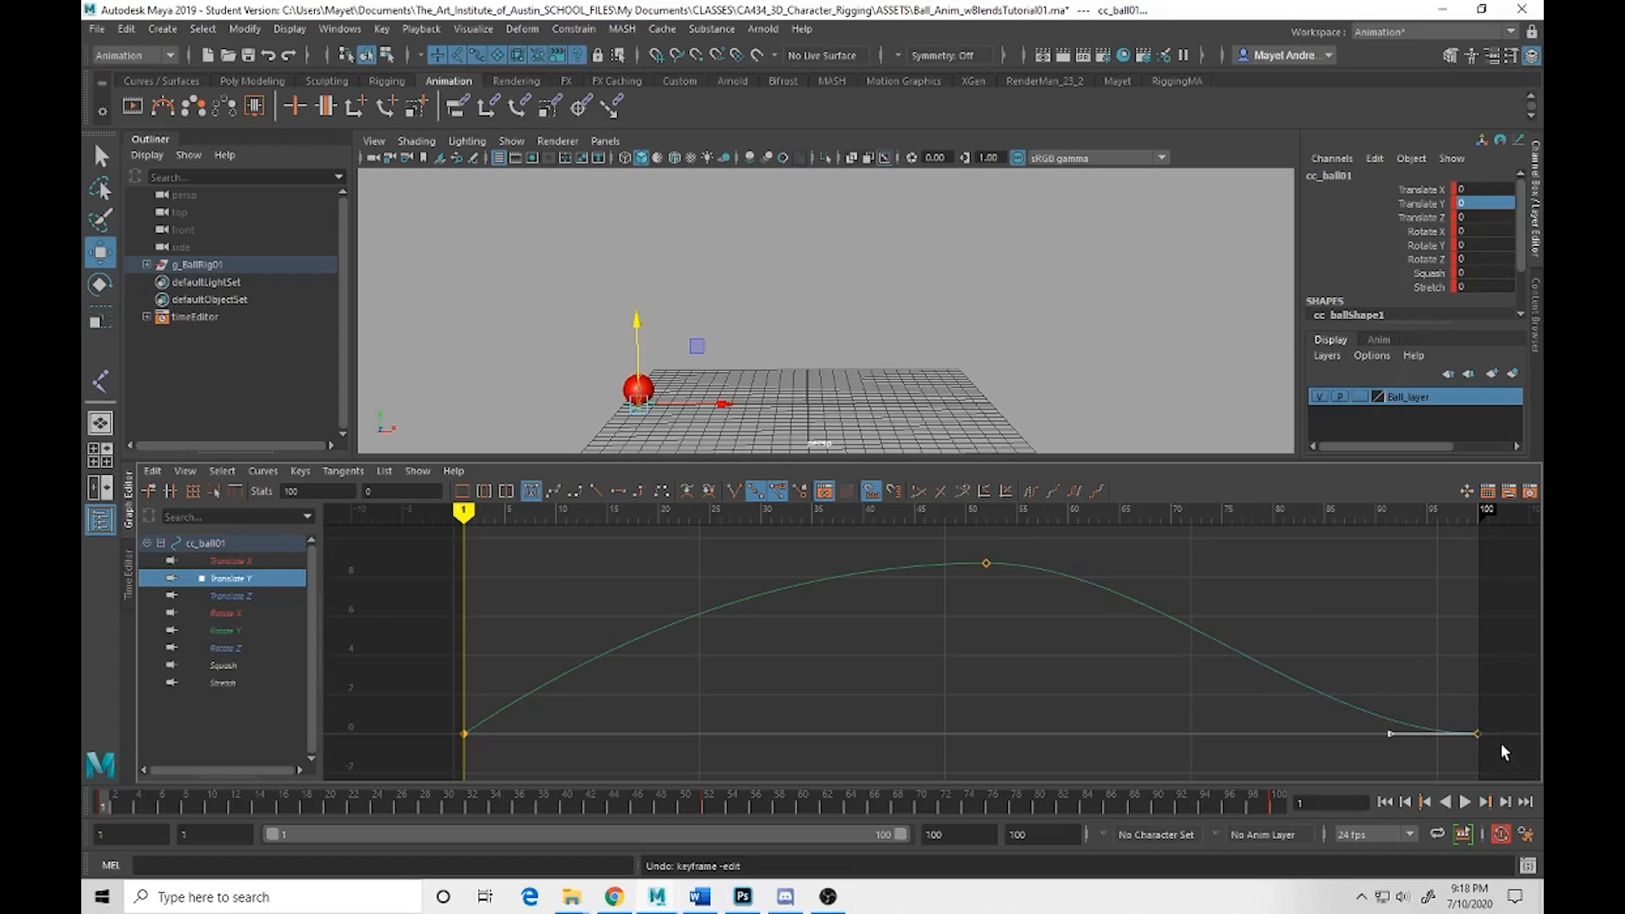
Shift the Translate Y peak key horizontally to frame 18 and set the current time to frame 37
{"action": "mouse_move", "coordinate": [1336, 659]}
{"action": "middle_mouse_down", "text": "alt"}
{"action": "mouse_move", "coordinate": [1114, 657]}
{"action": "mouse_move", "coordinate": [1445, 645]}
{"action": "mouse_move", "coordinate": [1349, 656]}
{"action": "middle_mouse_up", "text": "alt"}
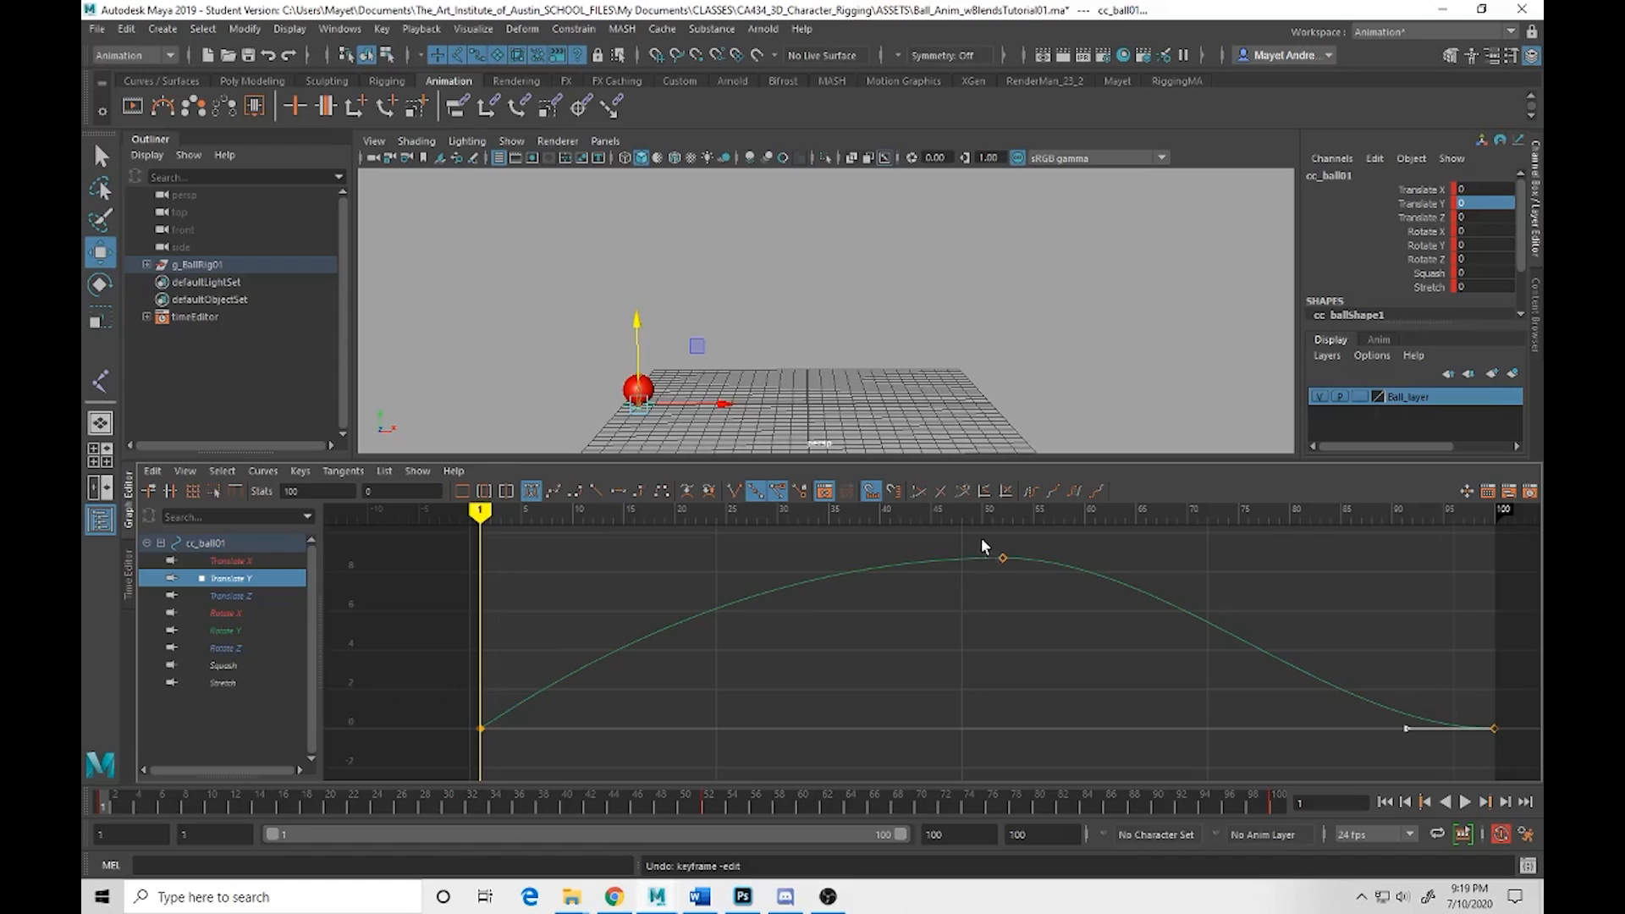
{"action": "left_click_drag", "start_coordinate": [1044, 584], "coordinate": [1045, 587]}
{"action": "middle_click_drag", "start_coordinate": [1008, 560], "coordinate": [949, 566], "text": "shift"}
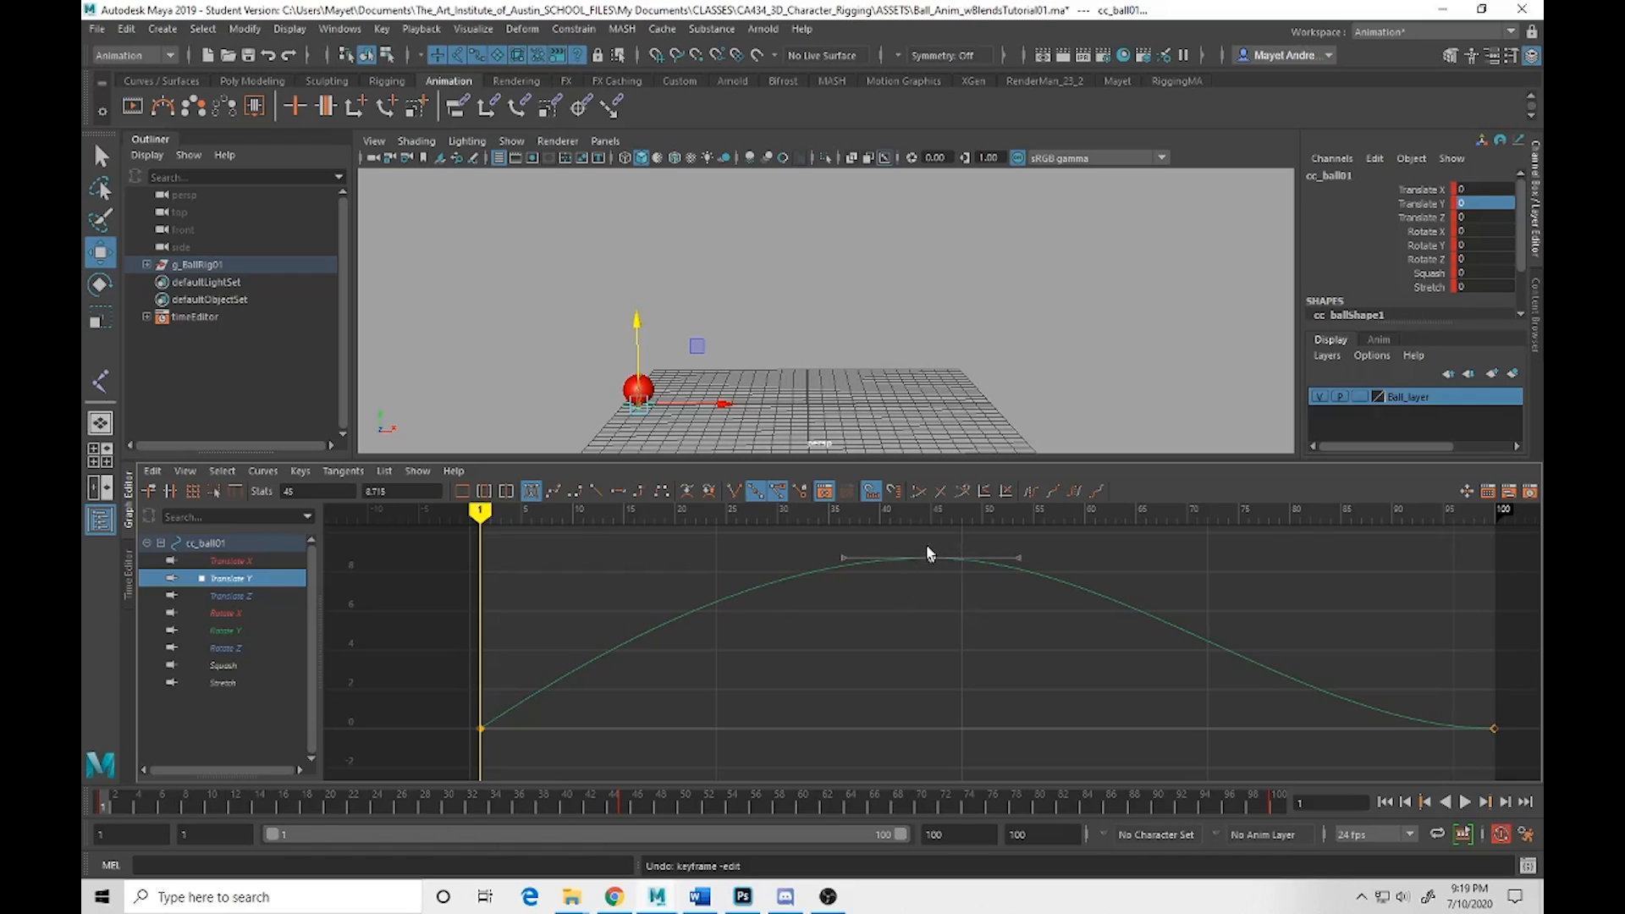
{"action": "middle_click_drag", "start_coordinate": [932, 556], "coordinate": [654, 572], "text": "shift"}
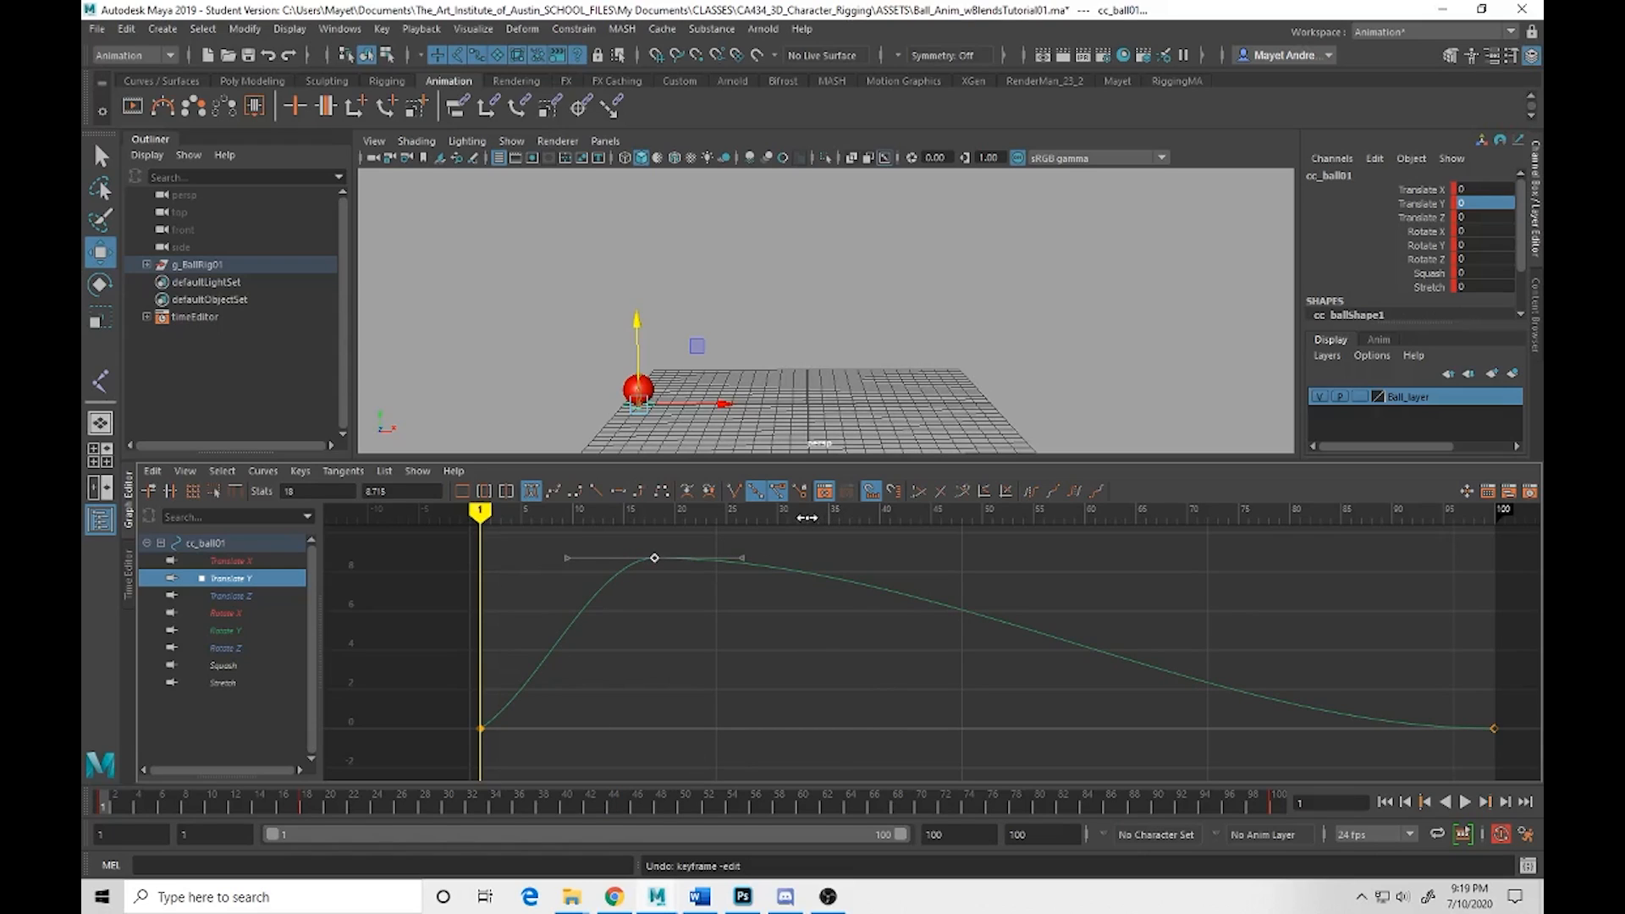
{"action": "left_click_drag", "start_coordinate": [807, 517], "coordinate": [846, 518]}
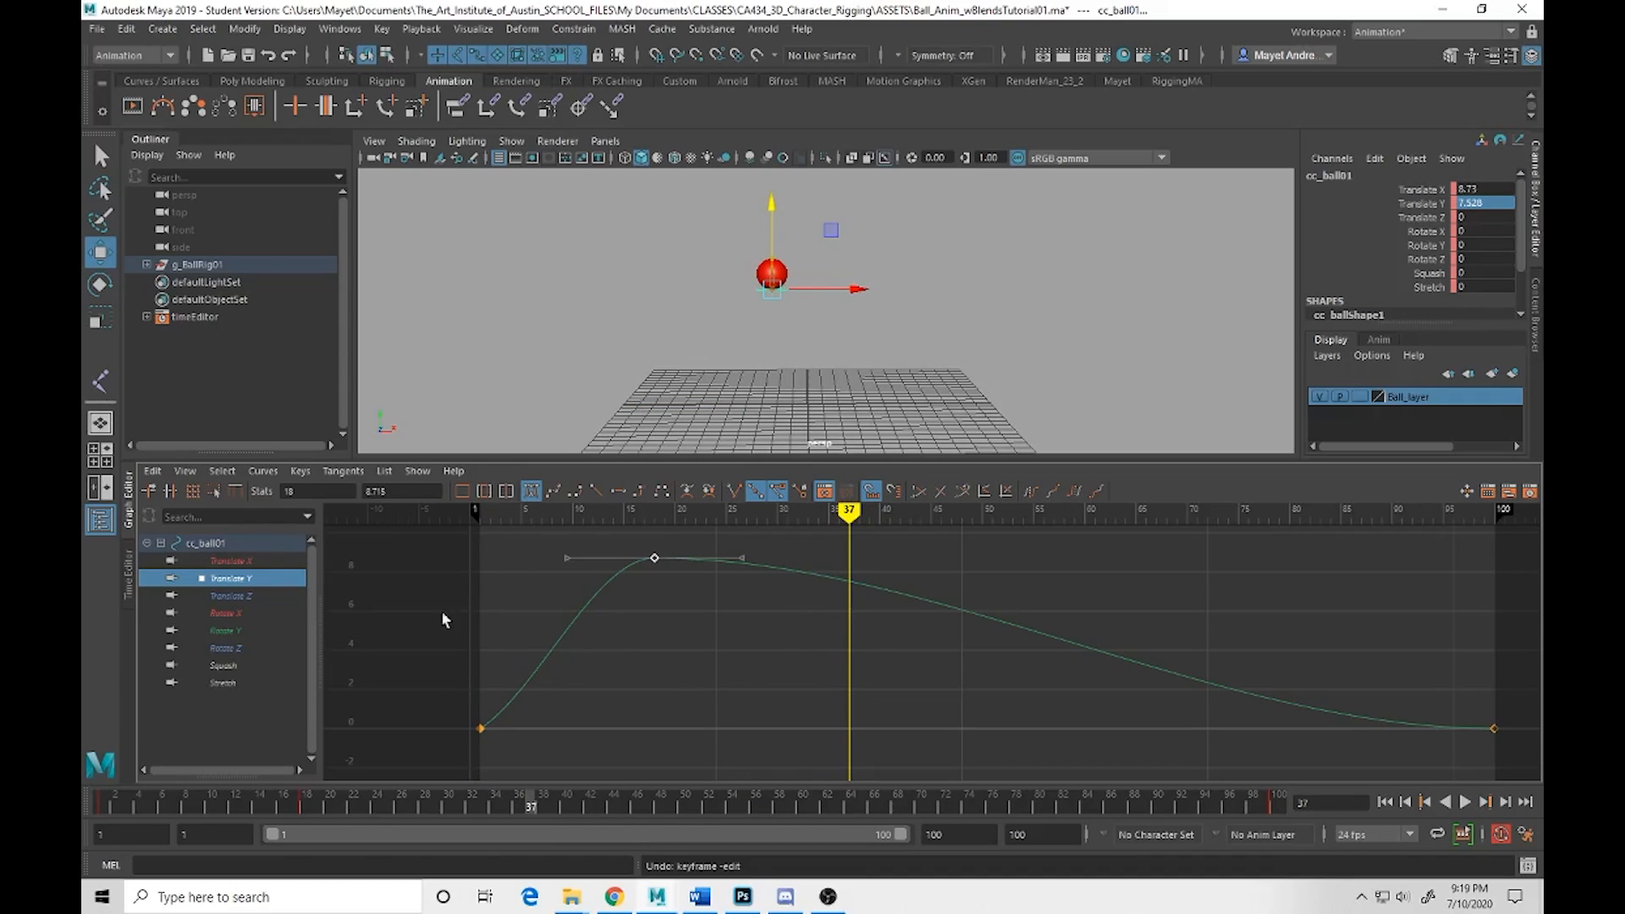
Try setting the value of the selected Translate Y peak key to 0 in the Graph Editor
{"action": "double_click", "coordinate": [377, 491]}
{"action": "type", "text": "0"}
{"action": "key", "text": "Return"}
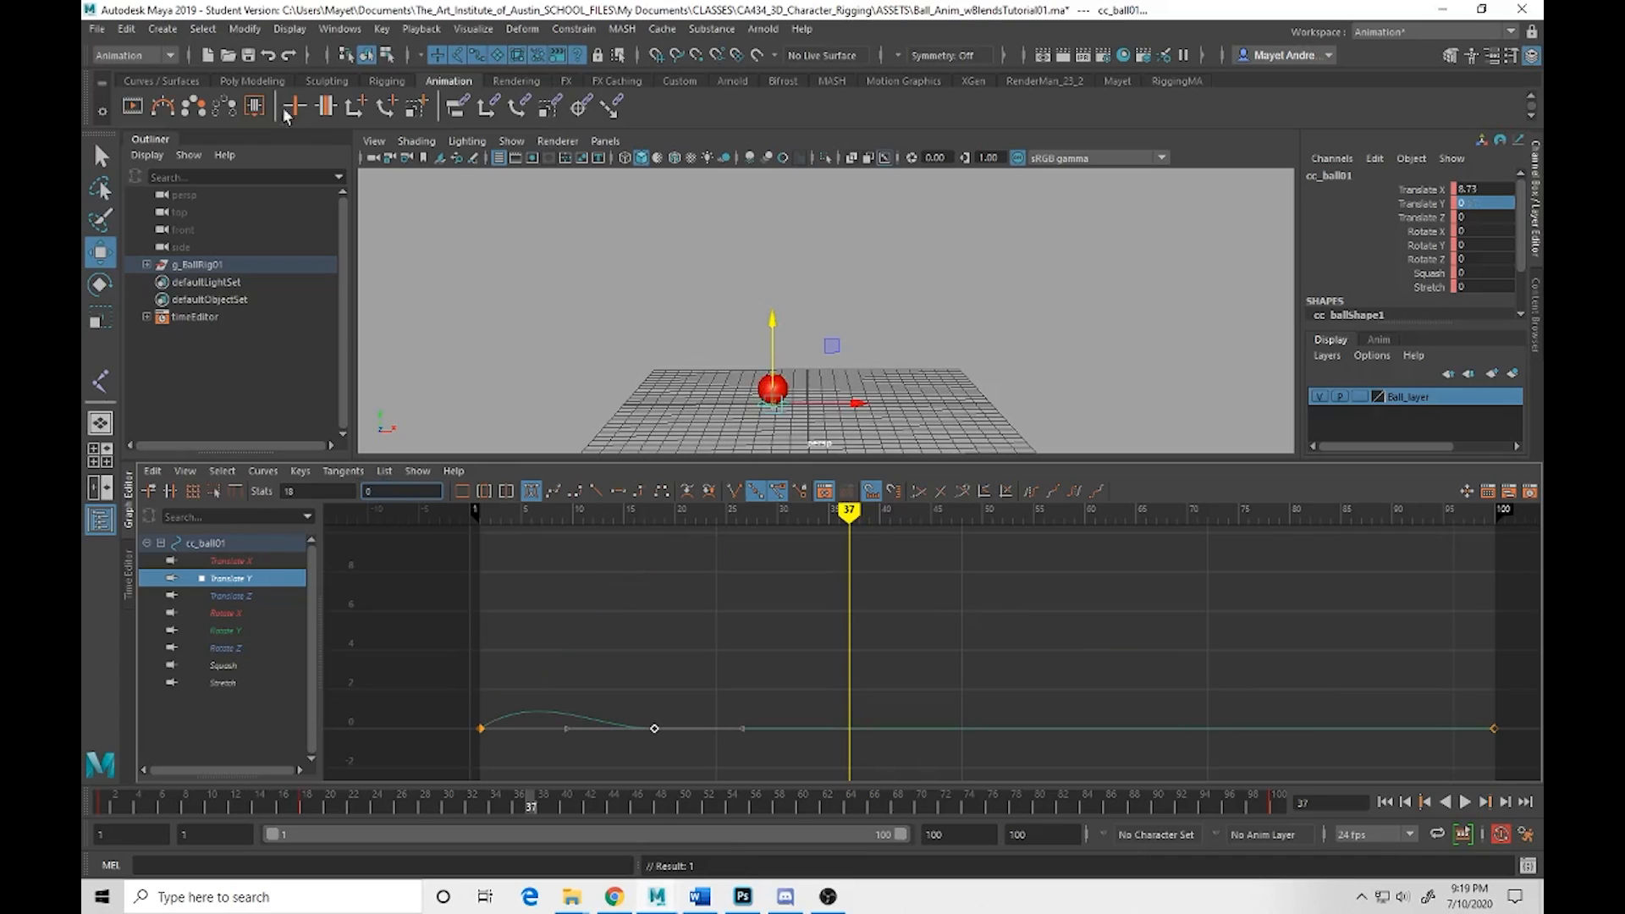
{"action": "left_click", "coordinate": [949, 381]}
{"action": "key", "text": "ctrl+z"}
{"action": "key", "text": "ctrl+z"}
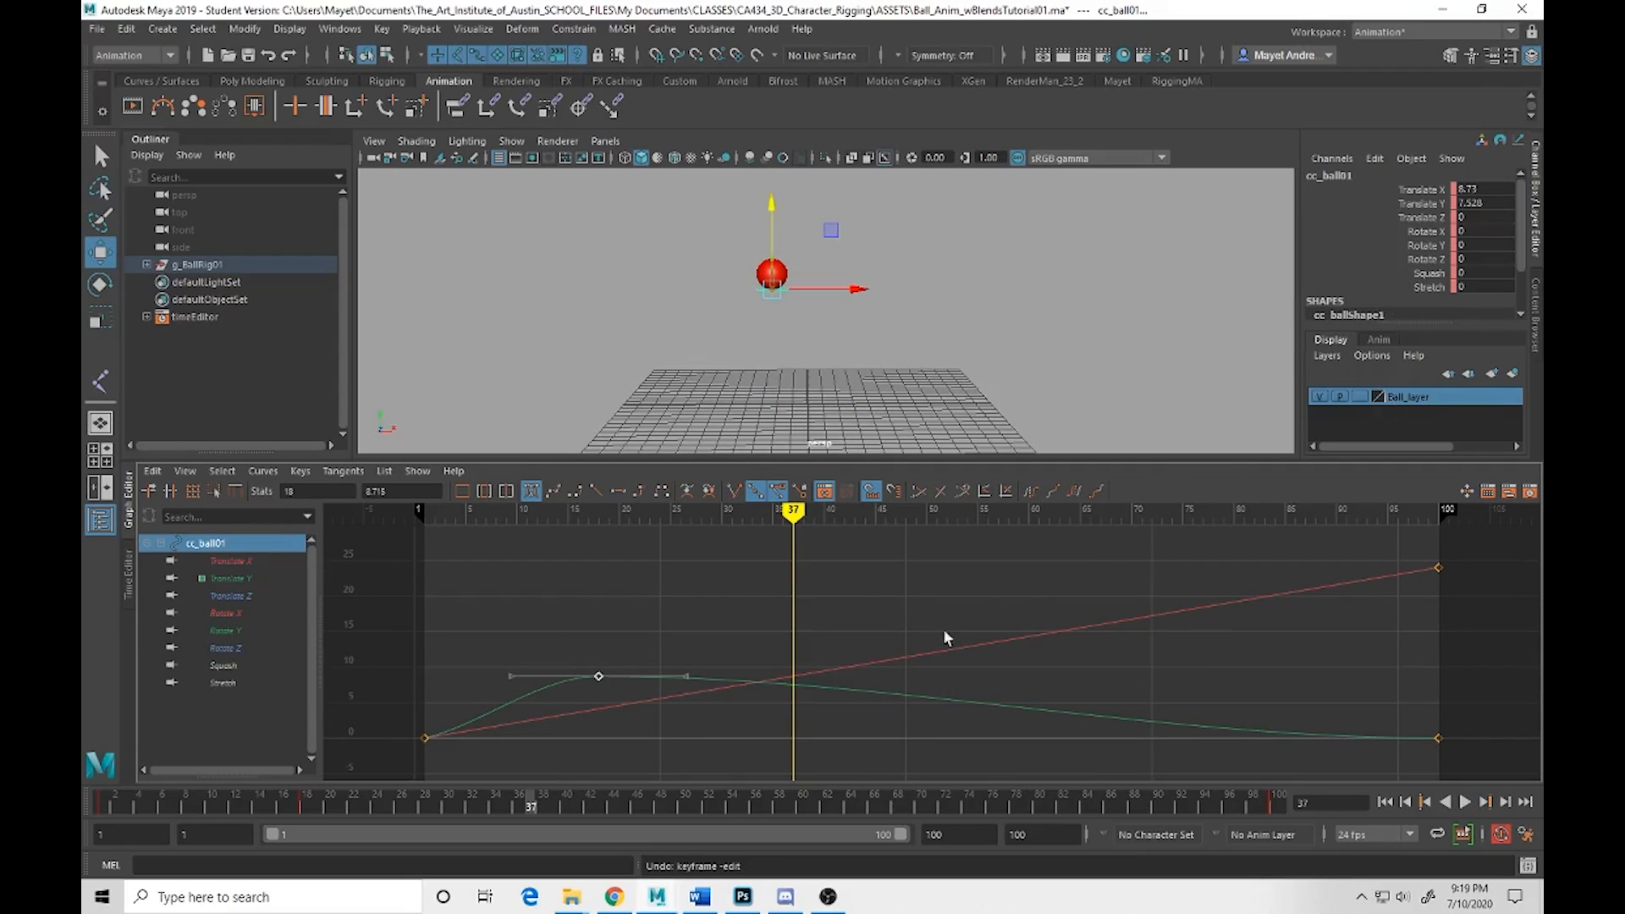
Set the control's Translate Y to 0 at frame 37 to key the ball's landing
{"action": "double_click", "coordinate": [1481, 203]}
{"action": "type", "text": "0"}
{"action": "key", "text": "Return"}
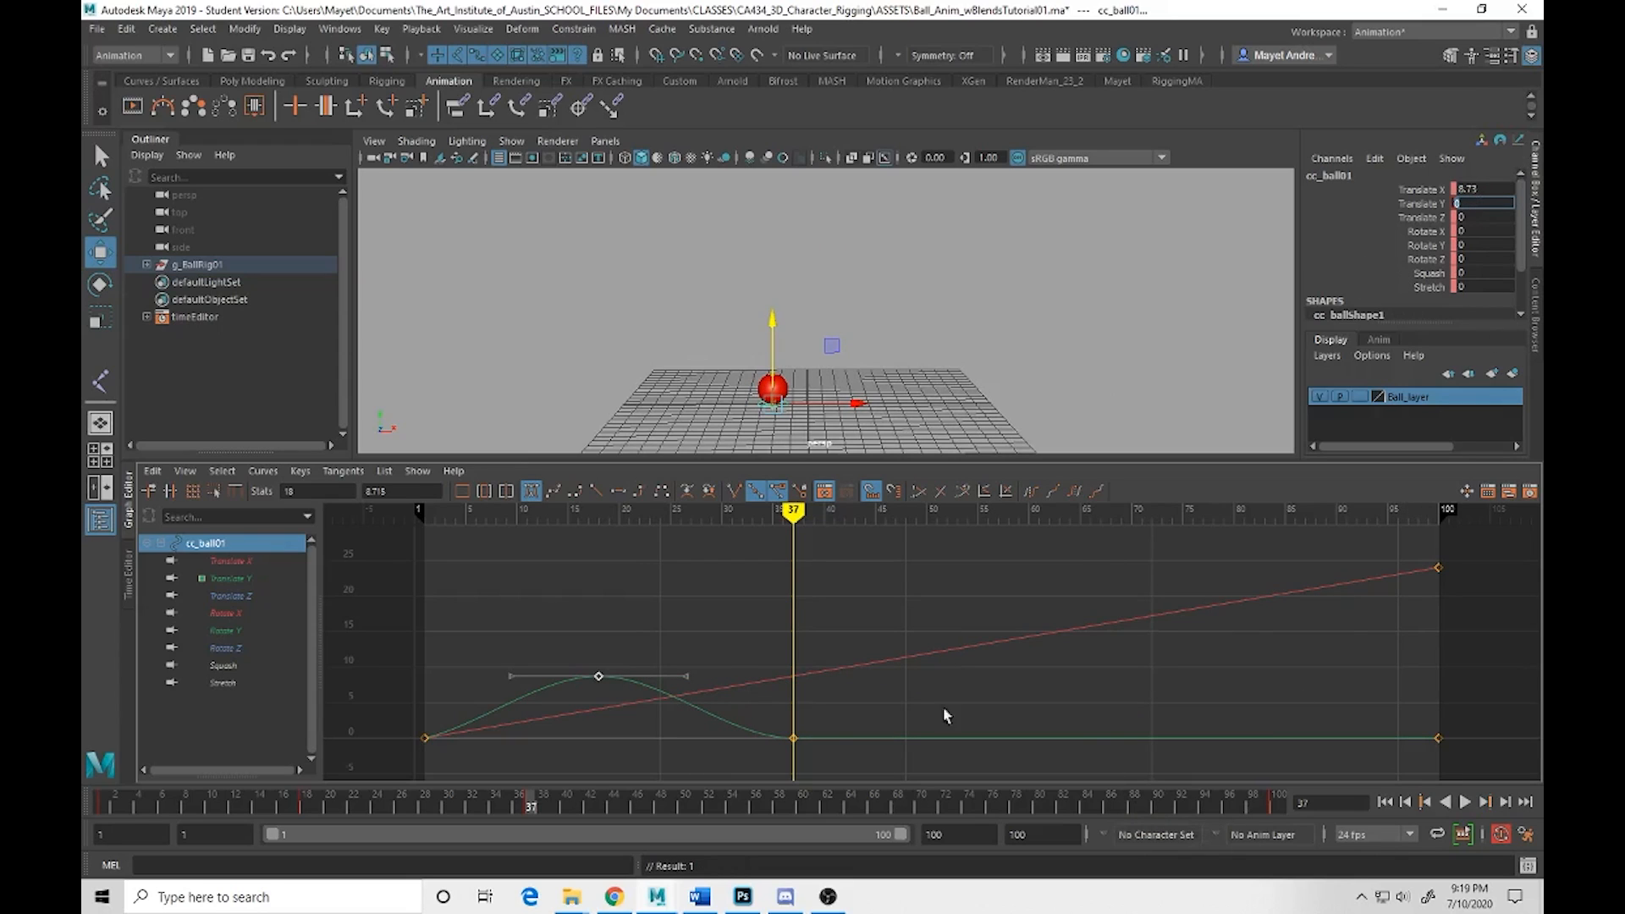
At frame 51, raise the ball control to a Translate Y of about 5.2 to key a lower second peak
{"action": "mouse_move", "coordinate": [1024, 671]}
{"action": "middle_mouse_down", "text": "alt"}
{"action": "mouse_move", "coordinate": [1001, 668]}
{"action": "mouse_move", "coordinate": [1045, 638]}
{"action": "mouse_move", "coordinate": [1045, 663]}
{"action": "middle_mouse_up", "text": "alt"}
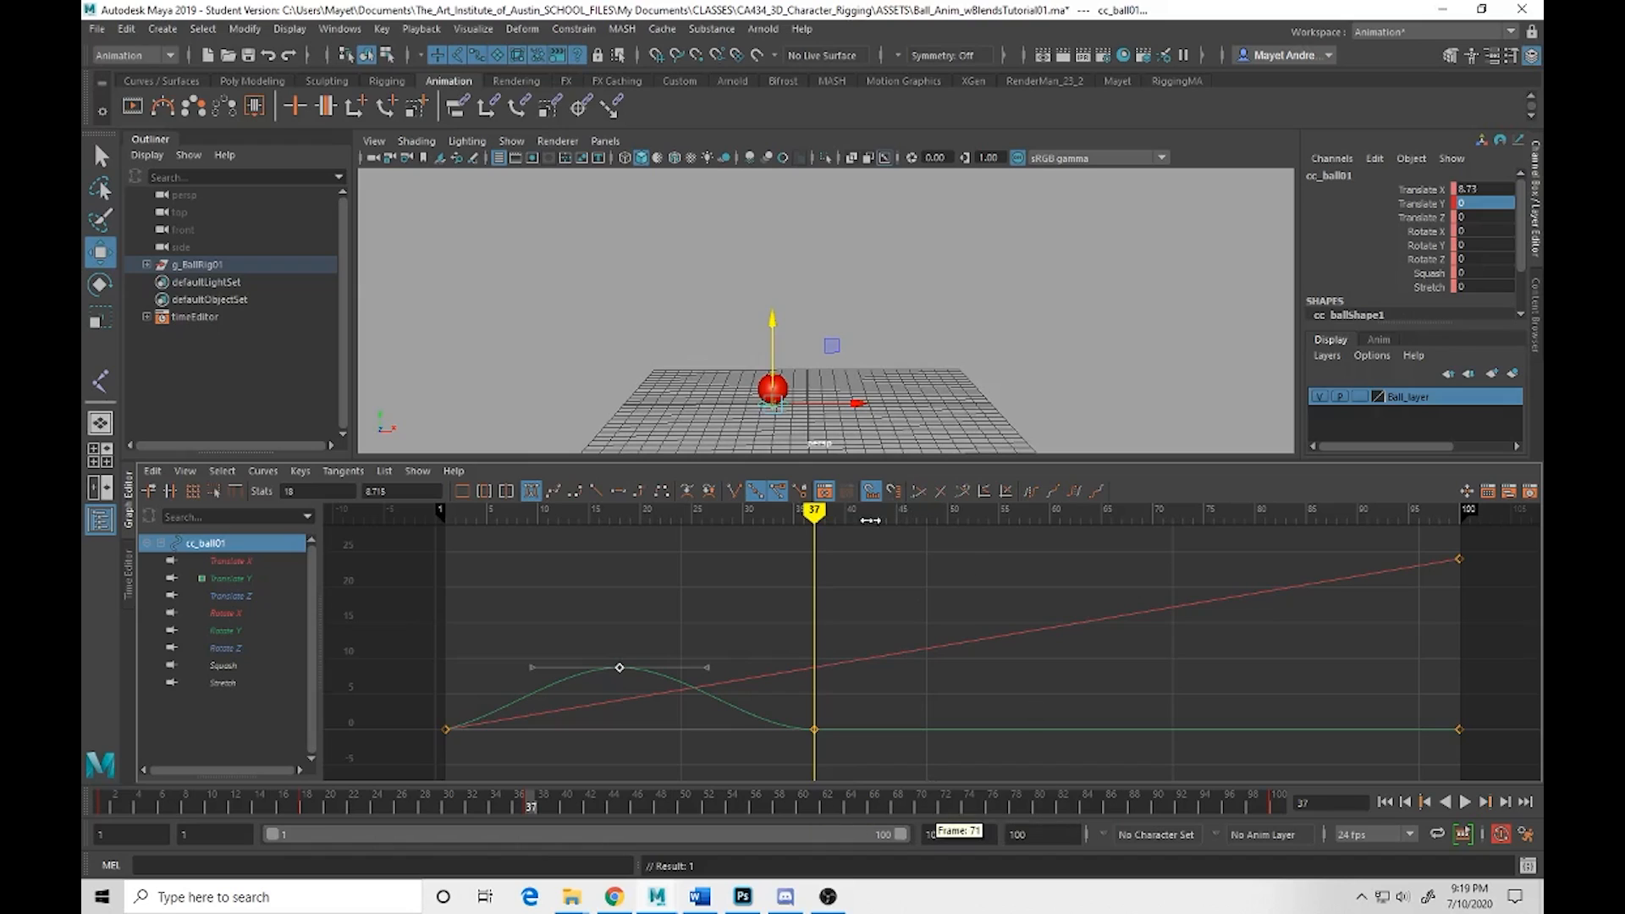
{"action": "left_click_drag", "start_coordinate": [814, 520], "coordinate": [958, 520]}
{"action": "left_click_drag", "start_coordinate": [819, 315], "coordinate": [847, 240]}
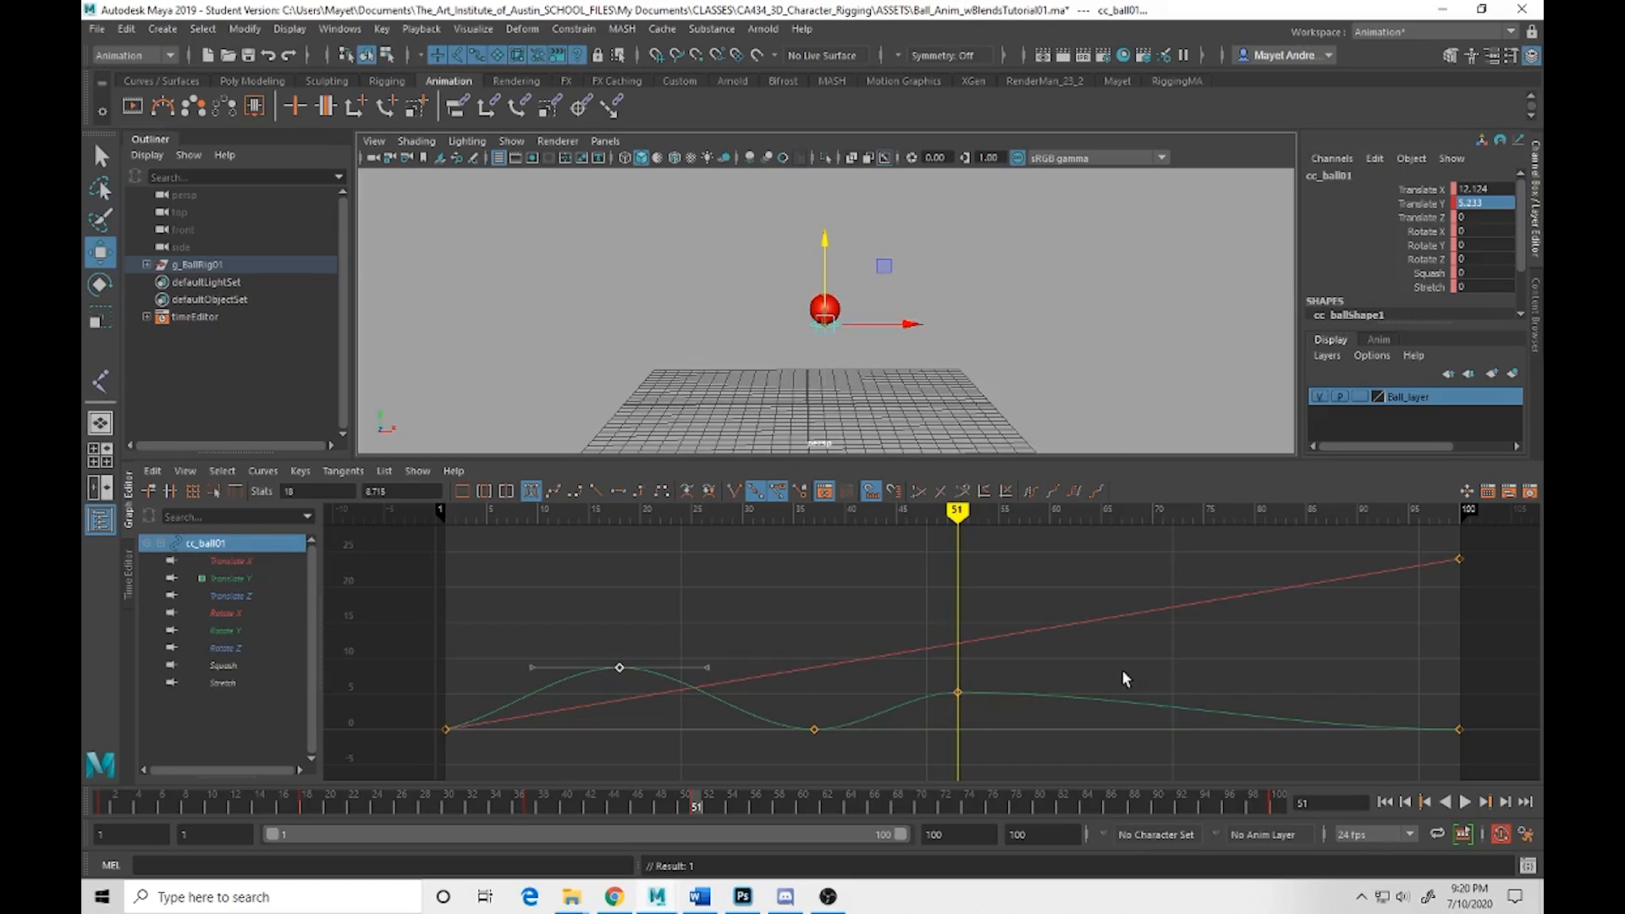
Key the ball's Translate Y at 0 on frame 61 and move that key to frame 65 on the curve
{"action": "left_click_drag", "start_coordinate": [956, 515], "coordinate": [1060, 527]}
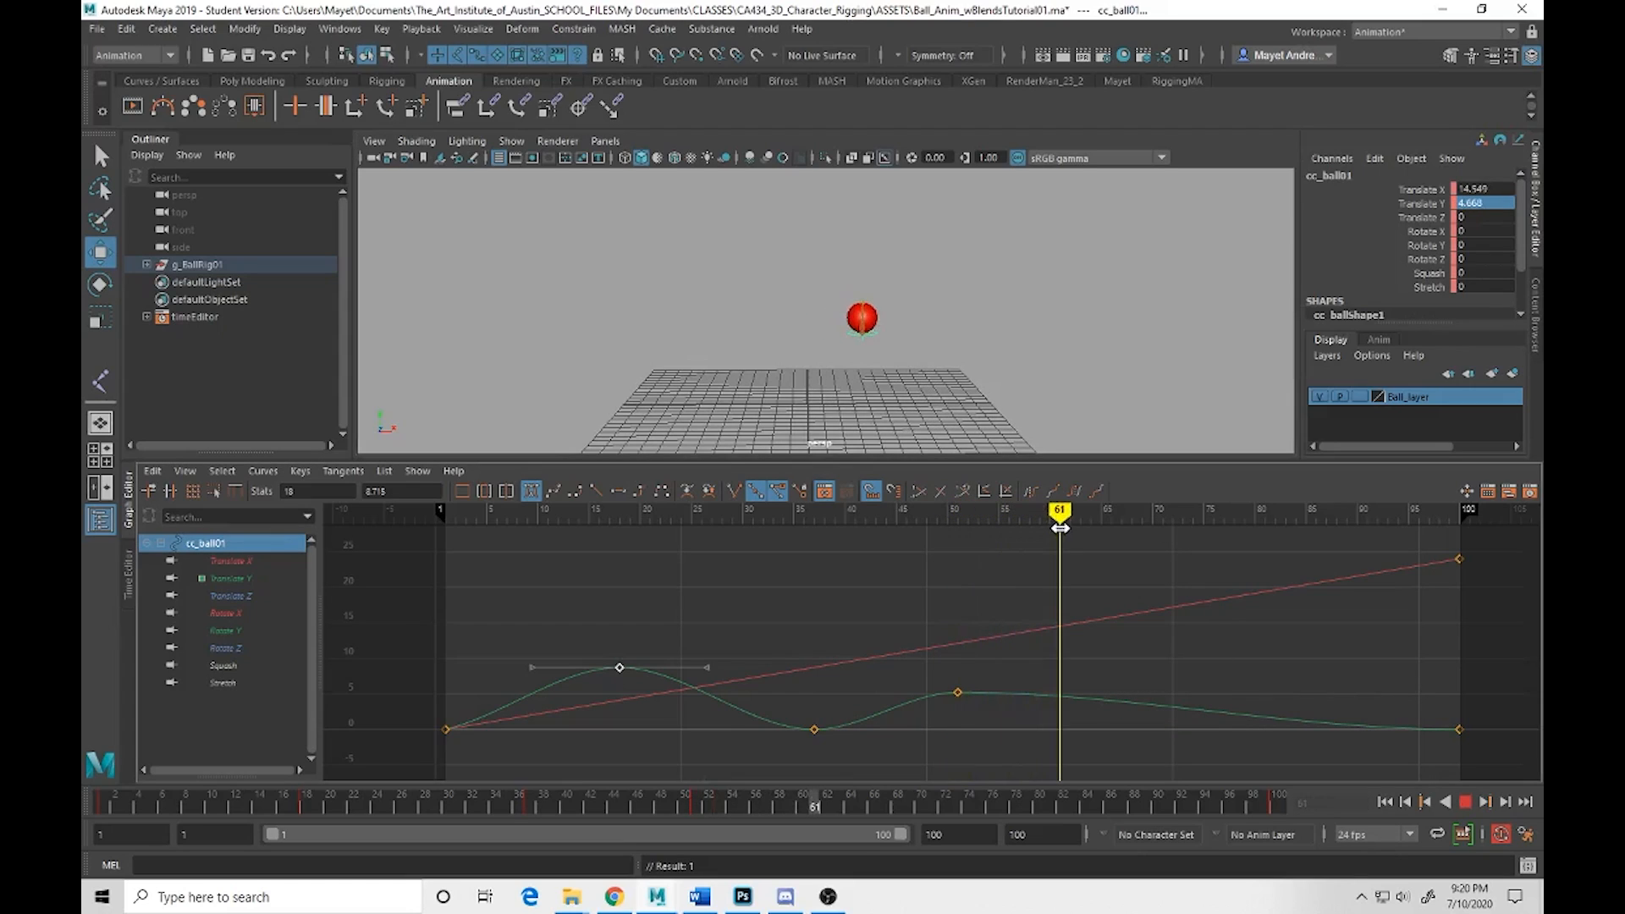
{"action": "double_click", "coordinate": [1473, 204]}
{"action": "type", "text": "0"}
{"action": "key", "text": "Return"}
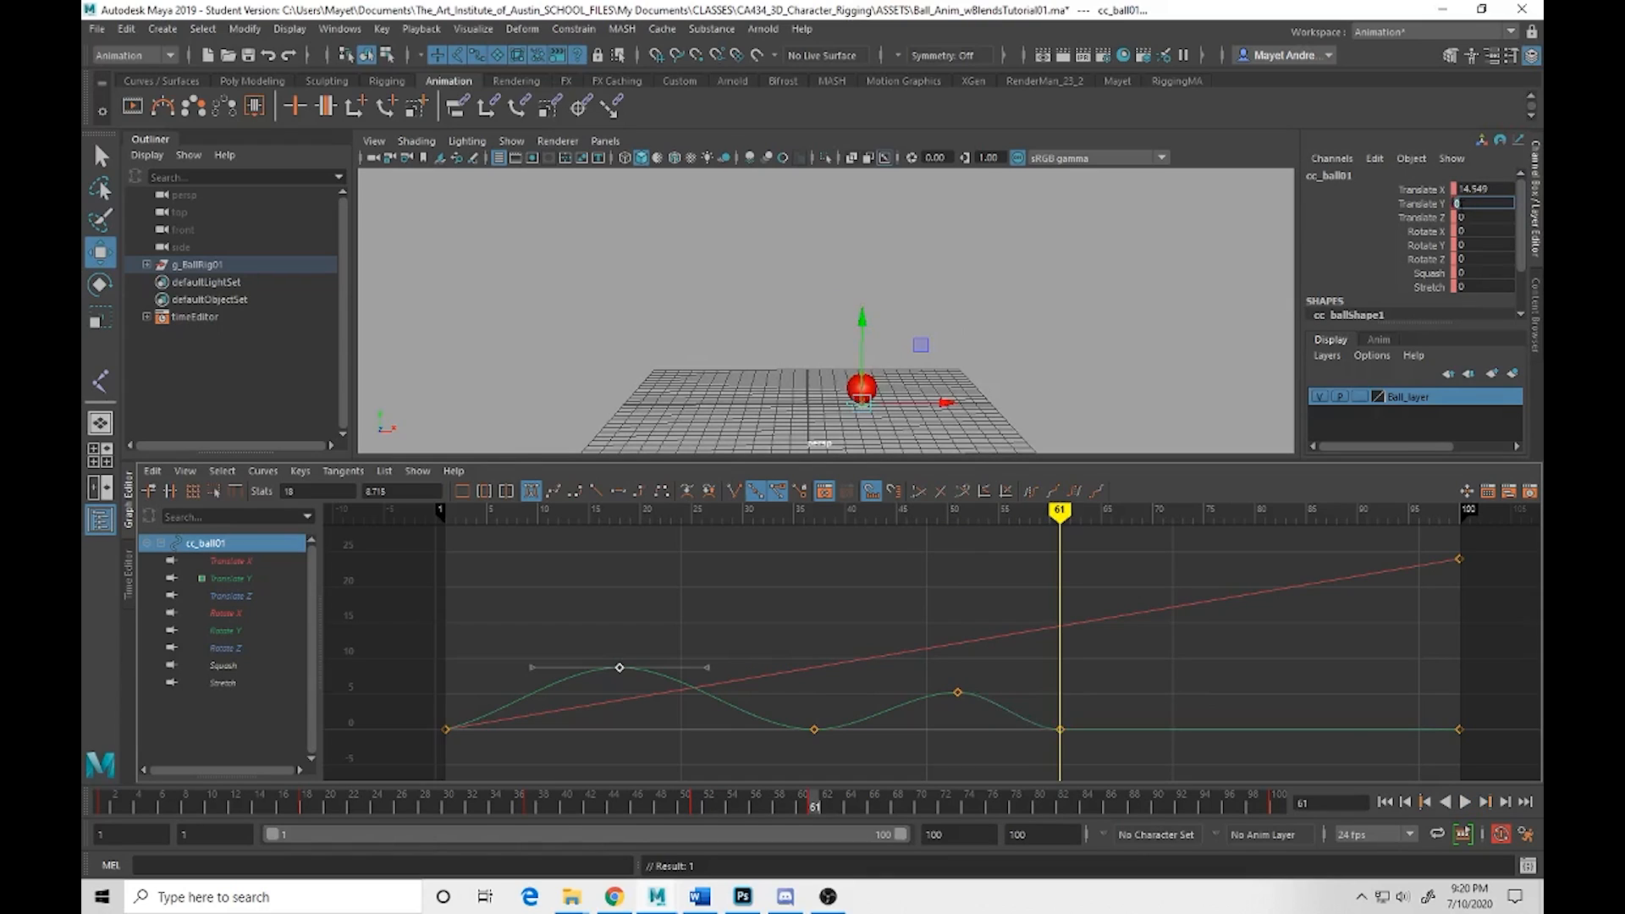
{"action": "left_click", "coordinate": [1059, 730]}
{"action": "middle_click_drag", "start_coordinate": [1062, 733], "coordinate": [1102, 730]}
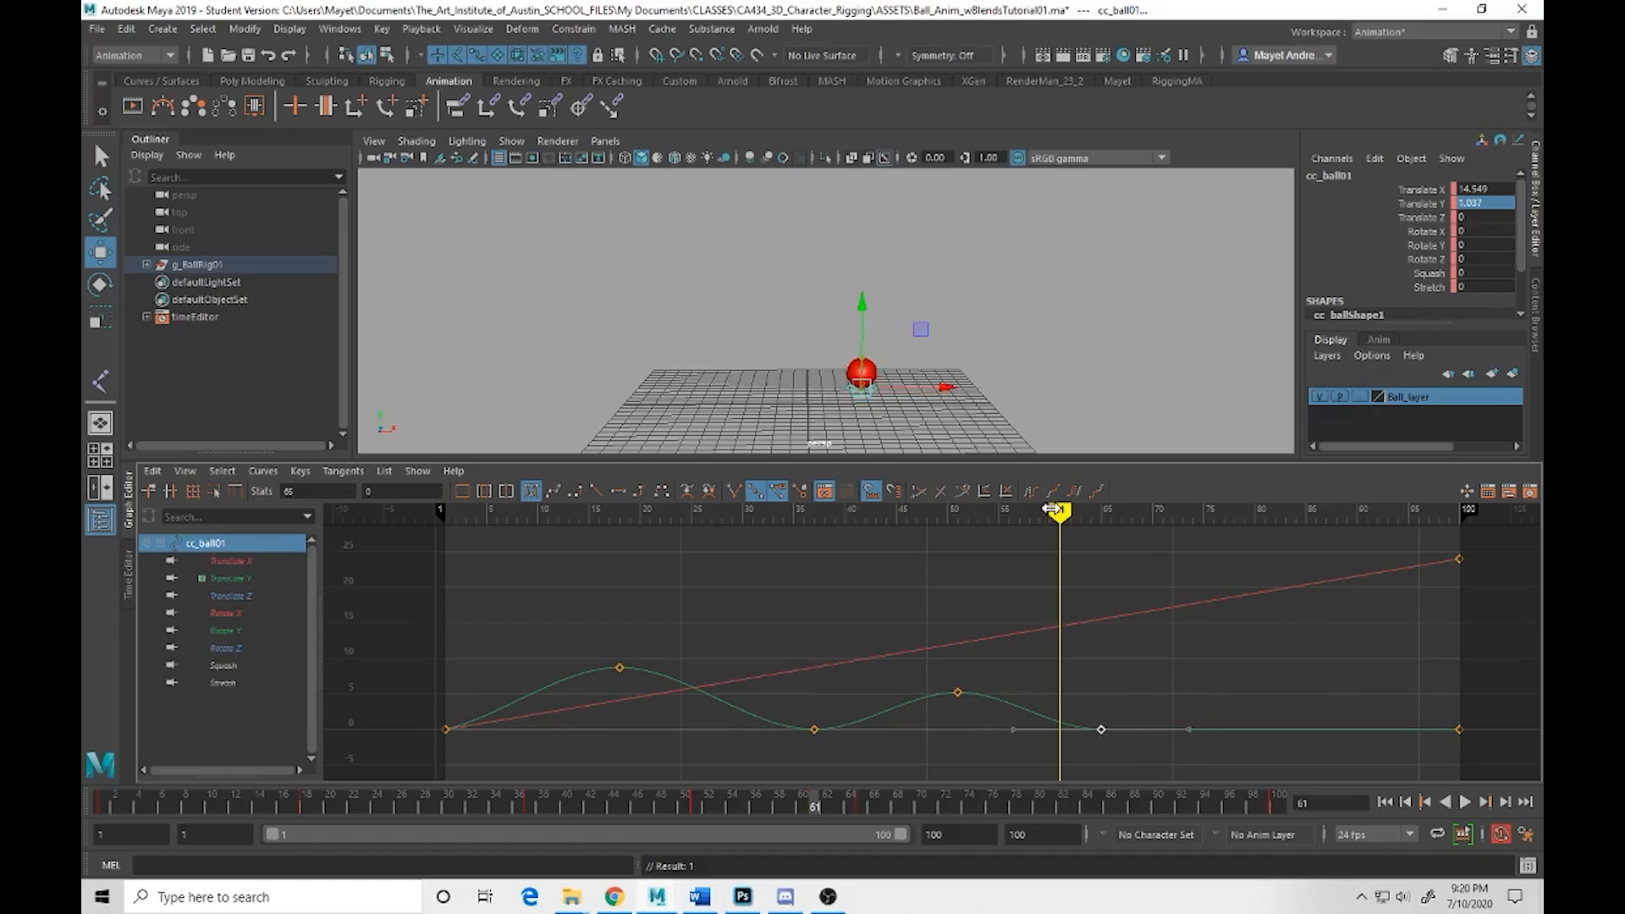
At frame 72, raise the ball to a Translate Y of about 2.3 and key it
{"action": "left_click_drag", "start_coordinate": [1054, 508], "coordinate": [1172, 510]}
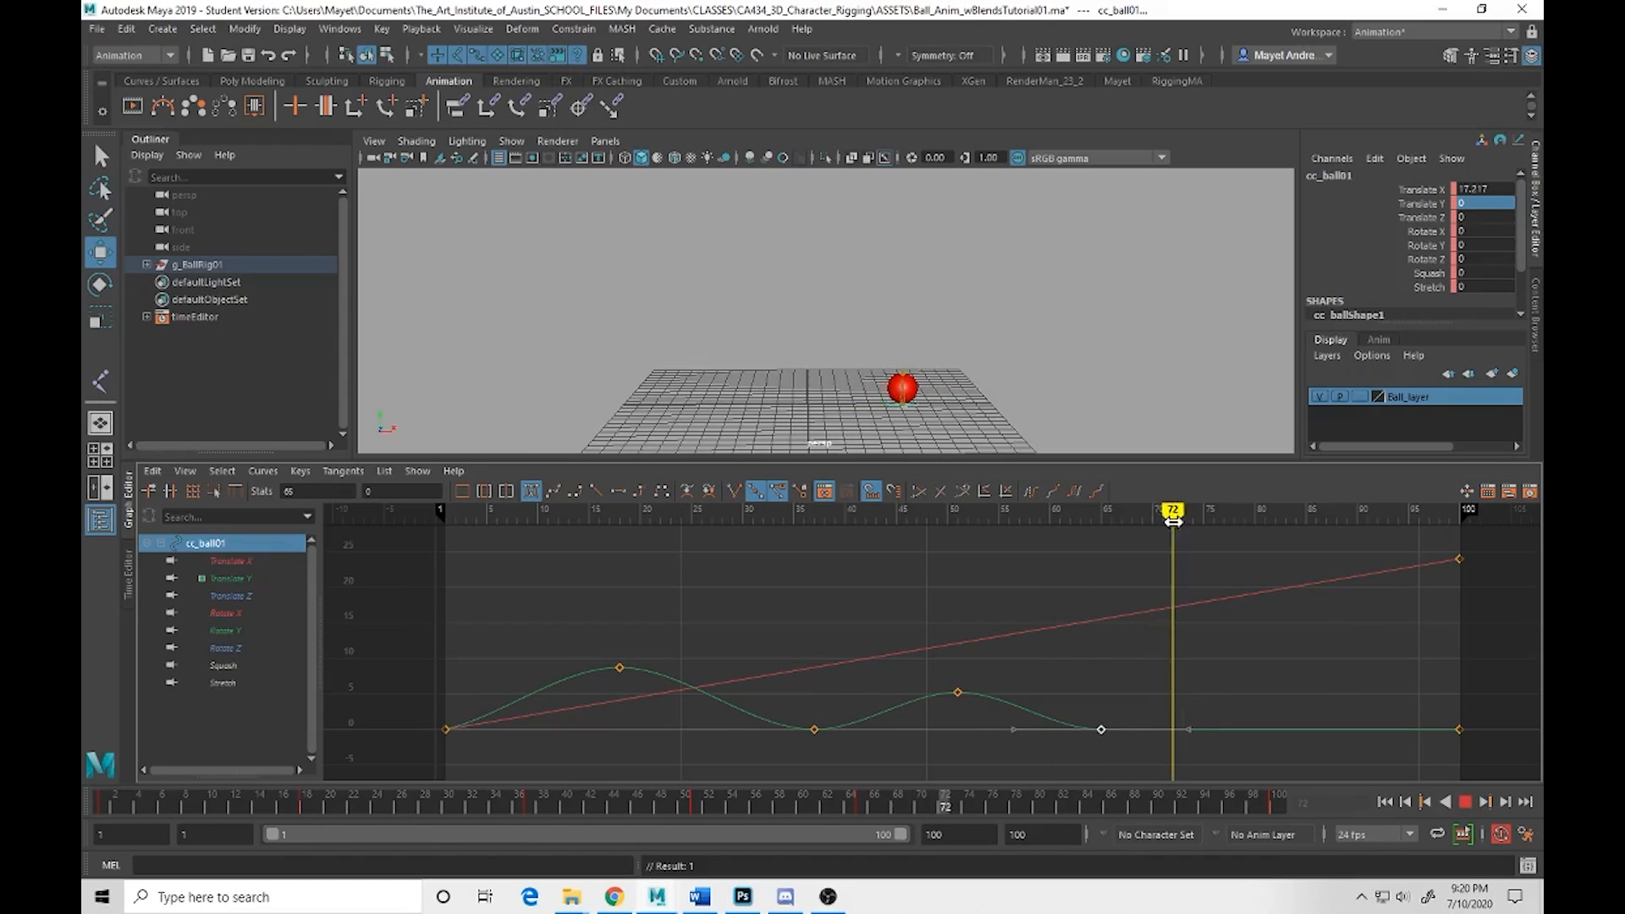
{"action": "left_click_drag", "start_coordinate": [904, 320], "coordinate": [920, 290]}
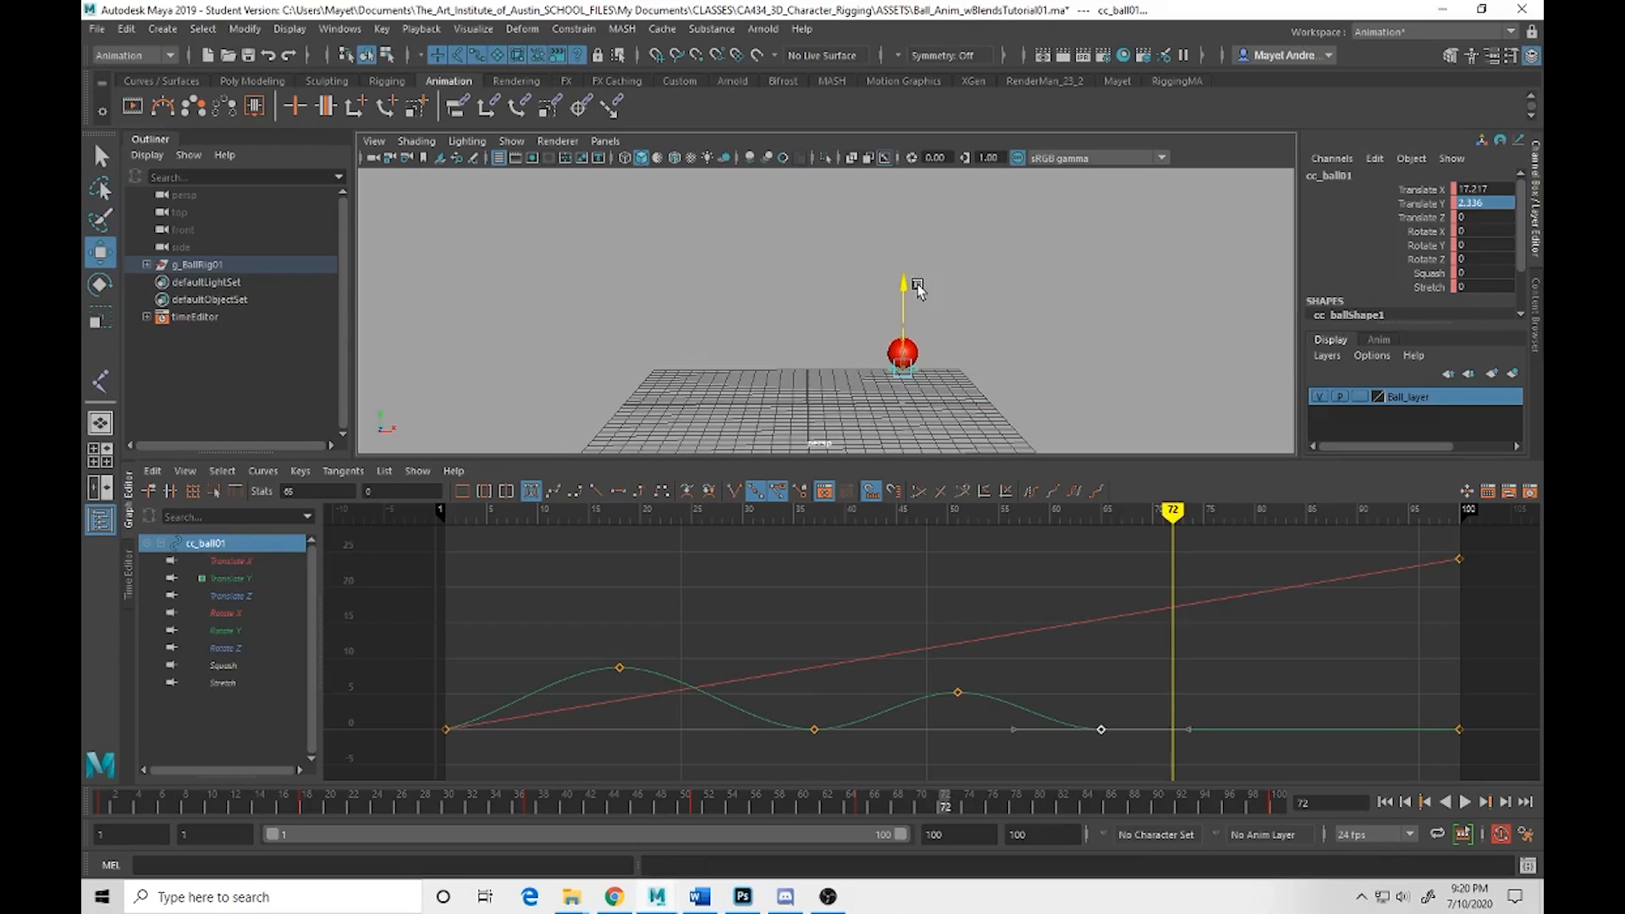
{"action": "key", "text": "s"}
Set the ball's Translate Y to 0 at frame 79
{"action": "left_click_drag", "start_coordinate": [1171, 512], "coordinate": [1245, 514]}
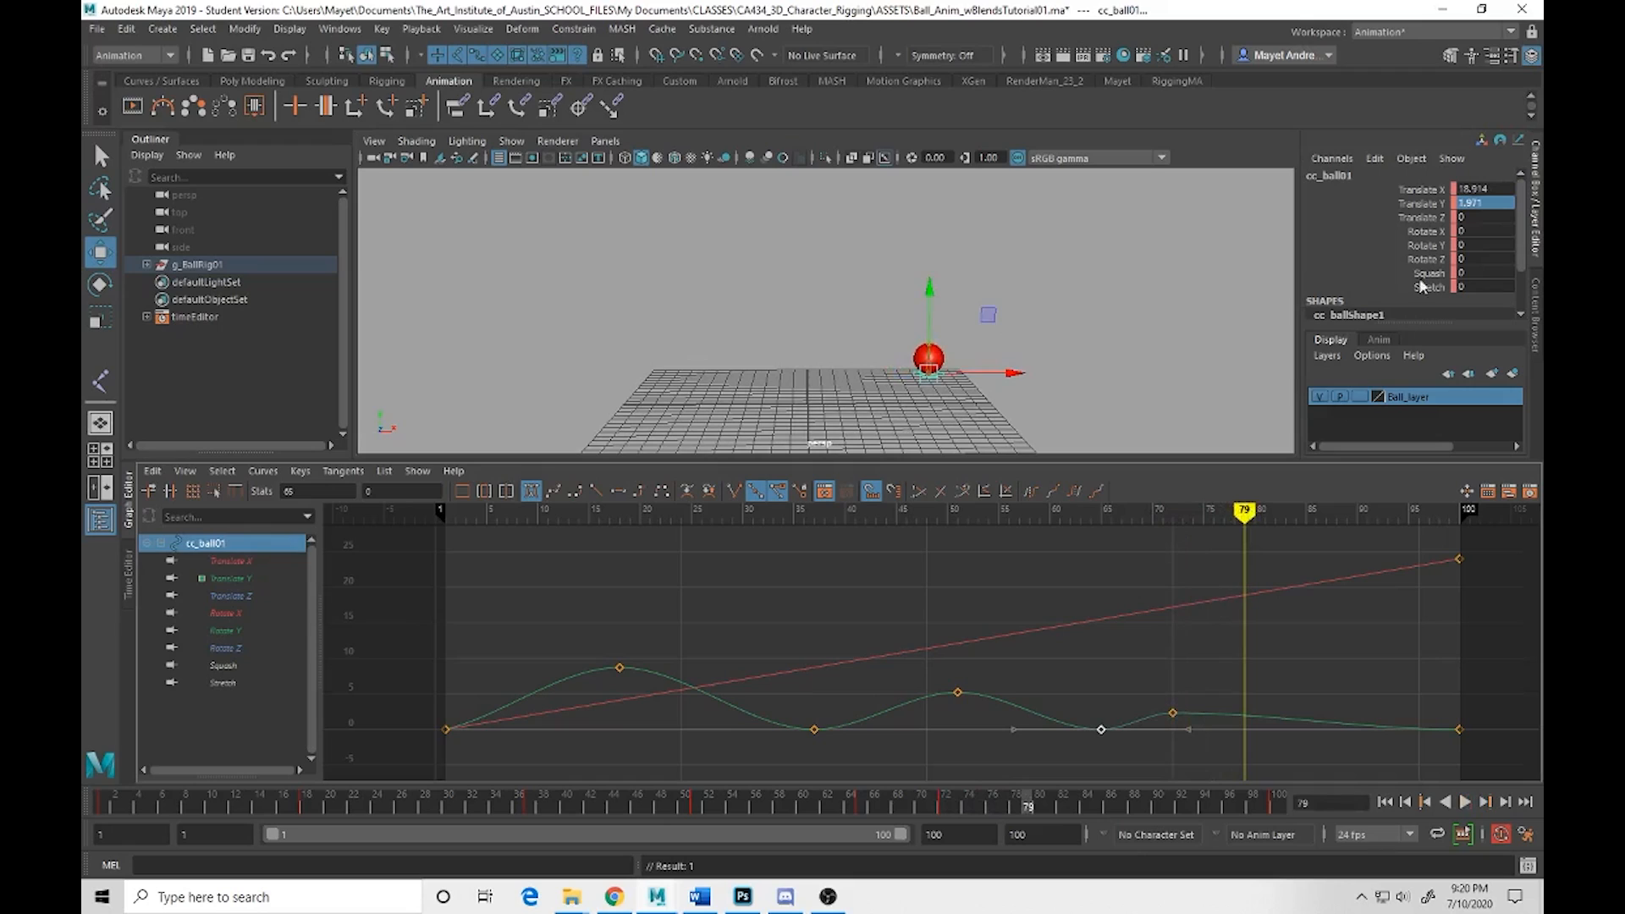
{"action": "double_click", "coordinate": [1479, 203]}
{"action": "type", "text": "0"}
{"action": "key", "text": "Return"}
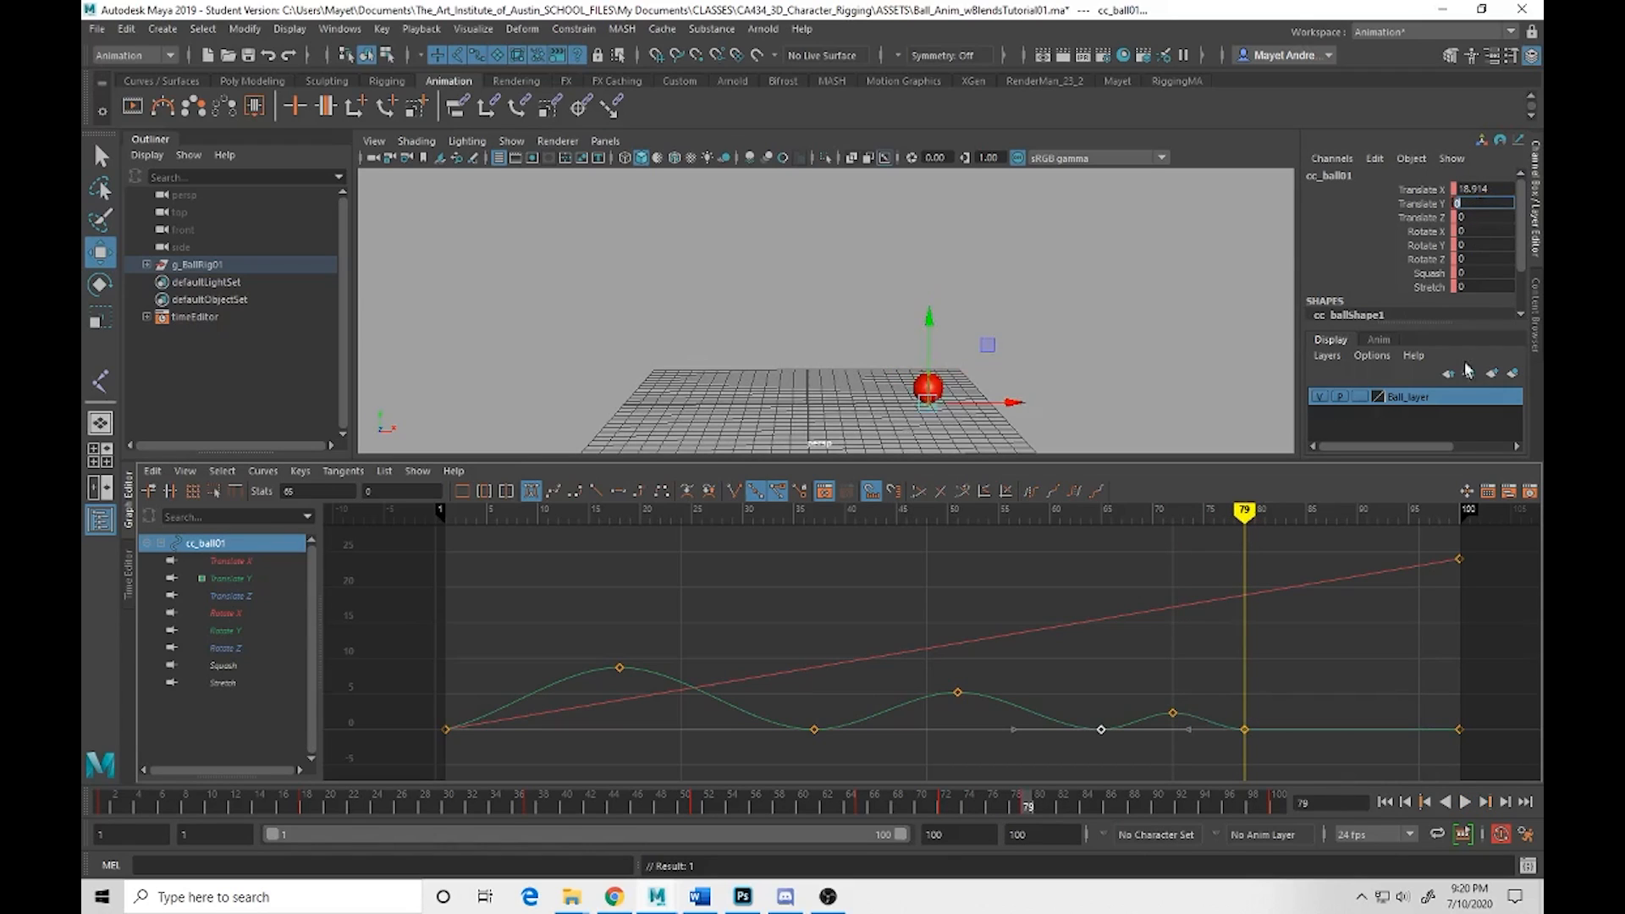
At frame 85, raise the ball to a Translate Y of about 1 for the last small bounce
{"action": "middle_click_drag", "start_coordinate": [1296, 624], "coordinate": [1115, 600], "text": "alt"}
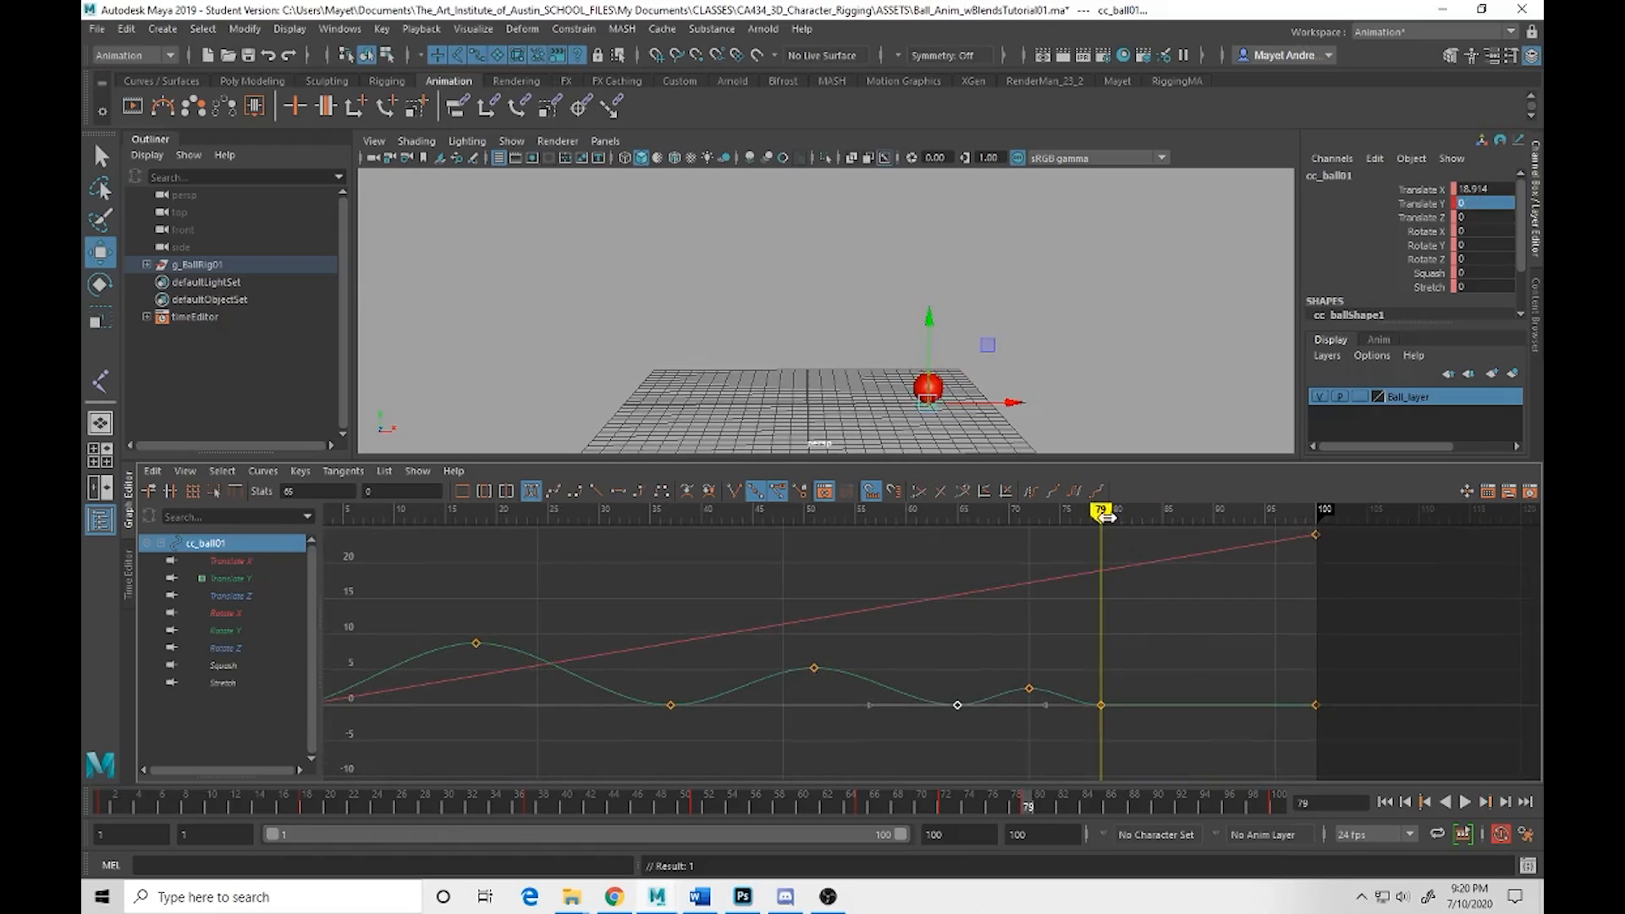
{"action": "left_click_drag", "start_coordinate": [1106, 516], "coordinate": [1162, 512]}
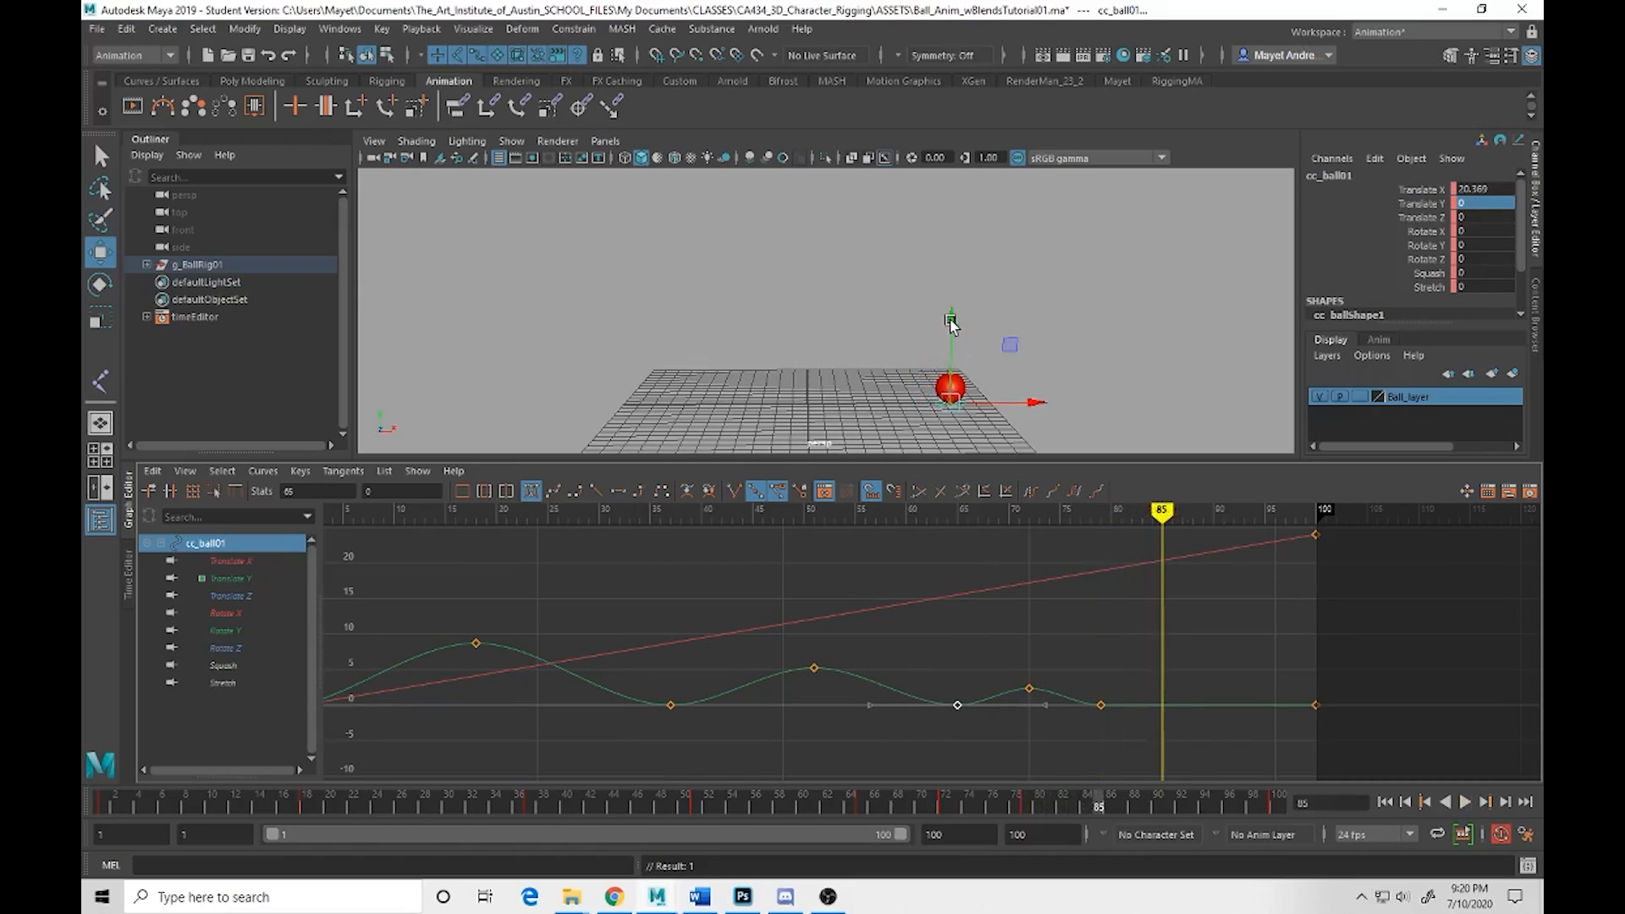
{"action": "left_click_drag", "start_coordinate": [951, 322], "coordinate": [951, 305]}
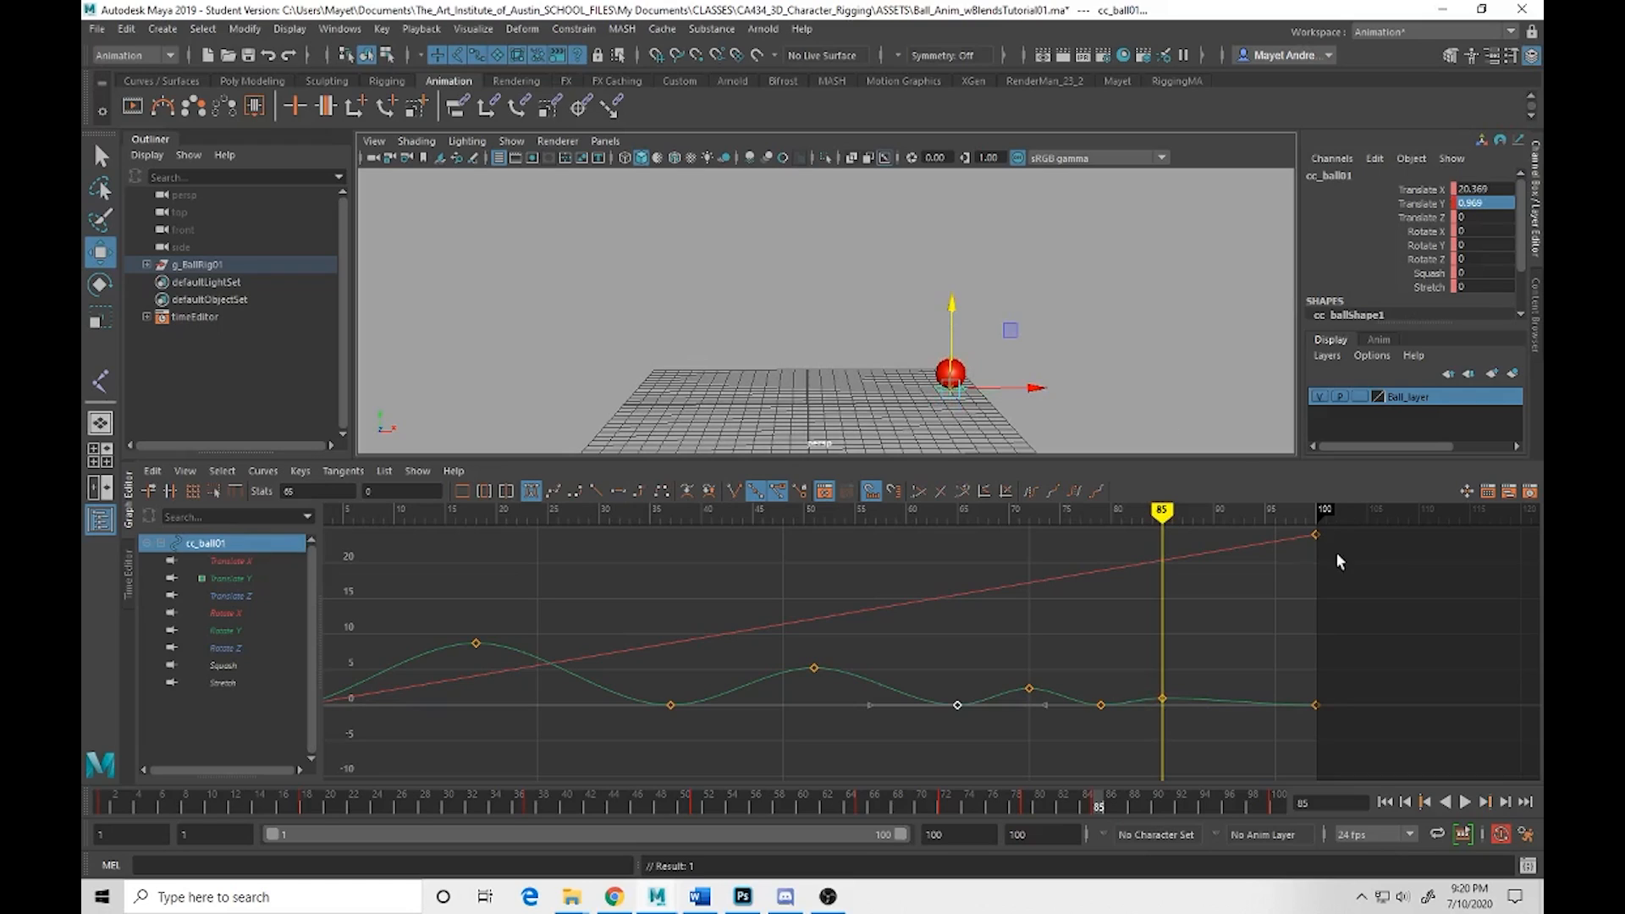
Set the ball's Translate Y to 0 at frame 91
{"action": "left_click_drag", "start_coordinate": [1160, 508], "coordinate": [1223, 509]}
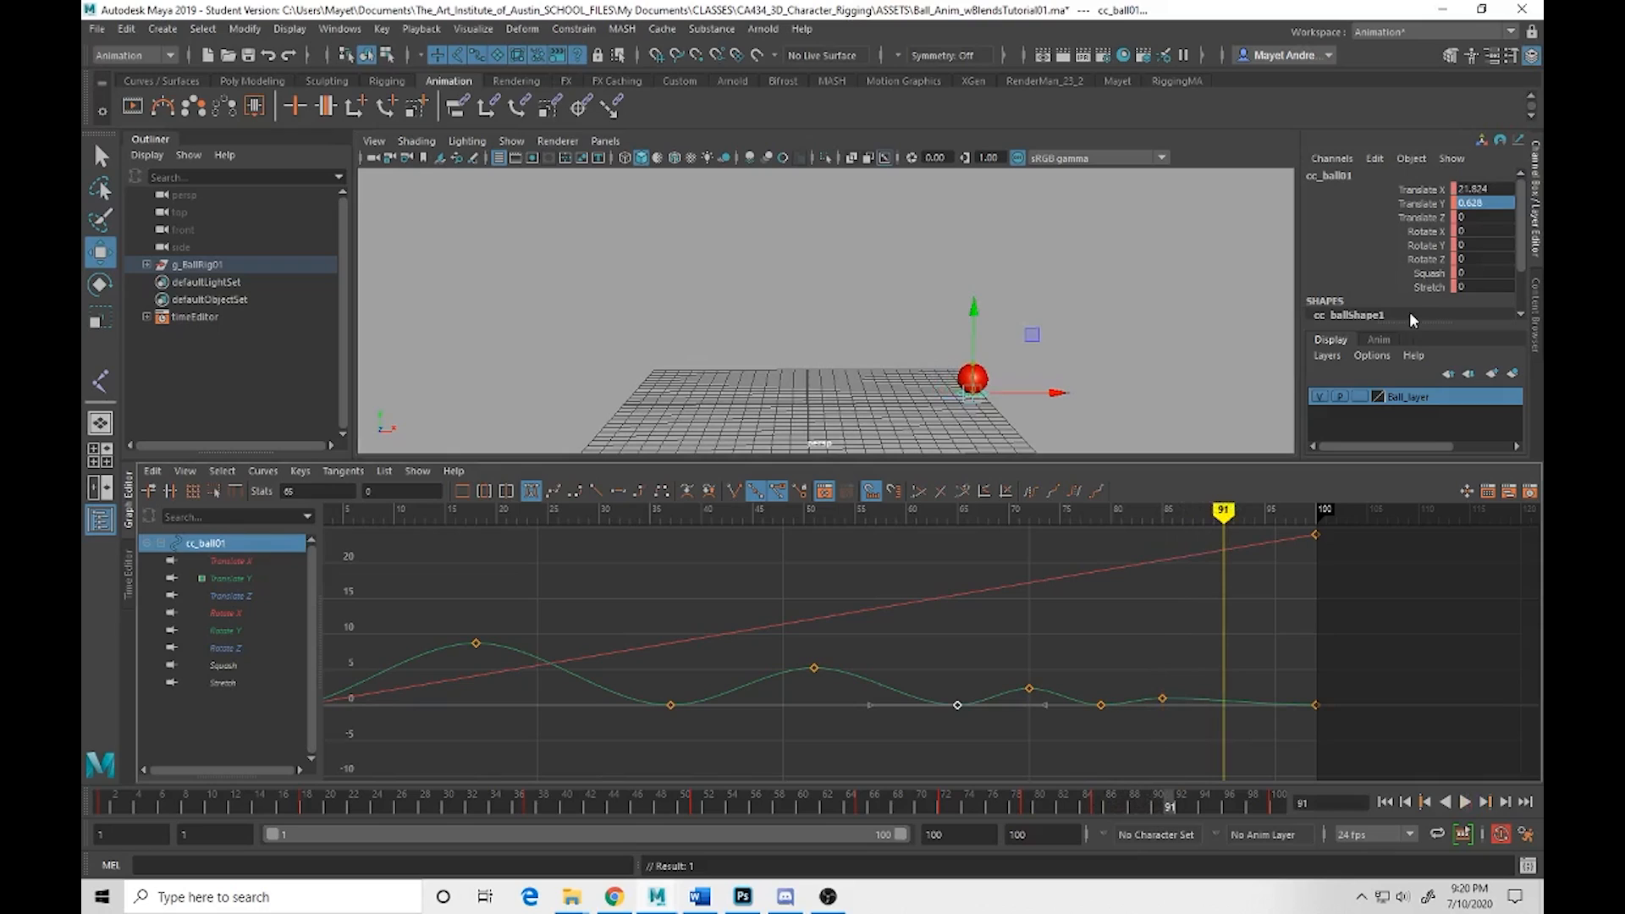
{"action": "left_click", "coordinate": [1470, 203]}
{"action": "type", "text": "0"}
{"action": "key", "text": "Return"}
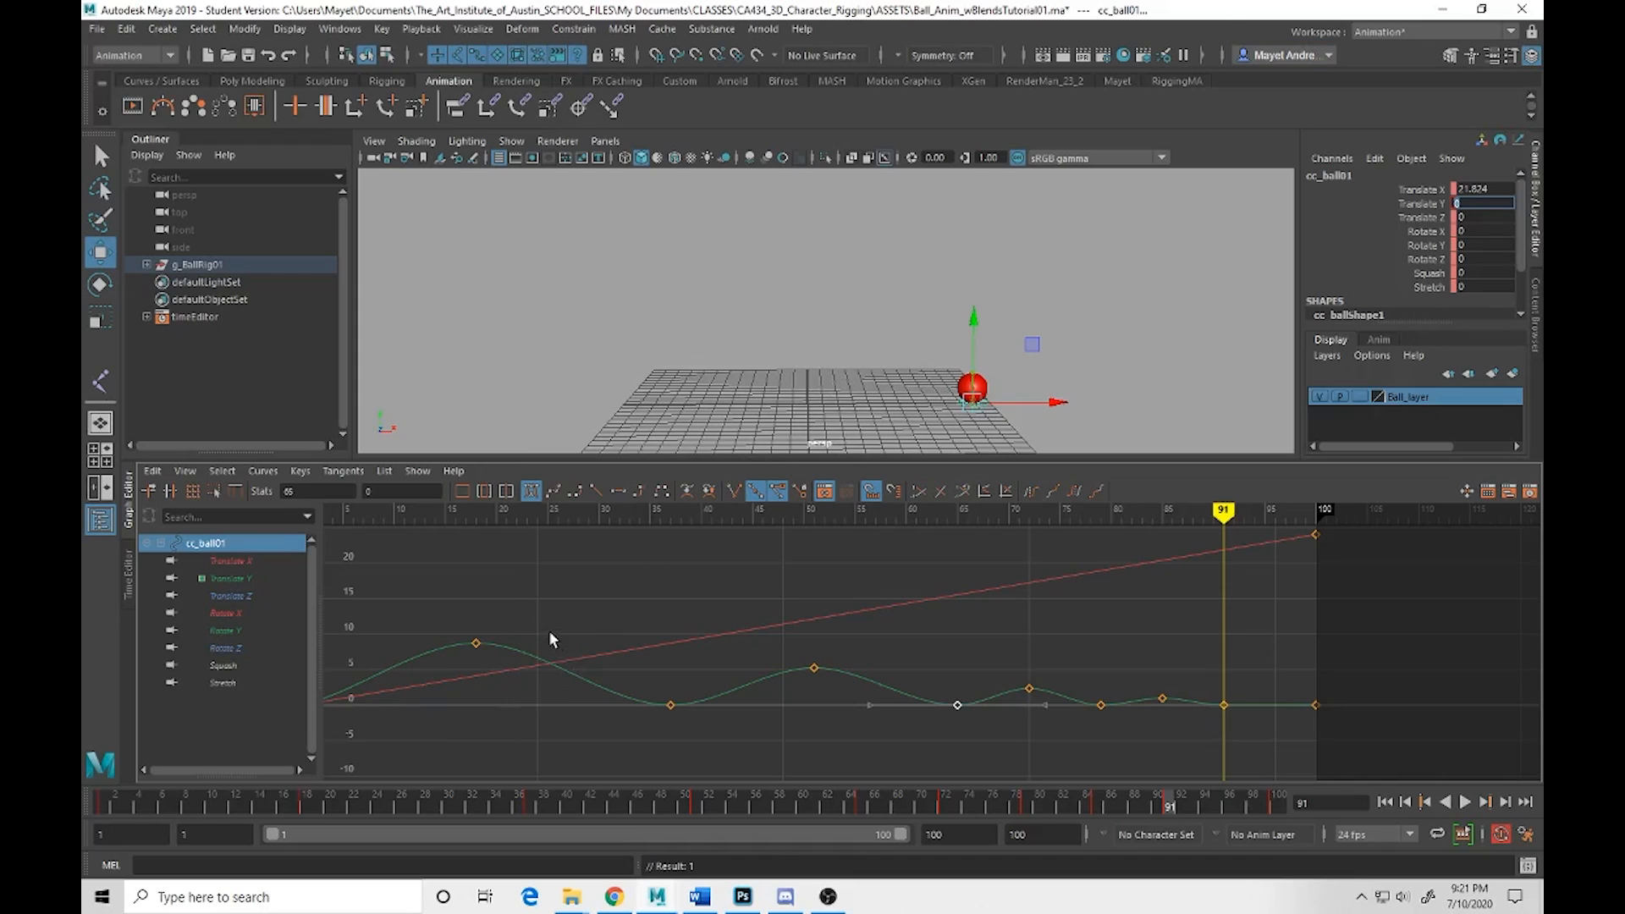
{"action": "key", "text": "Return"}
Show only the Translate Y curve and steepen the outgoing tangent of its first key at frame 1
{"action": "key", "text": "alt"}
{"action": "middle_click_drag", "start_coordinate": [956, 433], "coordinate": [980, 367], "text": "alt"}
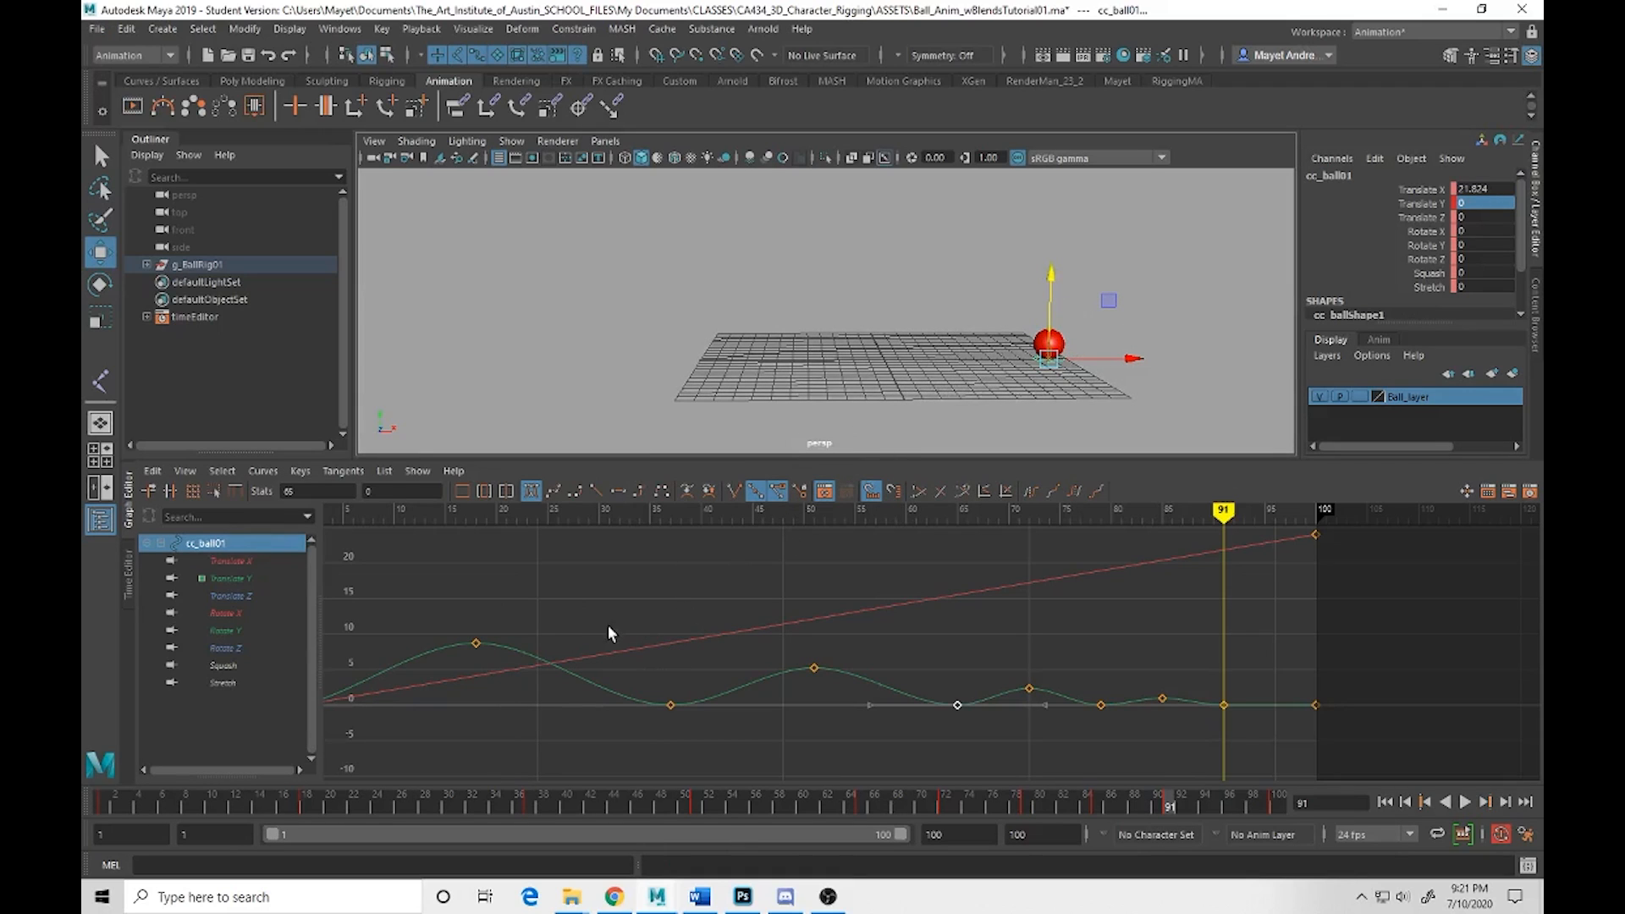
{"action": "middle_click_drag", "start_coordinate": [608, 625], "coordinate": [832, 602], "text": "alt"}
{"action": "right_click_drag", "start_coordinate": [789, 626], "coordinate": [827, 661], "text": "alt"}
{"action": "middle_click_drag", "start_coordinate": [827, 660], "coordinate": [867, 656], "text": "alt"}
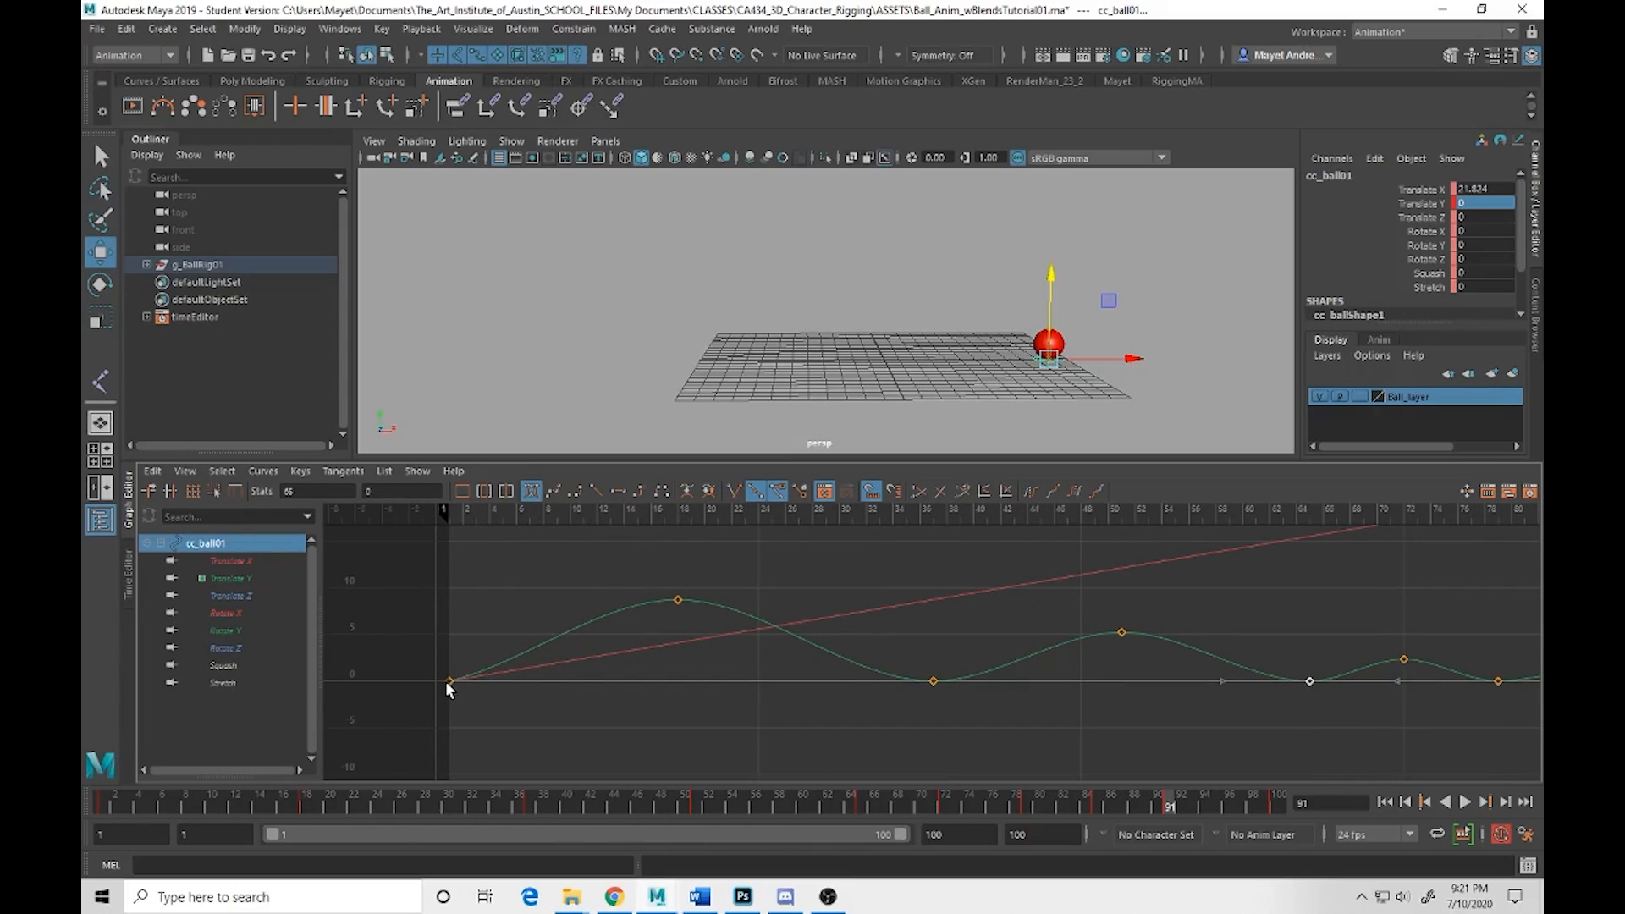
{"action": "left_click", "coordinate": [258, 579]}
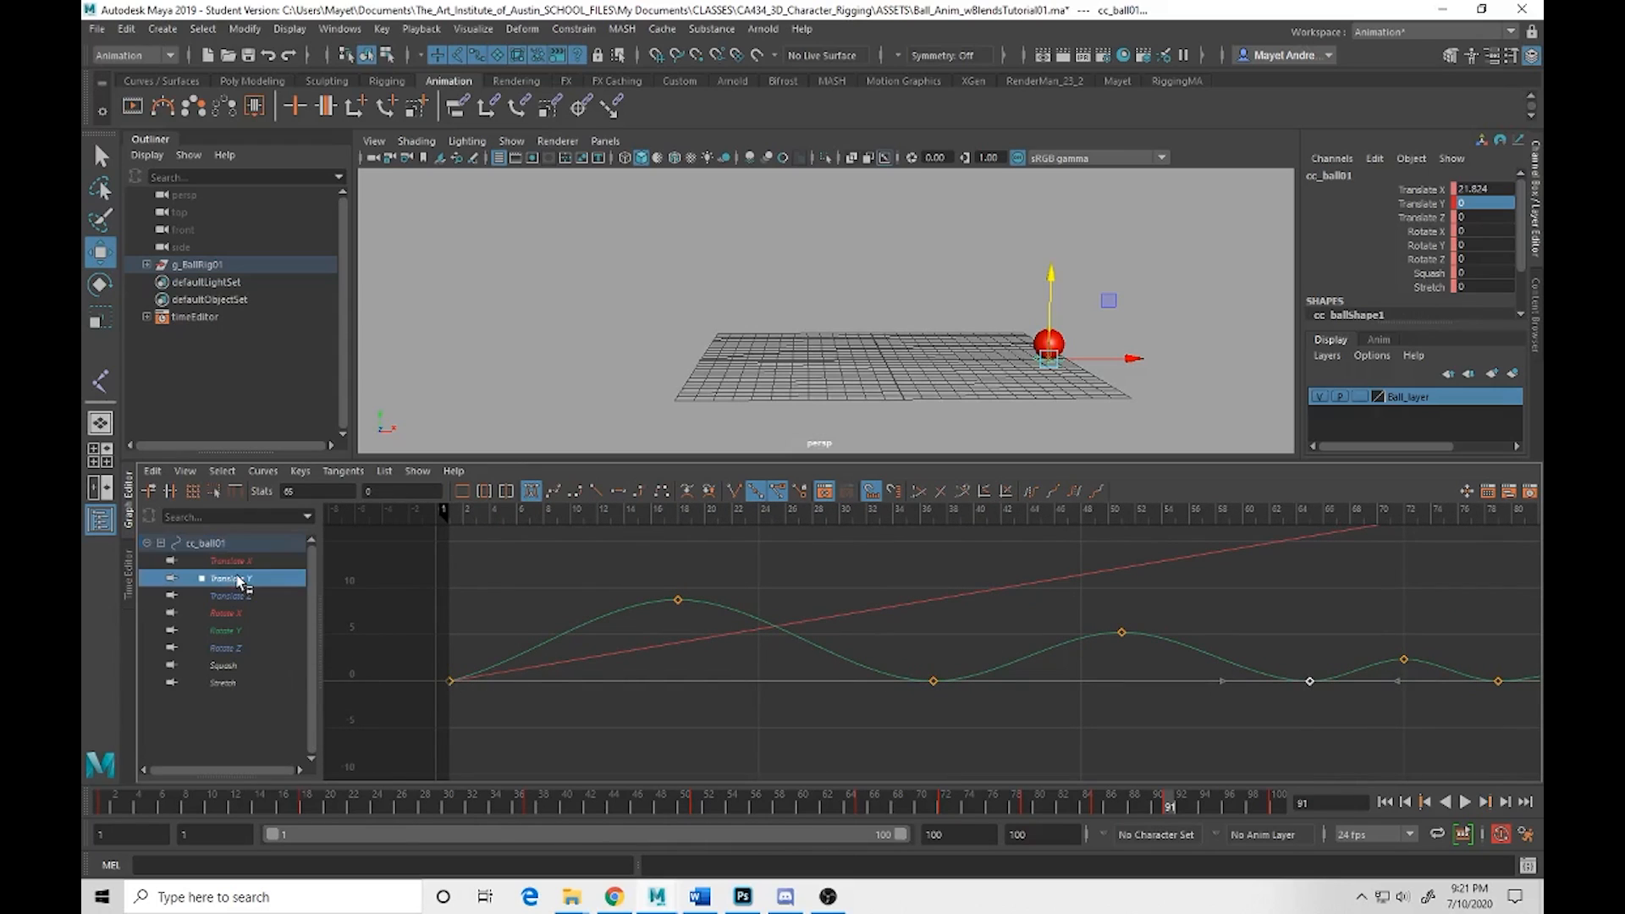
{"action": "left_click", "coordinate": [449, 682]}
{"action": "left_click_drag", "start_coordinate": [537, 663], "coordinate": [518, 637]}
{"action": "left_click", "coordinate": [933, 682]}
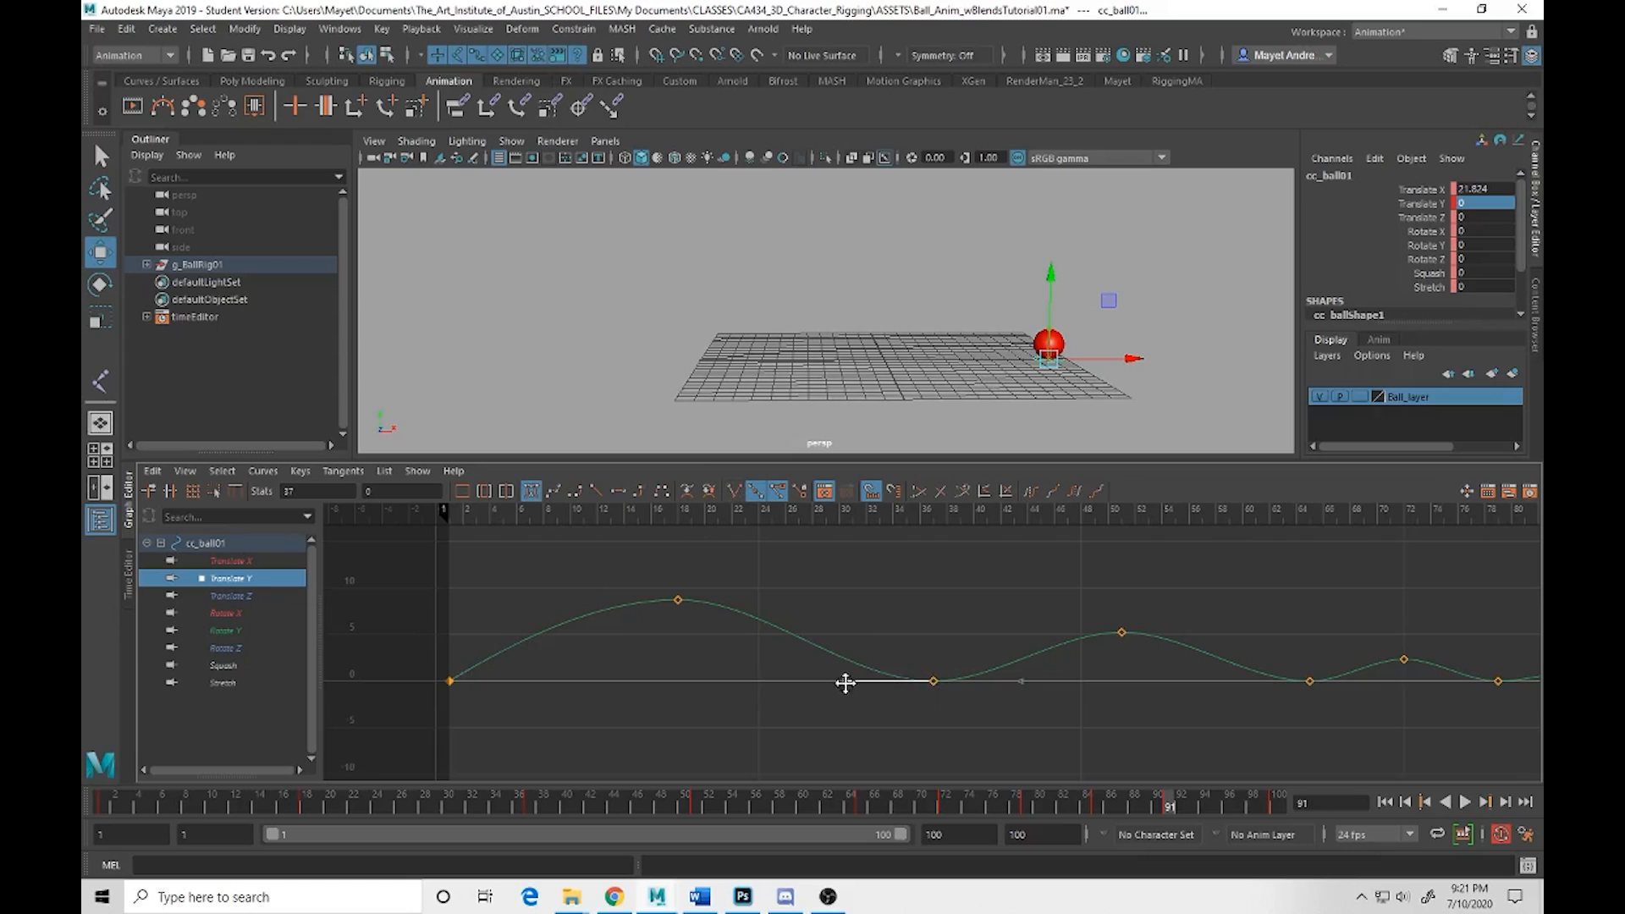
{"action": "left_click_drag", "start_coordinate": [847, 682], "coordinate": [858, 631]}
{"action": "key", "text": "ctrl+z"}
Break the tangents of the Translate Y key at frame 37 and raise both handles into a sharp V
{"action": "left_click_drag", "start_coordinate": [907, 647], "coordinate": [952, 701]}
{"action": "left_click", "coordinate": [734, 491]}
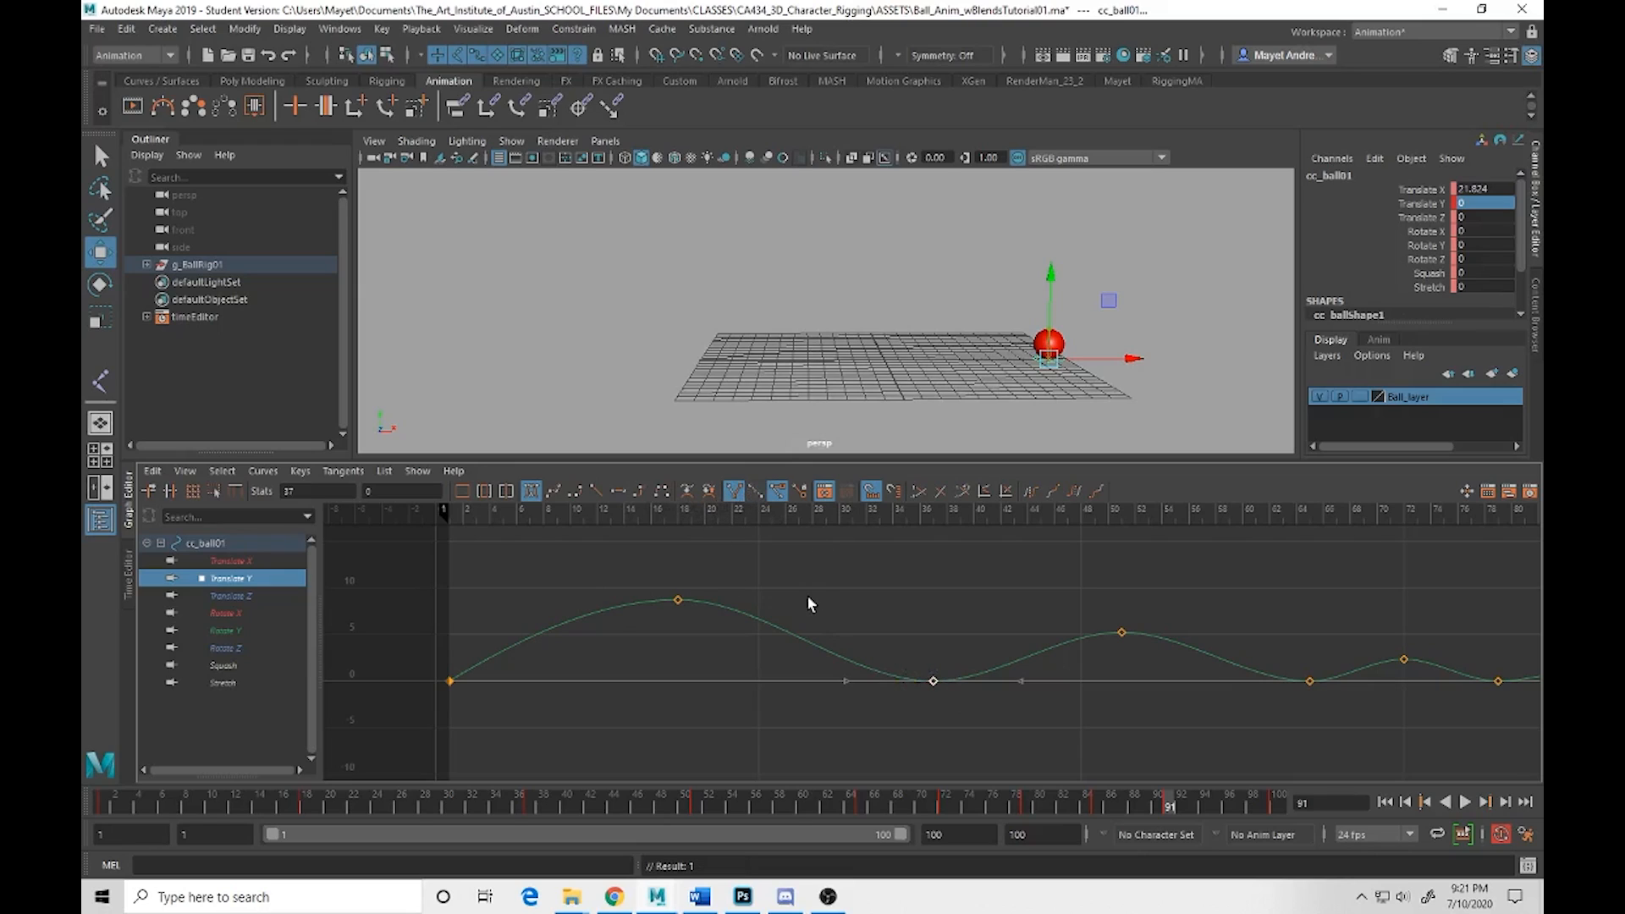
{"action": "left_click_drag", "start_coordinate": [818, 671], "coordinate": [851, 699]}
{"action": "middle_click_drag", "start_coordinate": [838, 689], "coordinate": [860, 629]}
{"action": "left_click_drag", "start_coordinate": [1051, 708], "coordinate": [1003, 673]}
{"action": "left_click_drag", "start_coordinate": [1025, 687], "coordinate": [1017, 649]}
Break the tangents of the Translate Y key at frame 65 and raise both handles for a sharp ground contact
{"action": "mouse_move", "coordinate": [1182, 667]}
{"action": "middle_mouse_down", "text": "alt"}
{"action": "mouse_move", "coordinate": [1017, 649]}
{"action": "mouse_move", "coordinate": [940, 680]}
{"action": "middle_mouse_up", "text": "alt"}
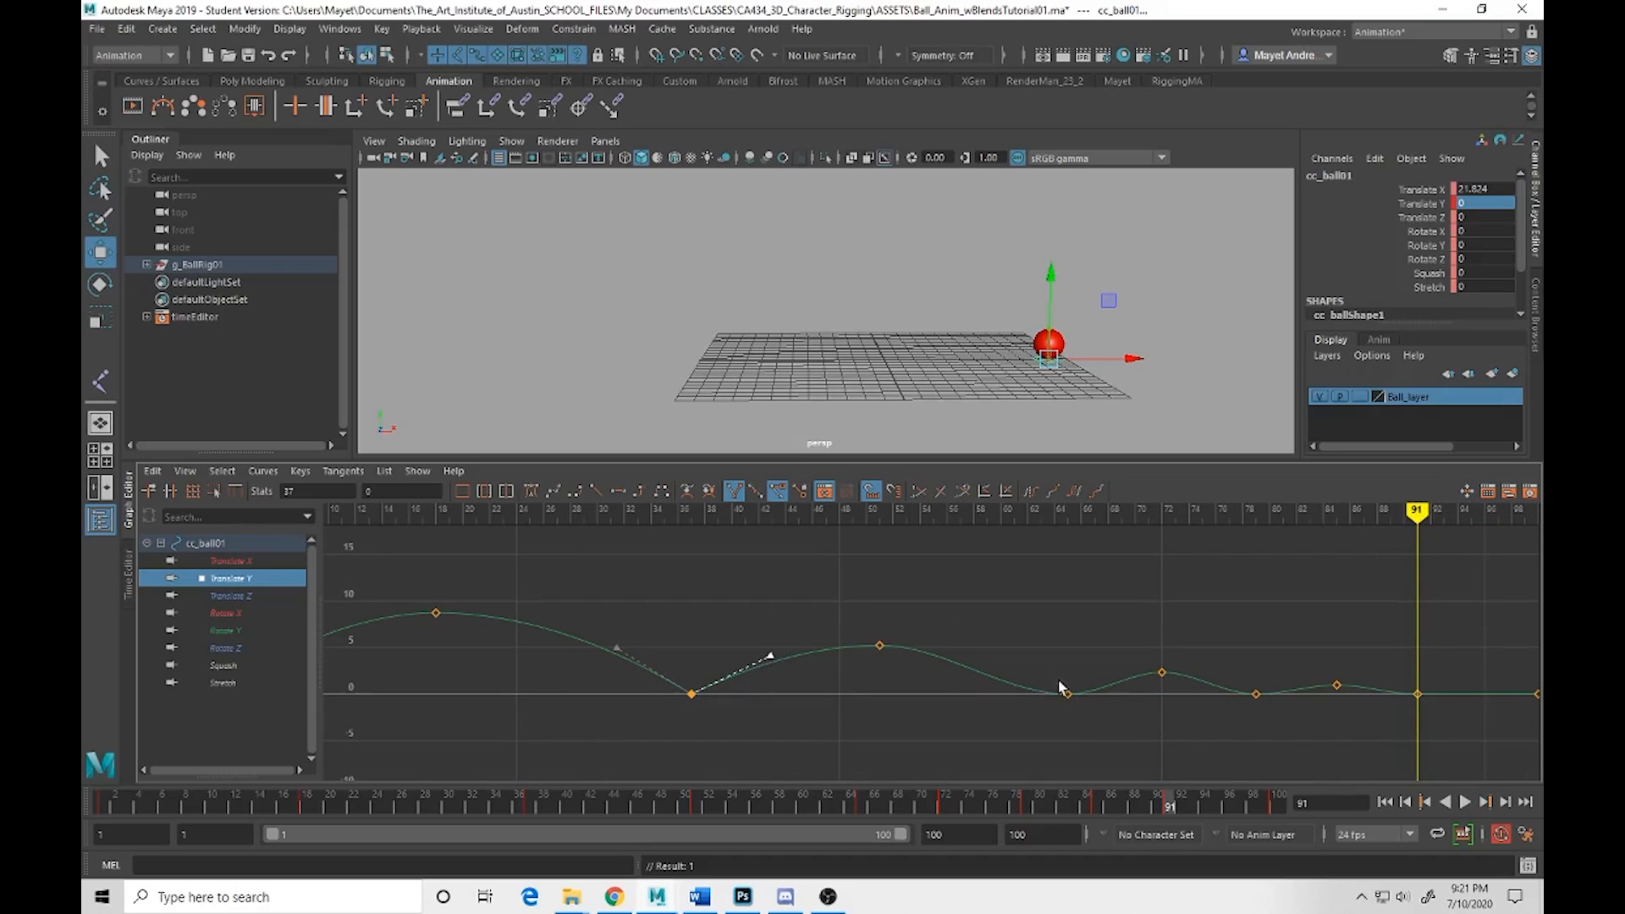
{"action": "left_click", "coordinate": [1066, 693]}
{"action": "left_click", "coordinate": [734, 491]}
{"action": "left_click_drag", "start_coordinate": [980, 696], "coordinate": [979, 656]}
{"action": "mouse_move", "coordinate": [1151, 692]}
{"action": "left_mouse_down"}
{"action": "mouse_move", "coordinate": [1135, 657]}
{"action": "mouse_move", "coordinate": [1150, 661]}
{"action": "left_mouse_up"}
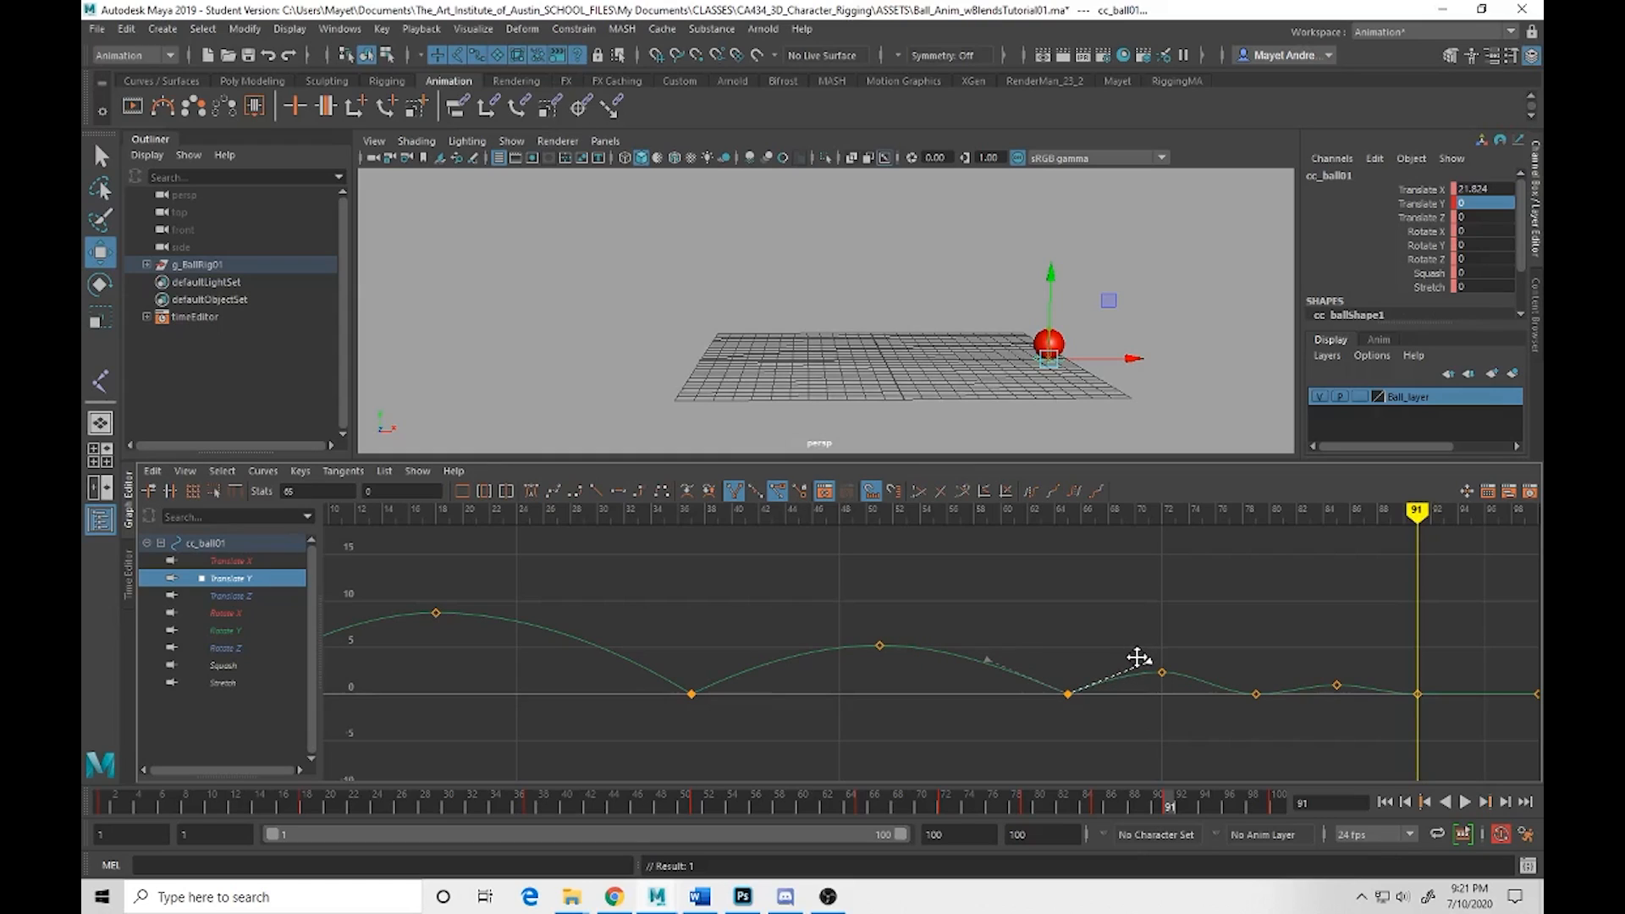
{"action": "left_click", "coordinate": [1257, 694]}
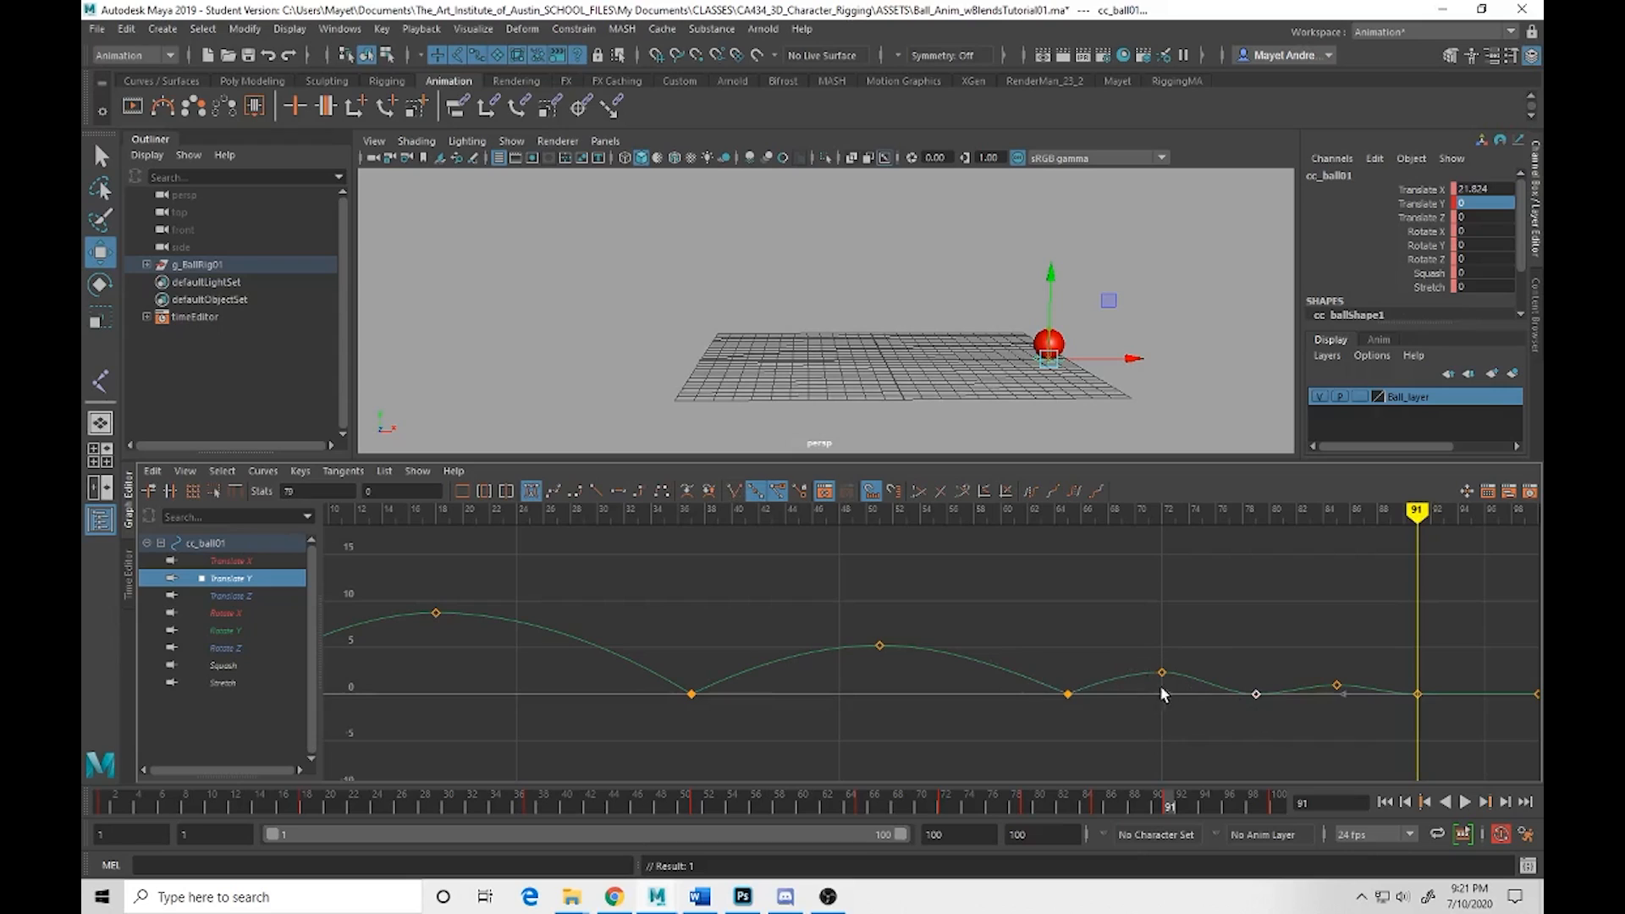
{"action": "left_click_drag", "start_coordinate": [1168, 694], "coordinate": [1168, 680]}
{"action": "key", "text": "ctrl+z"}
Break the tangents of the Translate Y key at frame 79 and raise its incoming and outgoing handles
{"action": "left_click_drag", "start_coordinate": [1278, 718], "coordinate": [1279, 720]}
{"action": "left_click", "coordinate": [732, 491]}
{"action": "left_click_drag", "start_coordinate": [1169, 693], "coordinate": [1173, 669]}
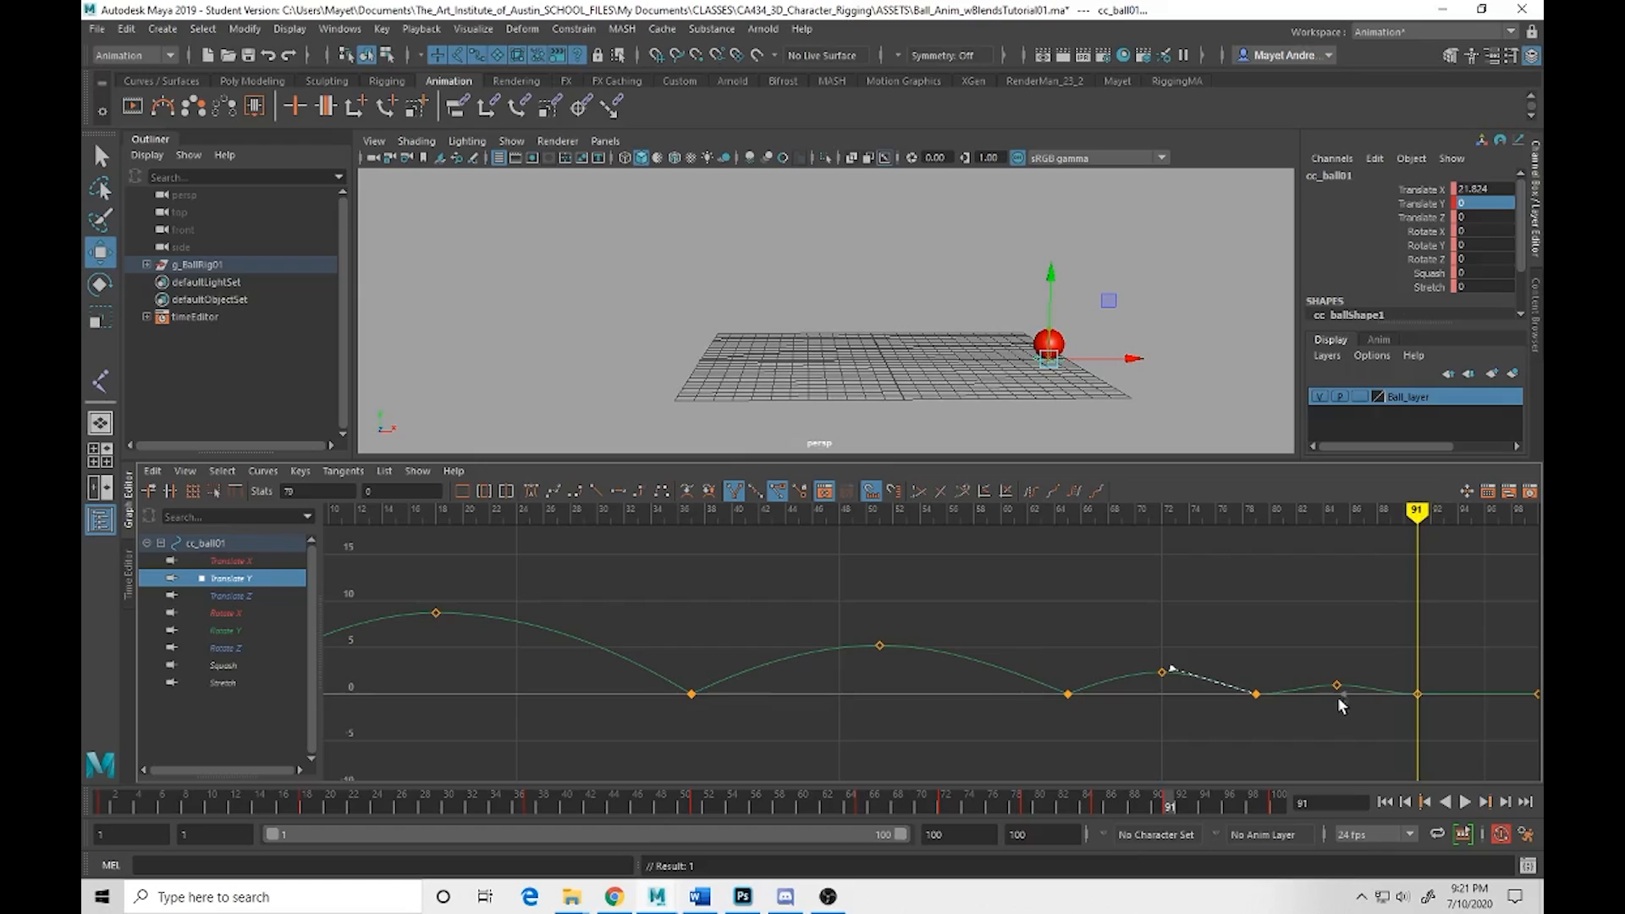
{"action": "left_click_drag", "start_coordinate": [1344, 694], "coordinate": [1336, 673]}
Break the tangents of the Translate Y key at frame 91 and raise only its incoming handle
{"action": "left_click", "coordinate": [1419, 695]}
{"action": "left_click", "coordinate": [1341, 692]}
{"action": "left_click_drag", "start_coordinate": [1330, 694], "coordinate": [1330, 683]}
Frame the whole Translate Y curve, play the bounce from frame 1, stop it and return to frame 1
{"action": "mouse_move", "coordinate": [1297, 712]}
{"action": "right_mouse_down", "text": "alt"}
{"action": "mouse_move", "coordinate": [1177, 622]}
{"action": "mouse_move", "coordinate": [1197, 641]}
{"action": "right_mouse_up", "text": "alt"}
{"action": "mouse_move", "coordinate": [1086, 512]}
{"action": "left_mouse_down"}
{"action": "mouse_move", "coordinate": [631, 515]}
{"action": "mouse_move", "coordinate": [669, 514]}
{"action": "left_mouse_up"}
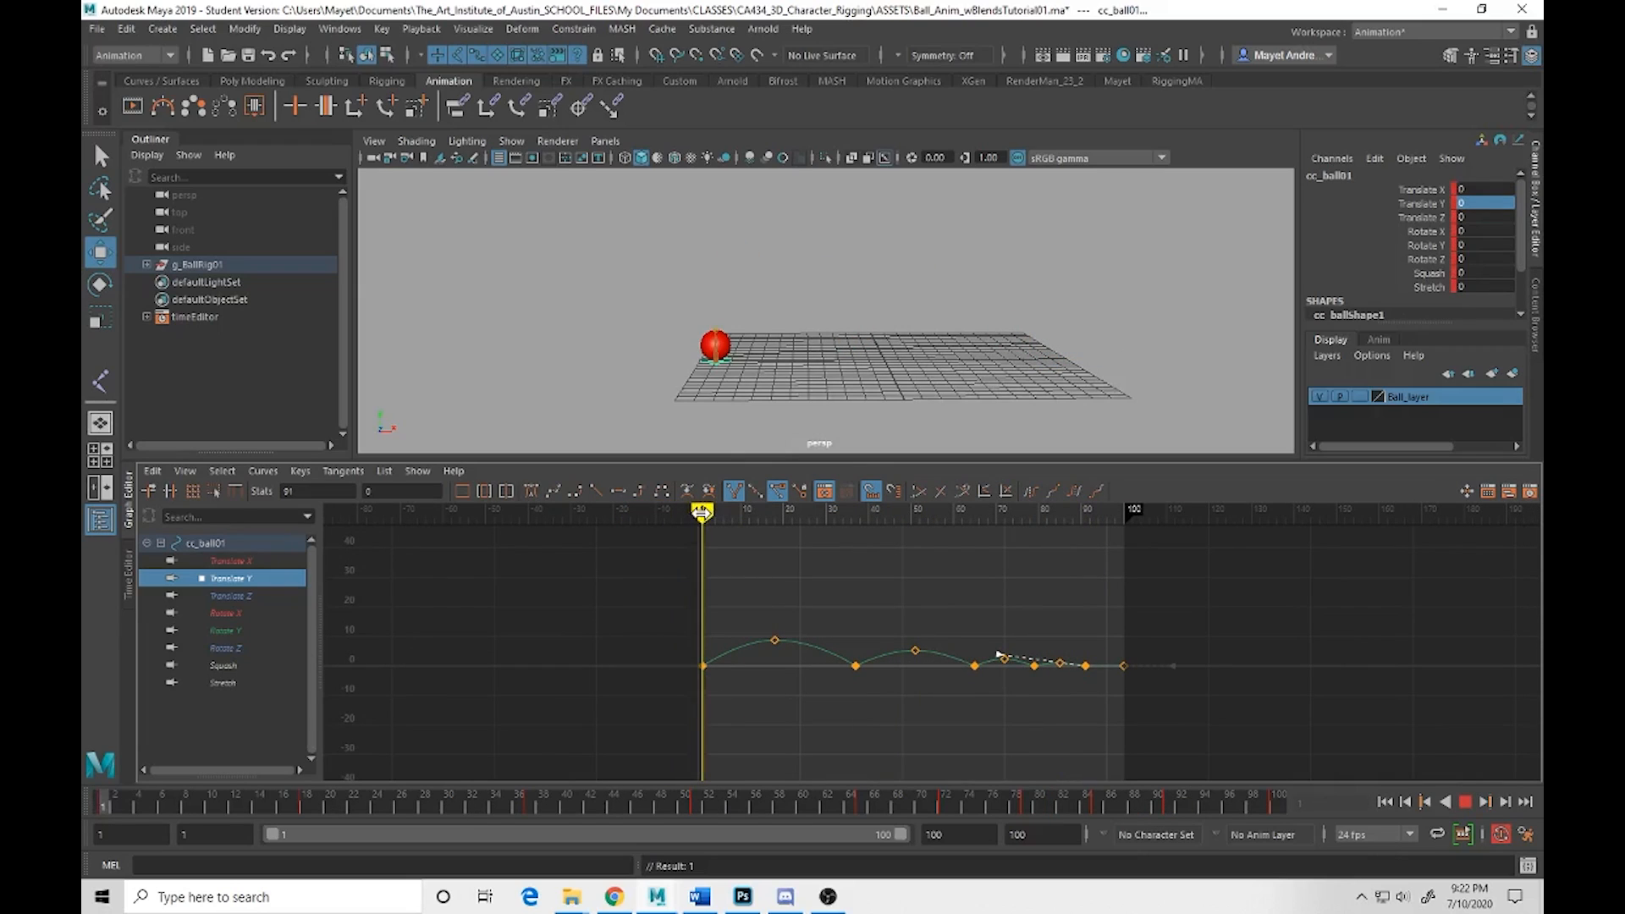
{"action": "left_click", "coordinate": [977, 555]}
{"action": "key", "text": "a"}
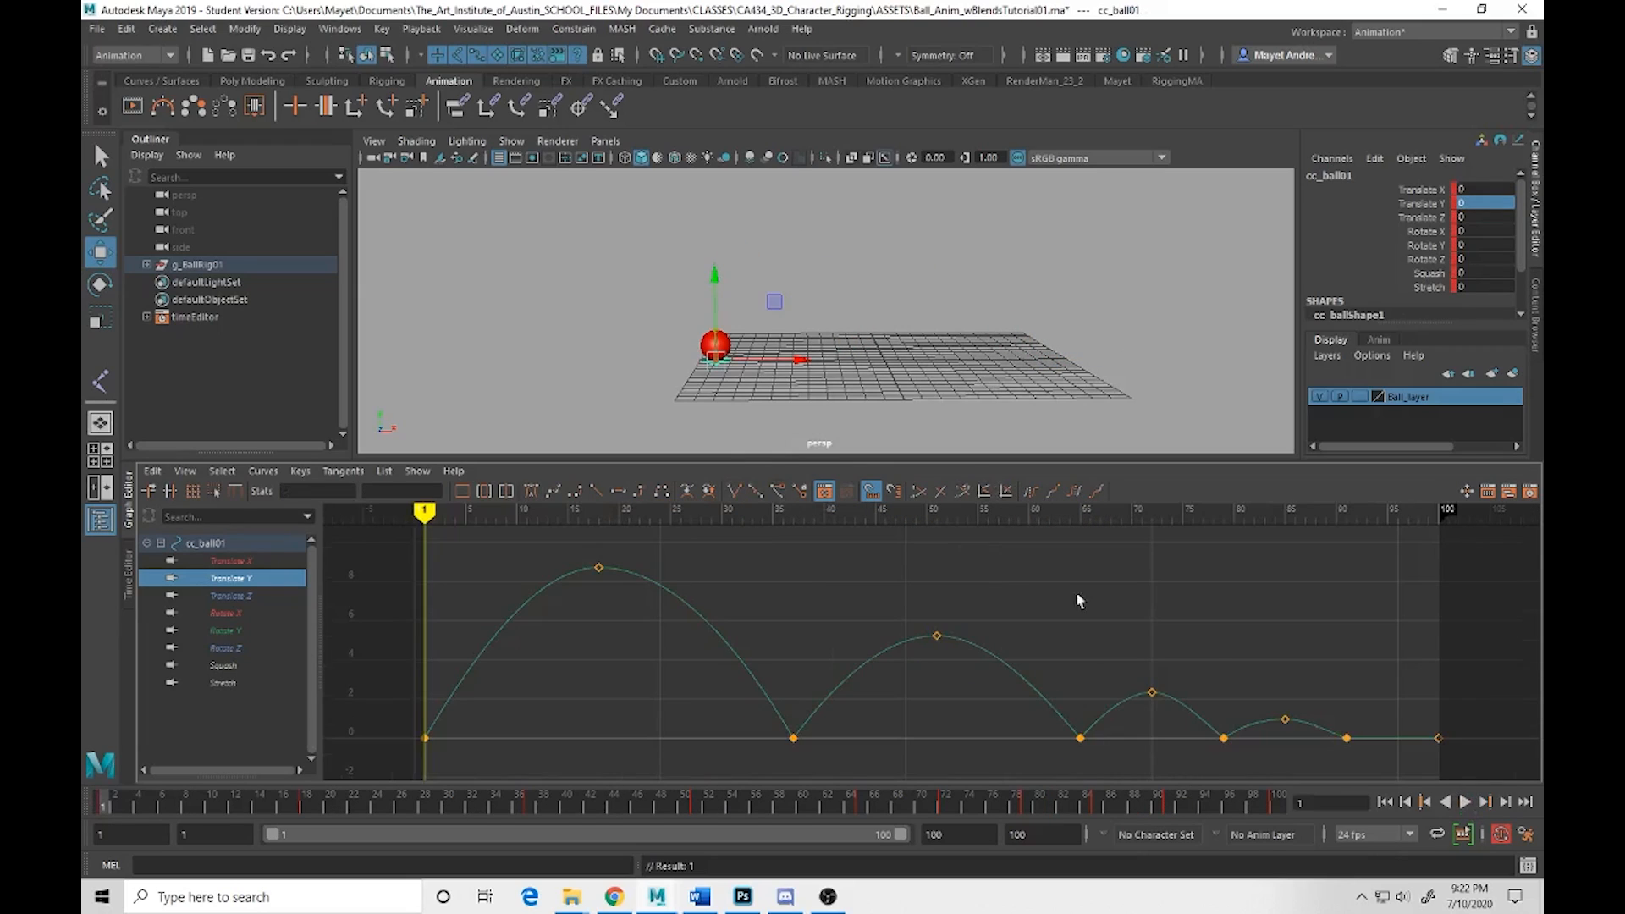
{"action": "left_click", "coordinate": [1465, 803]}
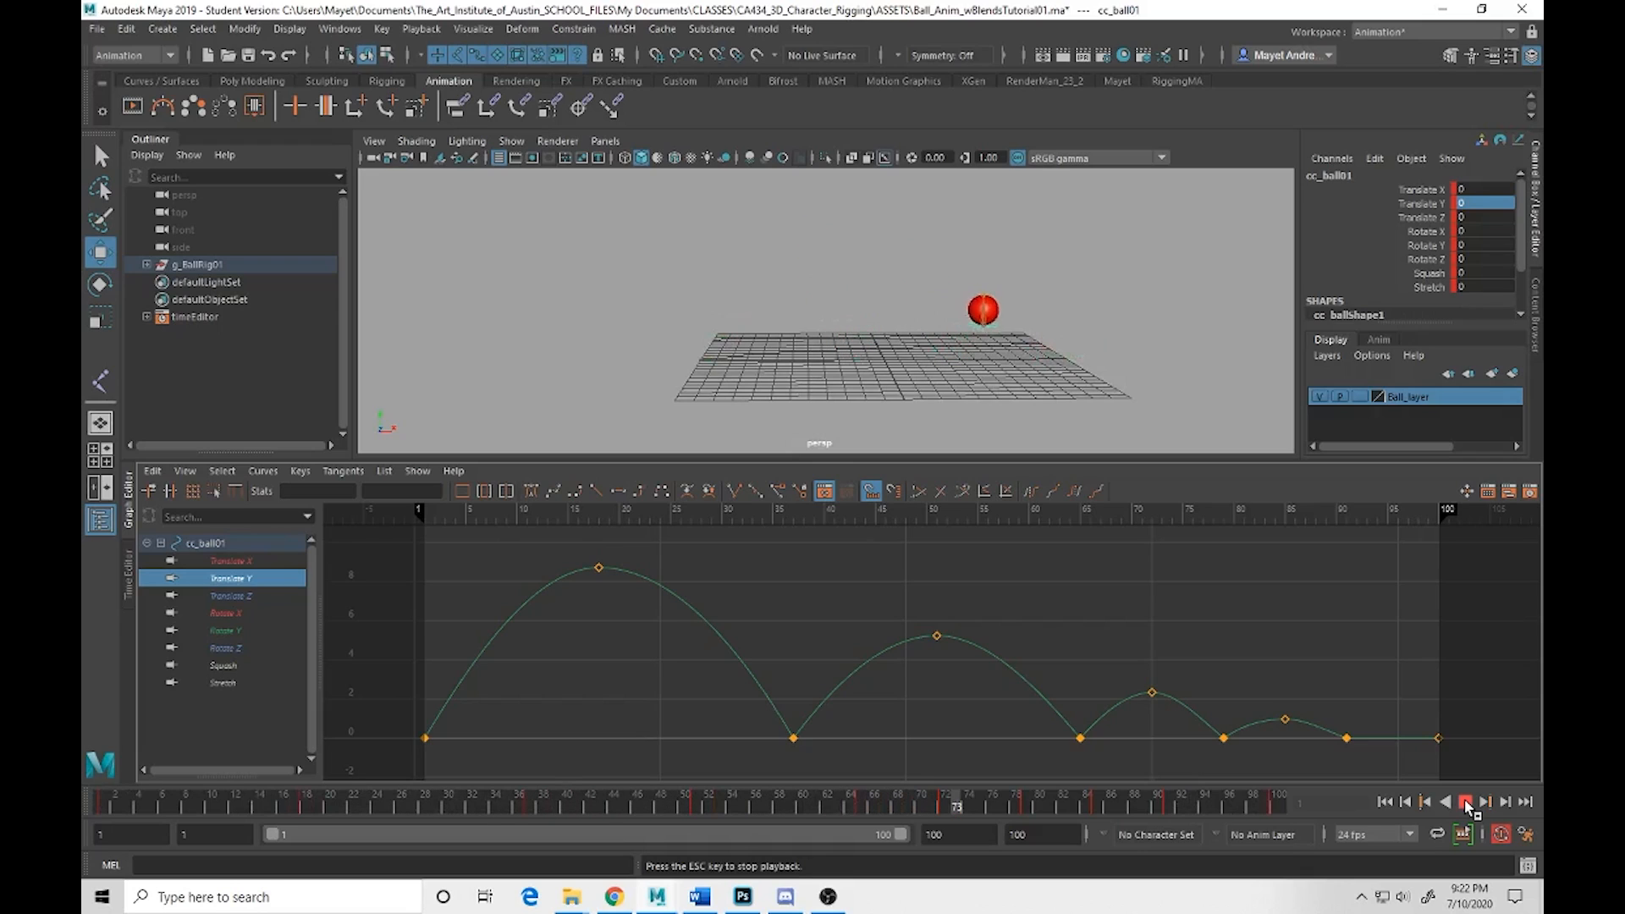
{"action": "left_click", "coordinate": [1465, 802]}
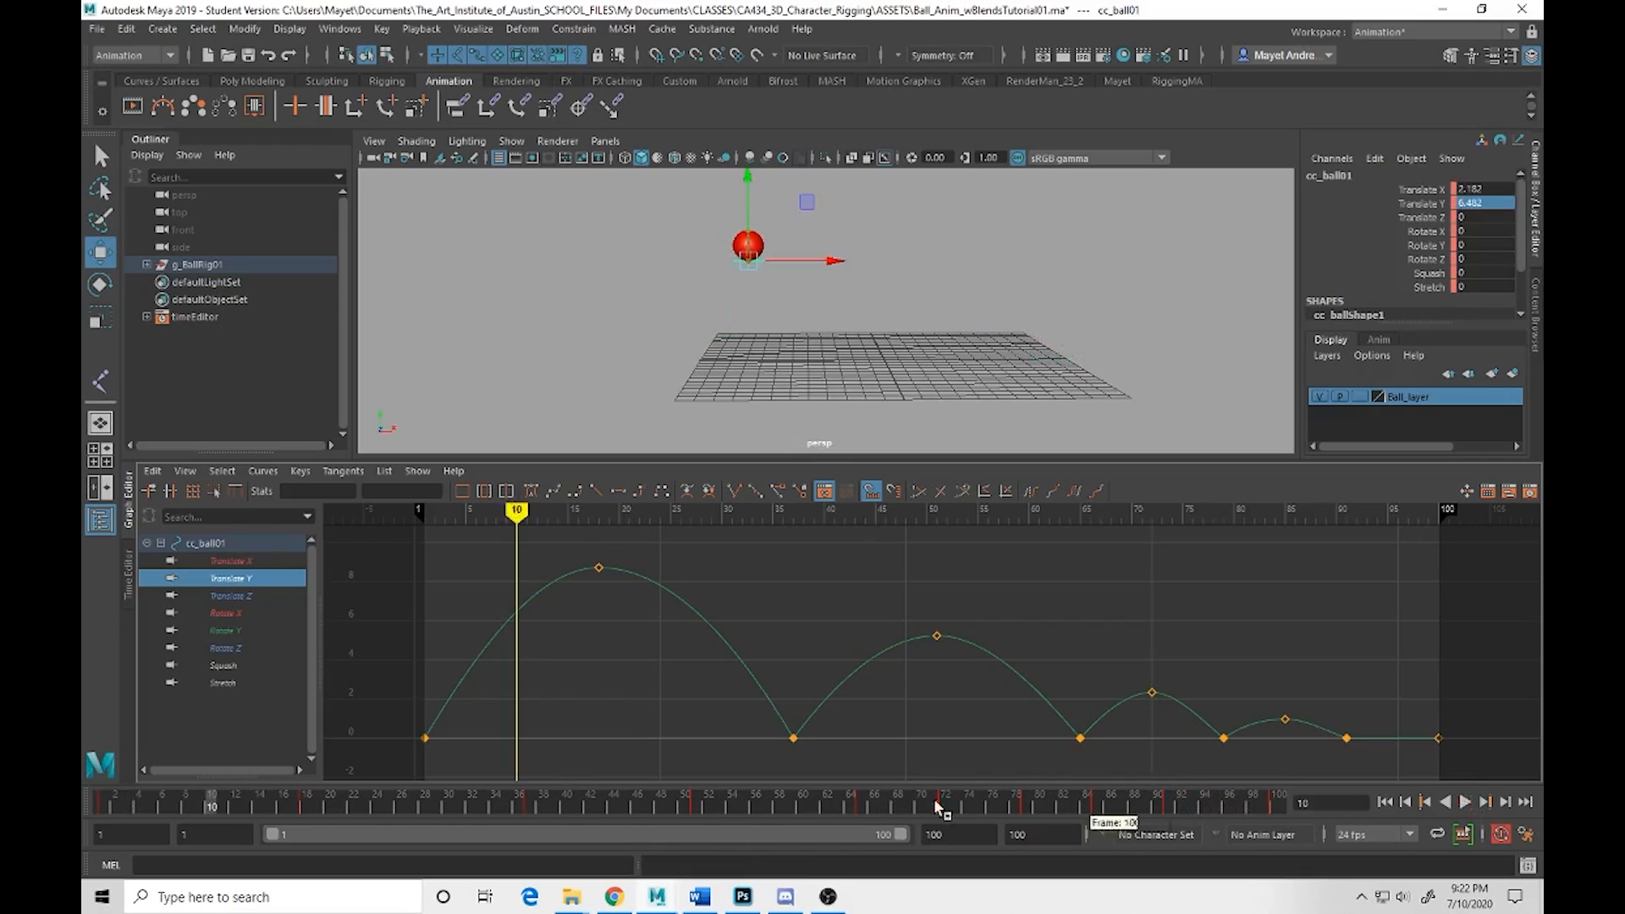
{"action": "left_click_drag", "start_coordinate": [309, 811], "coordinate": [104, 811]}
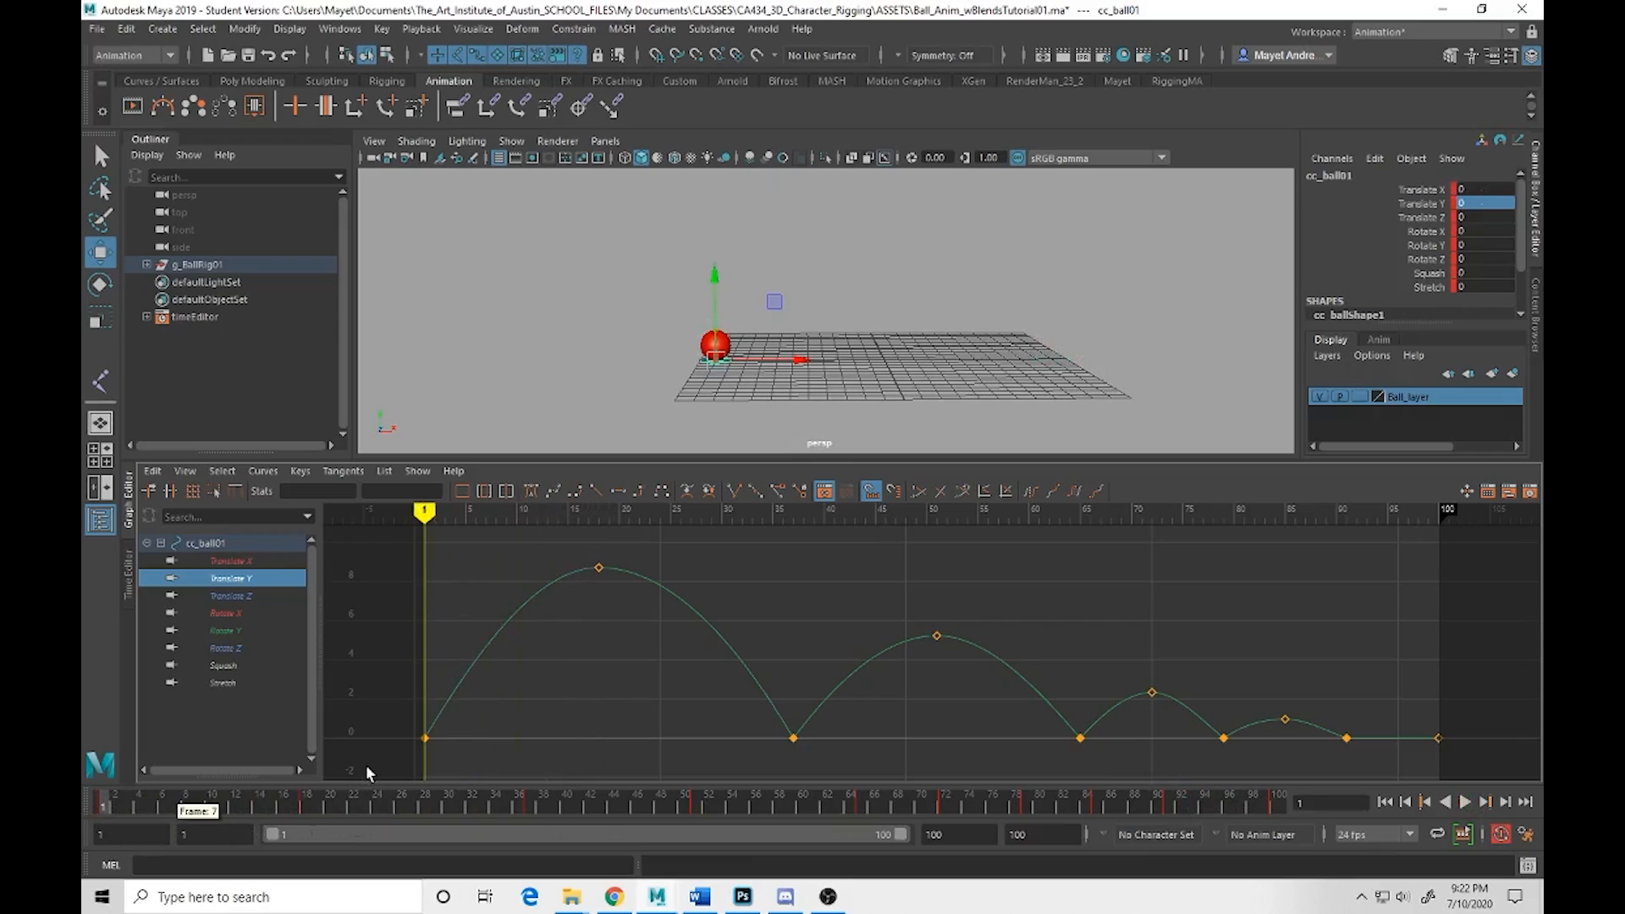
Save the scene and switch to the Select tool
{"action": "key", "text": "ctrl+s"}
{"action": "key", "text": "Return"}
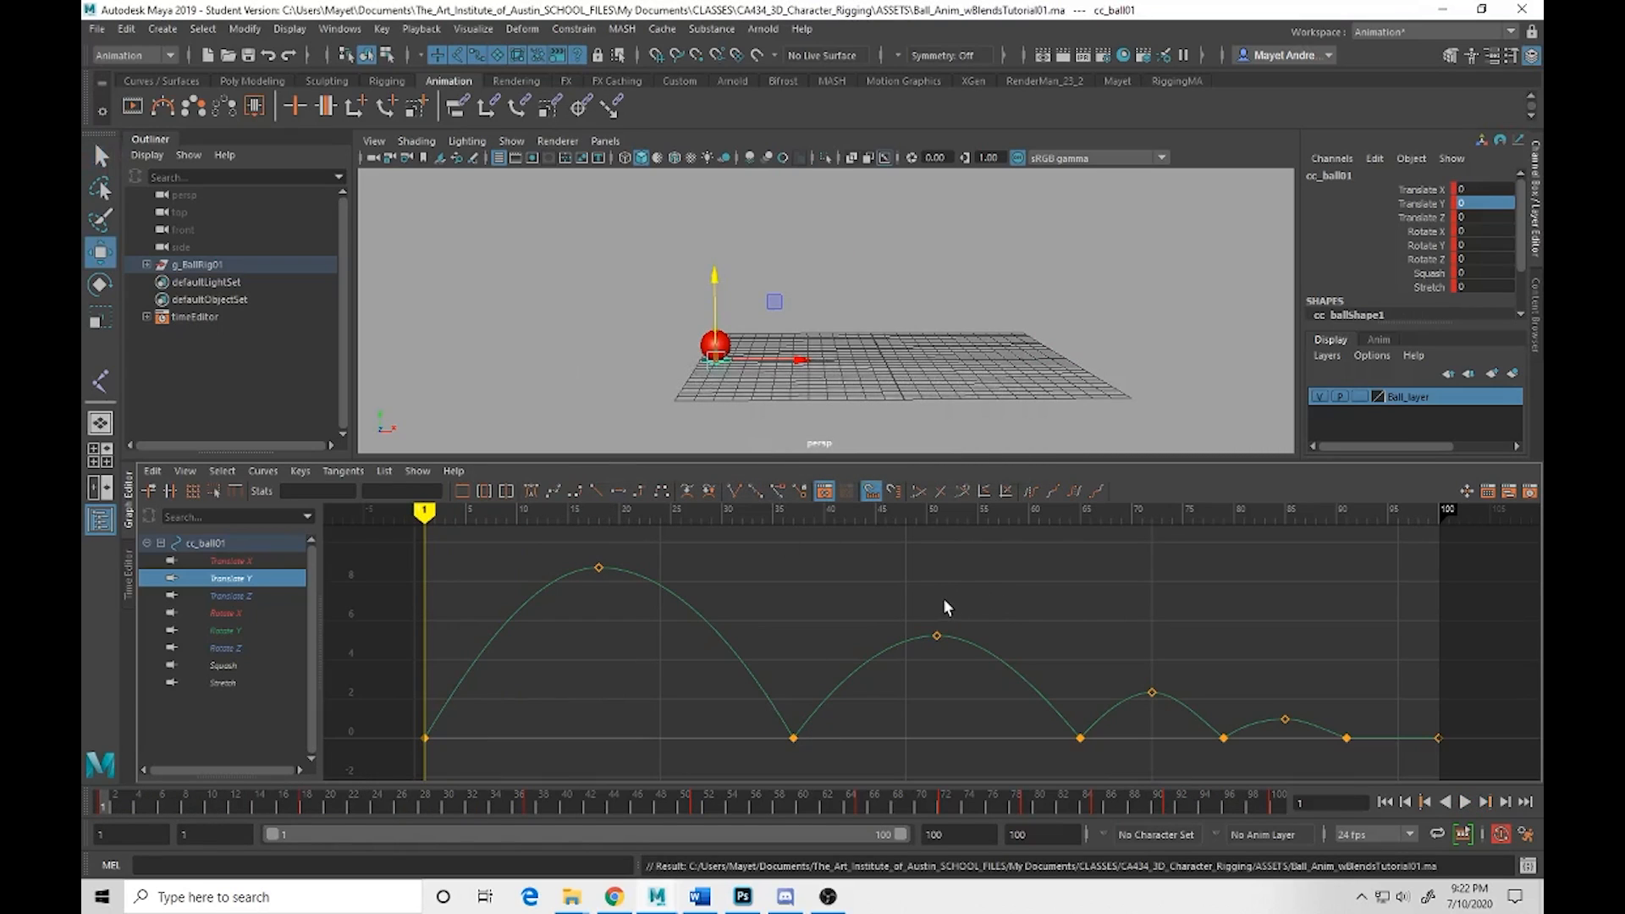
{"action": "key", "text": "q"}
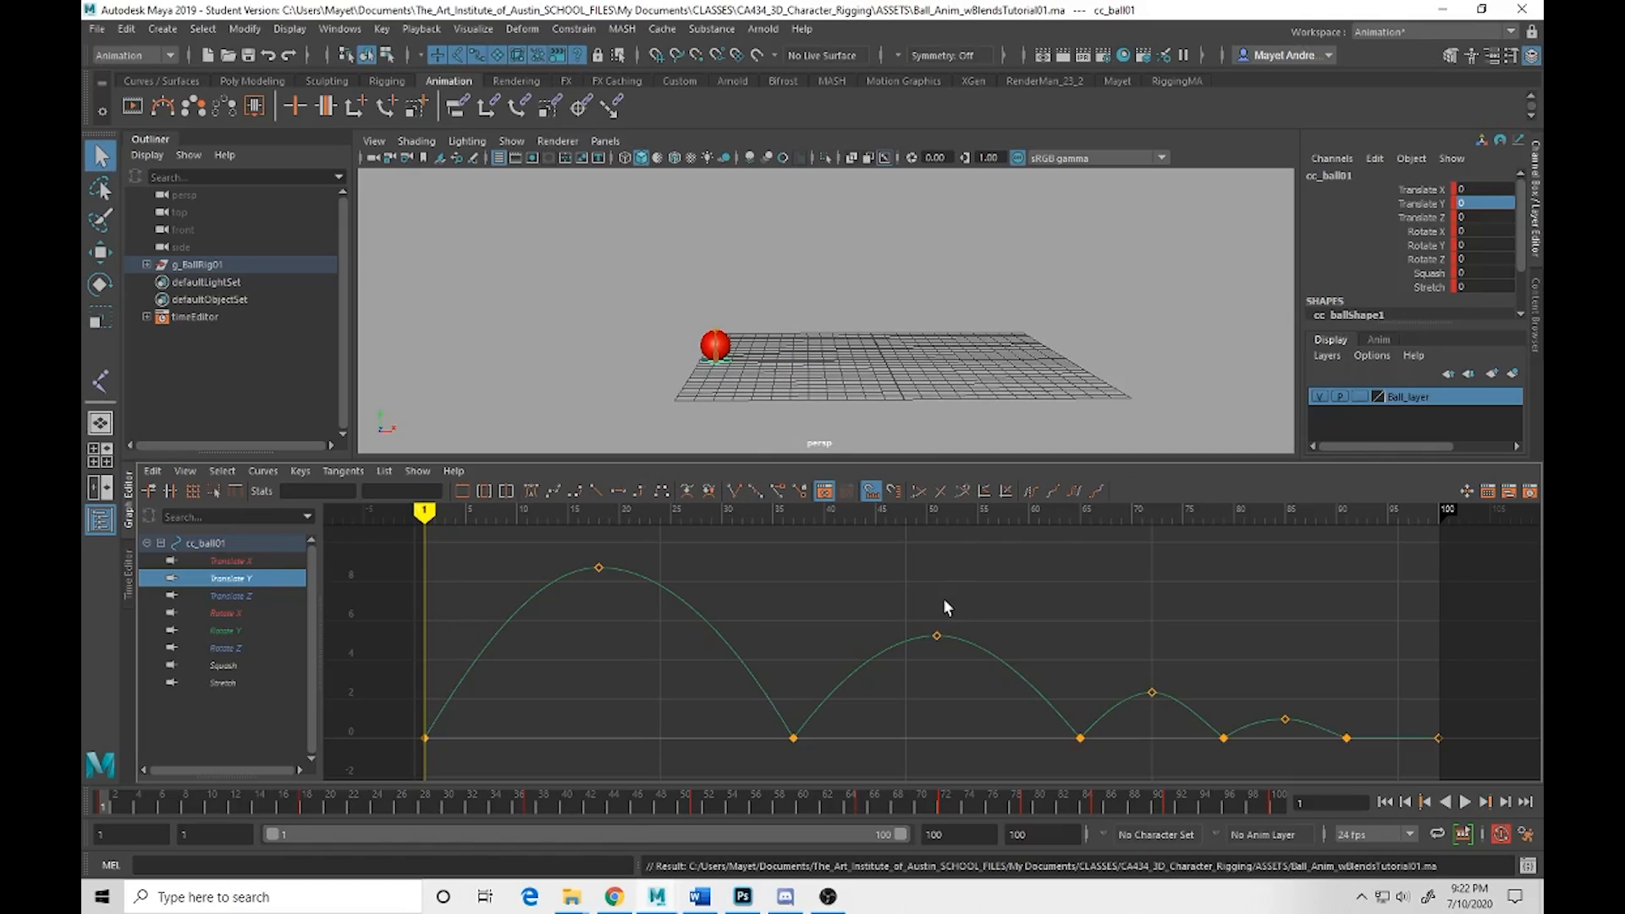
Play the bounce again, then scrub to its first peak at frame 18 and the landing at frame 37
{"action": "left_click", "coordinate": [1466, 802]}
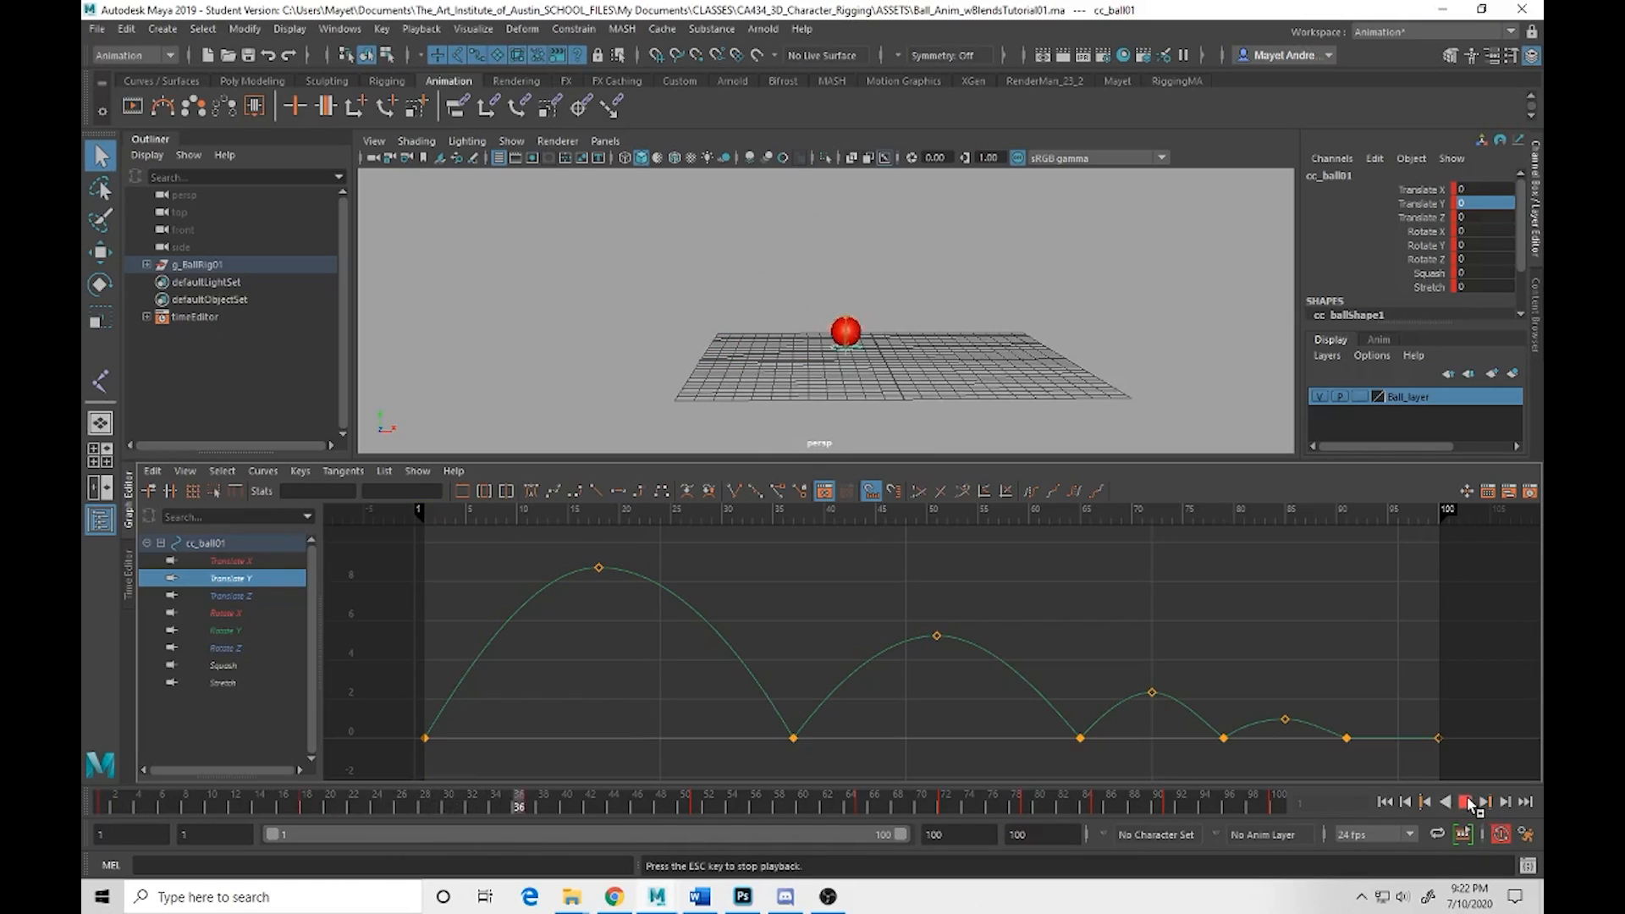
{"action": "left_click", "coordinate": [1465, 802]}
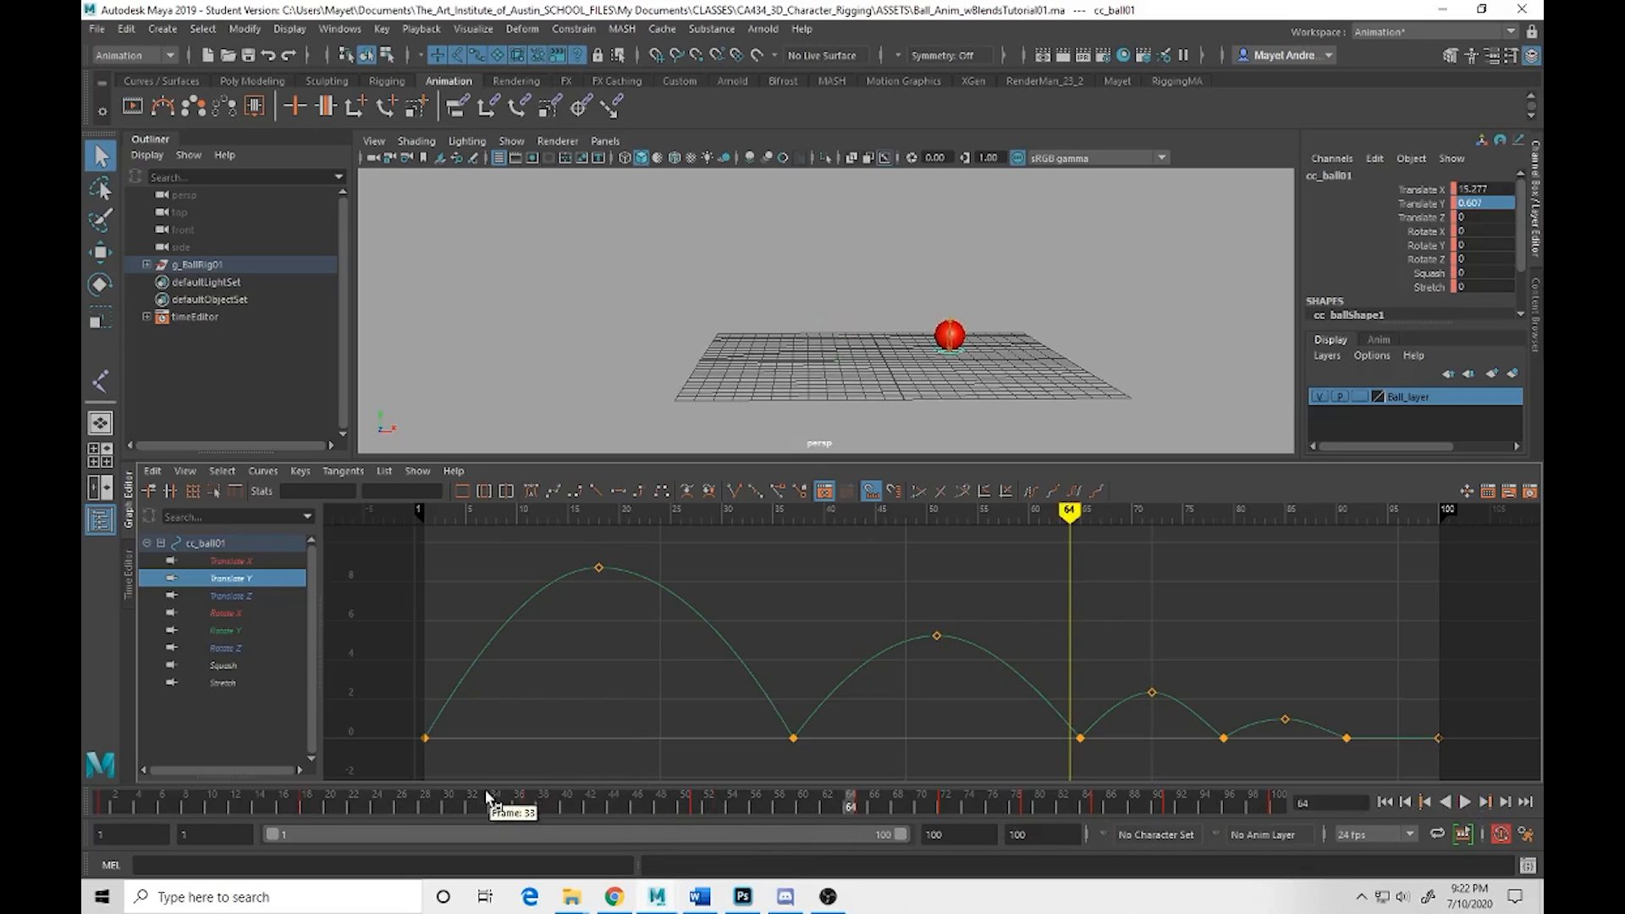
{"action": "left_click_drag", "start_coordinate": [160, 803], "coordinate": [307, 836]}
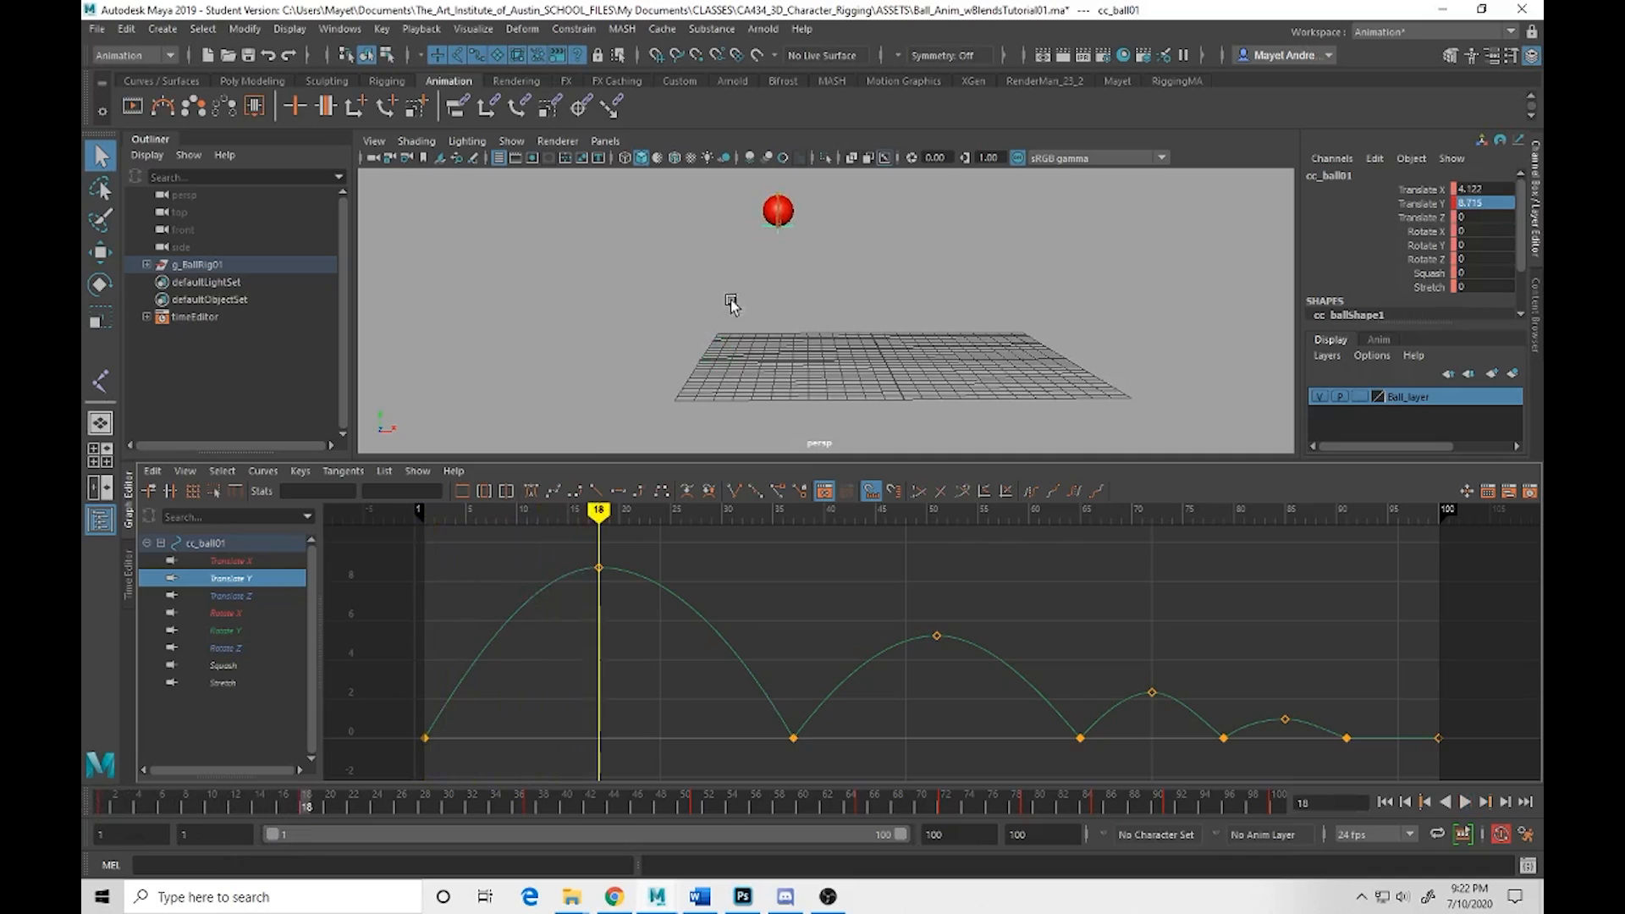
{"action": "left_click_drag", "start_coordinate": [306, 811], "coordinate": [525, 826]}
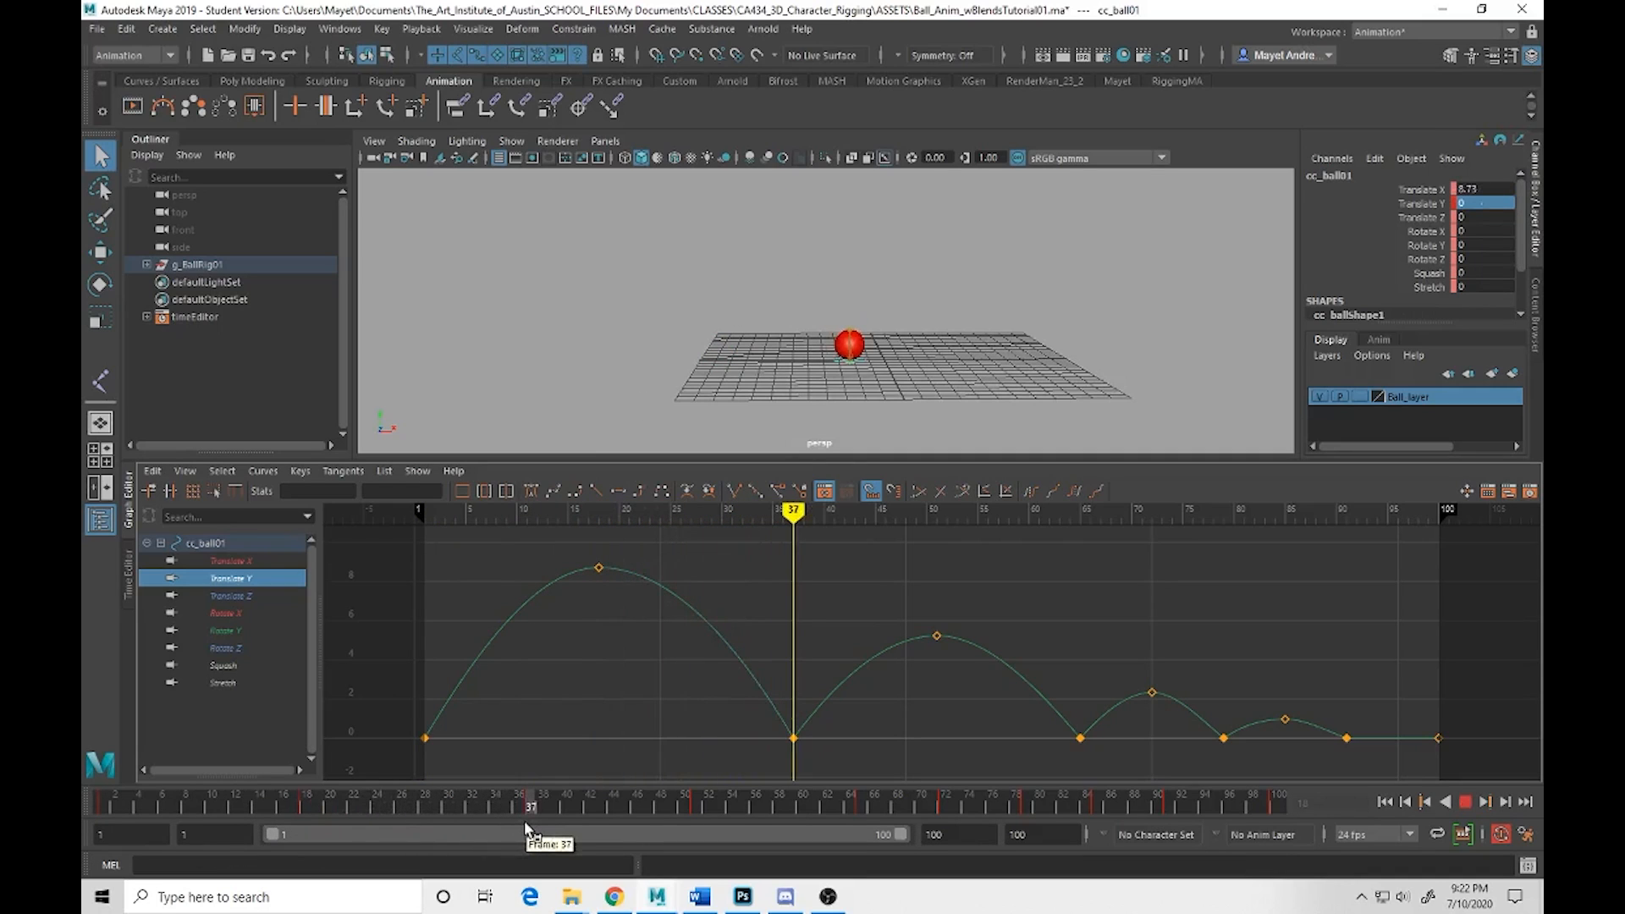
Key the ball control's Squash channel at 0 on frame 36, just before the first landing
{"action": "left_click_drag", "start_coordinate": [1114, 305], "coordinate": [1063, 327], "text": "alt"}
{"action": "right_click_drag", "start_coordinate": [1063, 327], "coordinate": [1095, 418], "text": "alt"}
{"action": "left_click_drag", "start_coordinate": [1096, 418], "coordinate": [1063, 391], "text": "alt"}
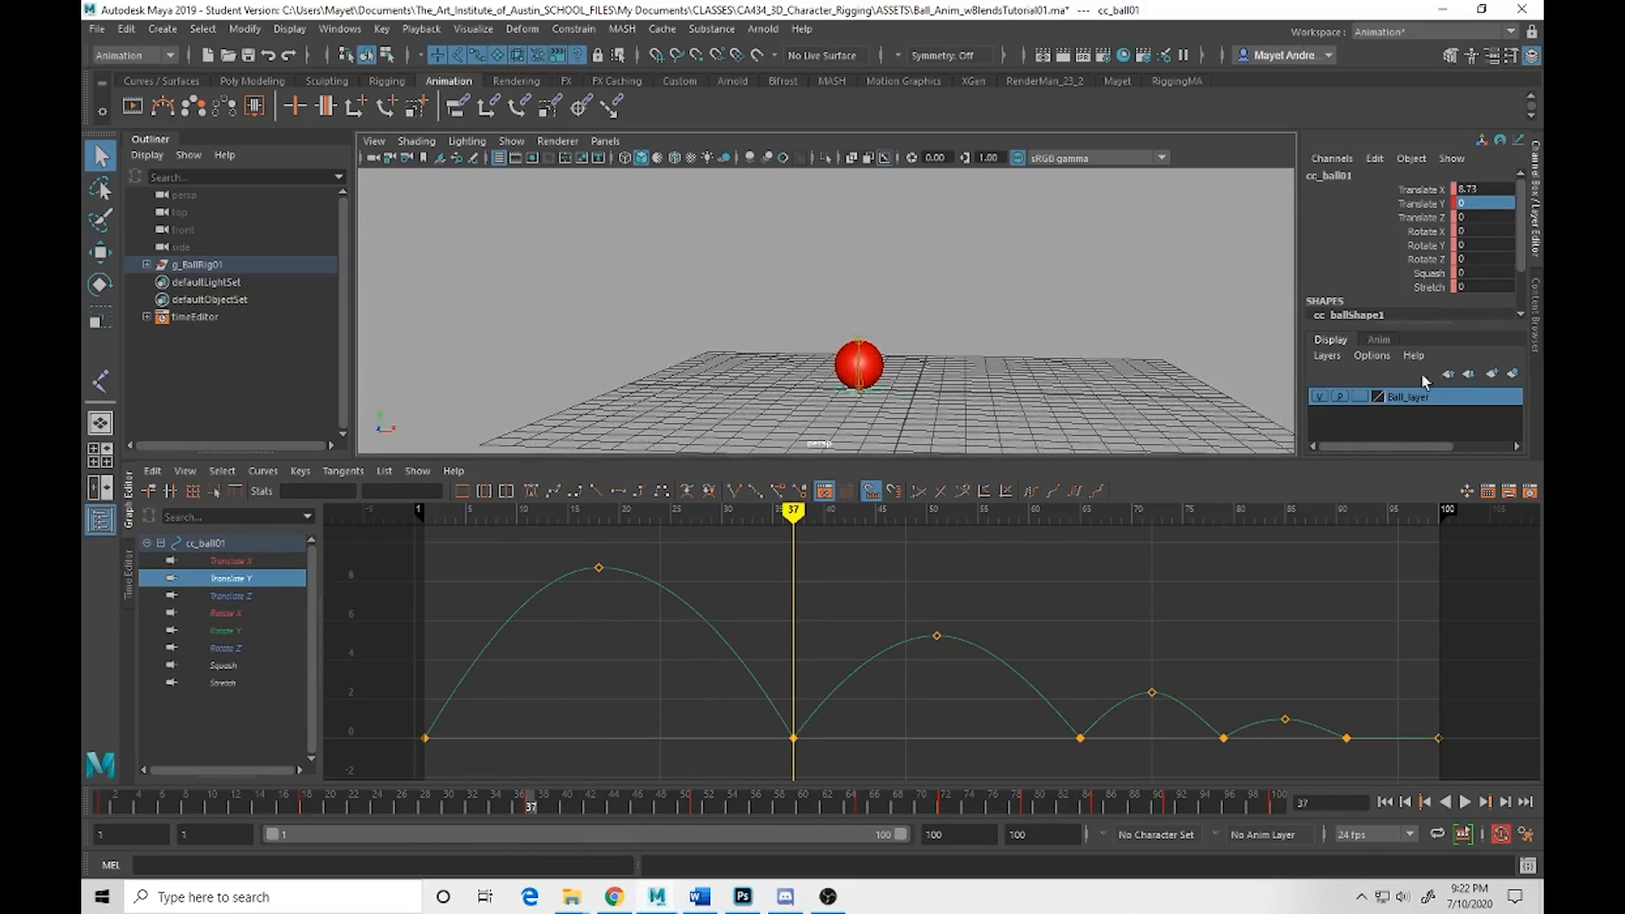
{"action": "left_click", "coordinate": [518, 809]}
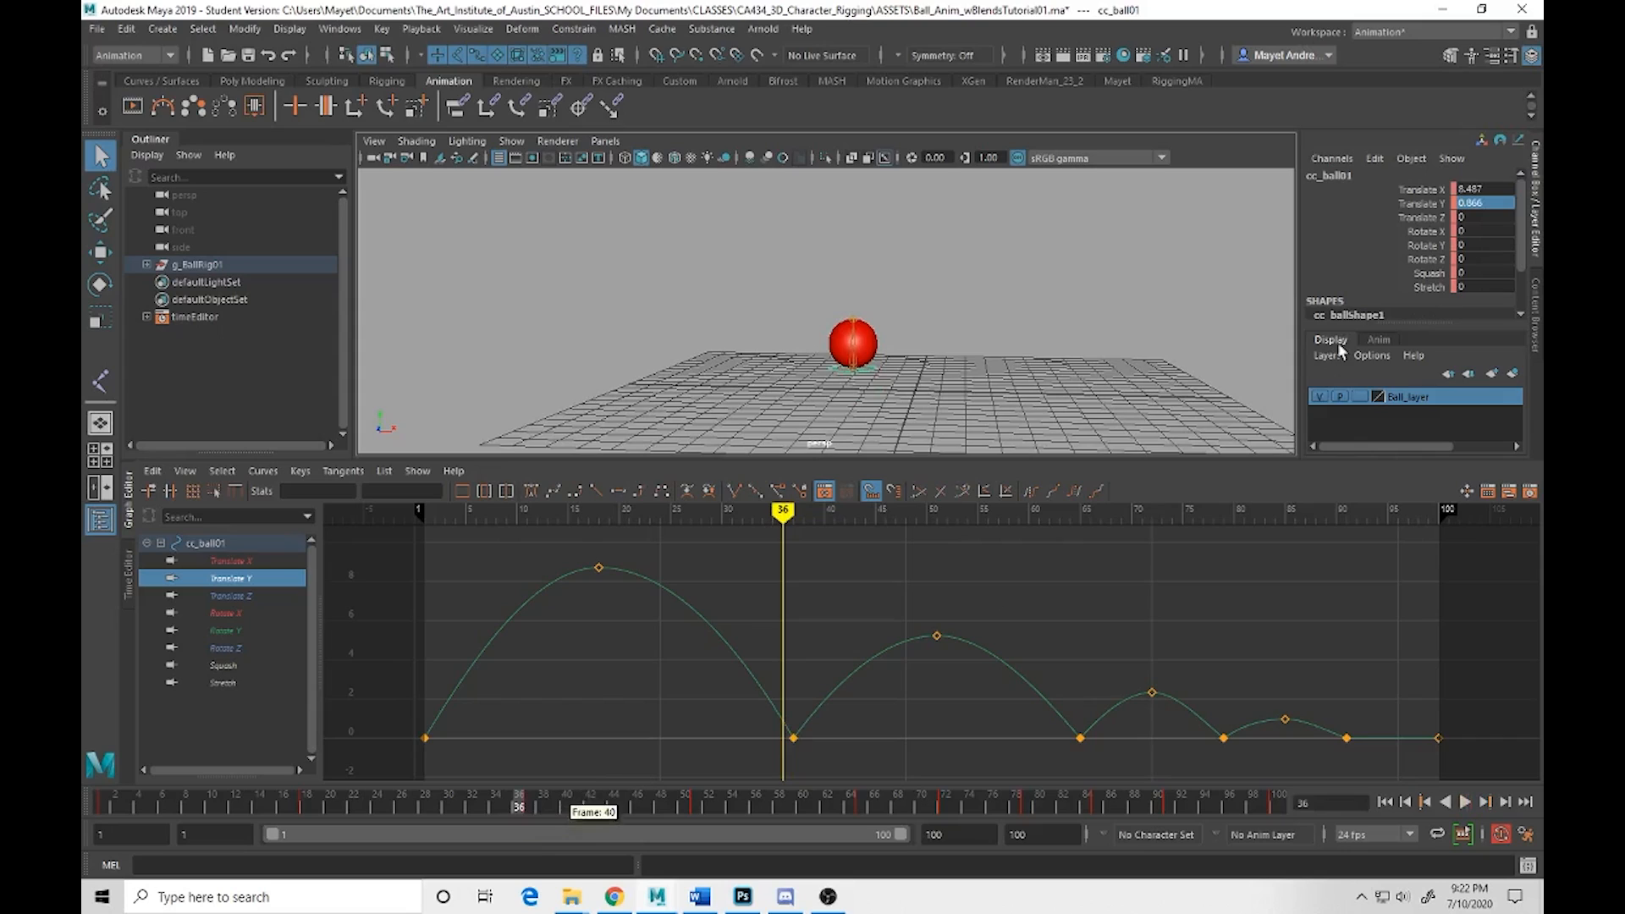
{"action": "left_click", "coordinate": [1431, 273]}
{"action": "right_click", "coordinate": [1435, 280]}
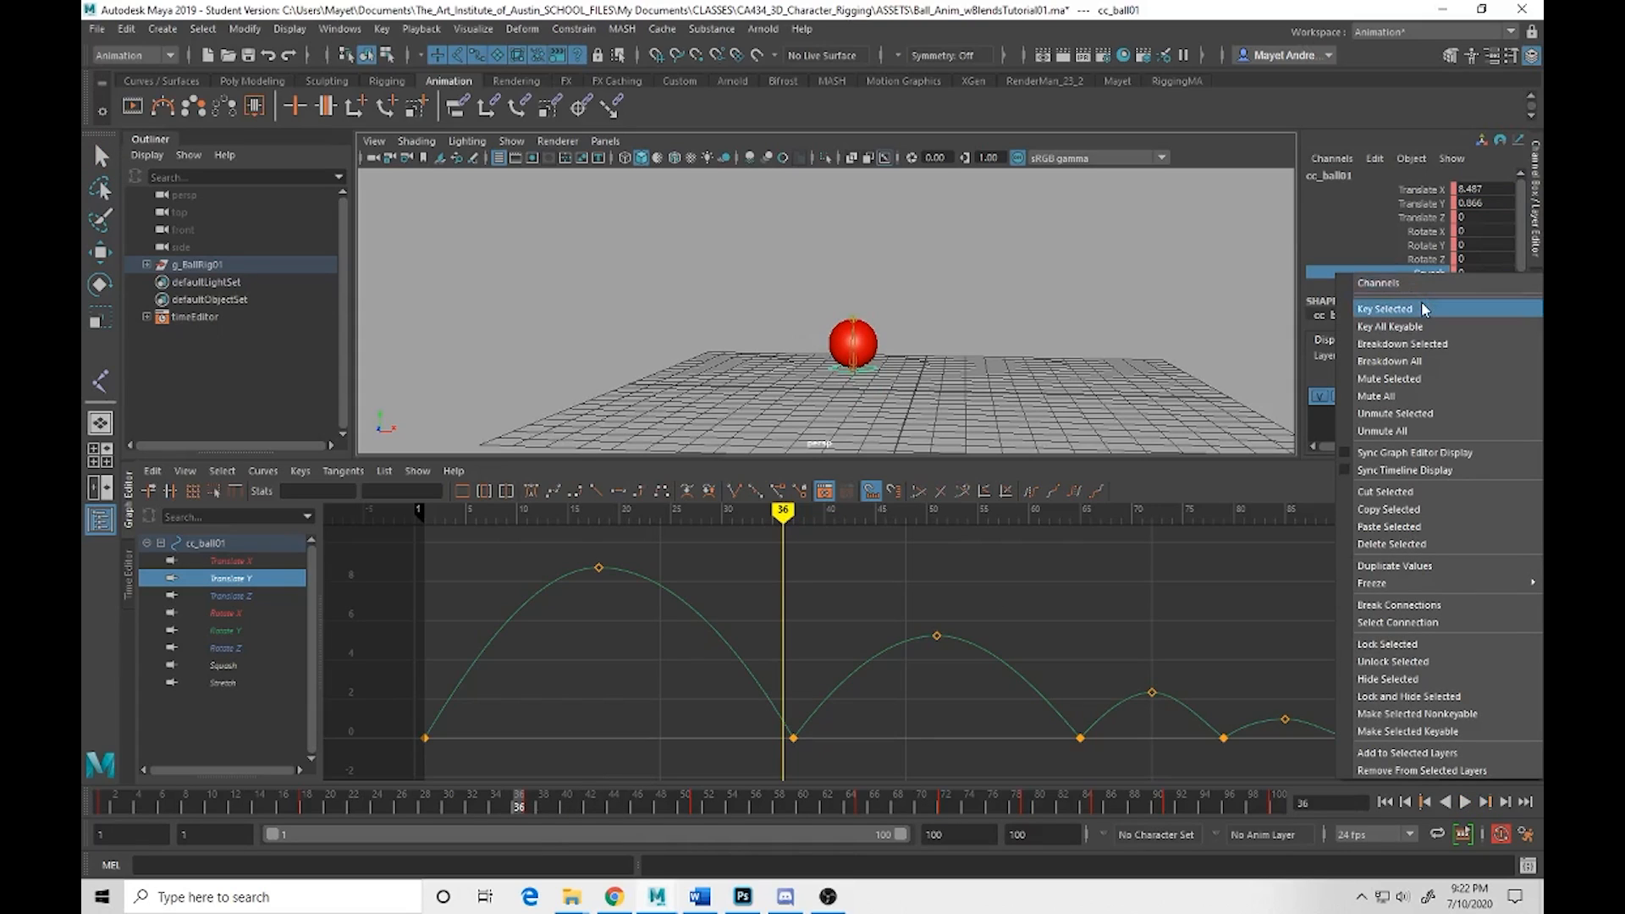
{"action": "left_click", "coordinate": [1424, 310]}
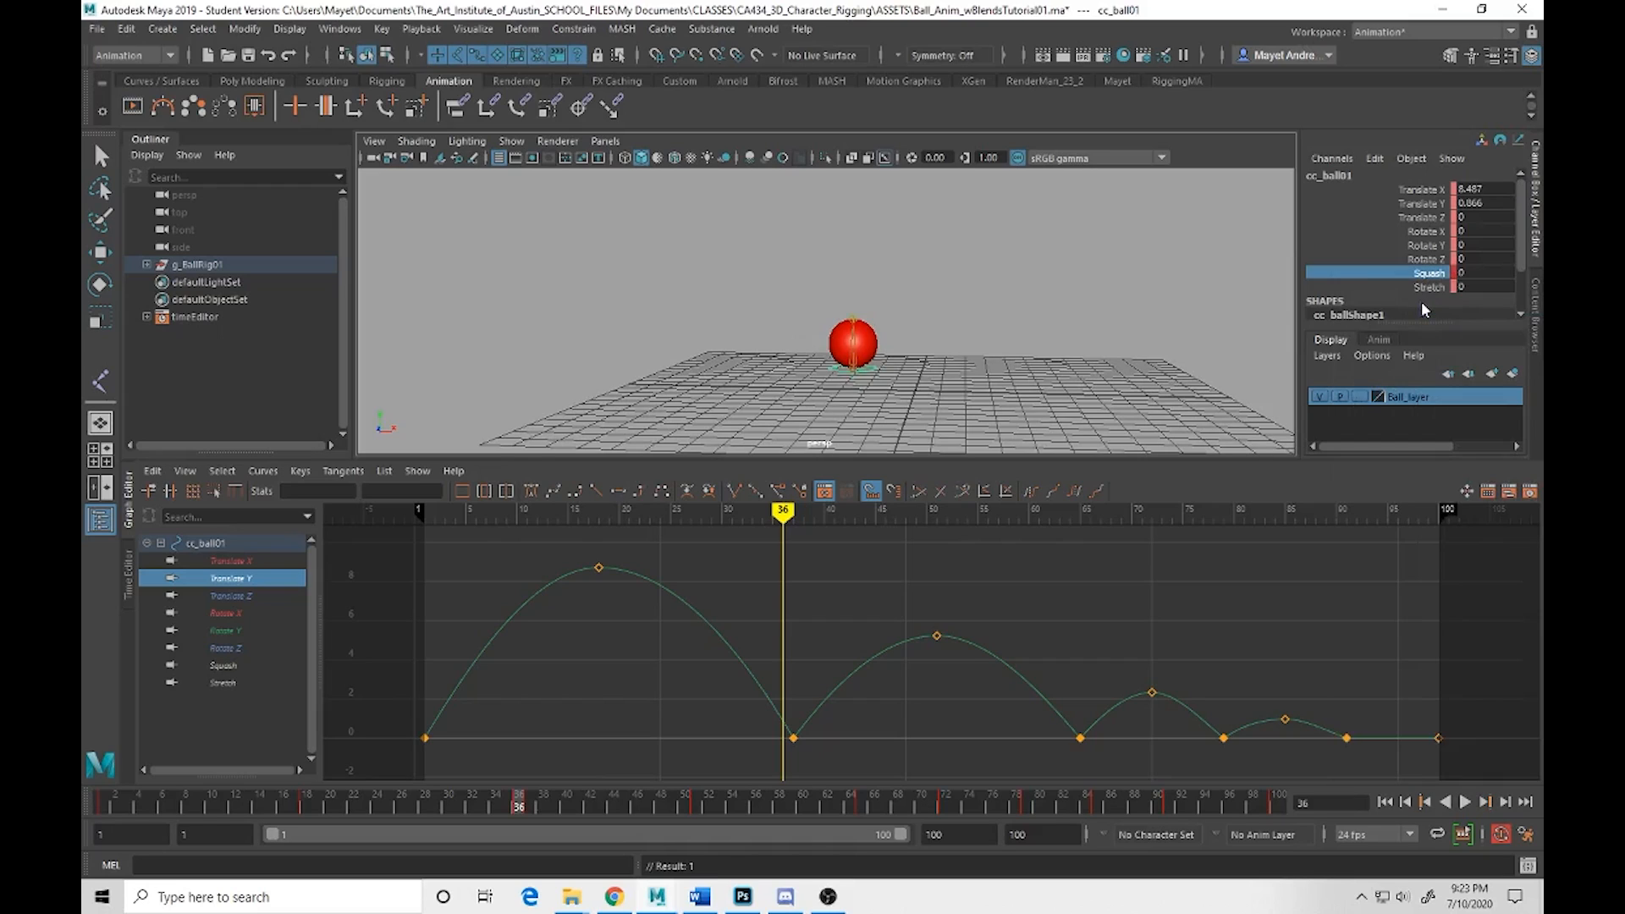
At the frame 37 landing, try a Squash value of 1 and settle on 0.5
{"action": "left_click", "coordinate": [530, 811]}
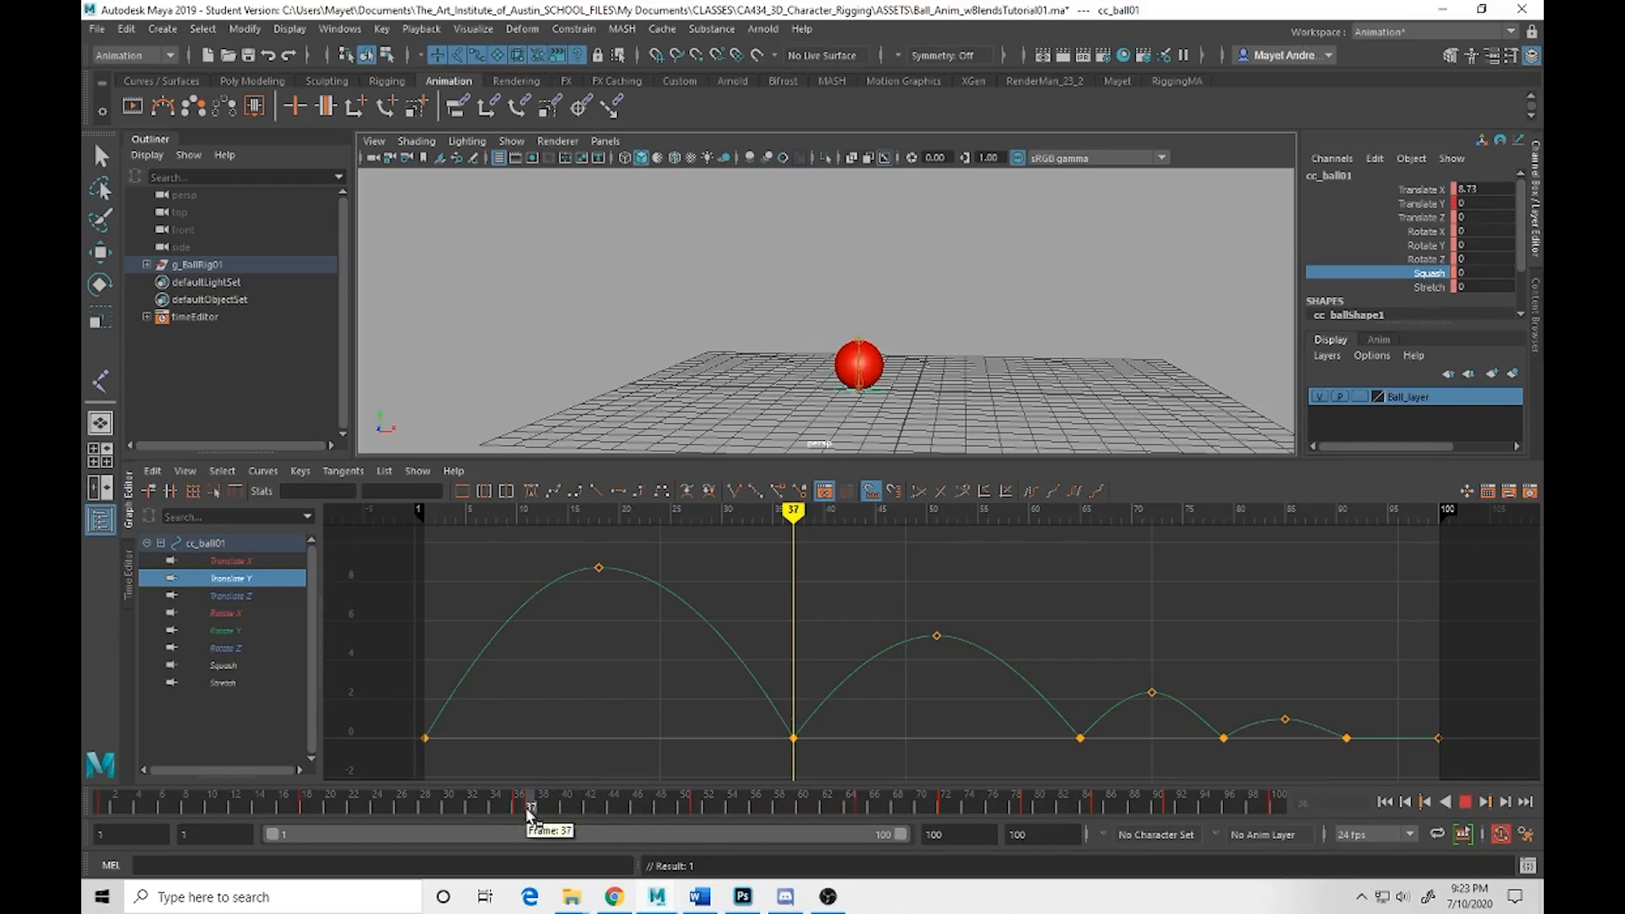
{"action": "double_click", "coordinate": [1459, 274]}
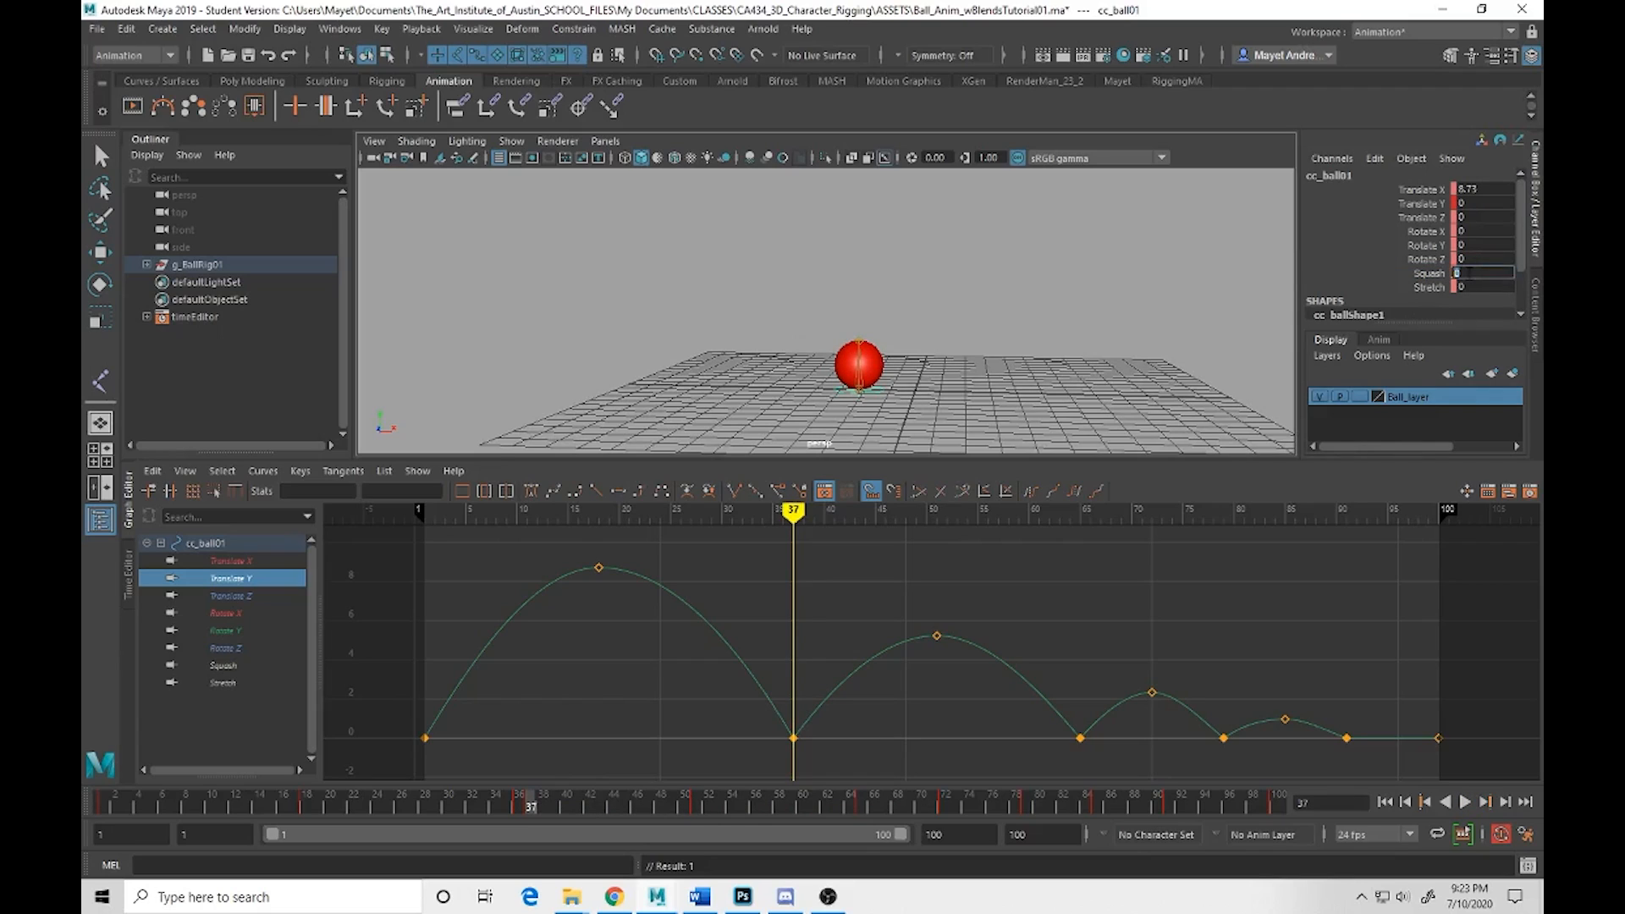
{"action": "type", "text": "1"}
{"action": "key", "text": "Return"}
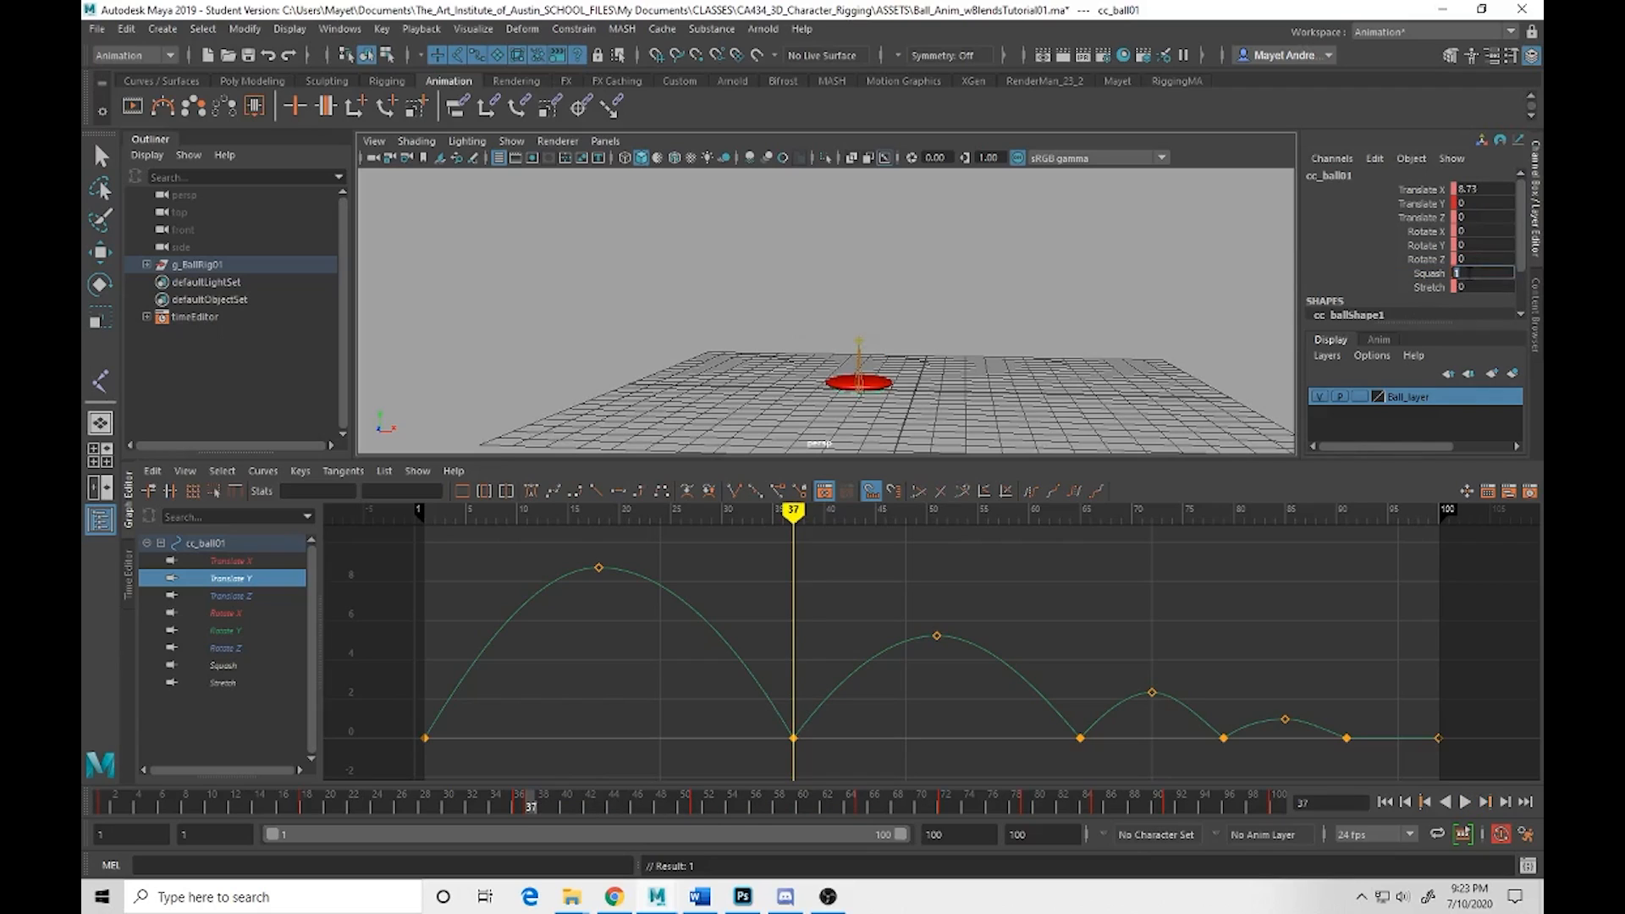
{"action": "type", "text": "0.5"}
{"action": "key", "text": "Return"}
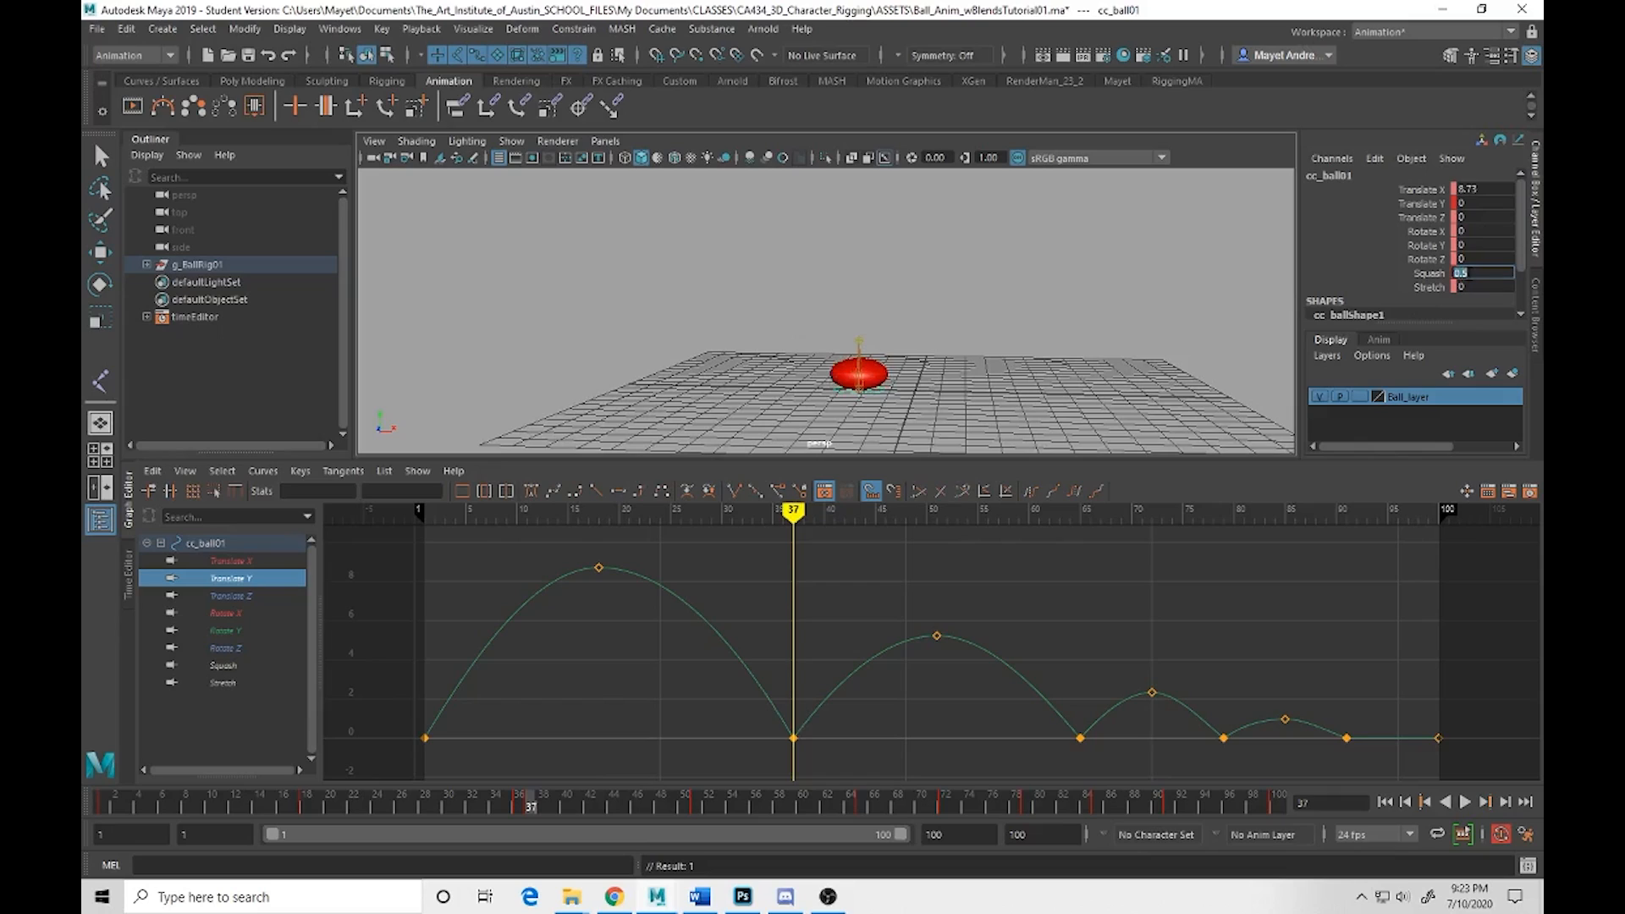
{"action": "left_click", "coordinate": [1426, 276]}
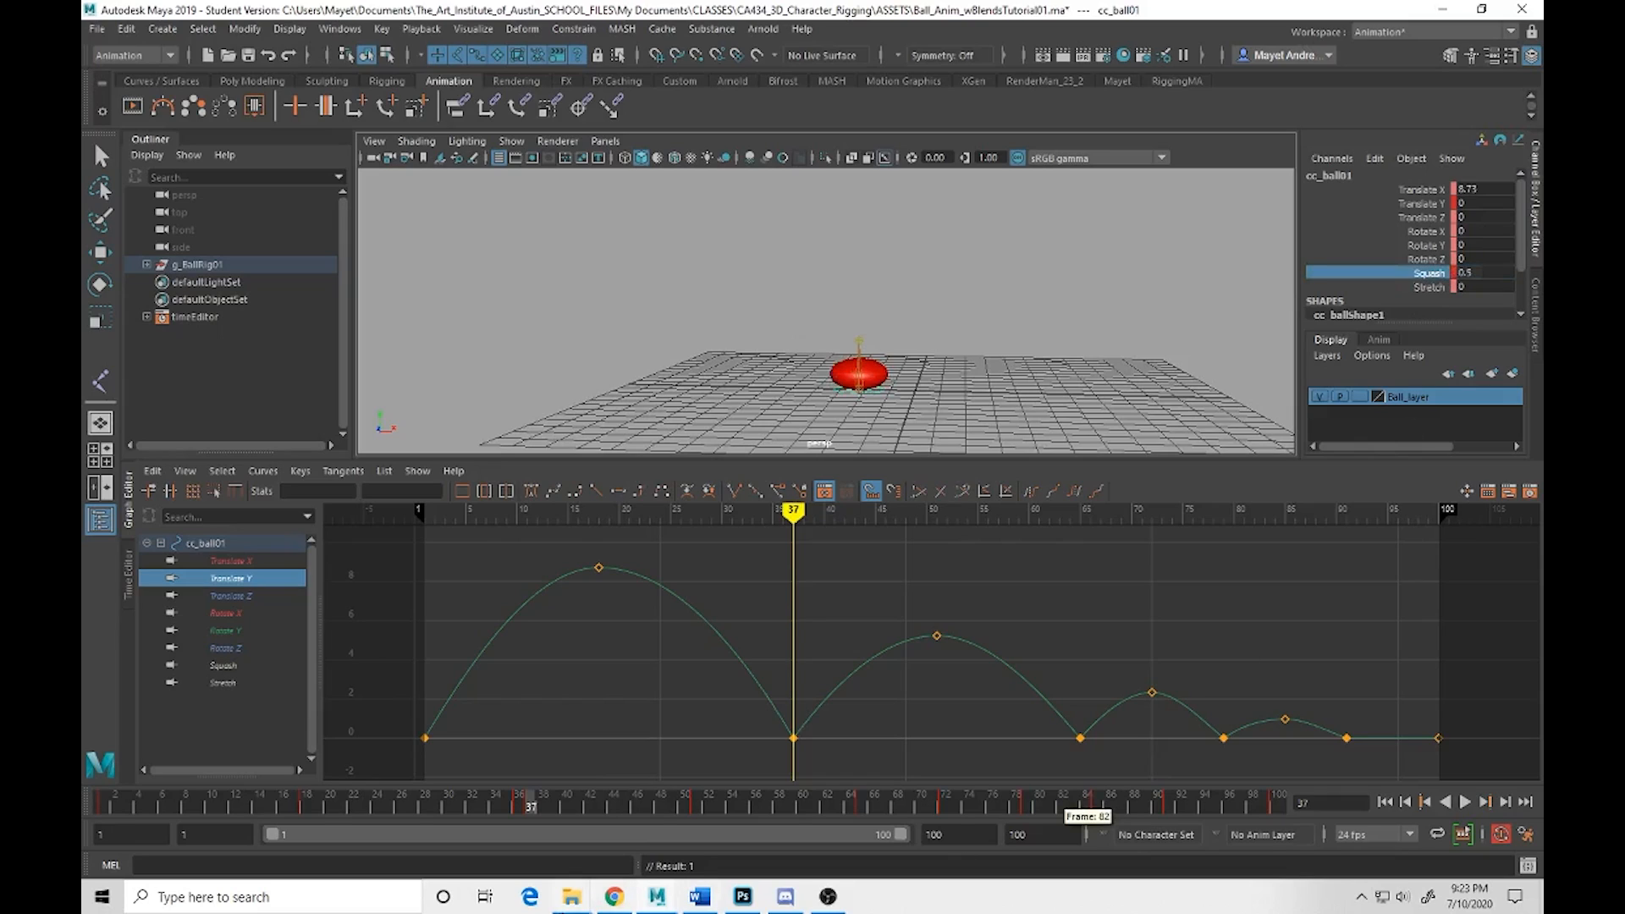
Key the Squash channel on frame 38 and set its value back to 0
{"action": "left_click", "coordinate": [541, 815]}
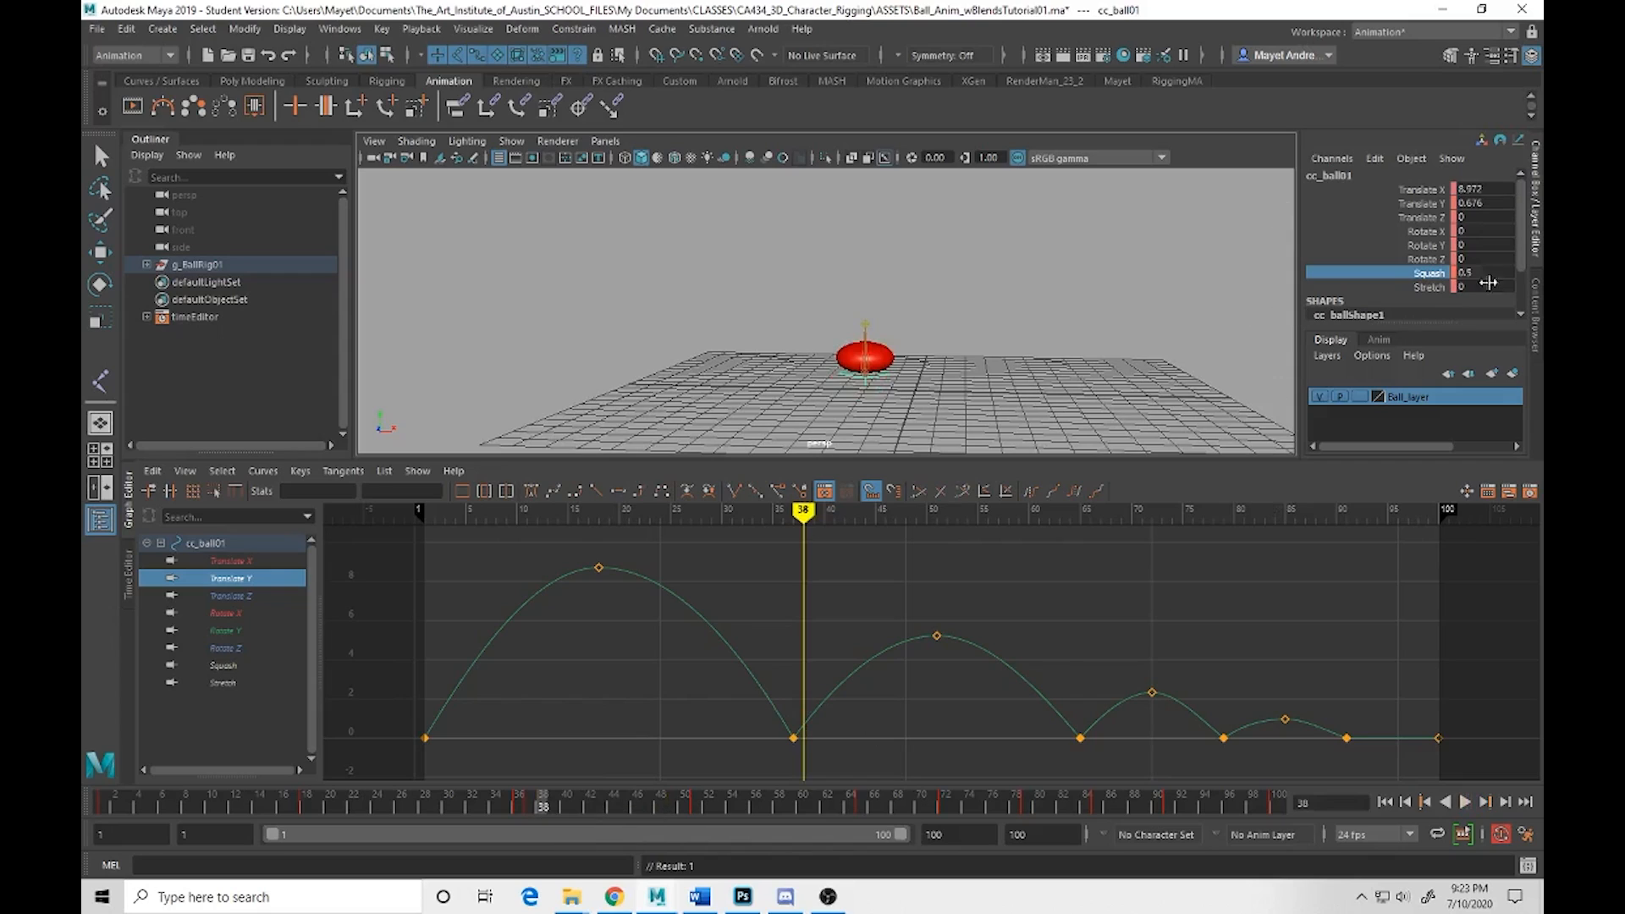
{"action": "left_click", "coordinate": [1336, 160]}
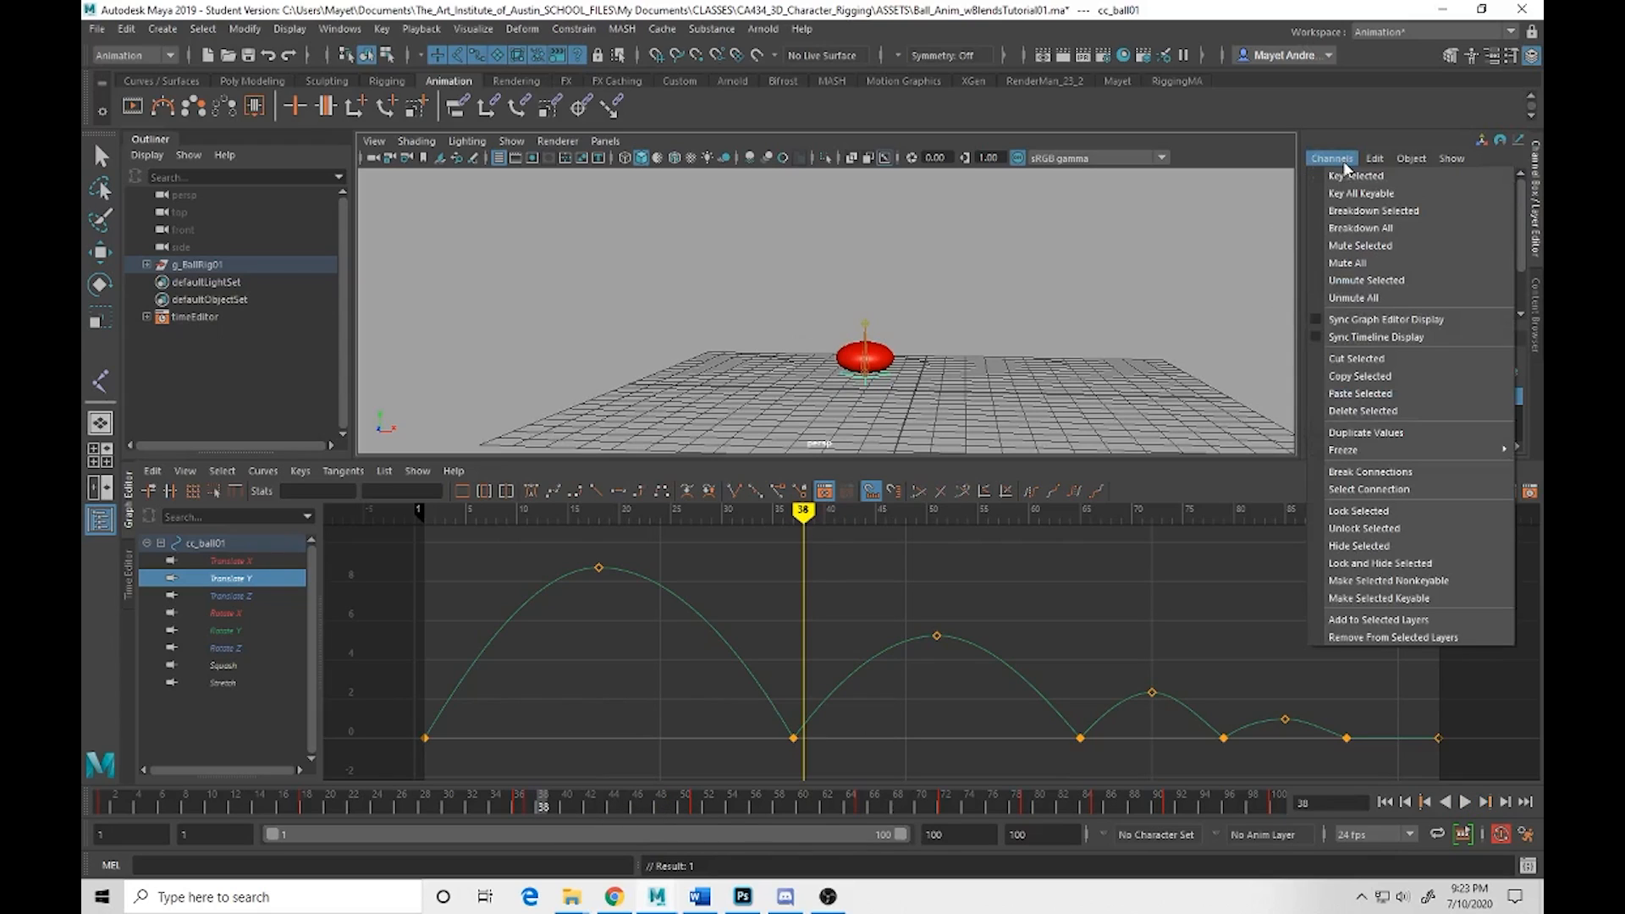
{"action": "left_click", "coordinate": [1348, 174]}
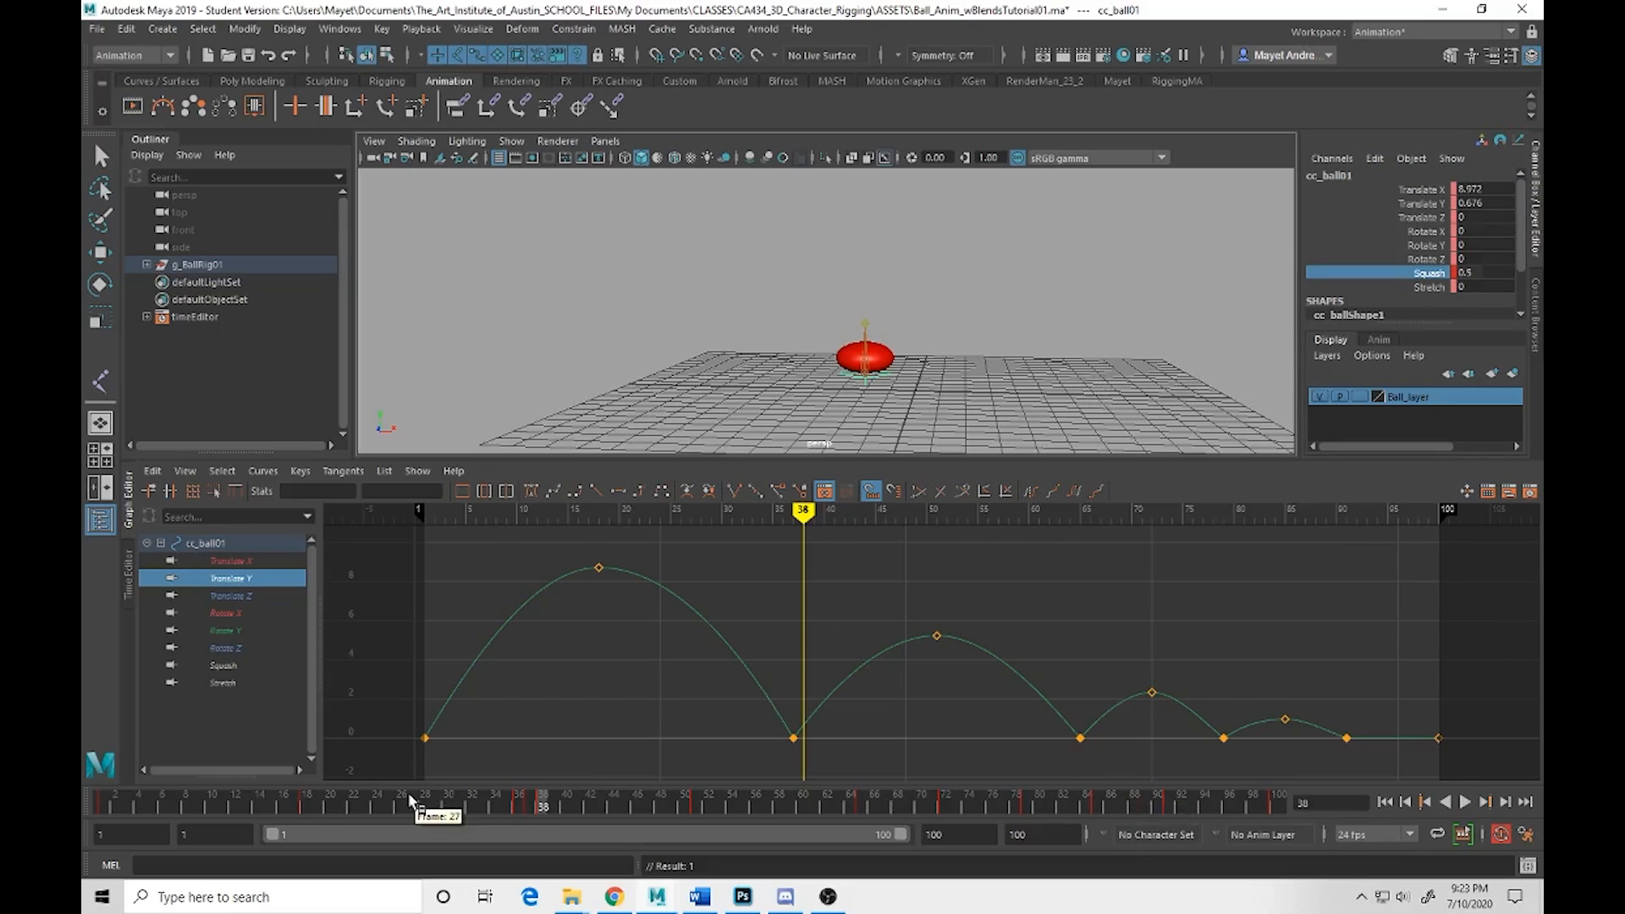
{"action": "mouse_move", "coordinate": [530, 809]}
{"action": "left_mouse_down"}
{"action": "mouse_move", "coordinate": [435, 821]}
{"action": "mouse_move", "coordinate": [570, 823]}
{"action": "mouse_move", "coordinate": [503, 817]}
{"action": "mouse_move", "coordinate": [544, 821]}
{"action": "left_mouse_up"}
{"action": "double_click", "coordinate": [1485, 272]}
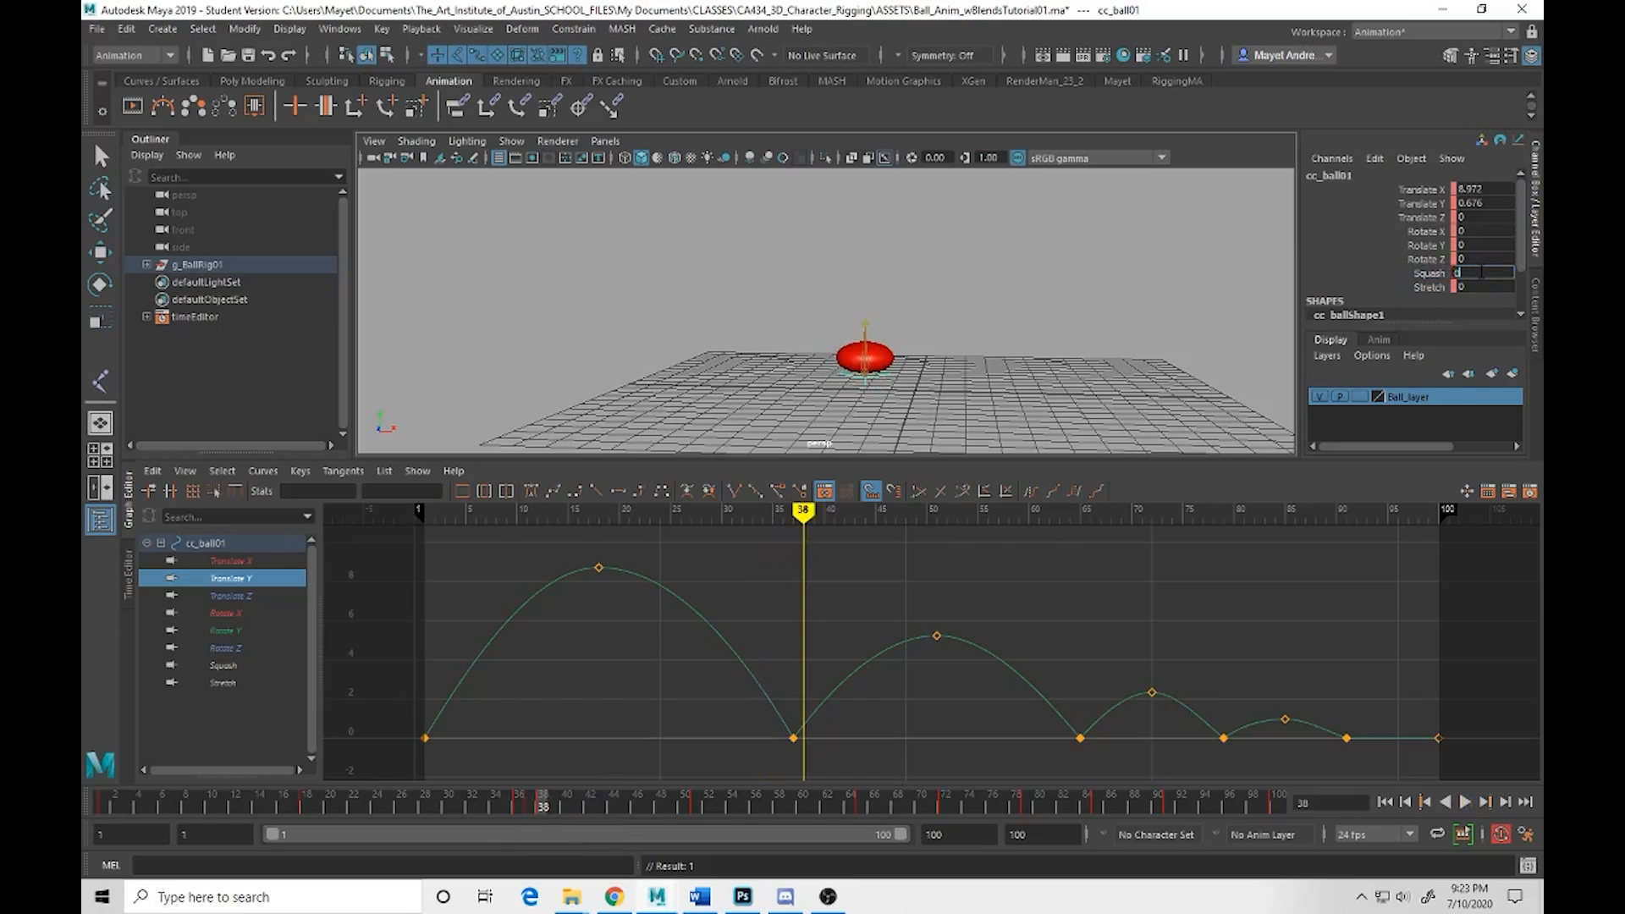
{"action": "type", "text": "0"}
{"action": "key", "text": "Return"}
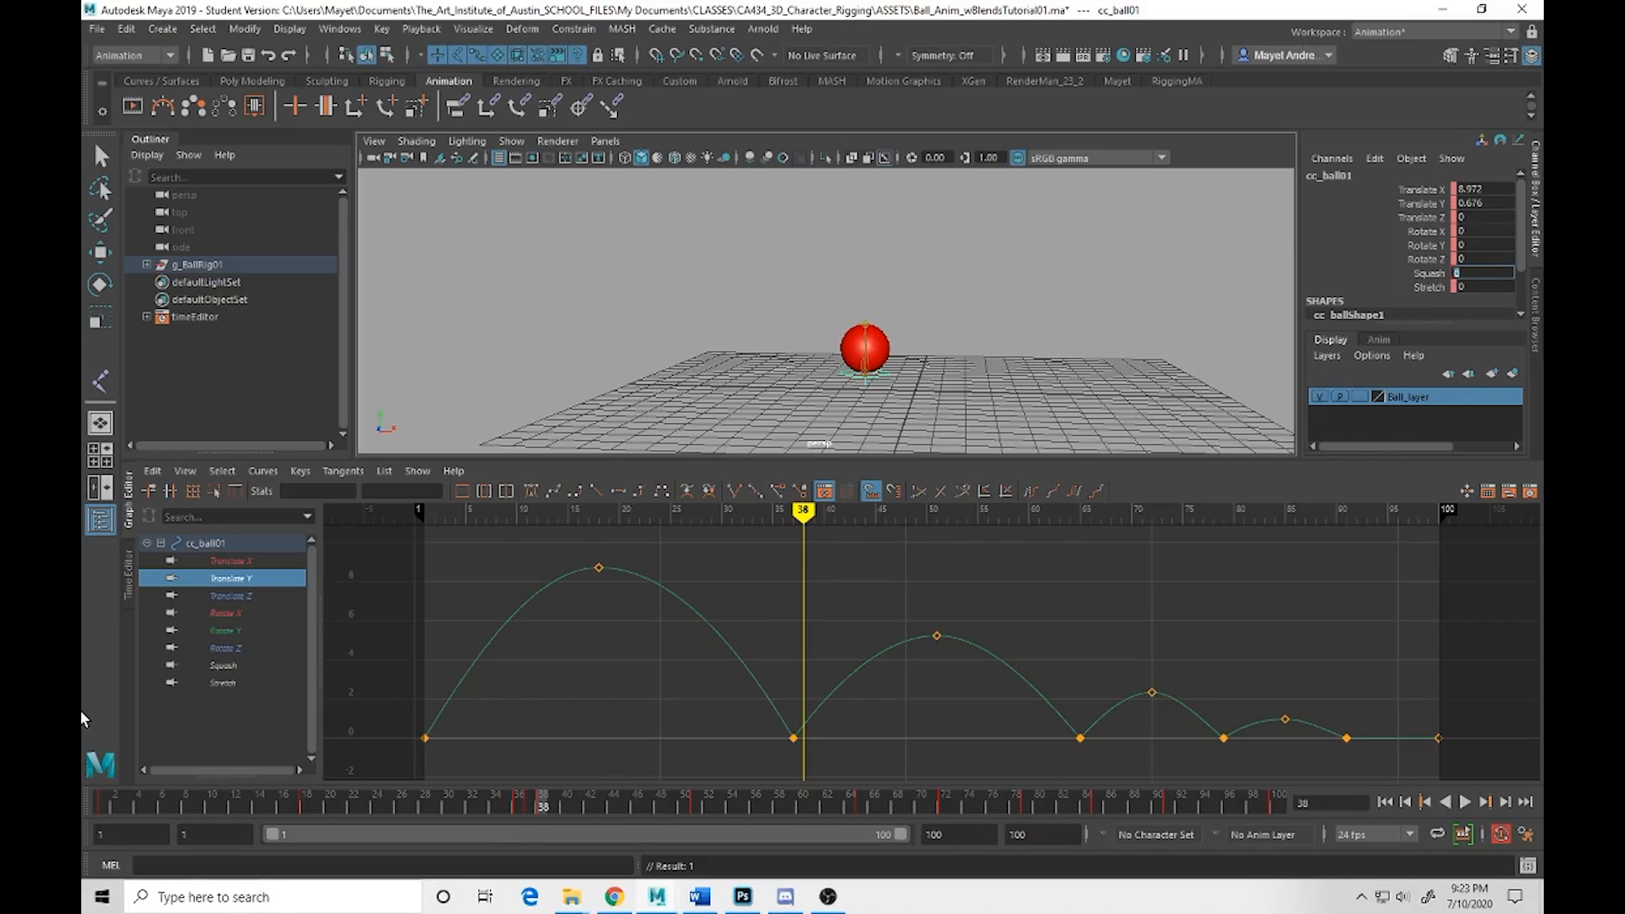
Key Squash at 0 on frame 64, one frame before the second landing
{"action": "left_click_drag", "start_coordinate": [518, 815], "coordinate": [849, 814]}
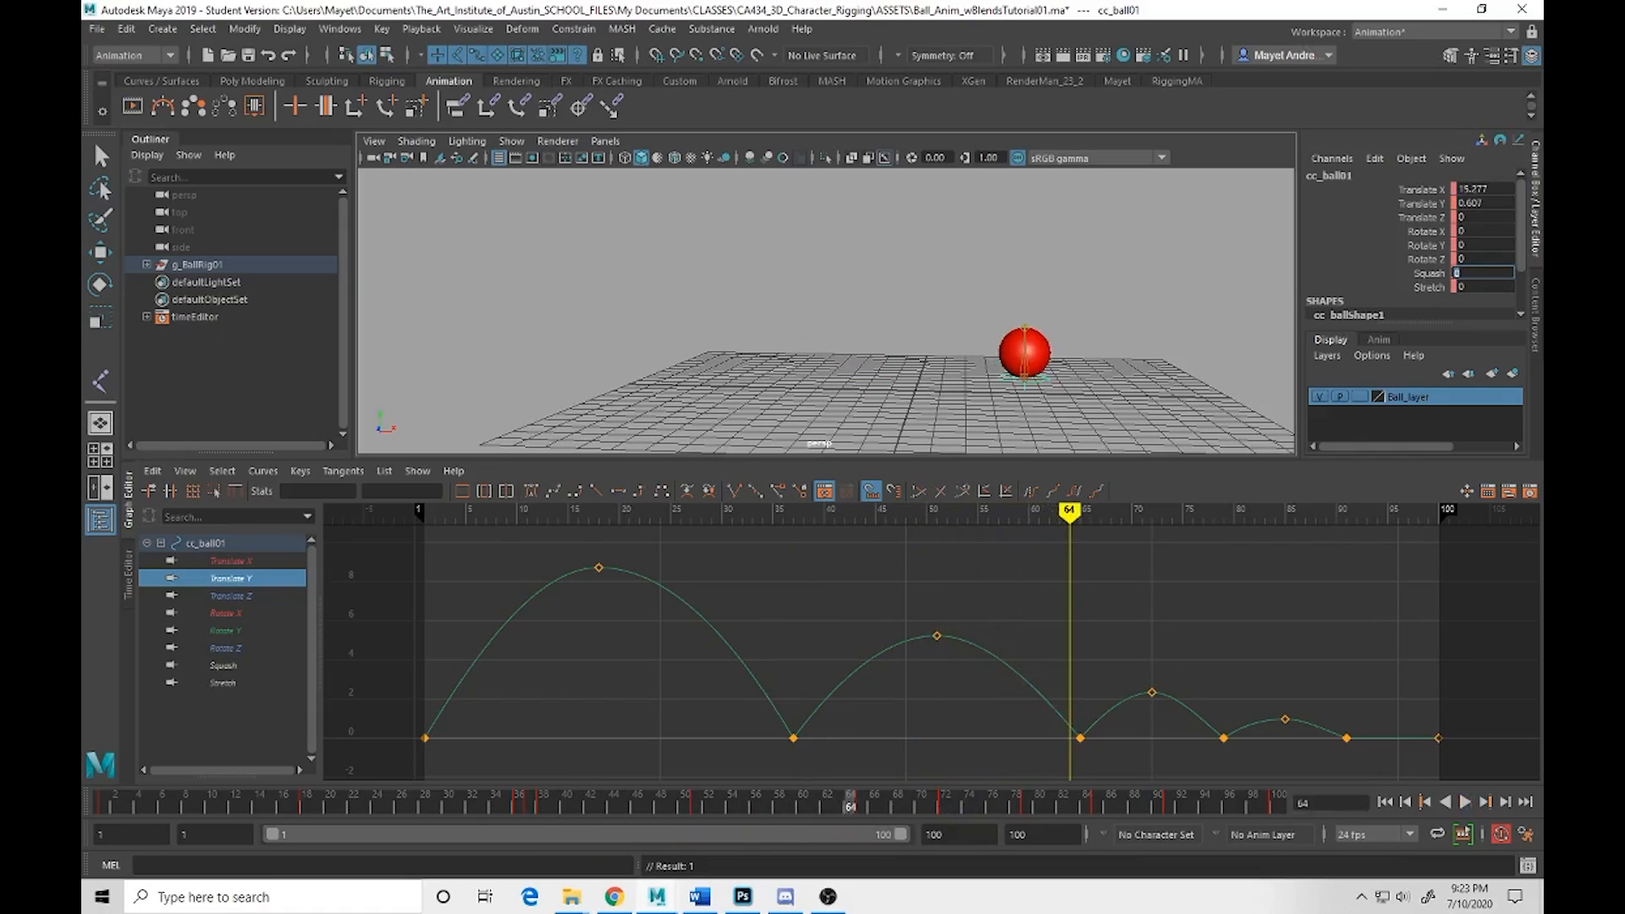
{"action": "left_click", "coordinate": [1429, 273]}
{"action": "right_click", "coordinate": [1426, 281]}
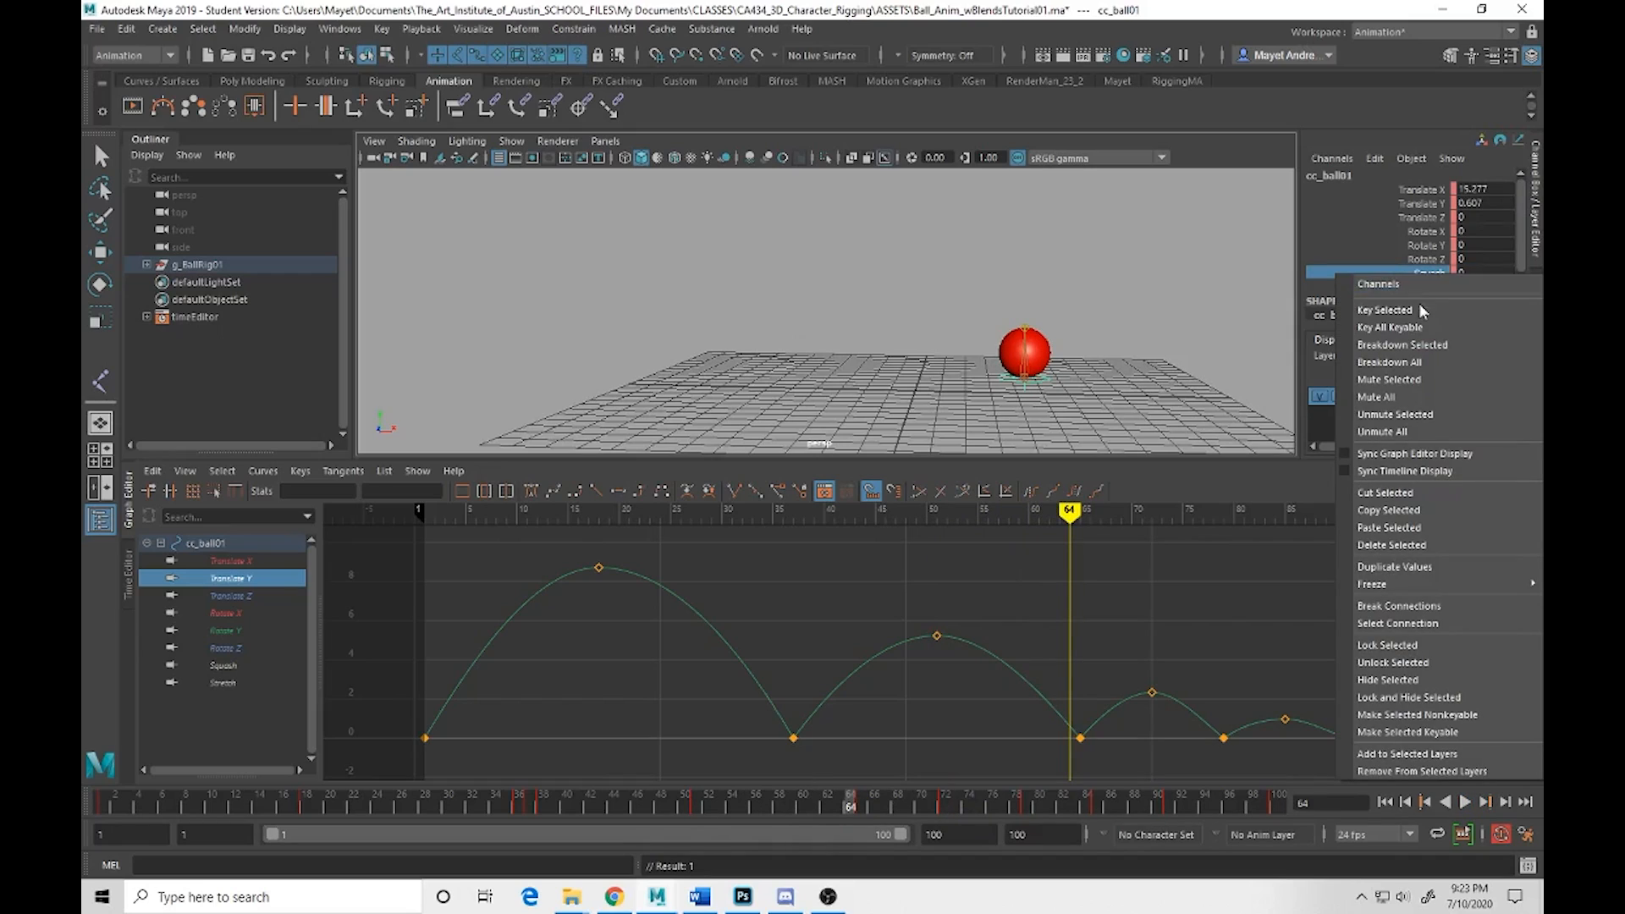
{"action": "left_click", "coordinate": [1425, 311]}
Set Squash to 0.4 at the frame 65 landing and key the channel
{"action": "left_click", "coordinate": [862, 809]}
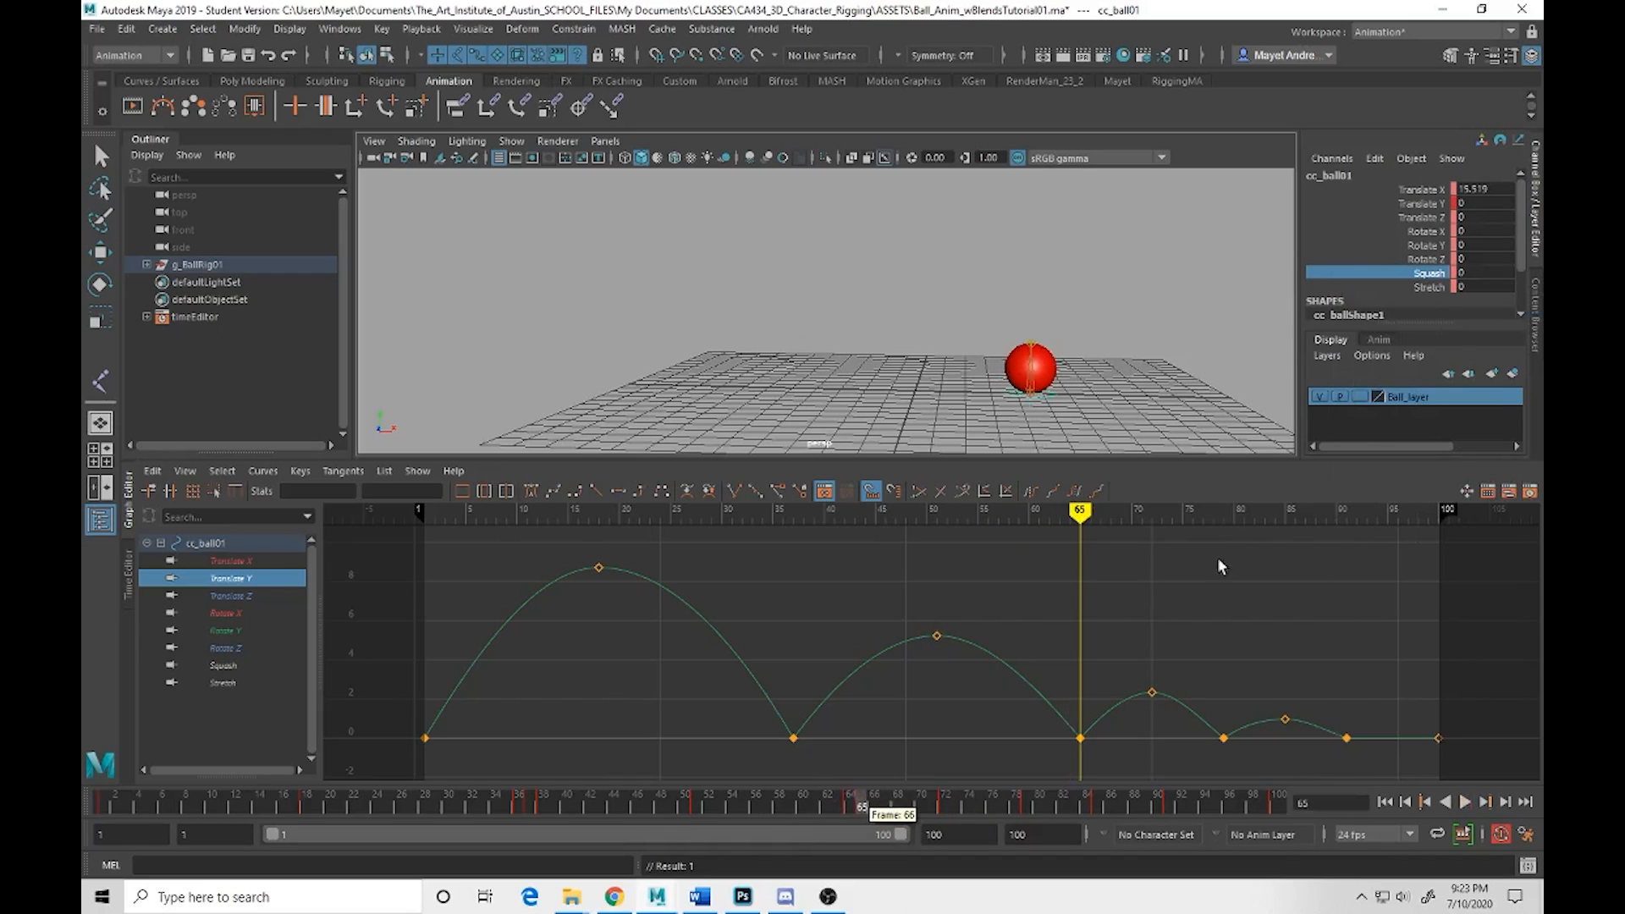
{"action": "double_click", "coordinate": [1486, 271]}
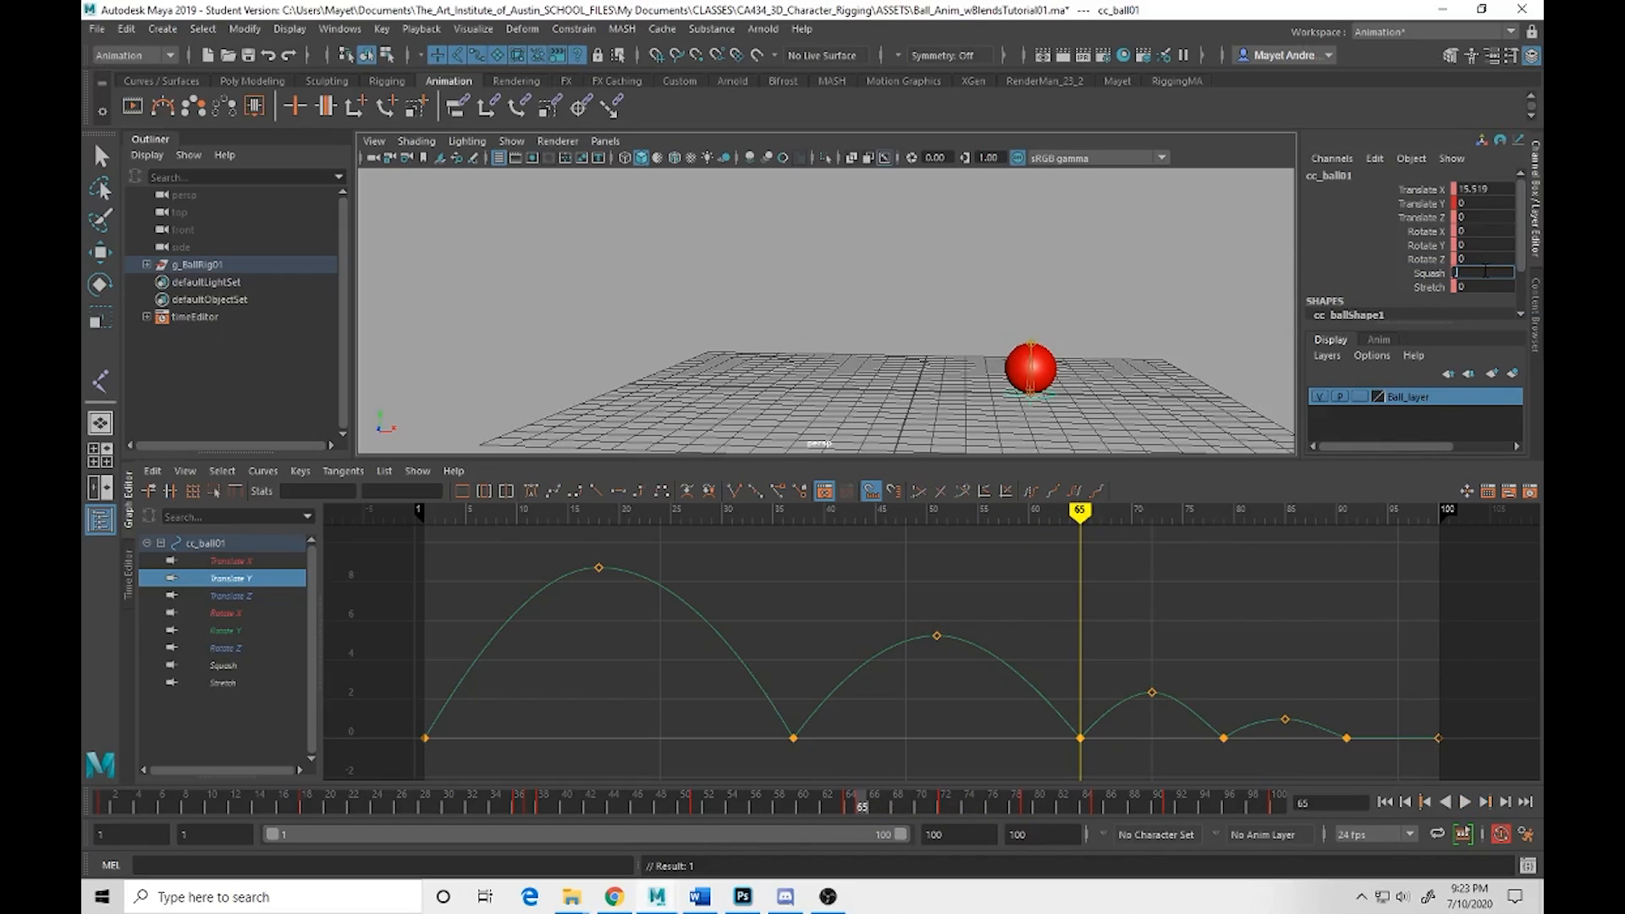
{"action": "type", "text": "0.4"}
{"action": "key", "text": "Return"}
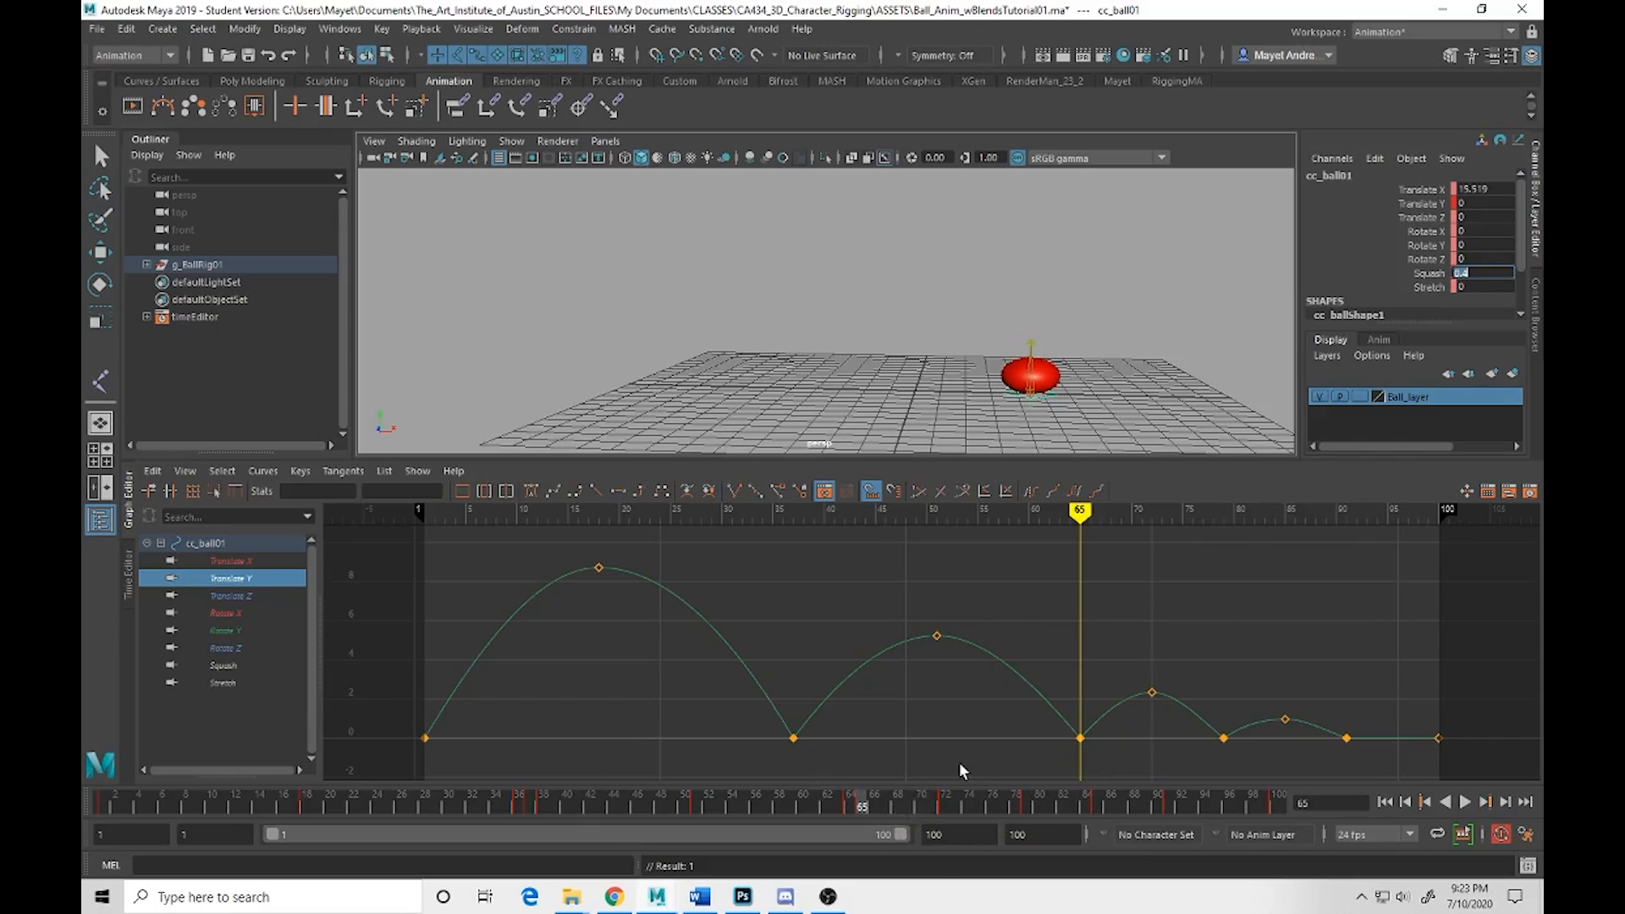
{"action": "left_click", "coordinate": [1425, 274]}
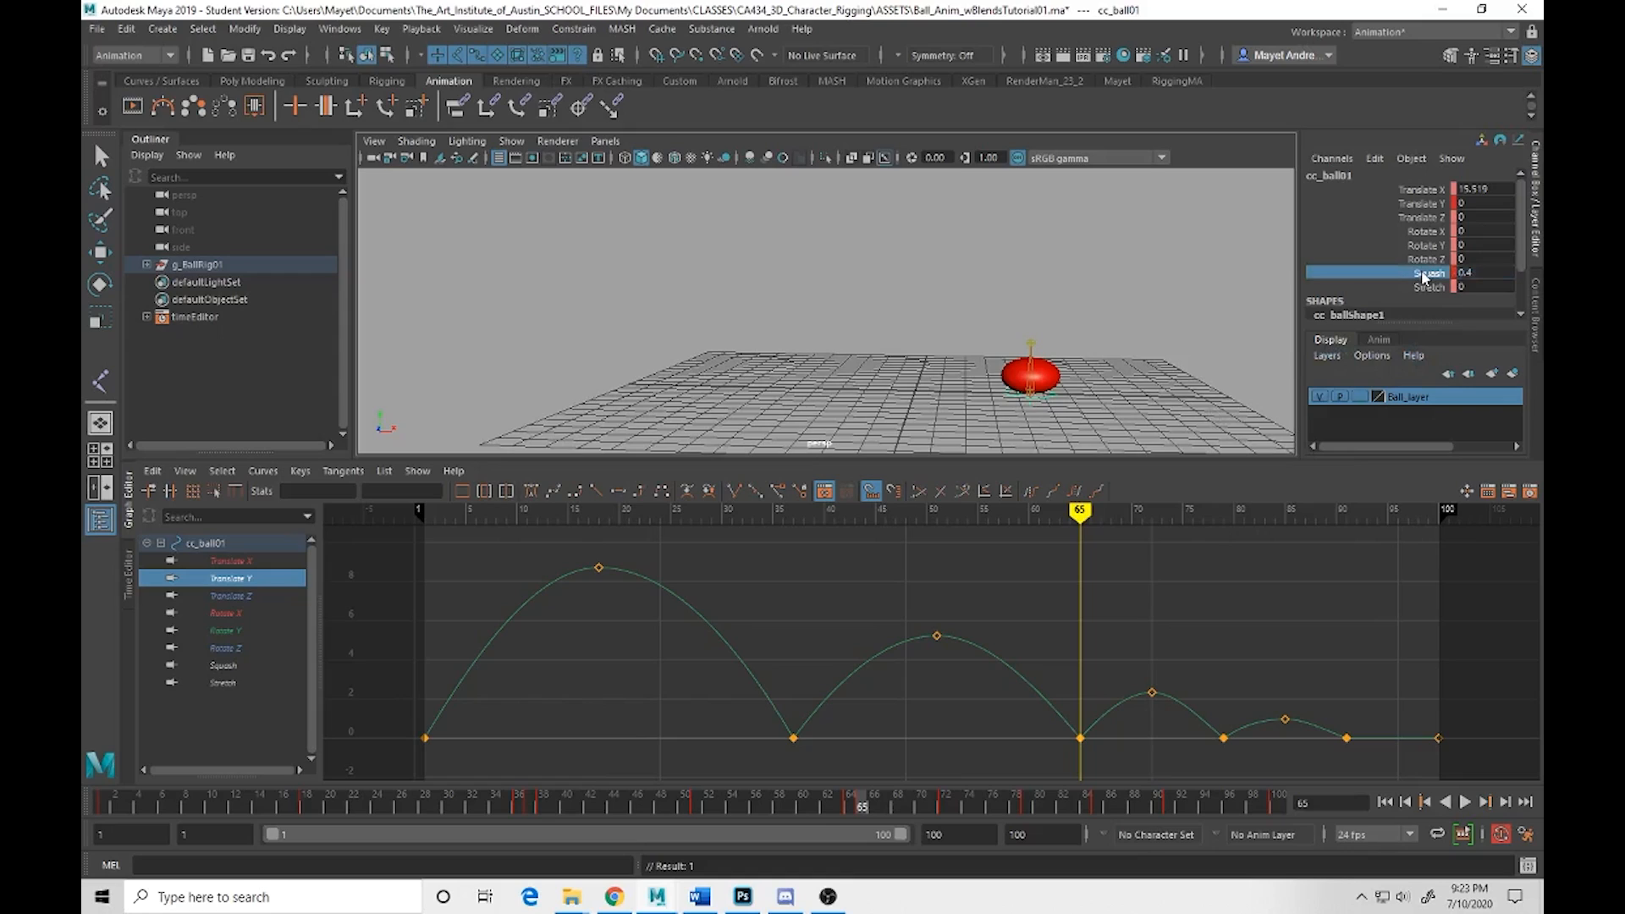
{"action": "right_click", "coordinate": [1425, 277]}
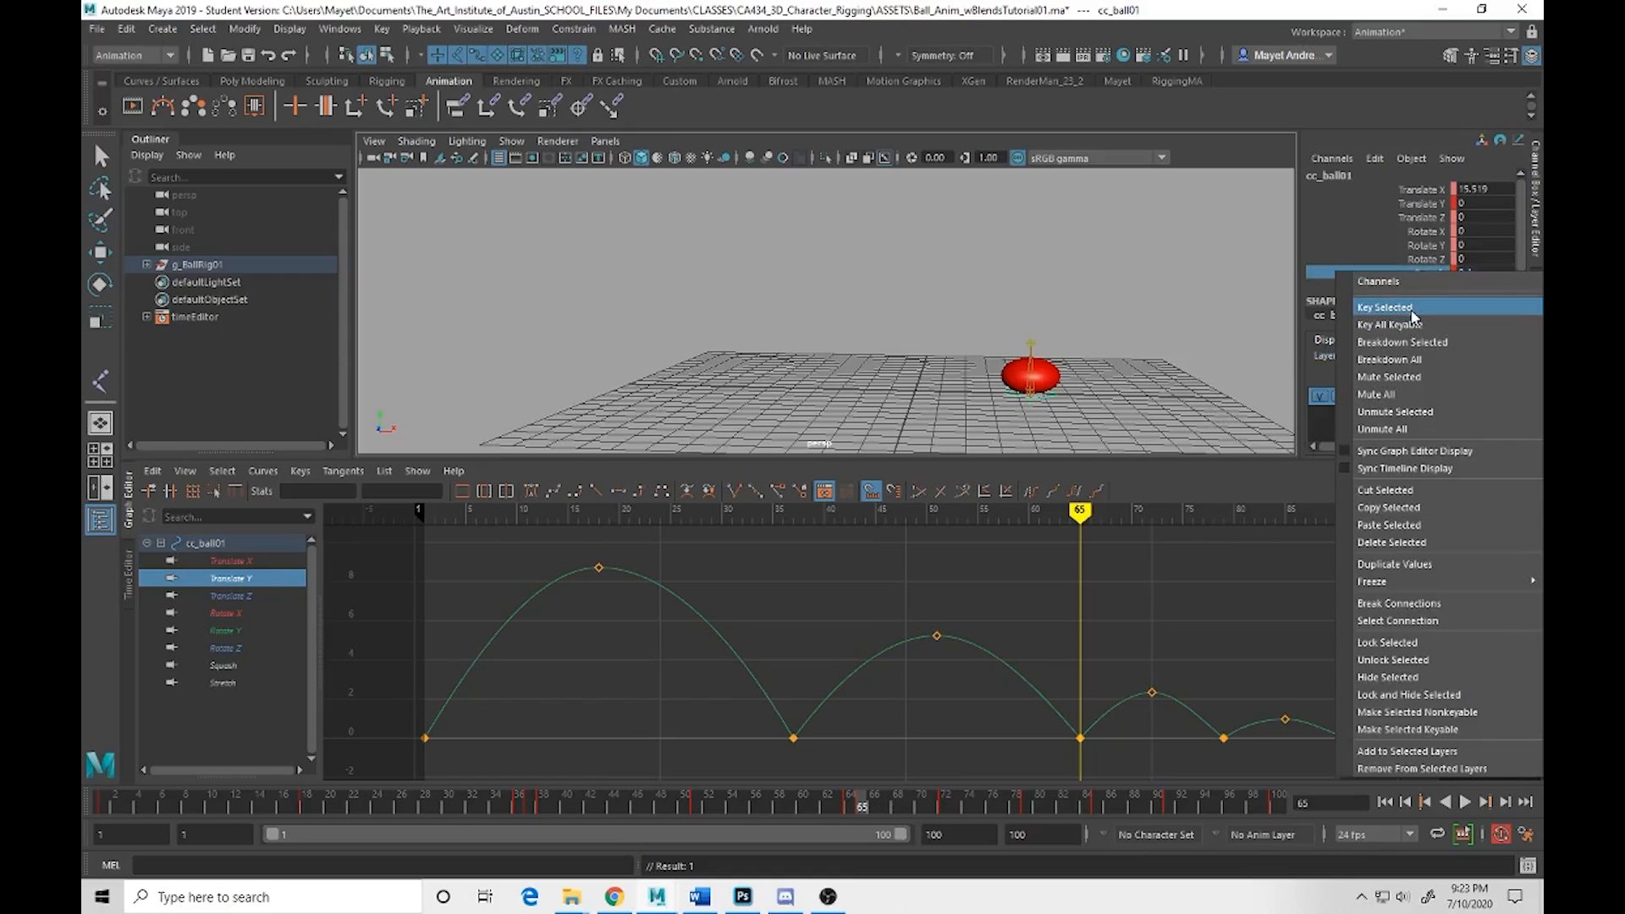
{"action": "left_click", "coordinate": [1431, 310]}
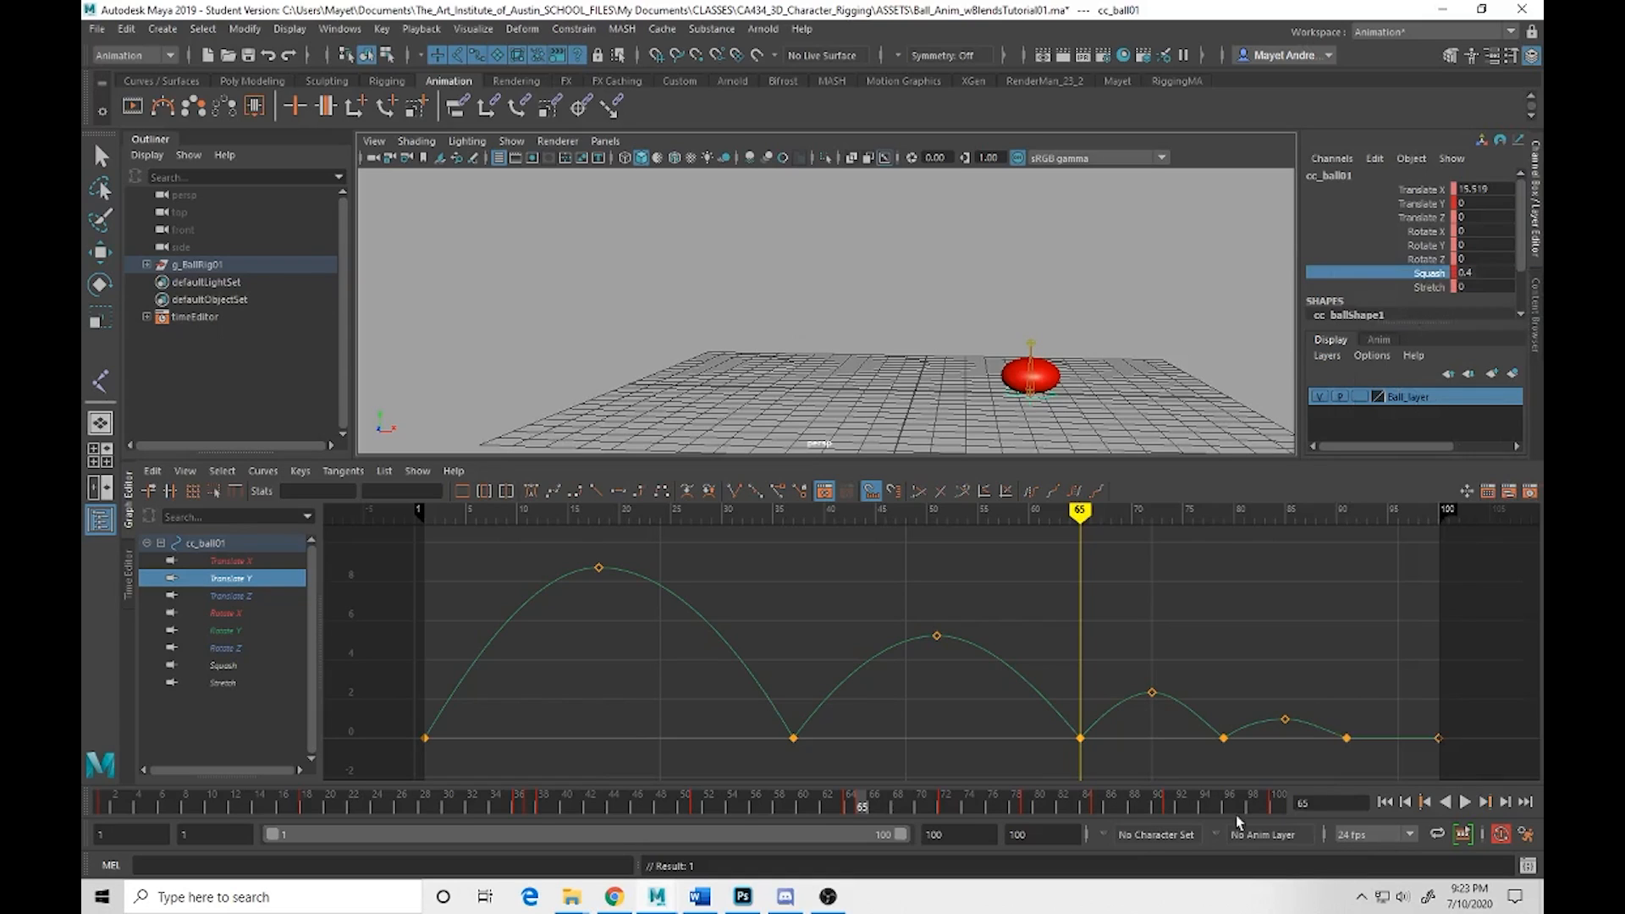
Reset Squash to 0 on frame 66, right after the second landing
{"action": "left_click", "coordinate": [873, 808]}
{"action": "double_click", "coordinate": [1473, 272]}
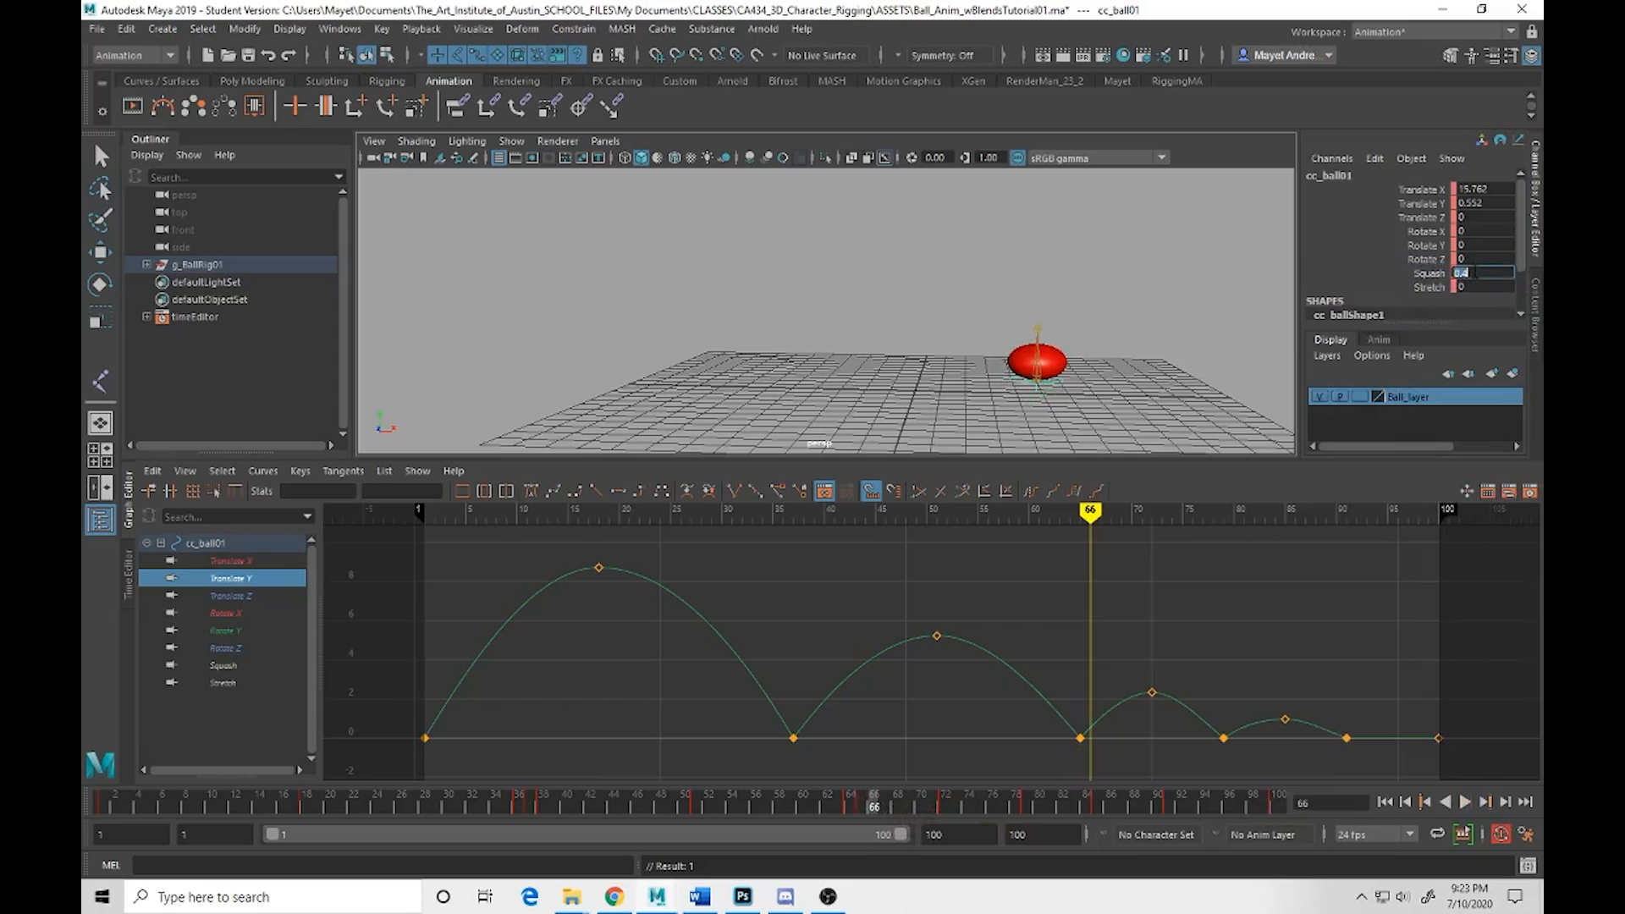
{"action": "type", "text": "0"}
{"action": "key", "text": "Return"}
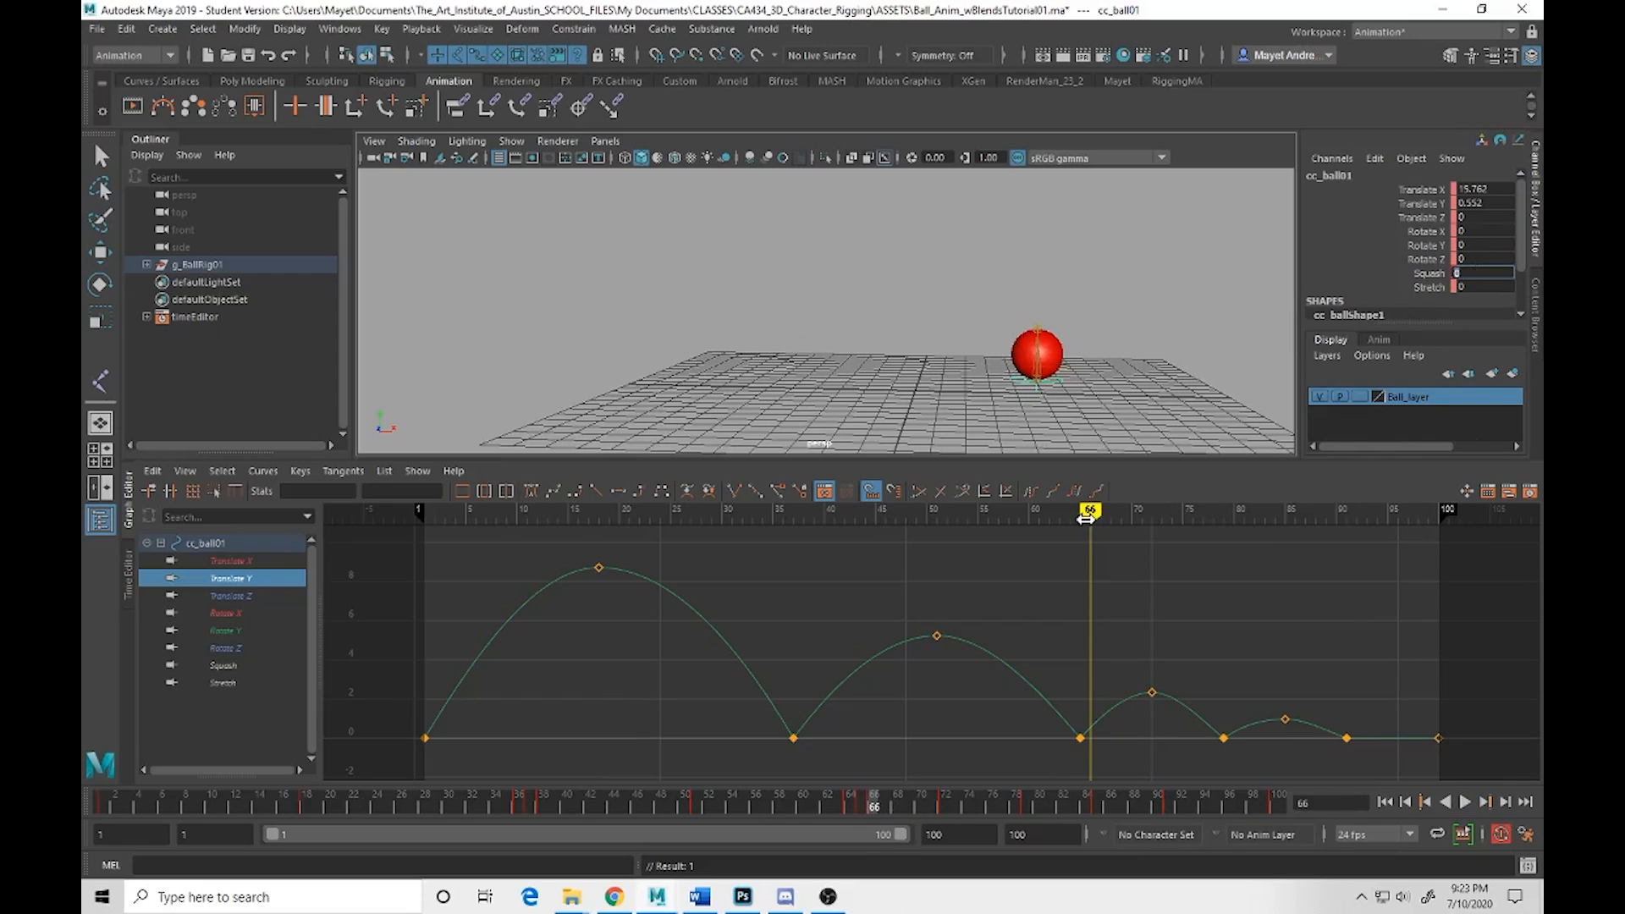
Key Squash at 0 on frame 78, one frame before the third landing
{"action": "left_click_drag", "start_coordinate": [1086, 518], "coordinate": [1223, 514]}
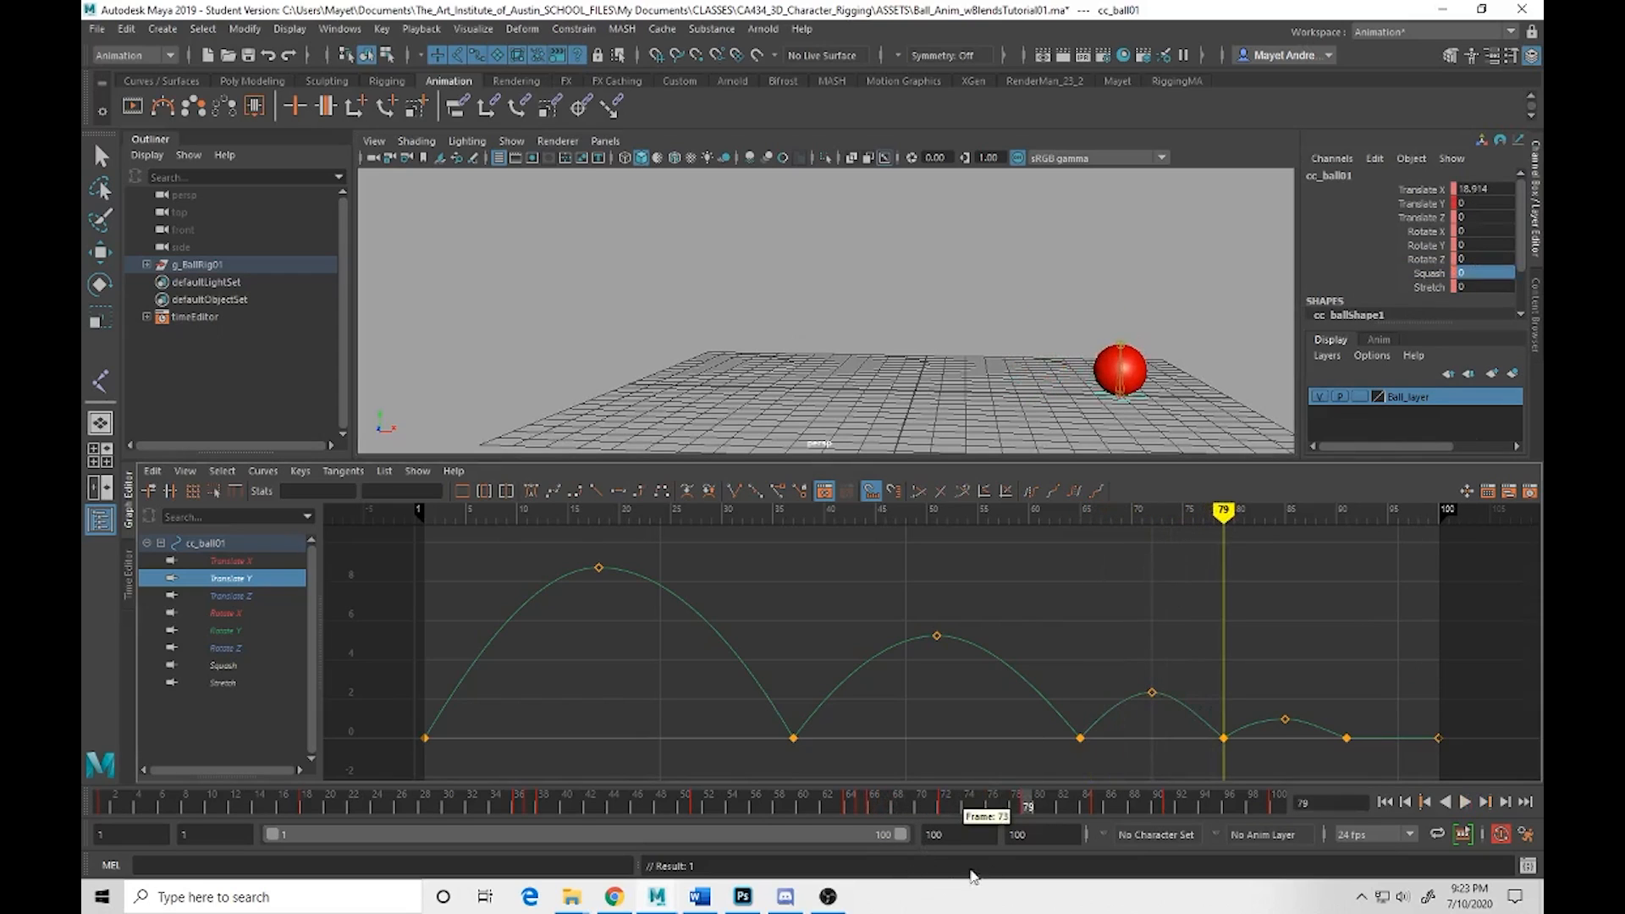
{"action": "left_click", "coordinate": [1017, 808]}
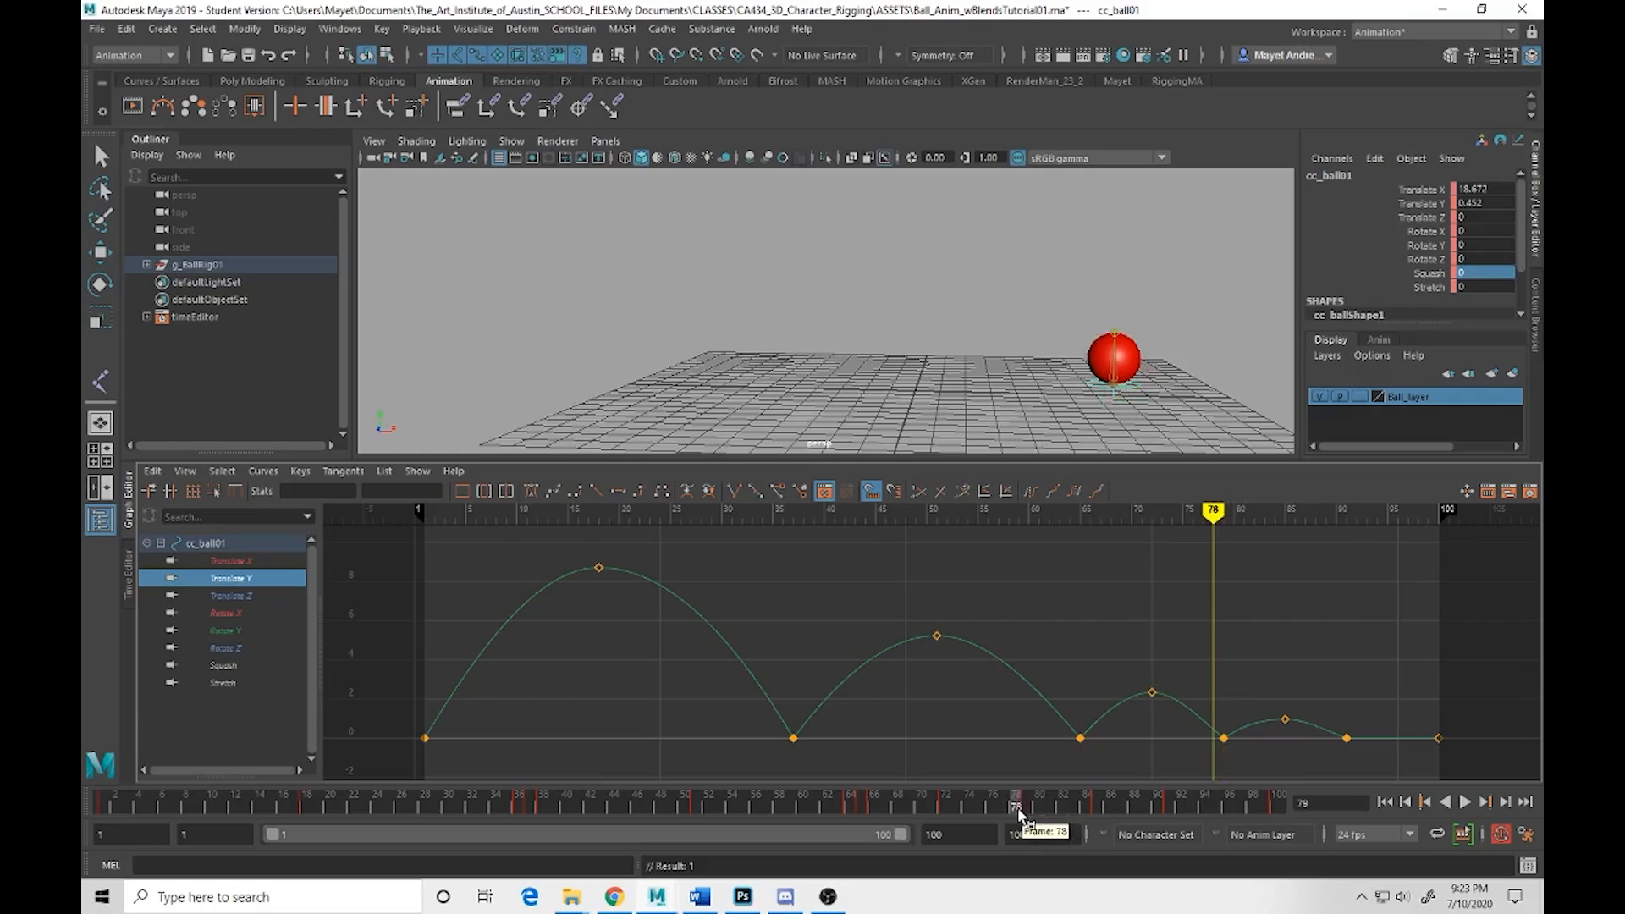
{"action": "left_click", "coordinate": [1437, 274]}
{"action": "right_click", "coordinate": [1436, 274]}
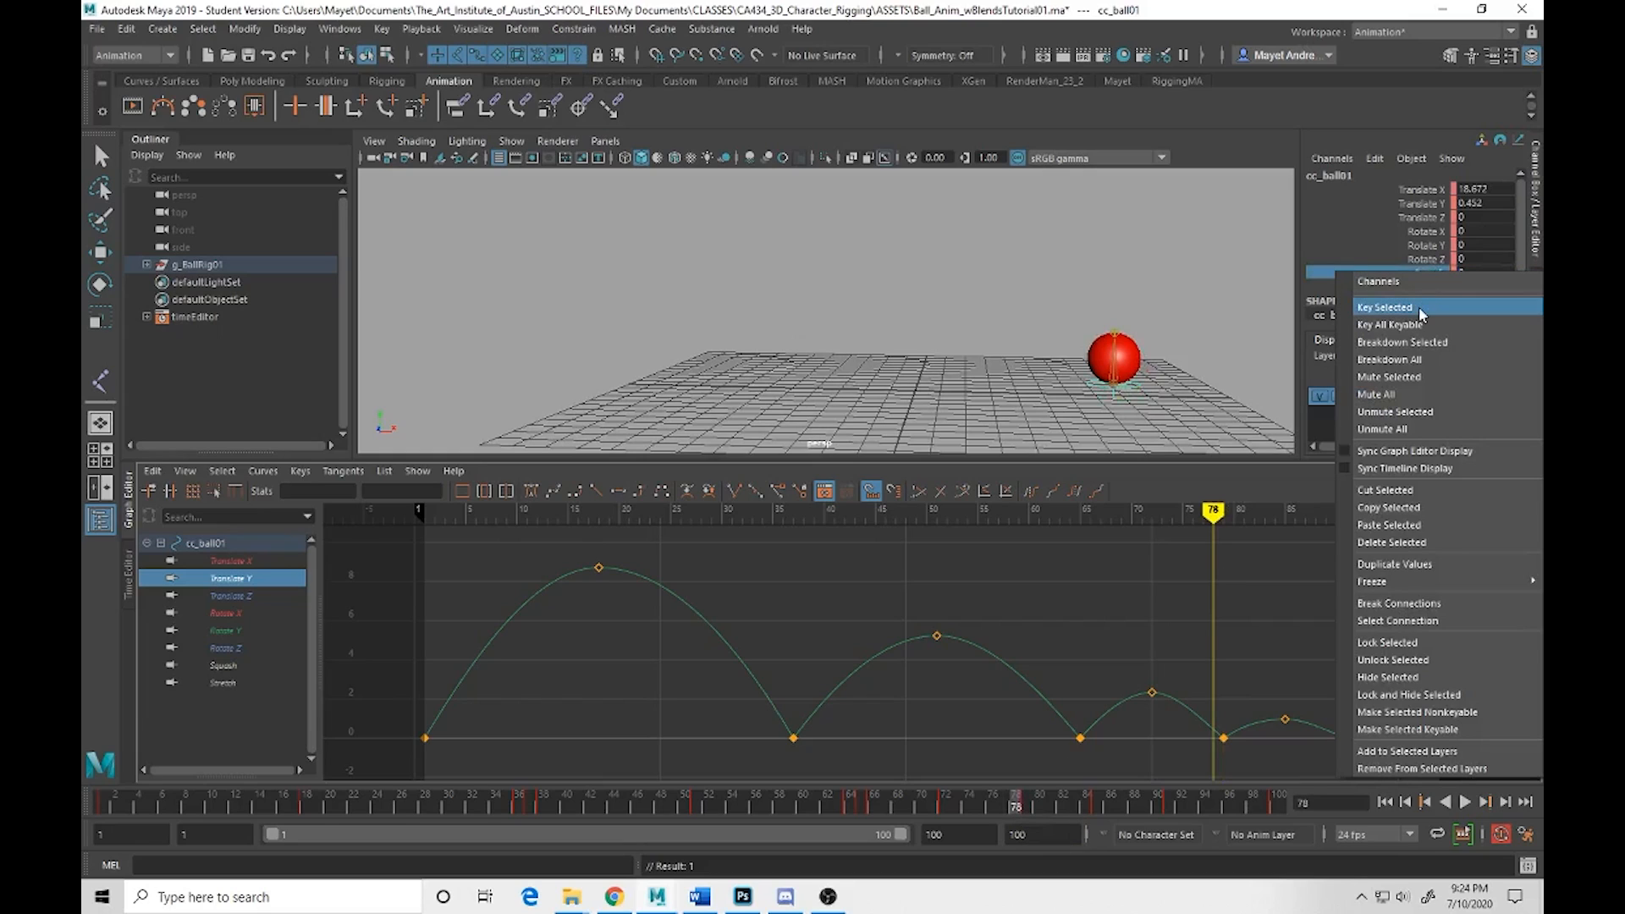
{"action": "left_click", "coordinate": [1422, 308]}
Set the Squash channel to 0.3 at the frame 79 landing
{"action": "left_click", "coordinate": [1022, 817]}
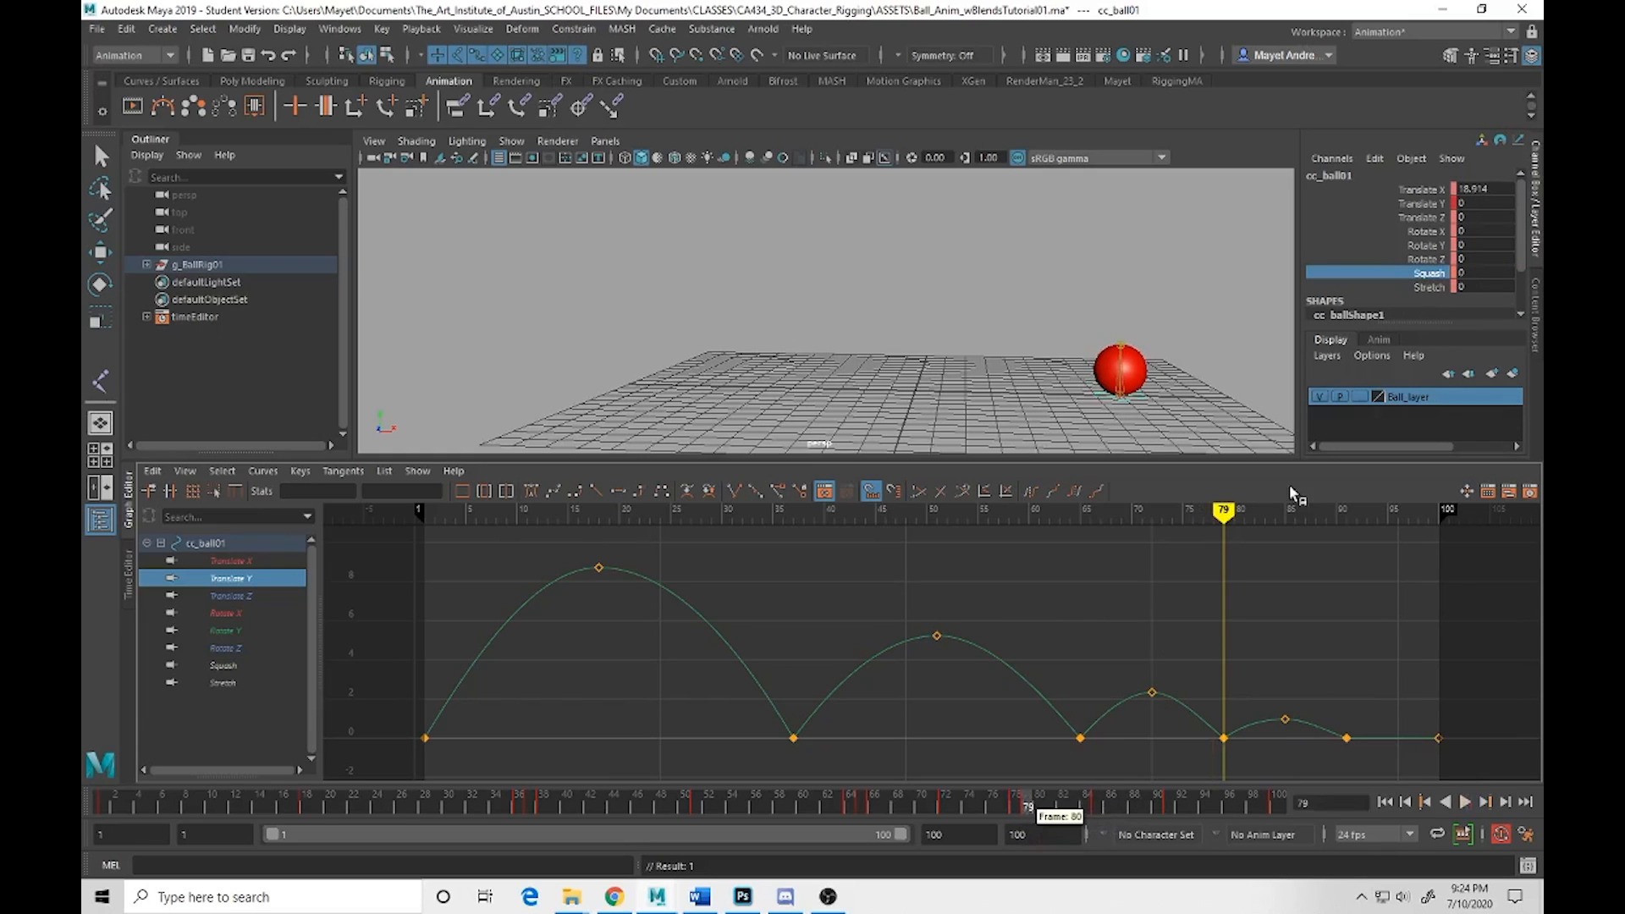
{"action": "left_click", "coordinate": [1480, 271]}
{"action": "left_click", "coordinate": [1481, 270]}
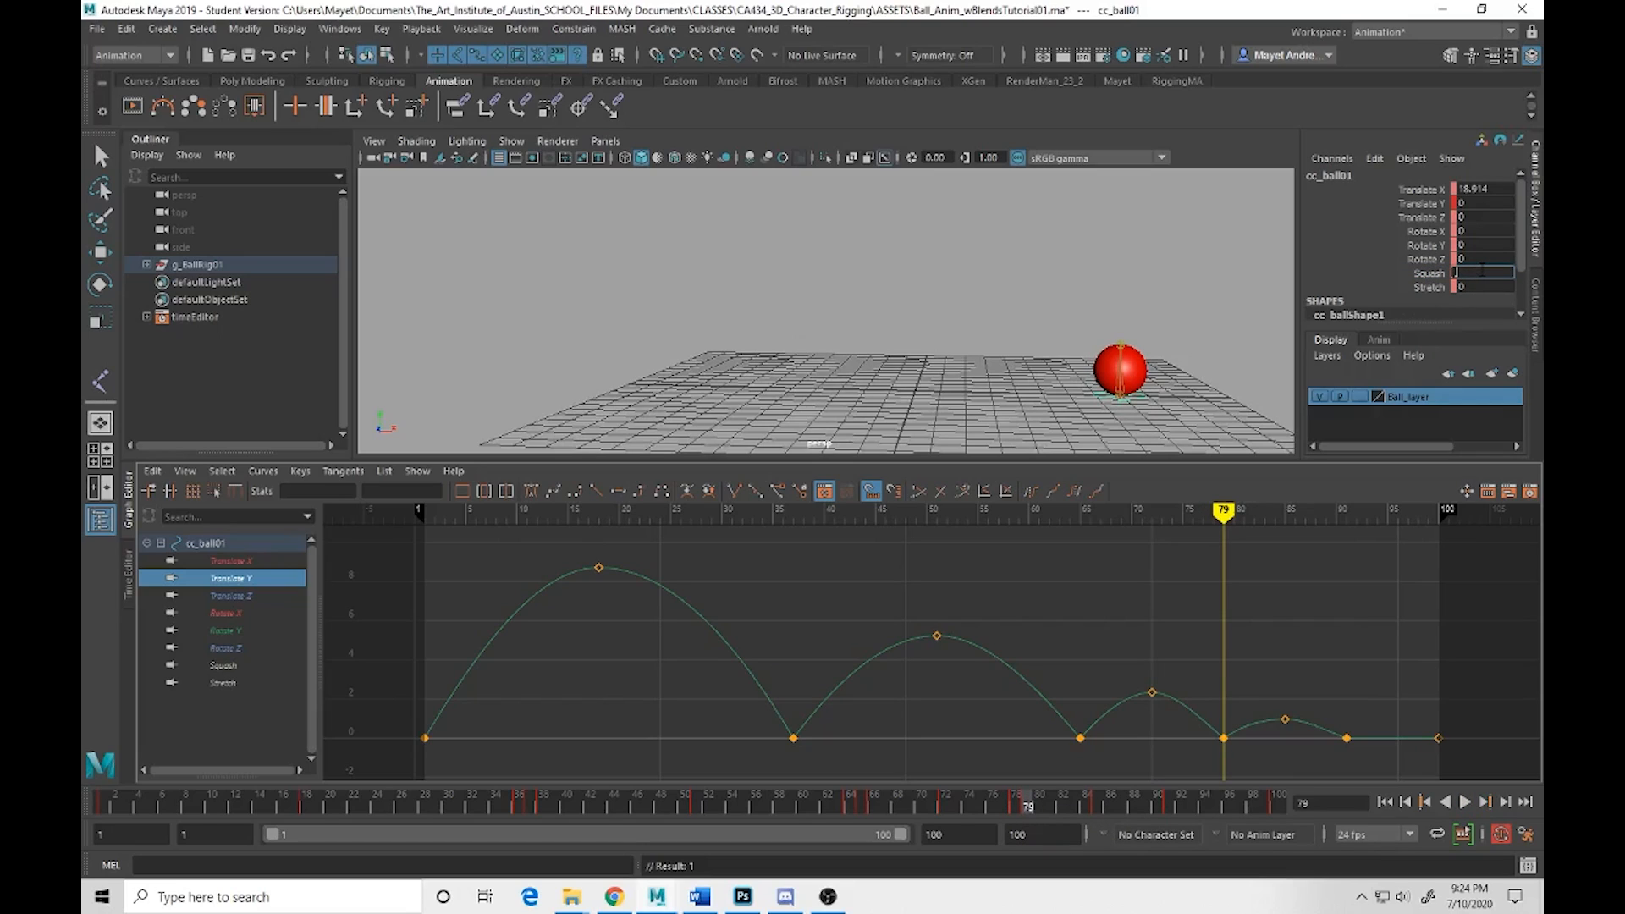
{"action": "key", "text": "Return"}
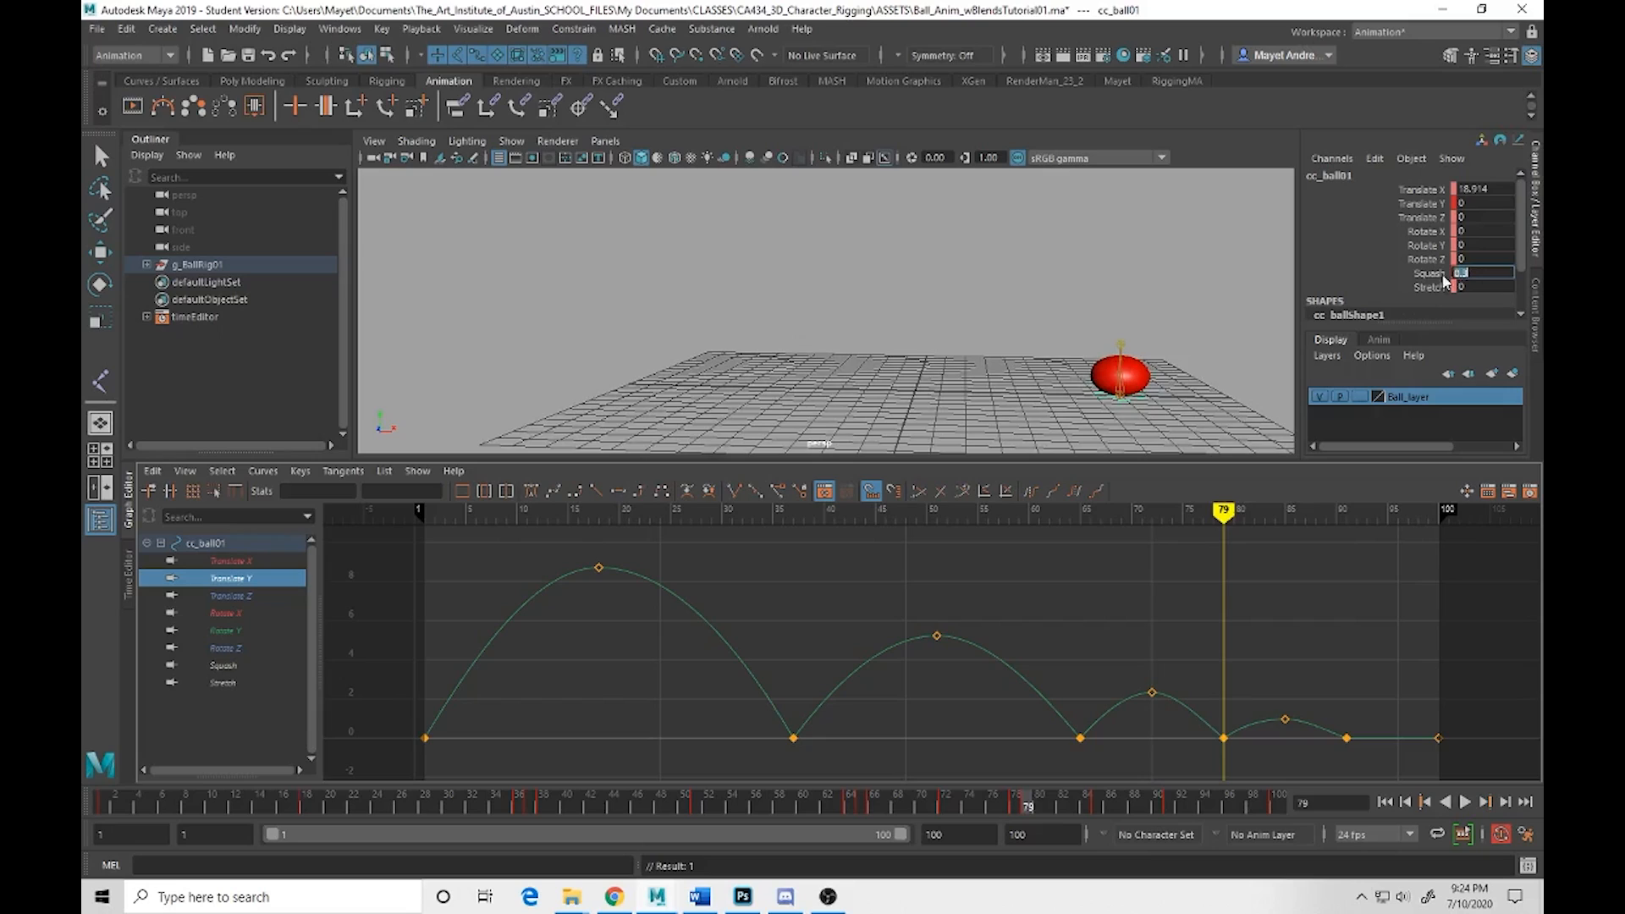
{"action": "left_click", "coordinate": [1428, 277]}
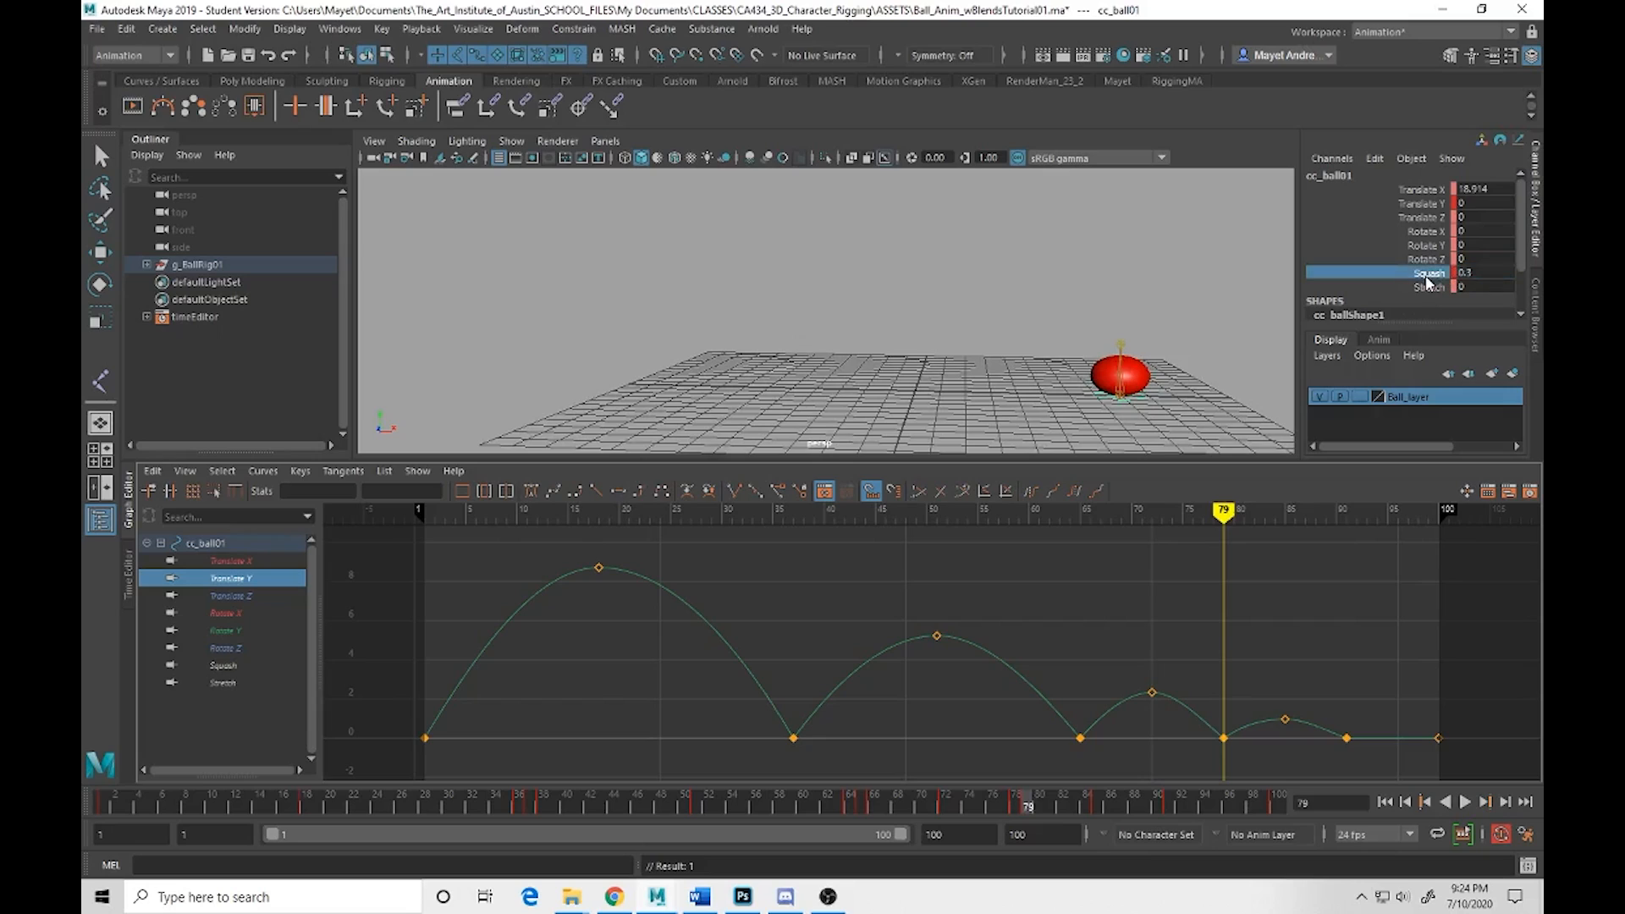
Reset Squash to 0 on frame 80, right after the third landing
{"action": "left_click", "coordinate": [1037, 808]}
{"action": "double_click", "coordinate": [1476, 272]}
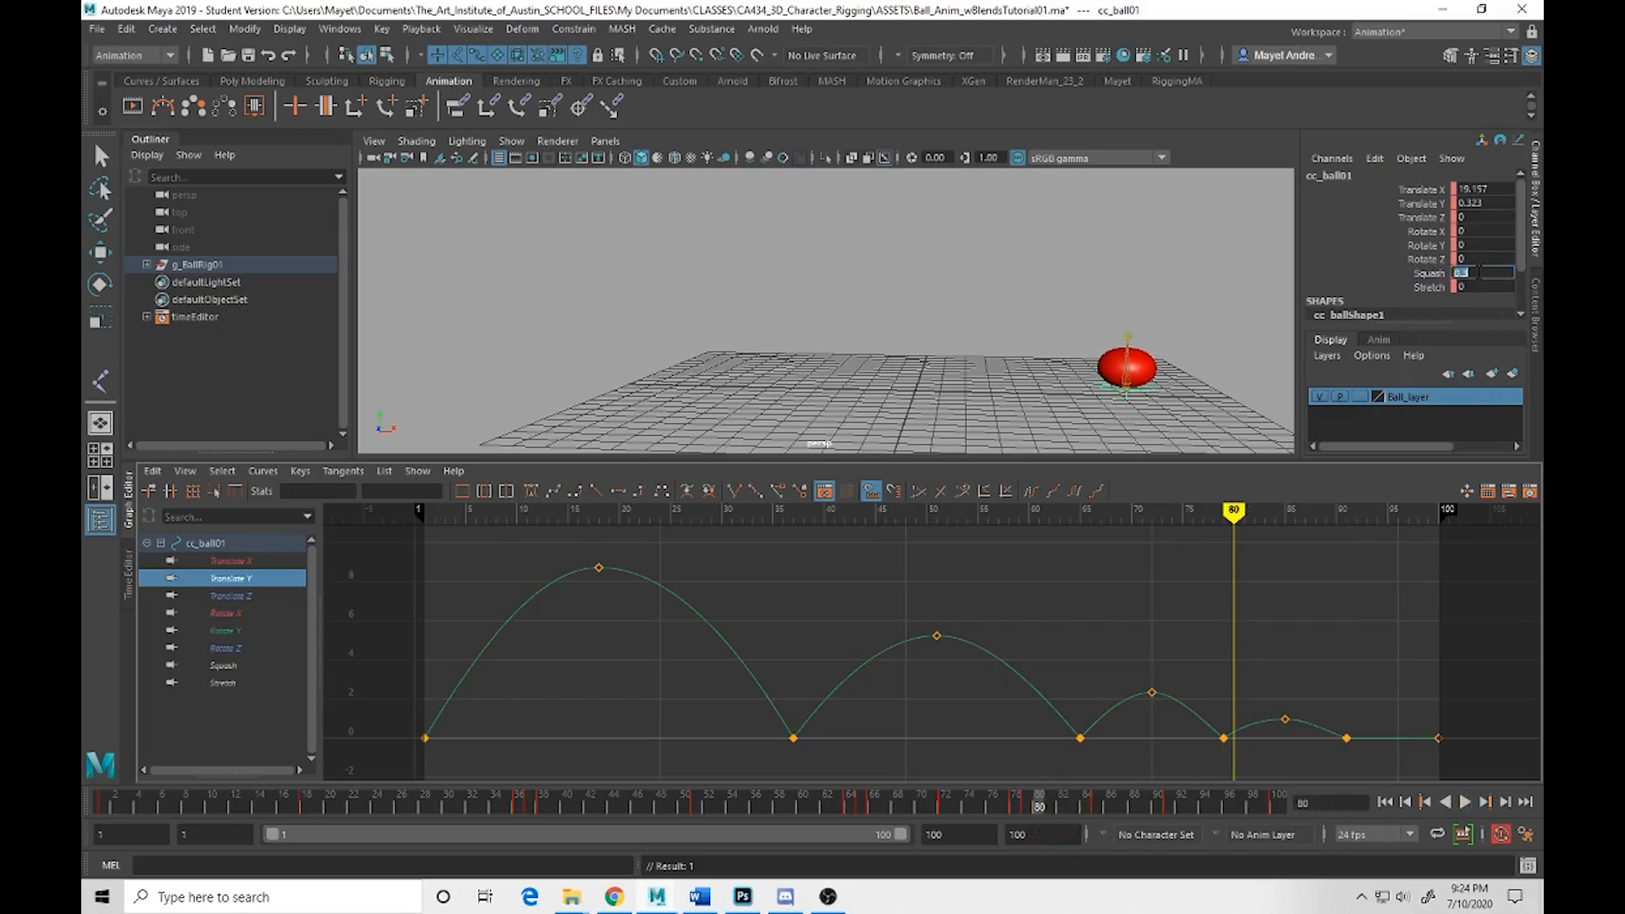
{"action": "type", "text": "0"}
{"action": "key", "text": "Return"}
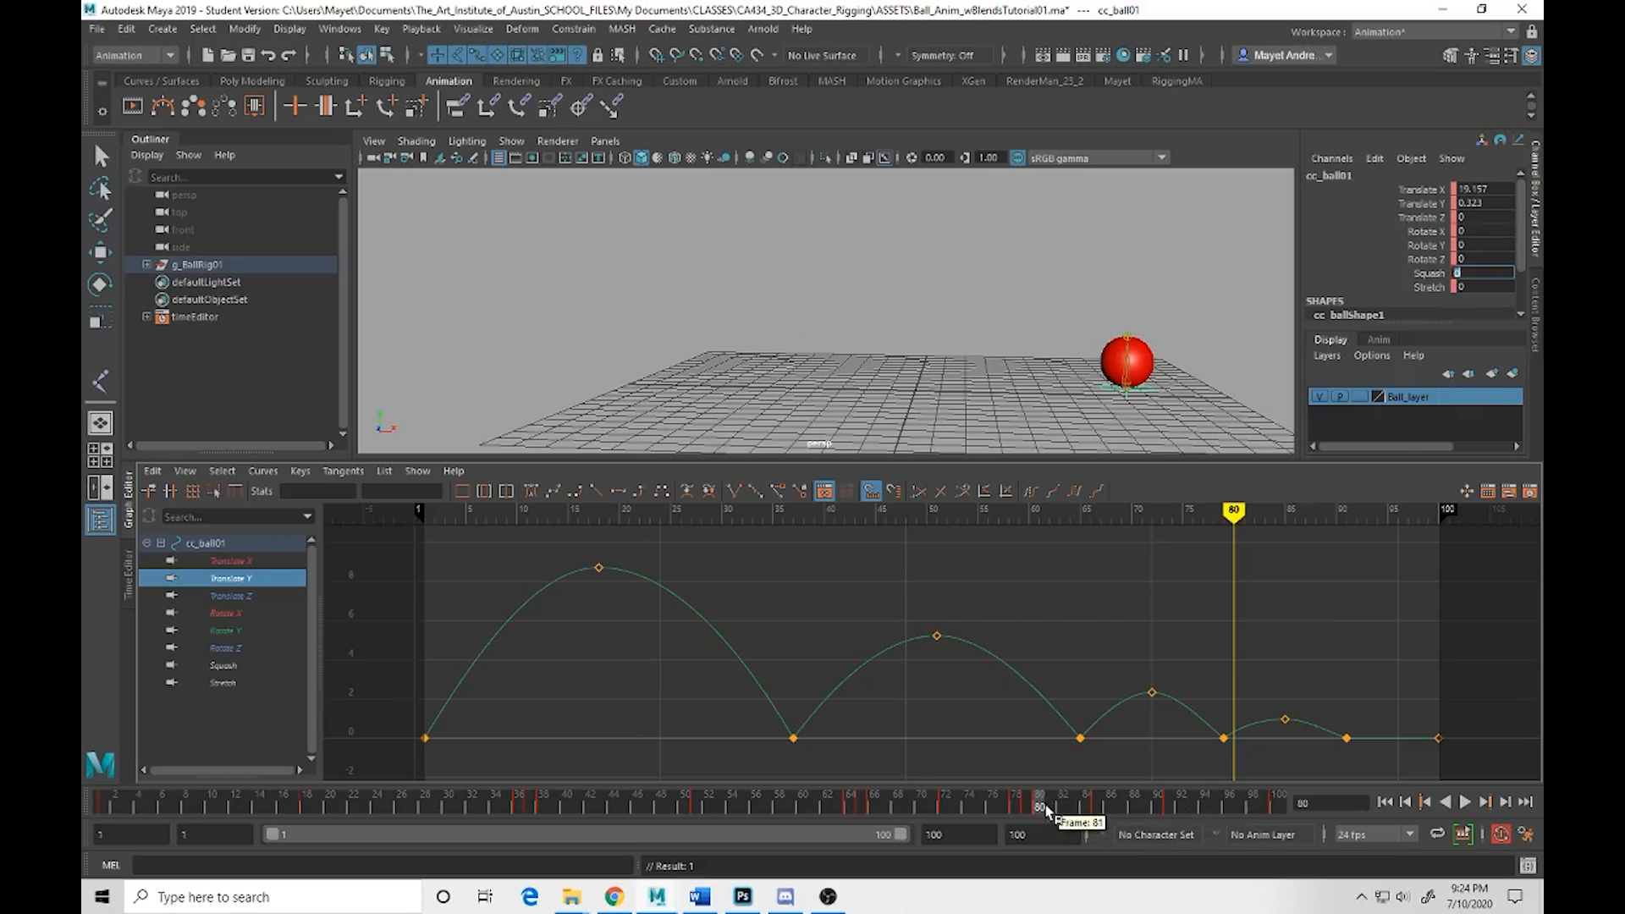
Key Squash at 0 on frame 90, one frame before the last landing
{"action": "mouse_move", "coordinate": [1042, 808]}
{"action": "left_mouse_down"}
{"action": "mouse_move", "coordinate": [1174, 813]}
{"action": "mouse_move", "coordinate": [1156, 808]}
{"action": "left_mouse_up"}
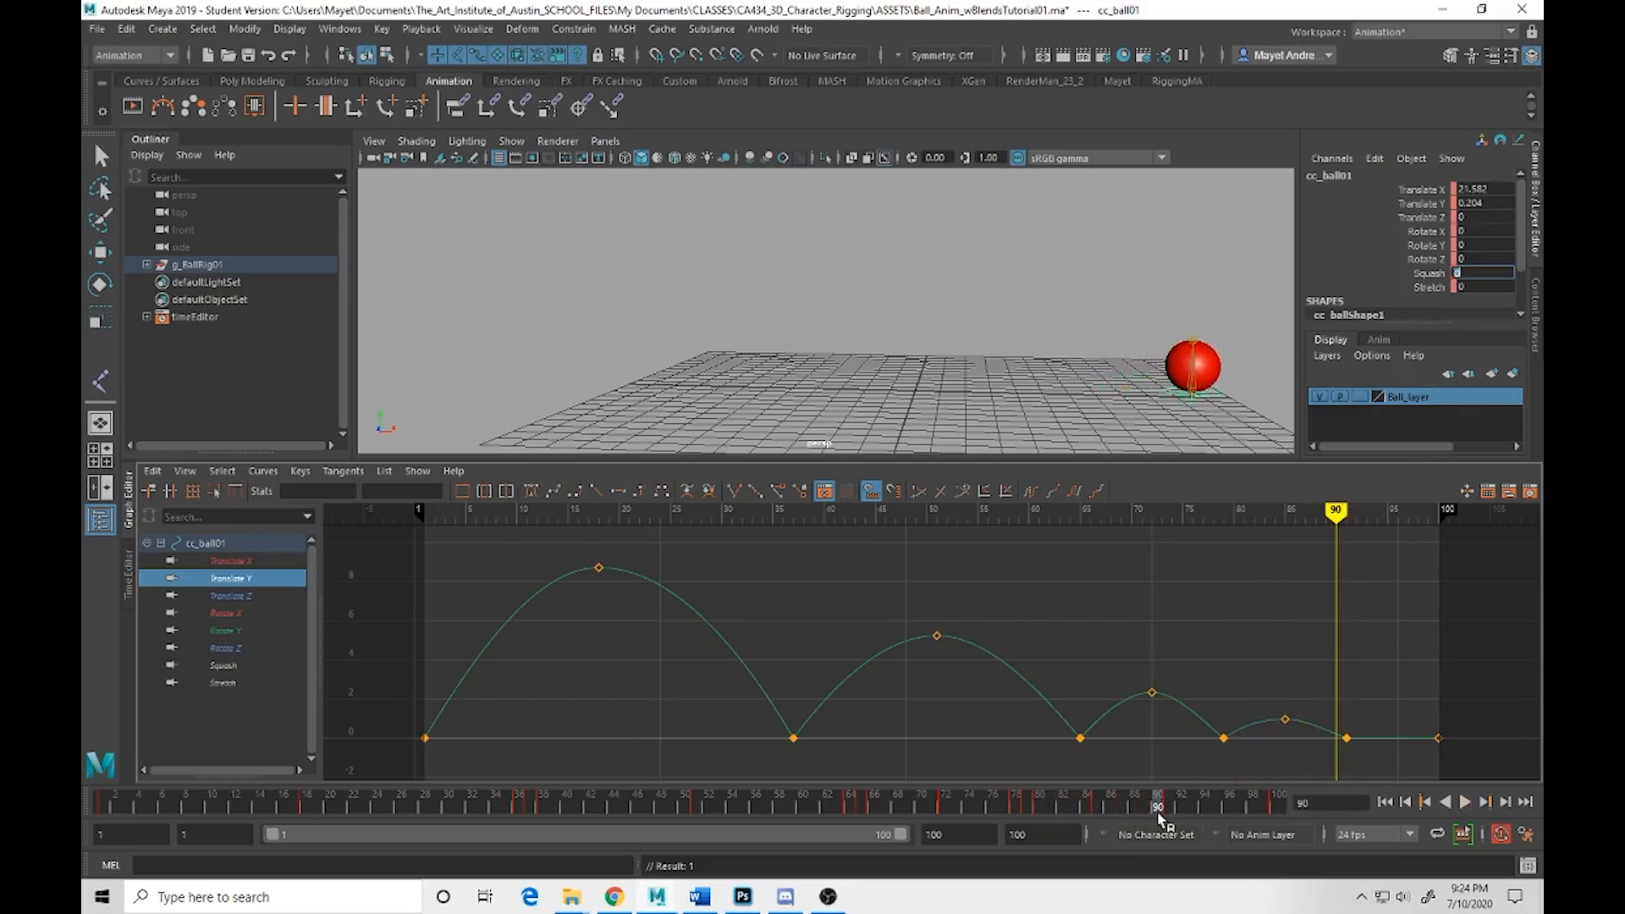
{"action": "left_click", "coordinate": [1431, 277]}
{"action": "right_click", "coordinate": [1431, 278]}
{"action": "left_click", "coordinate": [1422, 310]}
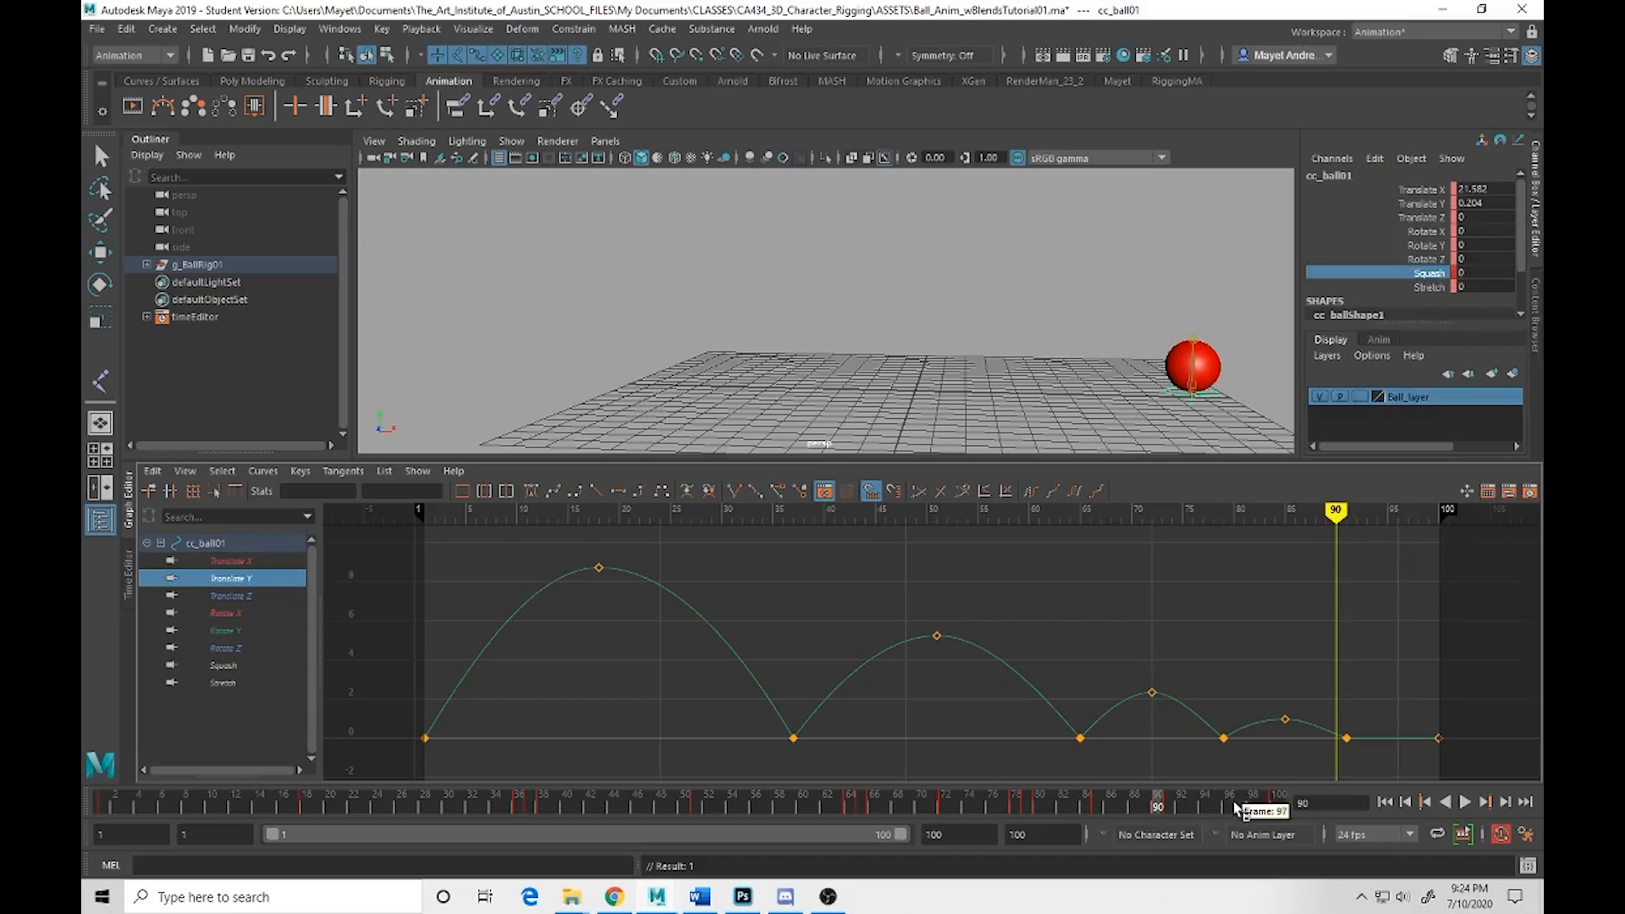
Set Squash to 0.2 at the frame 91 landing and key the channel
{"action": "left_click", "coordinate": [1169, 808]}
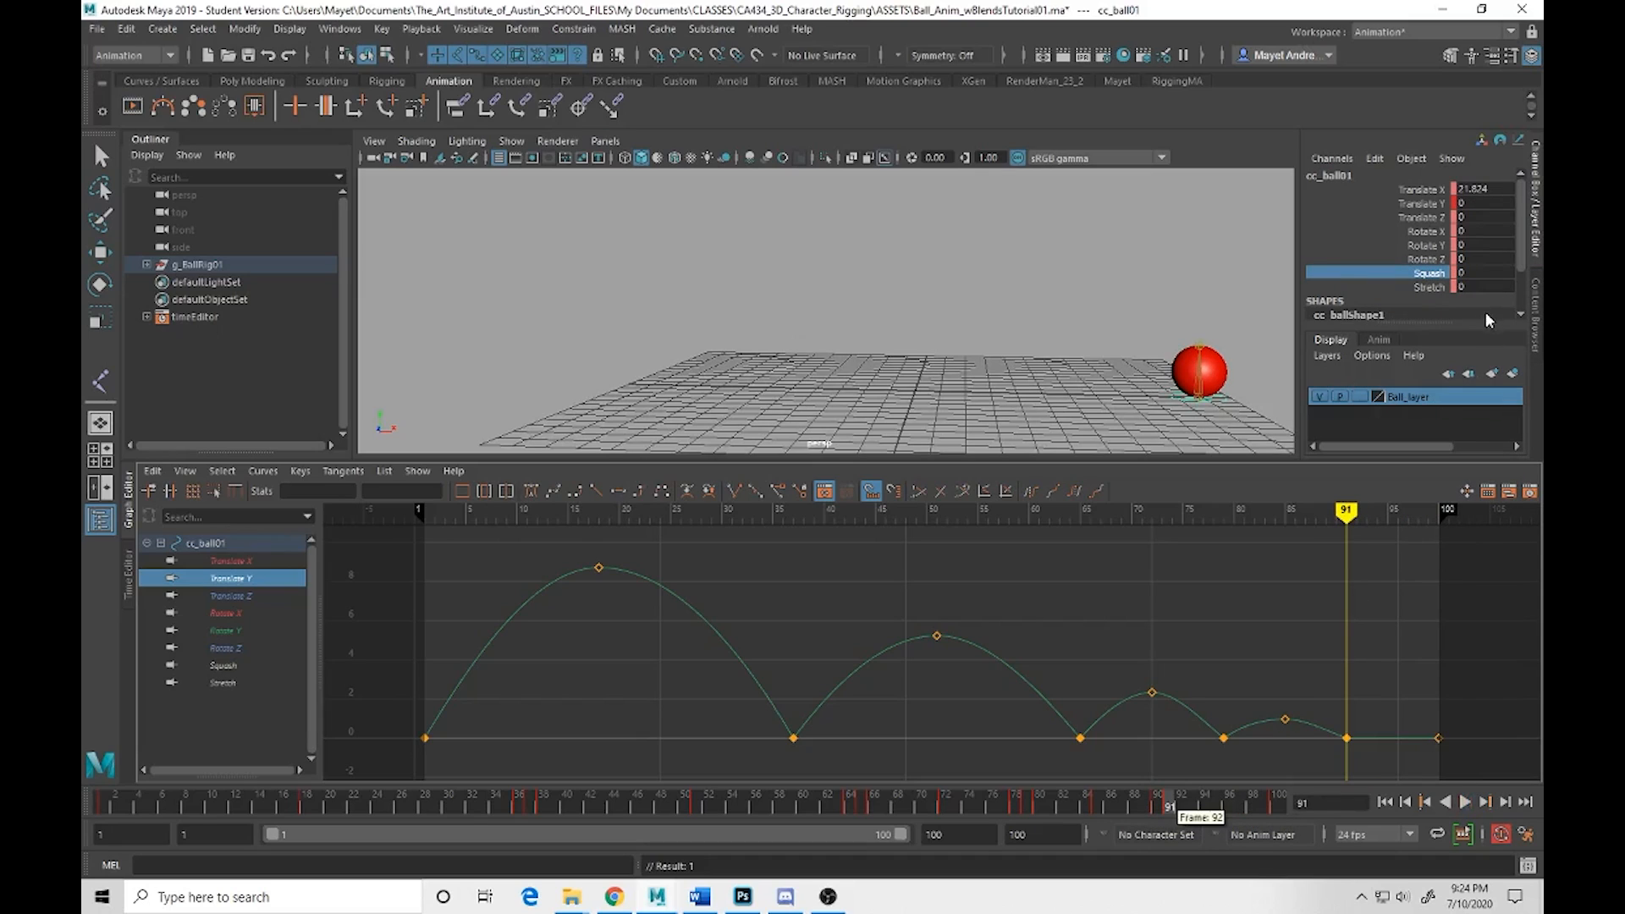
{"action": "double_click", "coordinate": [1480, 273]}
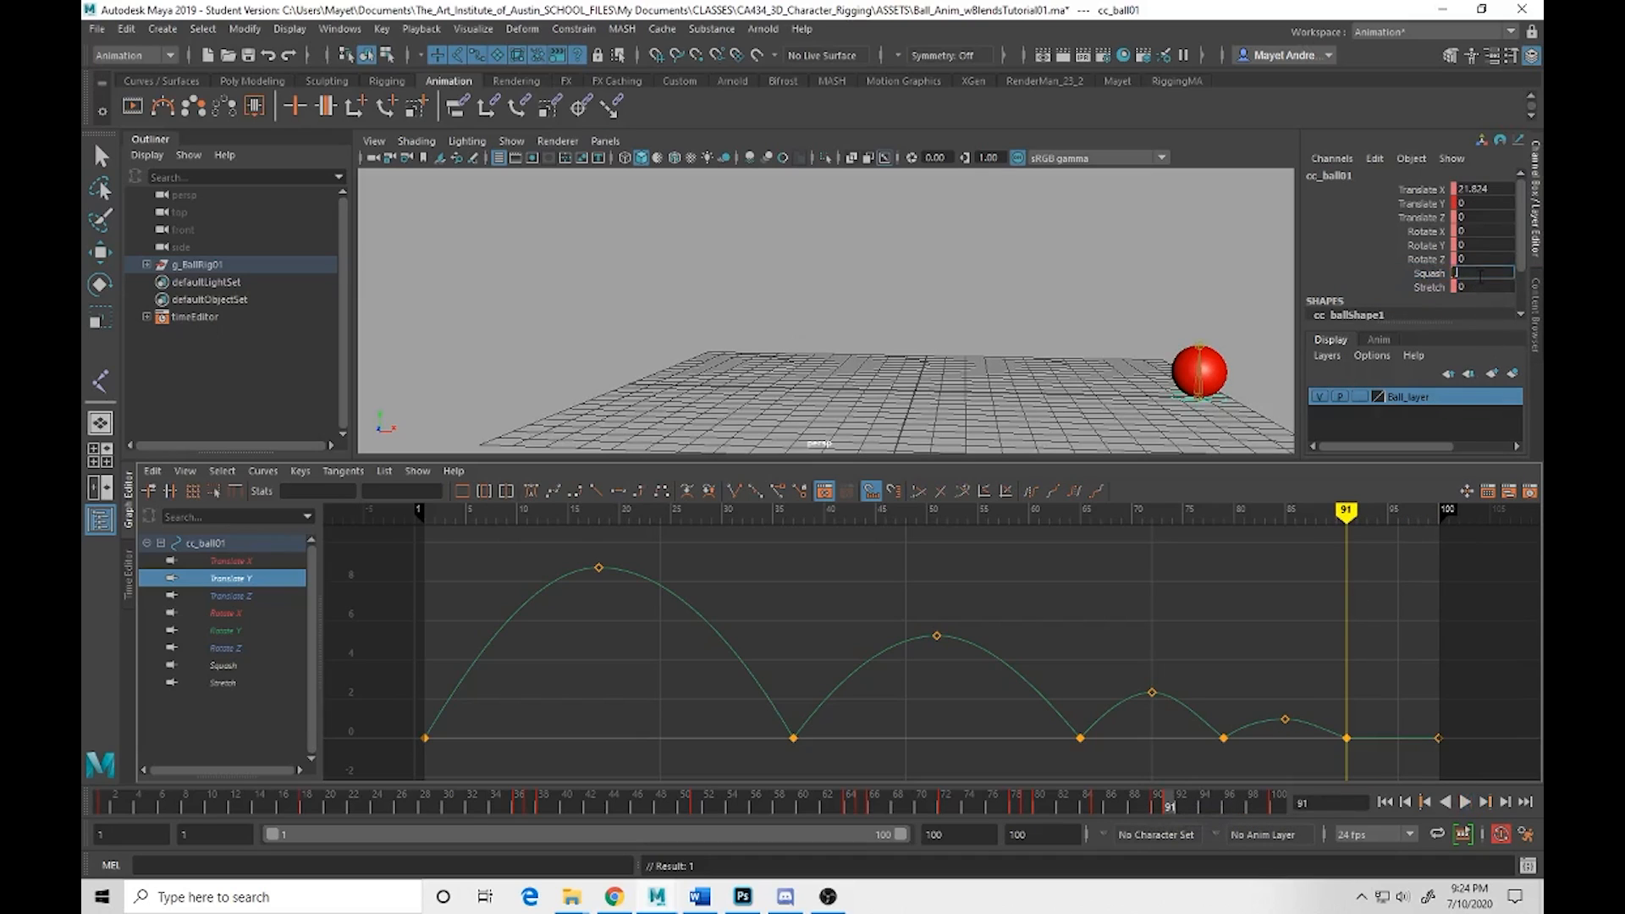
{"action": "type", "text": "0.2"}
{"action": "key", "text": "Return"}
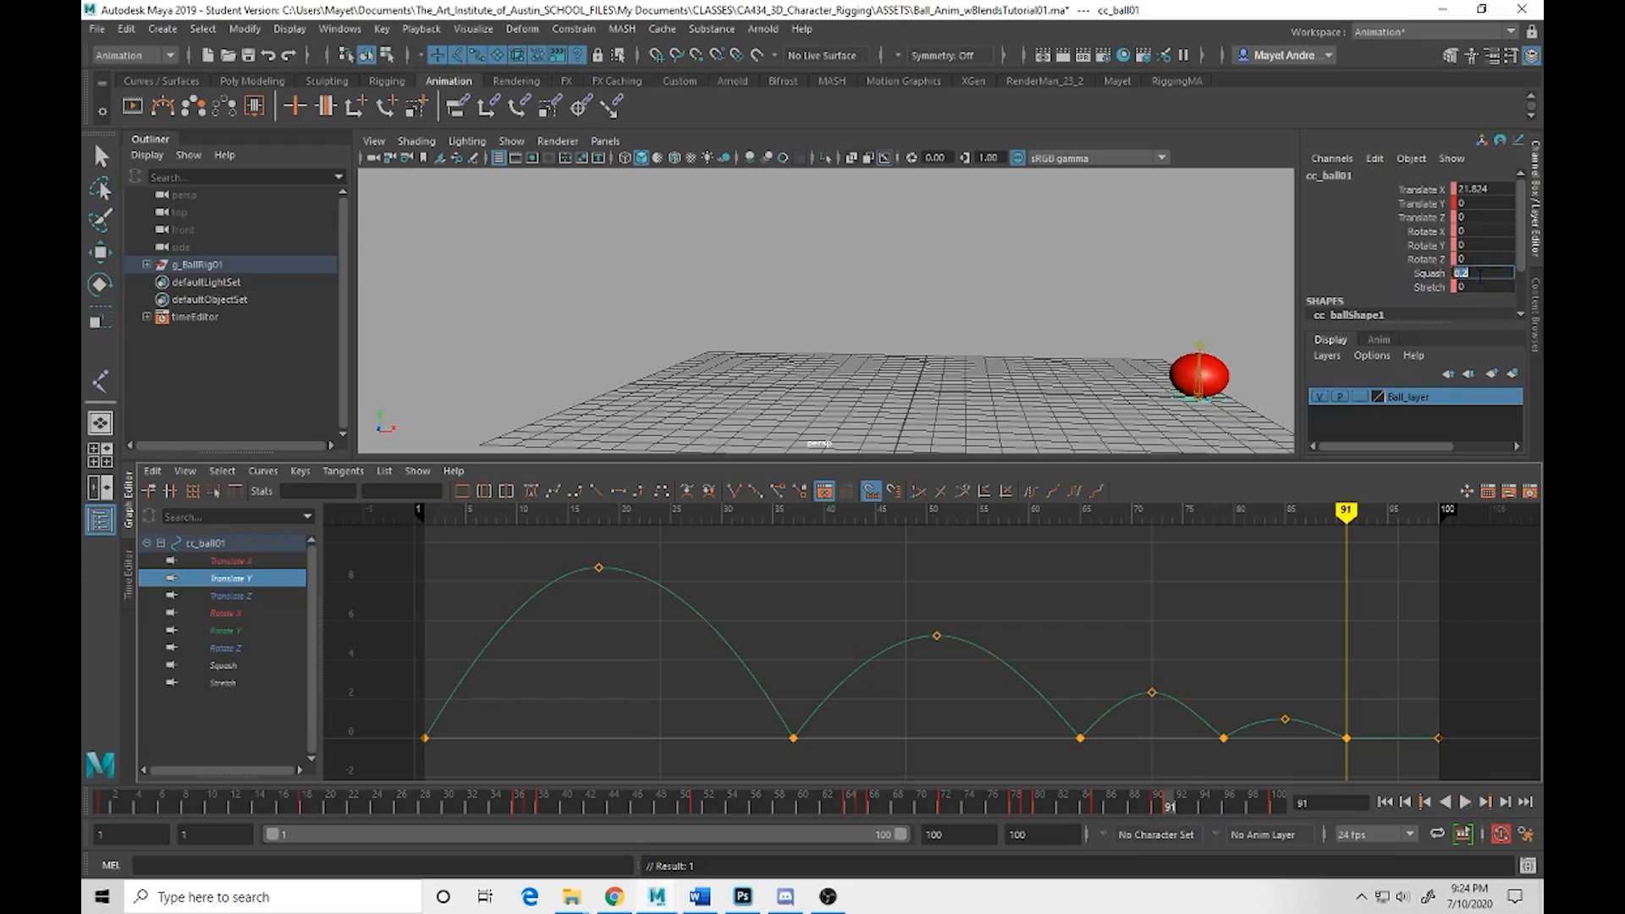
{"action": "left_click", "coordinate": [1424, 274]}
{"action": "right_click", "coordinate": [1425, 275]}
{"action": "left_click", "coordinate": [1419, 308]}
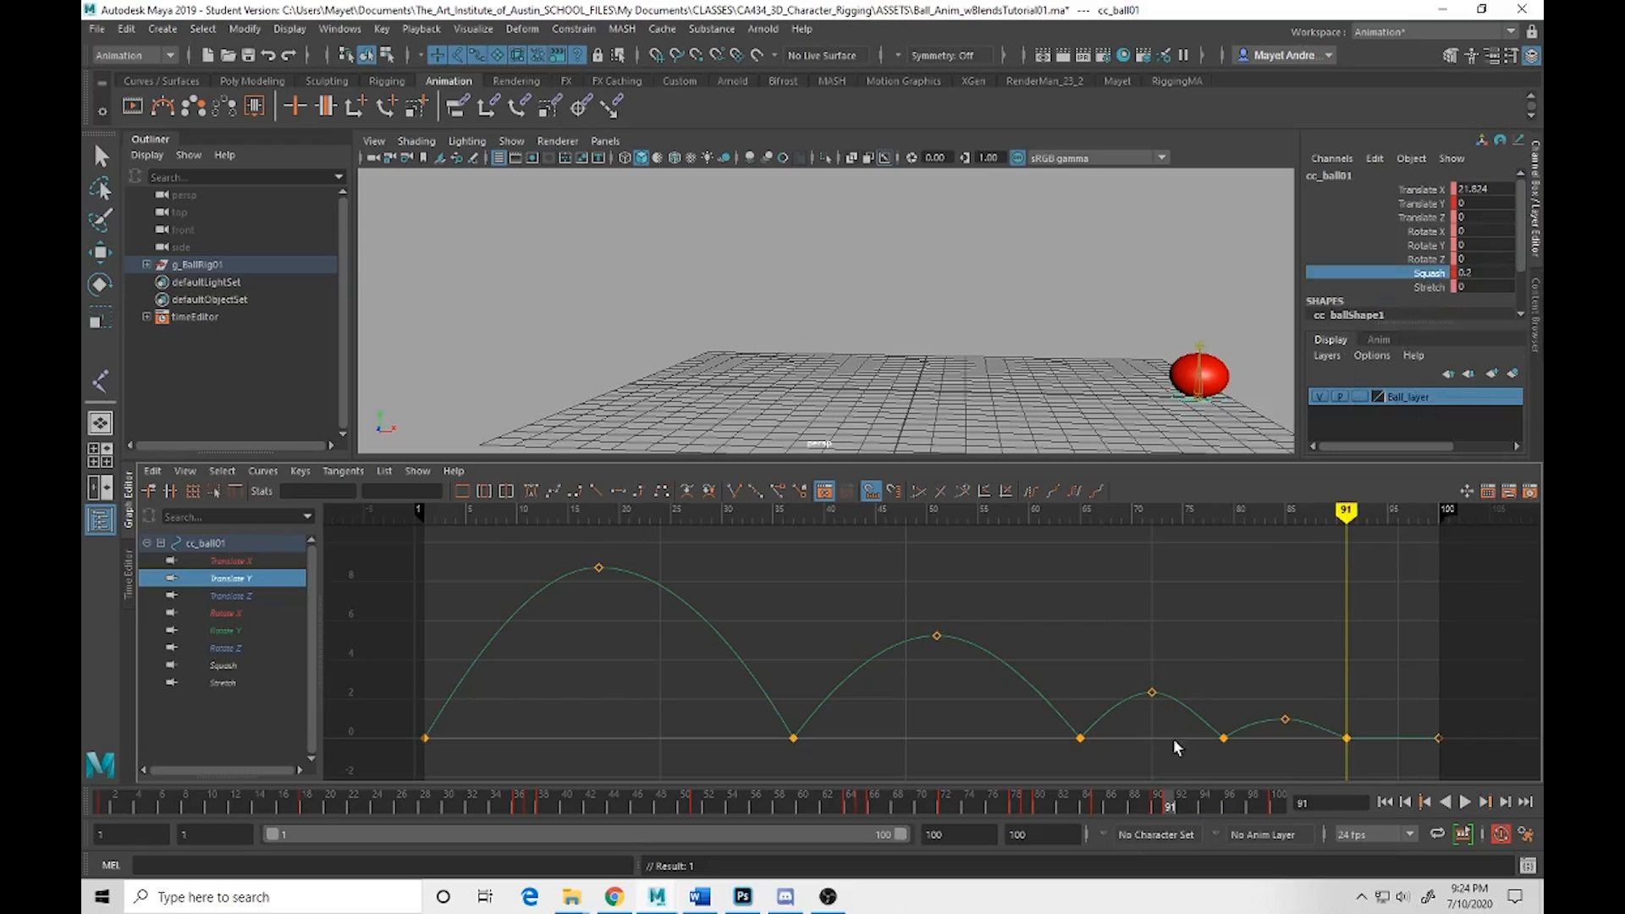
Reset Squash to 0 on frame 92, right after the last landing
{"action": "left_click", "coordinate": [1182, 804]}
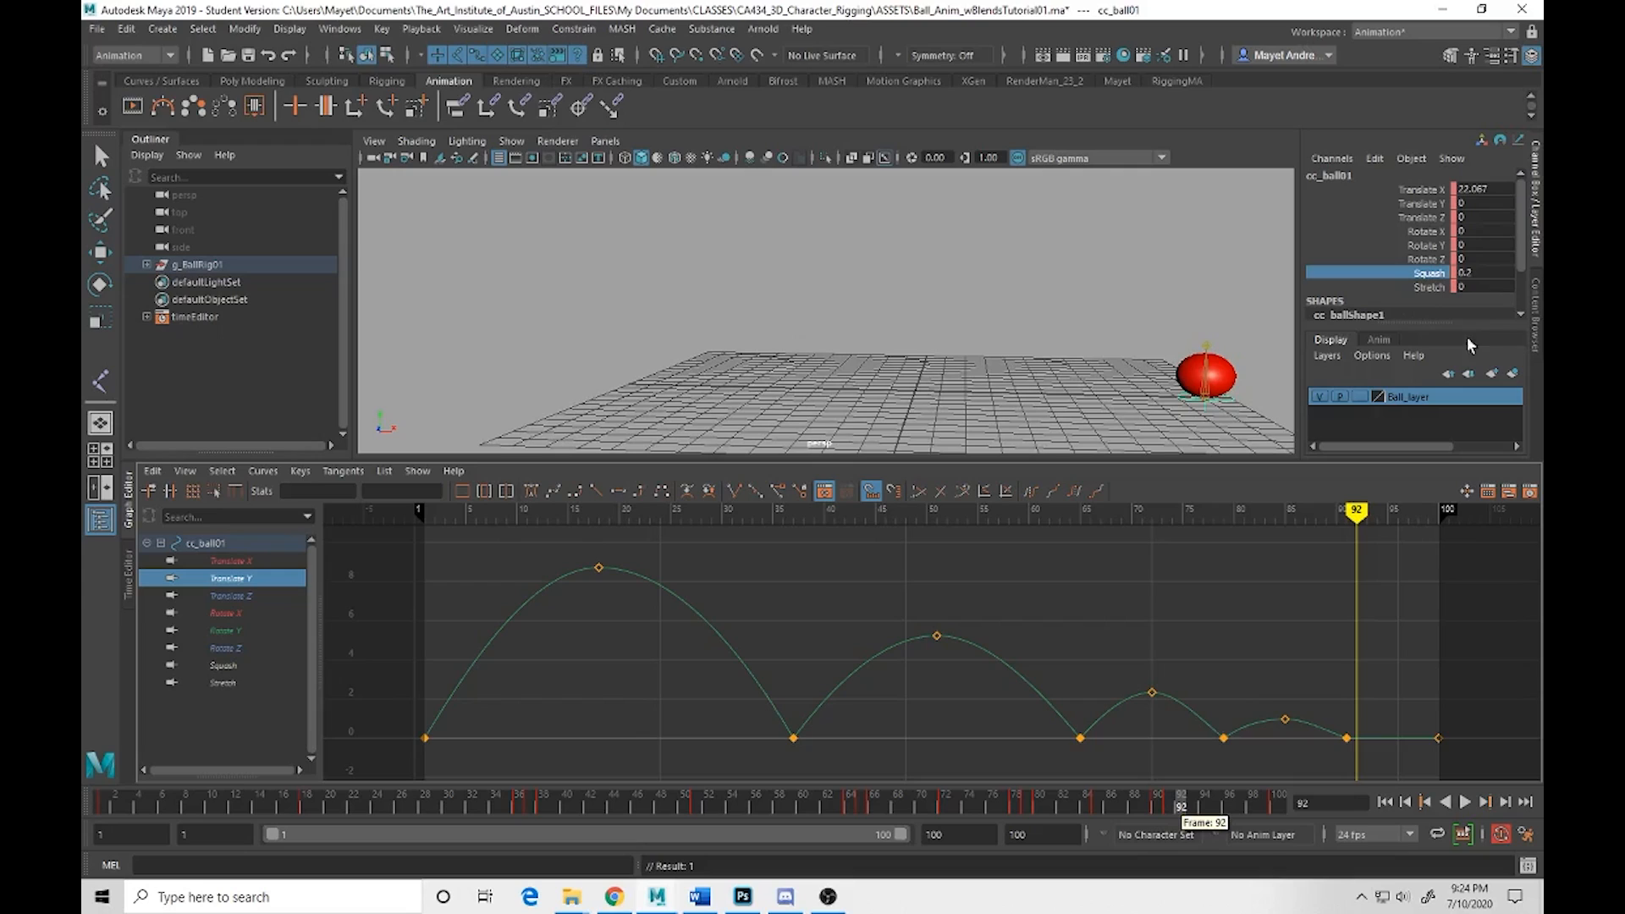
{"action": "left_click", "coordinate": [1473, 273]}
{"action": "type", "text": "0"}
{"action": "key", "text": "Return"}
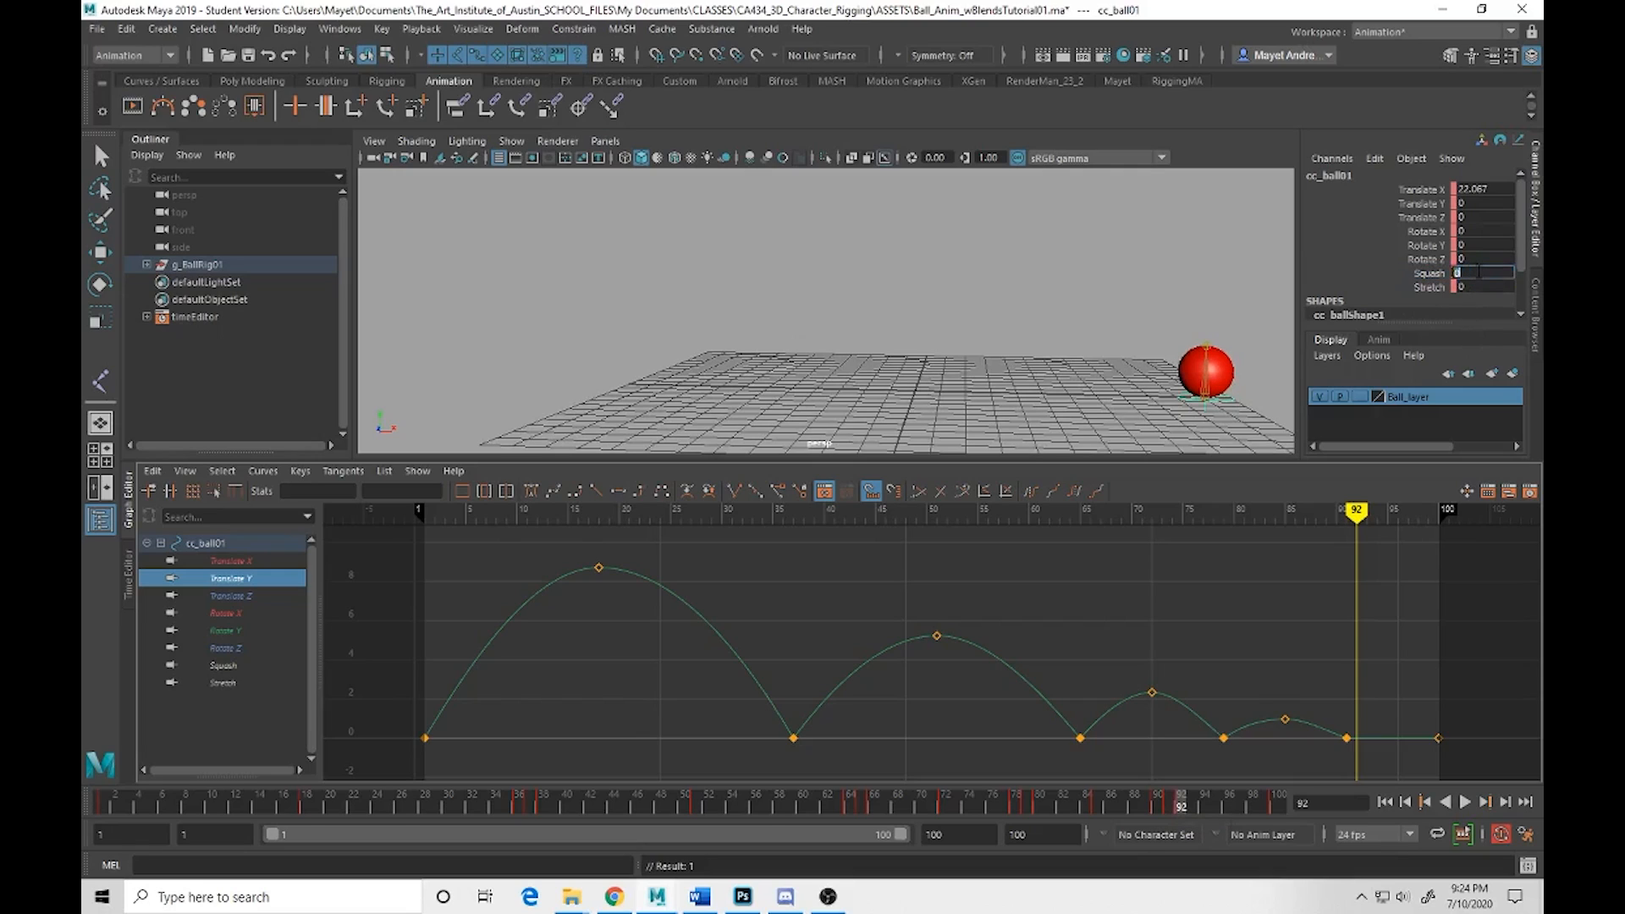
Play the bounce animation from frame 1 to review the squash at each landing
{"action": "left_click_drag", "start_coordinate": [1342, 517], "coordinate": [422, 516]}
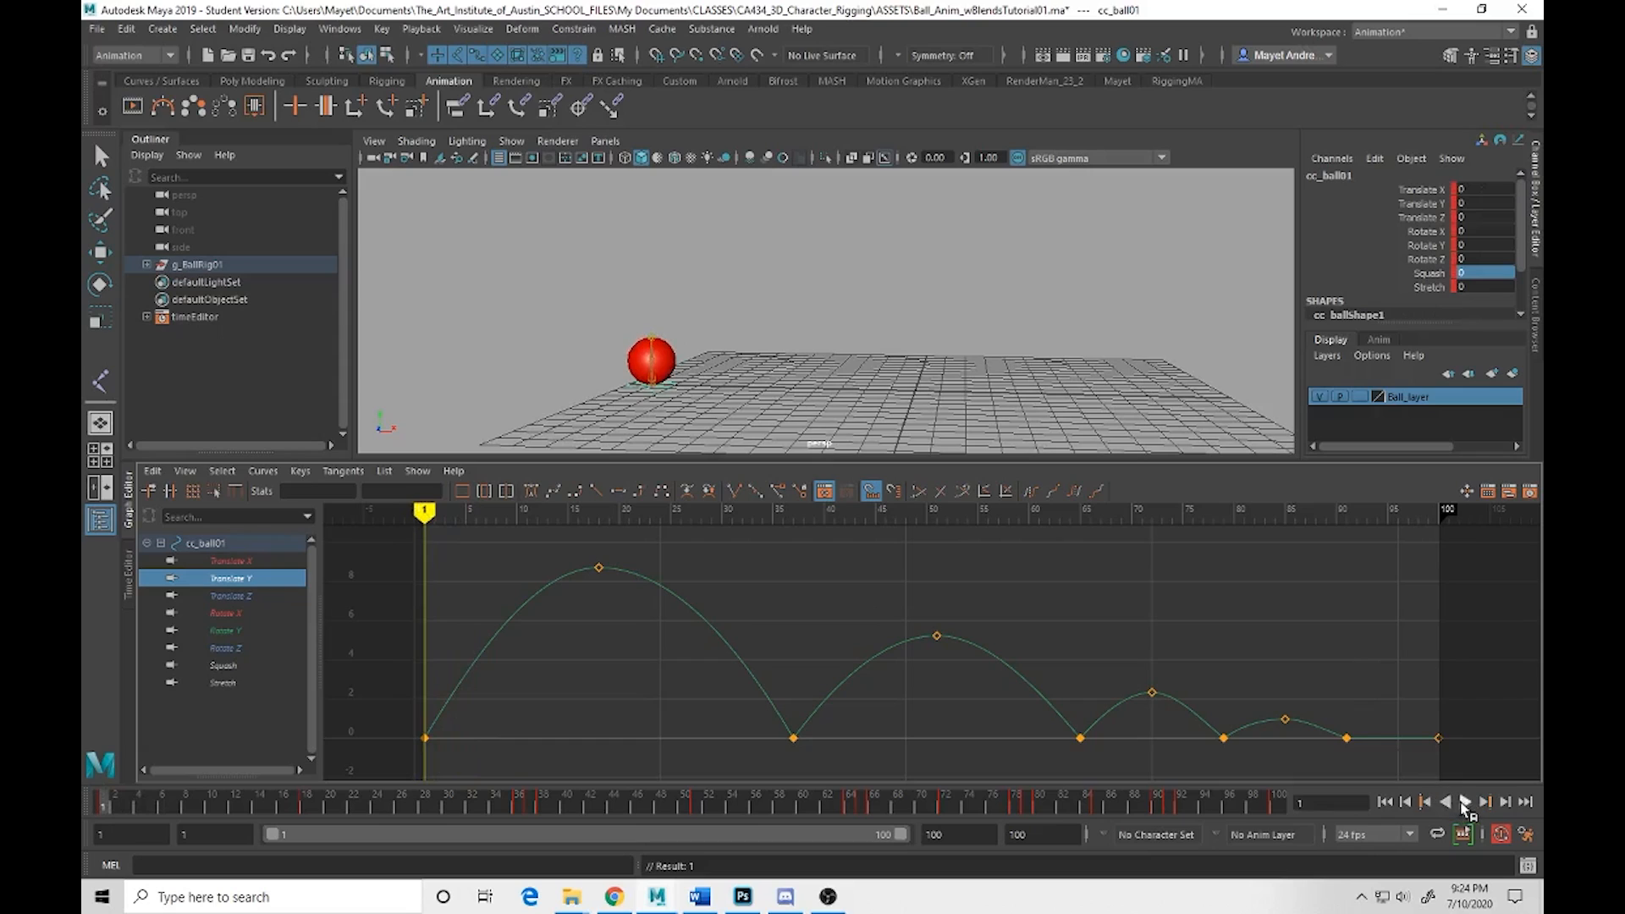
{"action": "left_click", "coordinate": [1466, 802]}
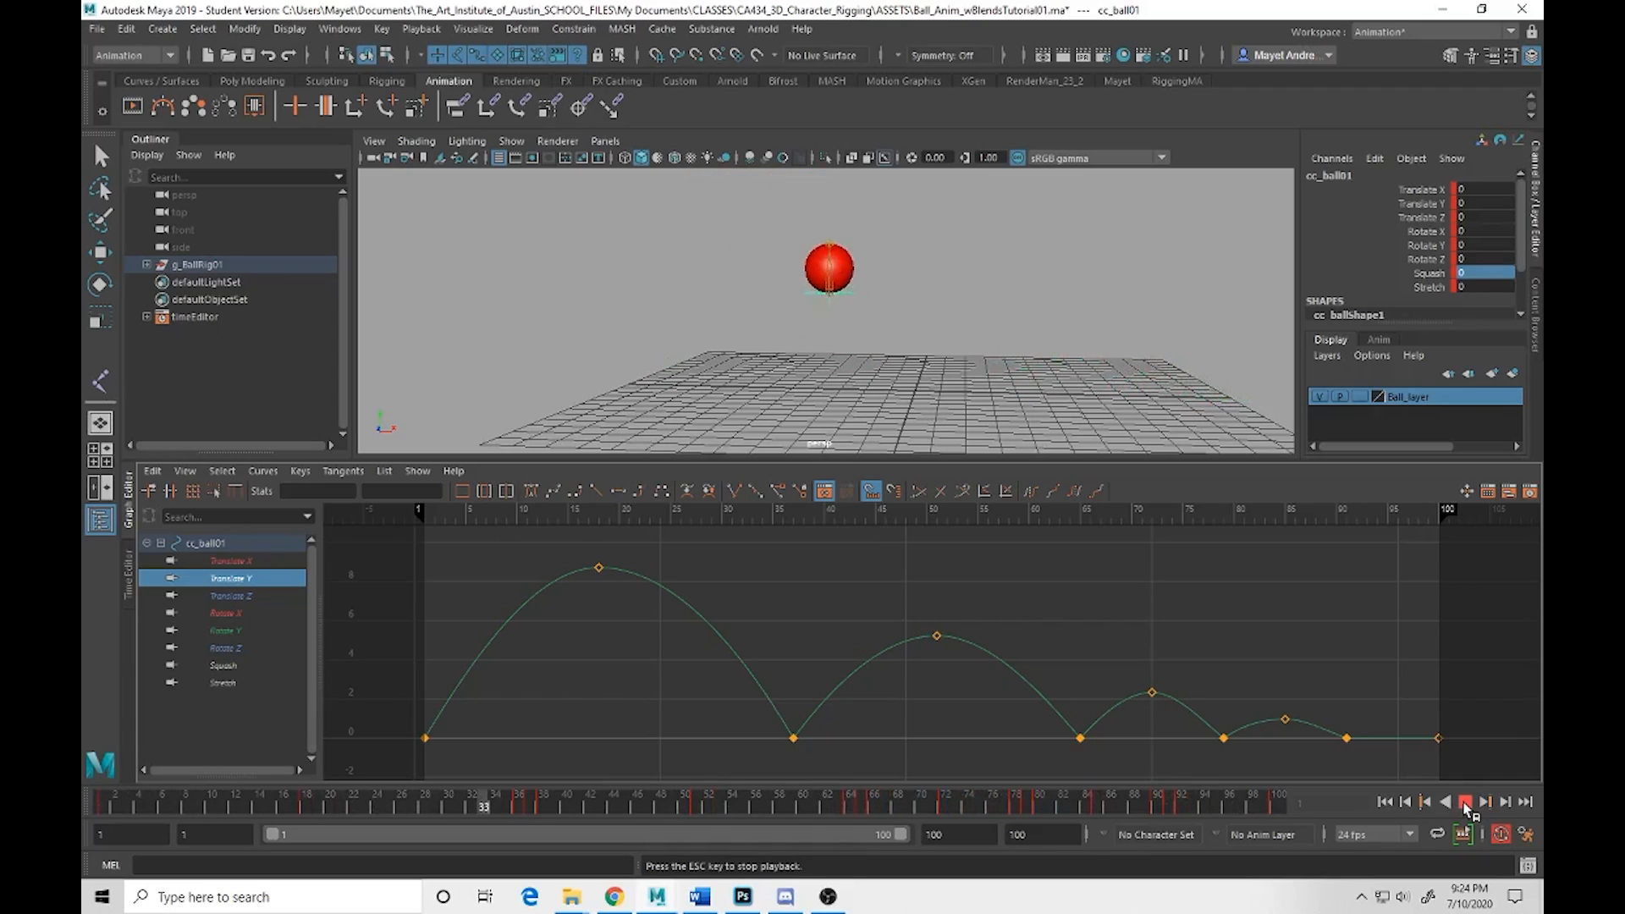
{"action": "left_click", "coordinate": [1466, 803]}
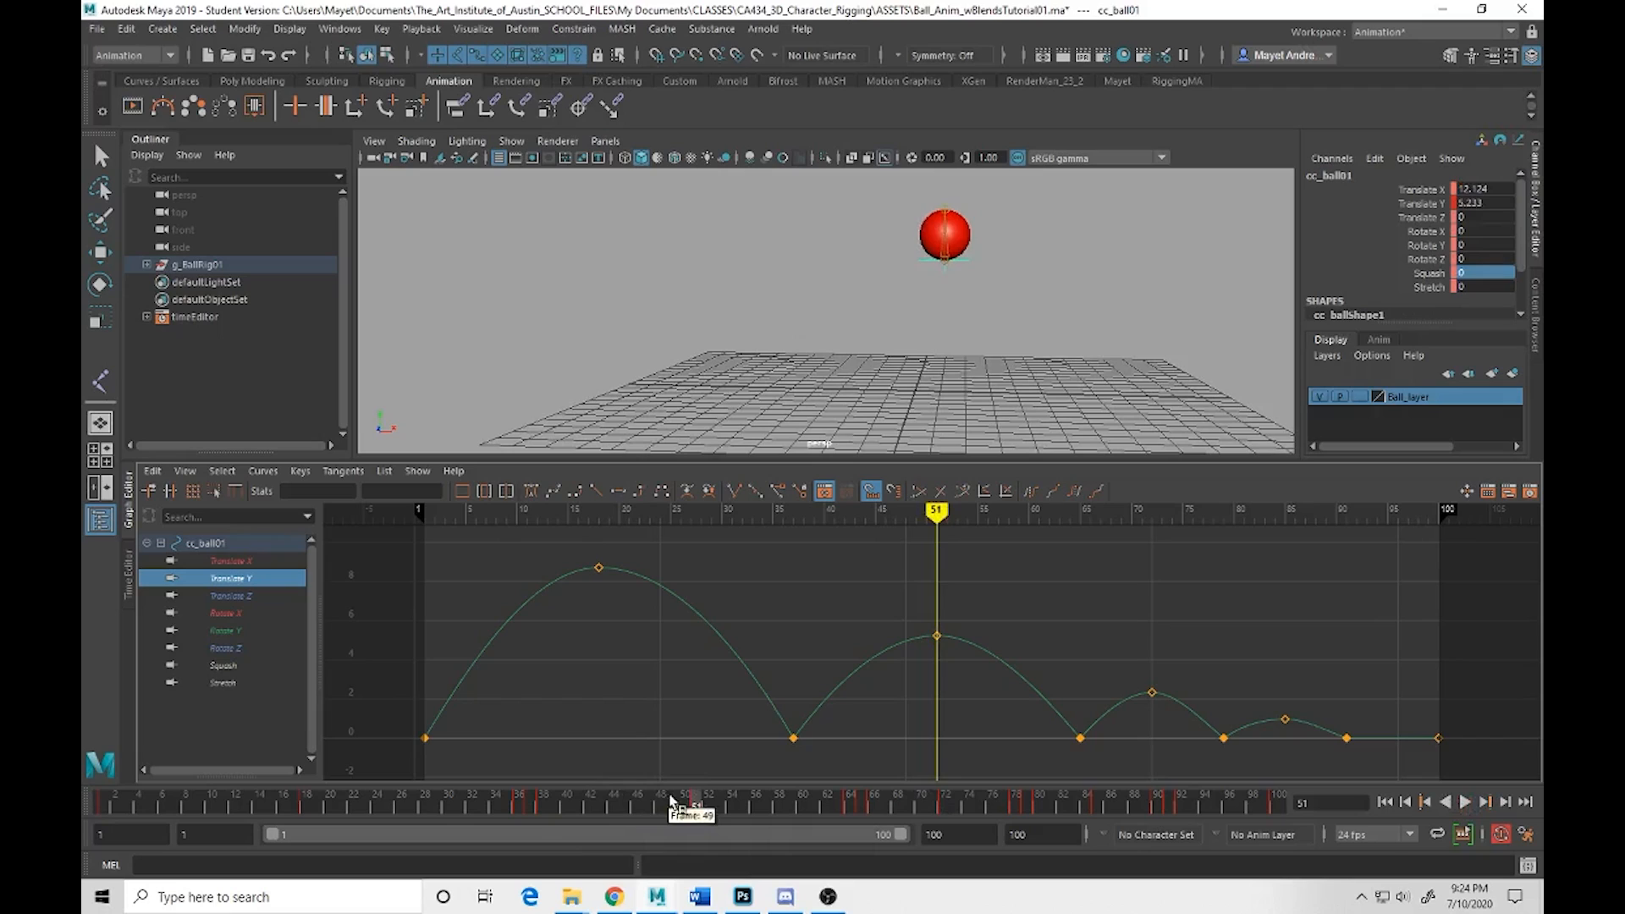
Key the Stretch channel at 0 on frame 18, the peak of the first bounce
{"action": "mouse_move", "coordinate": [671, 805]}
{"action": "left_mouse_down"}
{"action": "mouse_move", "coordinate": [218, 805]}
{"action": "mouse_move", "coordinate": [84, 766]}
{"action": "mouse_move", "coordinate": [181, 800]}
{"action": "mouse_move", "coordinate": [421, 818]}
{"action": "left_mouse_up"}
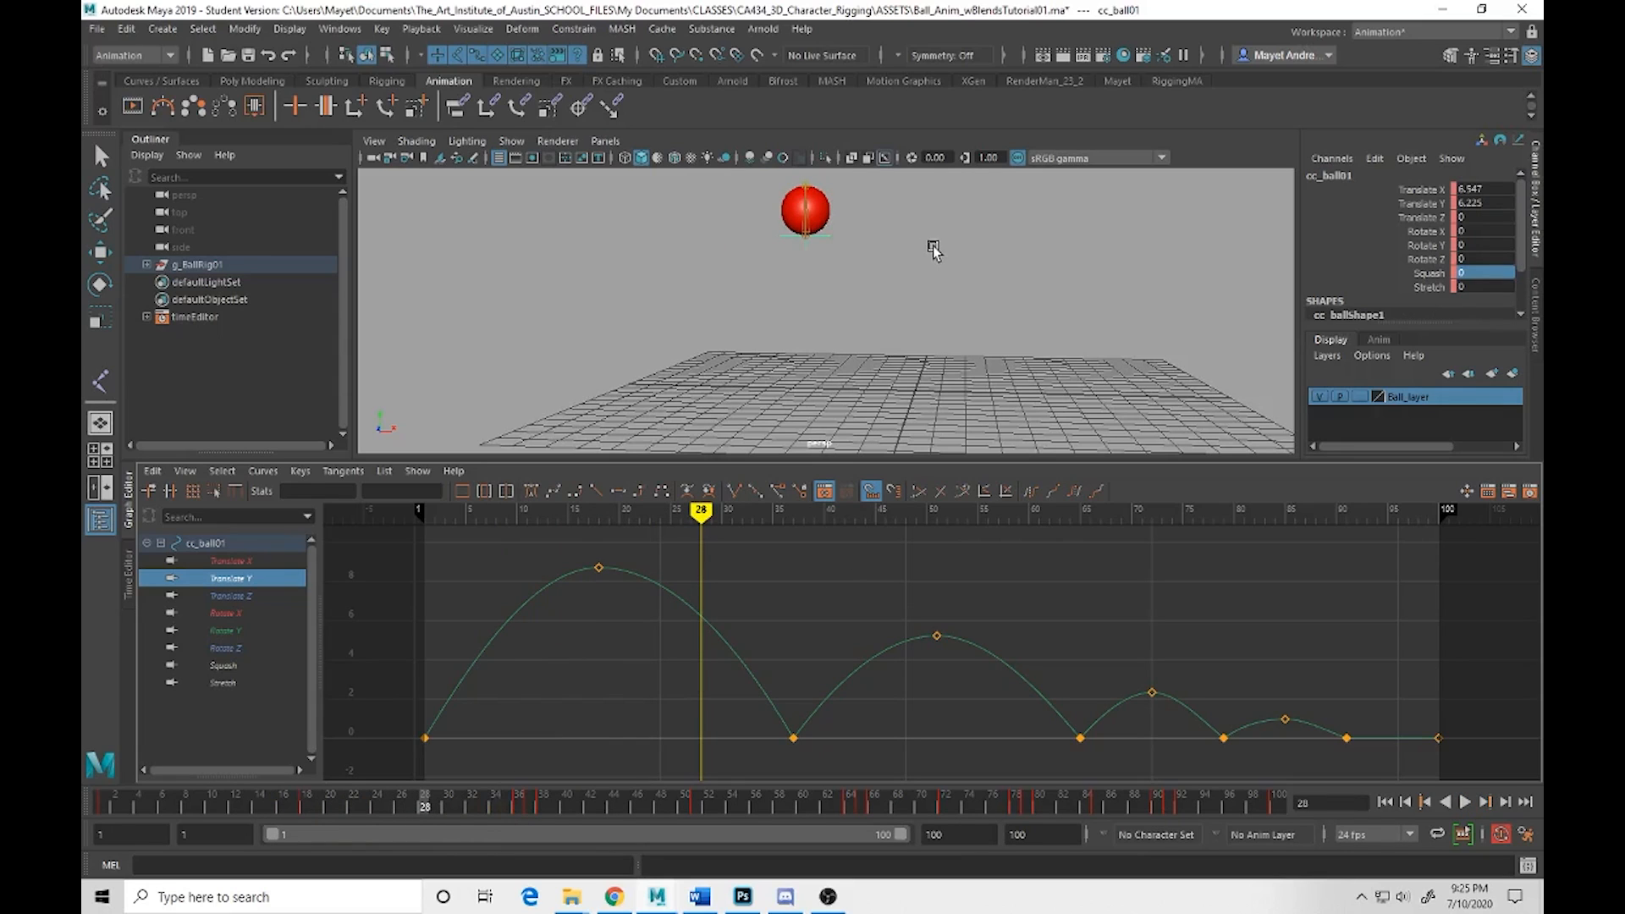
{"action": "left_click_drag", "start_coordinate": [934, 292], "coordinate": [972, 317], "text": "alt"}
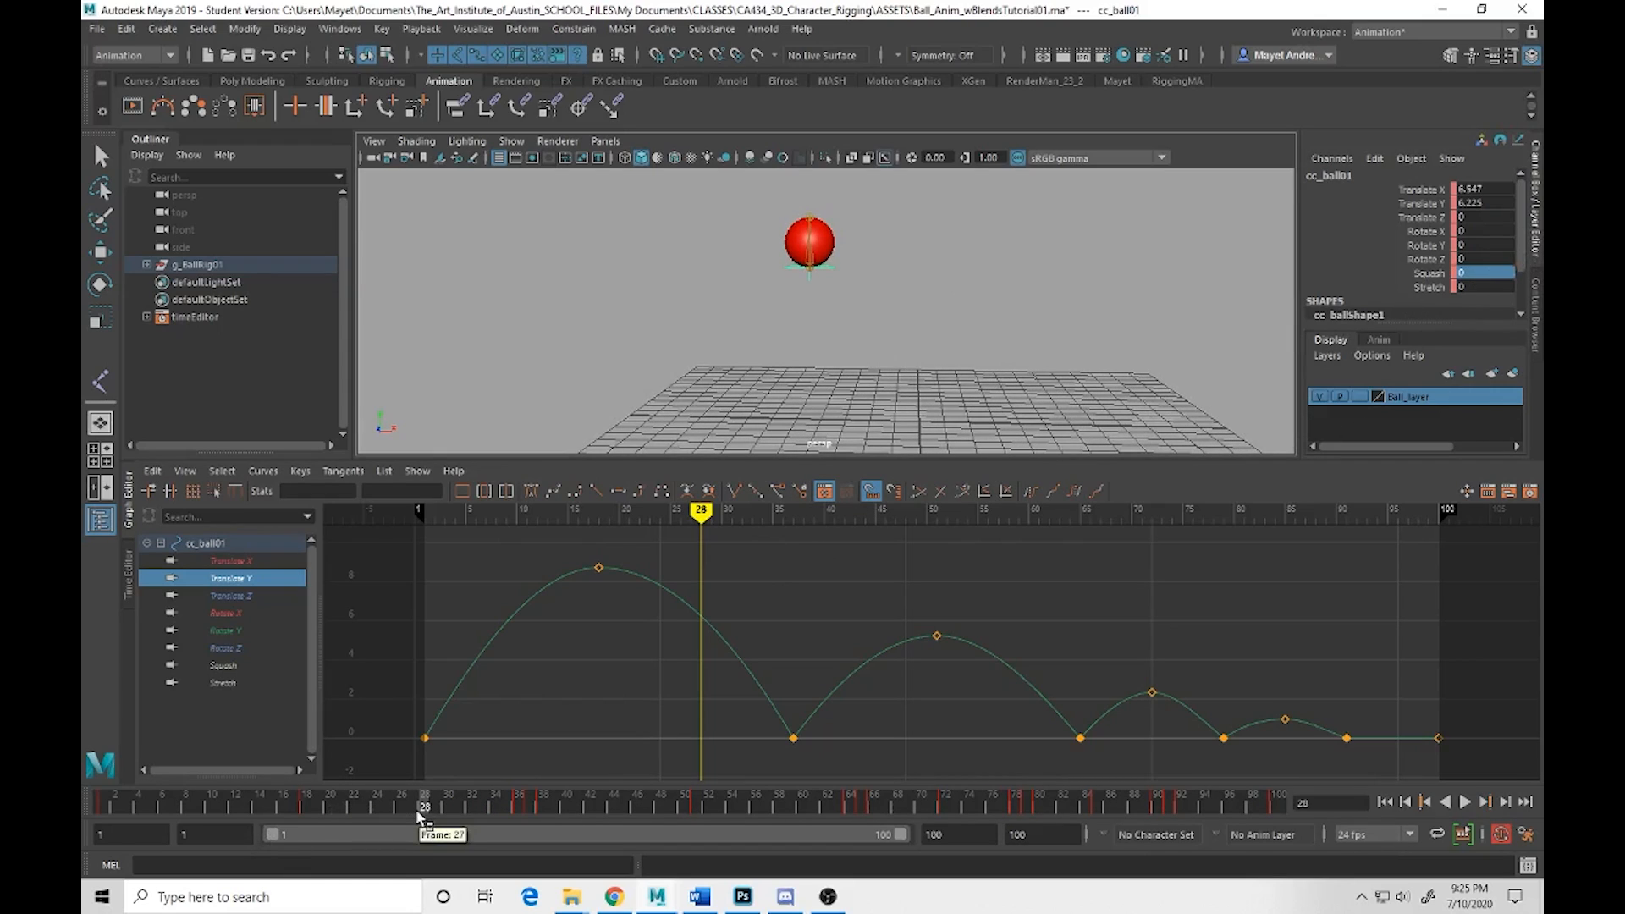
{"action": "key", "text": "alt+v"}
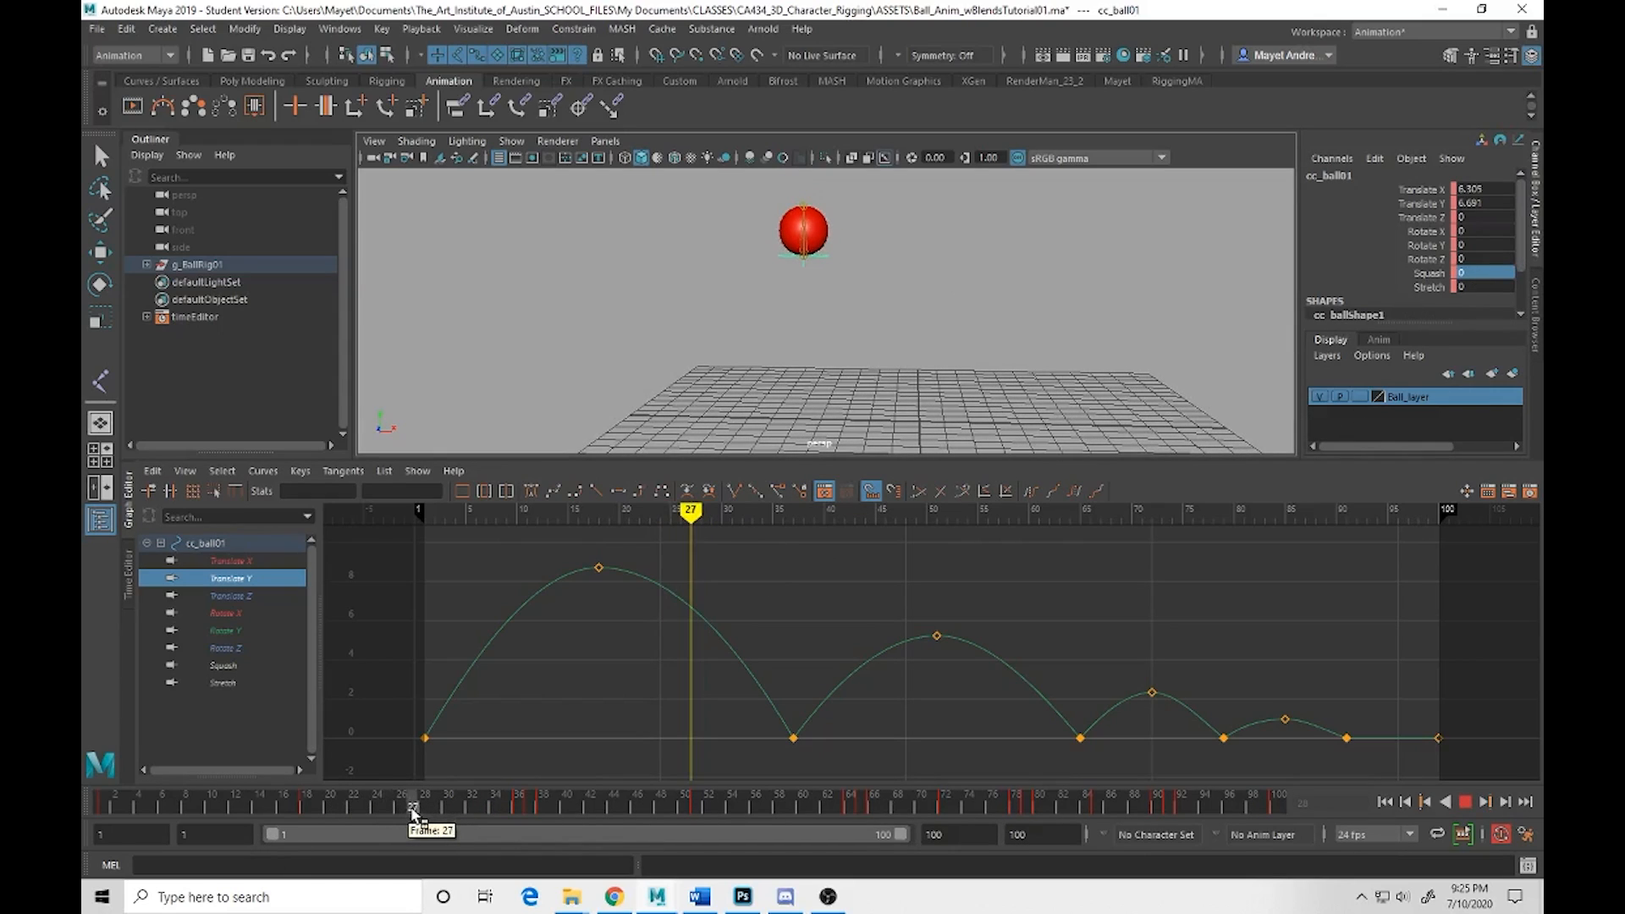
{"action": "left_click_drag", "start_coordinate": [415, 809], "coordinate": [308, 815]}
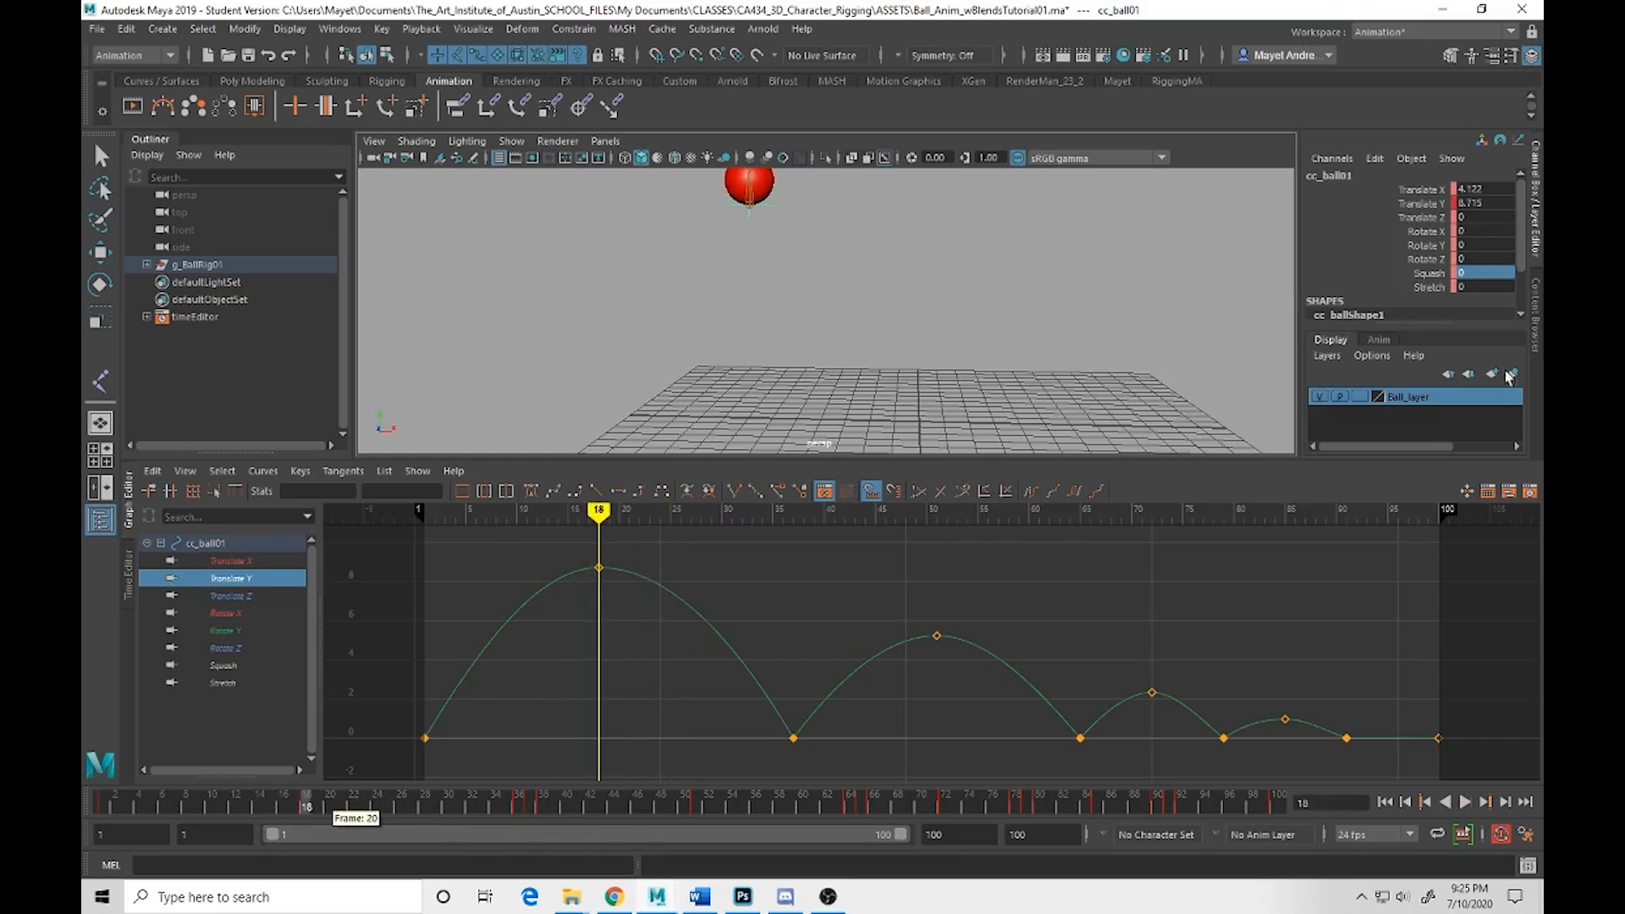
{"action": "left_click", "coordinate": [1427, 287]}
{"action": "right_click", "coordinate": [1427, 287]}
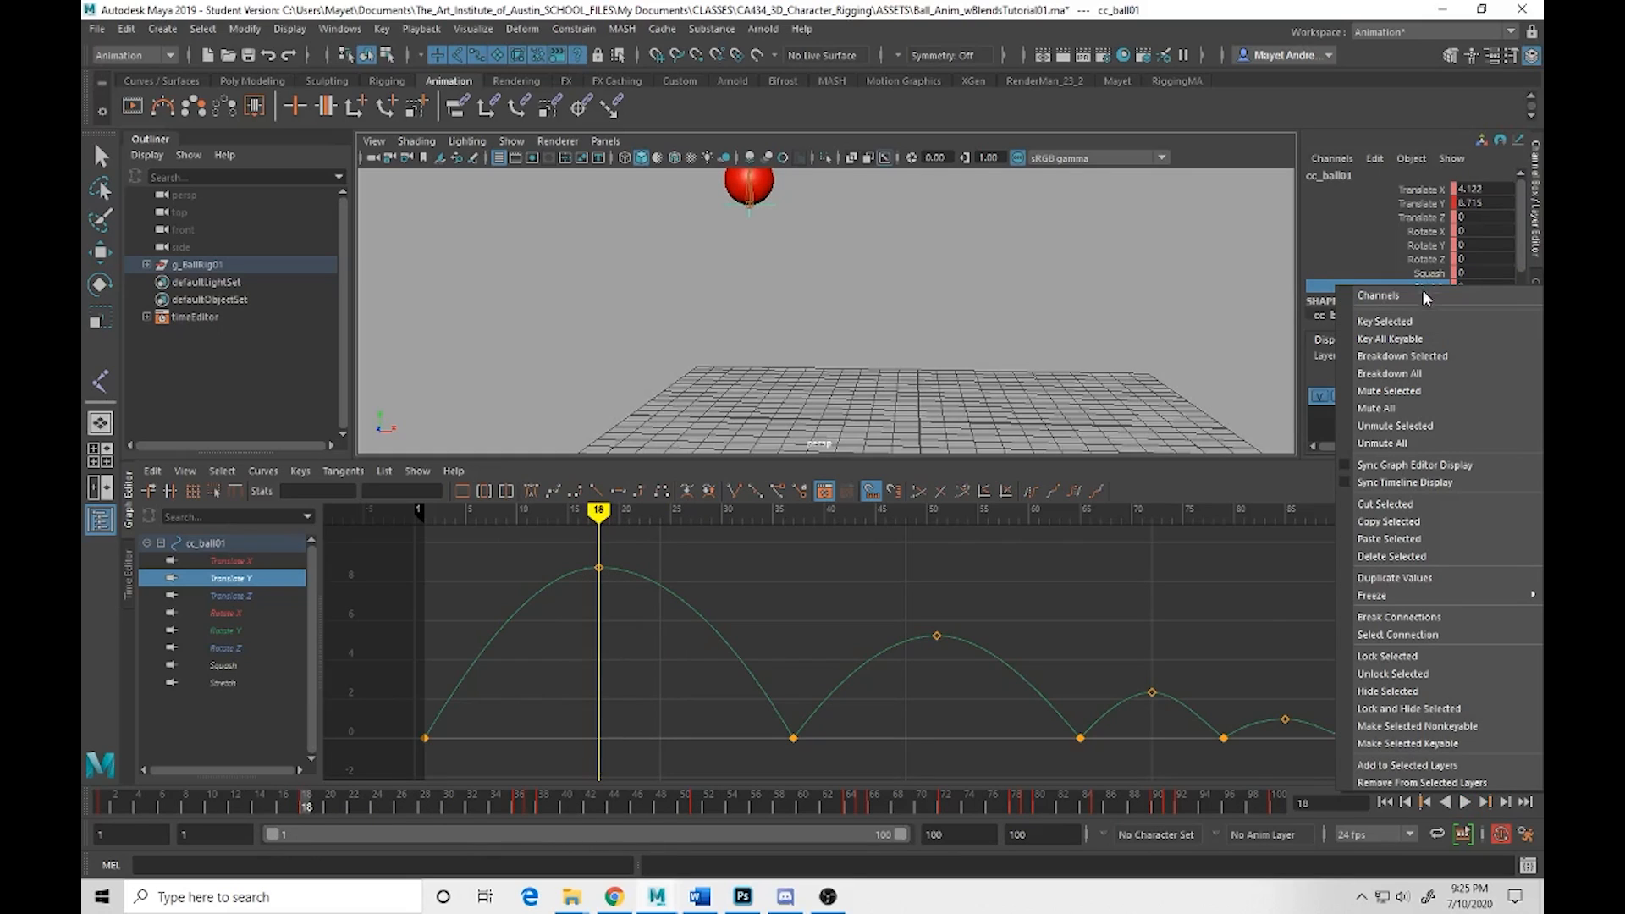
{"action": "left_click", "coordinate": [1372, 323]}
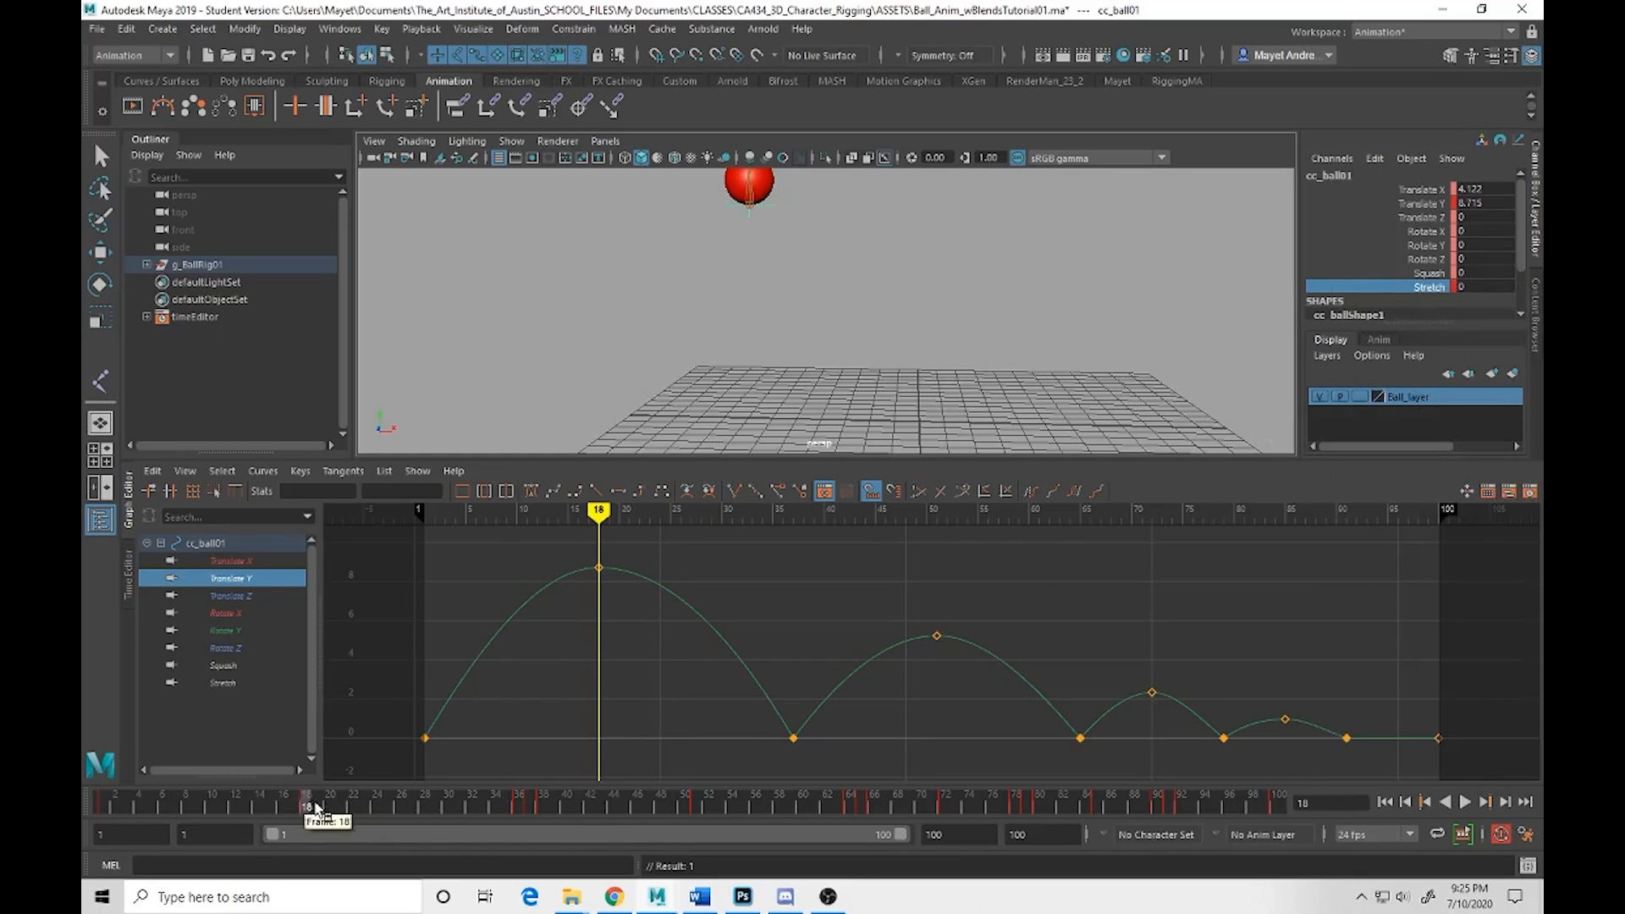
Set Stretch to 0.3 on frame 26, during the ball's fall from the first peak
{"action": "left_click_drag", "start_coordinate": [319, 814], "coordinate": [405, 820]}
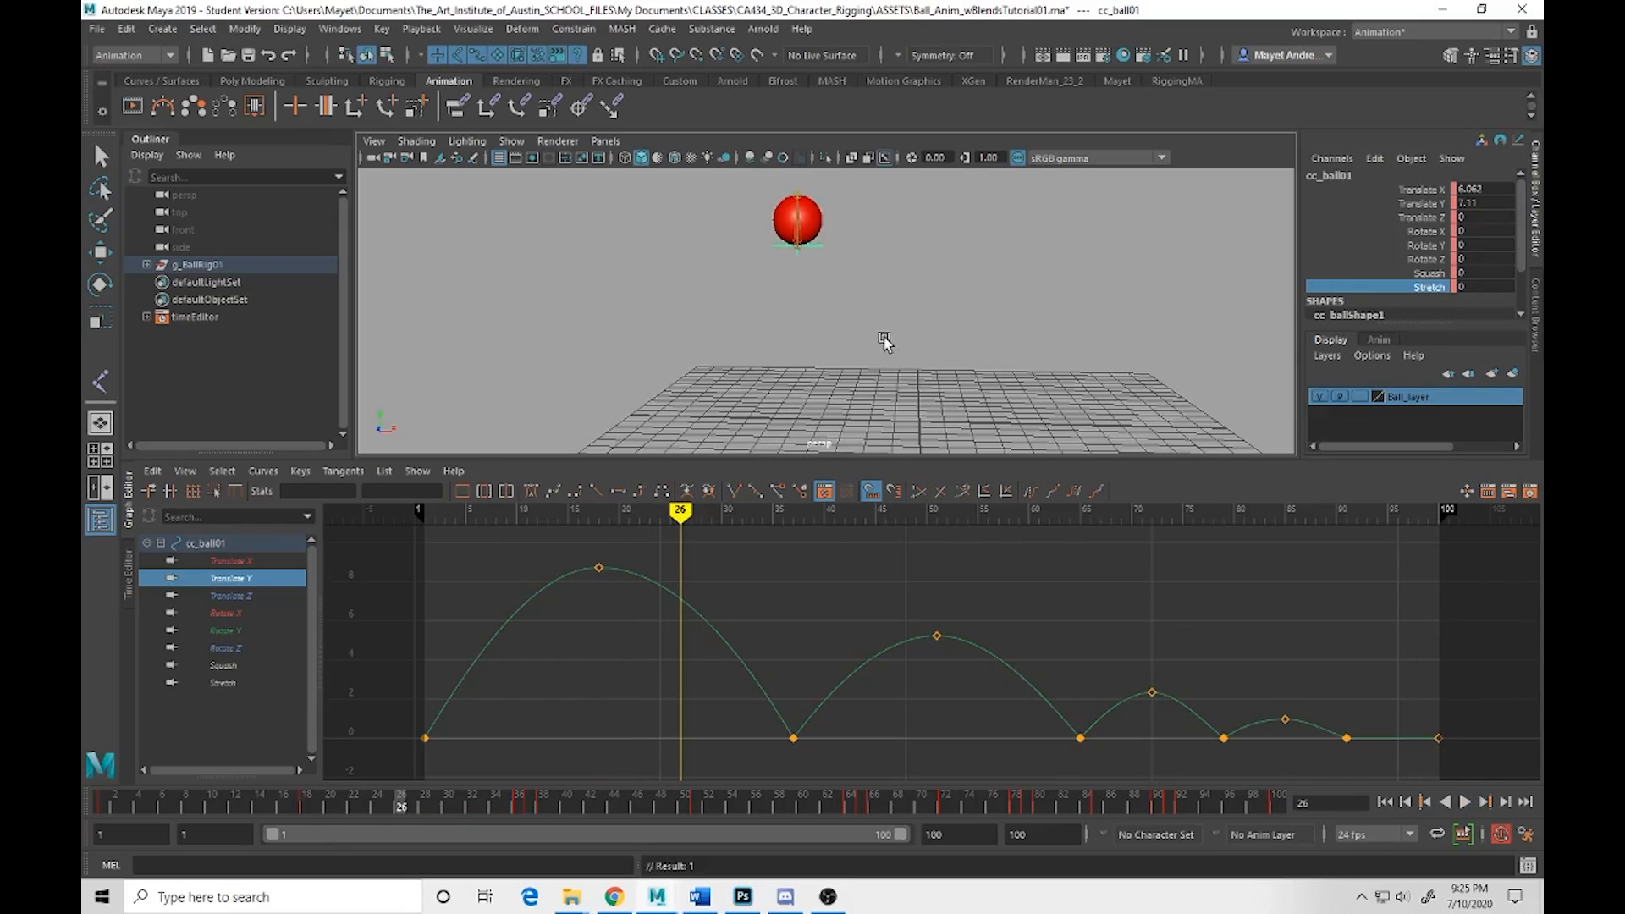
{"action": "left_click", "coordinate": [1484, 287]}
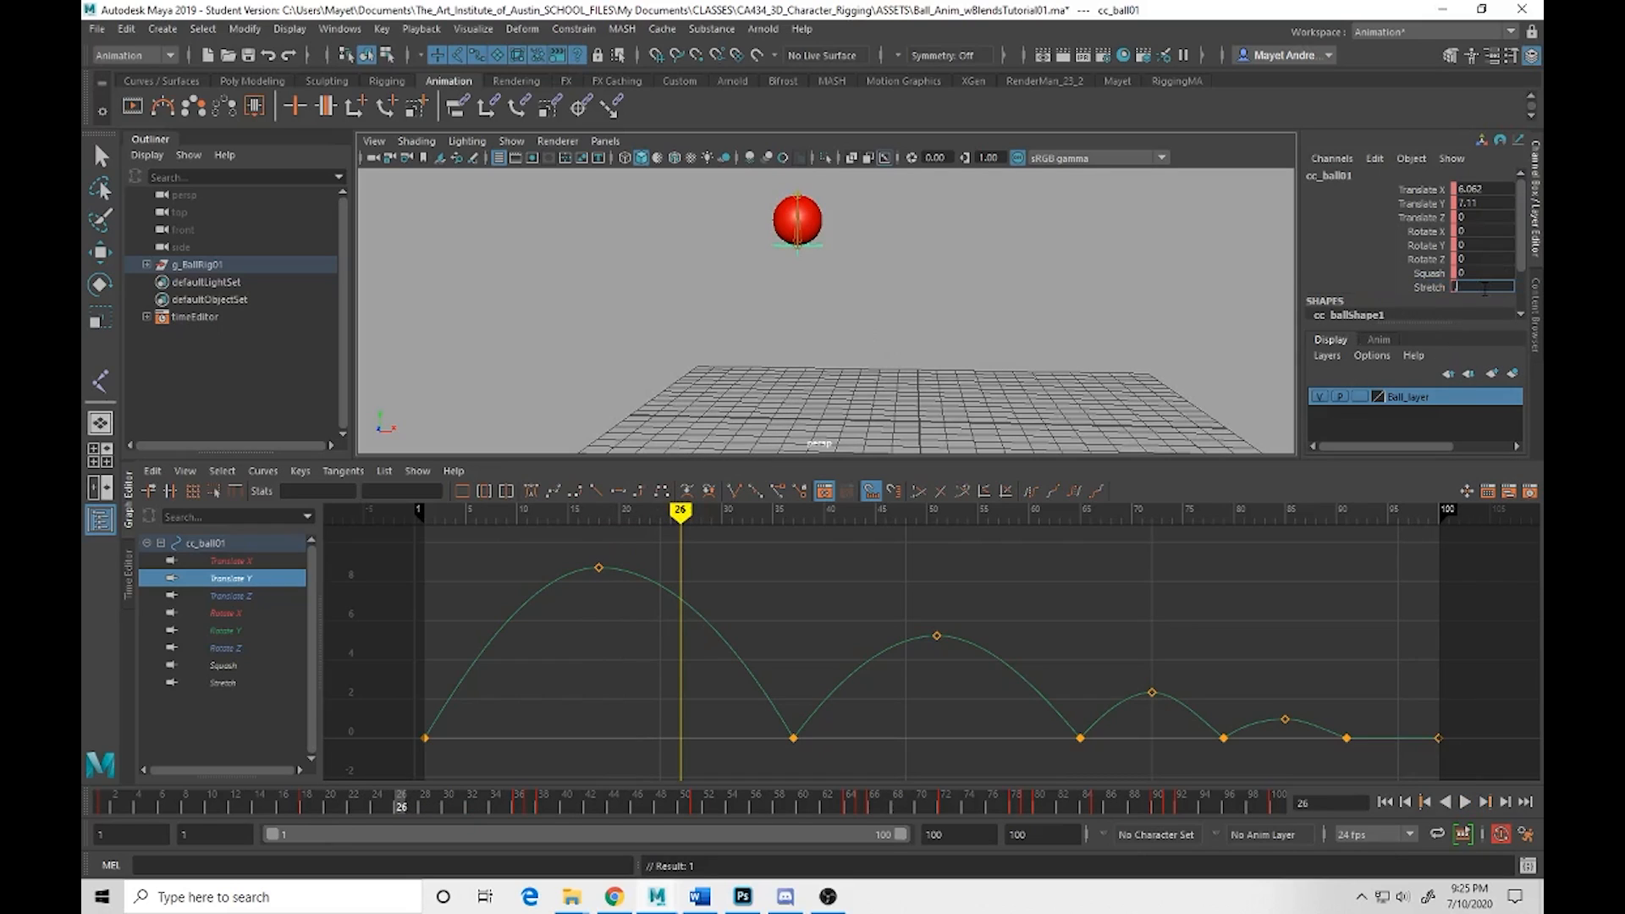
{"action": "type", "text": "0.5"}
{"action": "key", "text": "Return"}
{"action": "right_click_drag", "start_coordinate": [1141, 366], "coordinate": [1073, 314], "text": "alt"}
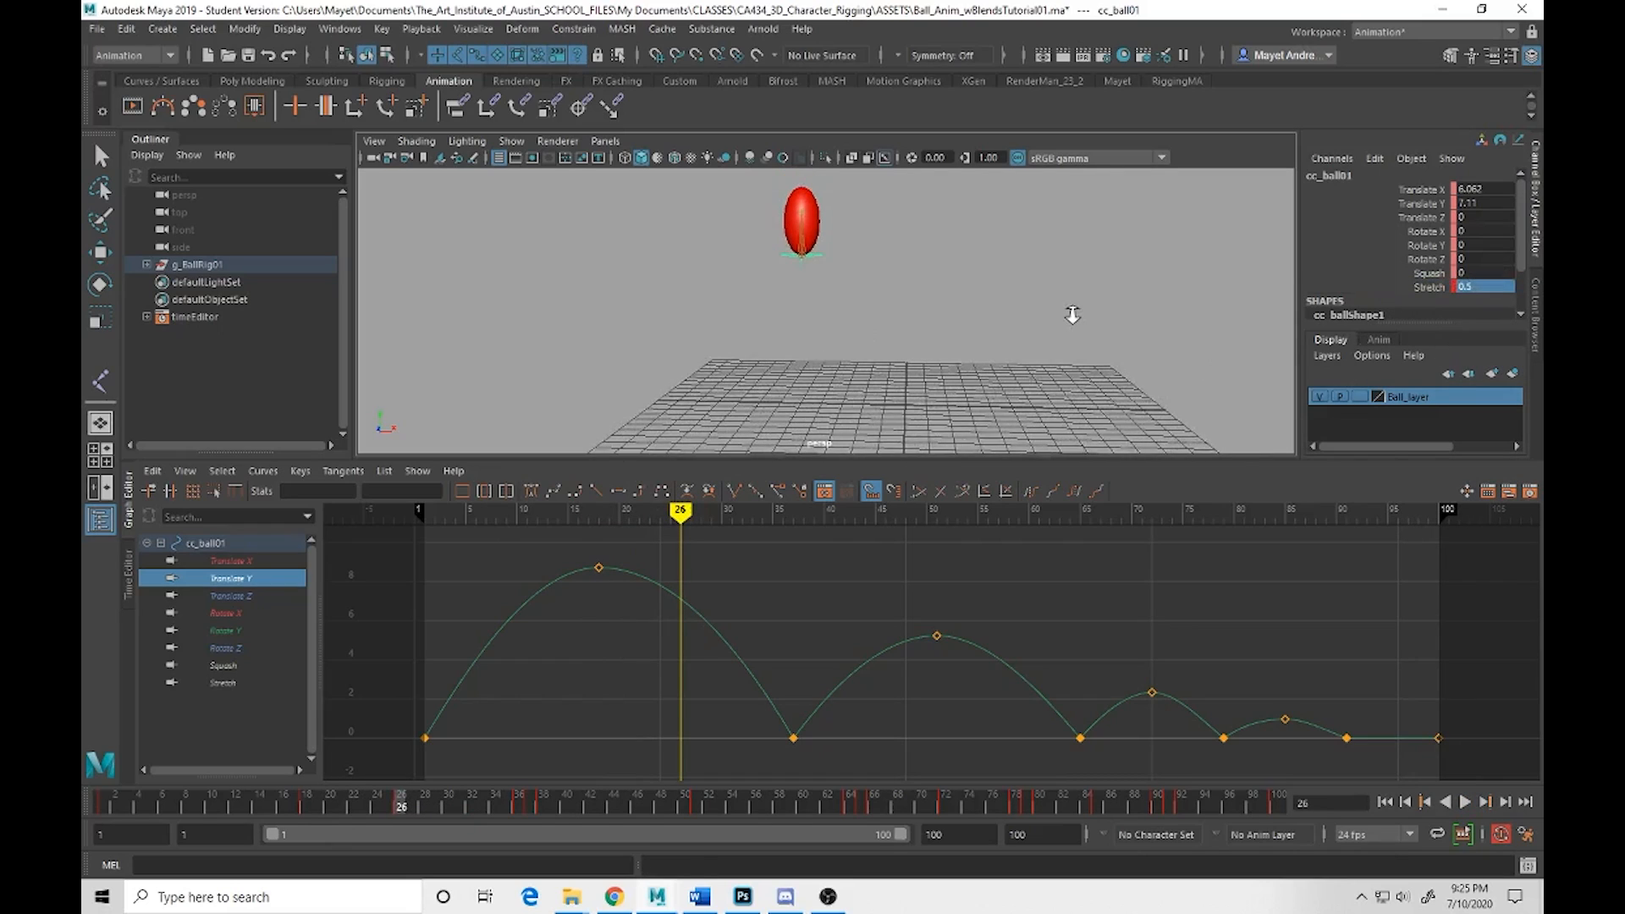
{"action": "left_click", "coordinate": [1482, 287]}
{"action": "type", "text": ".3"}
{"action": "key", "text": "Return"}
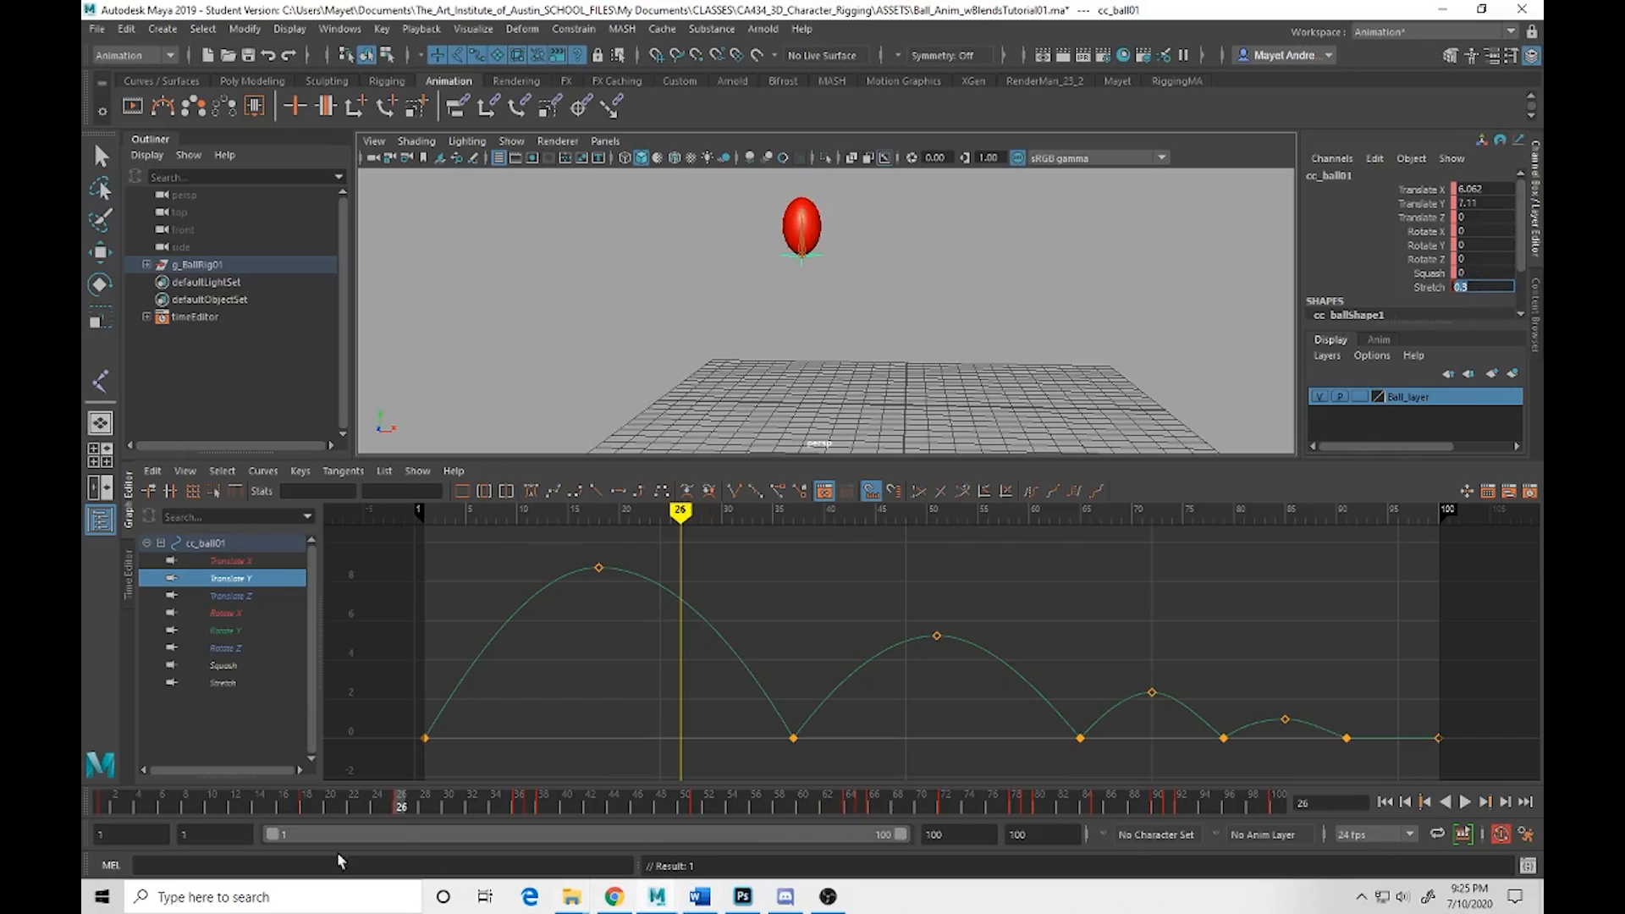
Reset Stretch to 0 on frame 36, one frame before the first landing
{"action": "left_click", "coordinate": [460, 811]}
{"action": "left_click_drag", "start_coordinate": [462, 814], "coordinate": [507, 815]}
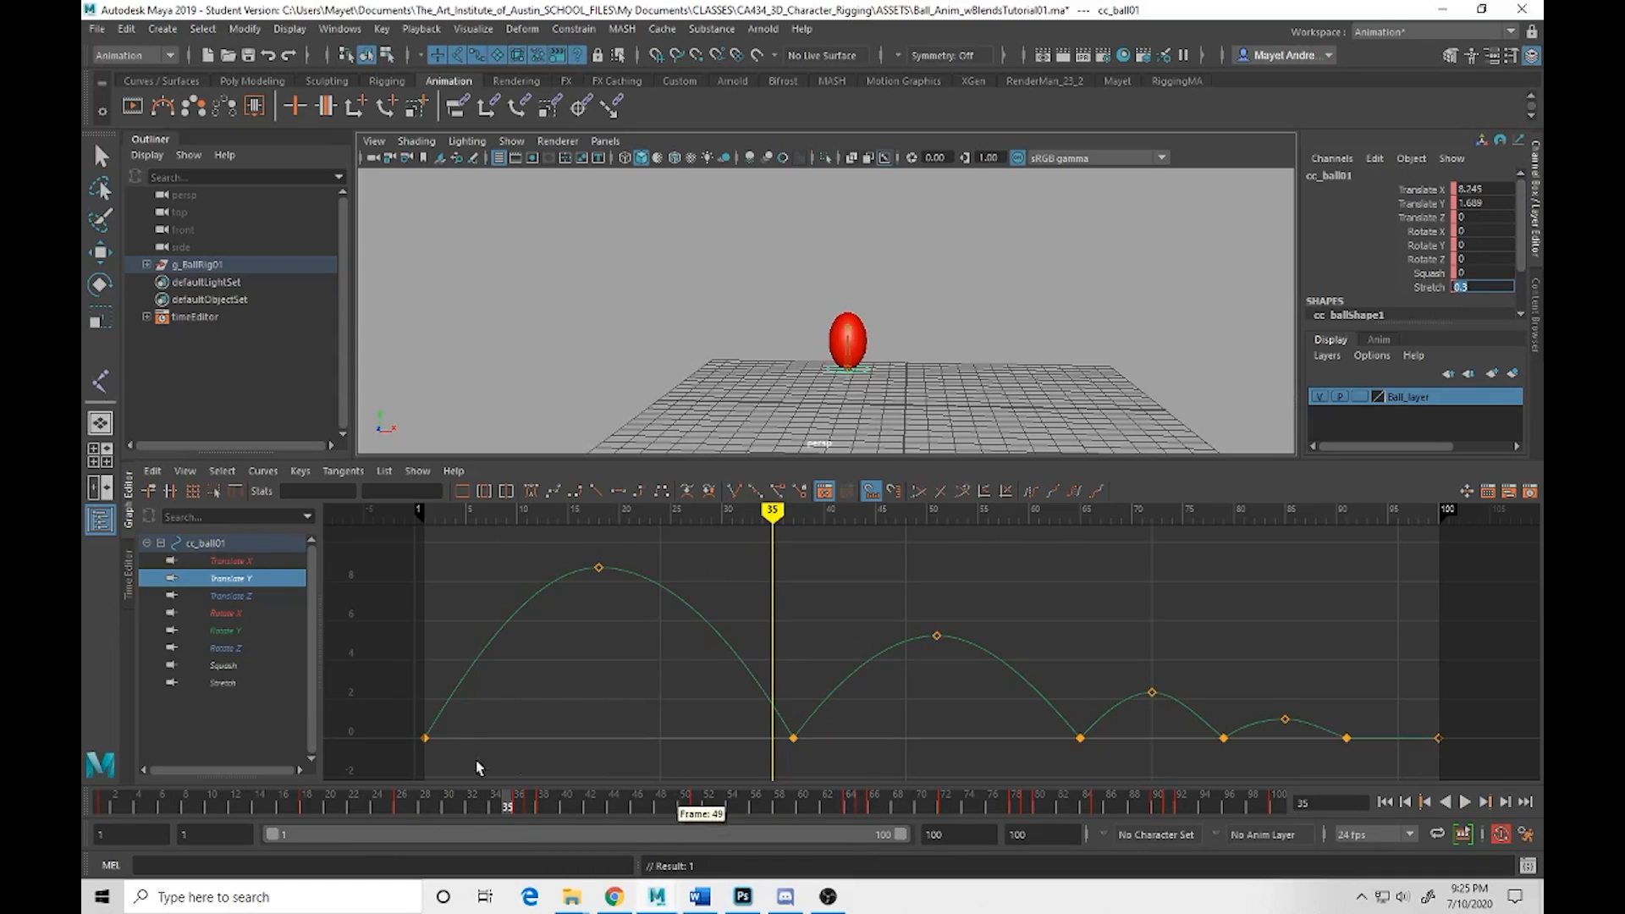
{"action": "left_click", "coordinate": [516, 810]}
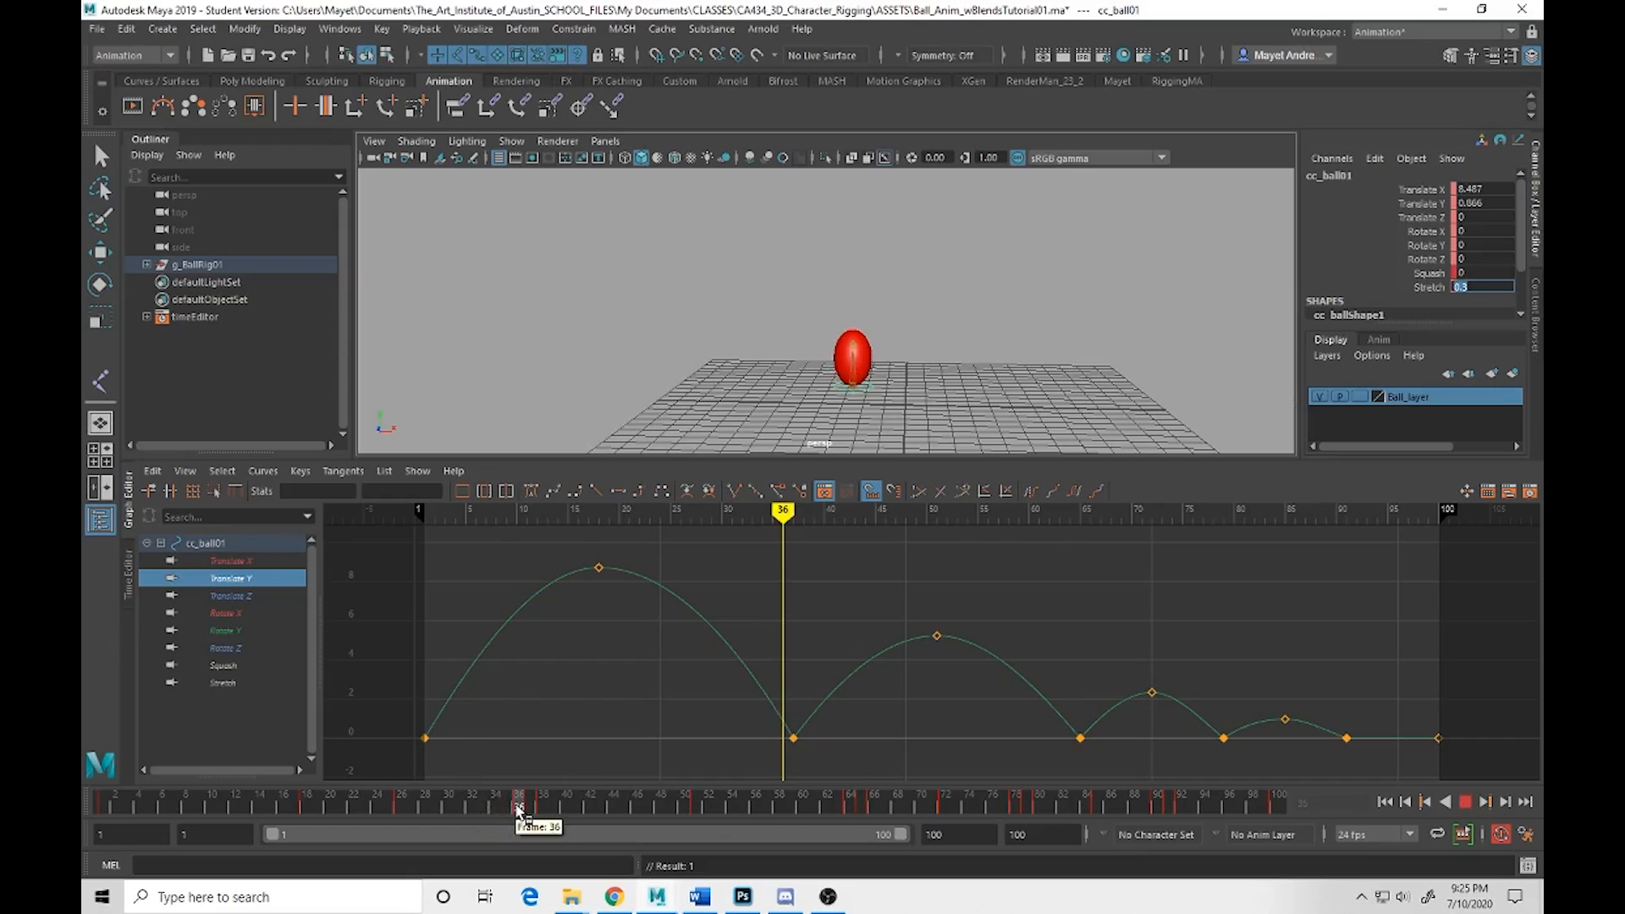
{"action": "key", "text": "Return"}
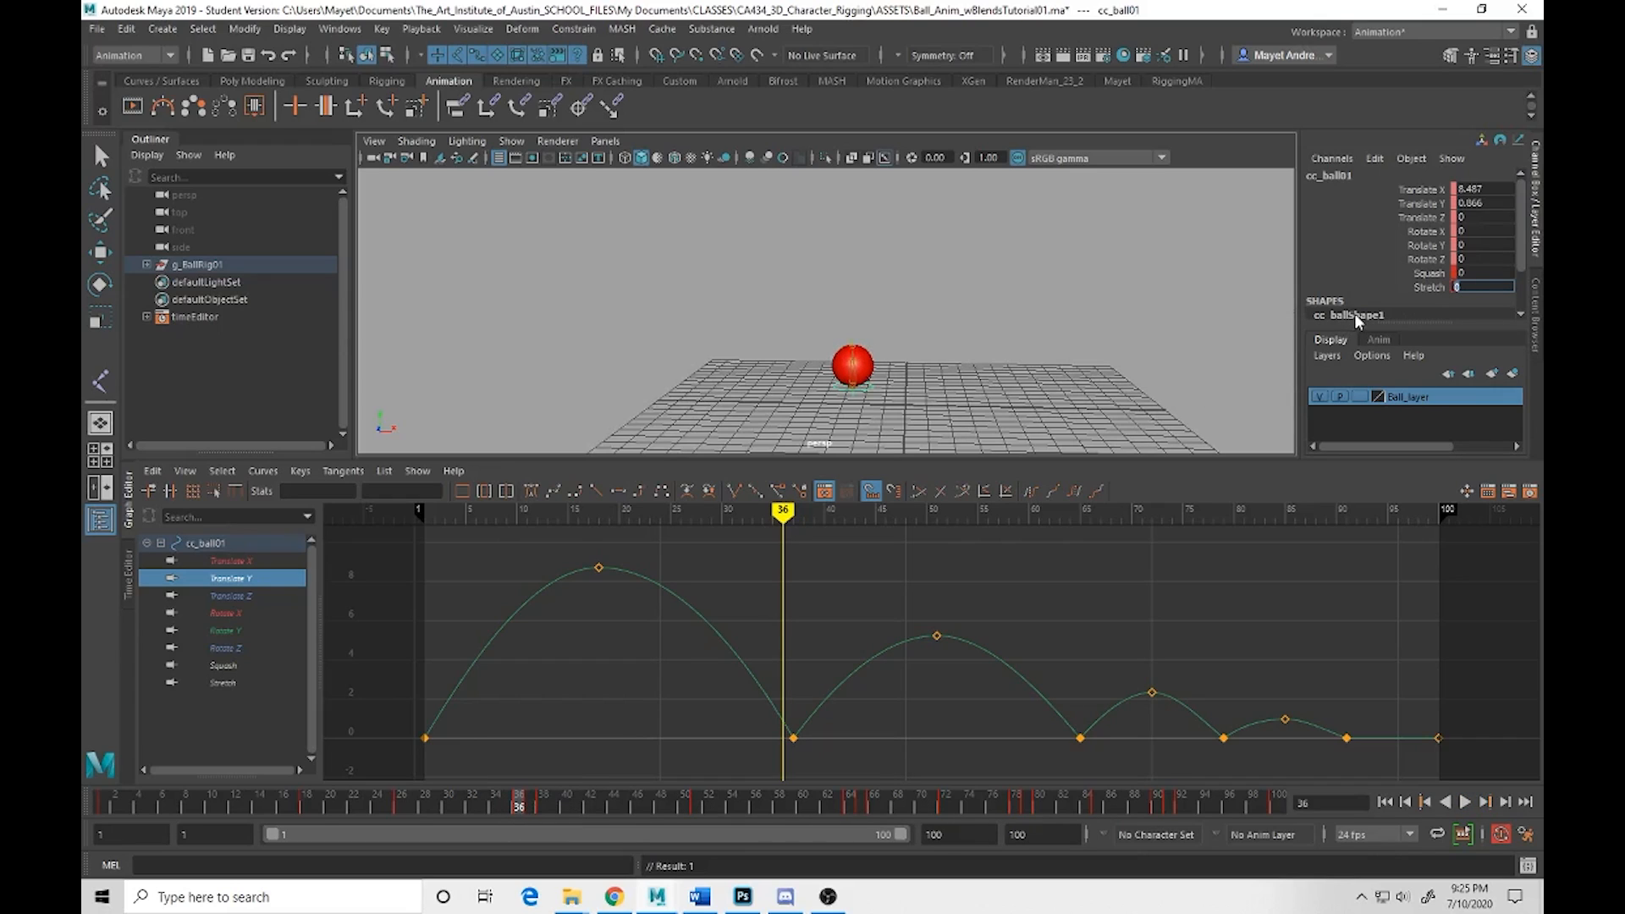
Key the Translate Z channel on frame 18, at the peak of the first bounce
{"action": "left_click_drag", "start_coordinate": [519, 805], "coordinate": [308, 816]}
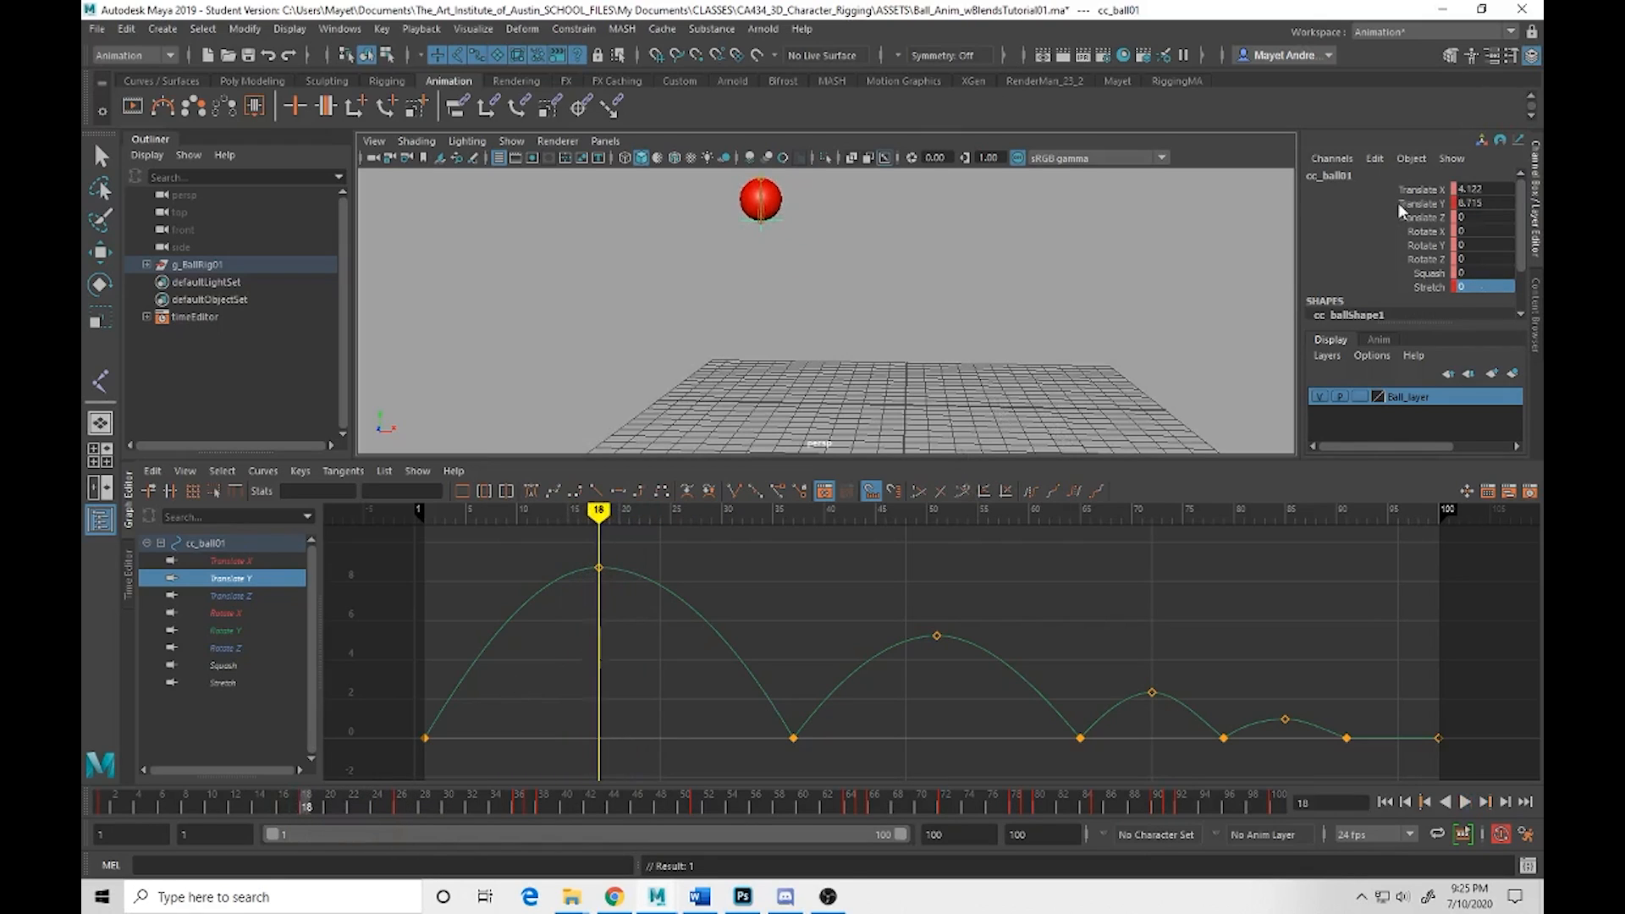
{"action": "key", "text": "e"}
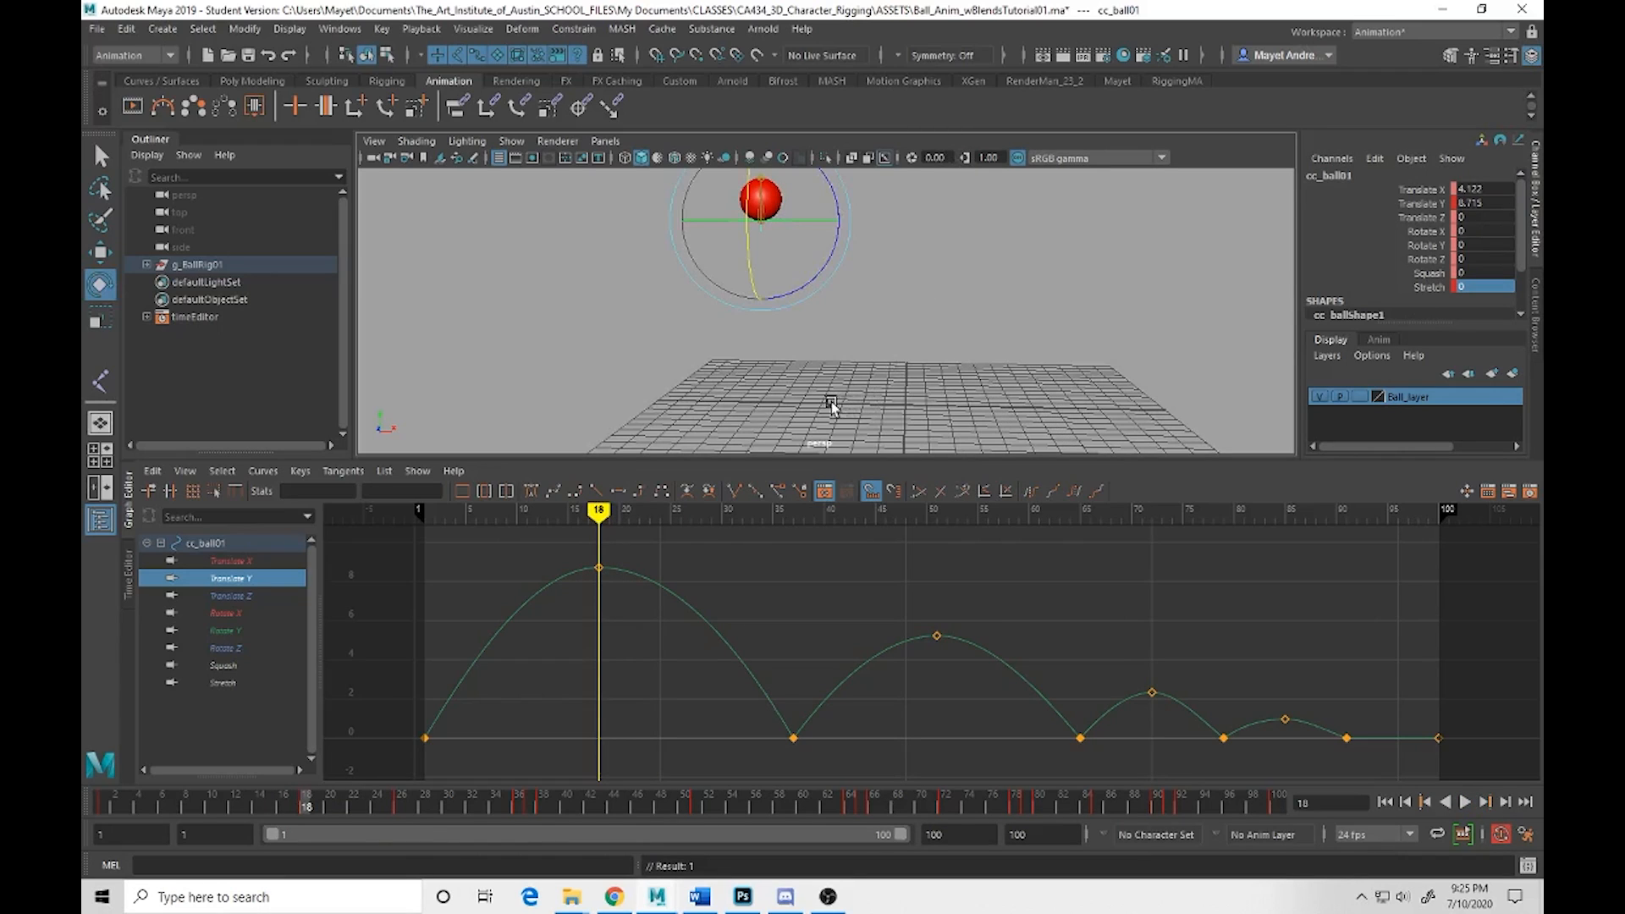
{"action": "left_click_drag", "start_coordinate": [881, 246], "coordinate": [892, 279], "text": "alt"}
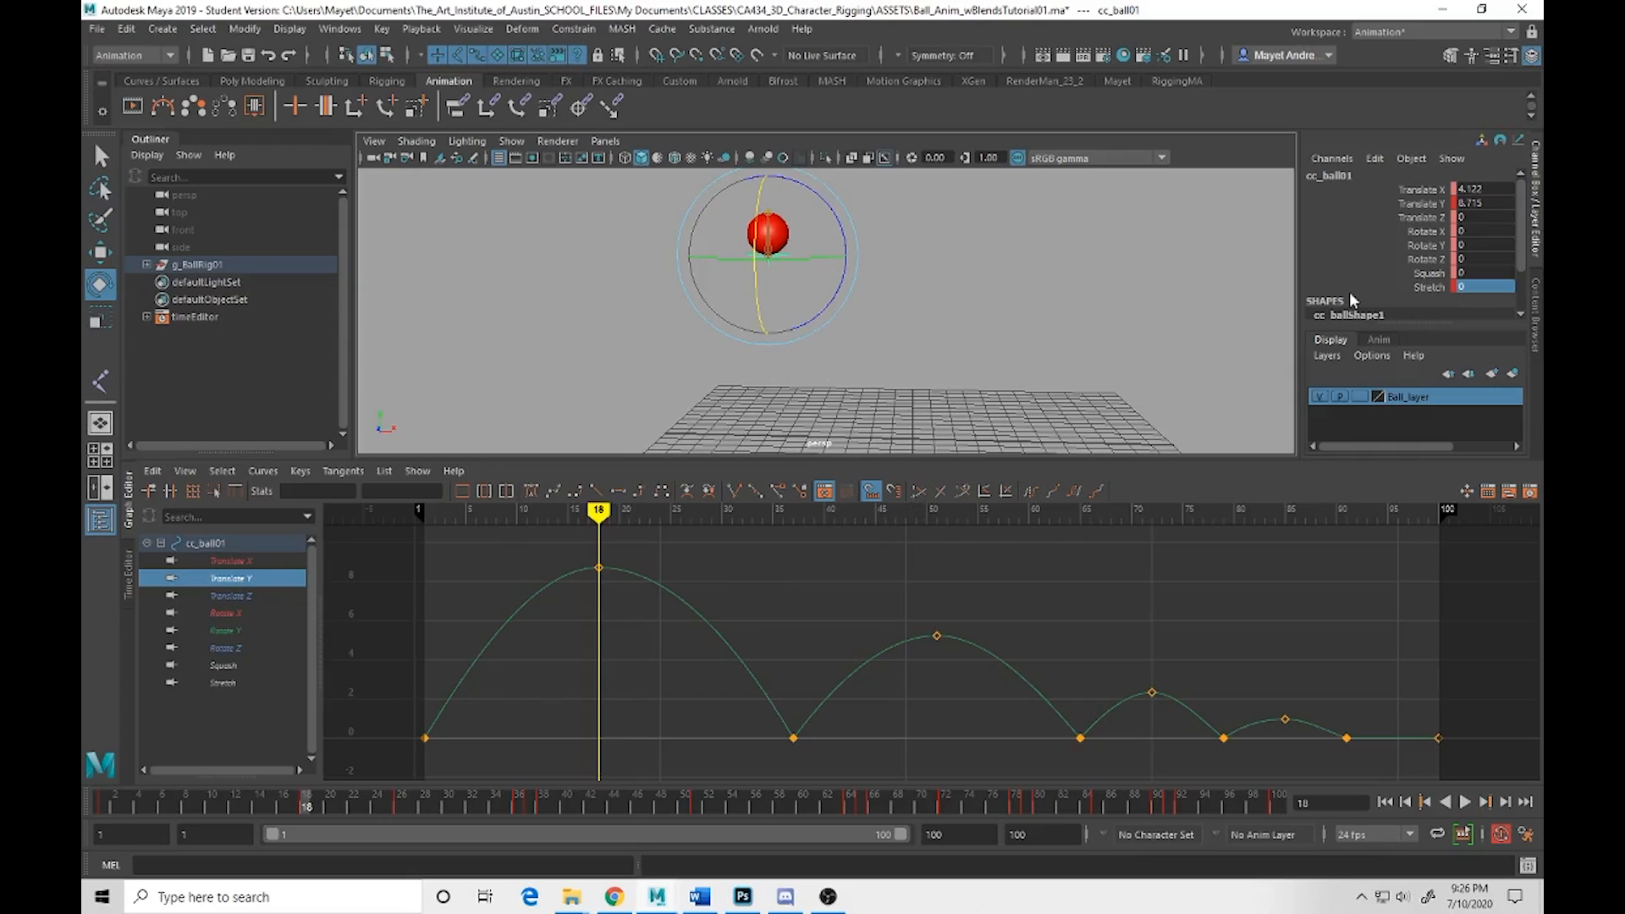
{"action": "left_click", "coordinate": [1437, 219]}
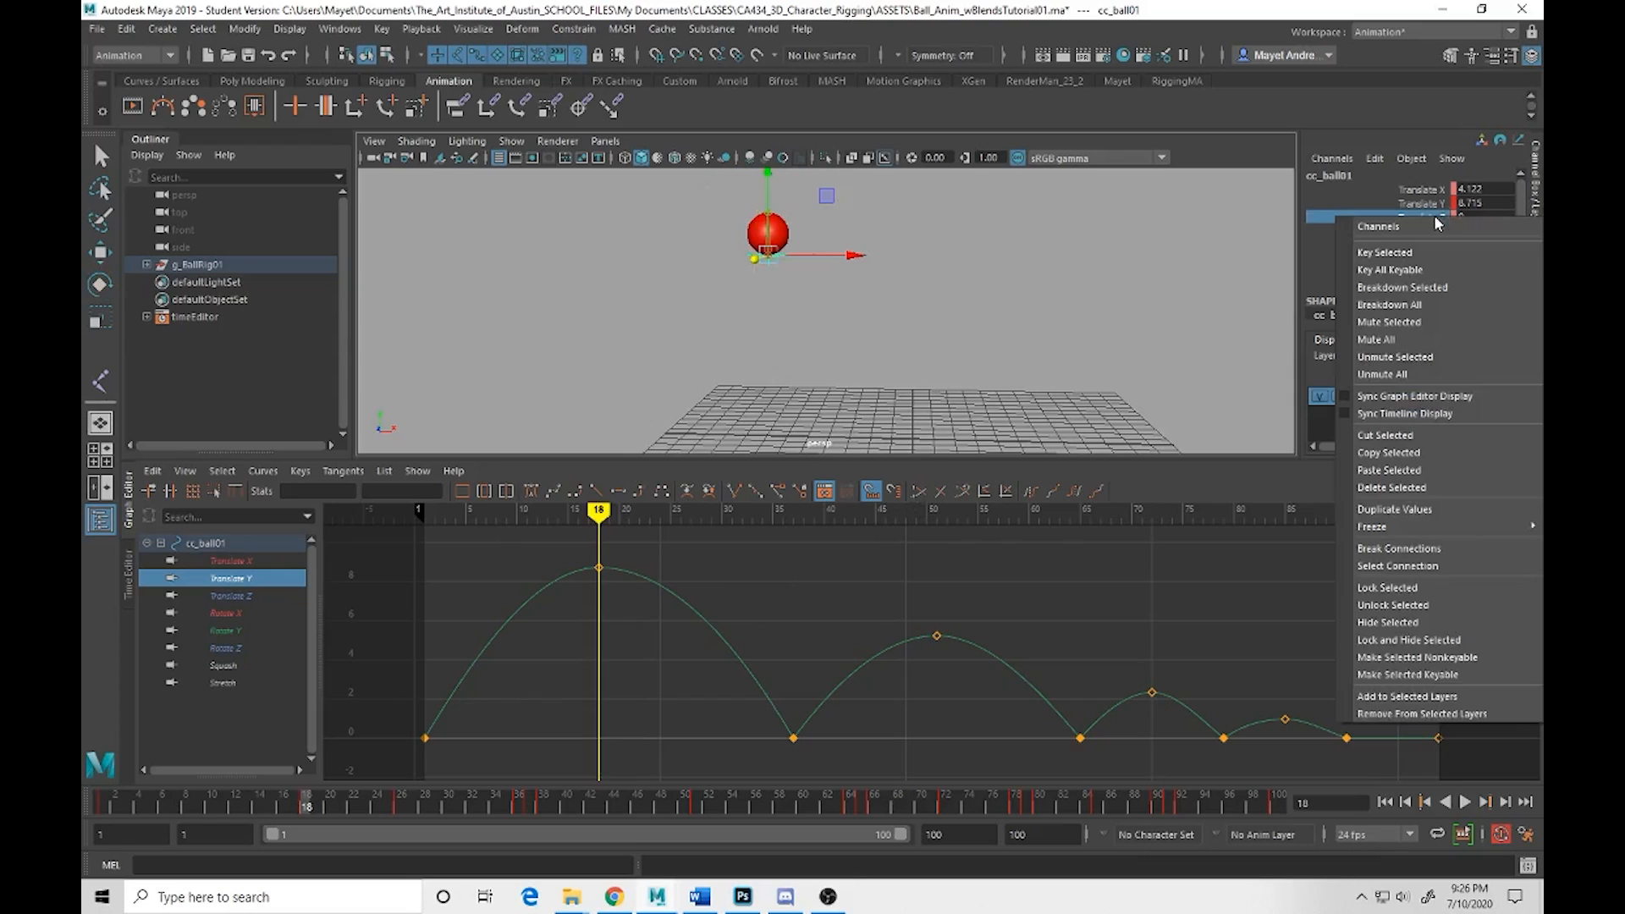
{"action": "right_click", "coordinate": [1436, 218]}
{"action": "left_click", "coordinate": [1422, 252]}
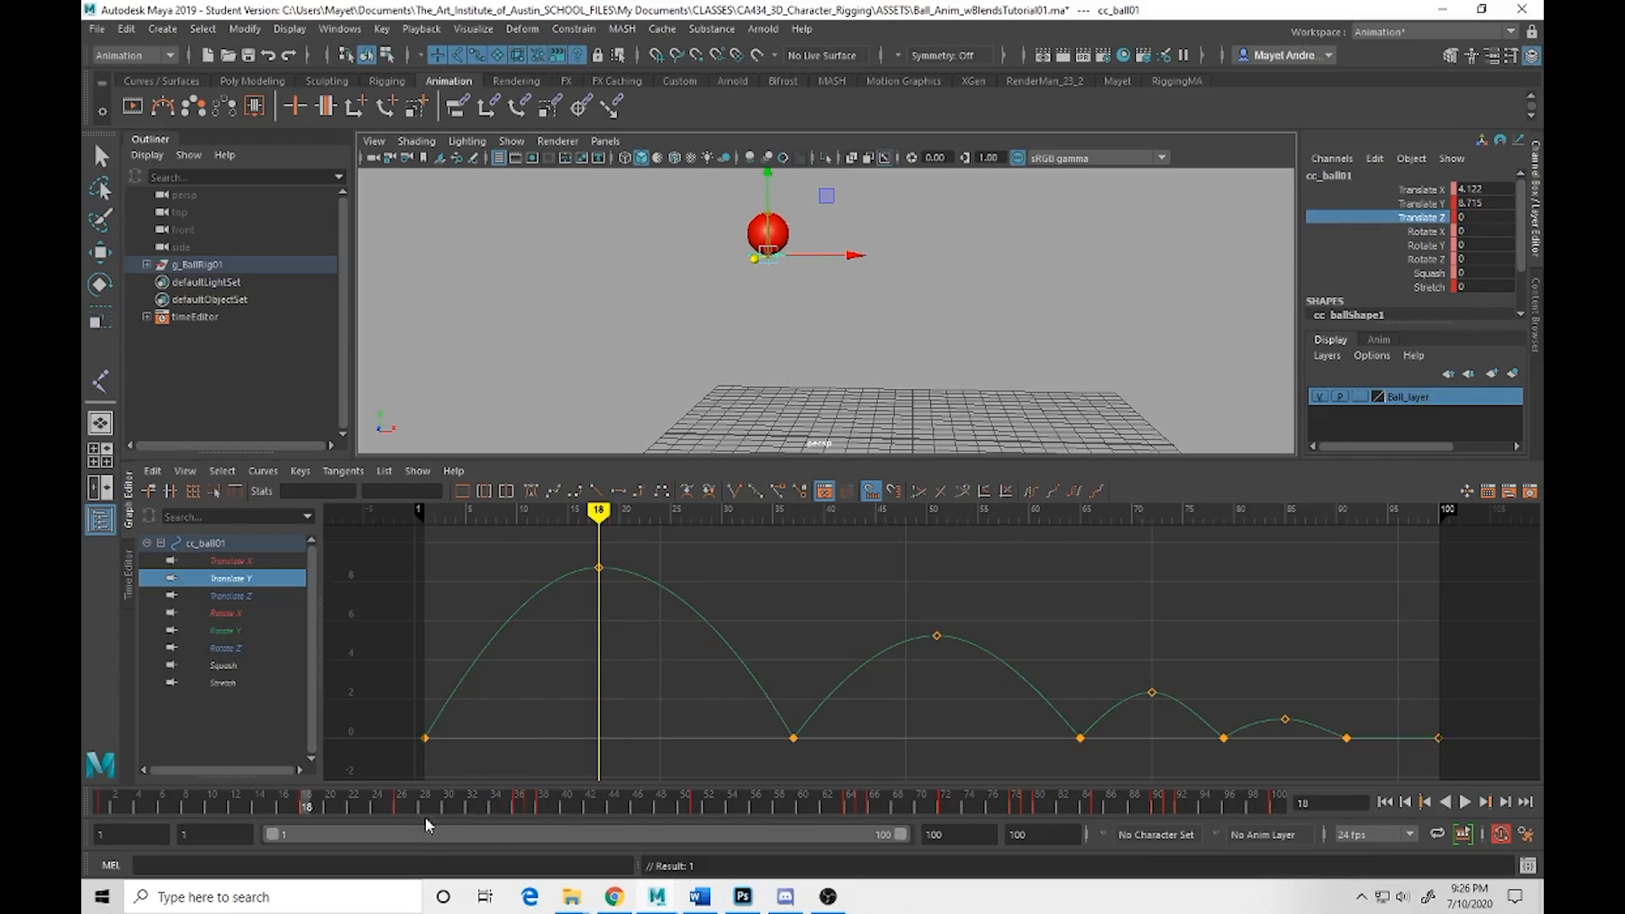
Rotate the stretched ball on frame 26 to a Rotate Z of about 29.7 degrees, tilting it along its falling arc
{"action": "left_click", "coordinate": [401, 803]}
{"action": "key", "text": "e"}
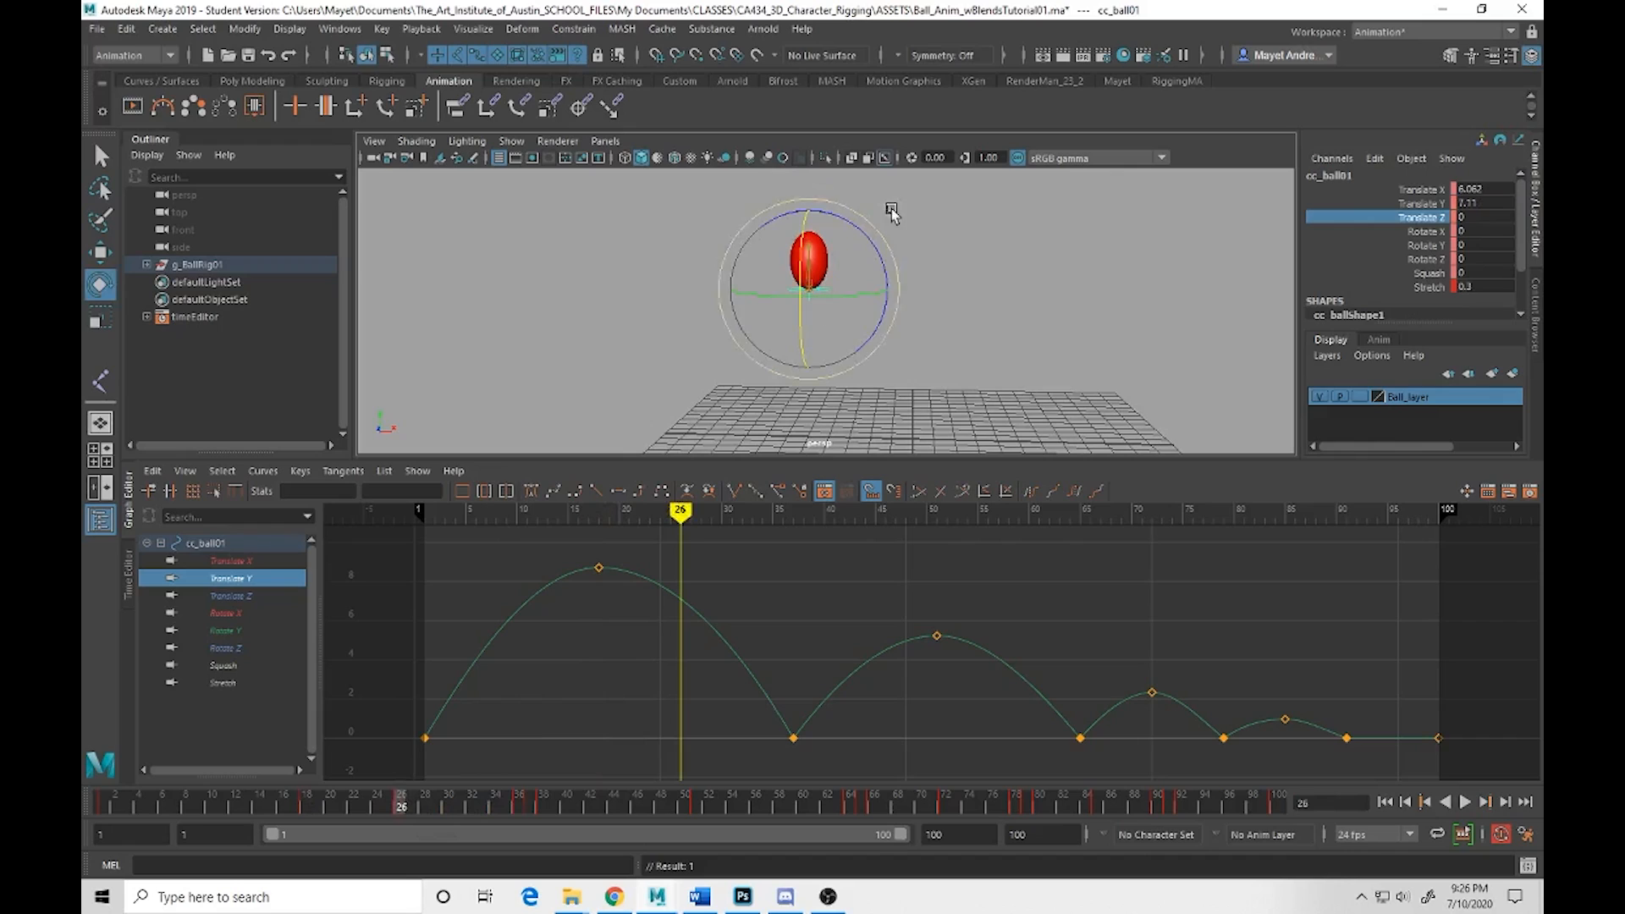
{"action": "left_click_drag", "start_coordinate": [878, 227], "coordinate": [731, 440]}
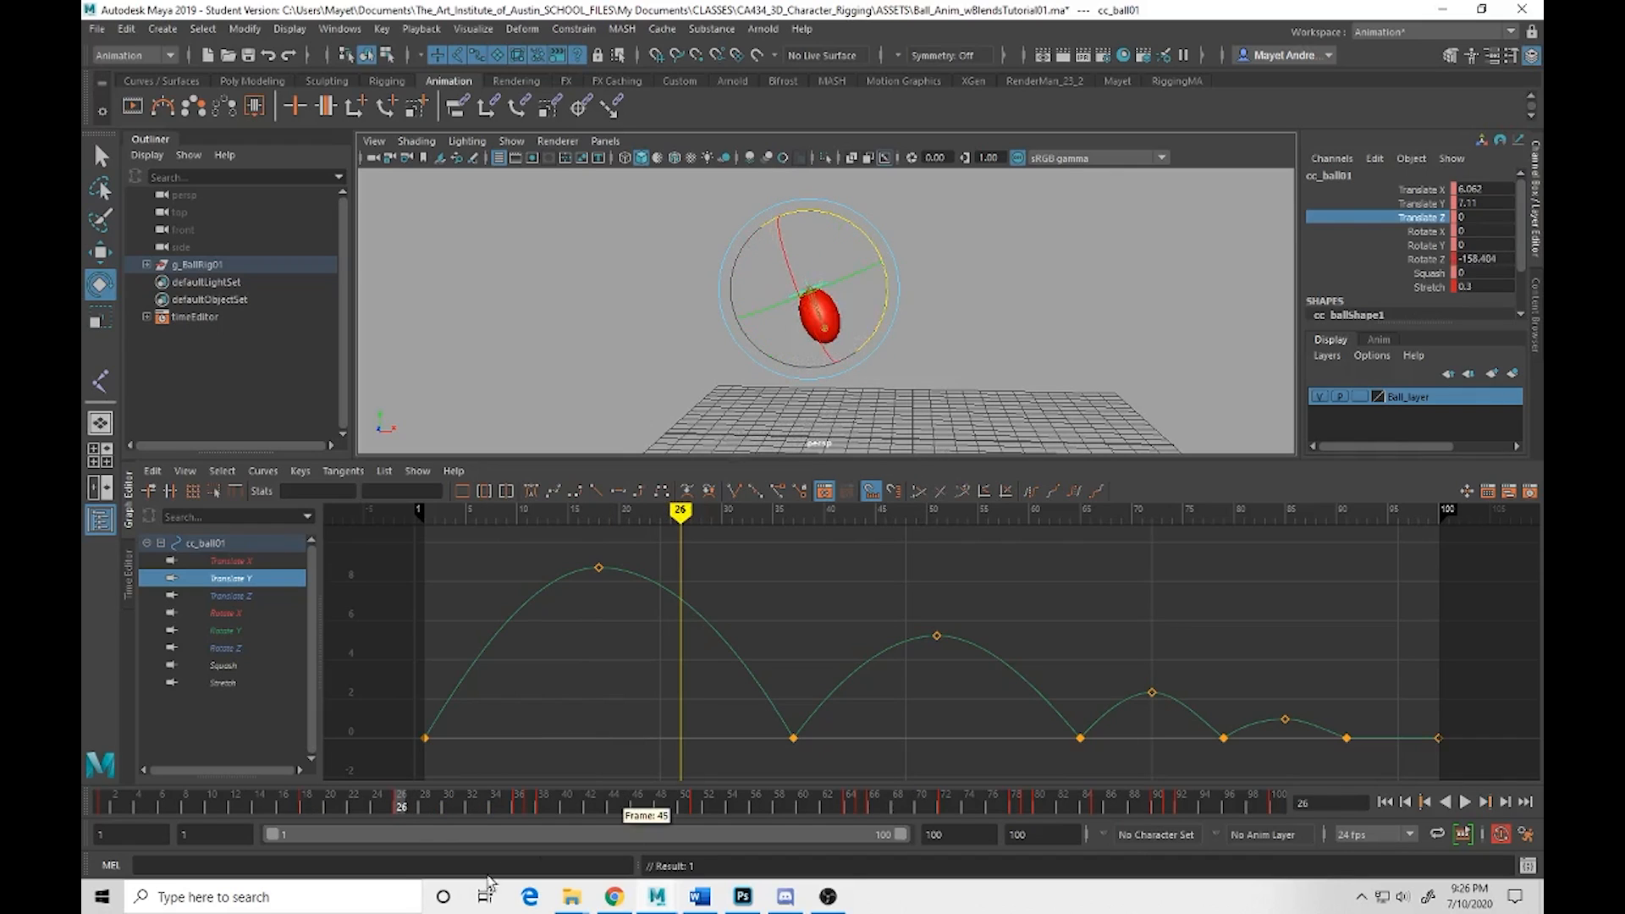
{"action": "left_click", "coordinate": [414, 806]}
{"action": "left_click_drag", "start_coordinate": [414, 805], "coordinate": [505, 808]}
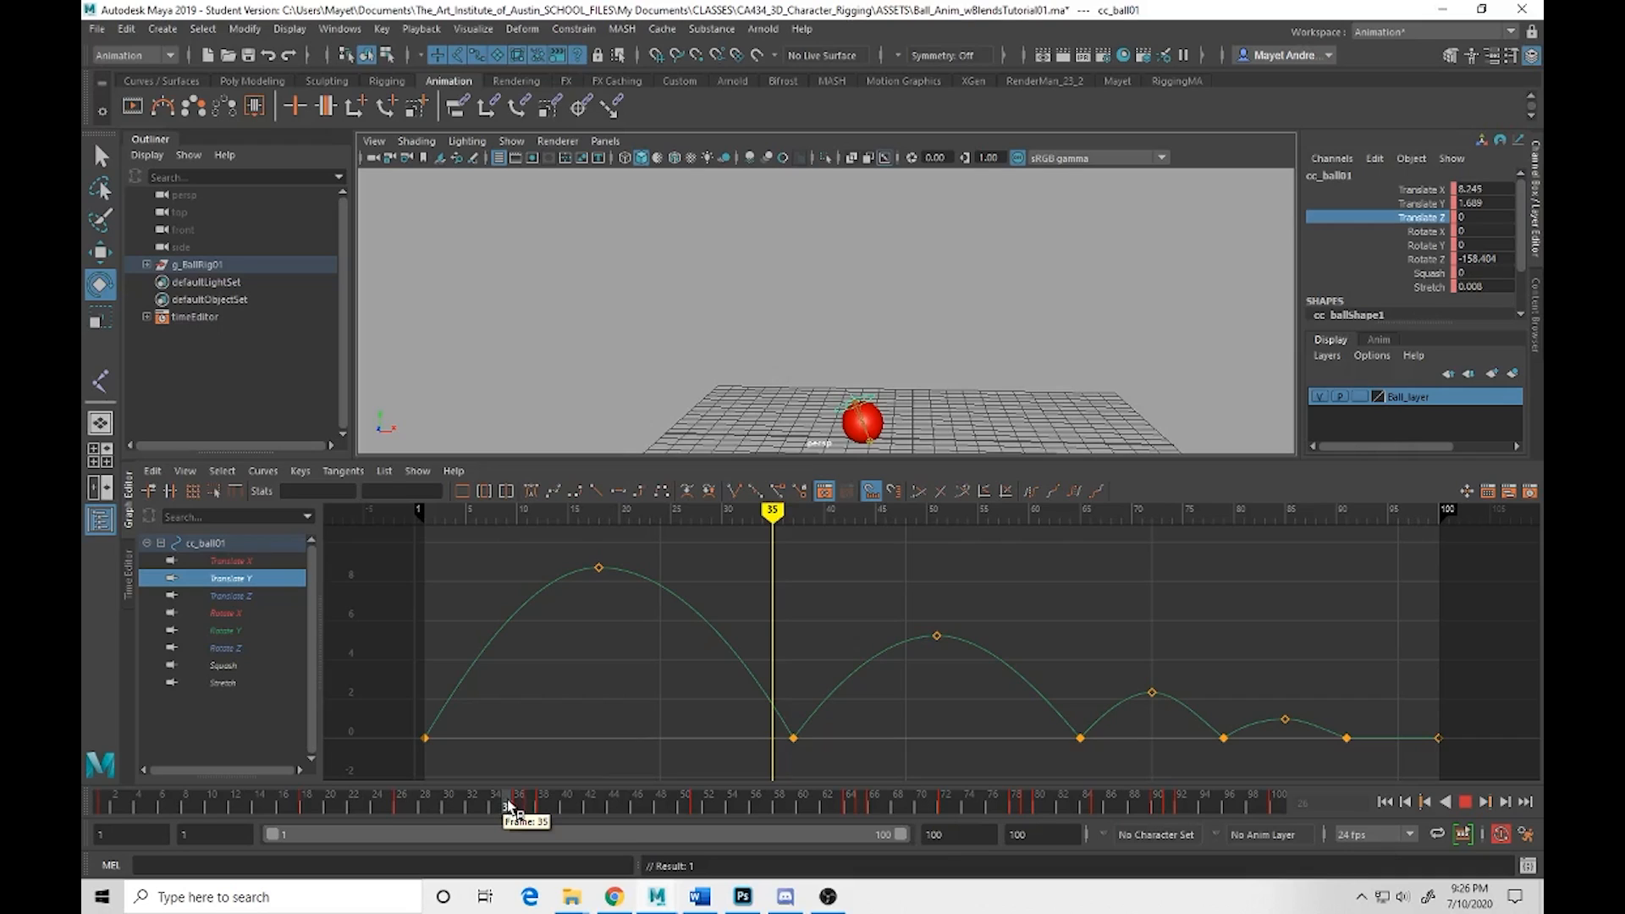
{"action": "left_click_drag", "start_coordinate": [508, 809], "coordinate": [401, 813]}
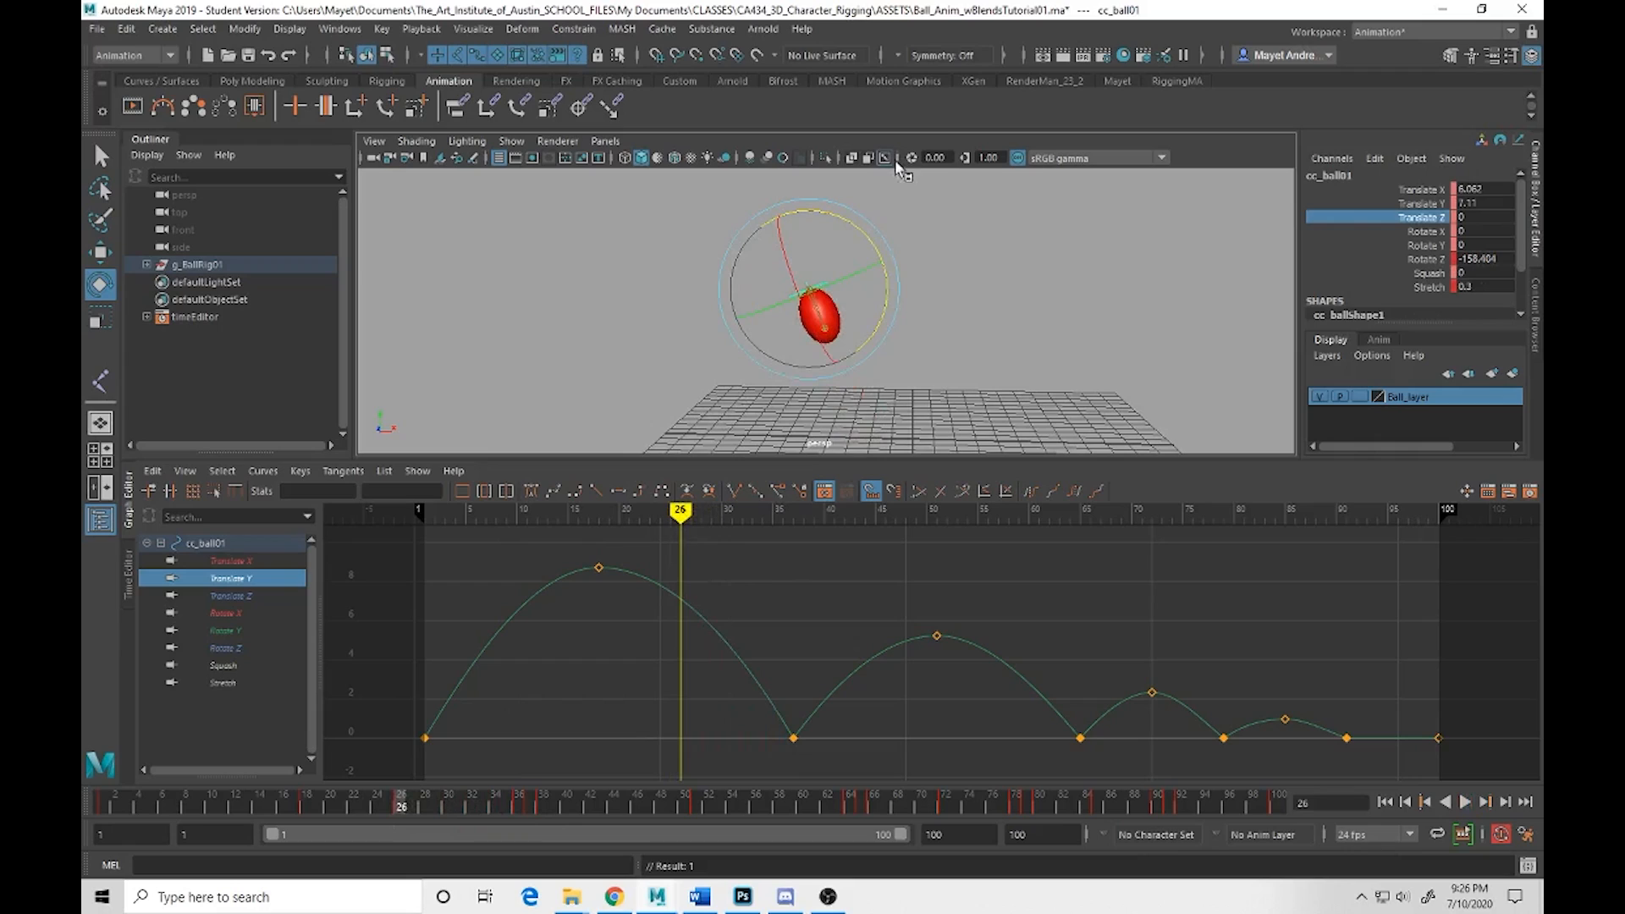
{"action": "left_click_drag", "start_coordinate": [851, 216], "coordinate": [702, 494]}
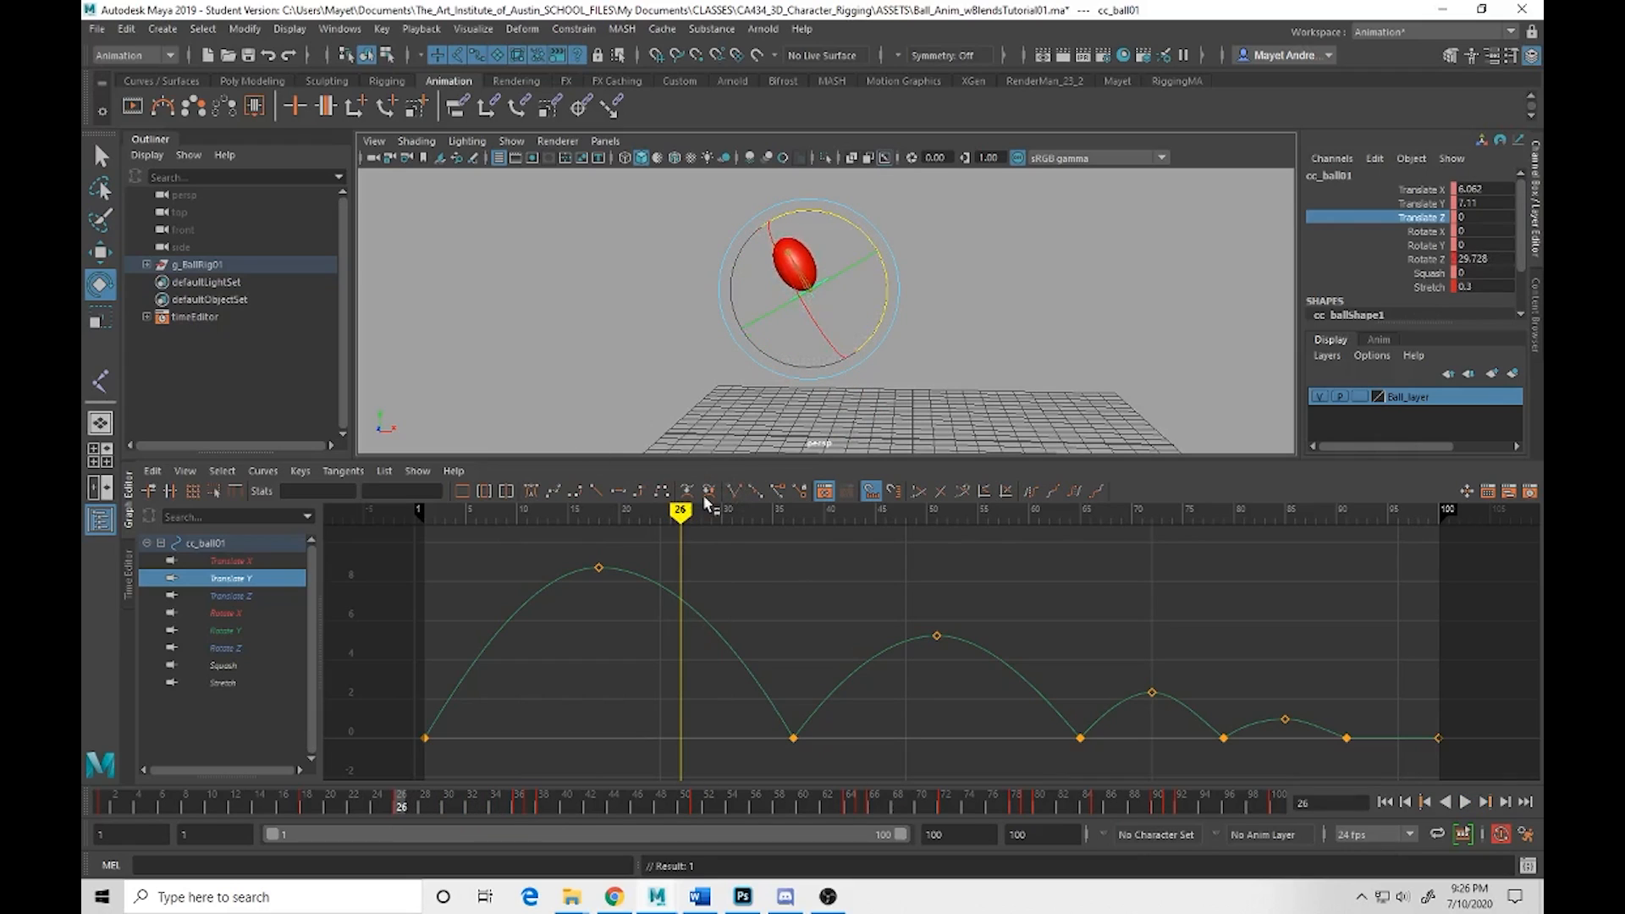
Set Rotate Z to 0 on frame 37, where the ball lands squashed for the first time
{"action": "left_click_drag", "start_coordinate": [405, 808], "coordinate": [530, 809]}
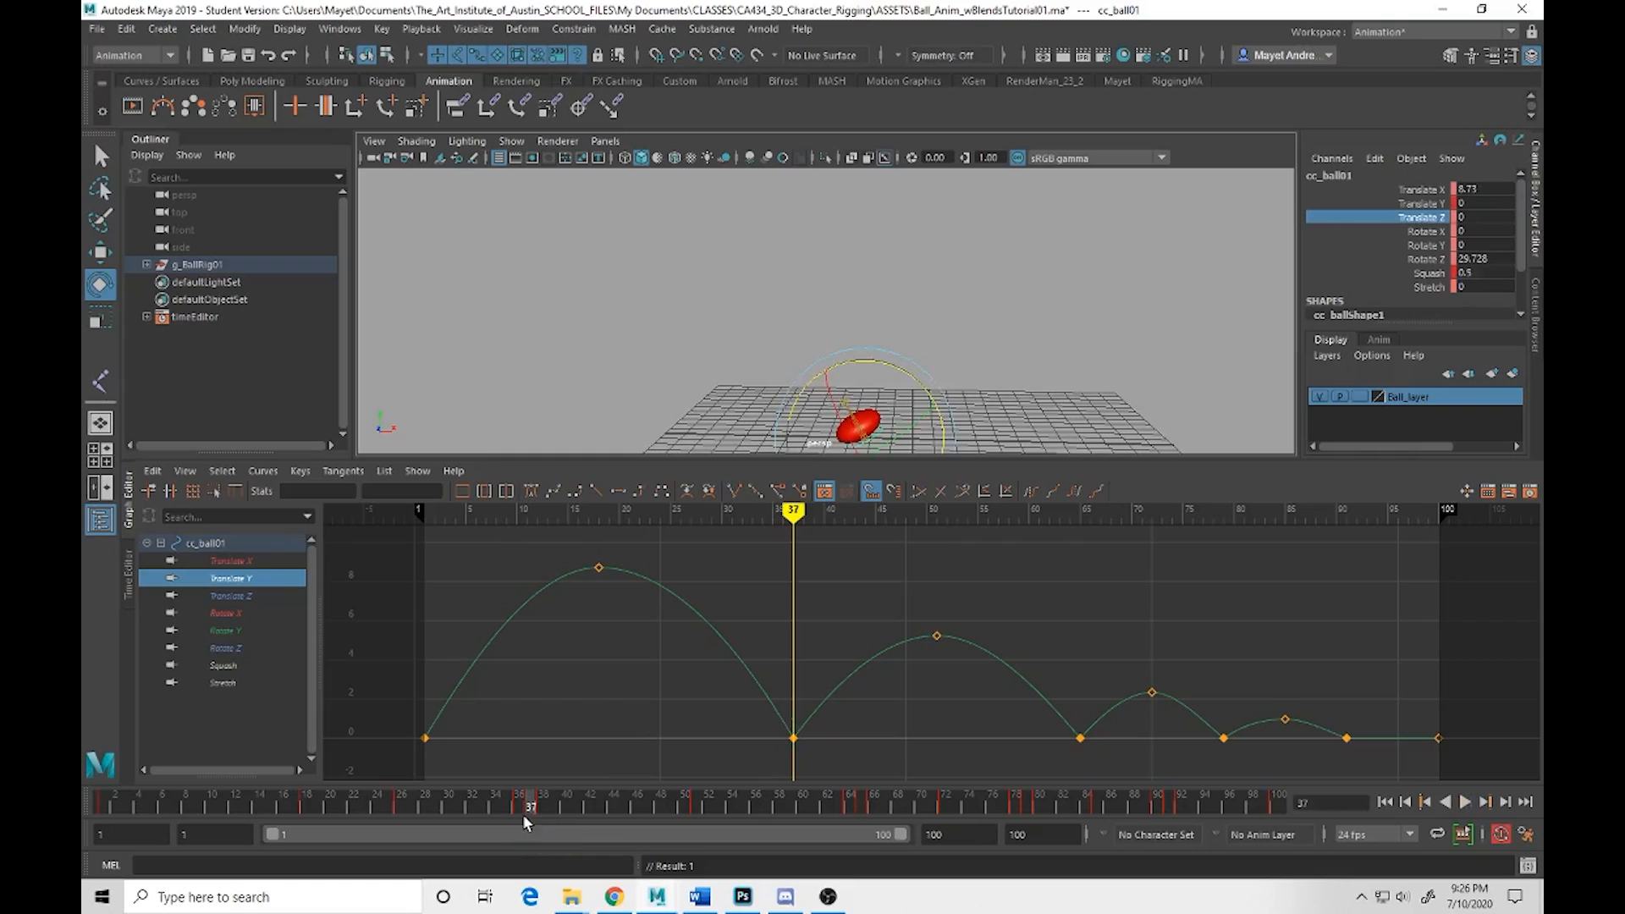
{"action": "double_click", "coordinate": [1473, 257]}
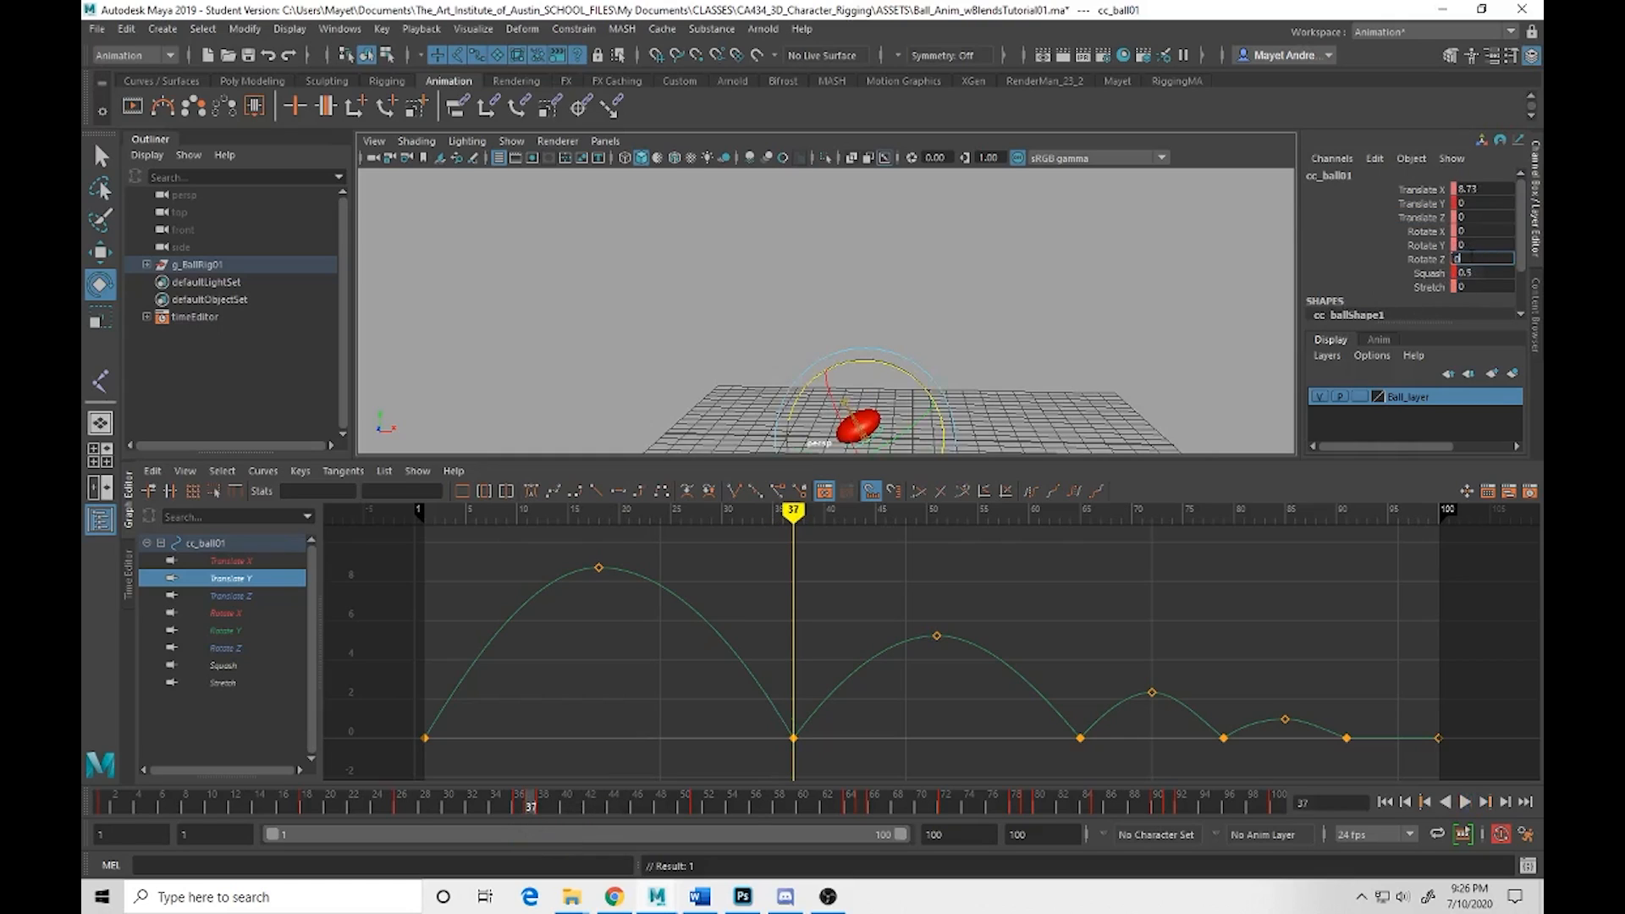
{"action": "key", "text": "Return"}
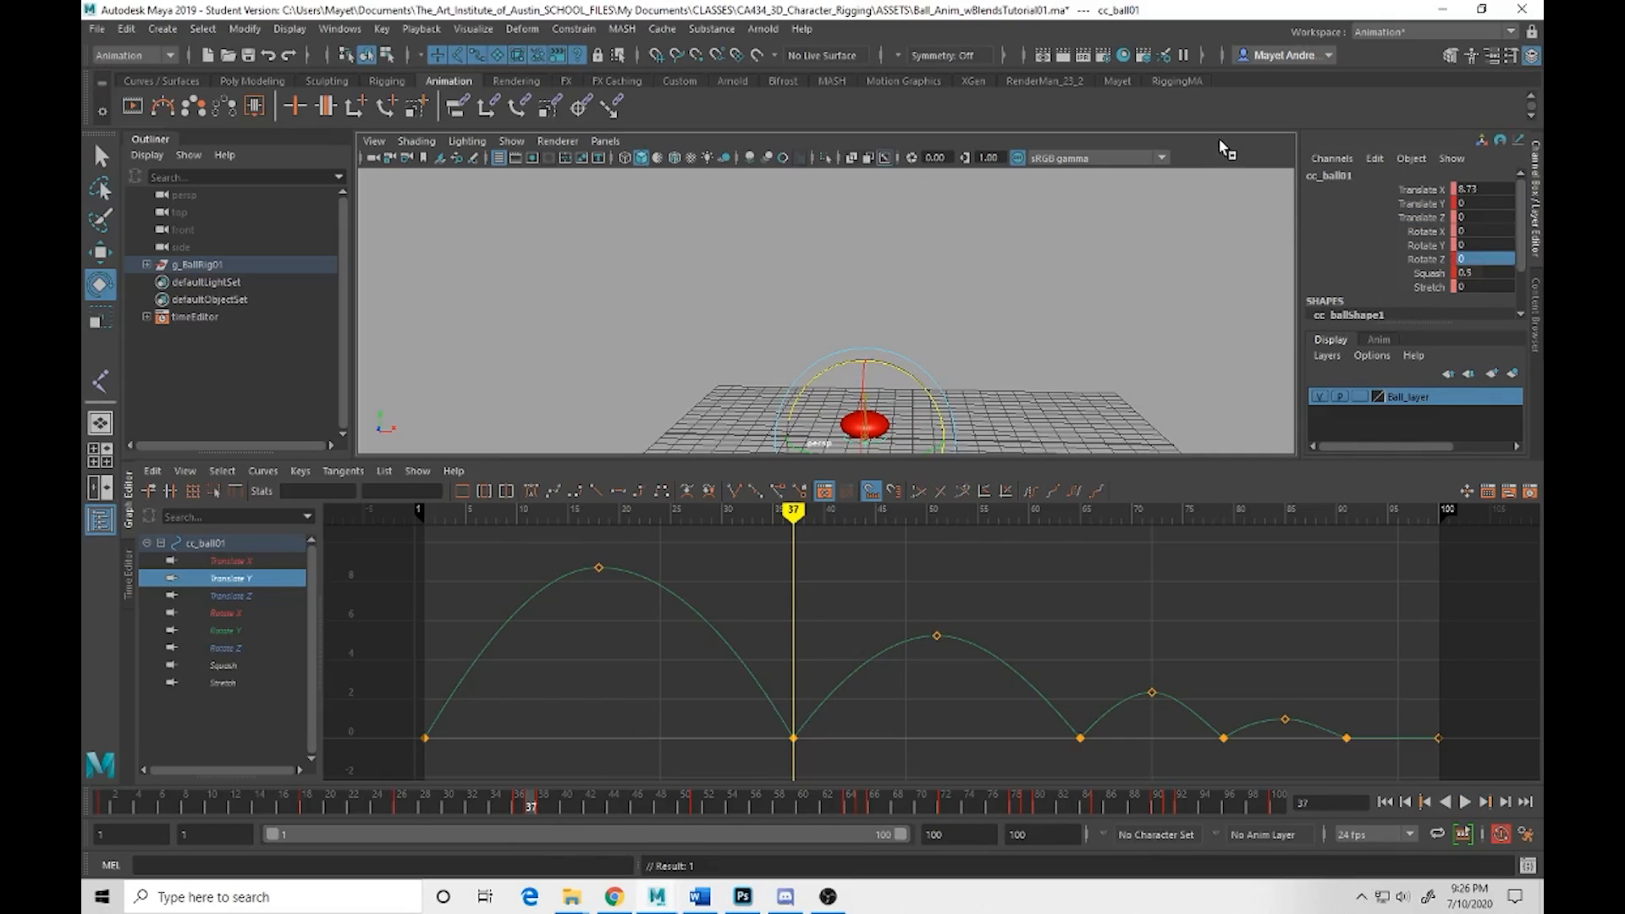
Play the bounce animation from frame 1 and scrub back through the first arc to review the tilt
{"action": "left_click_drag", "start_coordinate": [535, 810], "coordinate": [83, 788]}
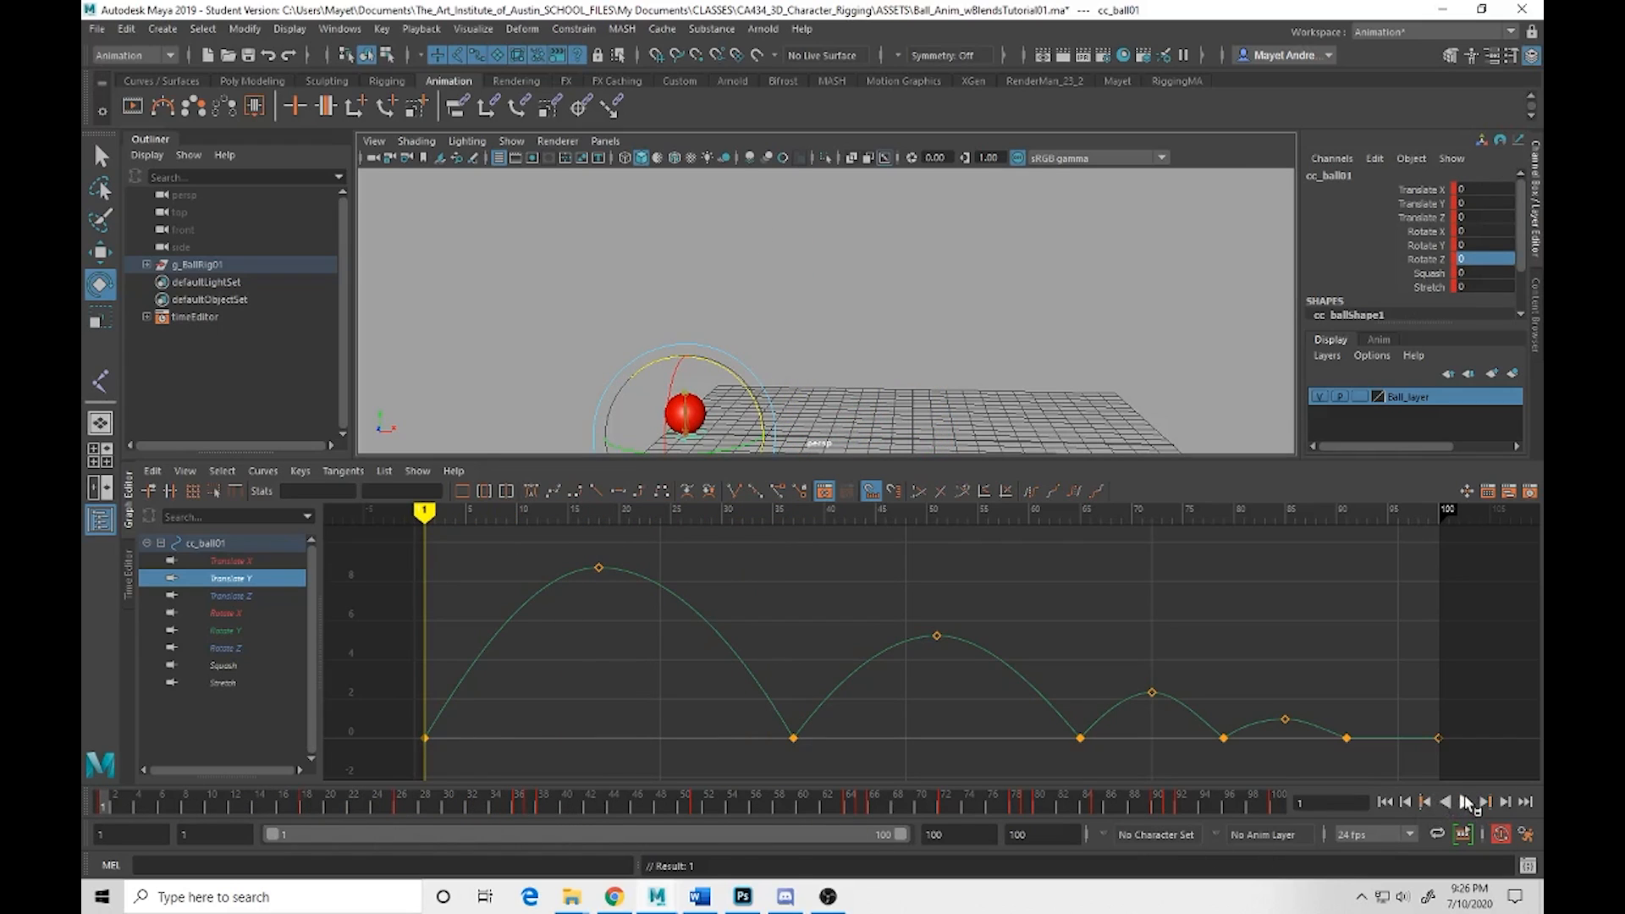
{"action": "left_click", "coordinate": [1467, 802]}
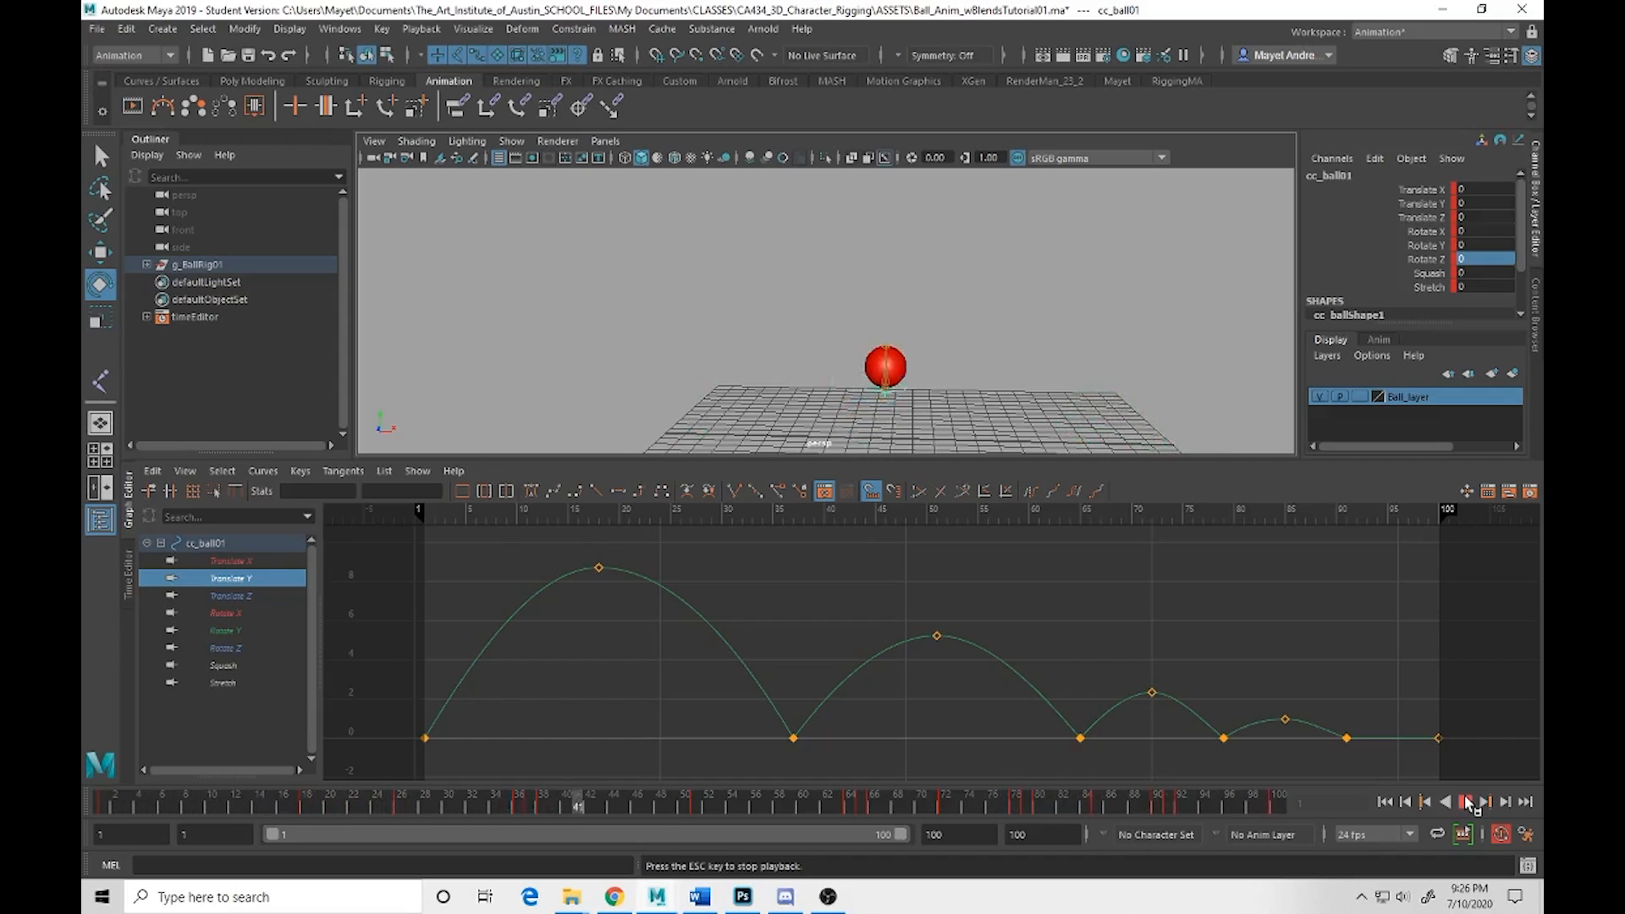
{"action": "left_click", "coordinate": [1465, 800]}
{"action": "left_click", "coordinate": [329, 807]}
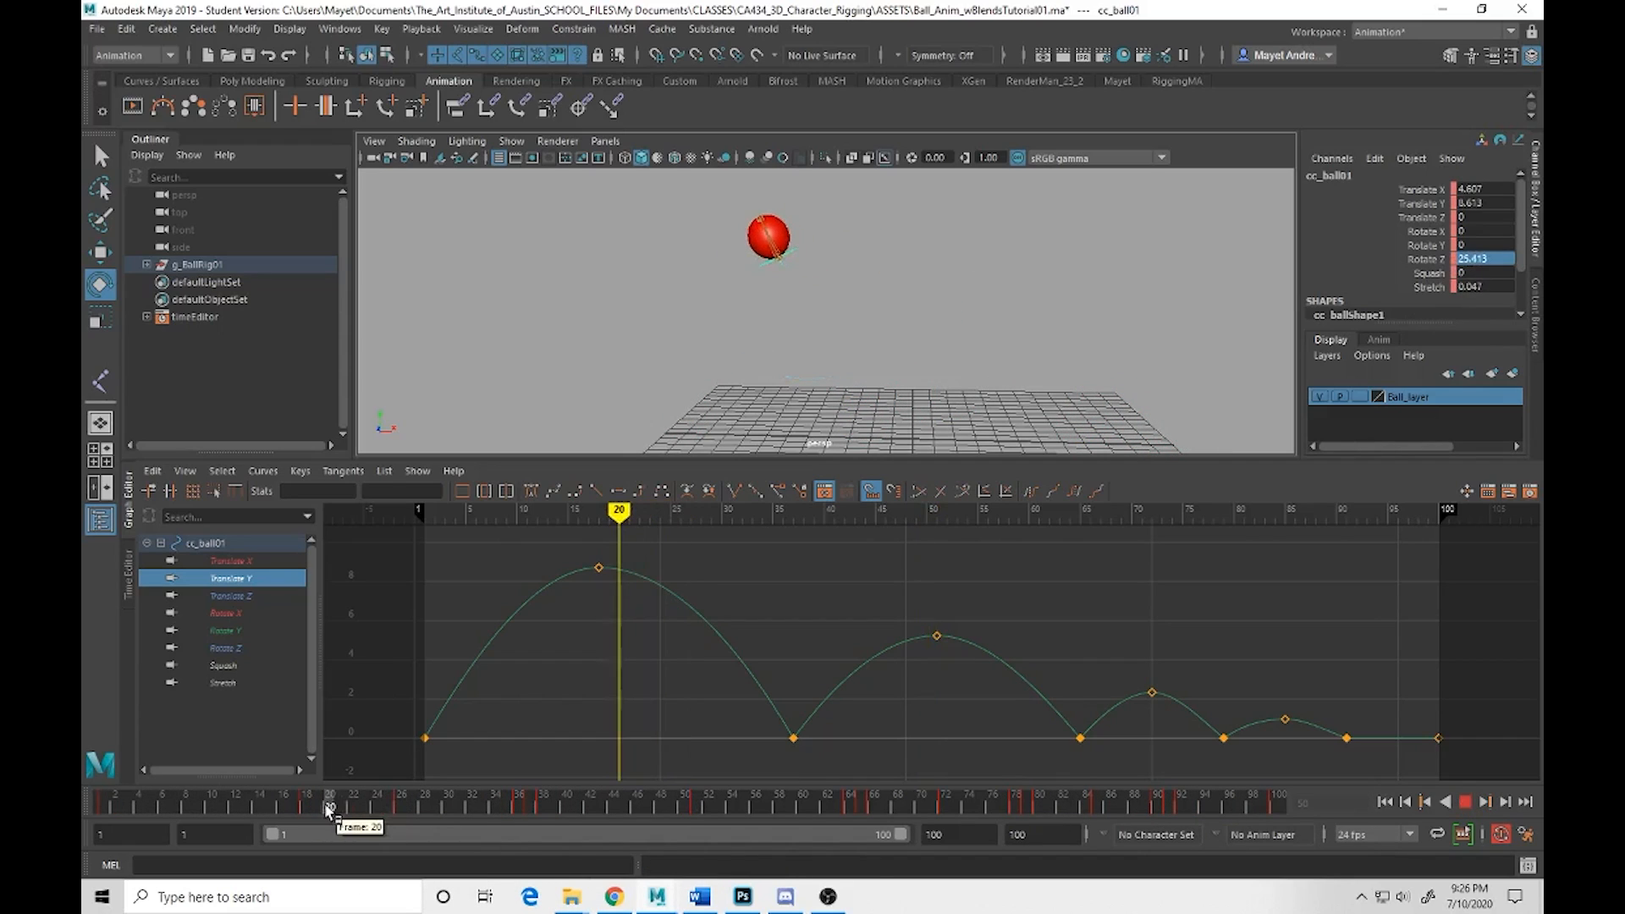
{"action": "mouse_move", "coordinate": [330, 807]}
{"action": "left_mouse_down"}
{"action": "mouse_move", "coordinate": [530, 811]}
{"action": "mouse_move", "coordinate": [493, 832]}
{"action": "mouse_move", "coordinate": [388, 818]}
{"action": "mouse_move", "coordinate": [537, 840]}
{"action": "mouse_move", "coordinate": [323, 815]}
{"action": "mouse_move", "coordinate": [566, 838]}
{"action": "mouse_move", "coordinate": [266, 821]}
{"action": "mouse_move", "coordinate": [581, 829]}
{"action": "mouse_move", "coordinate": [100, 815]}
{"action": "left_mouse_up"}
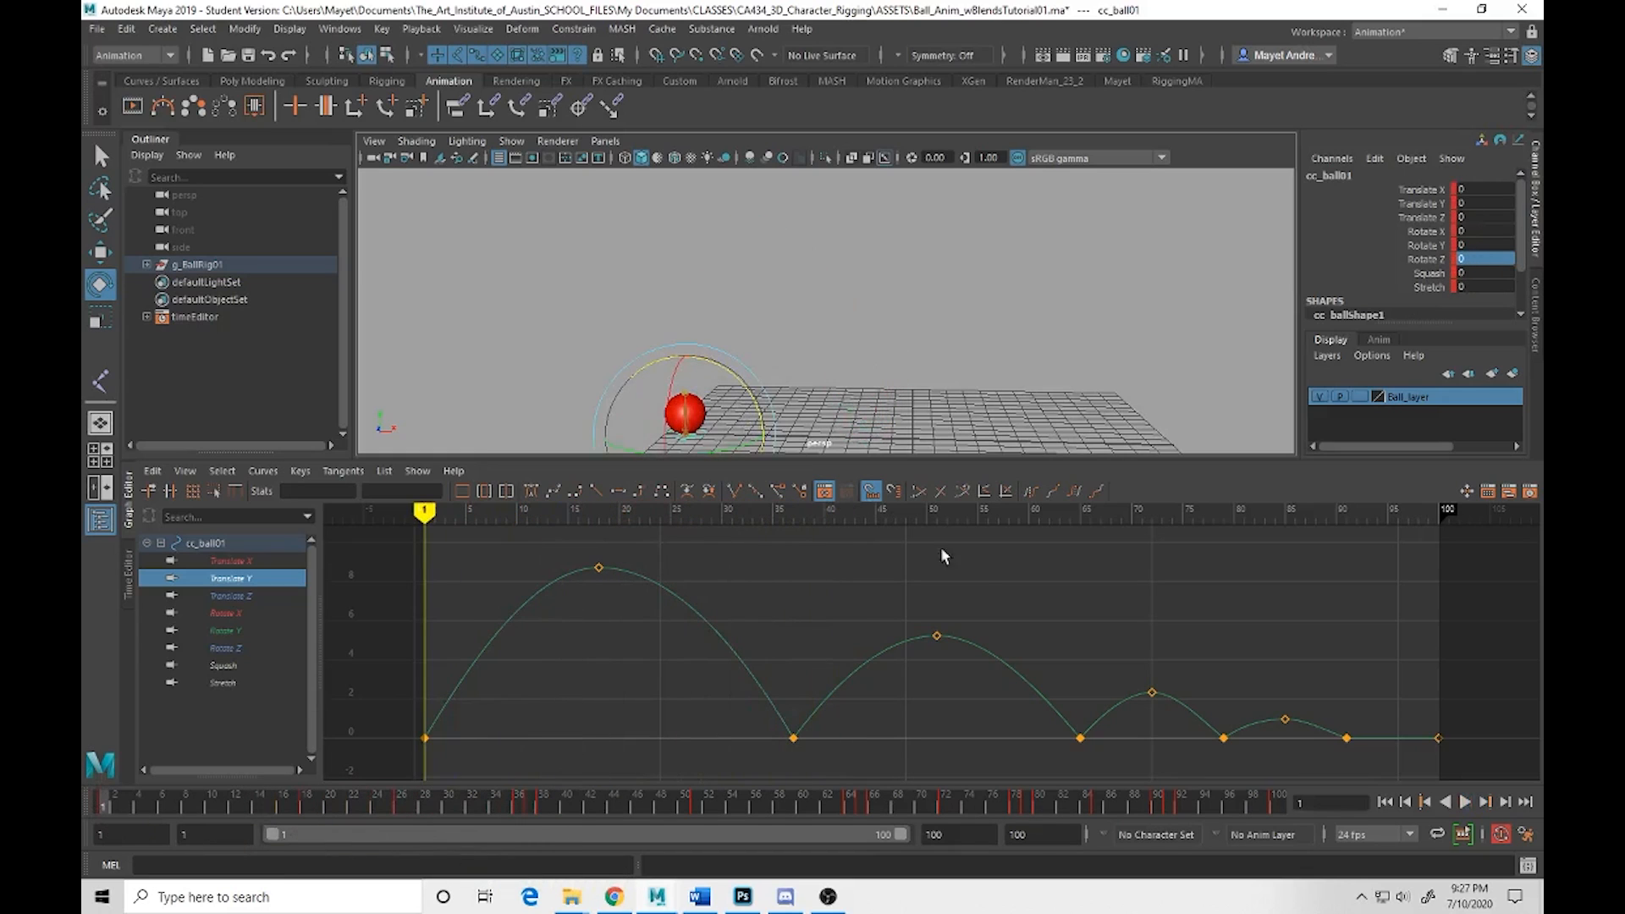
Display all of the ball's animation curves and shift the peak Rotate Z key to frame 25
{"action": "scroll", "coordinate": [1058, 713], "scroll_direction": "down", "scroll_amount": 5}
{"action": "scroll", "coordinate": [1074, 689], "scroll_direction": "up", "scroll_amount": 4}
{"action": "scroll", "coordinate": [1012, 679], "scroll_direction": "down", "scroll_amount": 2}
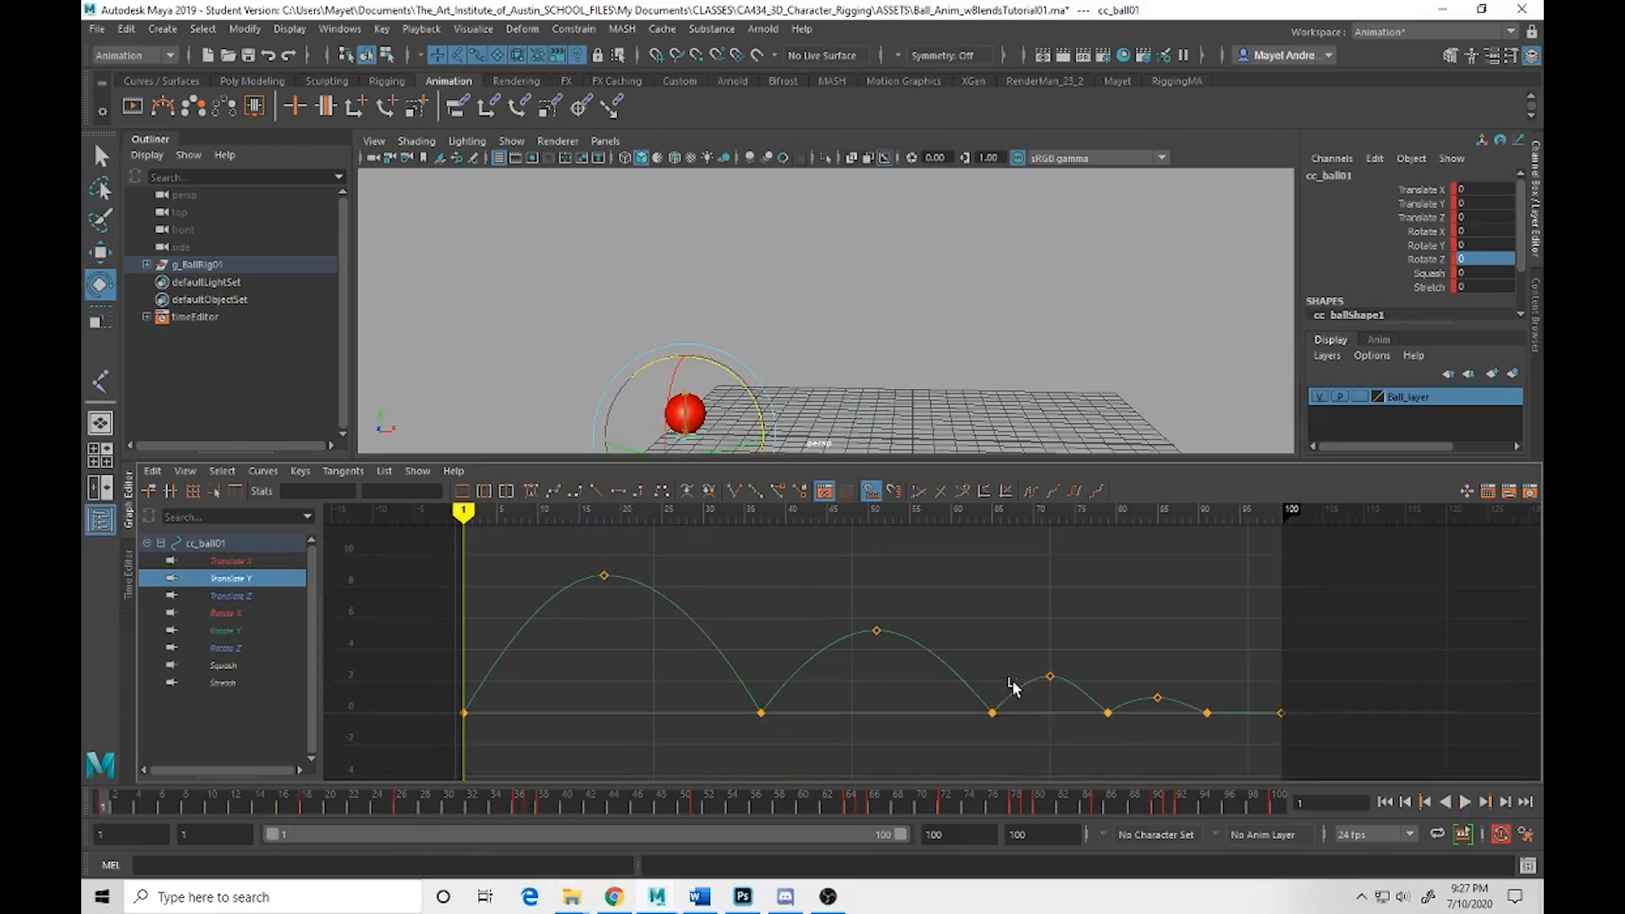
{"action": "scroll", "coordinate": [1030, 699], "scroll_direction": "up", "scroll_amount": 2}
{"action": "right_click", "coordinate": [1052, 708]}
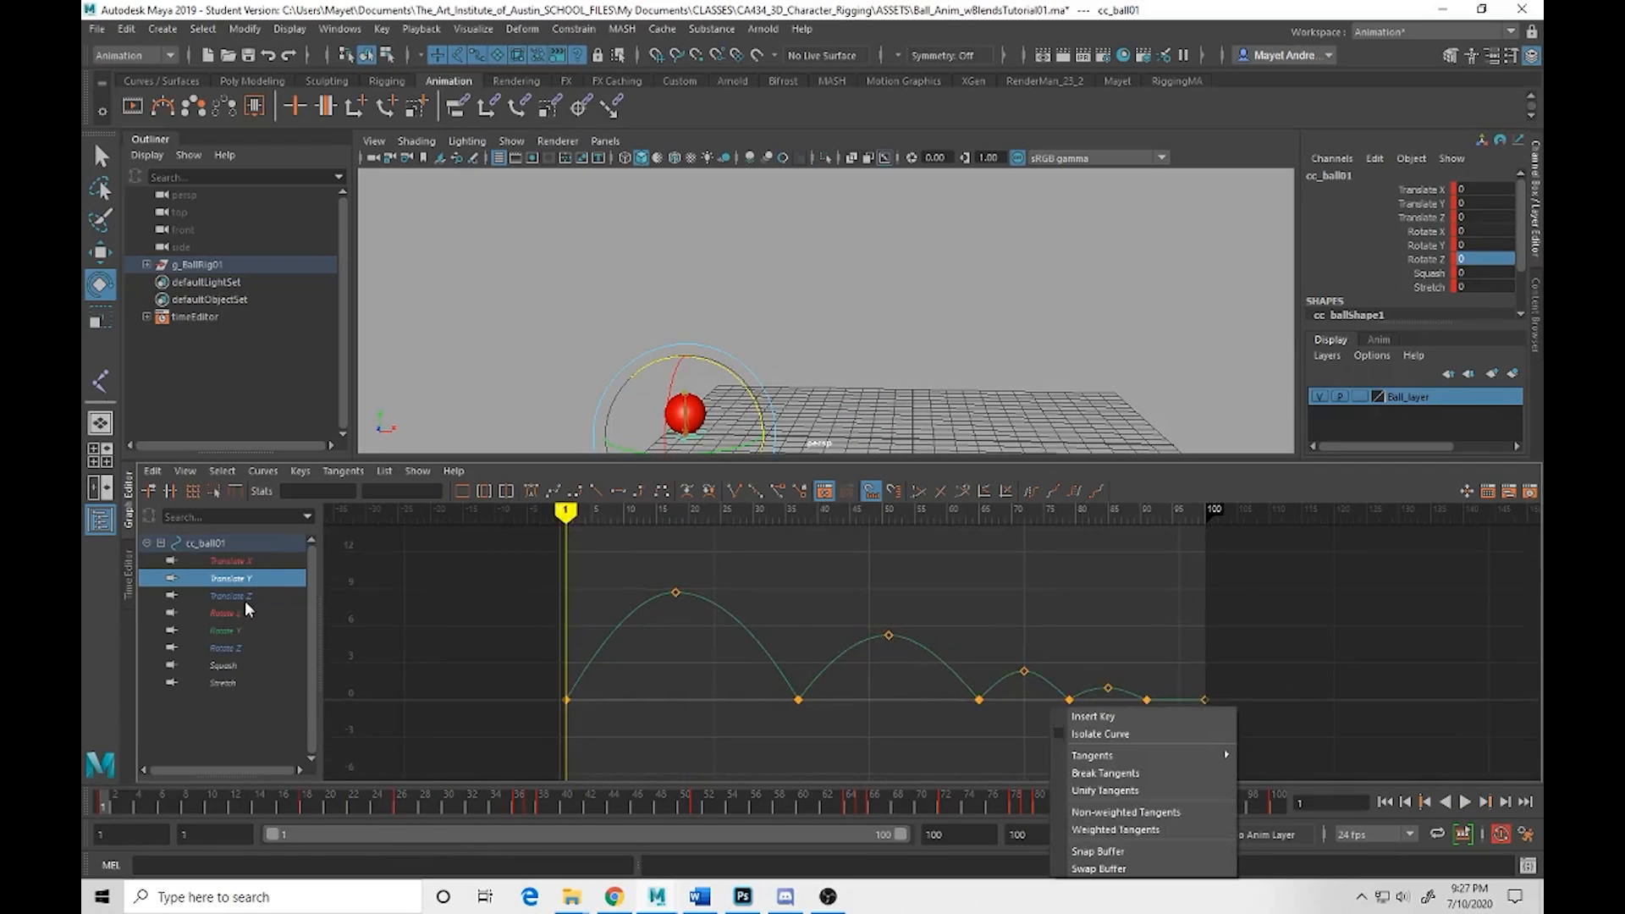
{"action": "left_click", "coordinate": [229, 545]}
{"action": "key", "text": "f"}
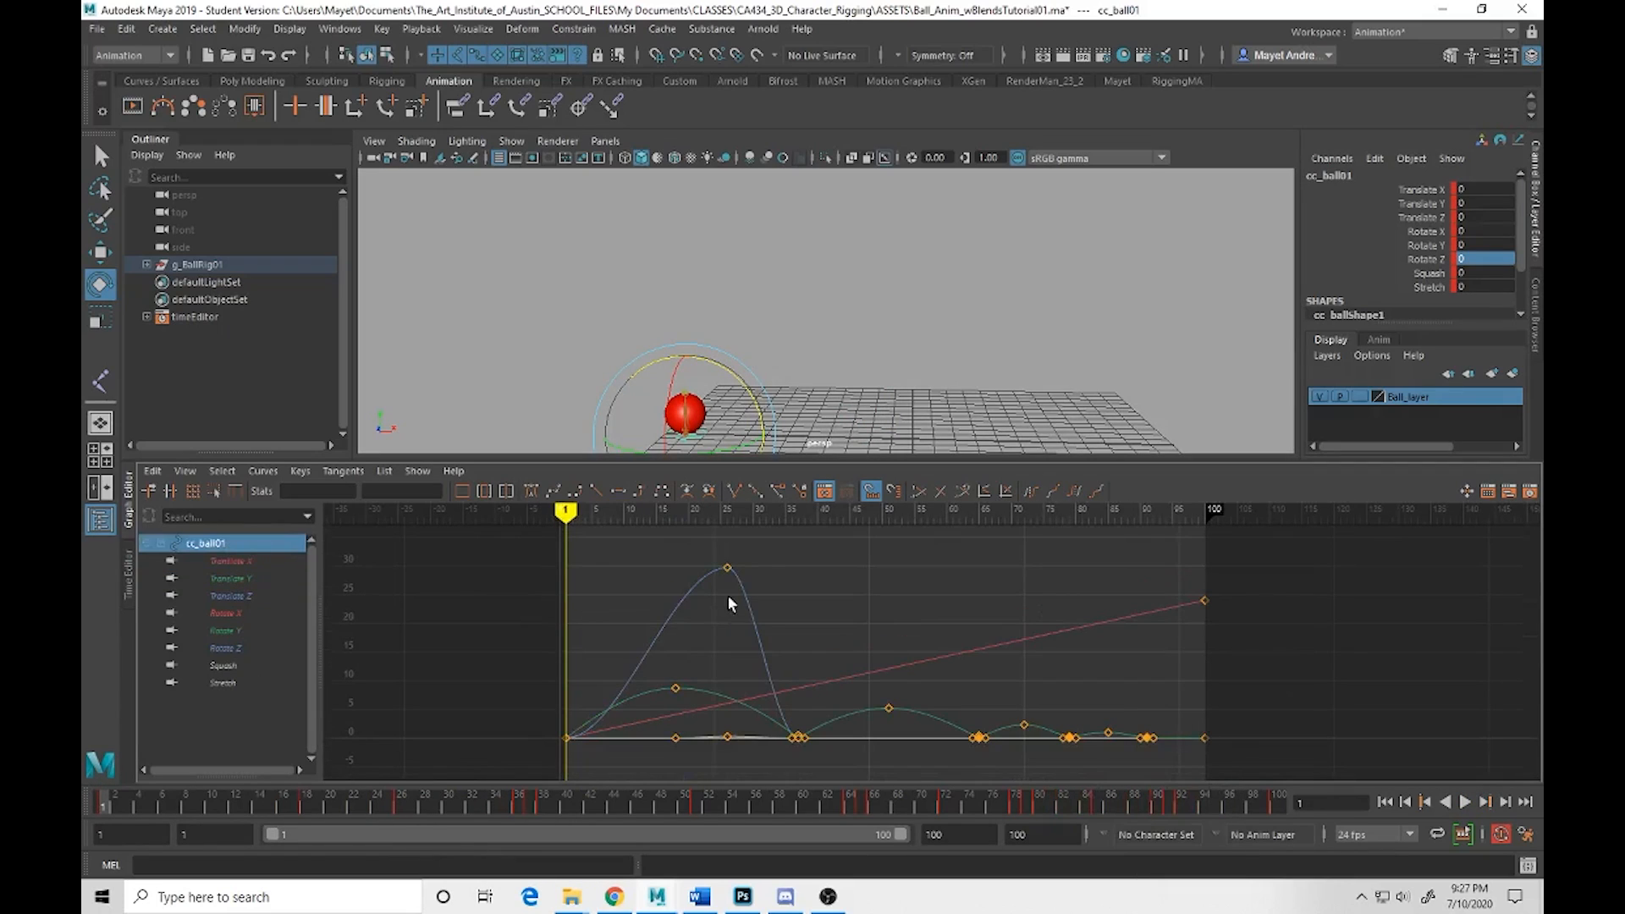
{"action": "left_click", "coordinate": [733, 562]}
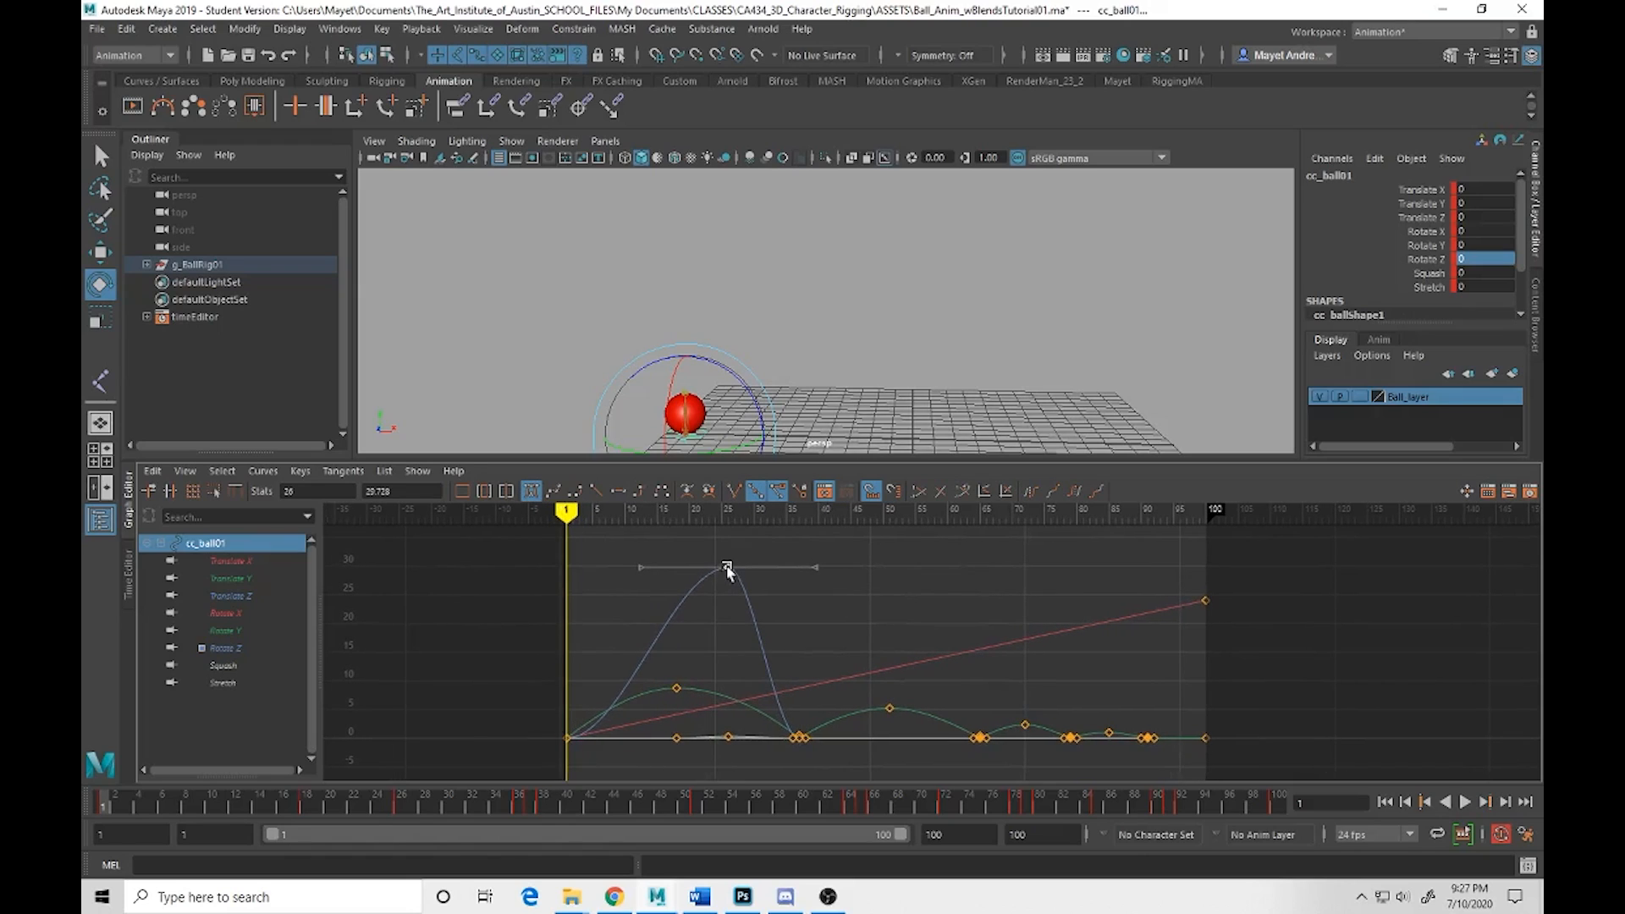
{"action": "key", "text": "w"}
{"action": "middle_click_drag", "start_coordinate": [727, 560], "coordinate": [716, 568], "text": "shift"}
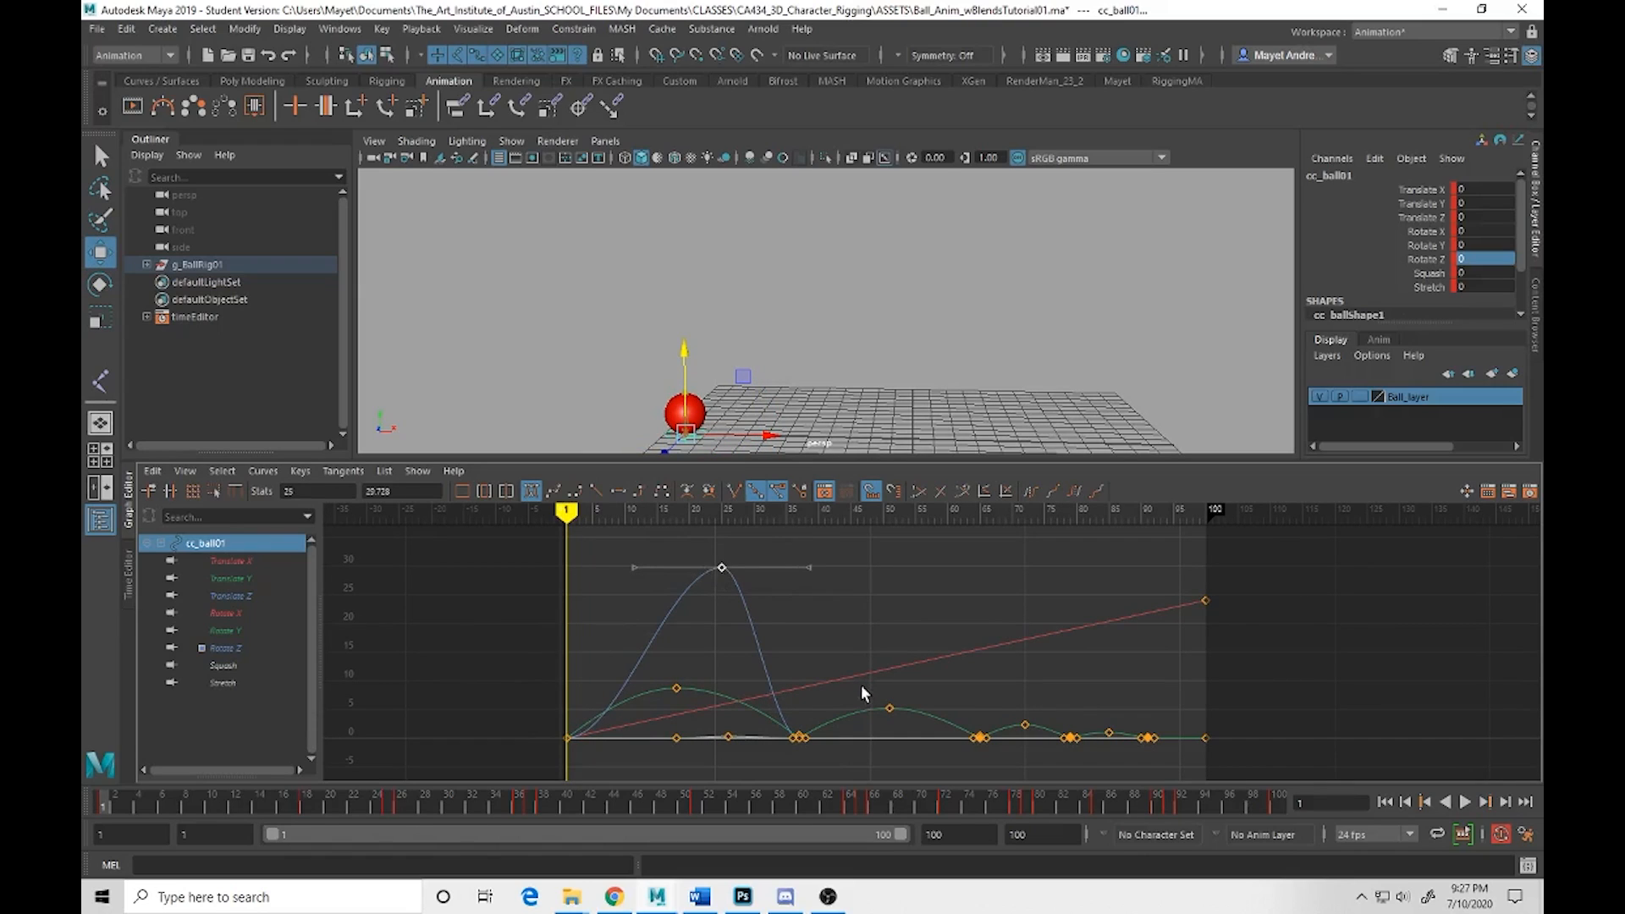
Isolate the Rotate Z curve, break the tangents of its frame 37 key and steepen the incoming side toward the landing
{"action": "left_click_drag", "start_coordinate": [415, 809], "coordinate": [744, 813]}
{"action": "left_click", "coordinate": [677, 616]}
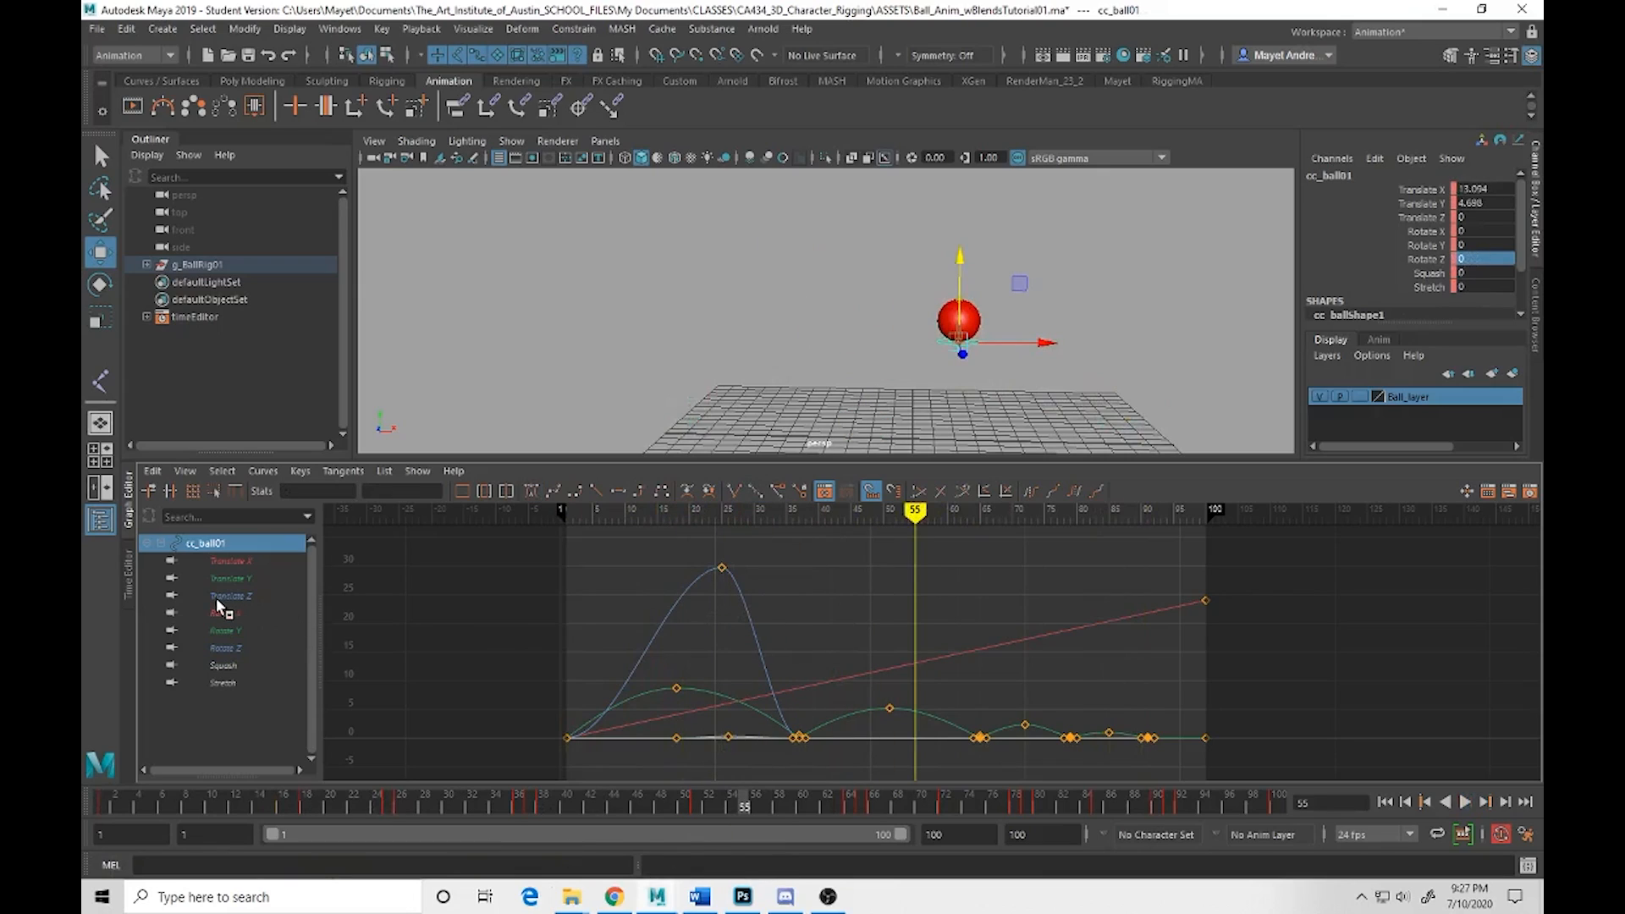
{"action": "left_click", "coordinate": [227, 648]}
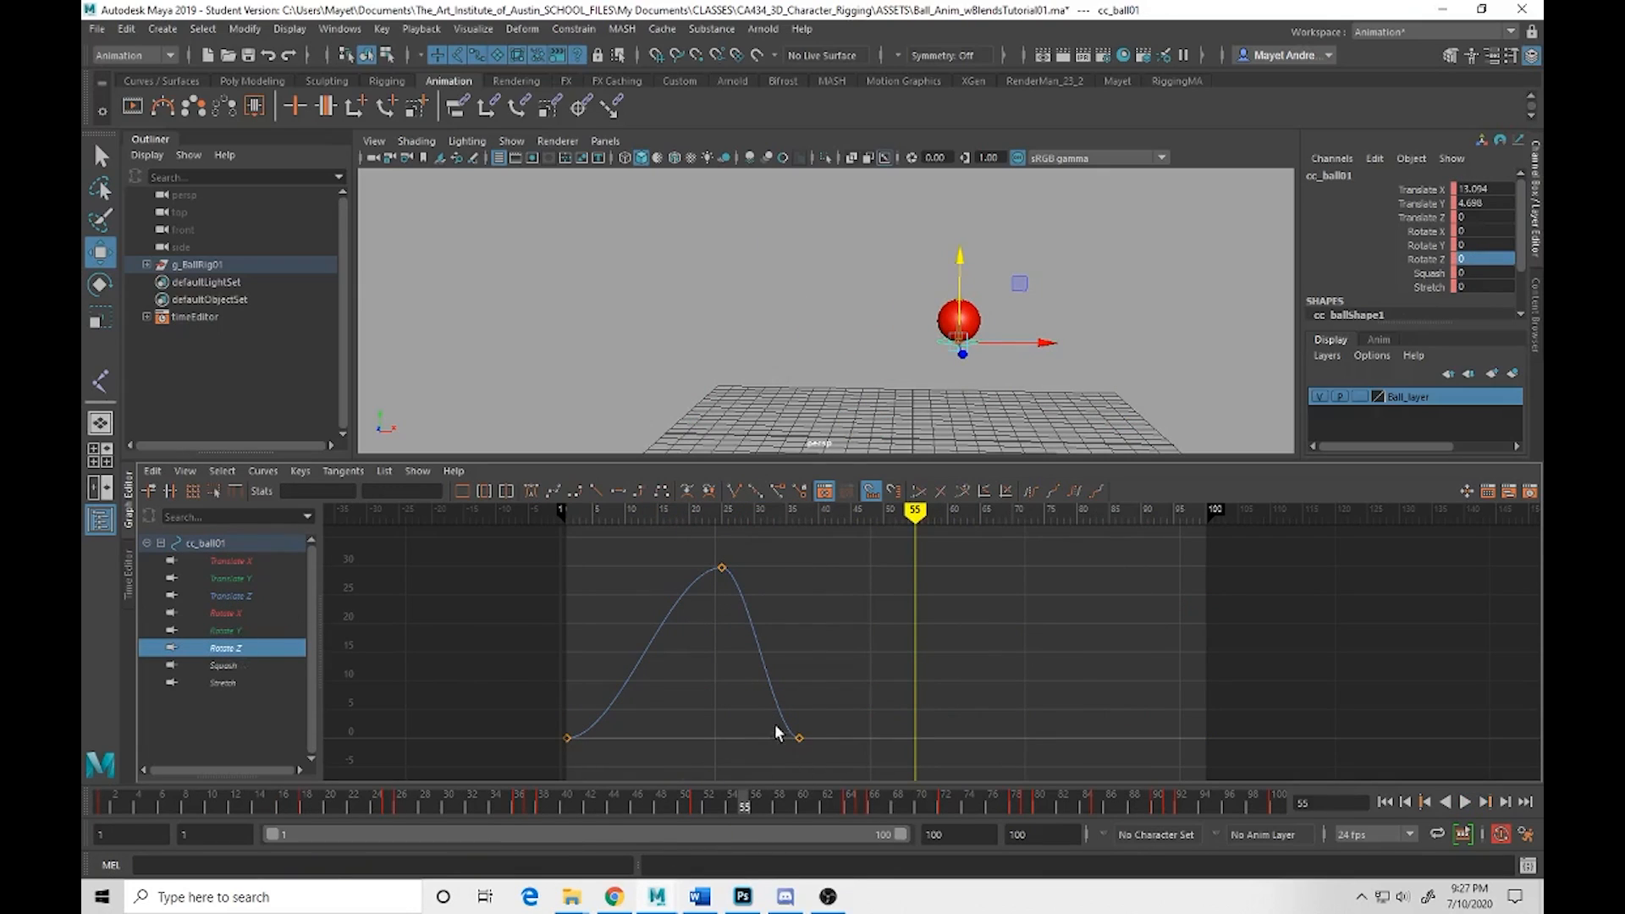
{"action": "left_click_drag", "start_coordinate": [779, 733], "coordinate": [828, 769]}
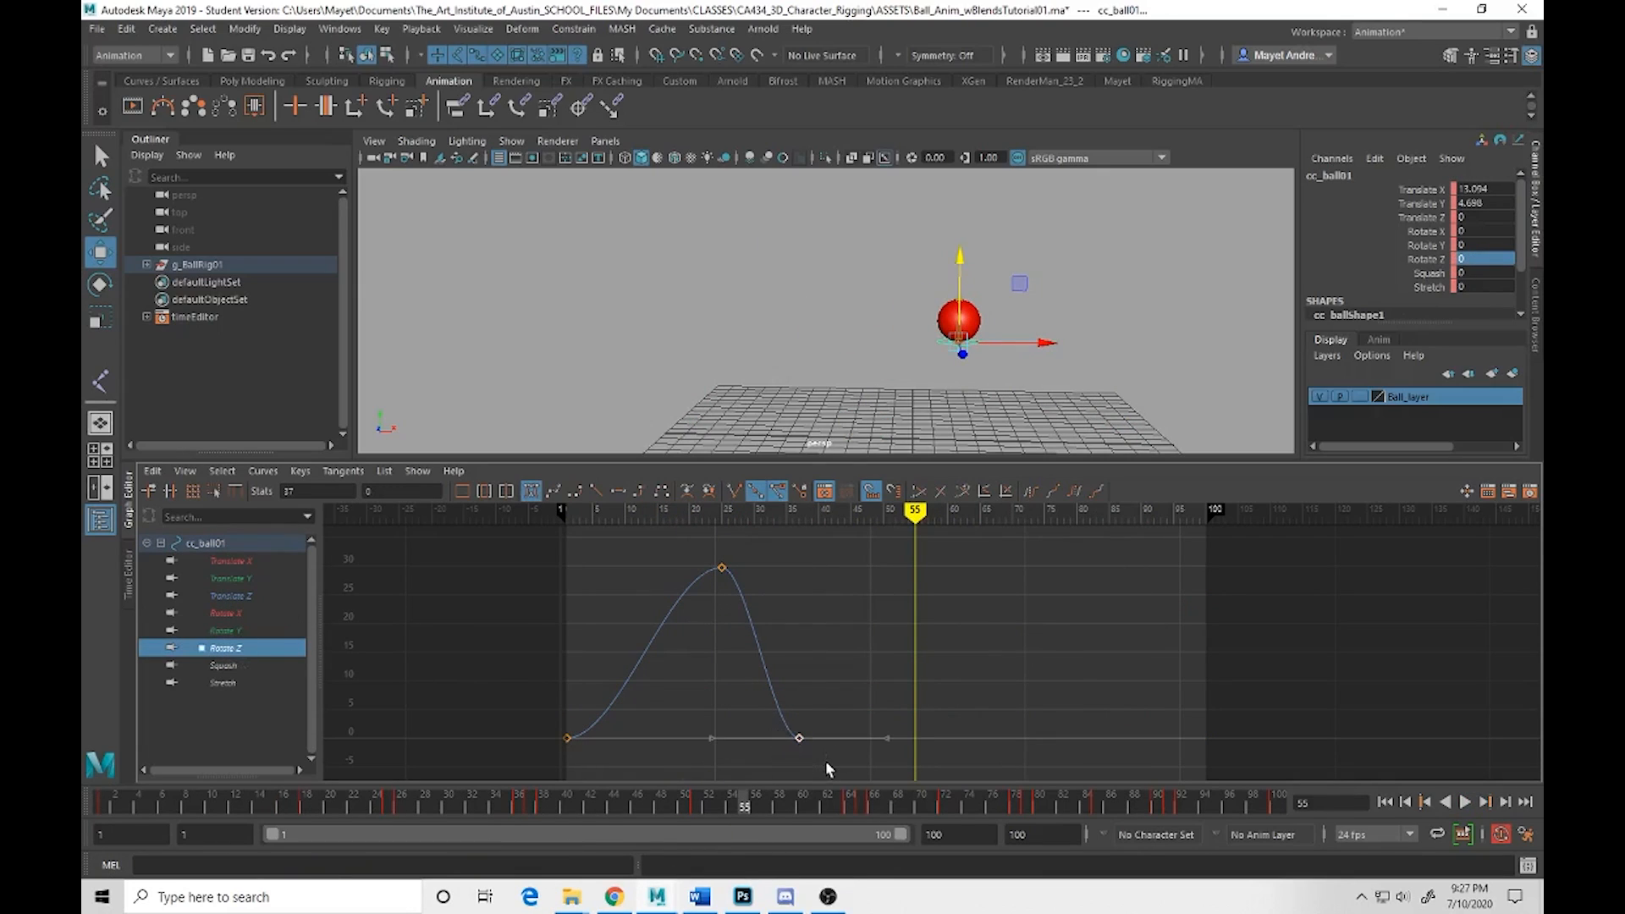
{"action": "left_click", "coordinate": [733, 491]}
{"action": "middle_click_drag", "start_coordinate": [743, 744], "coordinate": [811, 663]}
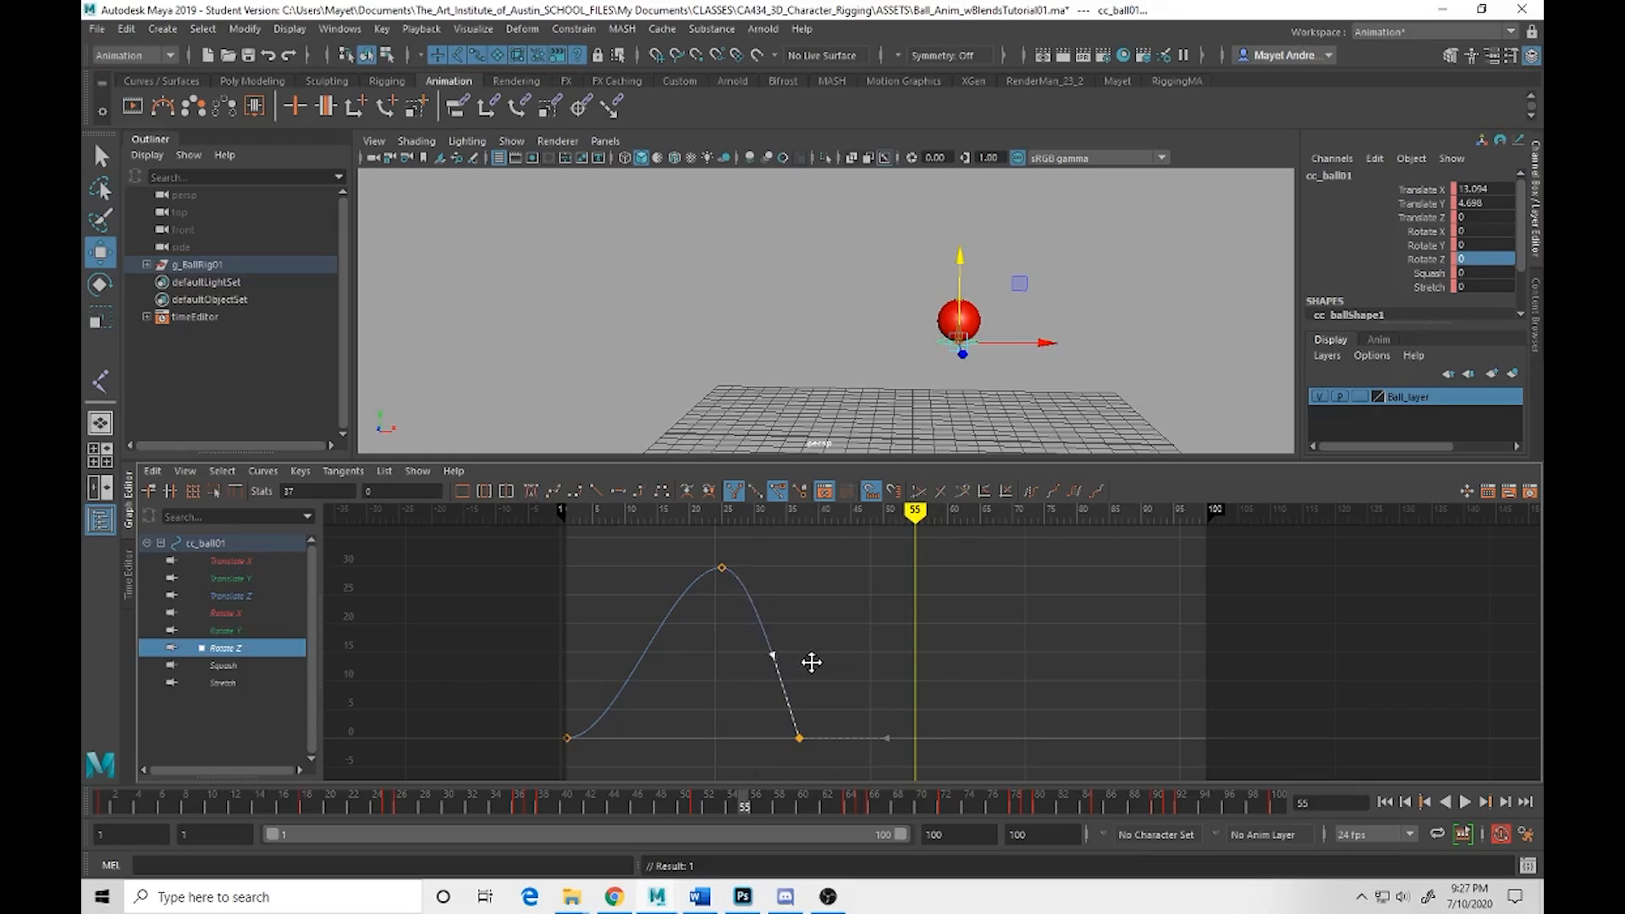
Break the tangents of the Rotate Z key at frame 1 and raise its outgoing side for a faster start to the rotation
{"action": "left_click", "coordinate": [565, 737]}
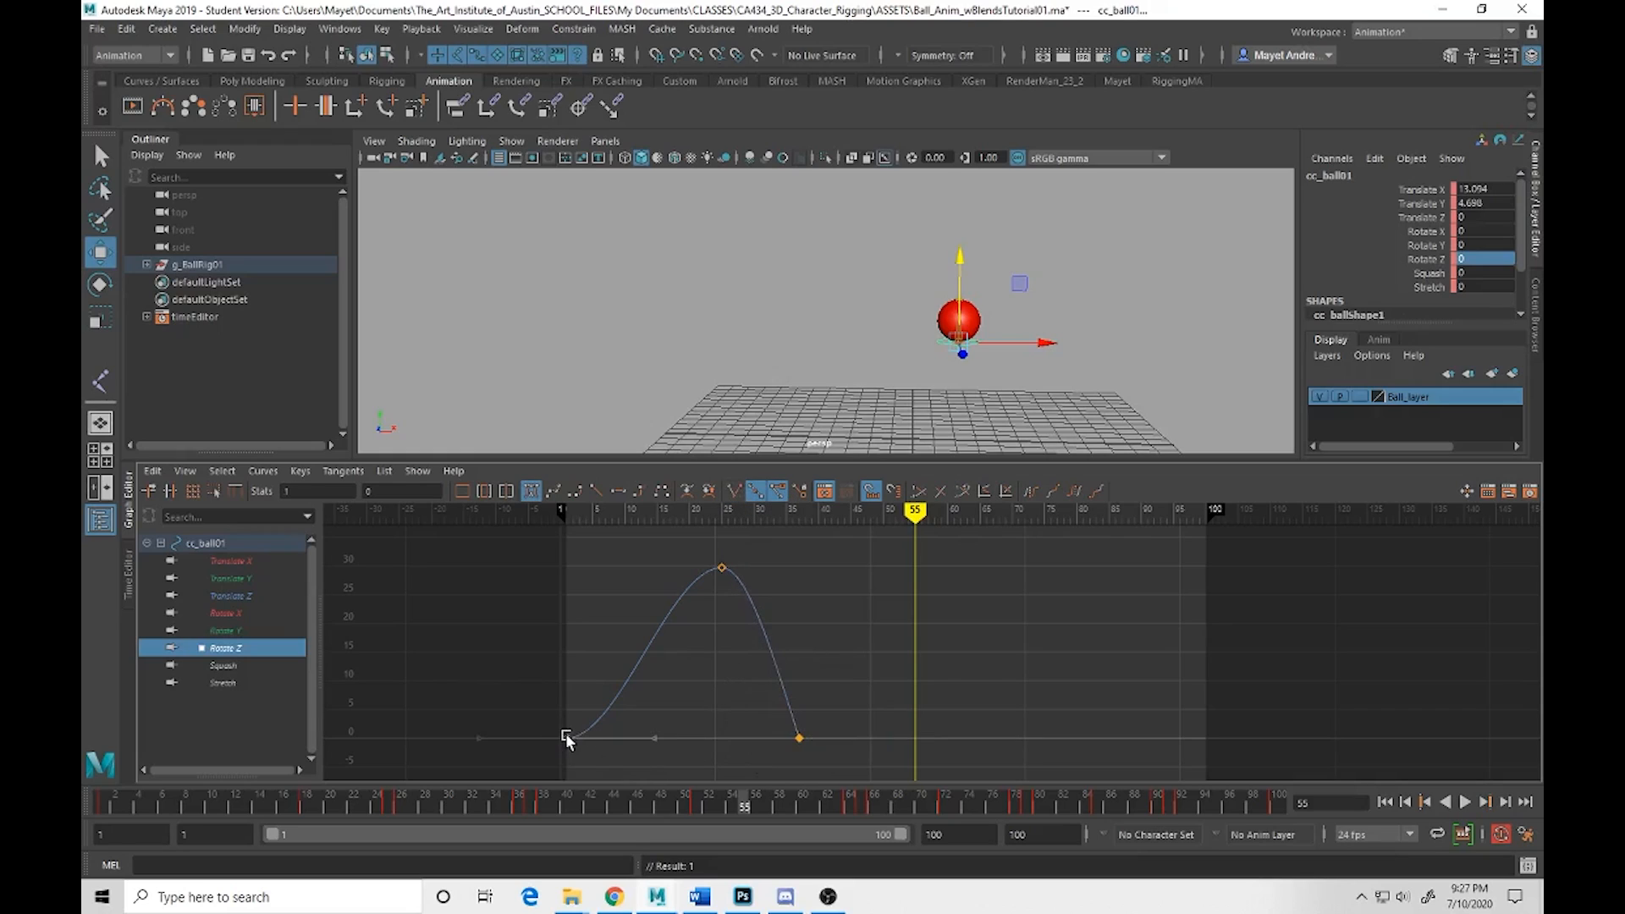
{"action": "left_click", "coordinate": [735, 488]}
{"action": "left_click_drag", "start_coordinate": [637, 718], "coordinate": [662, 741]}
{"action": "middle_click_drag", "start_coordinate": [662, 741], "coordinate": [634, 622]}
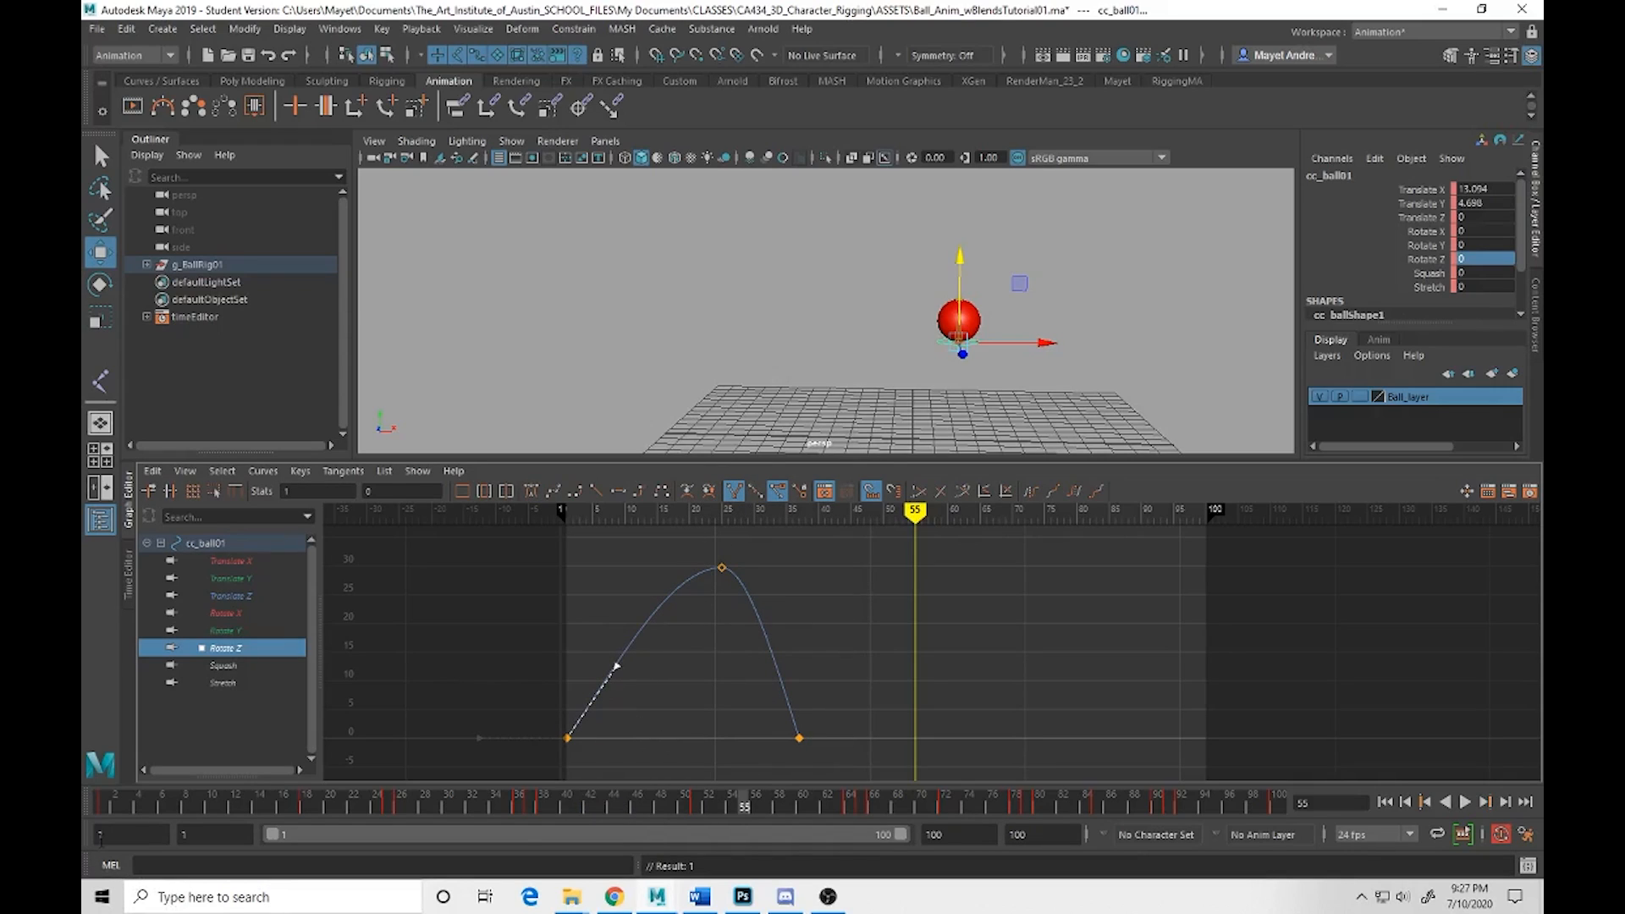
{"action": "left_click_drag", "start_coordinate": [100, 806], "coordinate": [79, 832]}
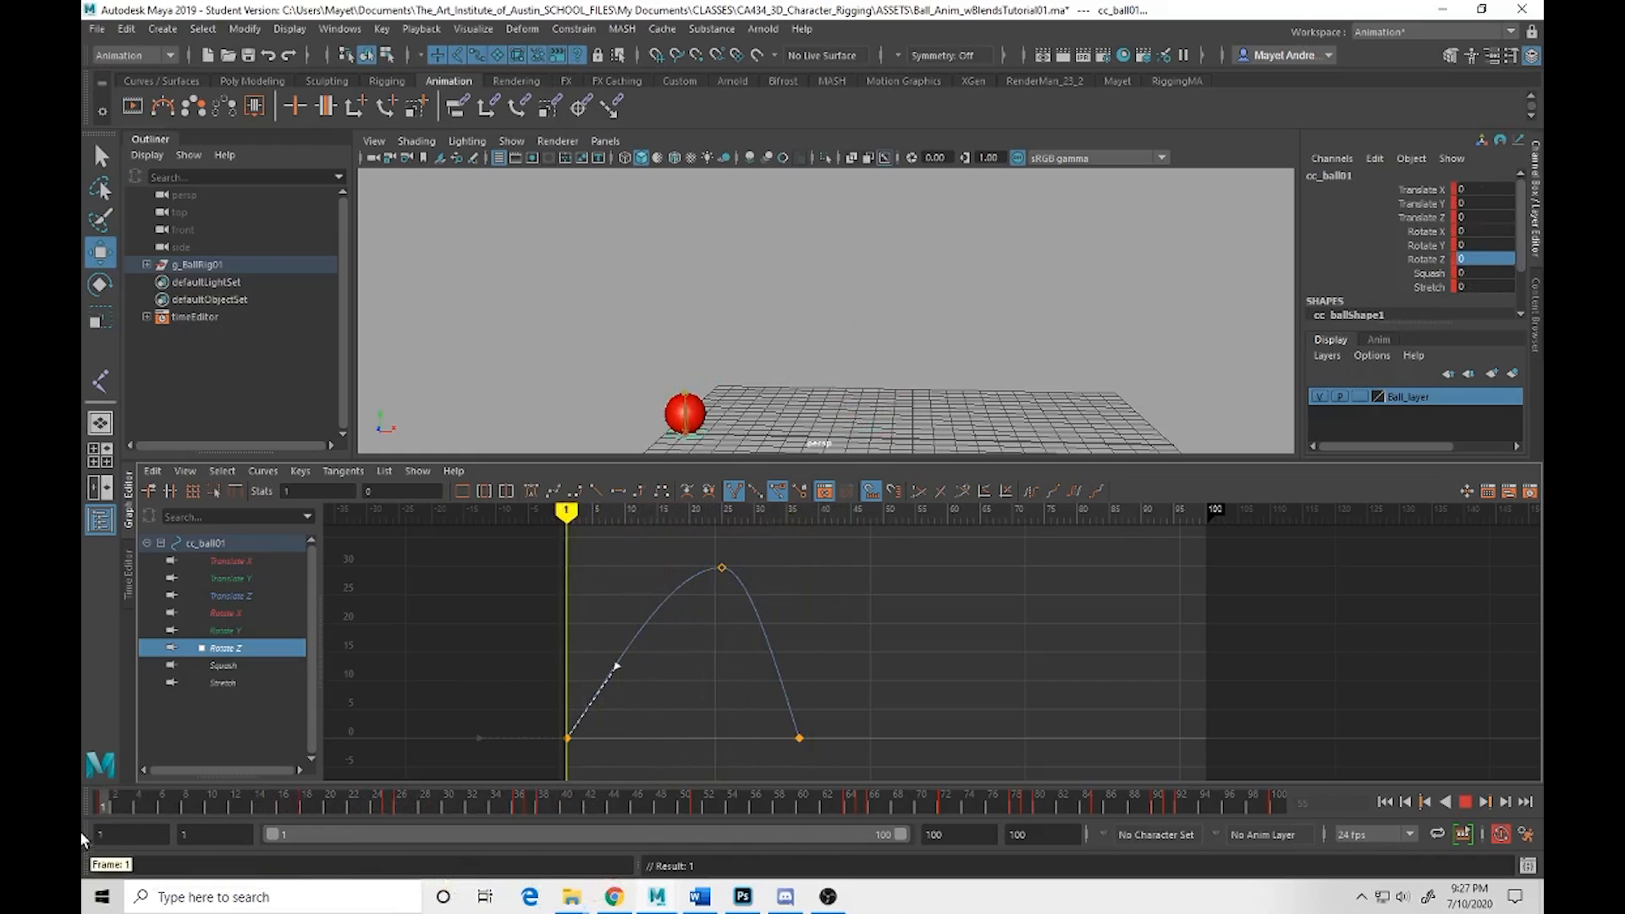
Select the keys on all of the ball's curves and compress their timing to span frame 1 to about frame 78
{"action": "left_click", "coordinate": [200, 544]}
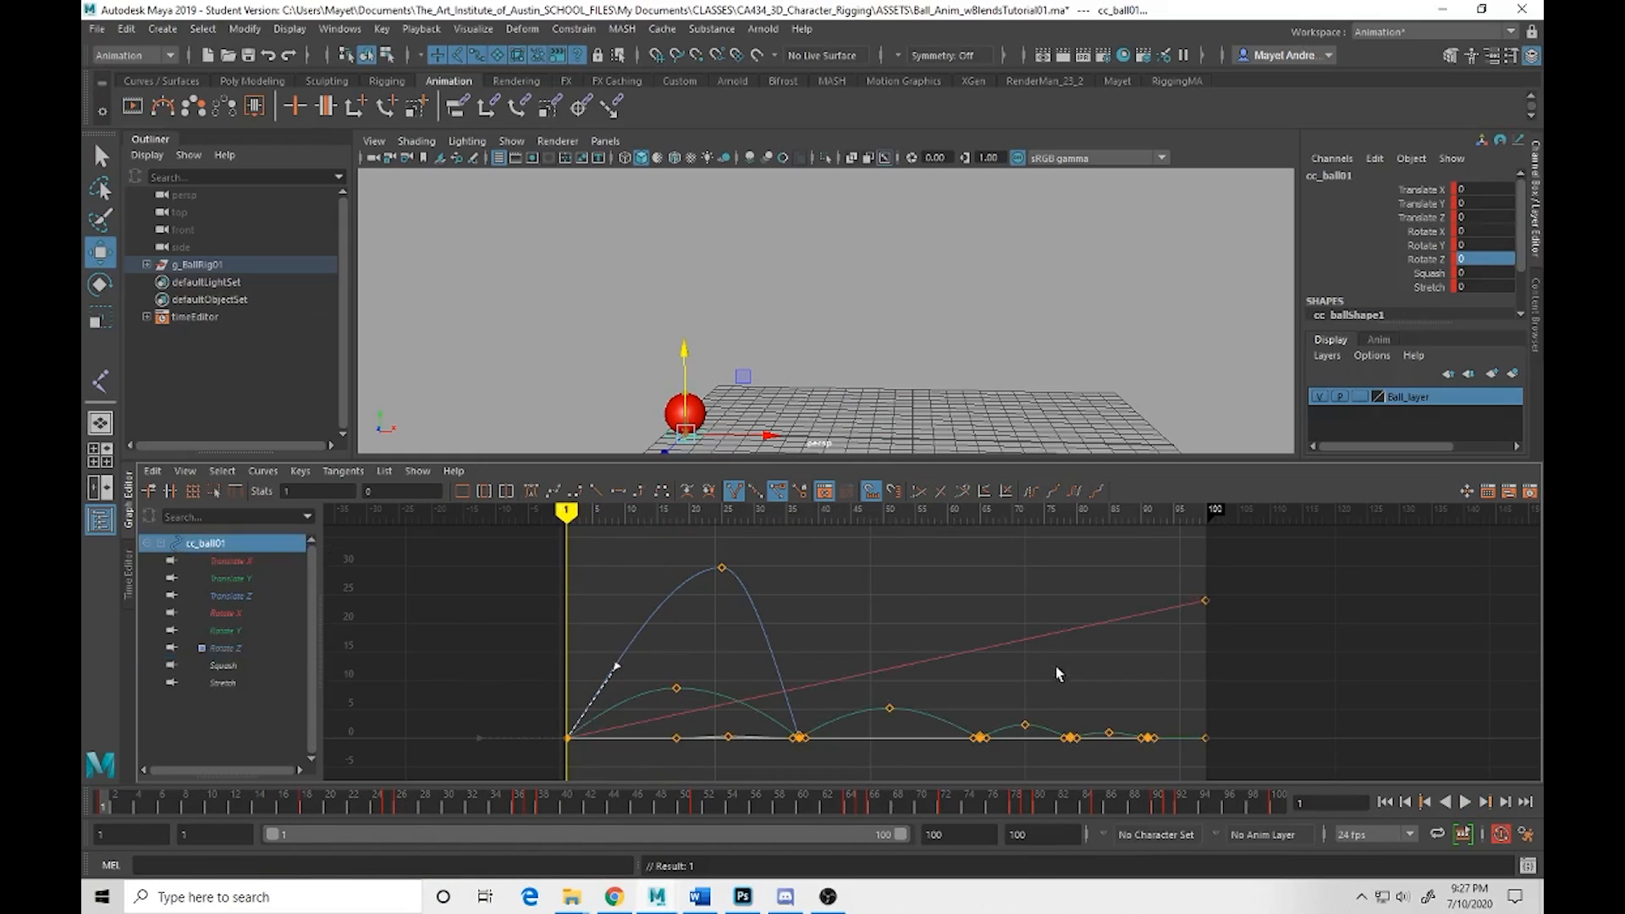
{"action": "middle_click_drag", "start_coordinate": [1038, 650], "coordinate": [996, 652], "text": "alt"}
{"action": "mouse_move", "coordinate": [1033, 677]}
{"action": "right_mouse_down", "text": "alt"}
{"action": "mouse_move", "coordinate": [1008, 672]}
{"action": "mouse_move", "coordinate": [1021, 679]}
{"action": "right_mouse_up", "text": "alt"}
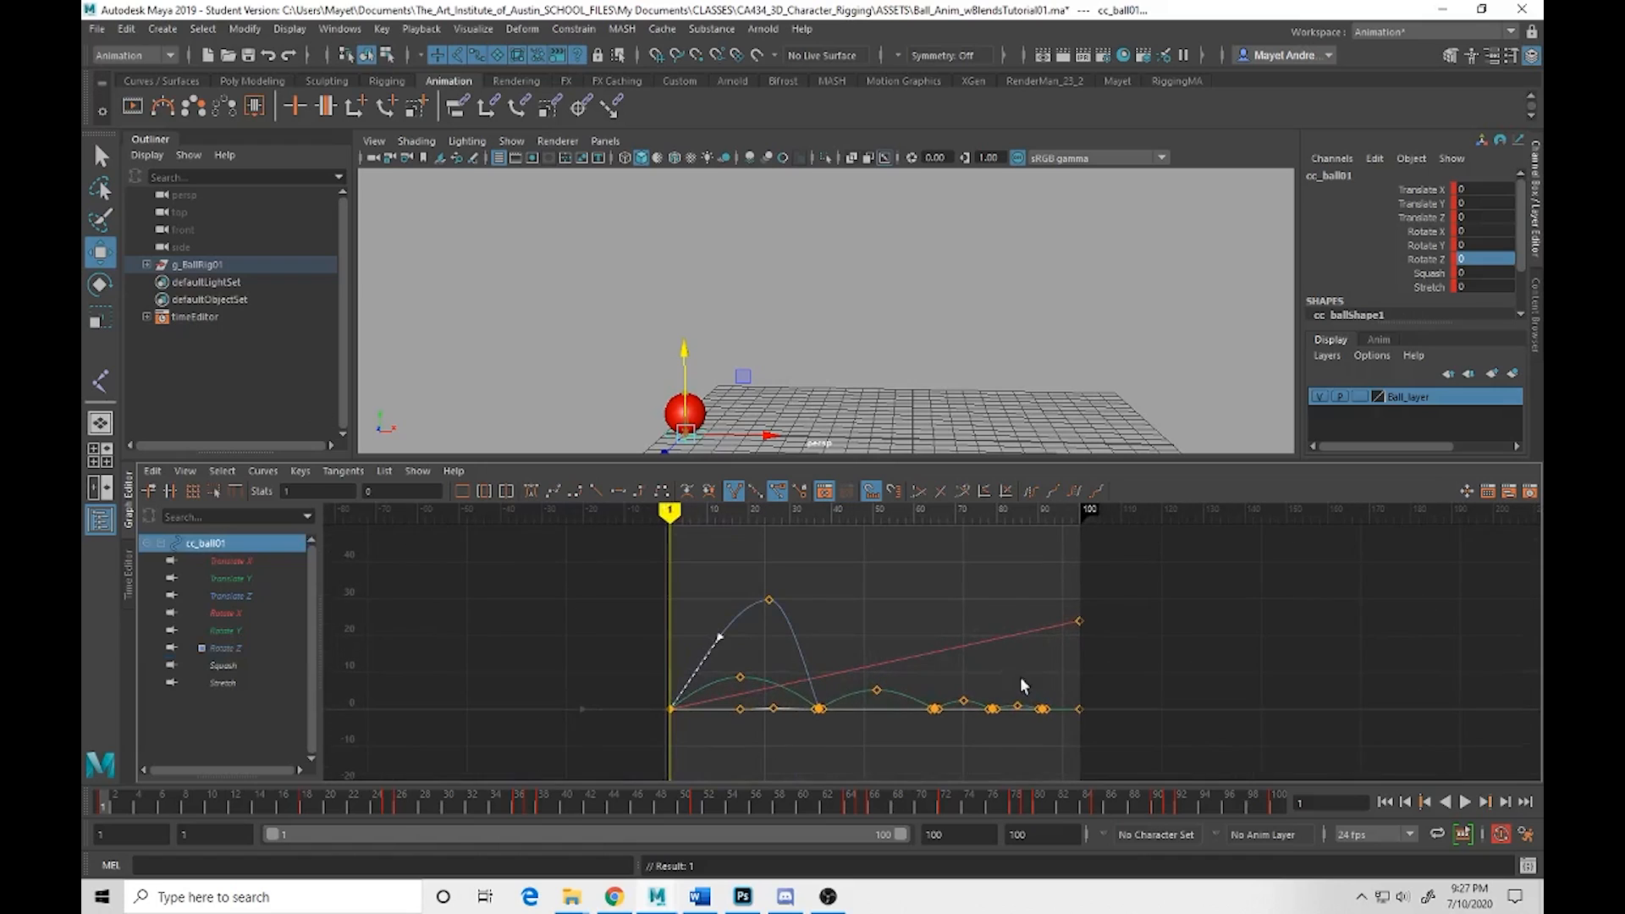
{"action": "left_click_drag", "start_coordinate": [1112, 754], "coordinate": [658, 576]}
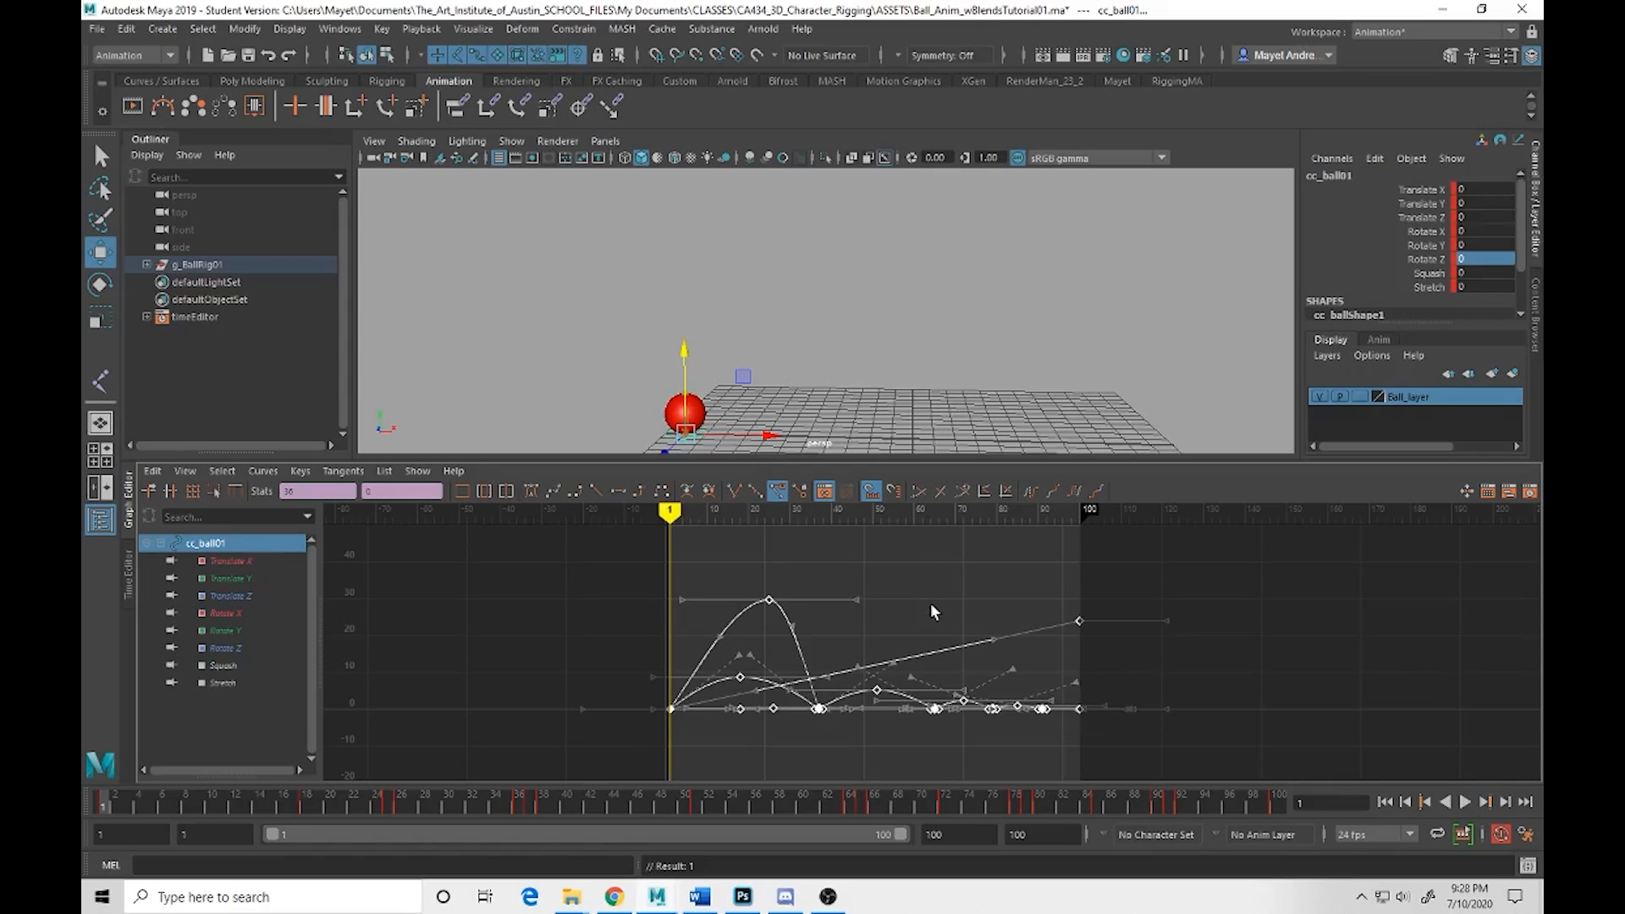
{"action": "key", "text": "r"}
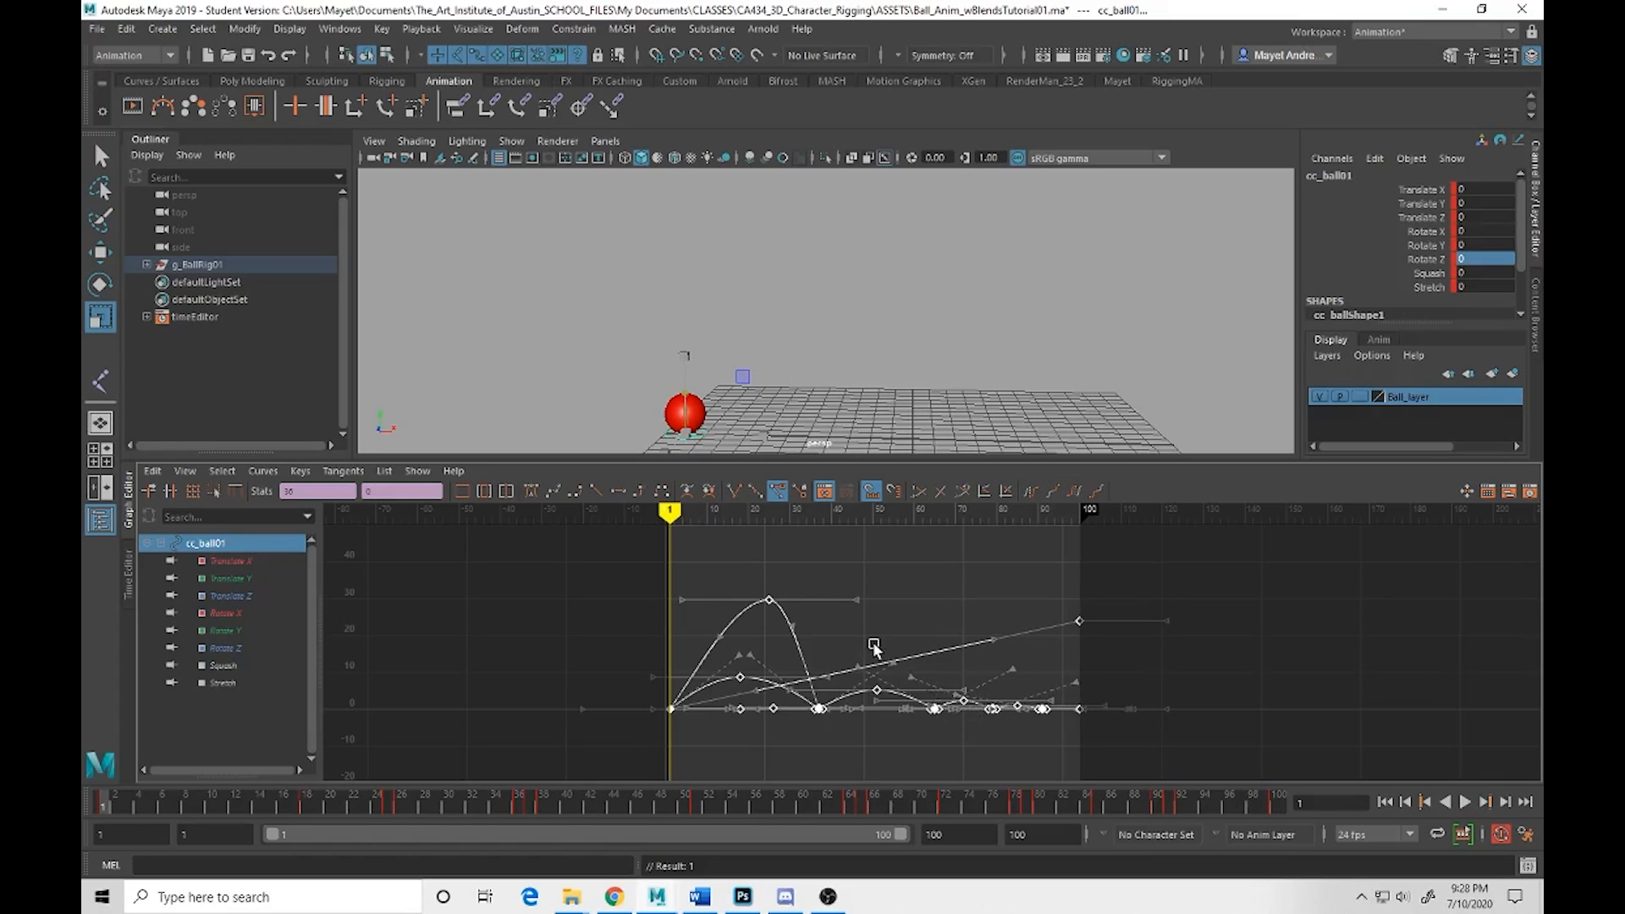
{"action": "middle_click_drag", "start_coordinate": [883, 644], "coordinate": [823, 645]}
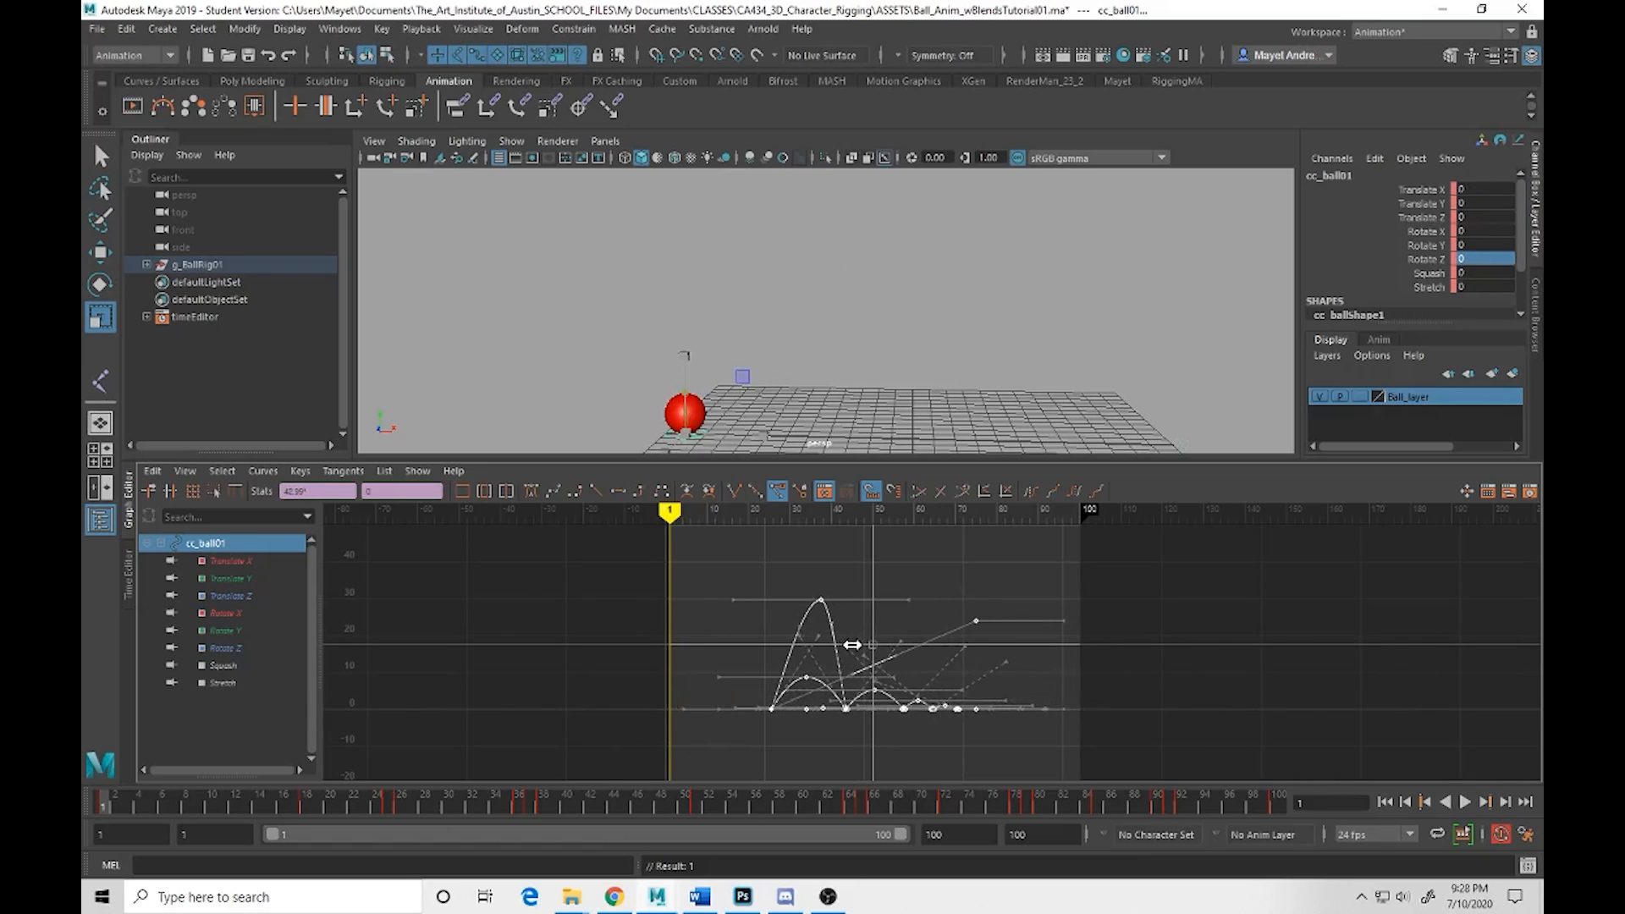
{"action": "middle_click_drag", "start_coordinate": [873, 646], "coordinate": [814, 658], "text": "shift"}
{"action": "key", "text": "w"}
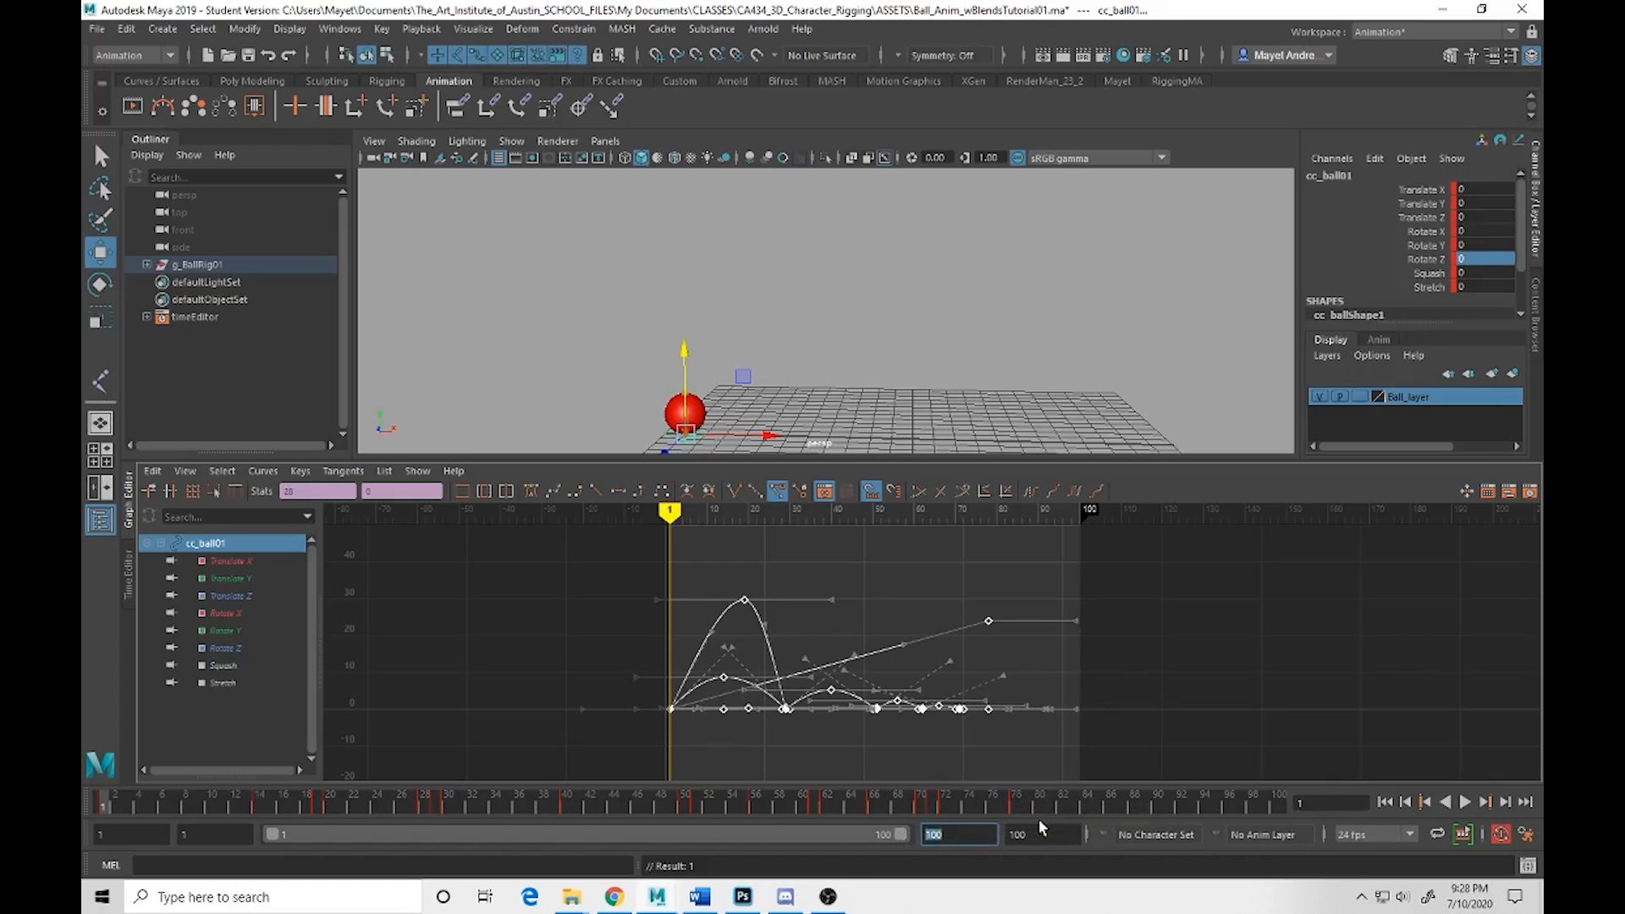
Set the playback range to end at frame 80 and play the faster bounce
{"action": "key", "text": "Return"}
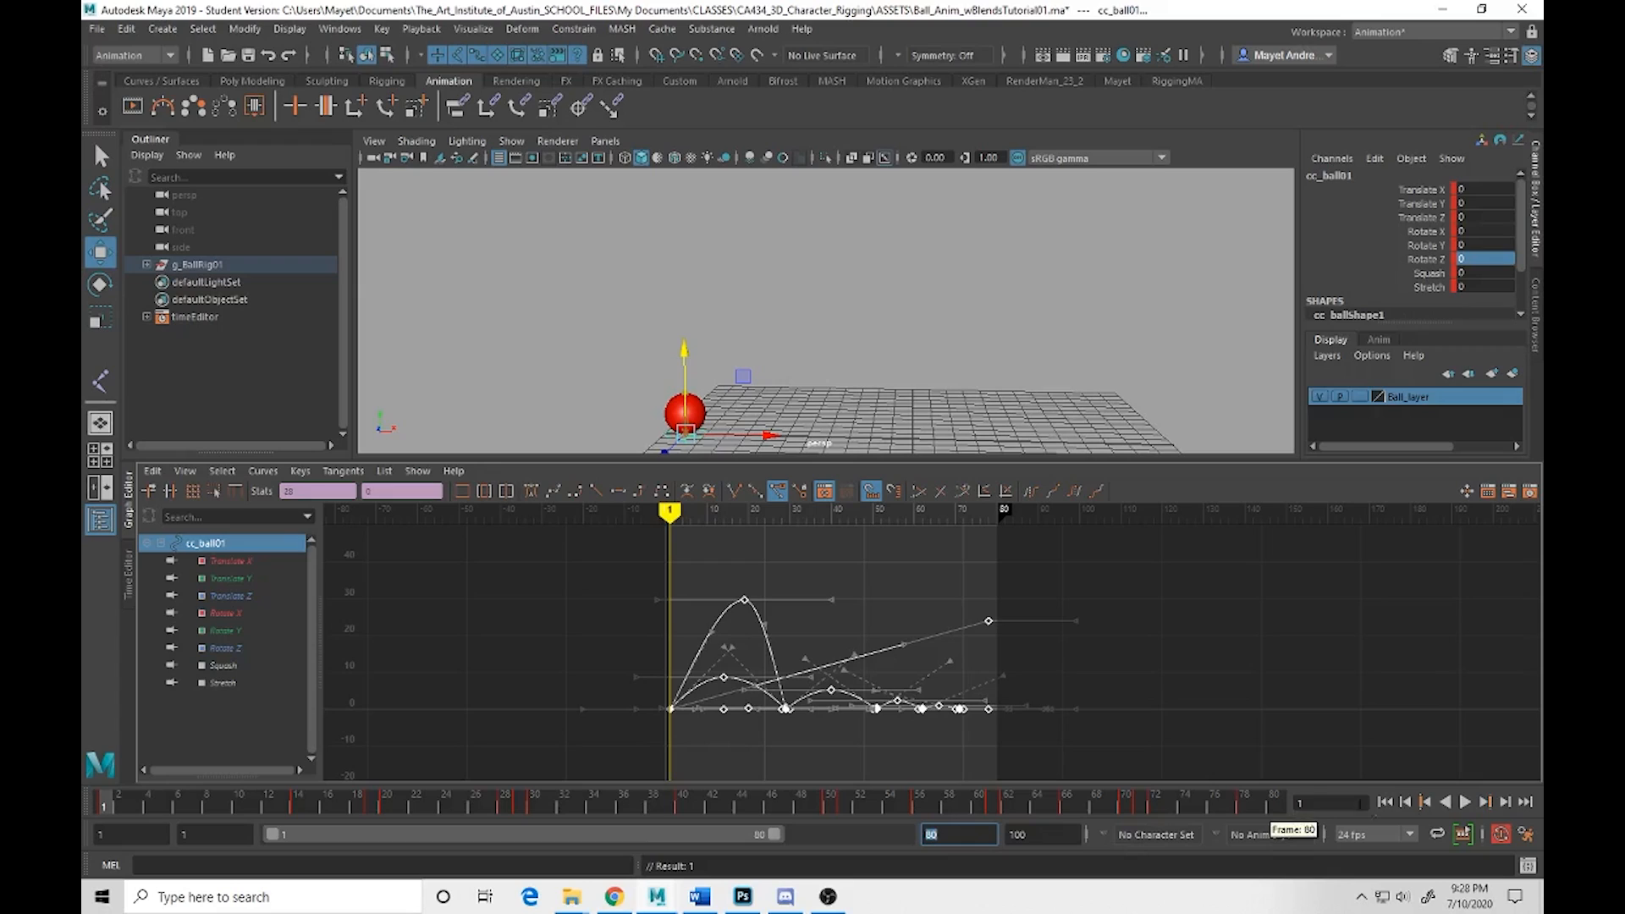
{"action": "left_click", "coordinate": [1466, 803]}
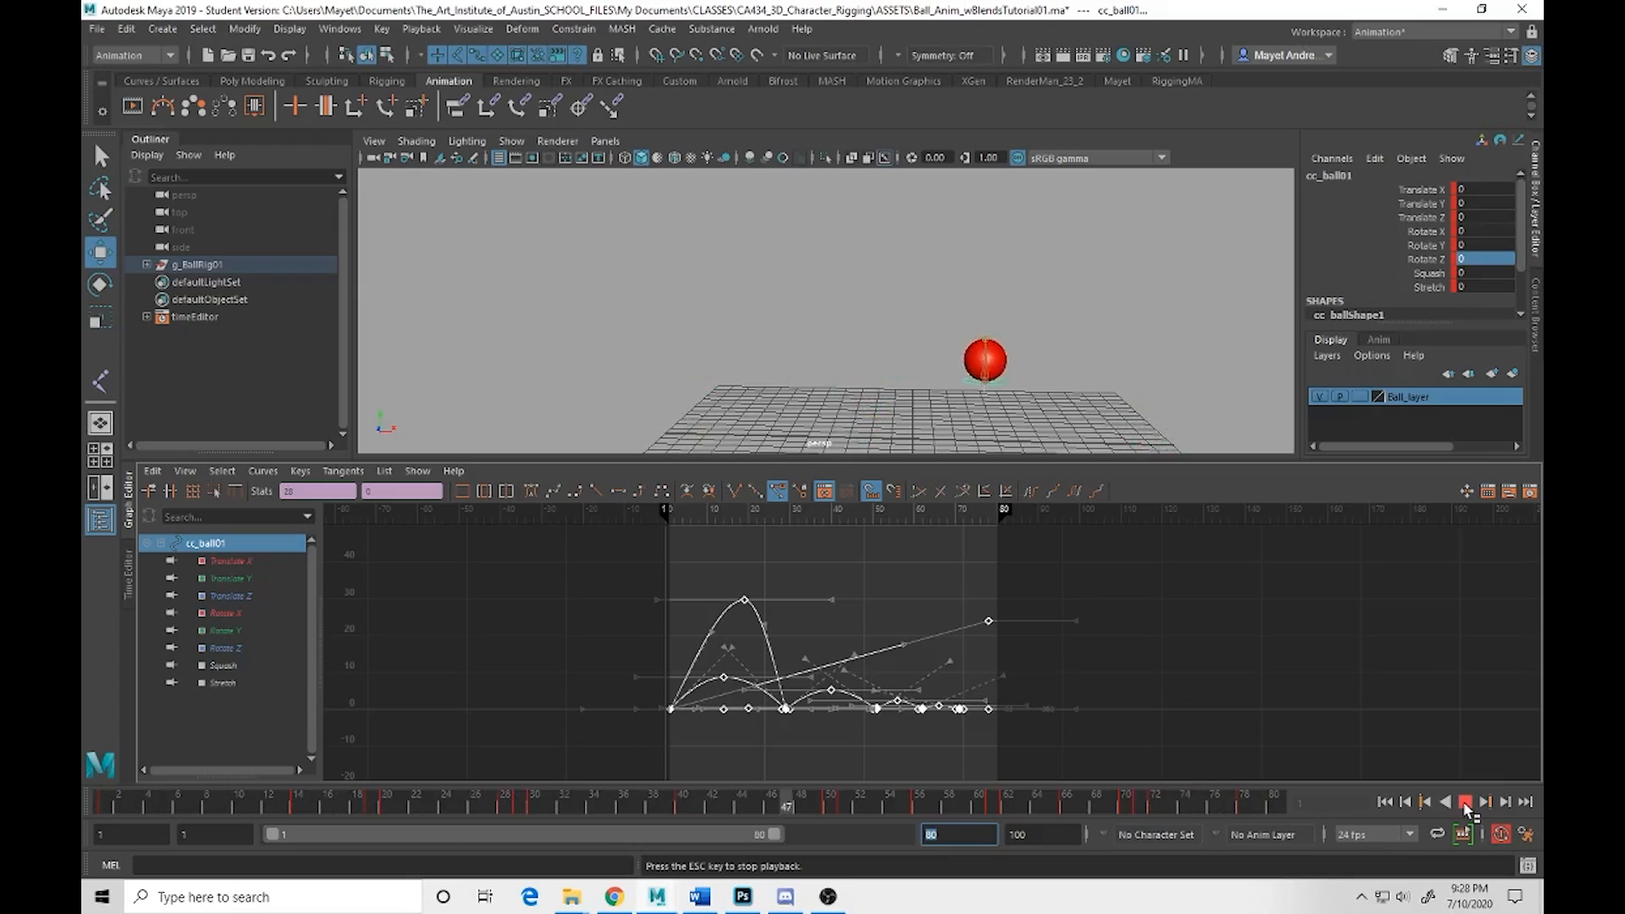
{"action": "left_click", "coordinate": [1465, 803]}
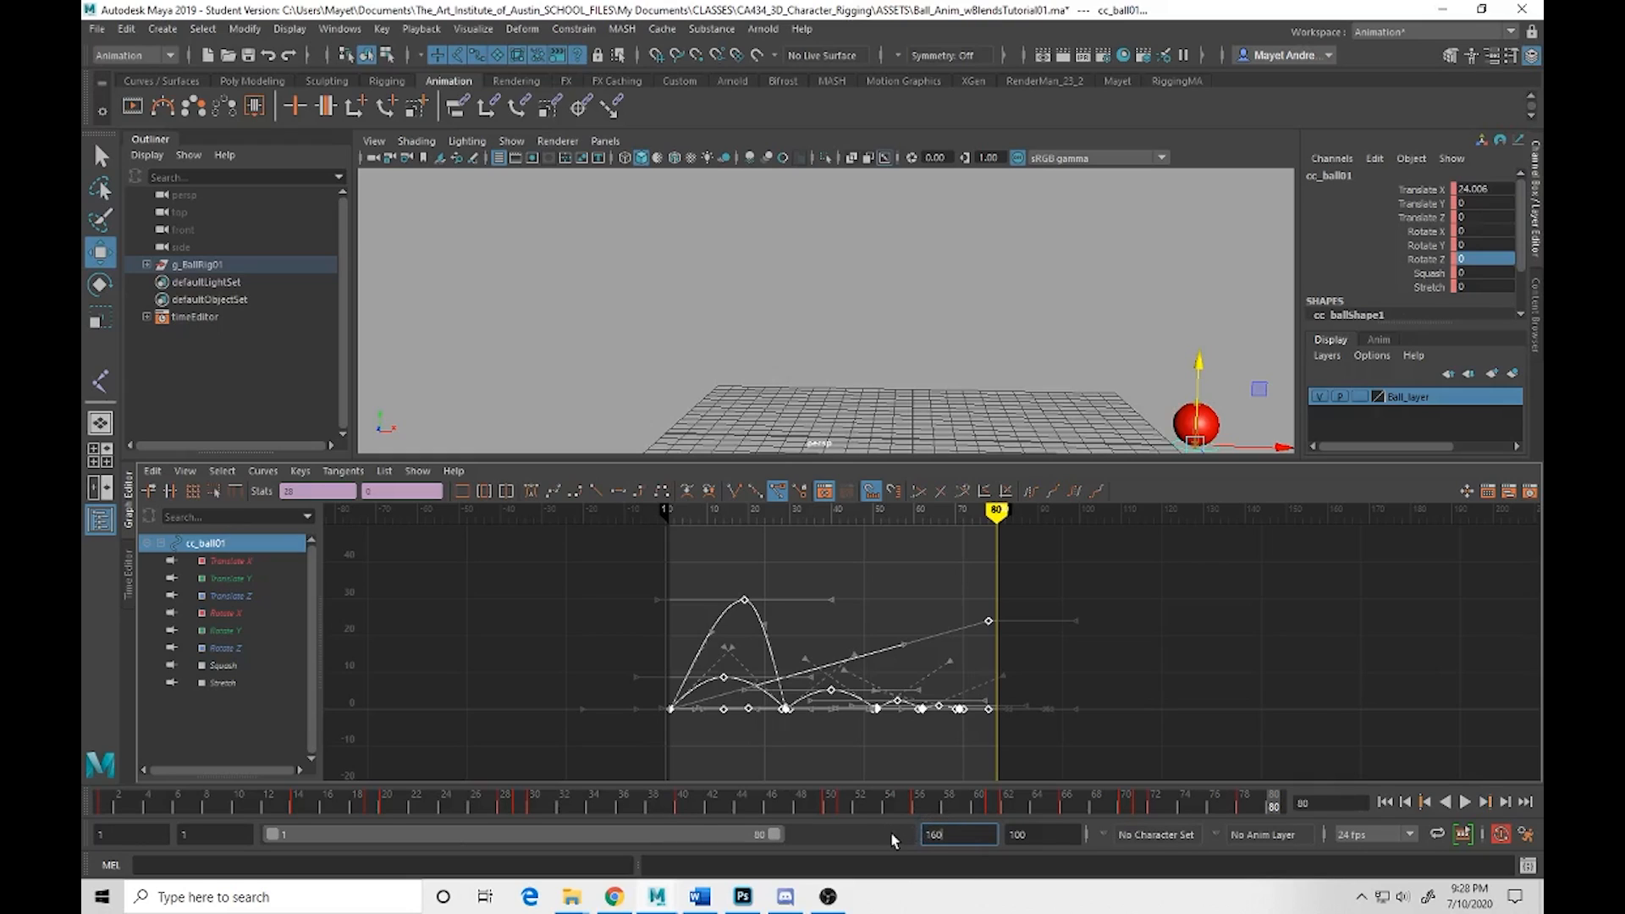
Extend the playback range to frame 160 and paste a copy of all the ball's keys at frame 78
{"action": "key", "text": "Return"}
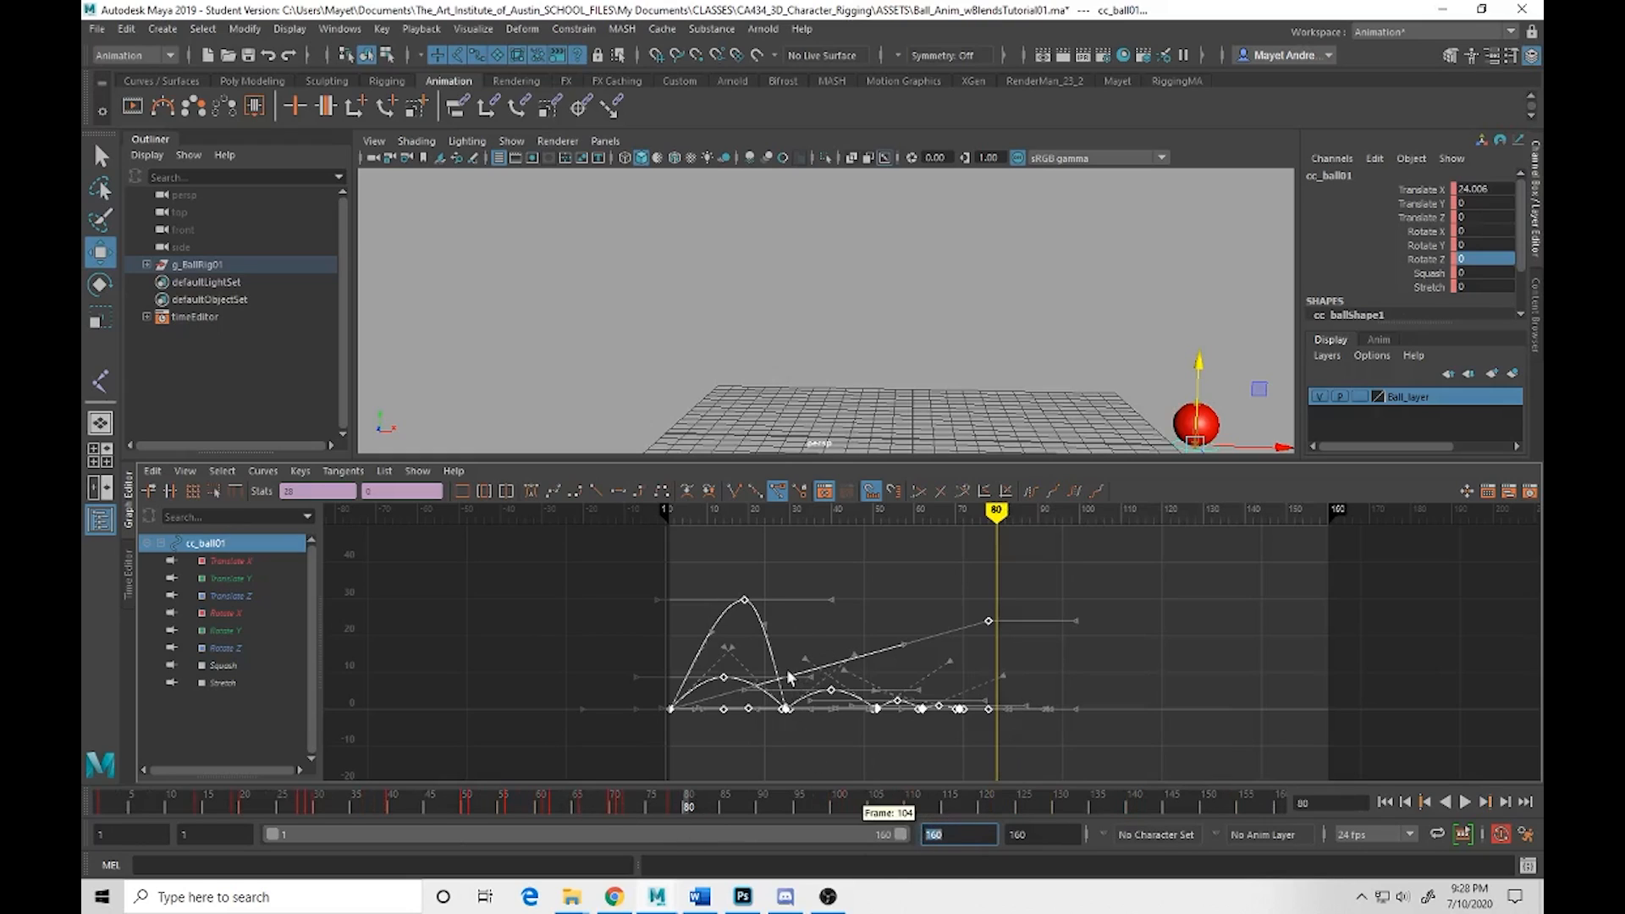
{"action": "left_click_drag", "start_coordinate": [994, 526], "coordinate": [988, 515]}
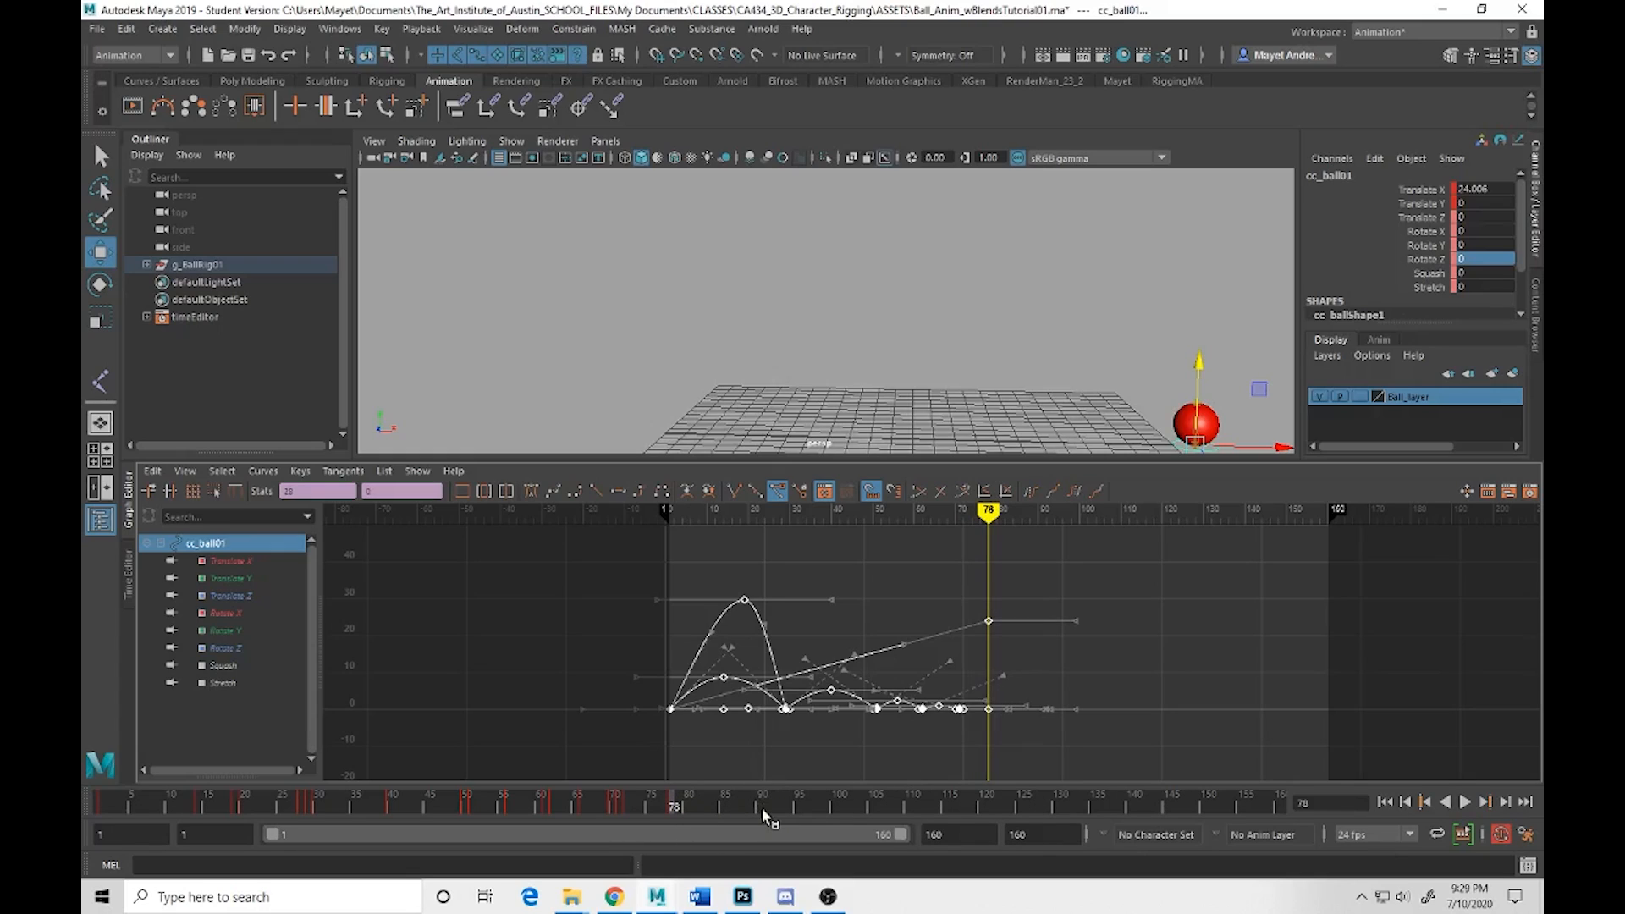
{"action": "key", "text": "ctrl+v"}
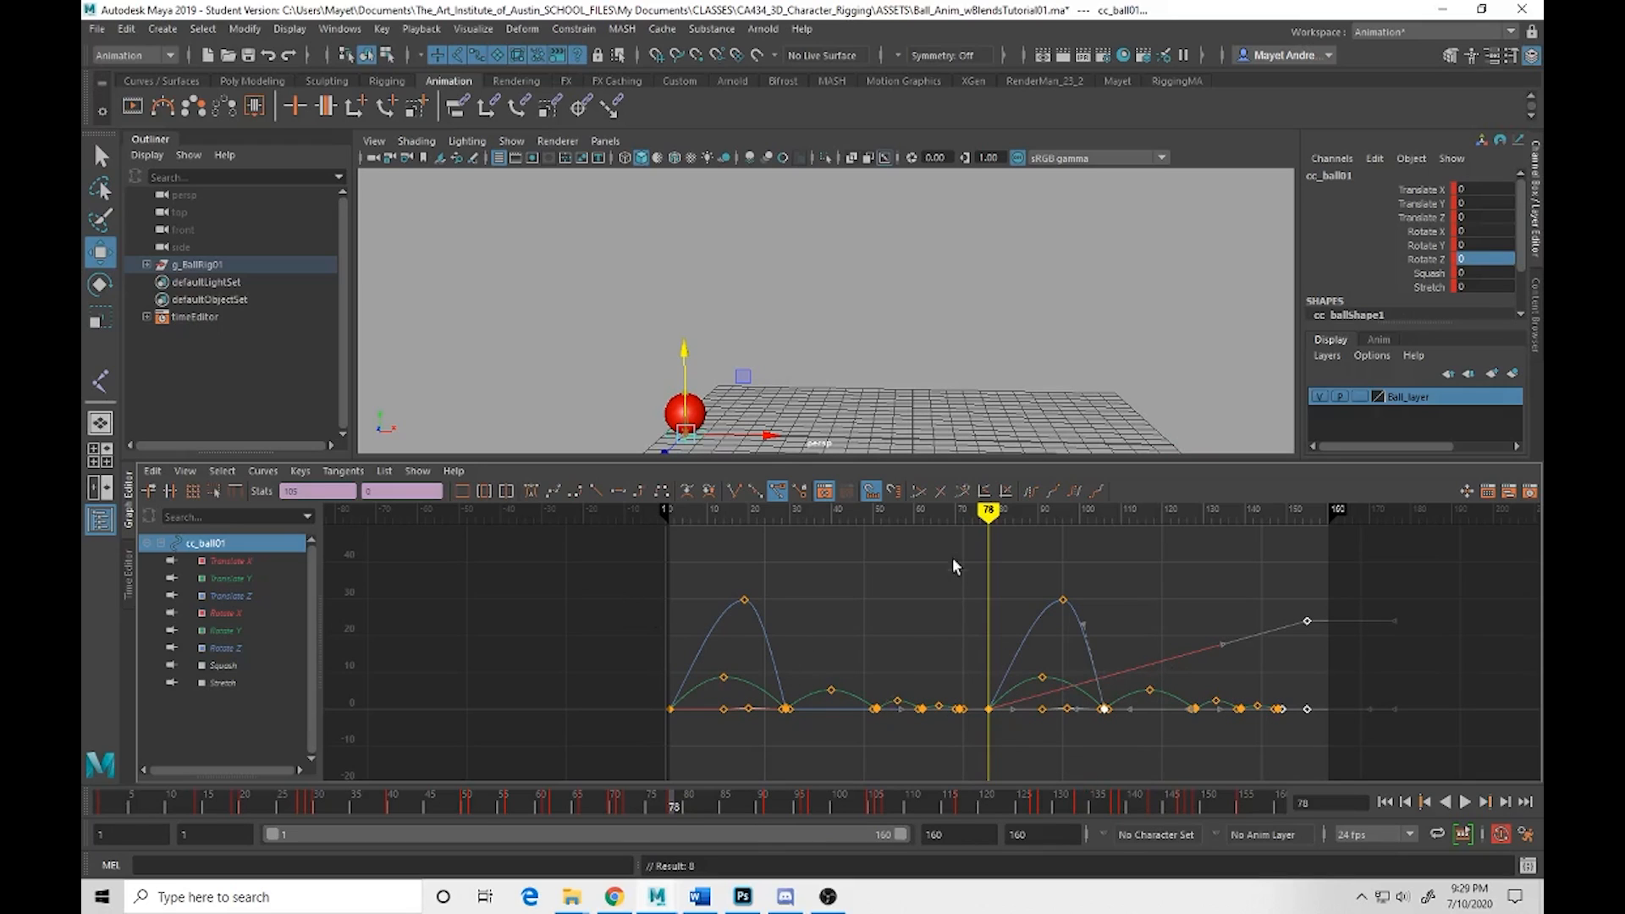
Play the doubled animation and delete the Translate X key at frame 78 so the ball travels steadily through both bounce cycles
{"action": "left_click_drag", "start_coordinate": [1110, 336], "coordinate": [1068, 354], "text": "alt"}
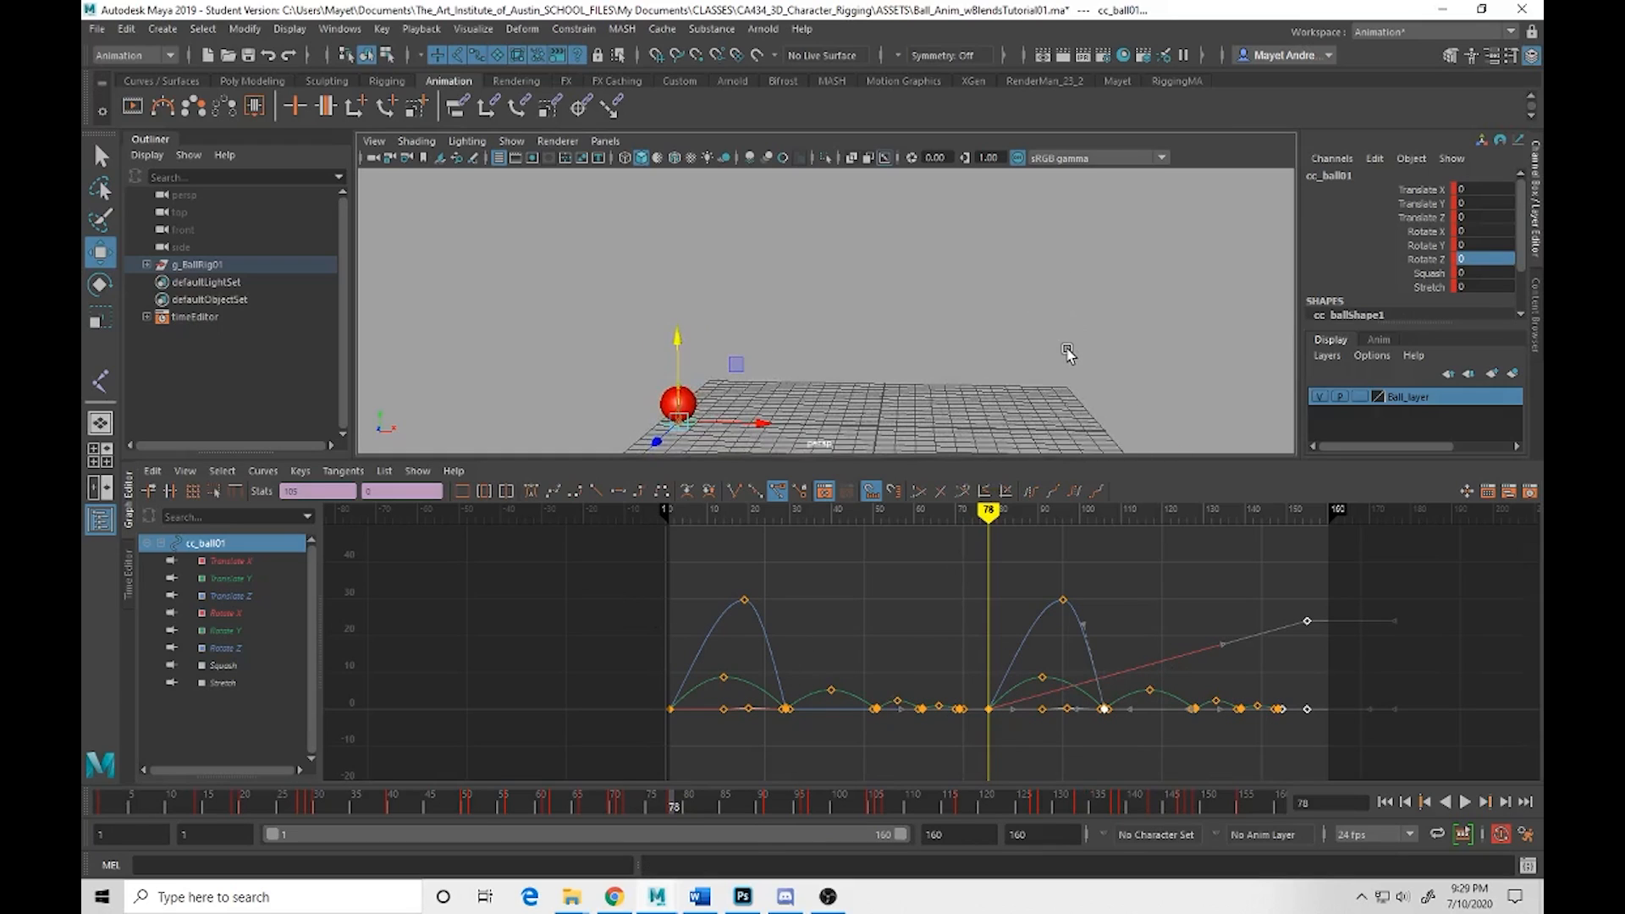
{"action": "left_click", "coordinate": [1465, 802]}
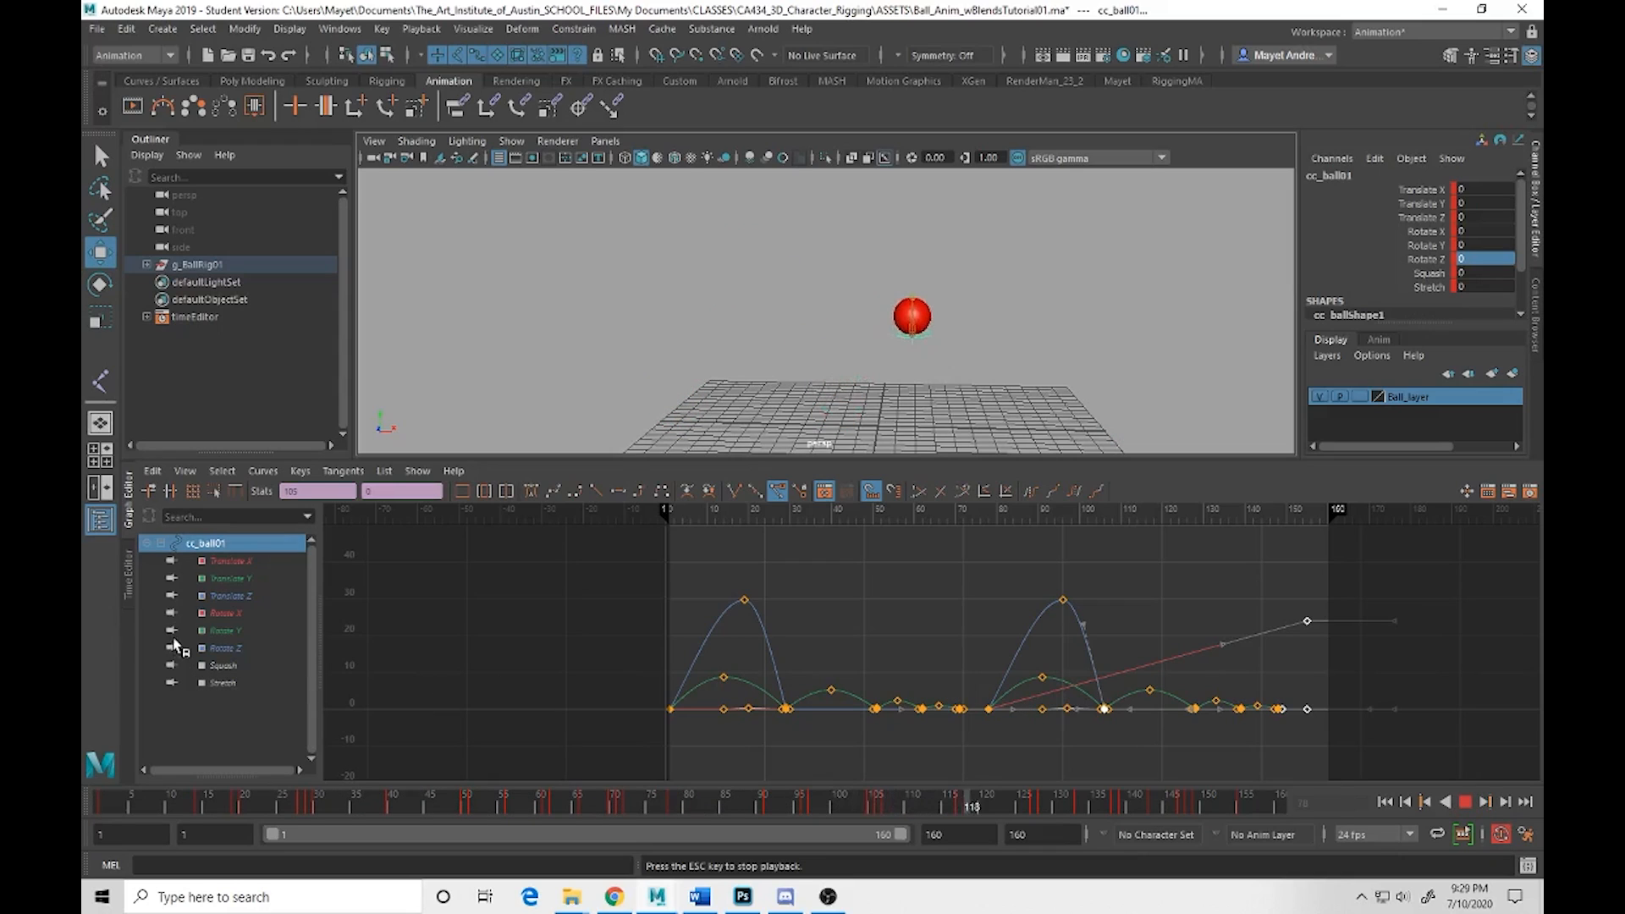
{"action": "left_click", "coordinate": [222, 560]}
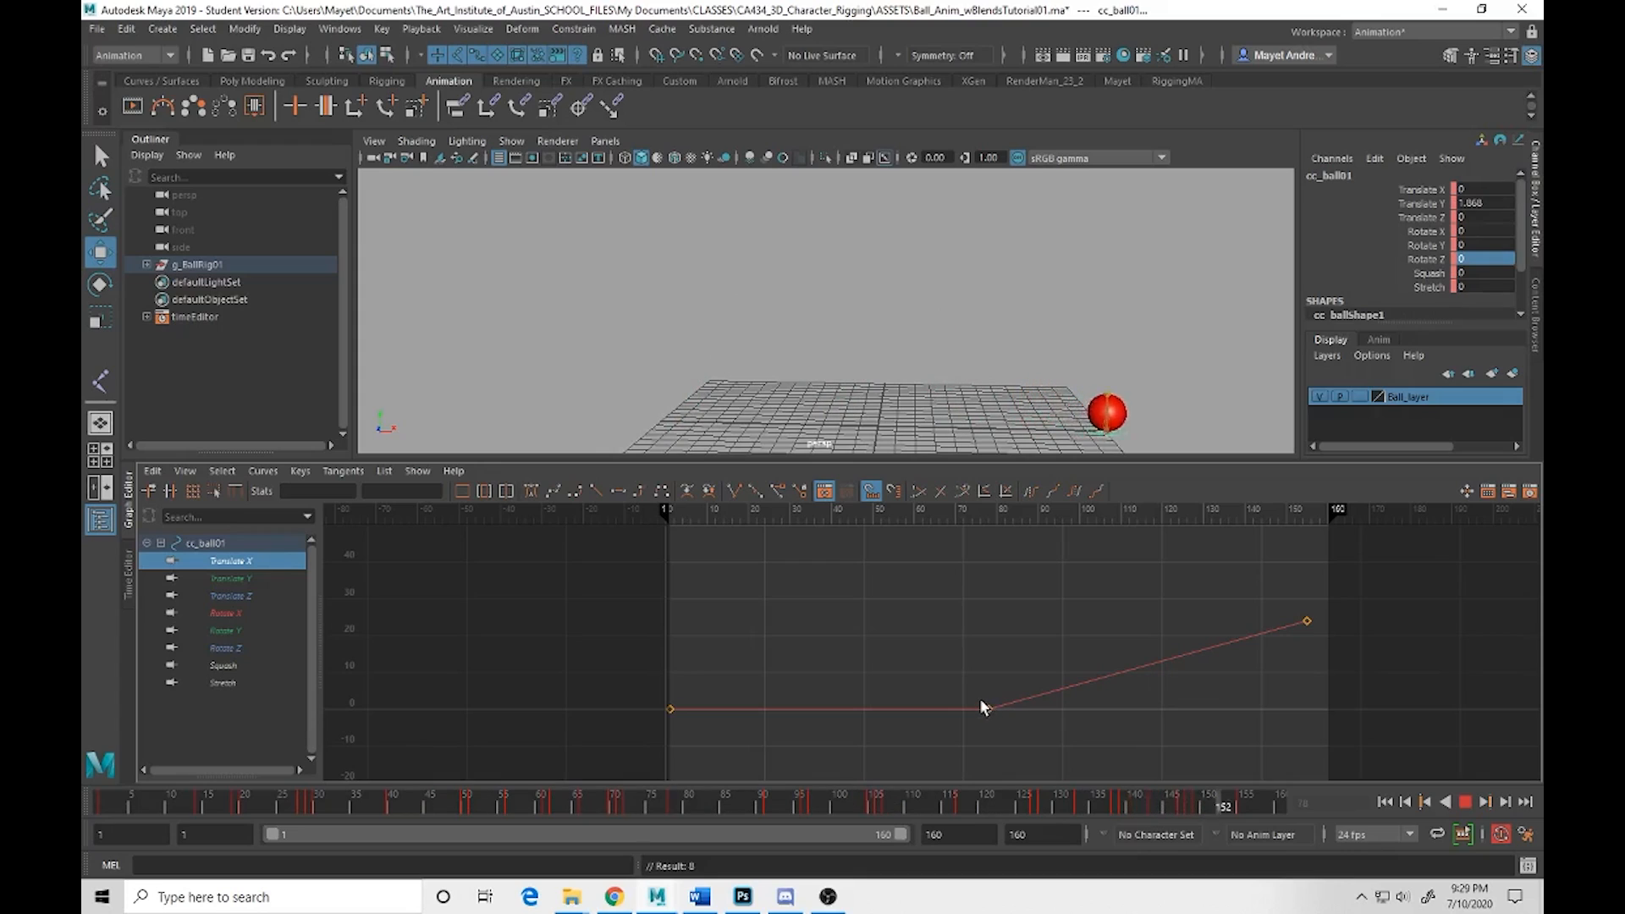
{"action": "left_click", "coordinate": [988, 708]}
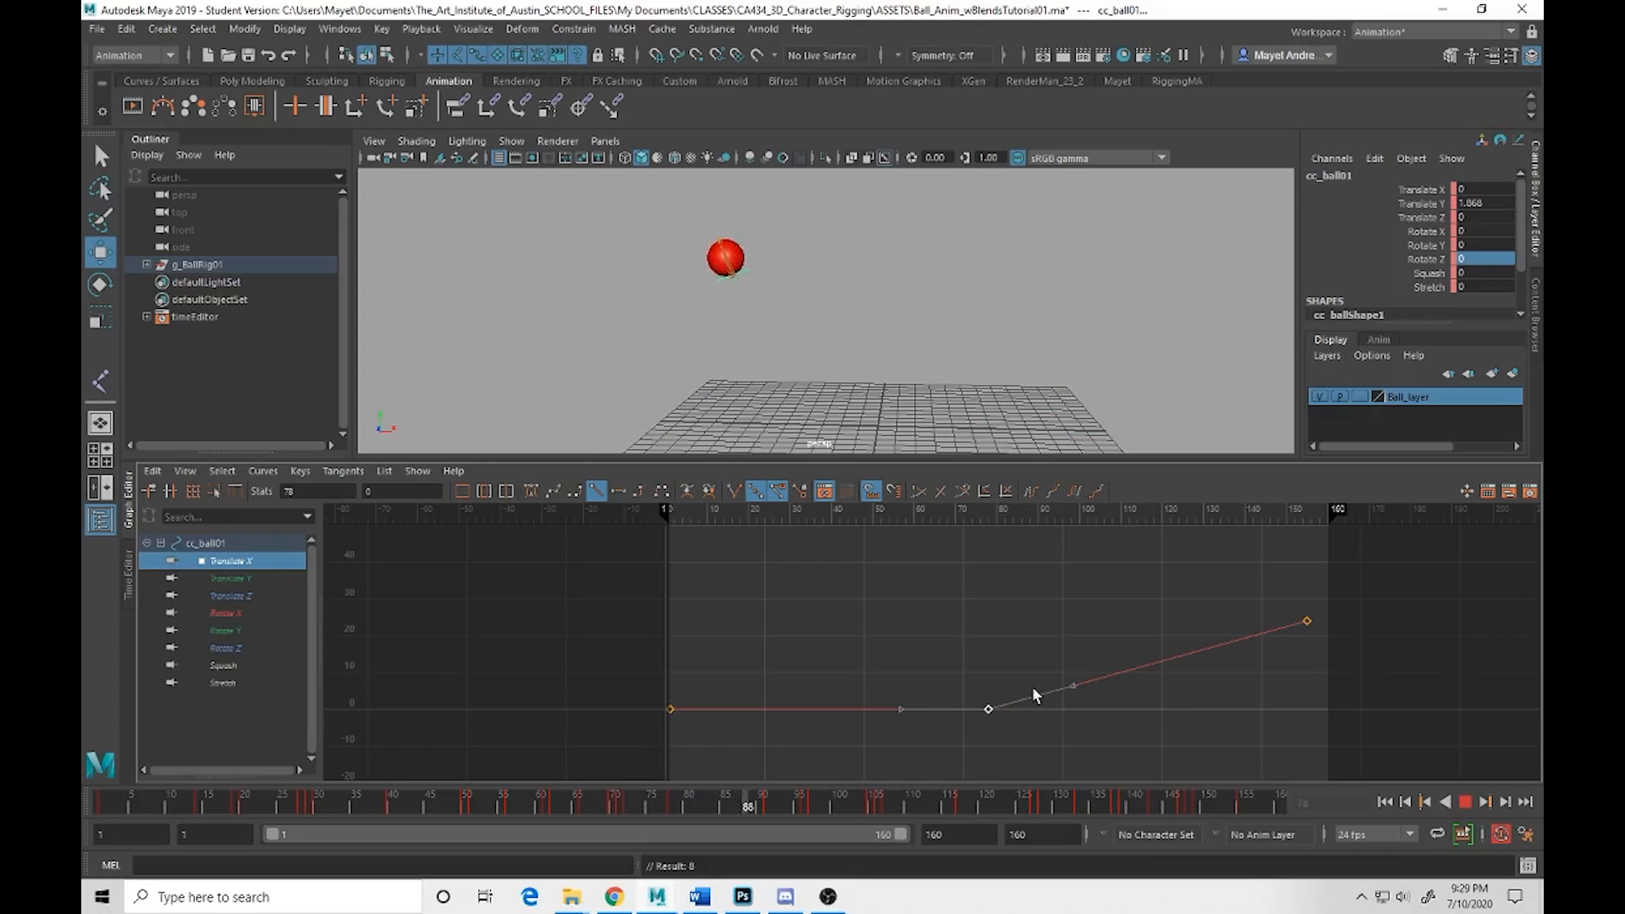
{"action": "key", "text": "Delete"}
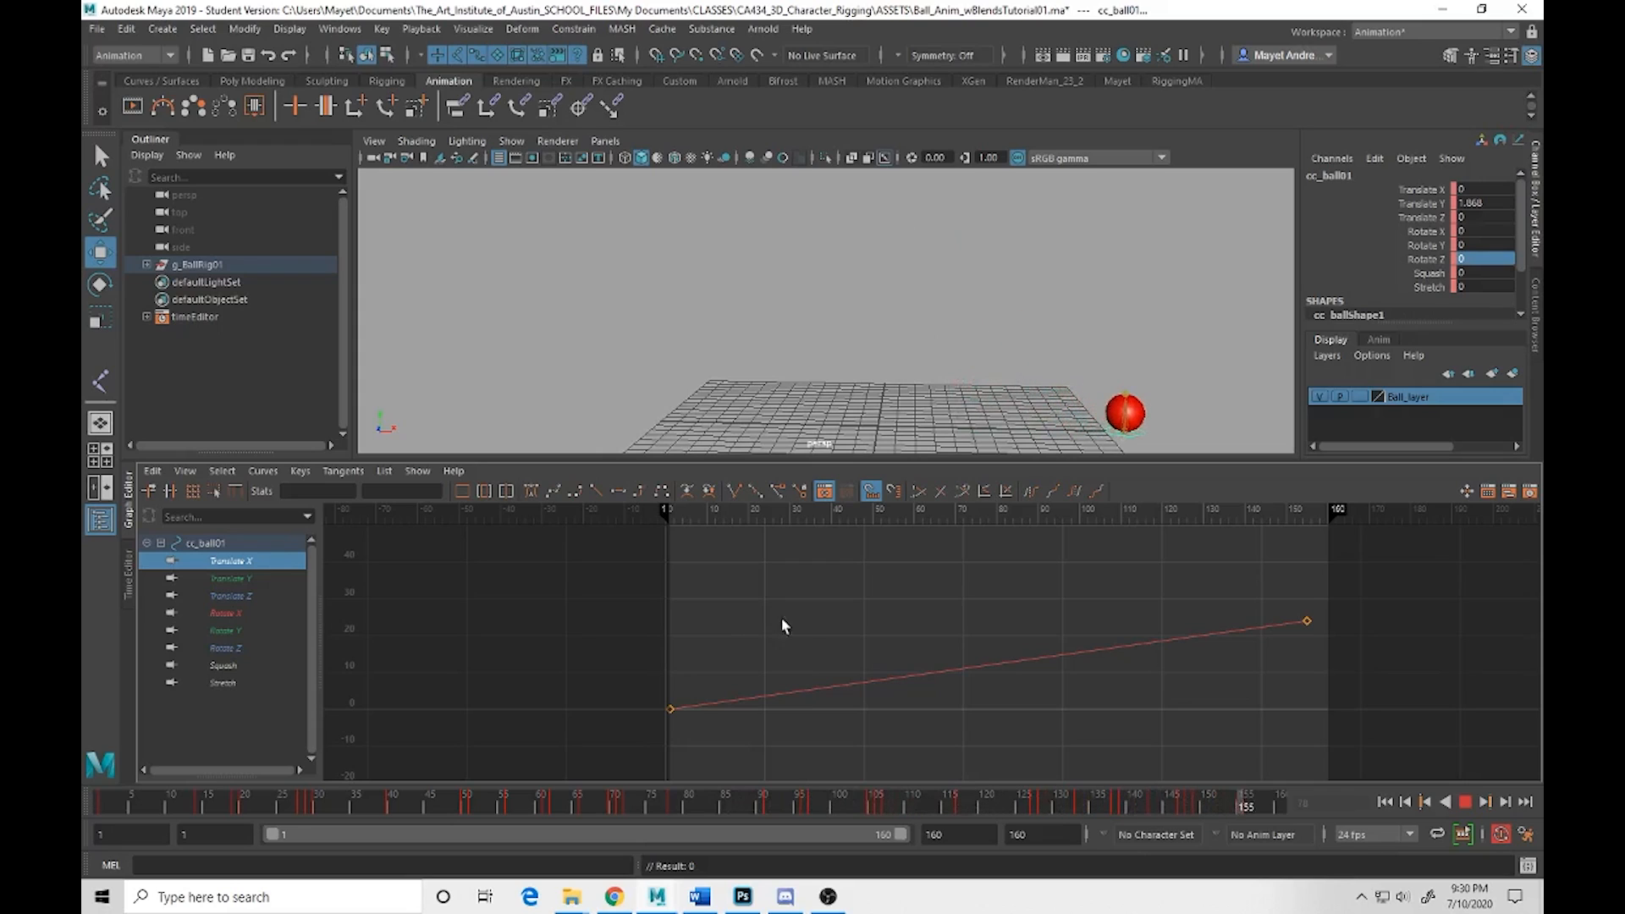
{"action": "left_click", "coordinate": [1466, 802]}
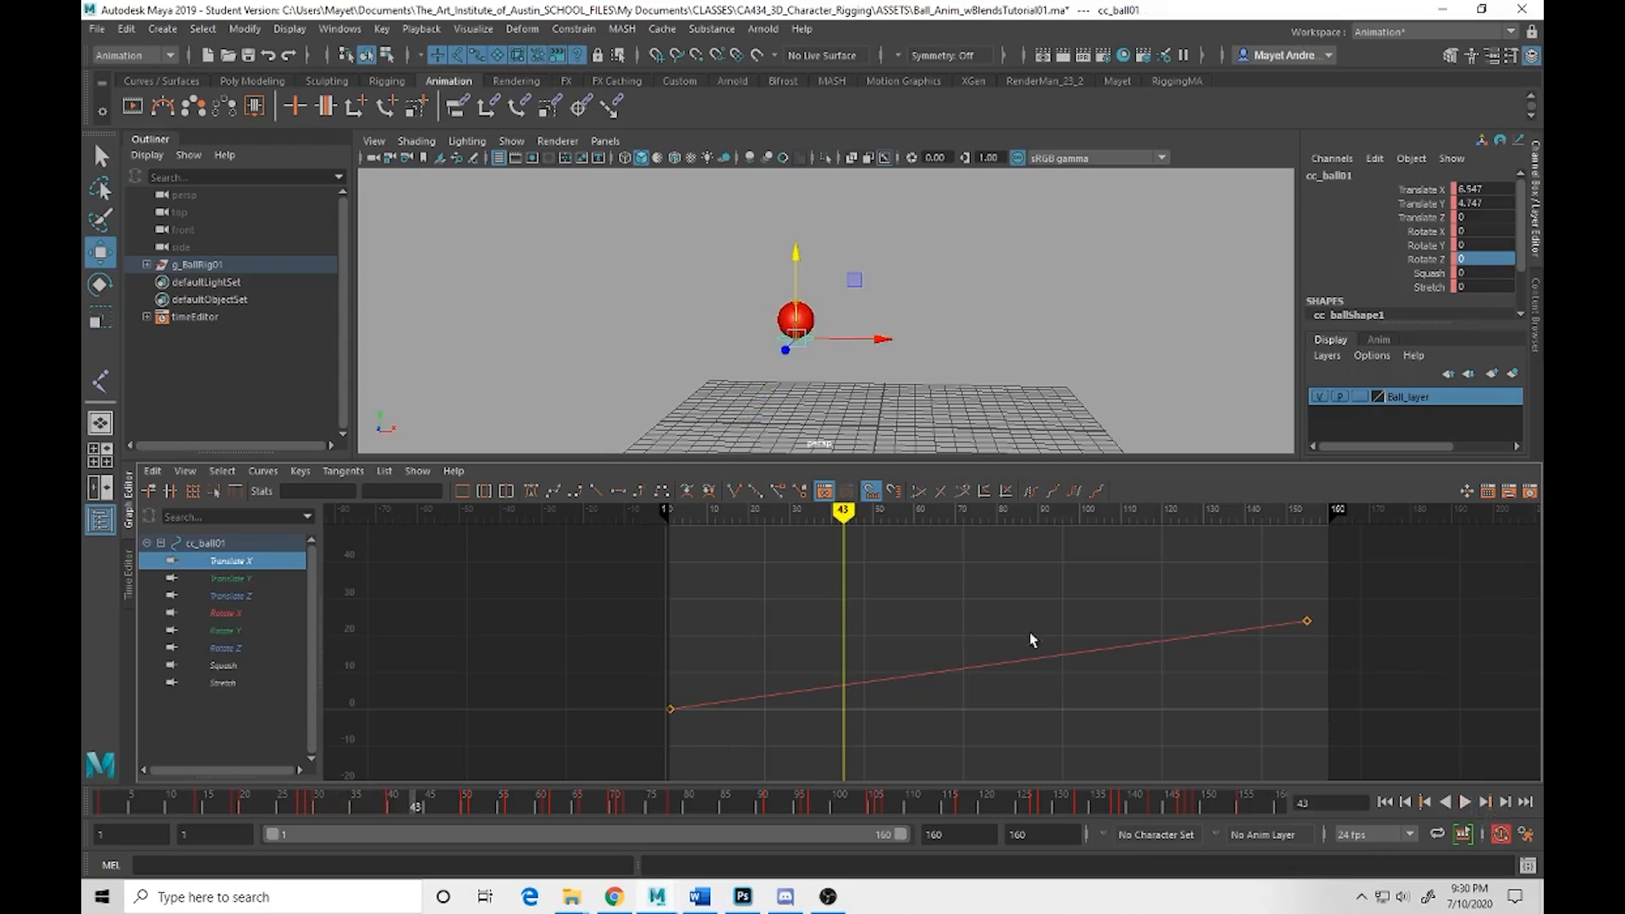
Save the changes to the current scene and open Ball_Anim_wBlends04.ma from the ASSETS folder
{"action": "left_click", "coordinate": [97, 29]}
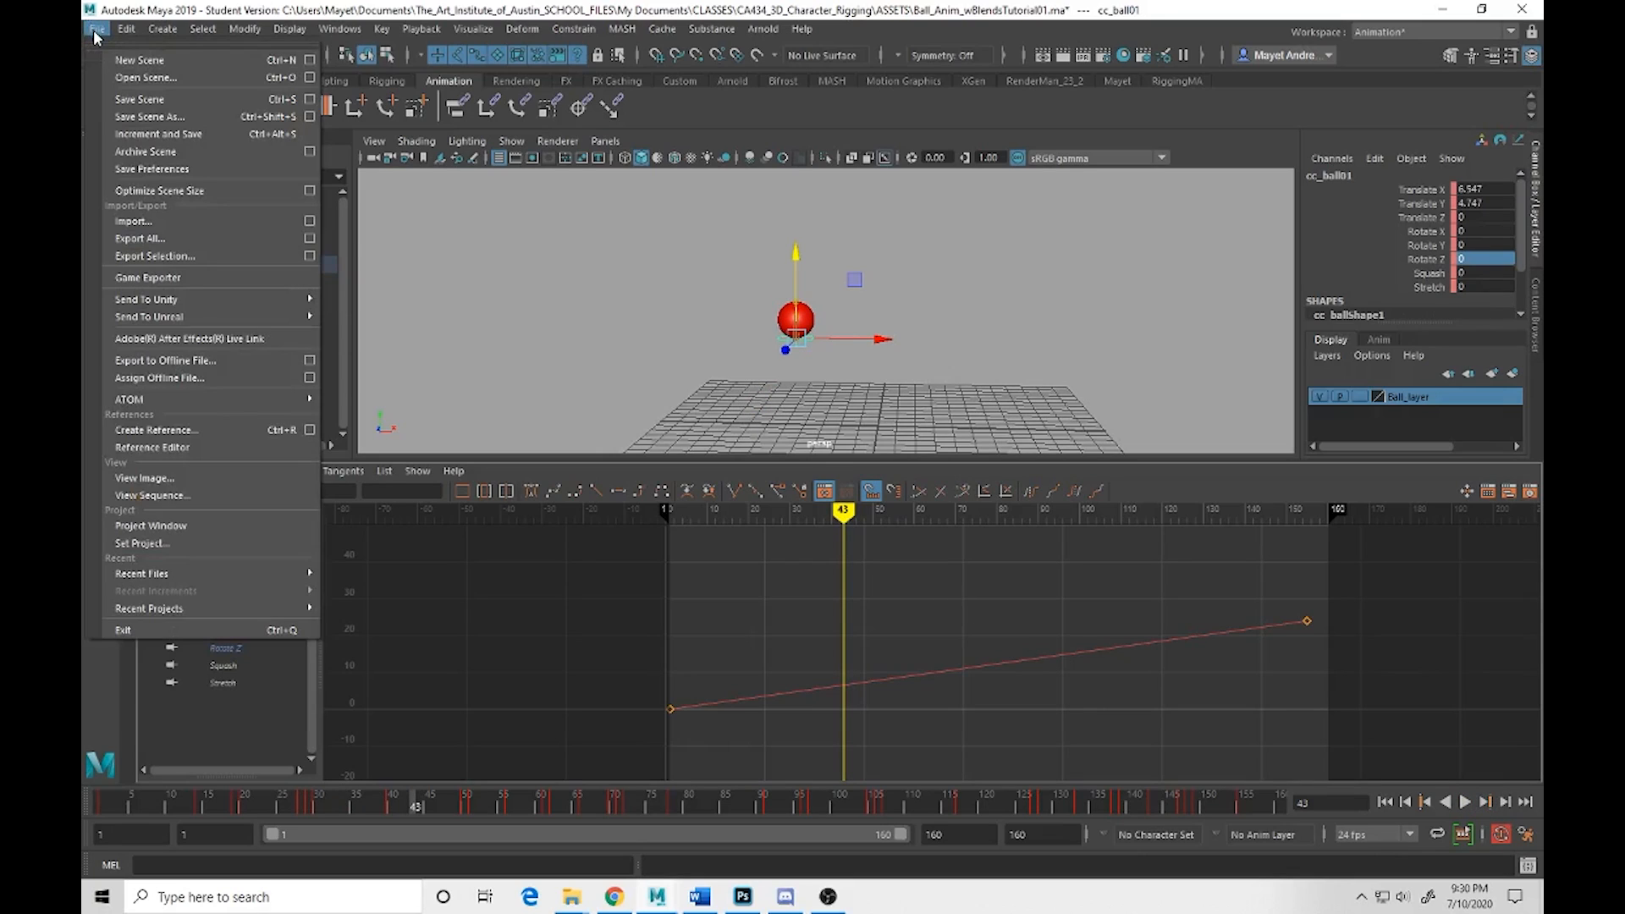
{"action": "left_click", "coordinate": [122, 77]}
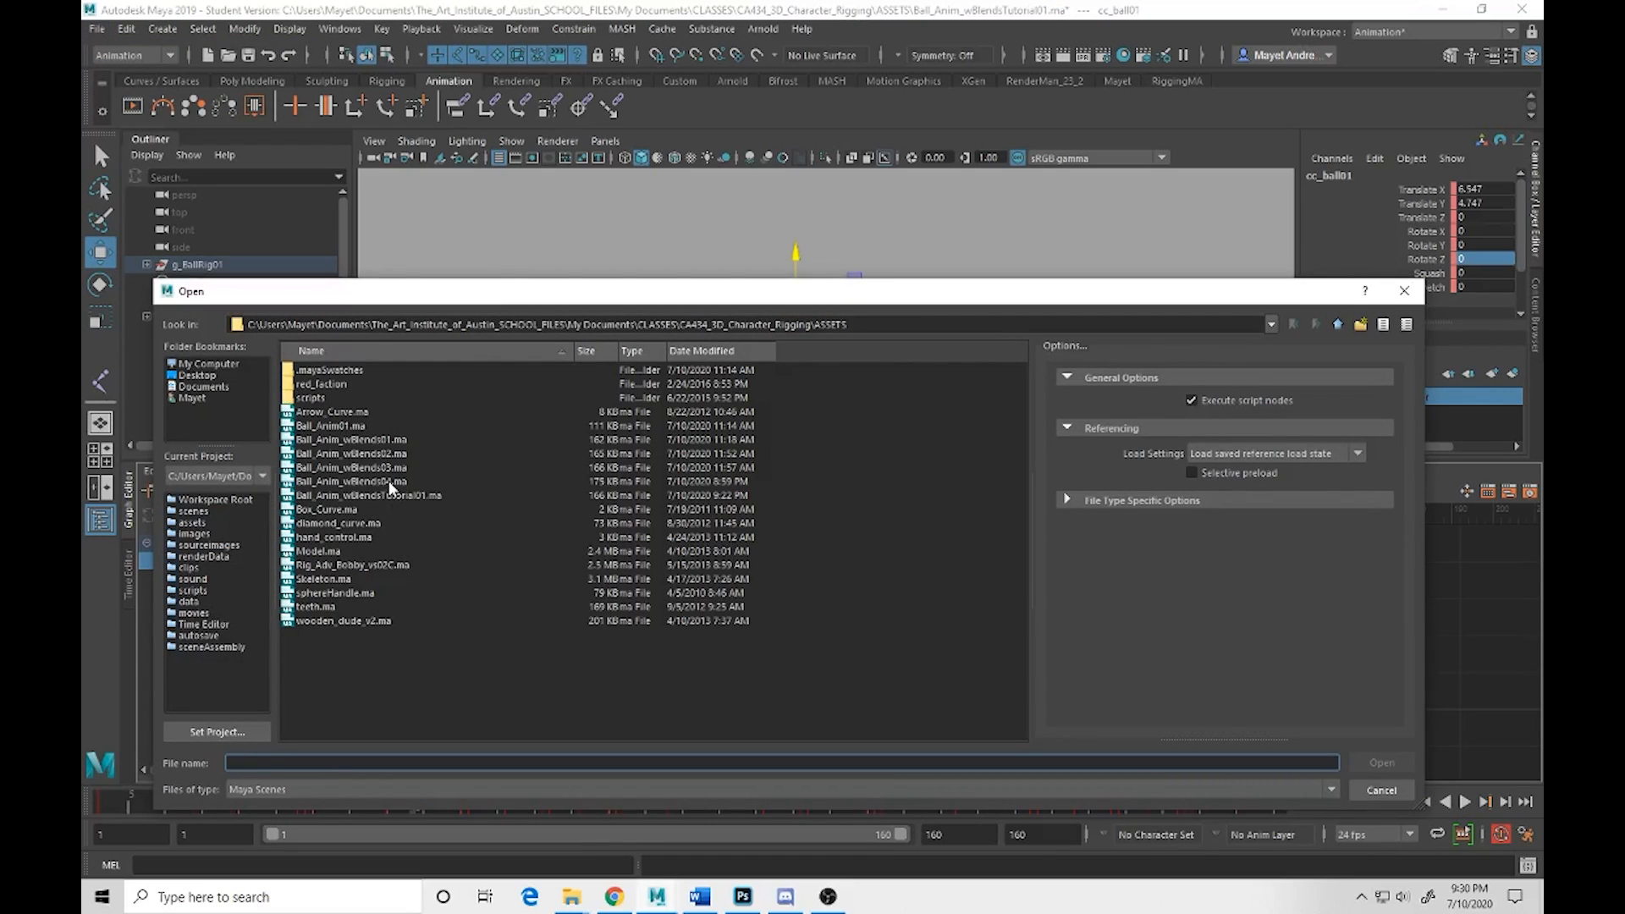
{"action": "left_click", "coordinate": [390, 482]}
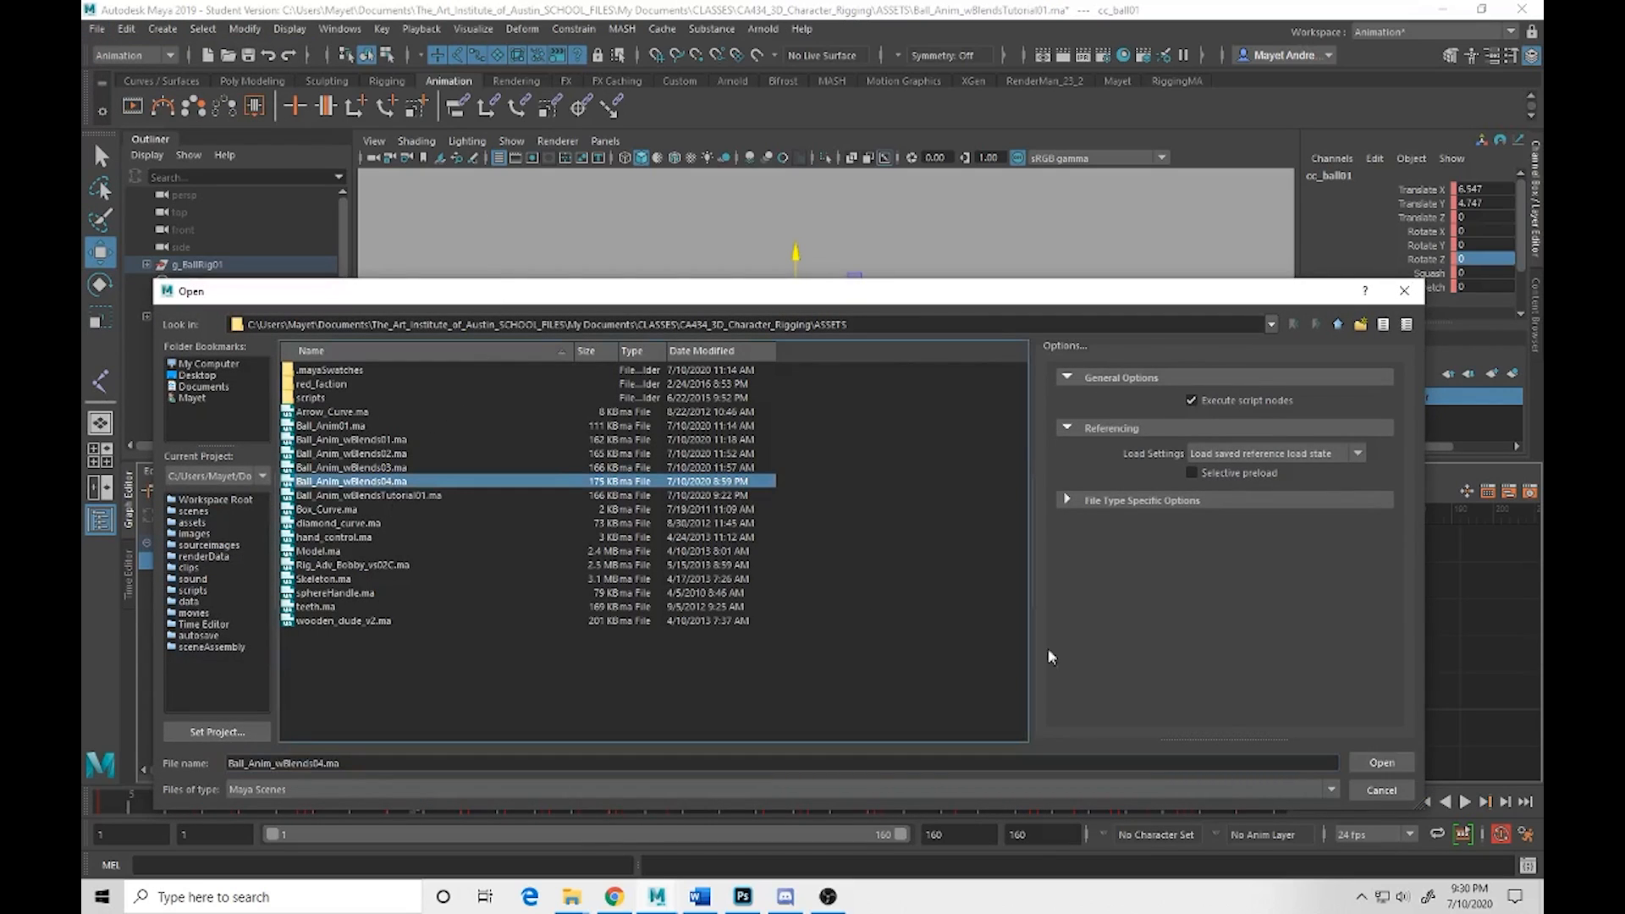
{"action": "left_click", "coordinate": [1395, 763]}
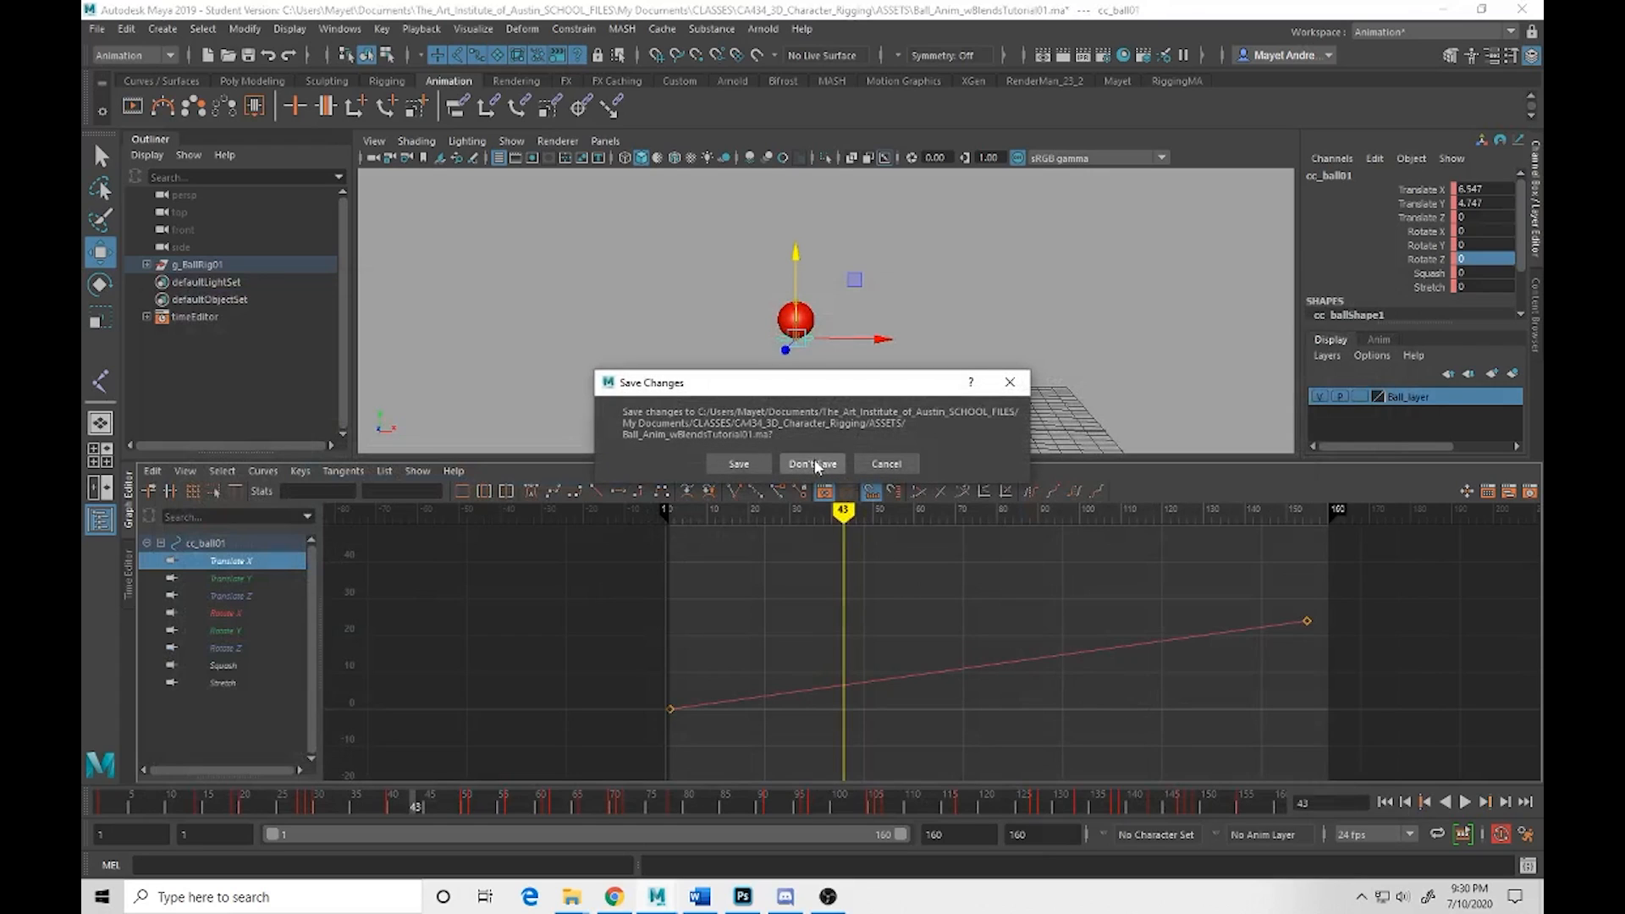
{"action": "left_click", "coordinate": [739, 463]}
{"action": "left_click", "coordinate": [776, 465]}
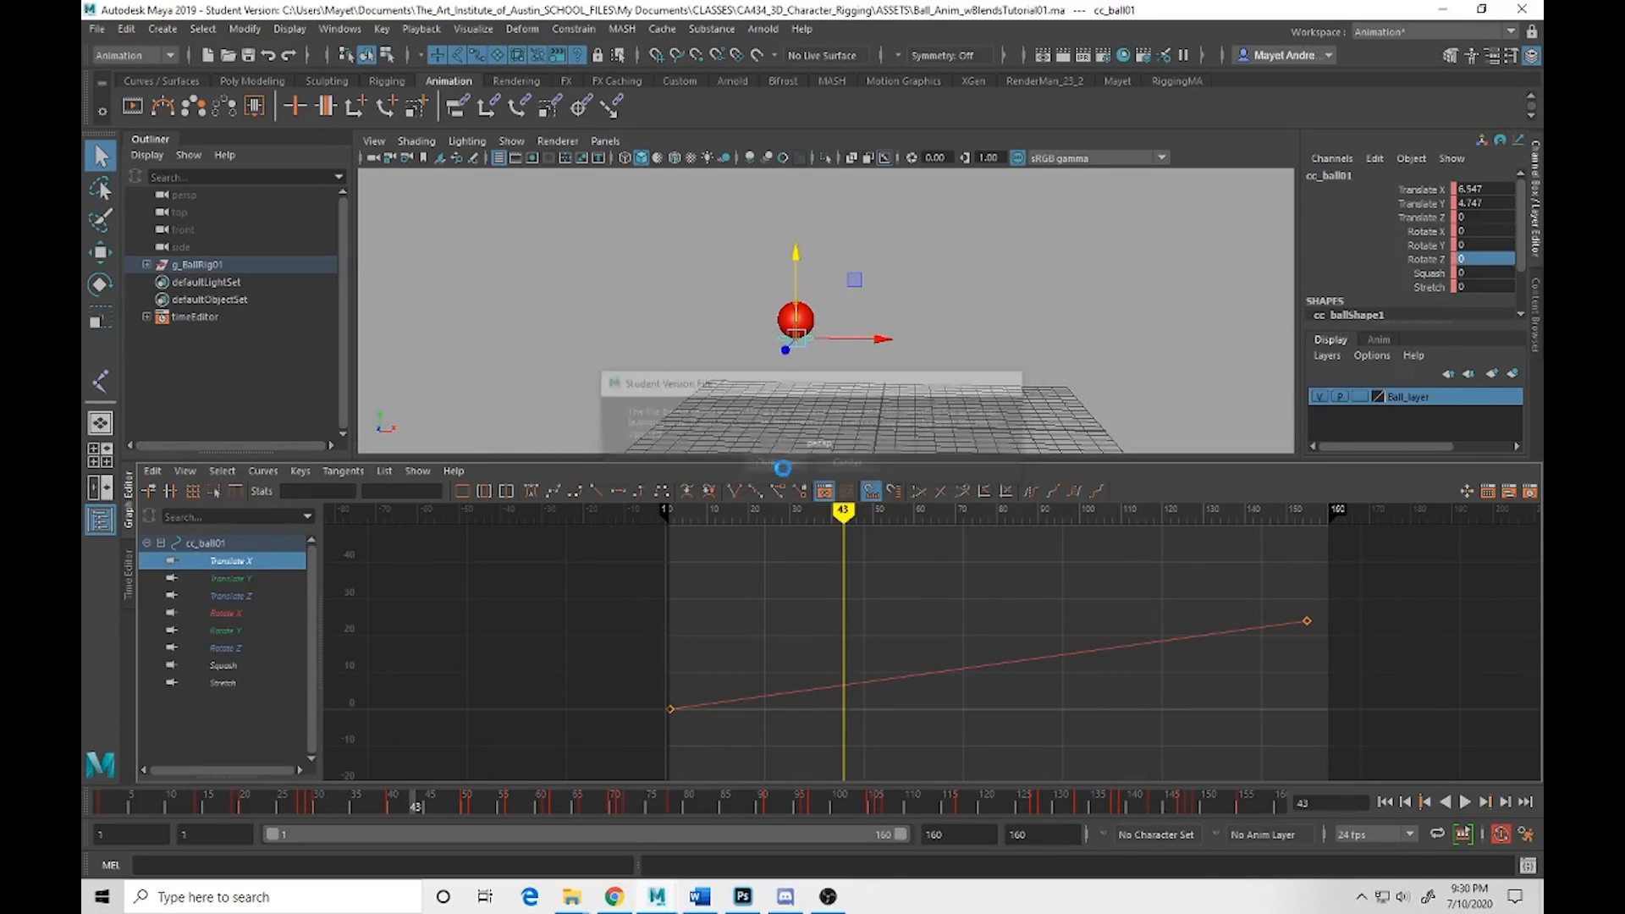
{"action": "left_click", "coordinate": [788, 463]}
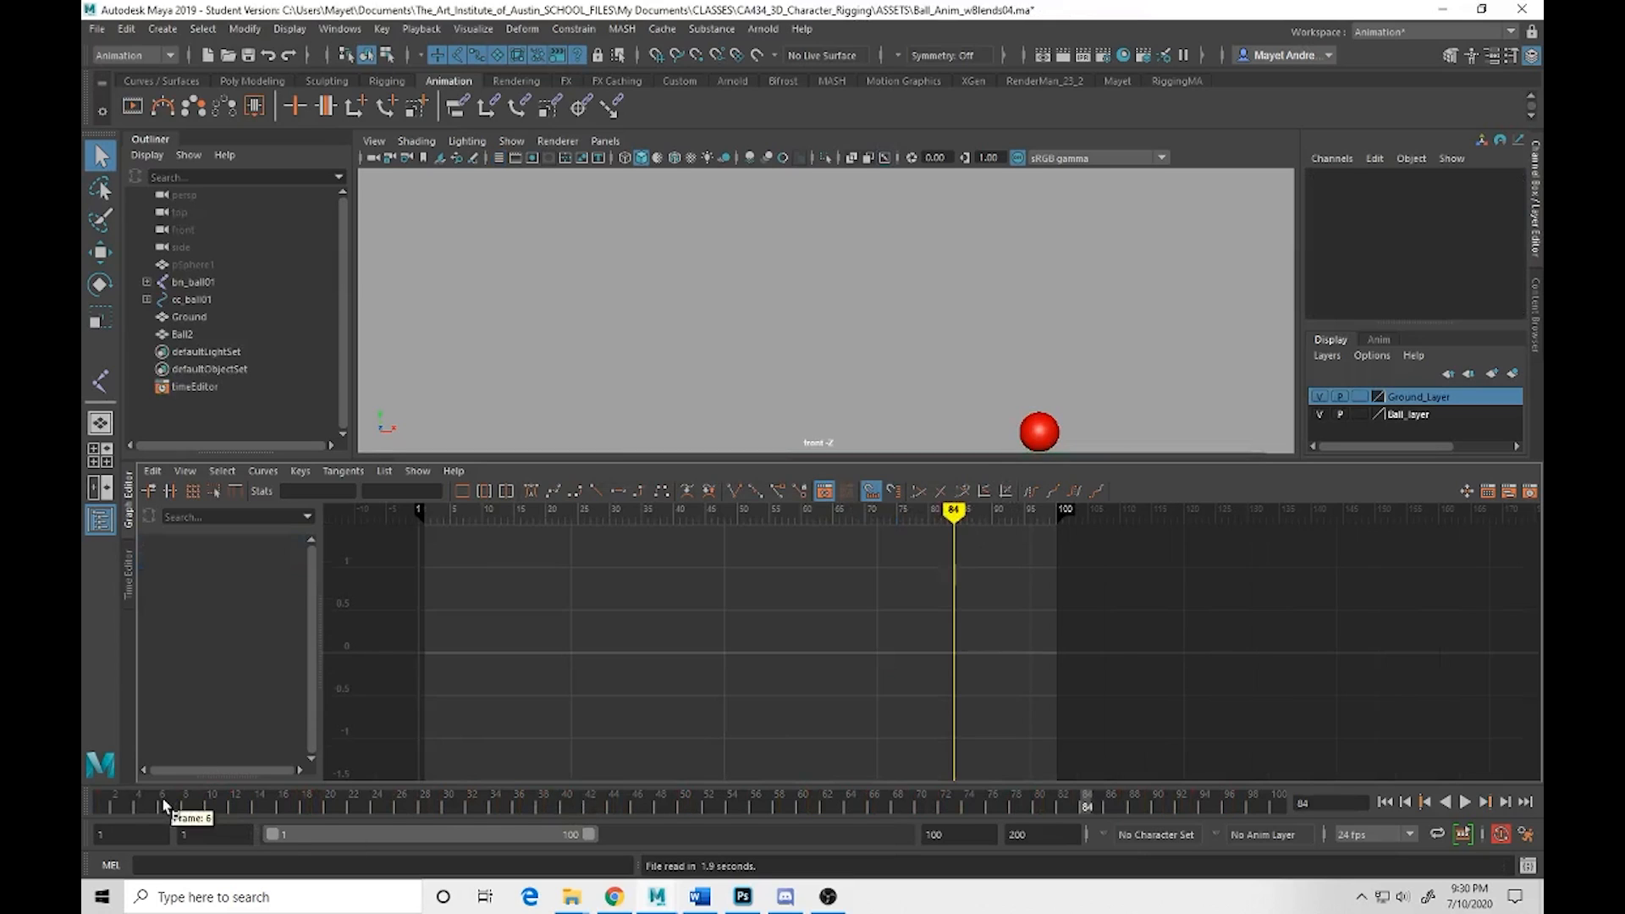
Enlarge the viewport to include the ground and play the reference bounce from frame 1
{"action": "left_click_drag", "start_coordinate": [163, 805], "coordinate": [103, 792]}
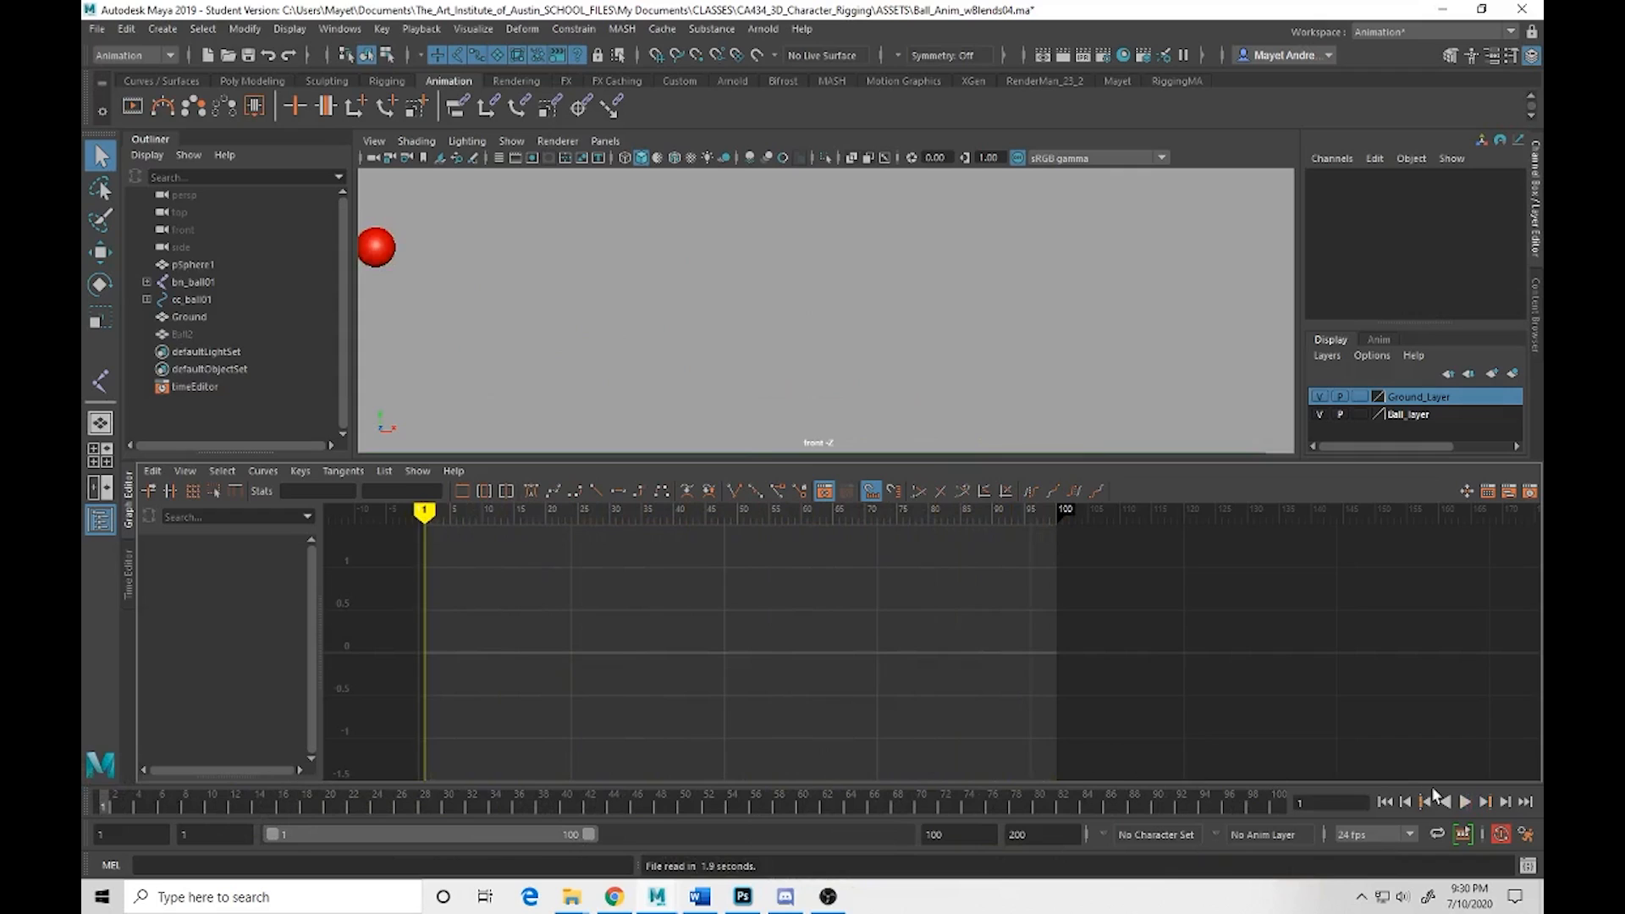
{"action": "left_click_drag", "start_coordinate": [971, 457], "coordinate": [964, 530]}
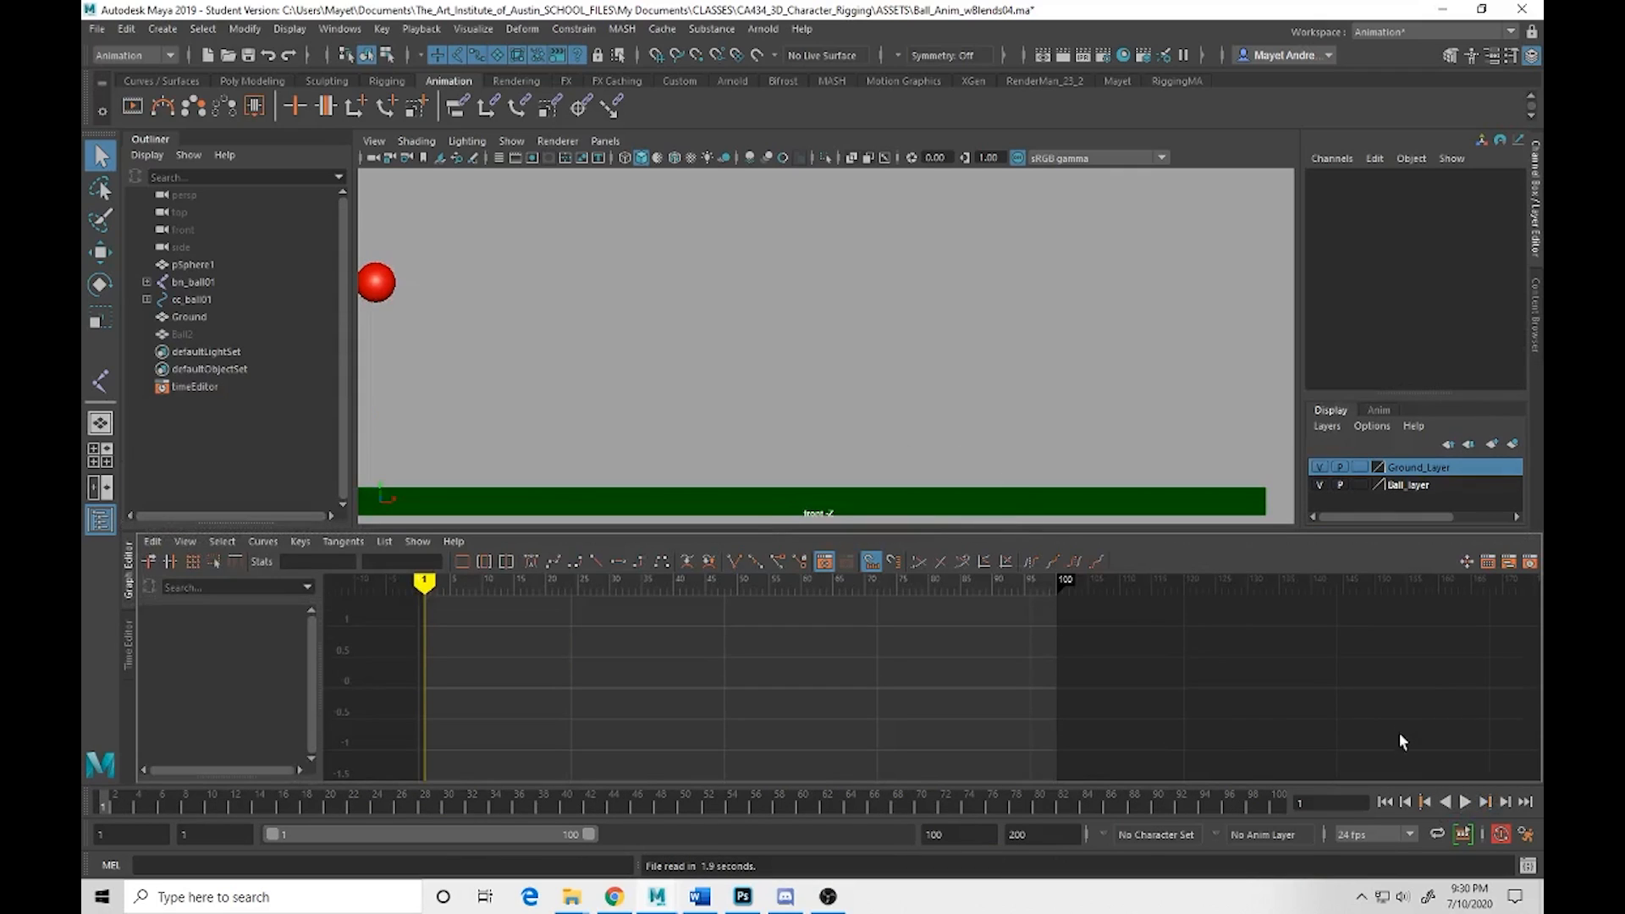
{"action": "left_click", "coordinate": [1469, 800]}
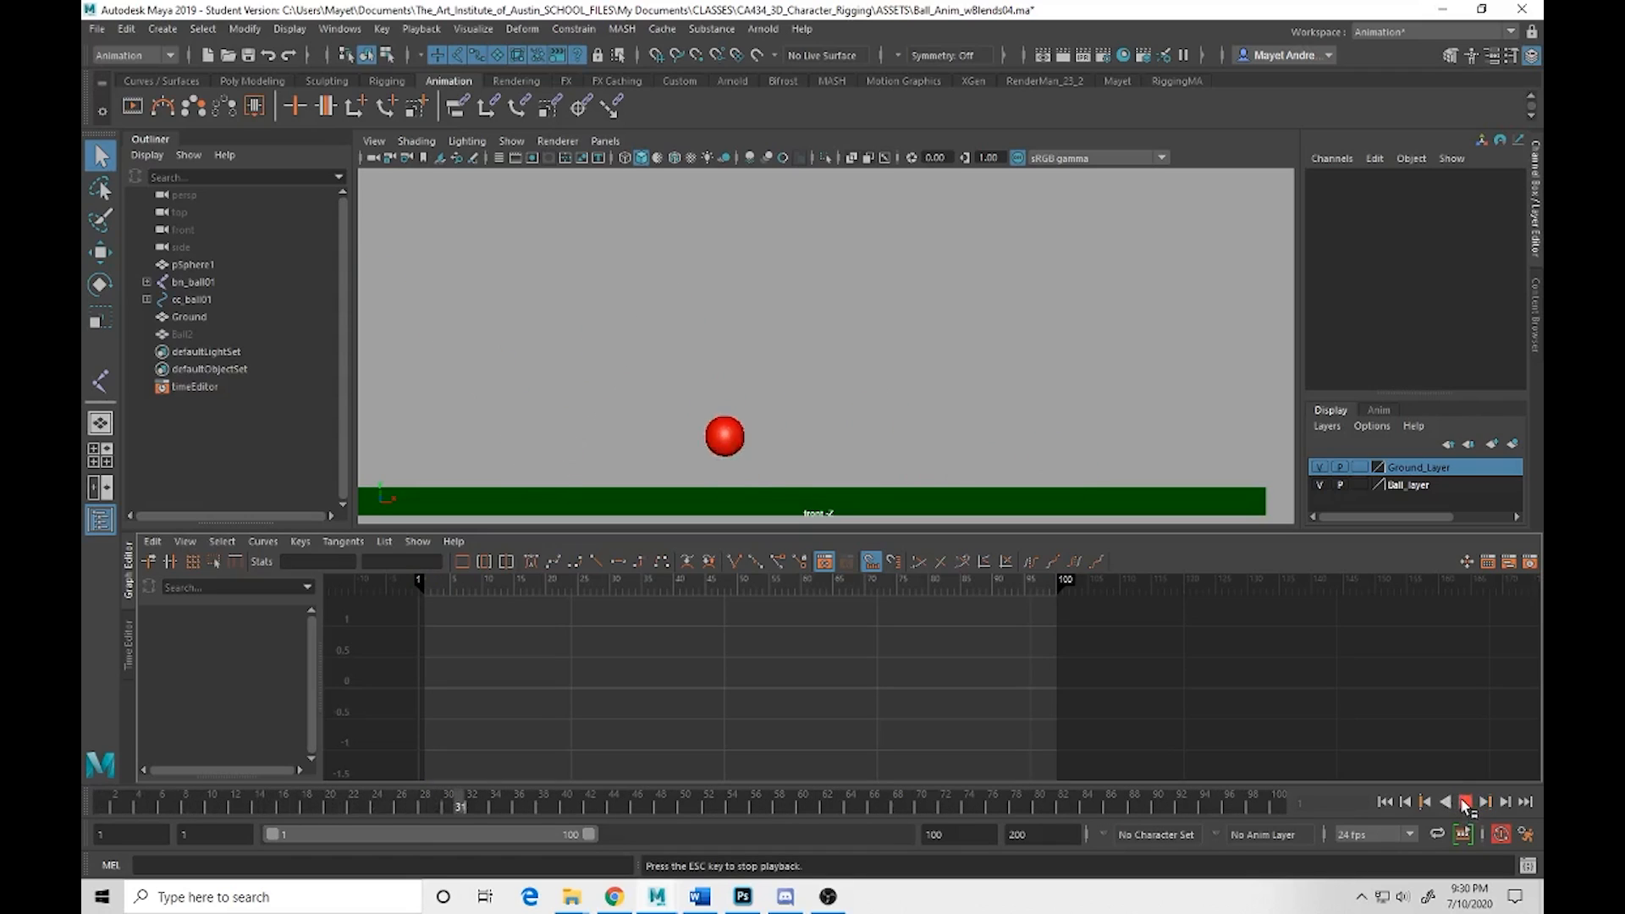
{"action": "key", "text": "Escape"}
Show all object types in the viewport and select the ball's control curve to inspect its animation curves
{"action": "left_click", "coordinate": [501, 144]}
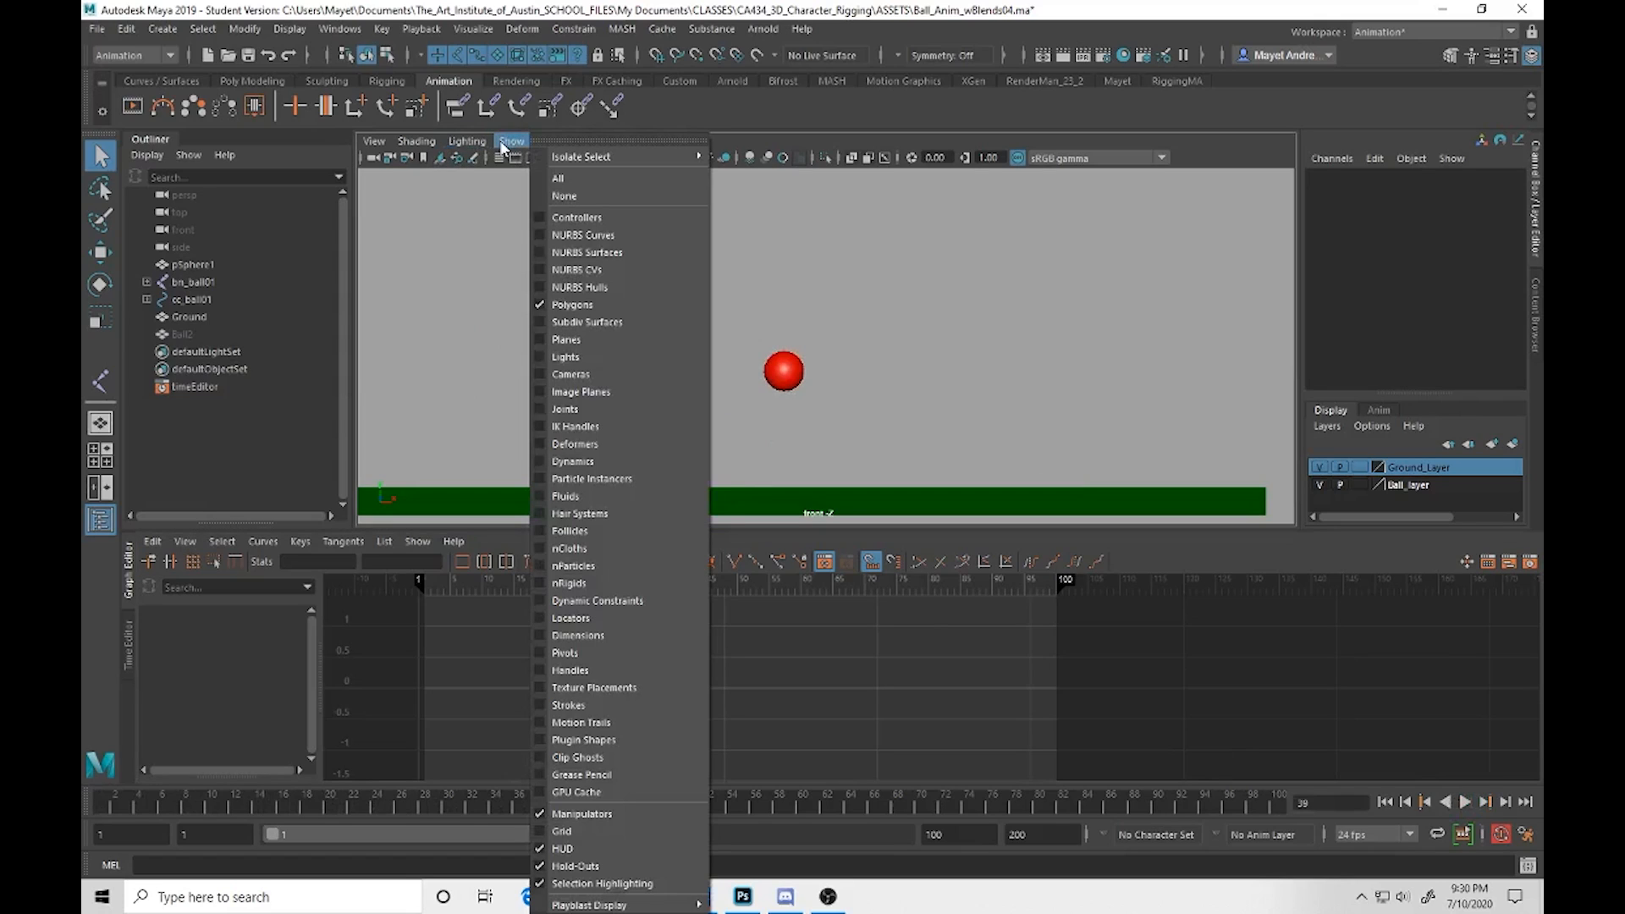
{"action": "left_click", "coordinate": [578, 179]}
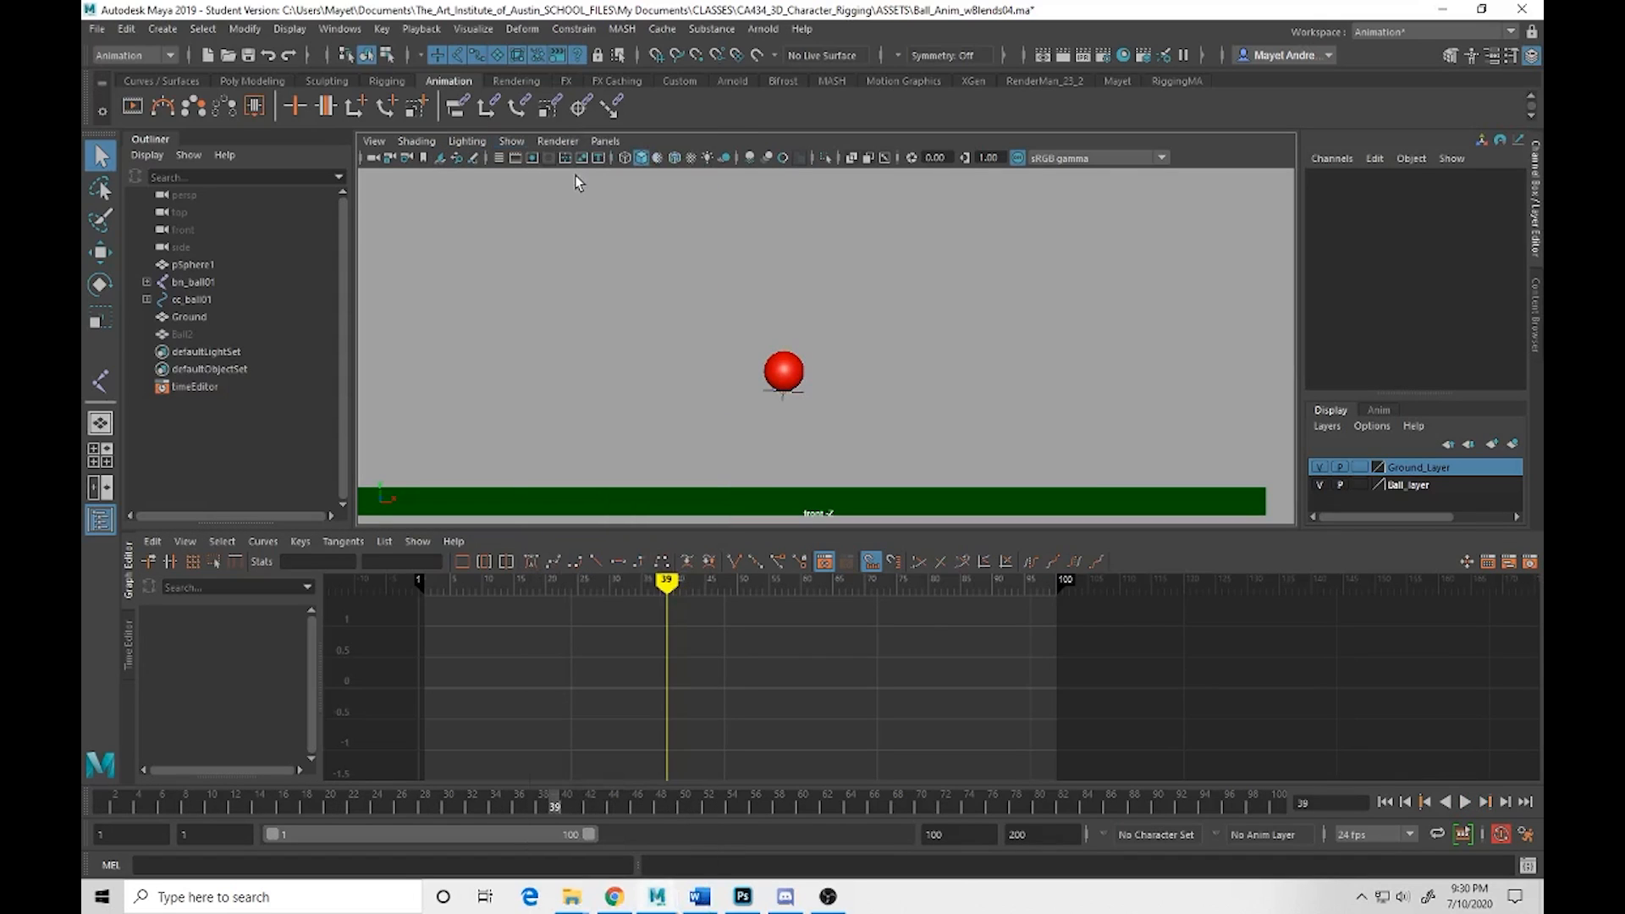
{"action": "left_click", "coordinate": [514, 144]}
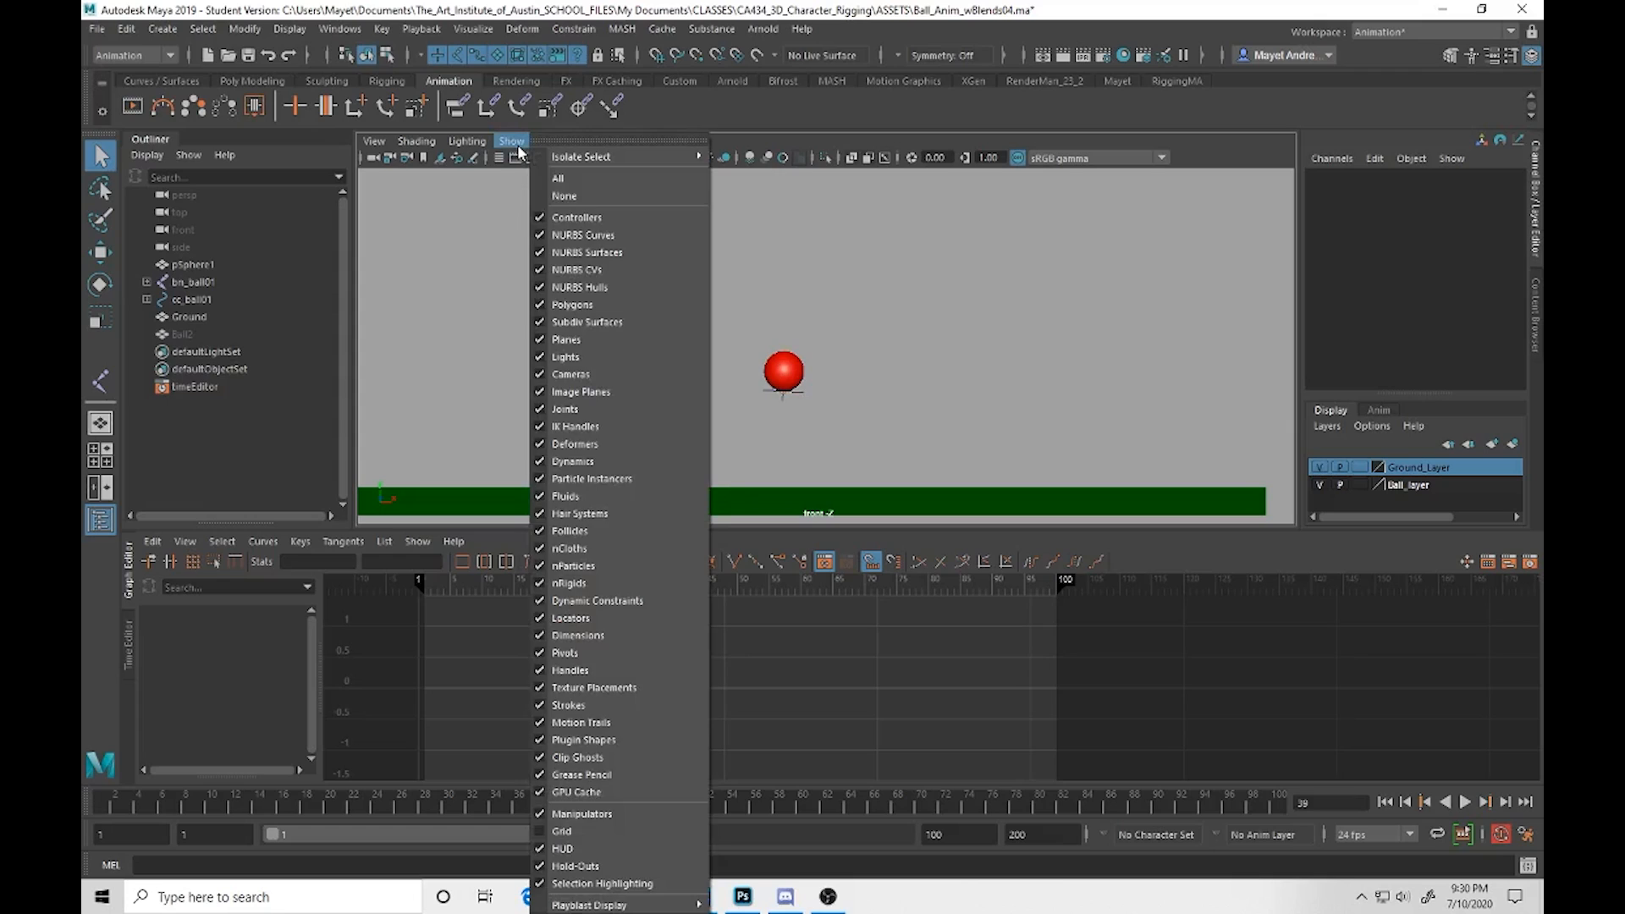
{"action": "left_click", "coordinate": [803, 398]}
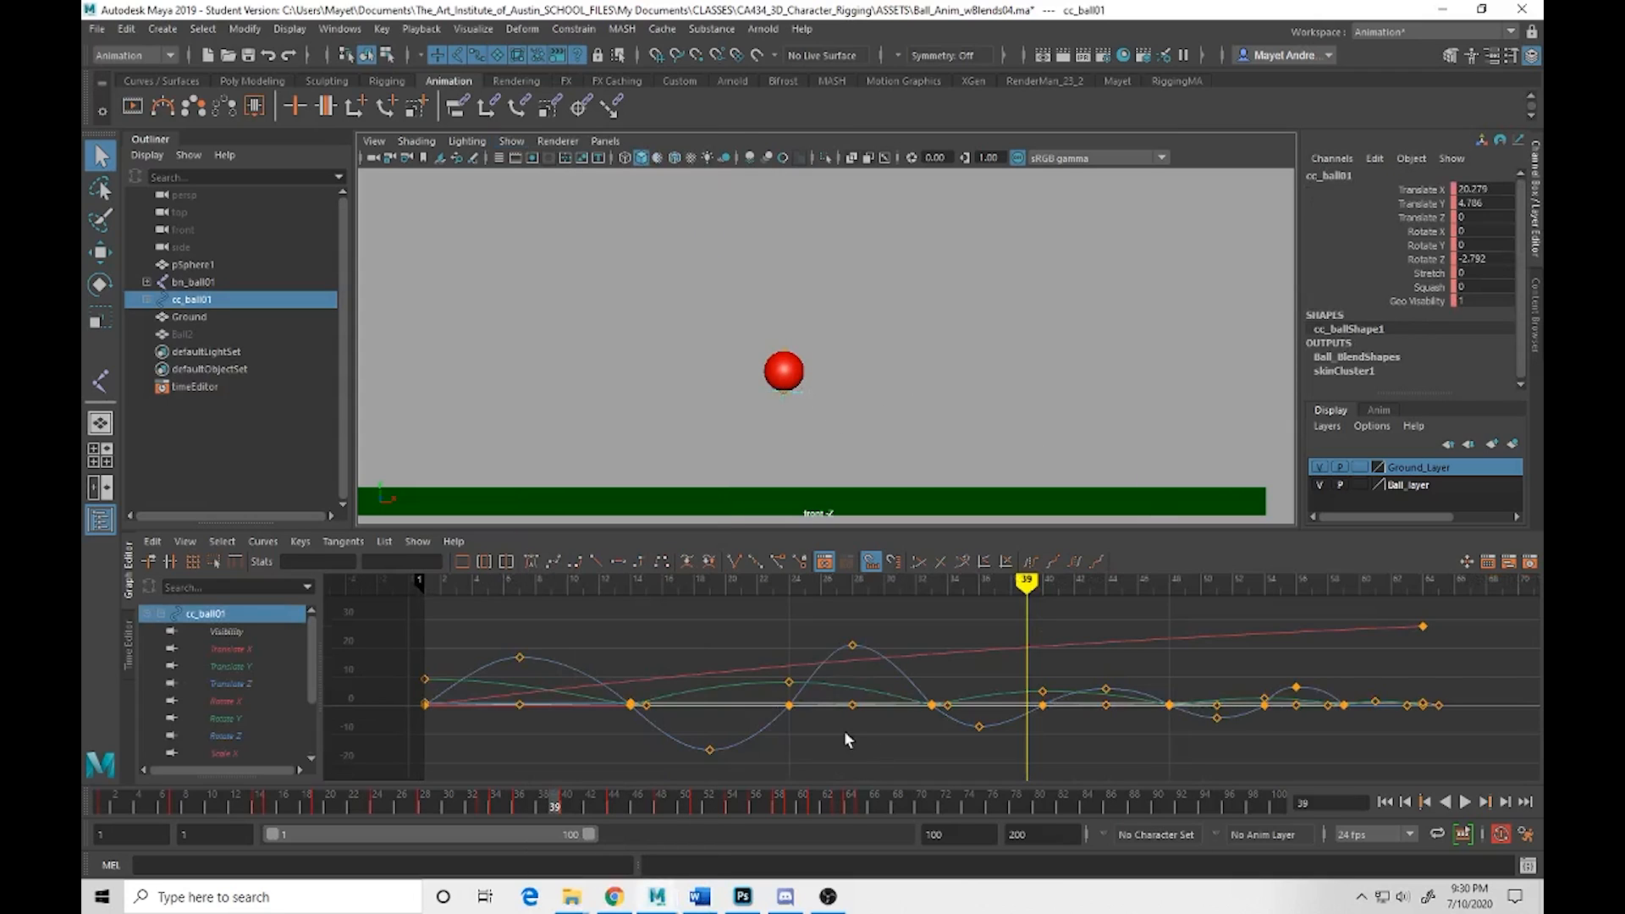
Scrub to frames 64 and 65 to inspect the swap between the rigged ball and Ball2, and return to frame 1
{"action": "left_click_drag", "start_coordinate": [554, 815], "coordinate": [849, 838]}
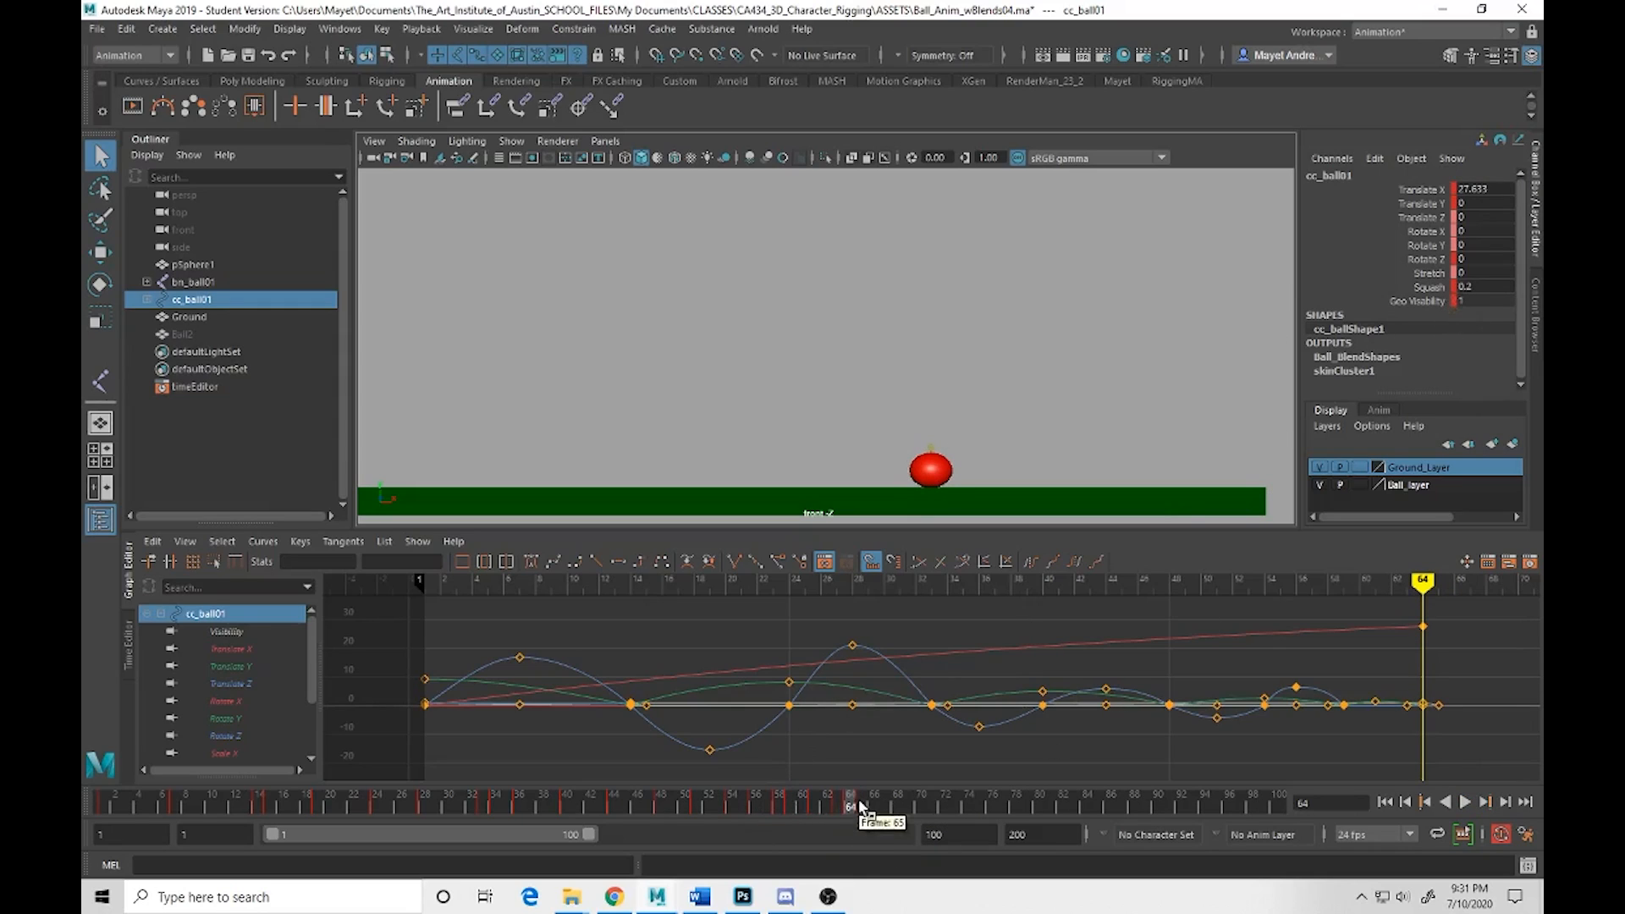
{"action": "left_click_drag", "start_coordinate": [857, 808], "coordinate": [860, 808]}
{"action": "left_click", "coordinate": [186, 335]}
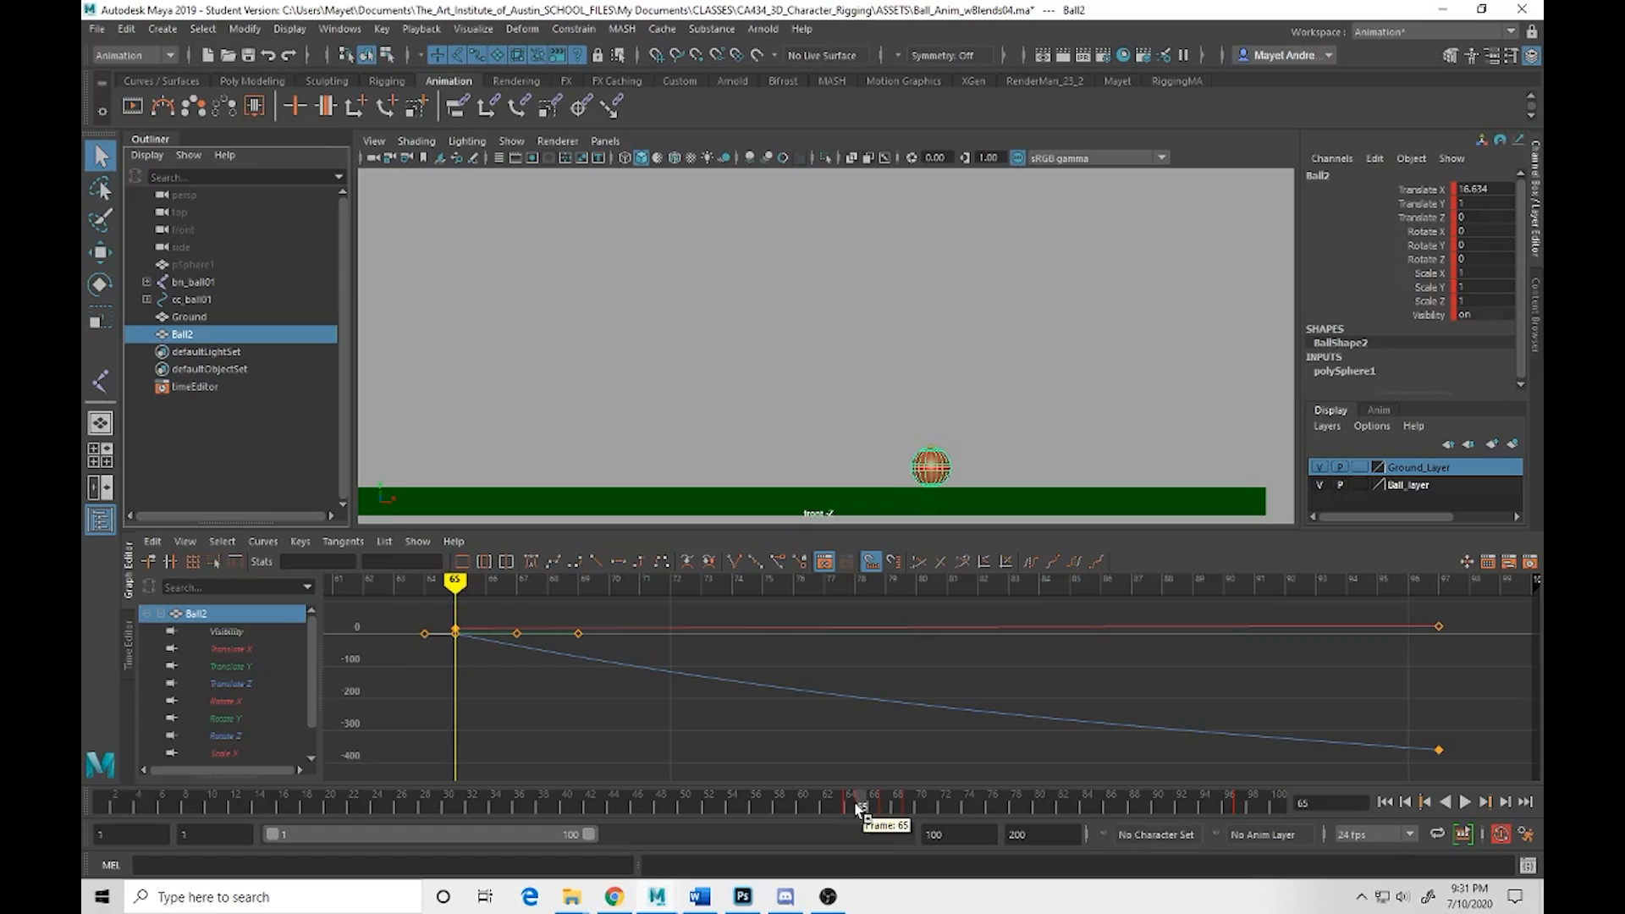
{"action": "left_click_drag", "start_coordinate": [860, 808], "coordinate": [103, 783]}
Reopen Ball_Anim_wBlendsTutorial01.ma without saving the changes to the reference scene
{"action": "left_click", "coordinate": [91, 36]}
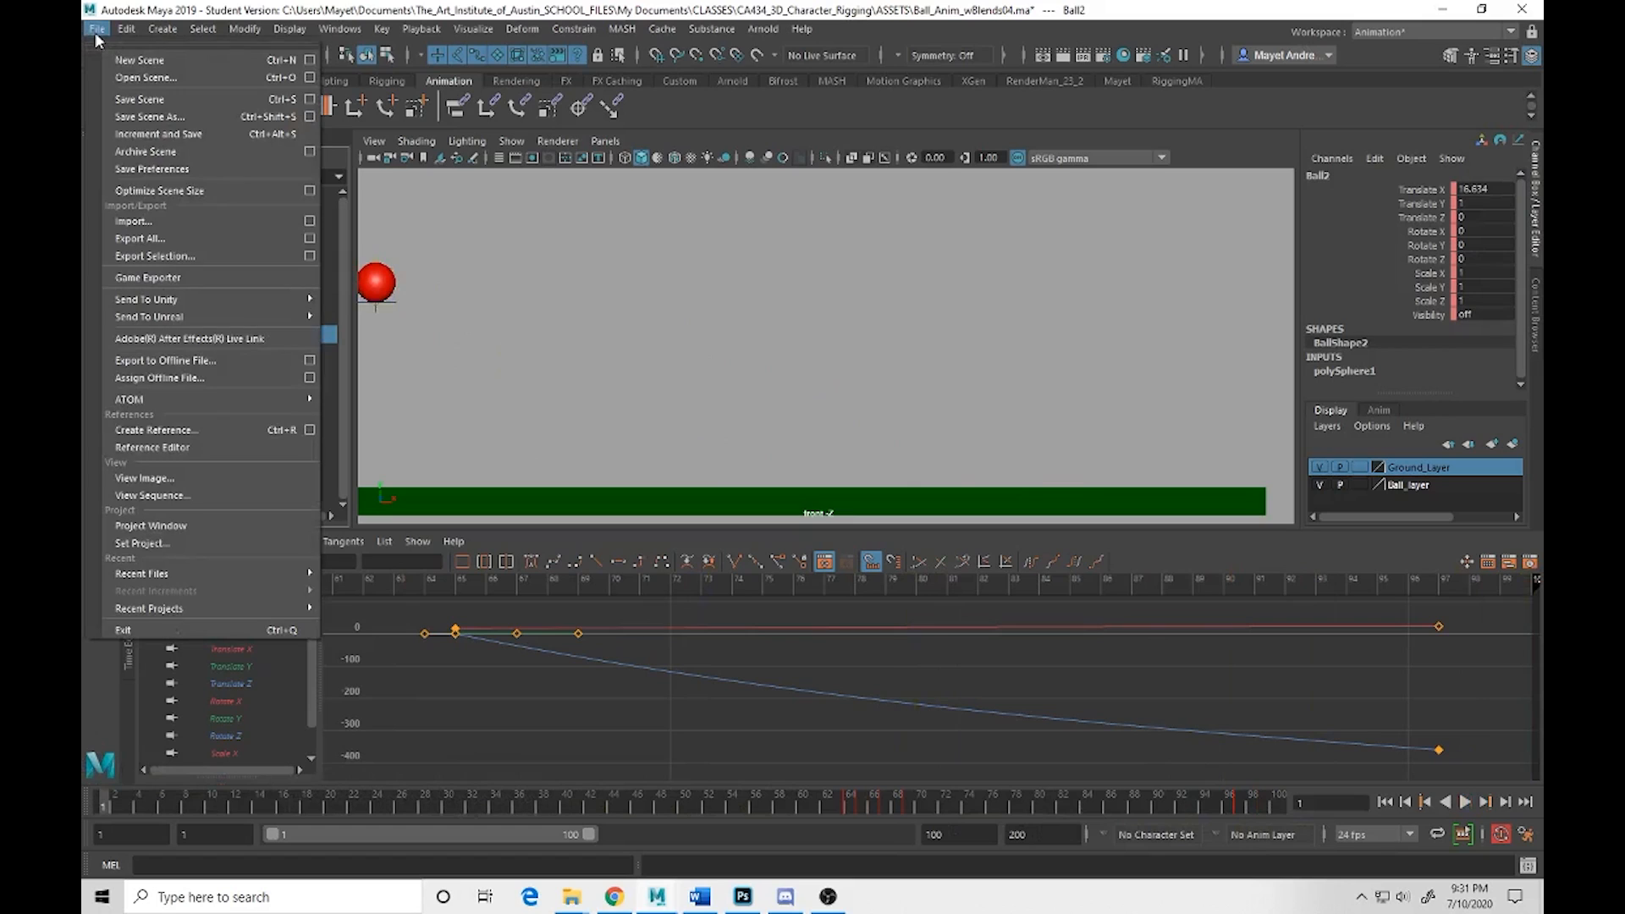
{"action": "left_click", "coordinate": [123, 72]}
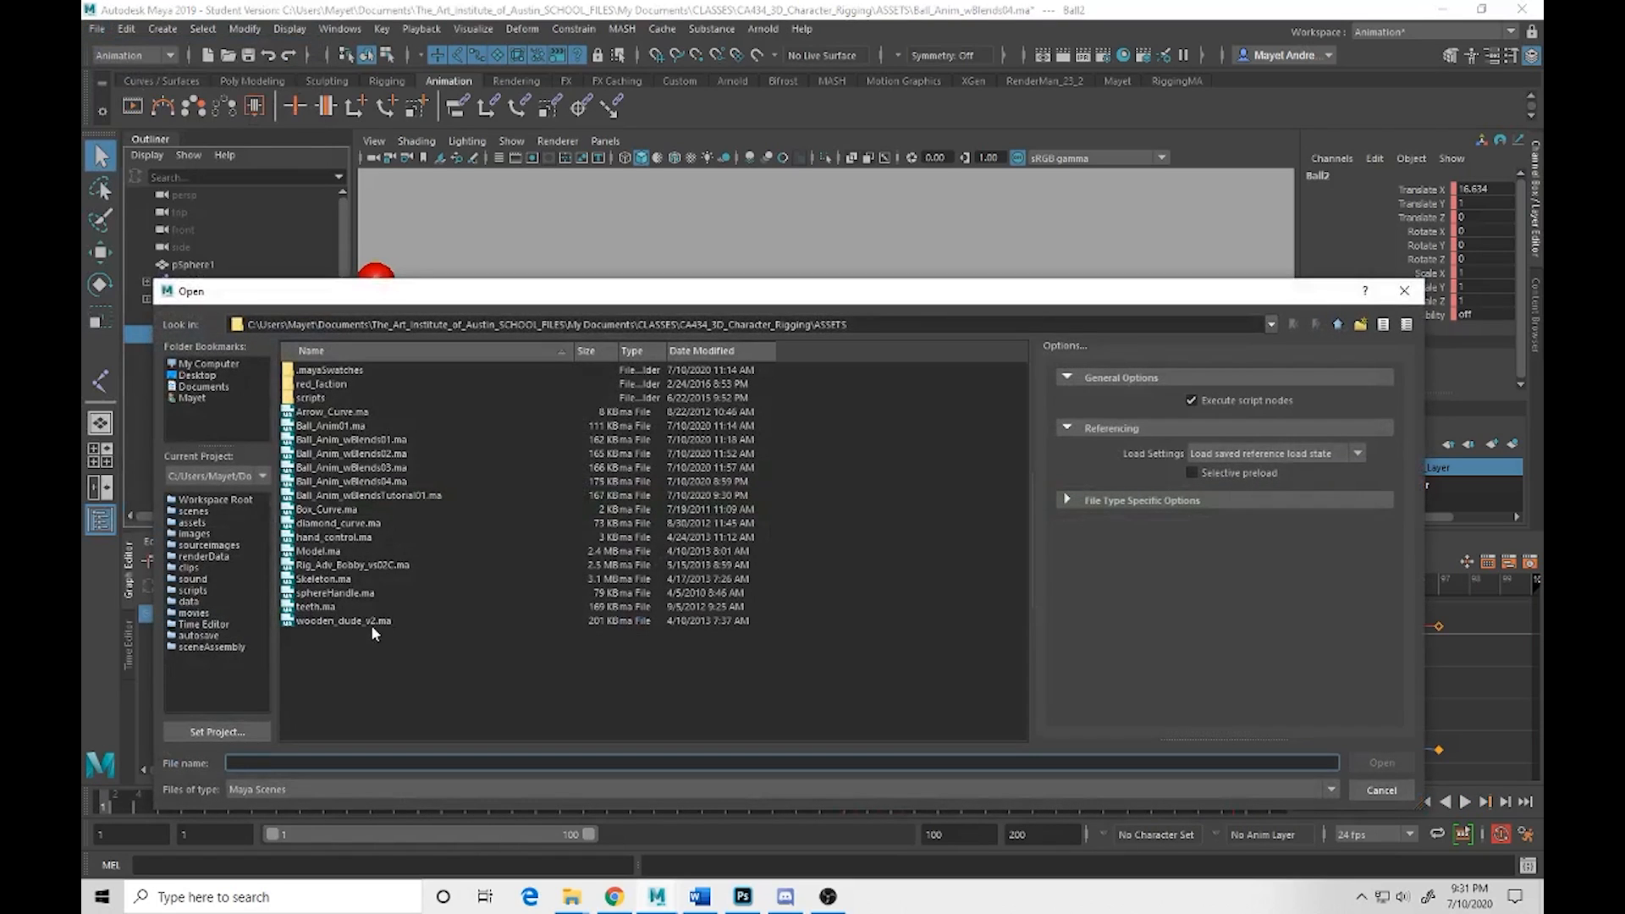
{"action": "left_click", "coordinate": [399, 496]}
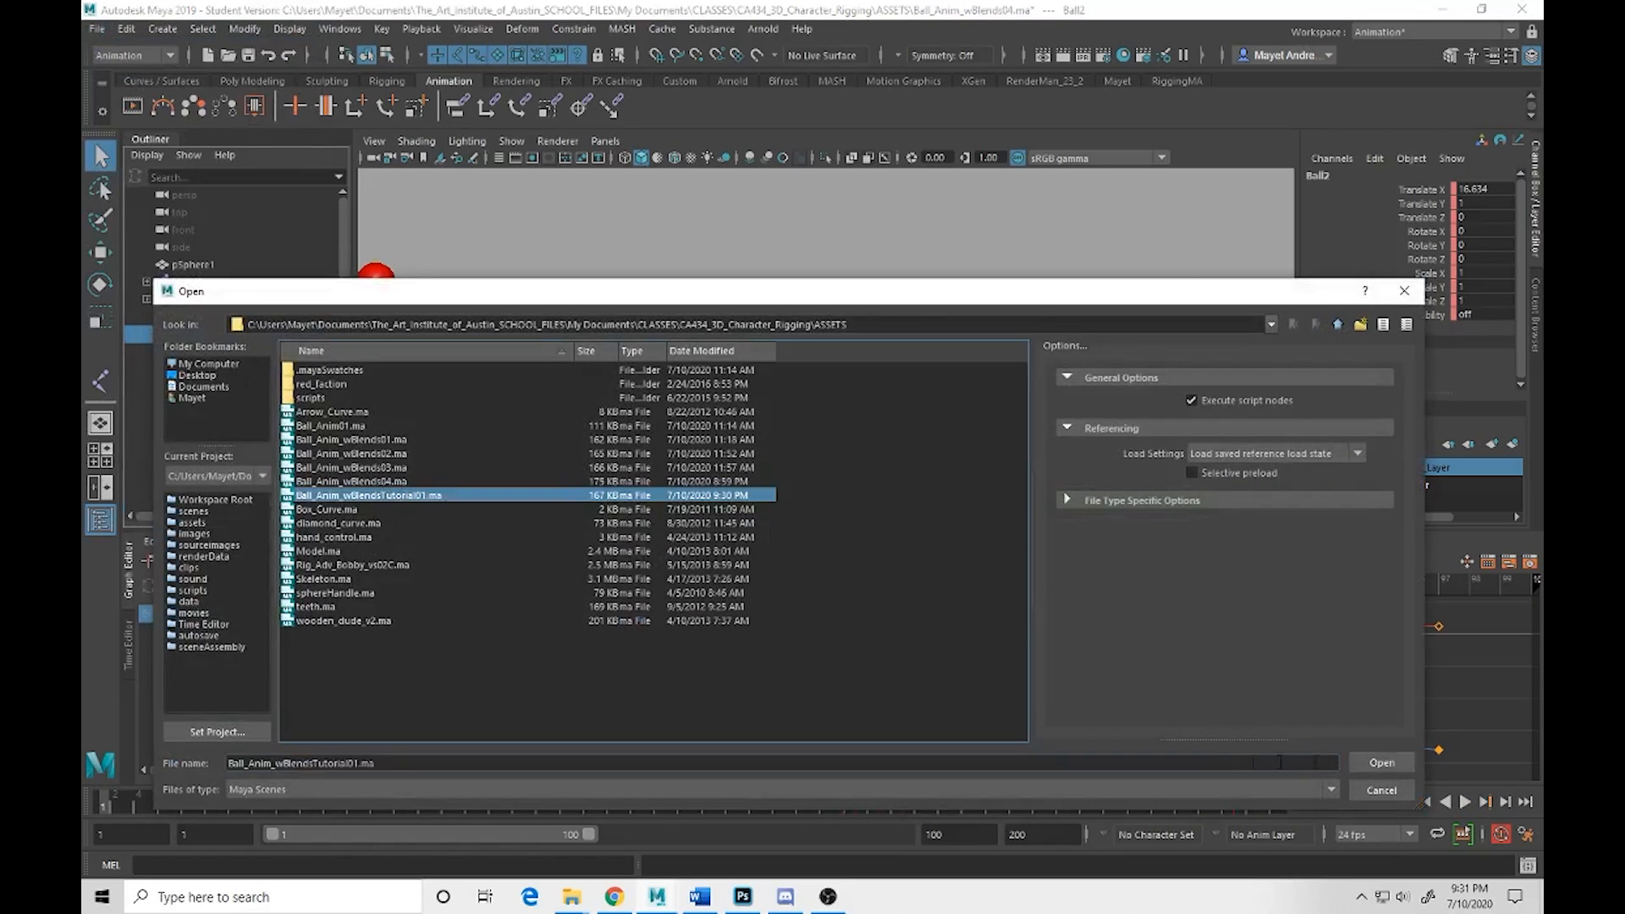
{"action": "left_click", "coordinate": [1382, 763]}
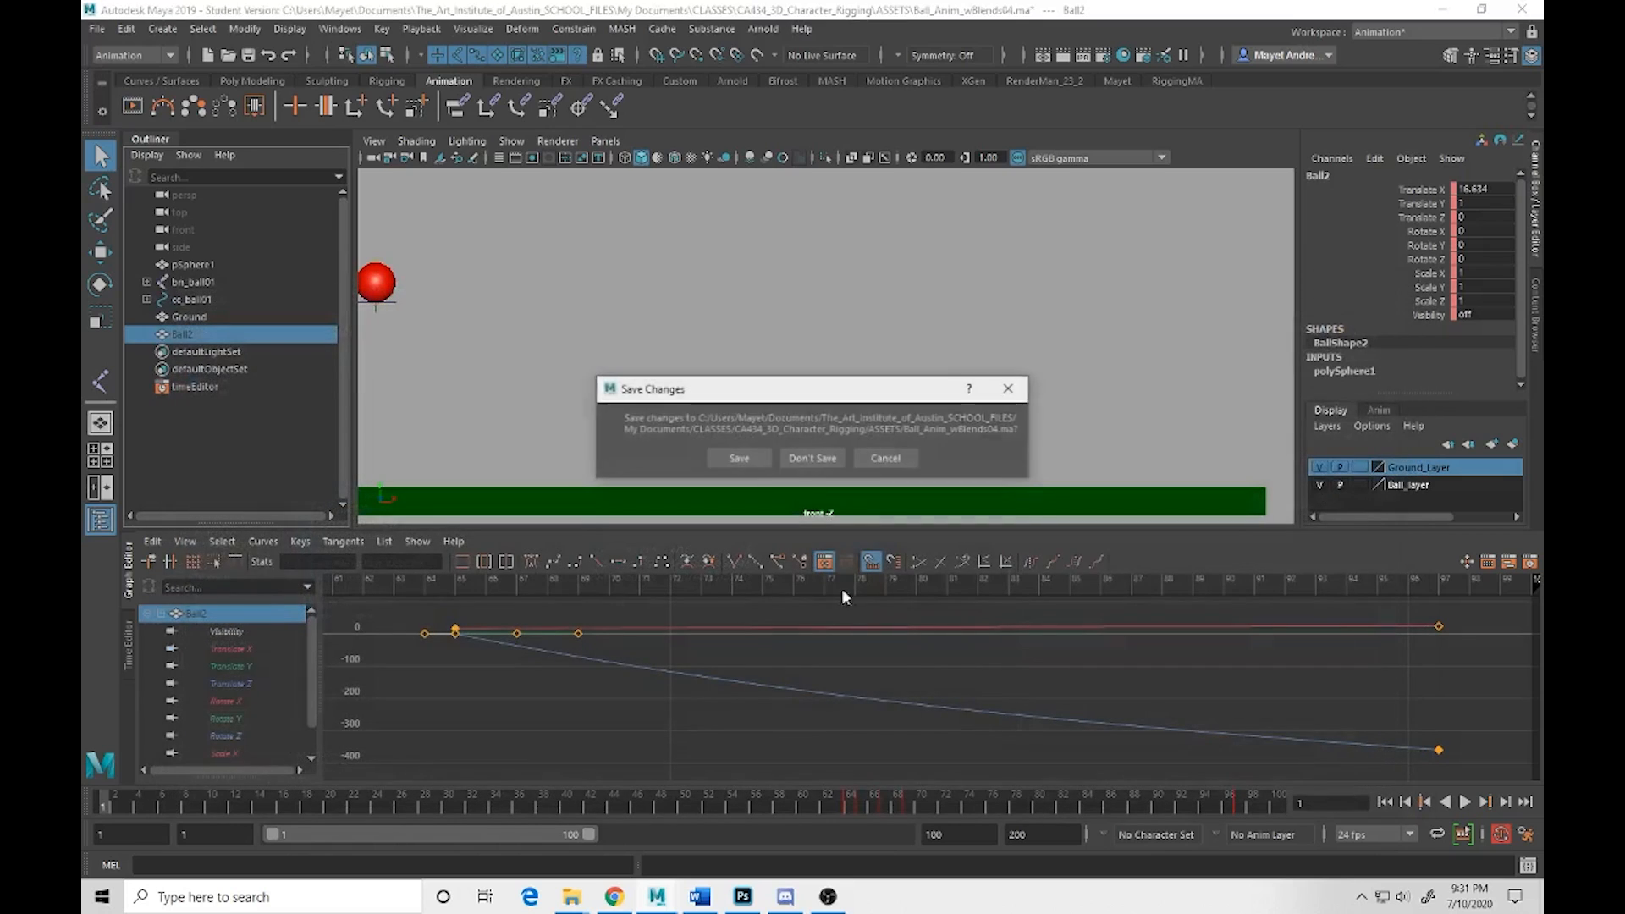
{"action": "left_click", "coordinate": [796, 461]}
{"action": "left_click", "coordinate": [769, 464]}
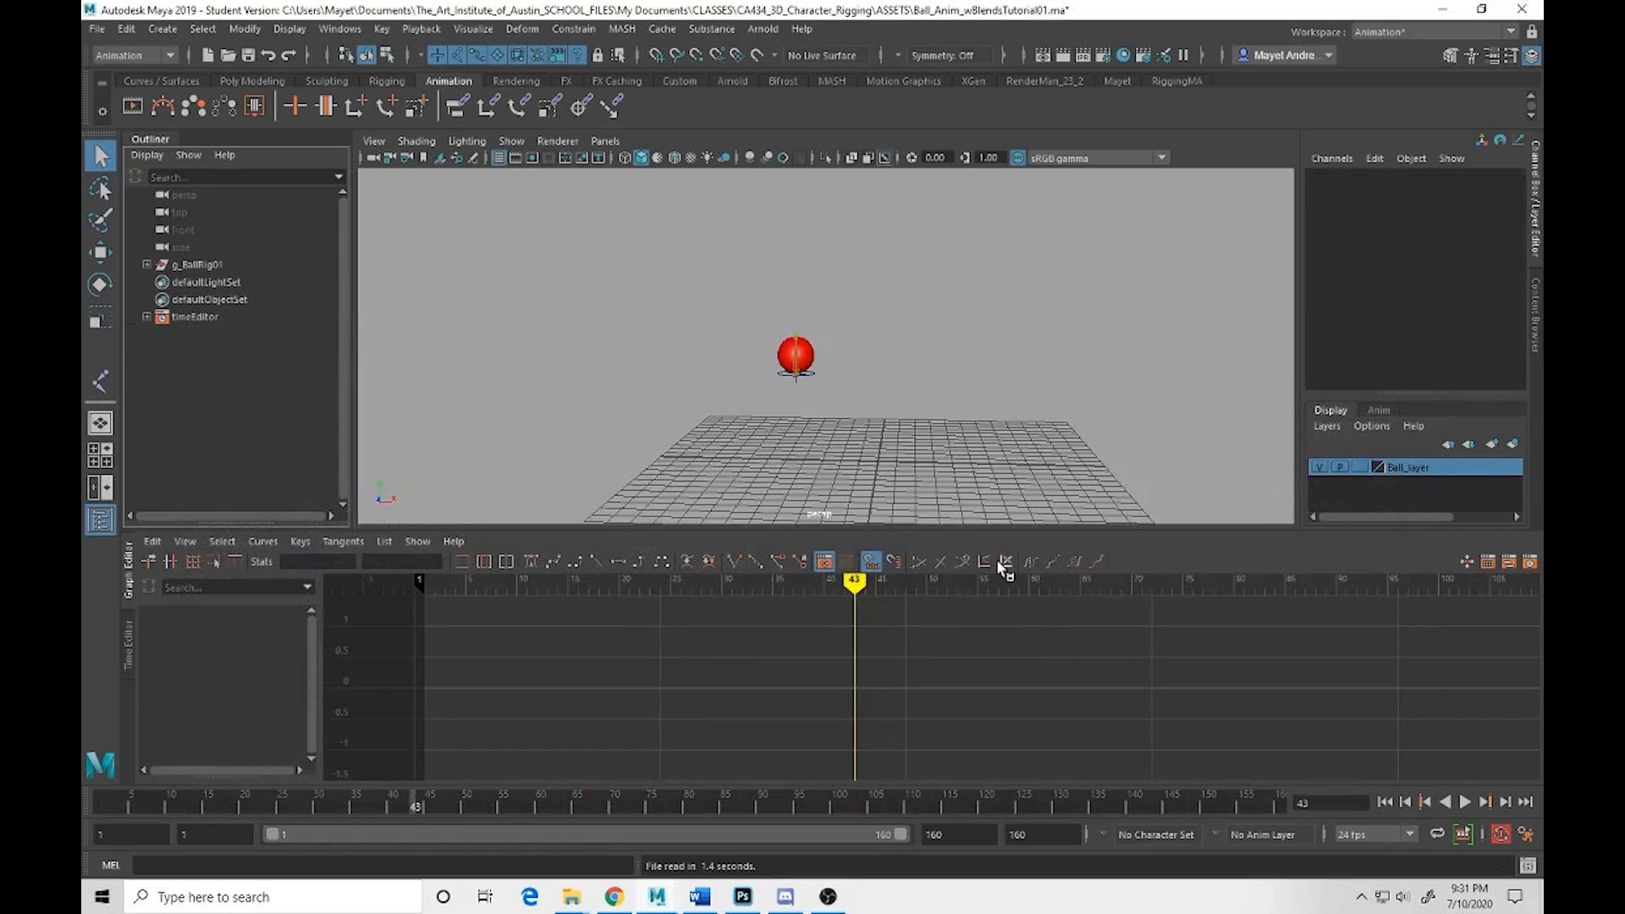
Switch to the Maya Classic workspace and select the ball's control curve cc_ball01
{"action": "left_click", "coordinate": [1376, 32]}
{"action": "left_click", "coordinate": [1375, 48]}
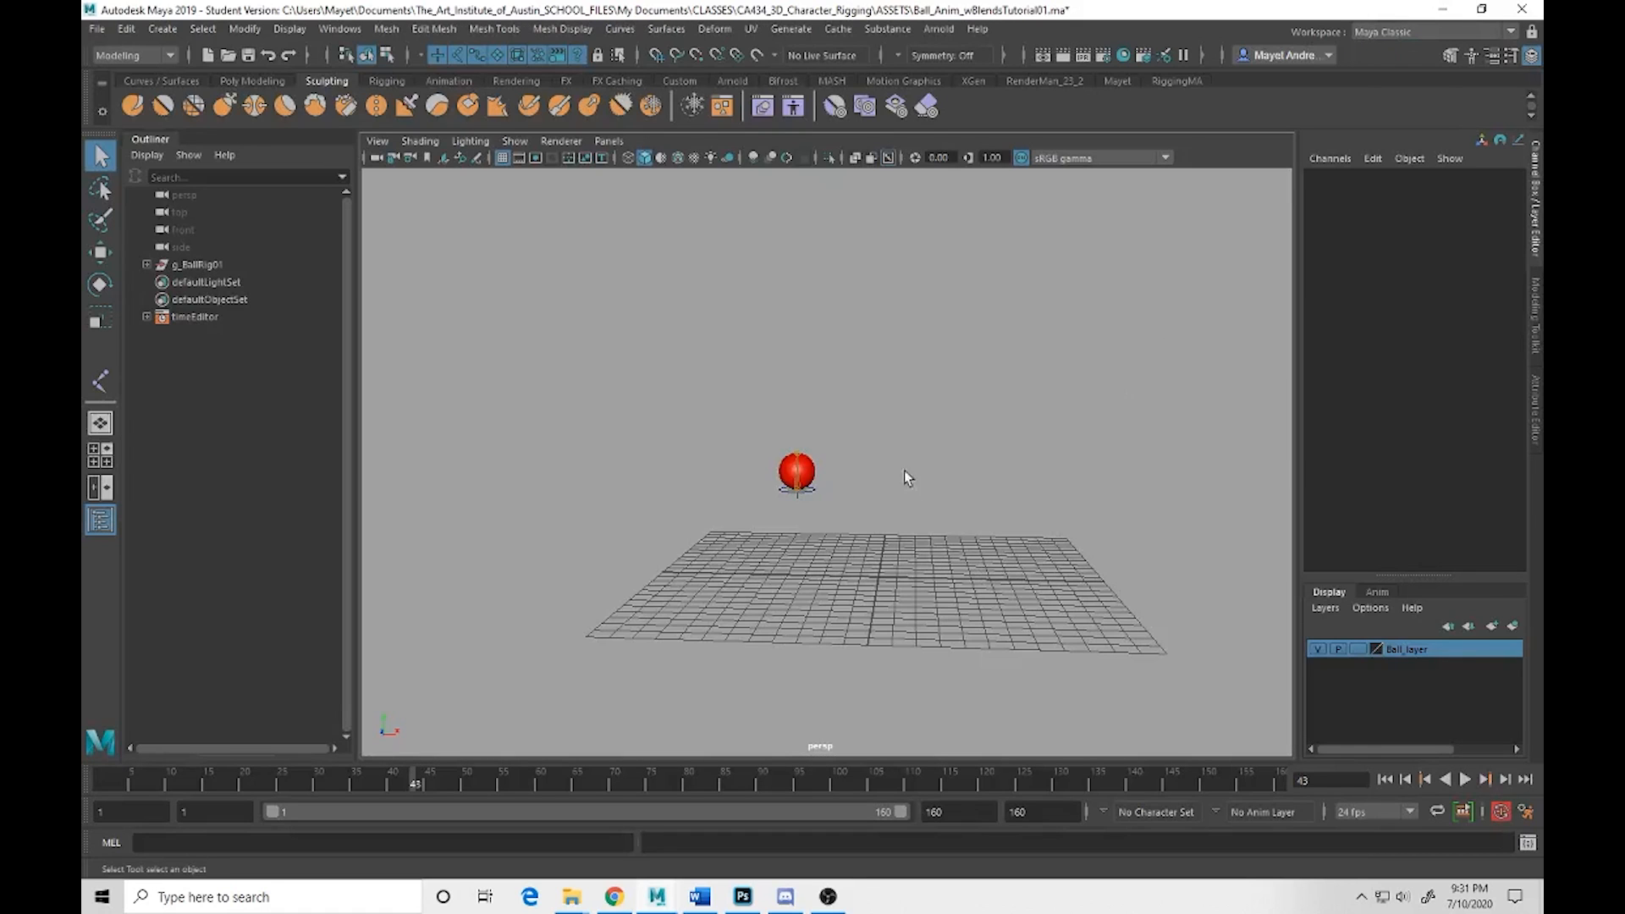
{"action": "right_click_drag", "start_coordinate": [904, 470], "coordinate": [1109, 648], "text": "alt"}
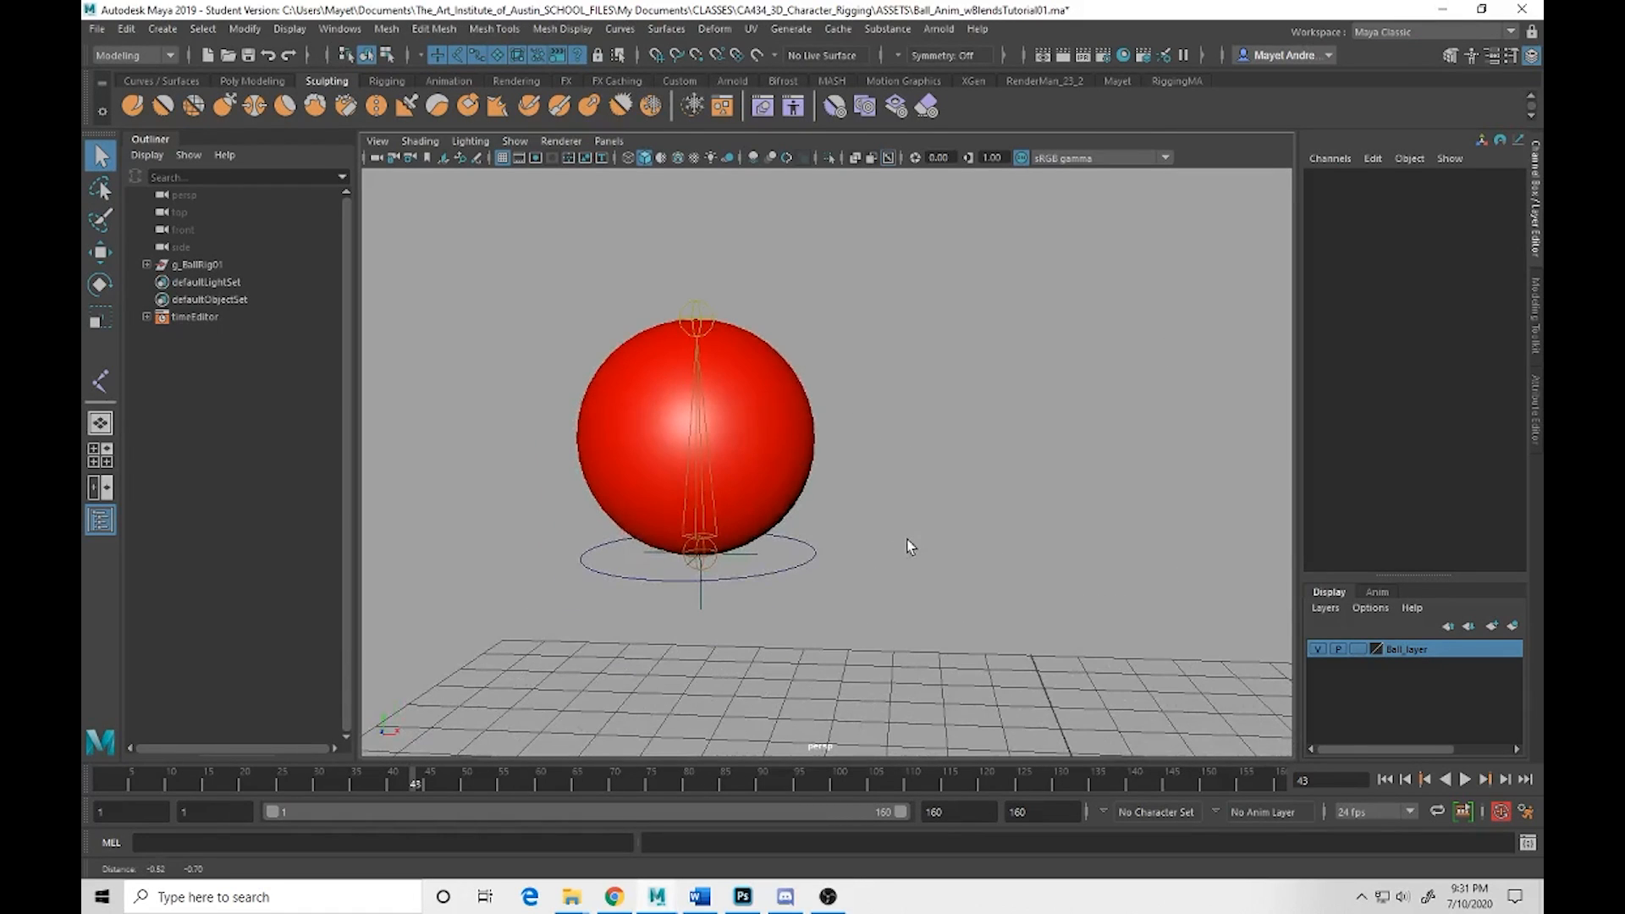
{"action": "left_click", "coordinate": [789, 567]}
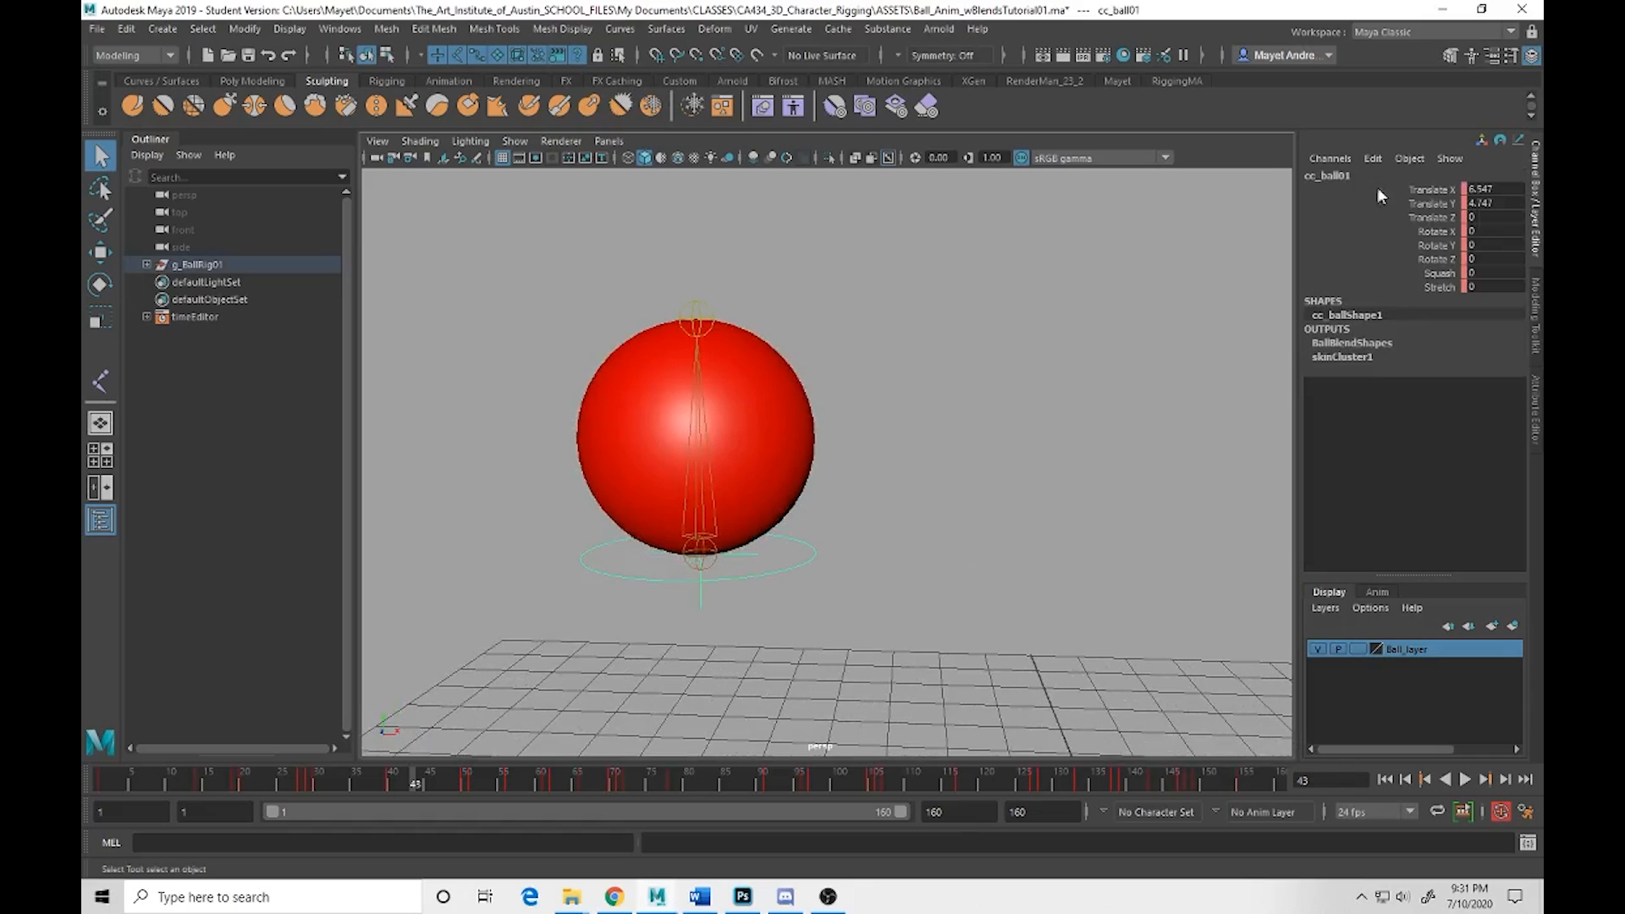
Add a keyable float attribute named GeoVisability to cc_ball01 with minimum 0, maximum 1 and default 1
{"action": "left_click", "coordinate": [1373, 159]}
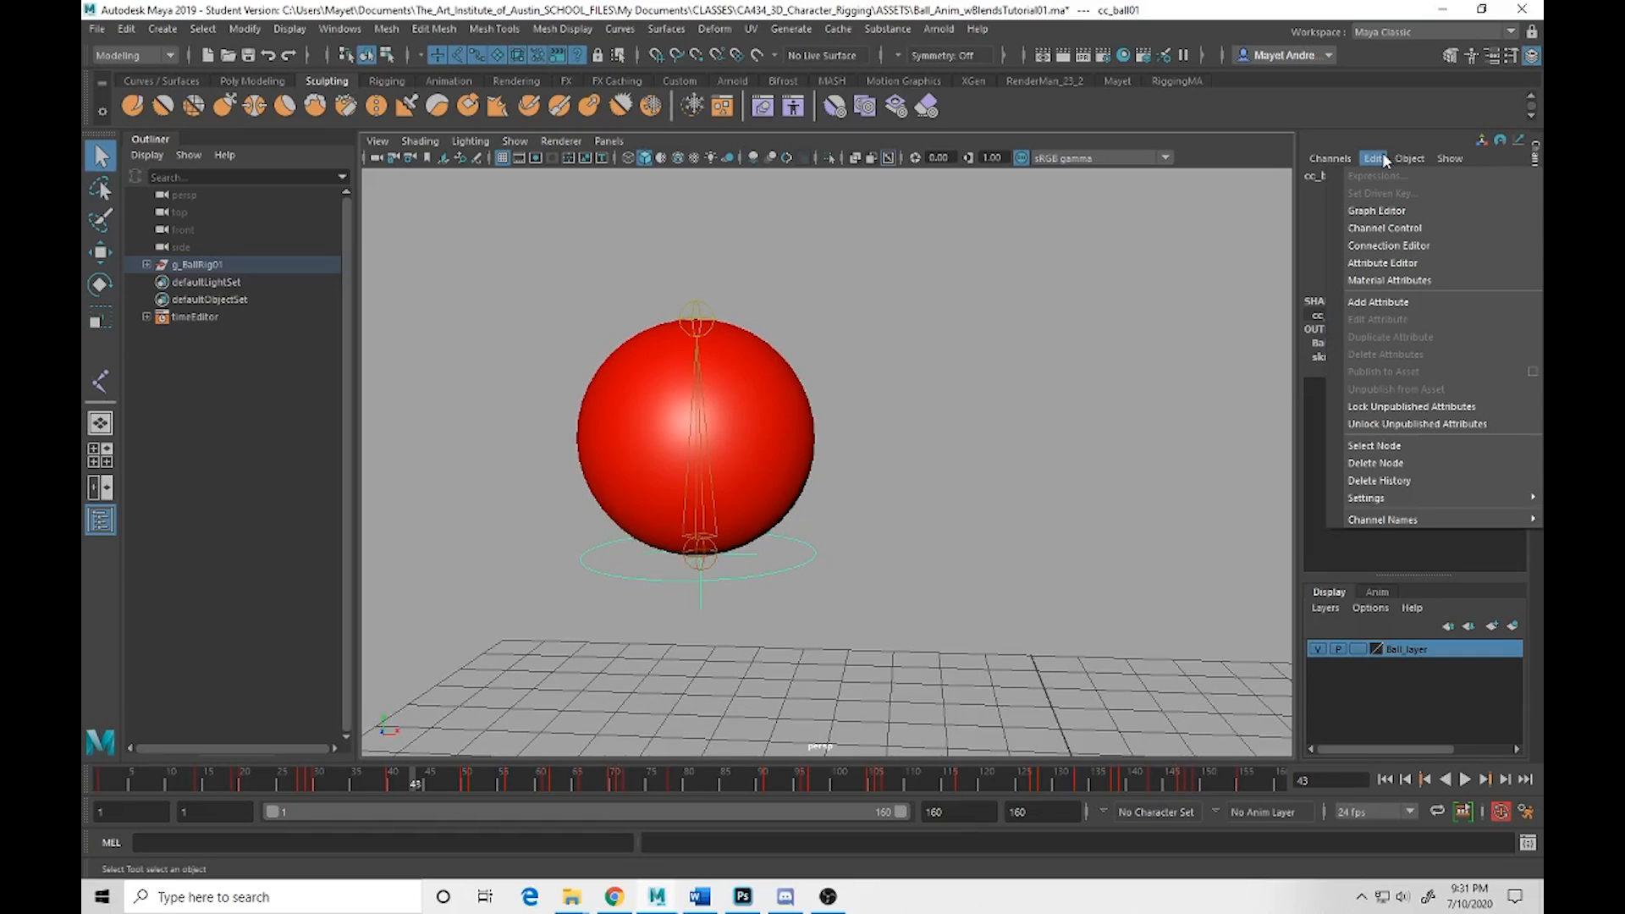
{"action": "left_click", "coordinate": [1374, 305]}
{"action": "left_click", "coordinate": [877, 259]}
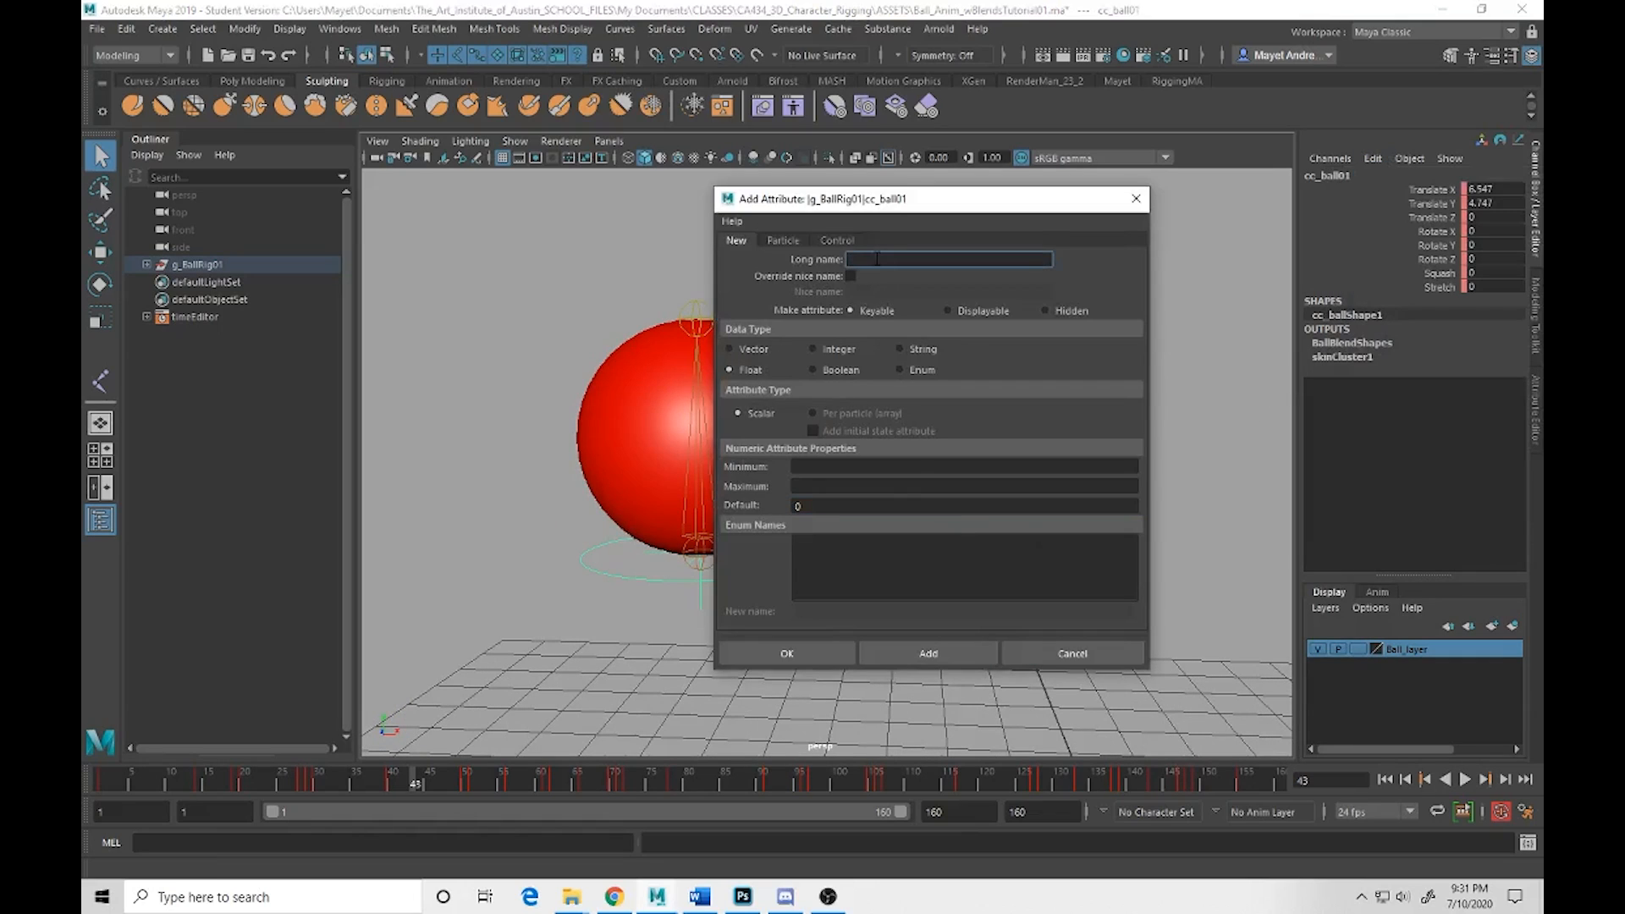
{"action": "type", "text": "GeoVisability"}
{"action": "left_click", "coordinate": [804, 466]}
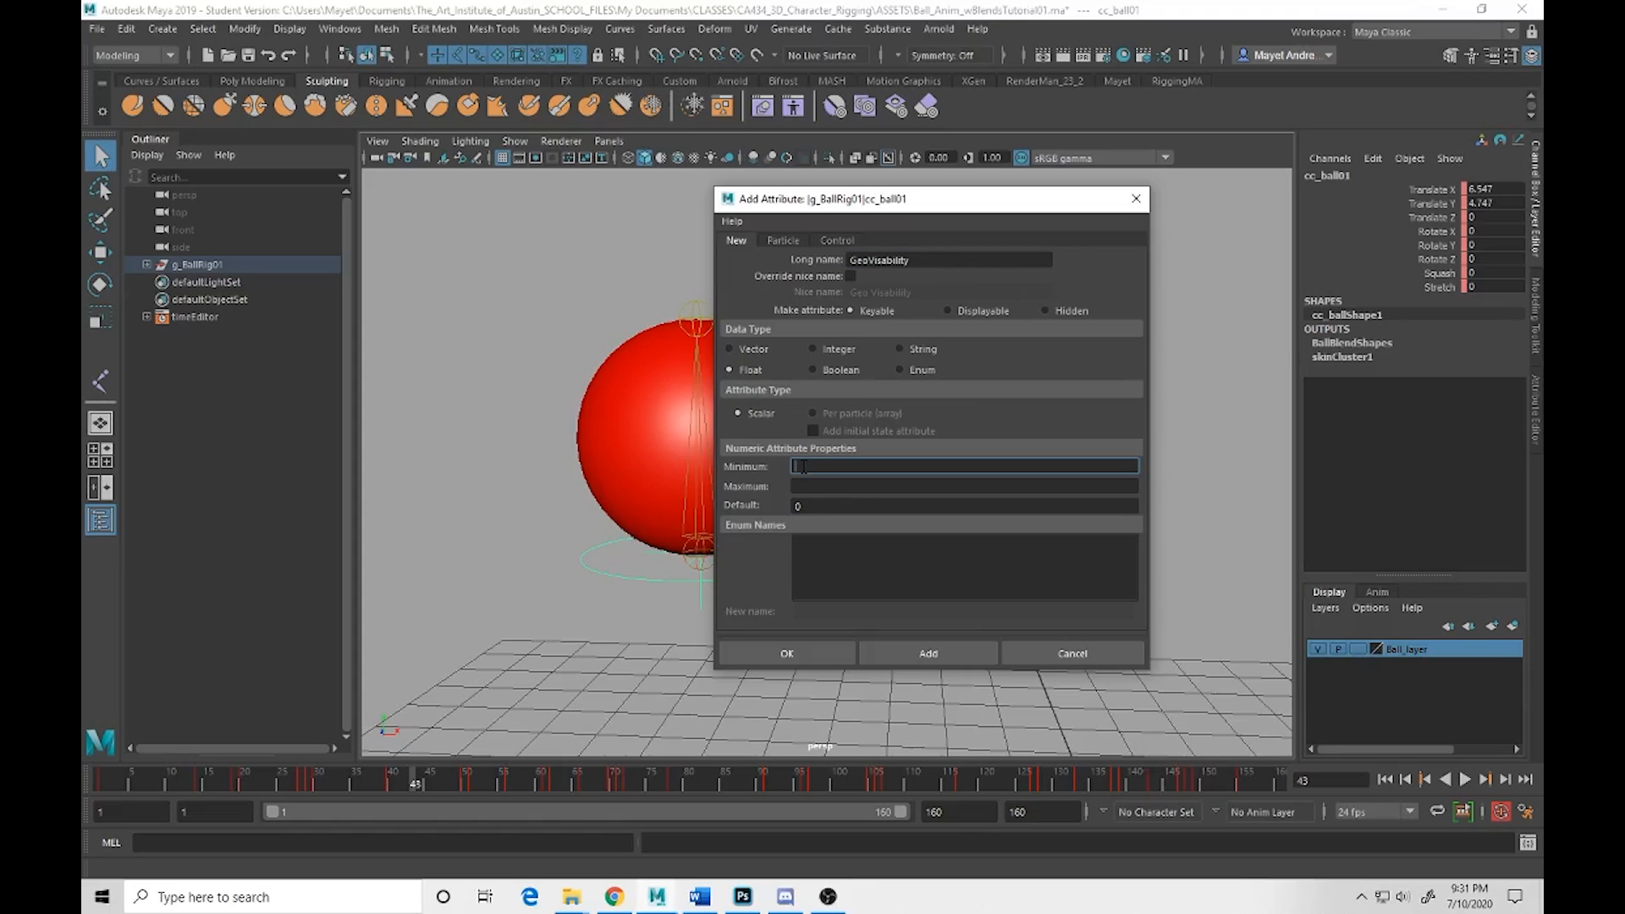
{"action": "left_click", "coordinate": [802, 487]}
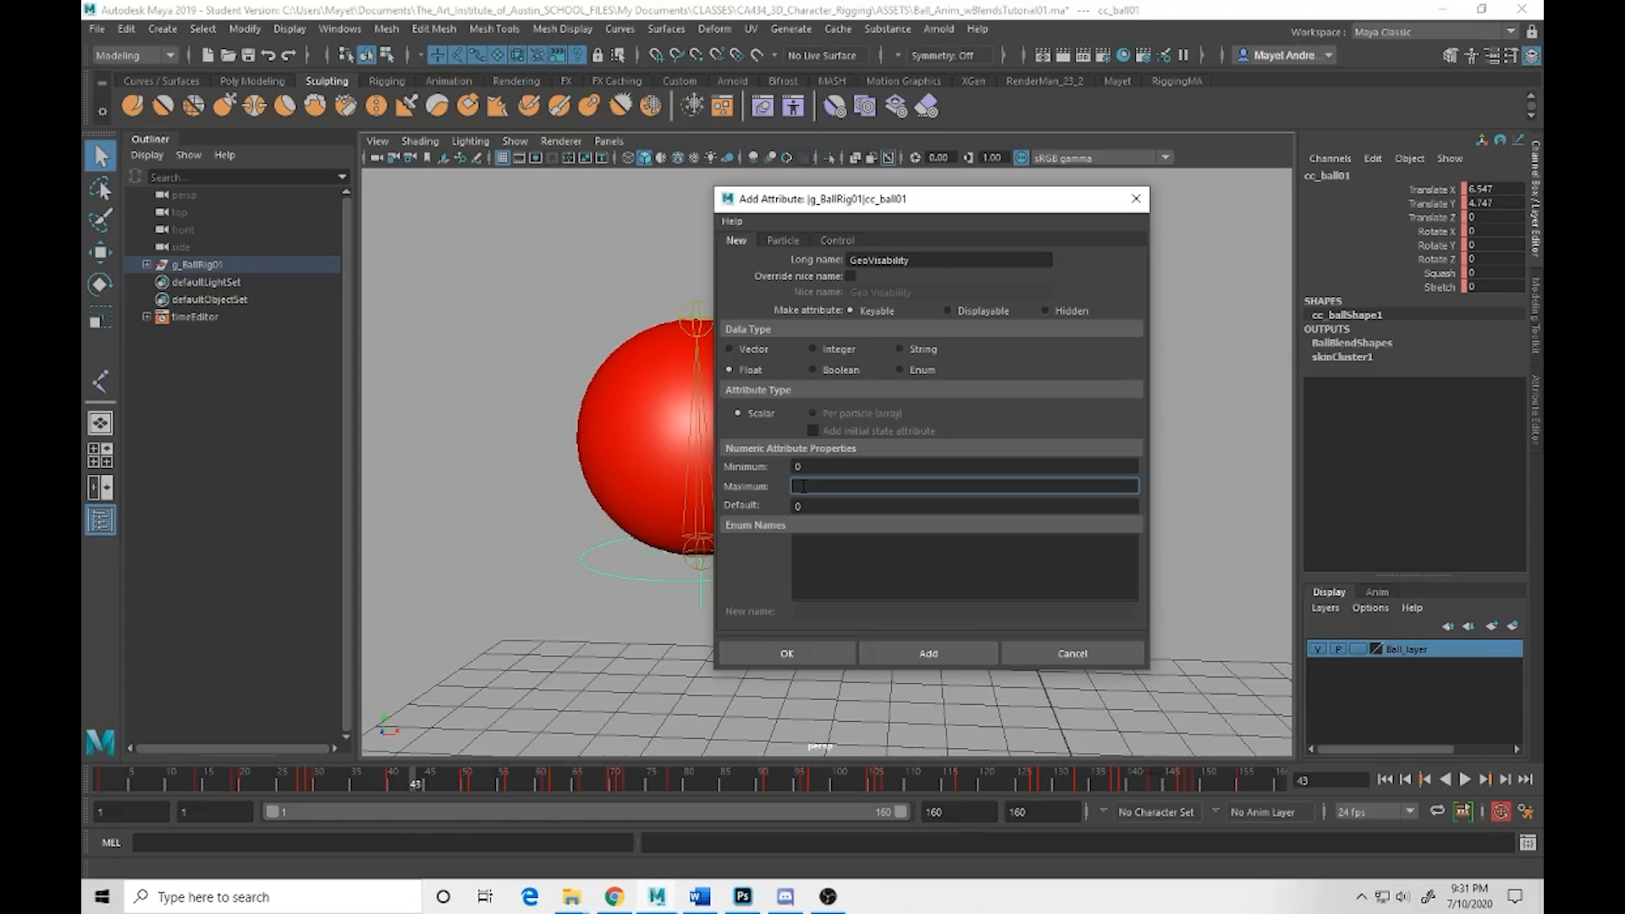
{"action": "key", "text": "Tab"}
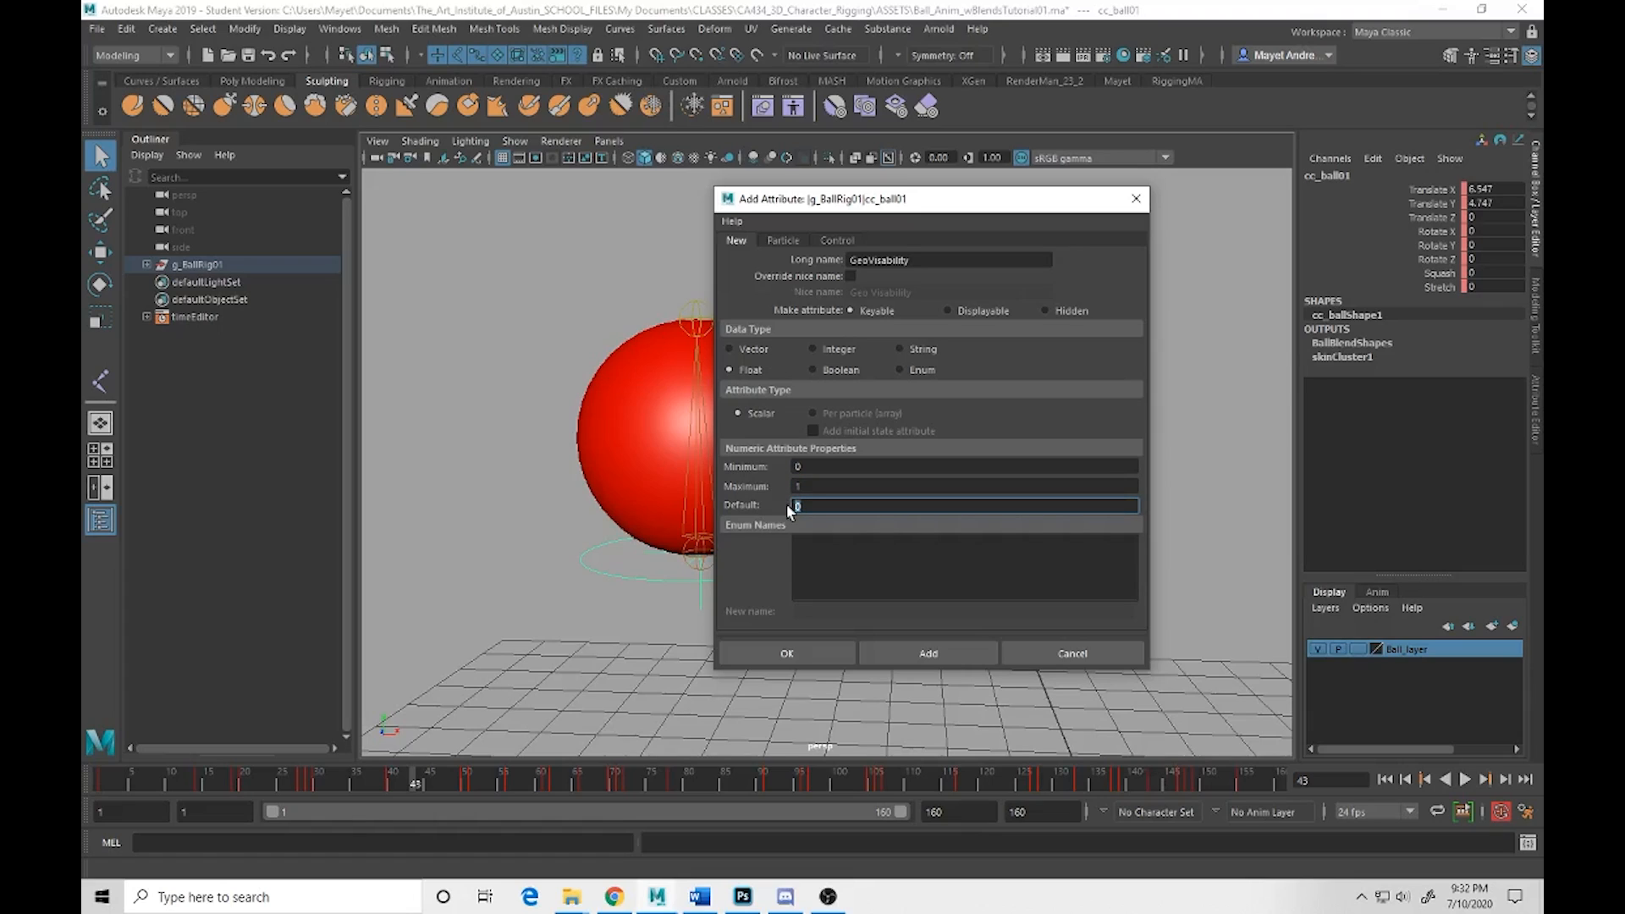
{"action": "type", "text": "1"}
{"action": "left_click", "coordinate": [814, 652]}
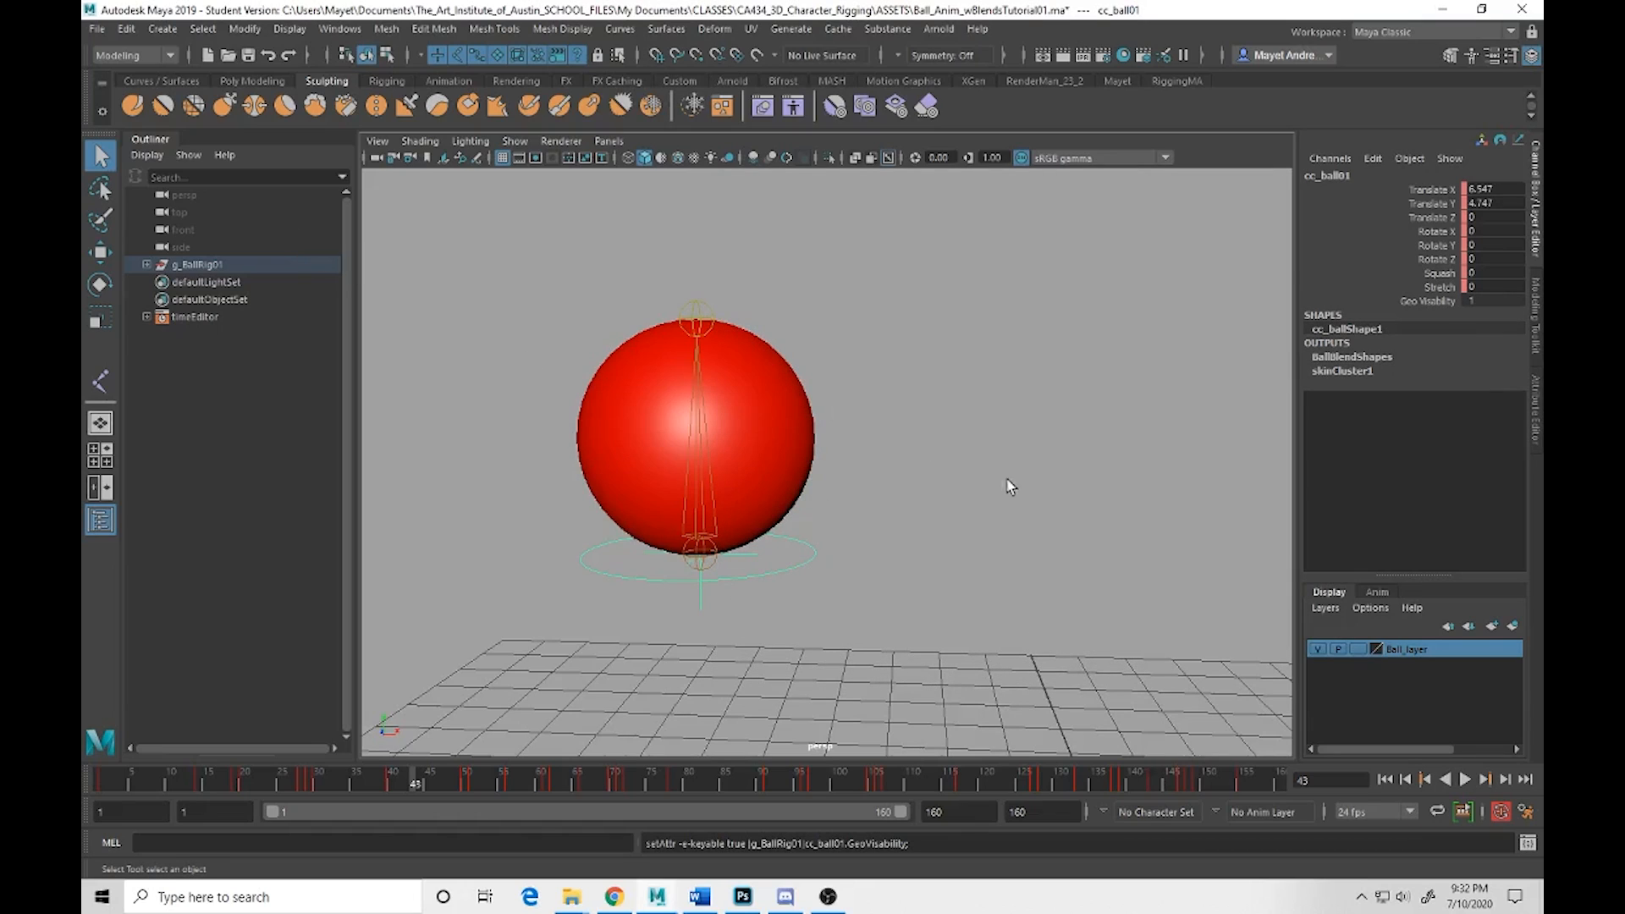
Connect cc_ball01's GeoVisability output to the Ball mesh's visibility input in the Connection Editor
{"action": "left_click", "coordinate": [339, 29]}
{"action": "mouse_move", "coordinate": [474, 90]}
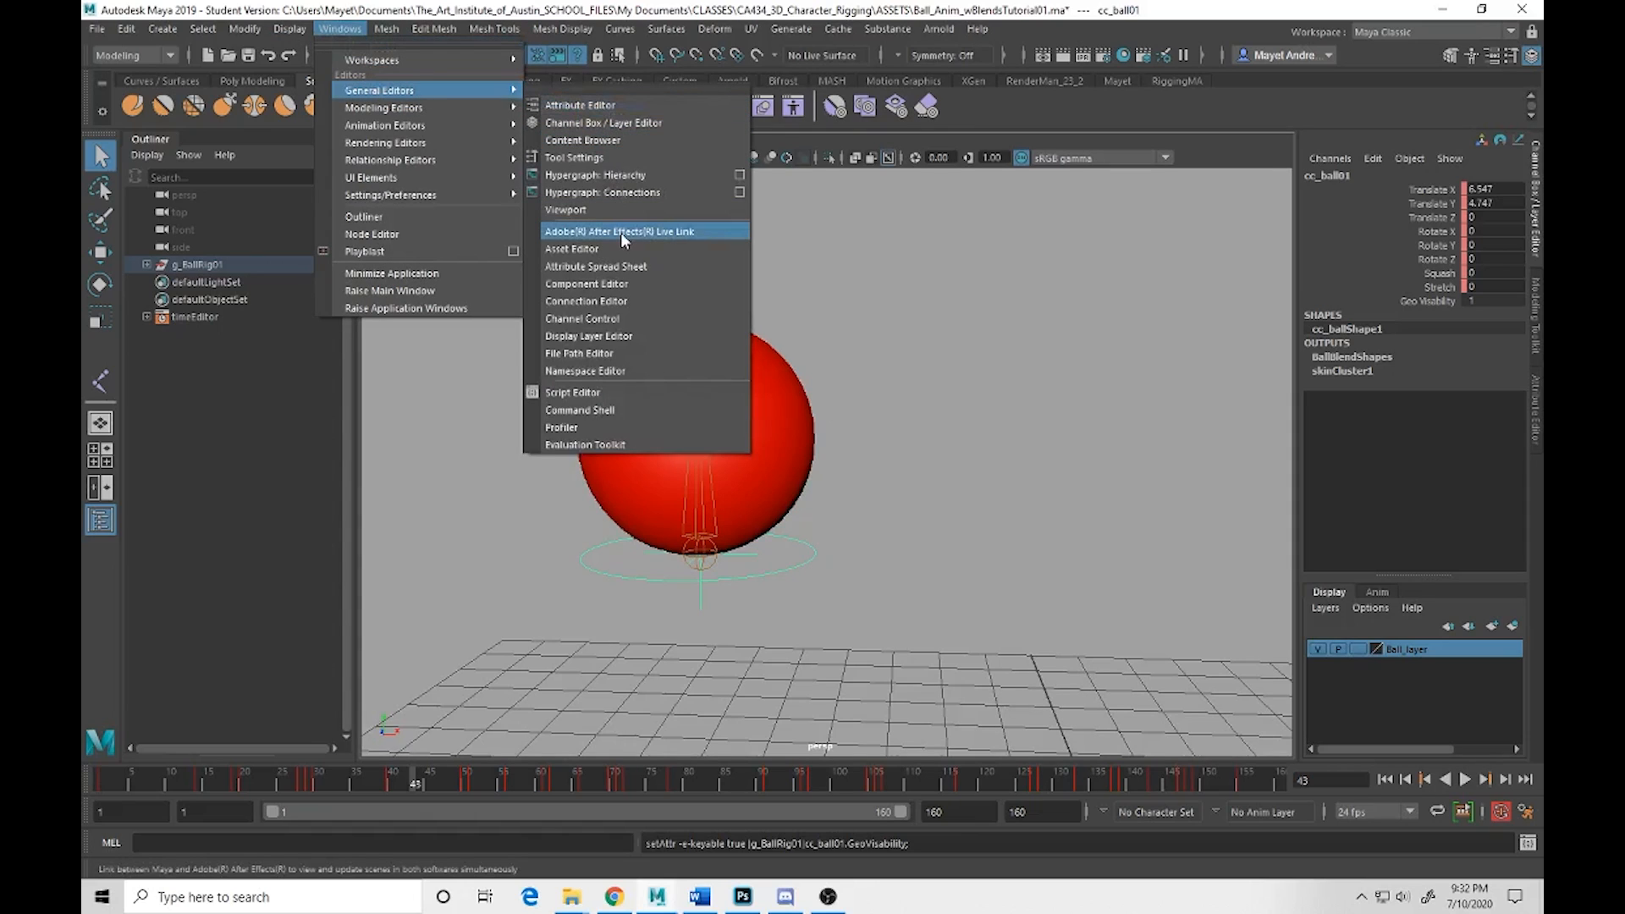
{"action": "left_click", "coordinate": [624, 301]}
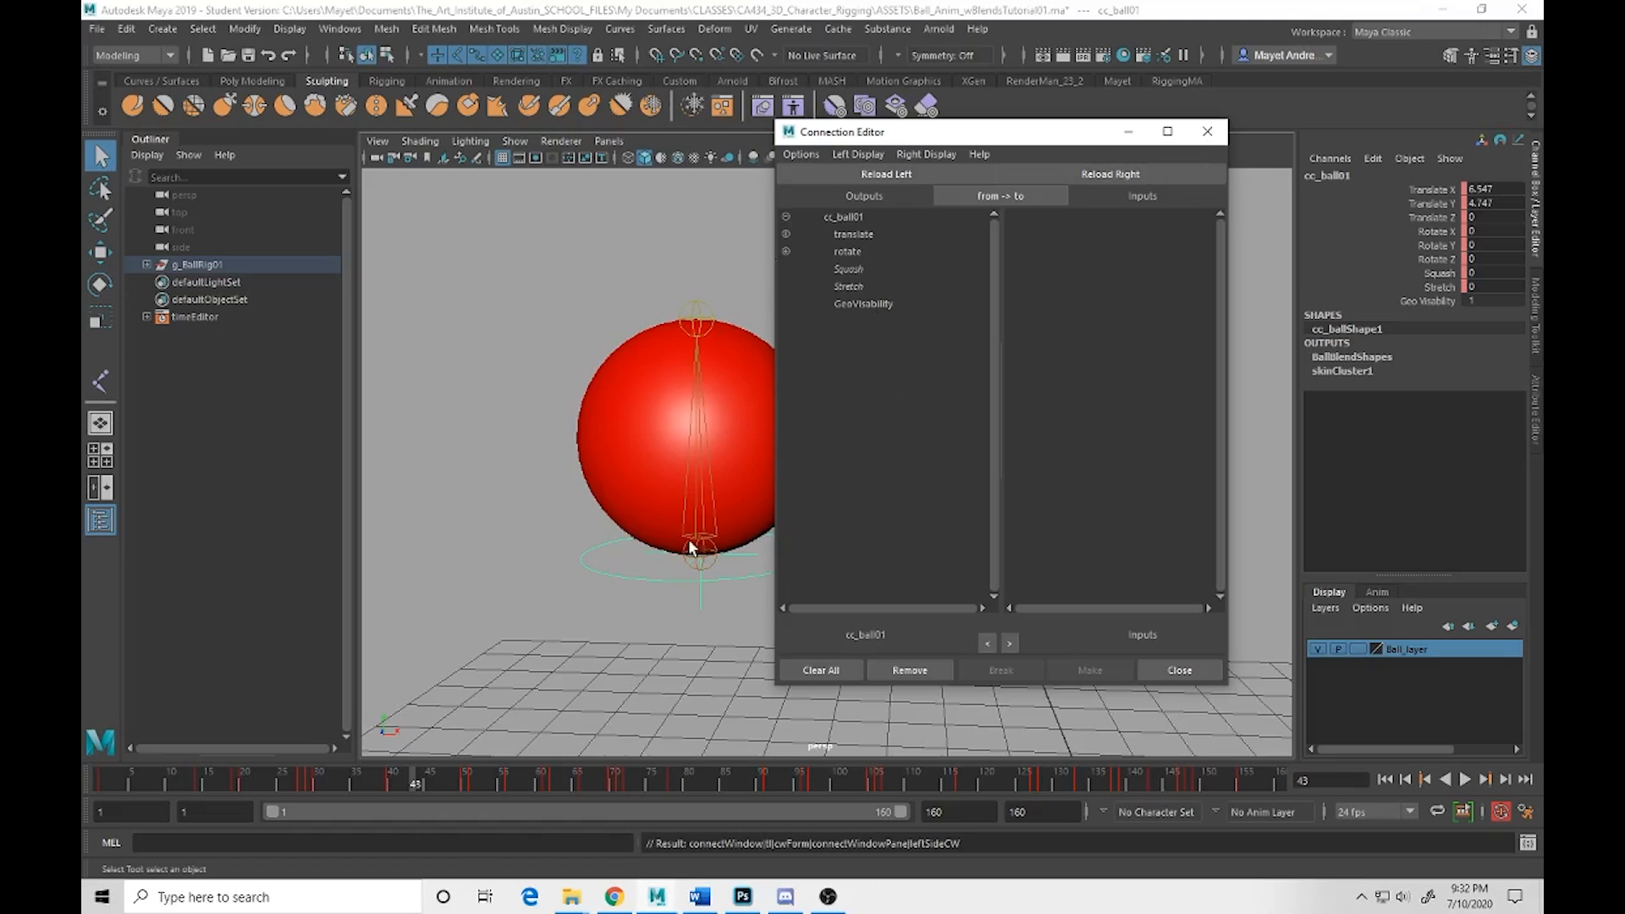
{"action": "left_click", "coordinate": [658, 481]}
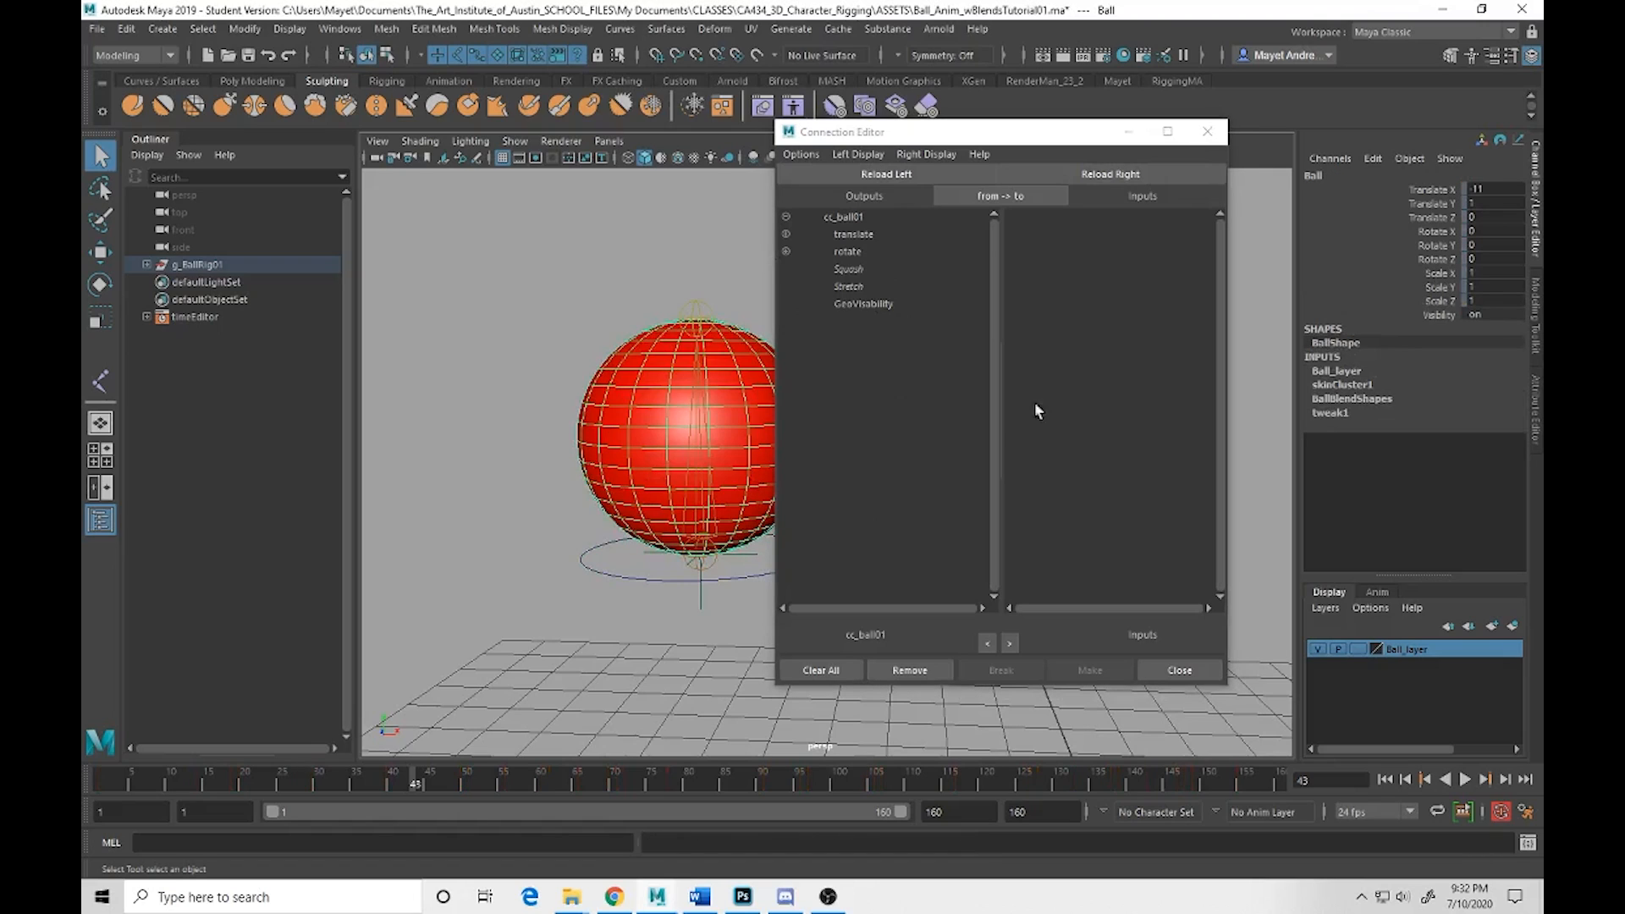
{"action": "left_click", "coordinate": [1111, 174]}
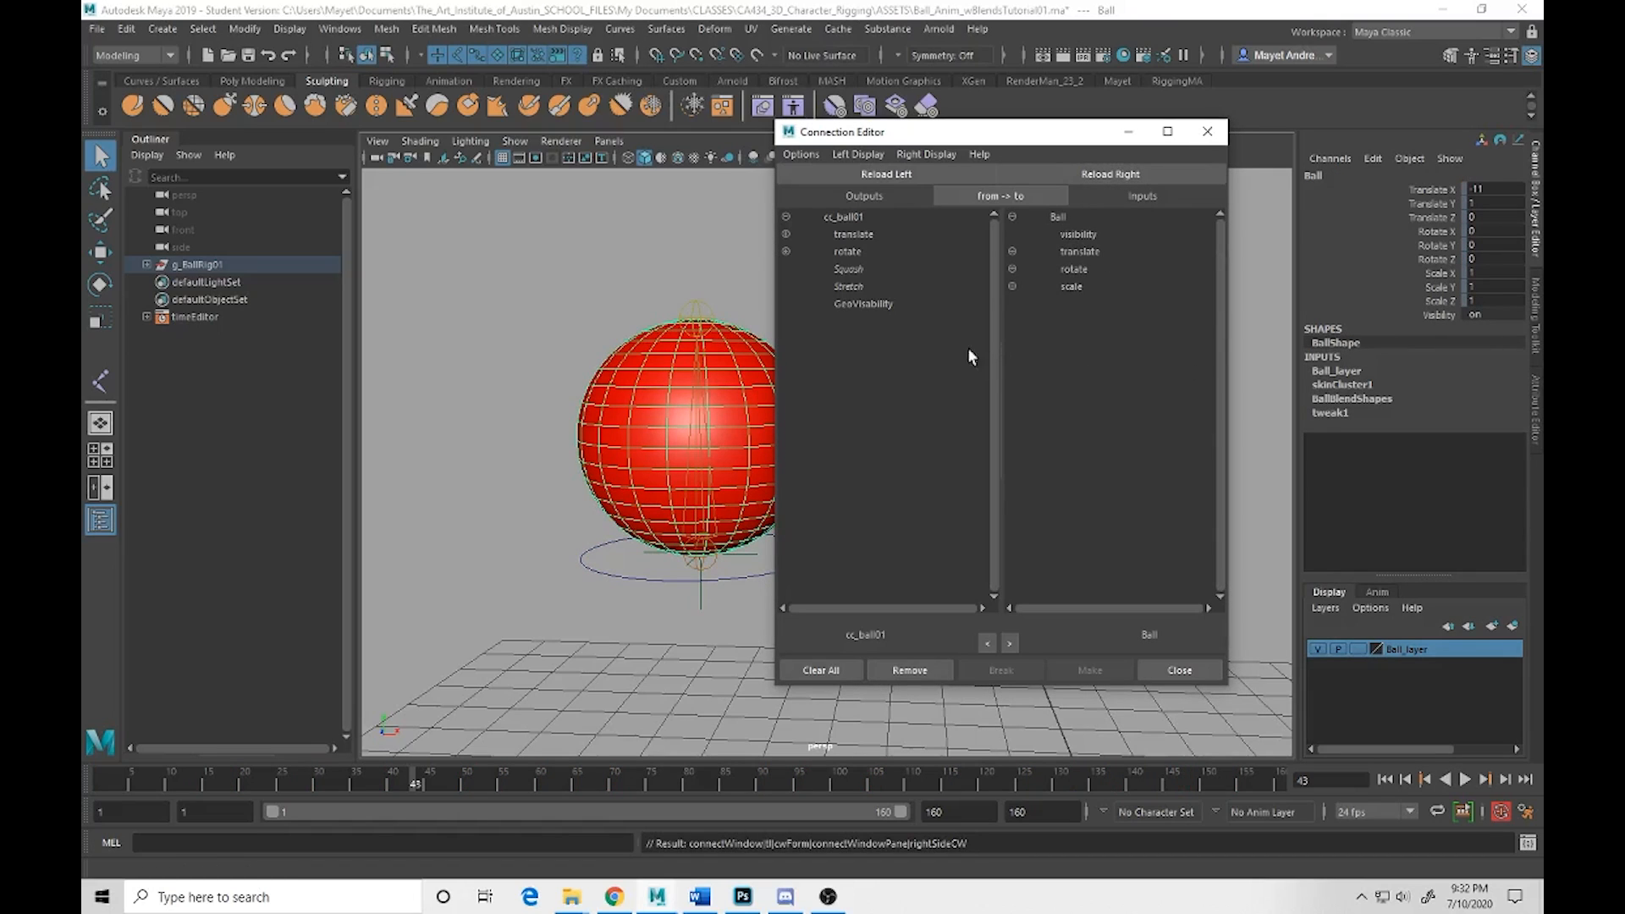
{"action": "left_click", "coordinate": [837, 303]}
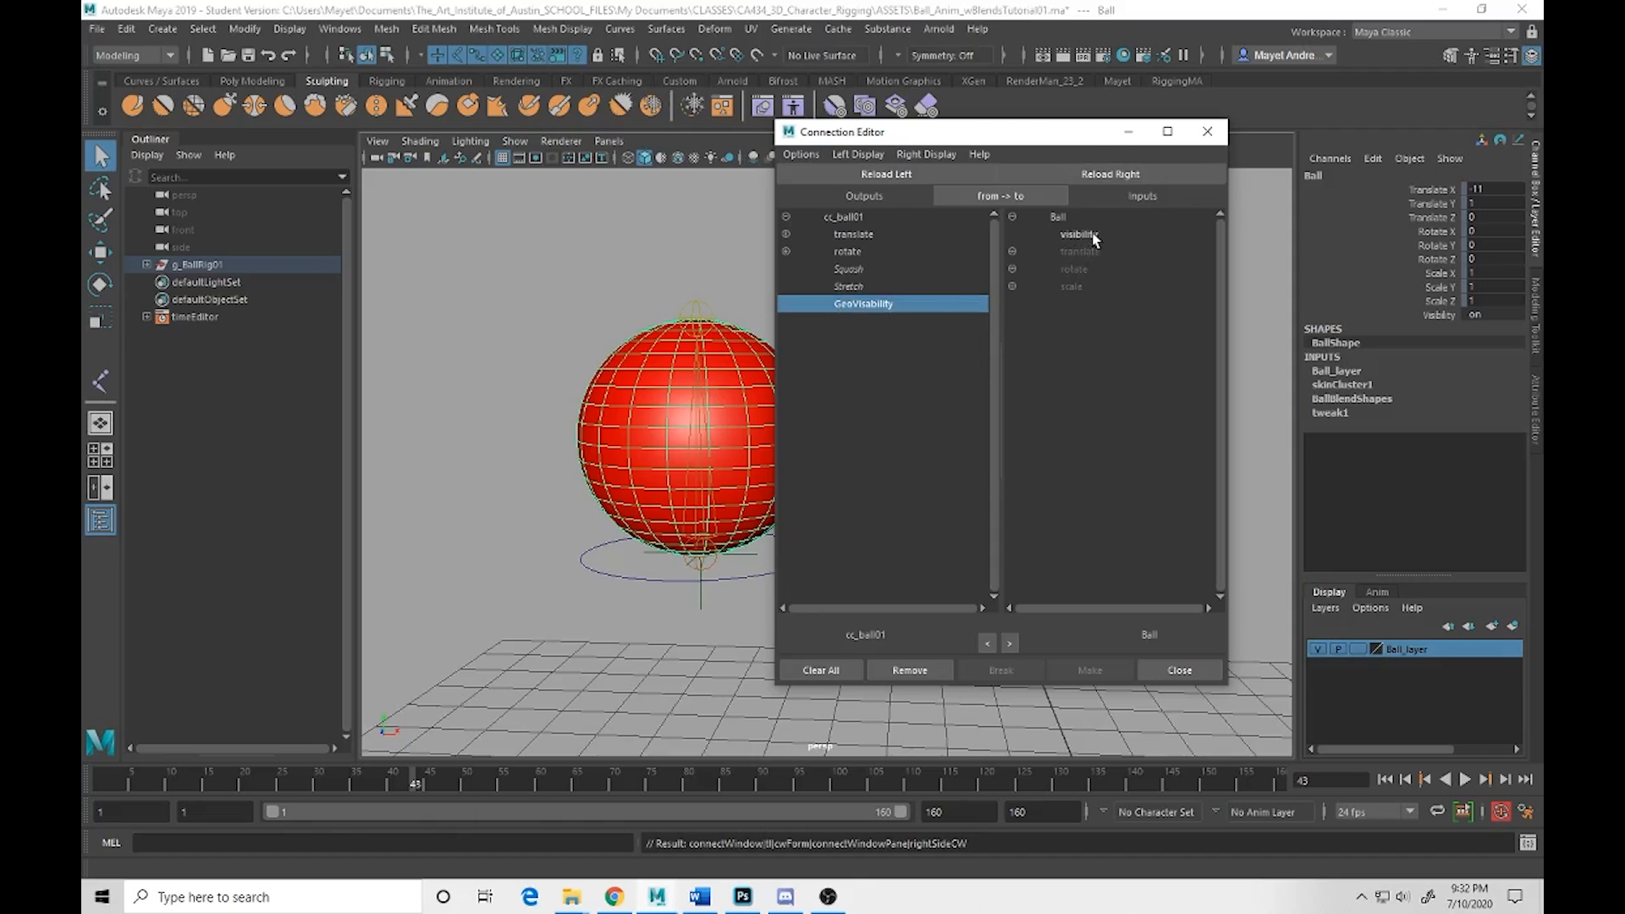
{"action": "left_click", "coordinate": [1082, 235]}
{"action": "left_click", "coordinate": [1208, 132]}
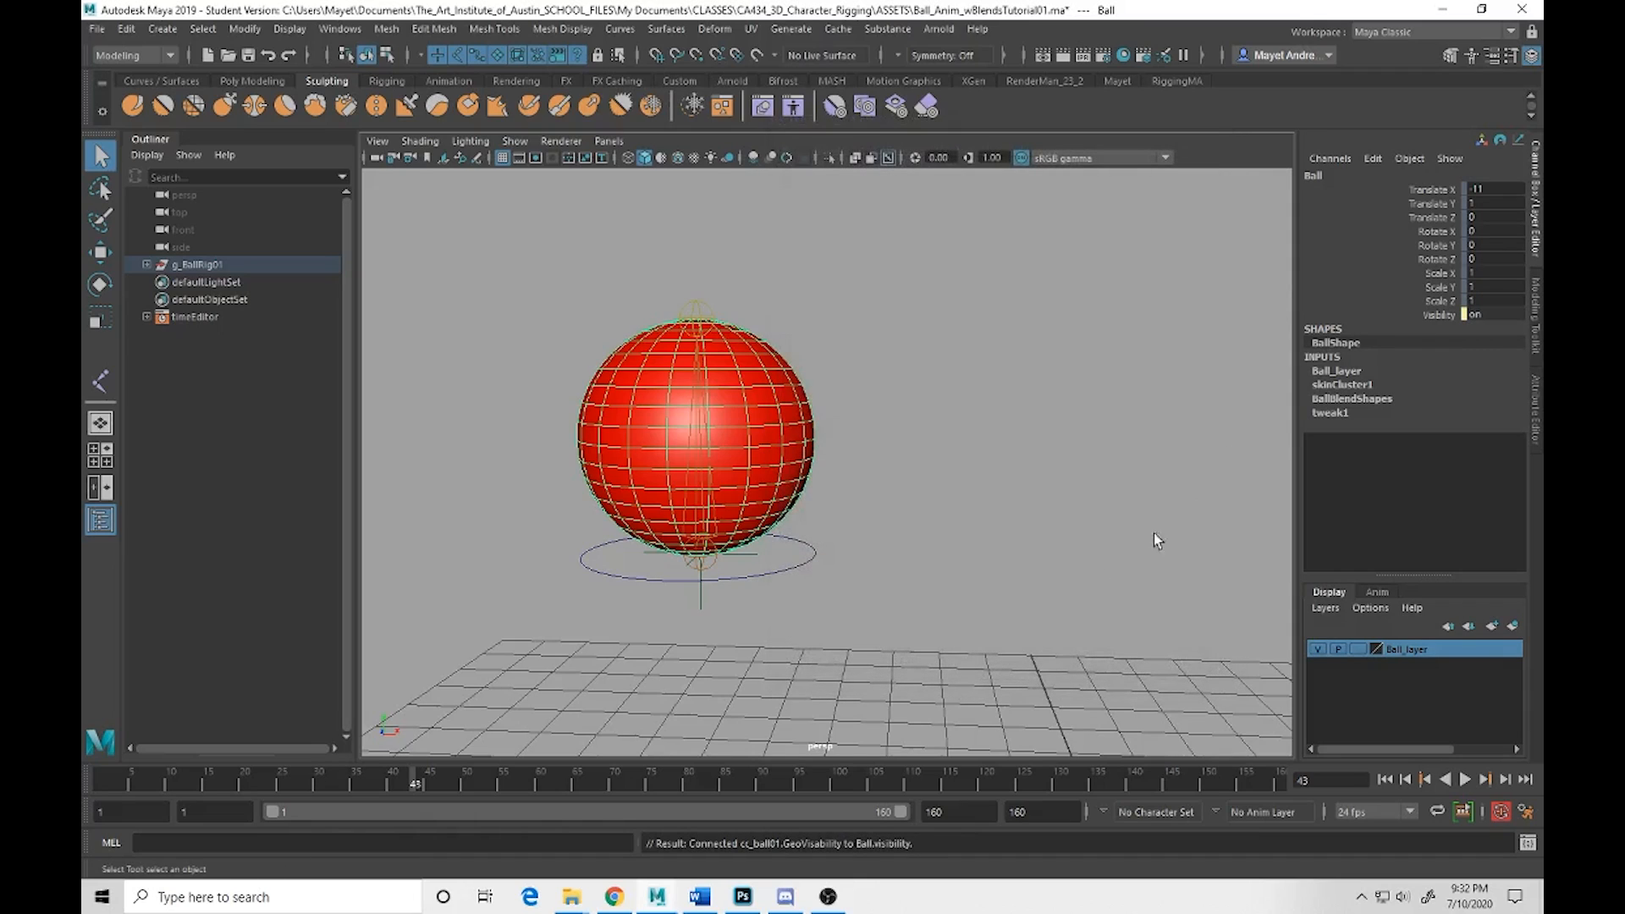
Test the ball's visibility switch by setting Geo Visability on cc_ball01 to 0 and then back to 1
{"action": "left_click", "coordinate": [769, 576]}
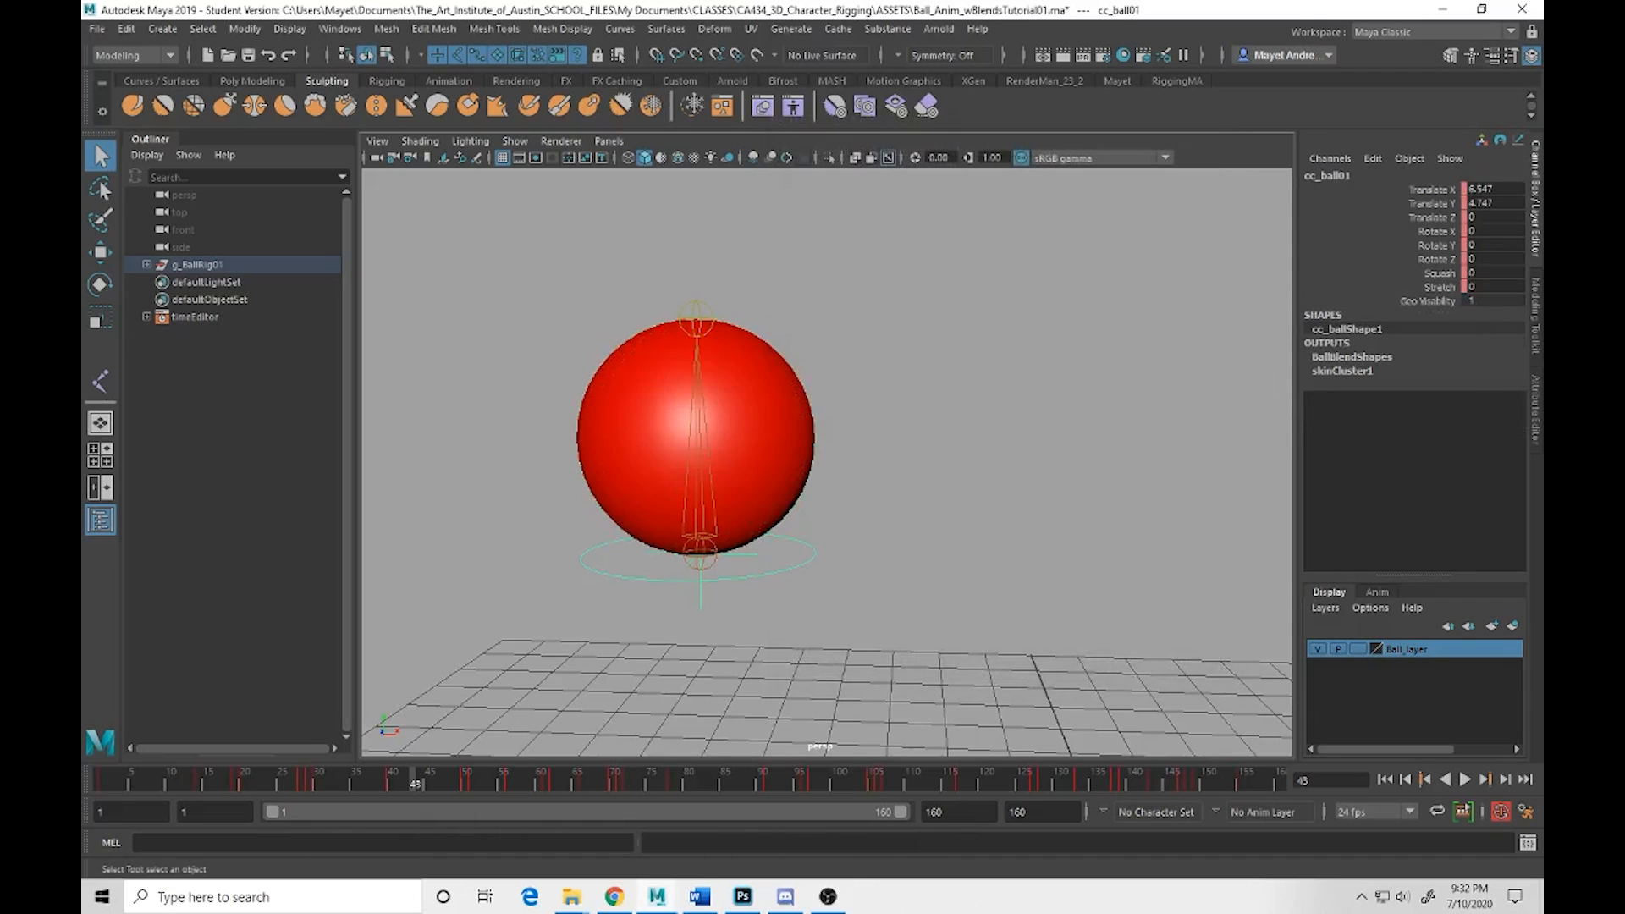
{"action": "double_click", "coordinate": [1494, 301]}
{"action": "type", "text": "0"}
{"action": "key", "text": "Return"}
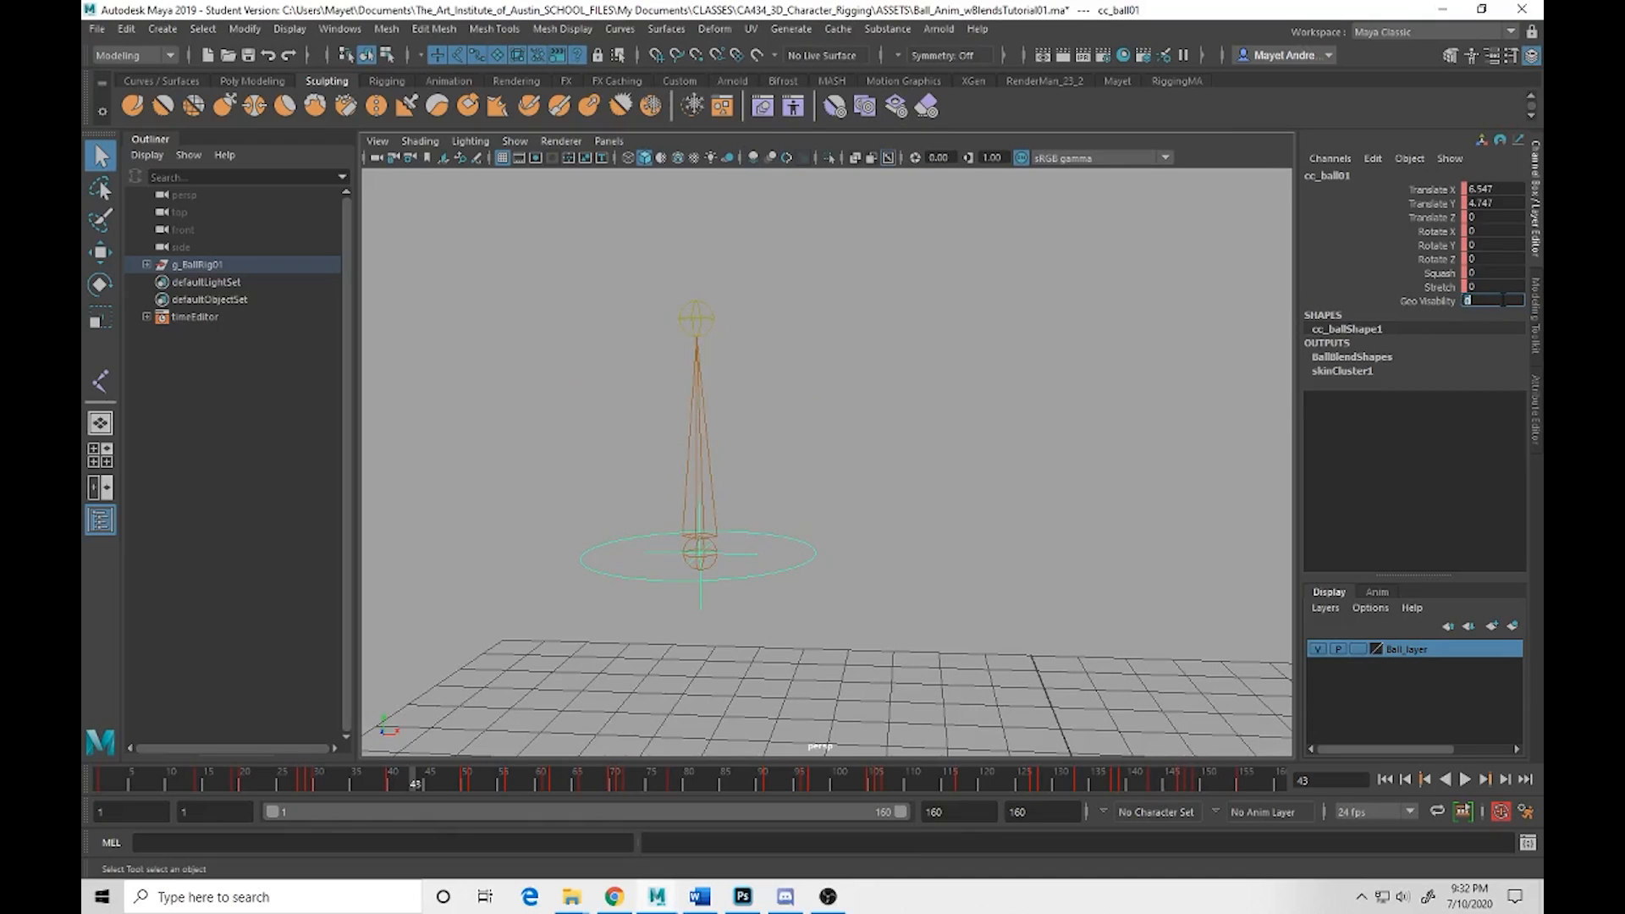
{"action": "type", "text": "1"}
{"action": "key", "text": "Return"}
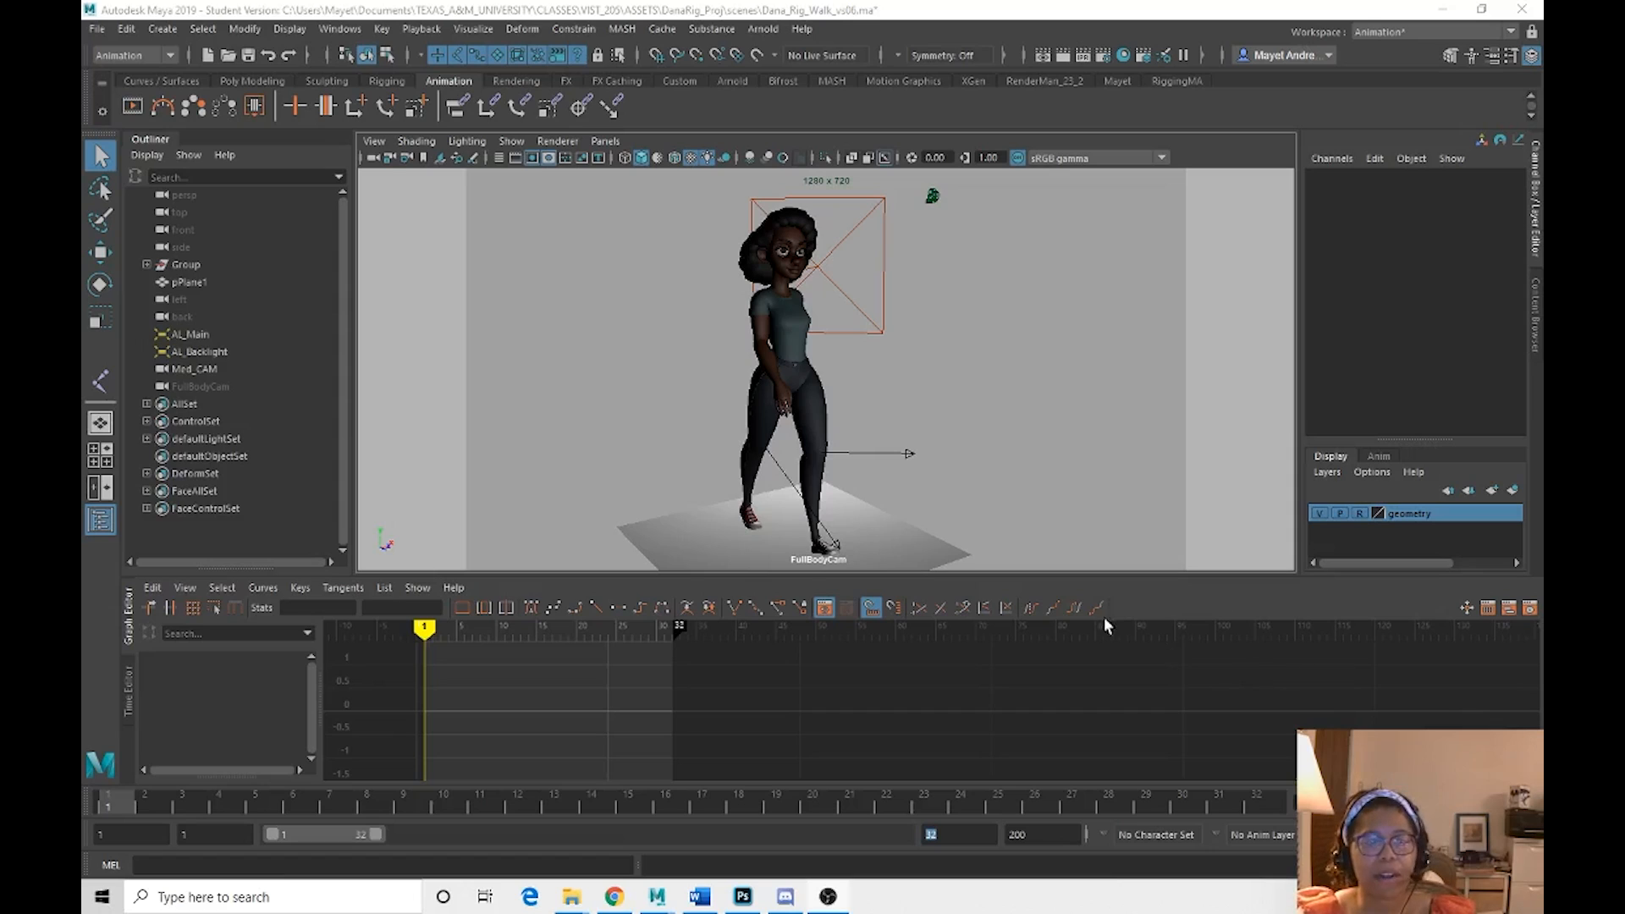
Play the character's walk cycle in the Dana_Rig_Walk_vs06 scene and return to frame 1
{"action": "key", "text": "alt+v"}
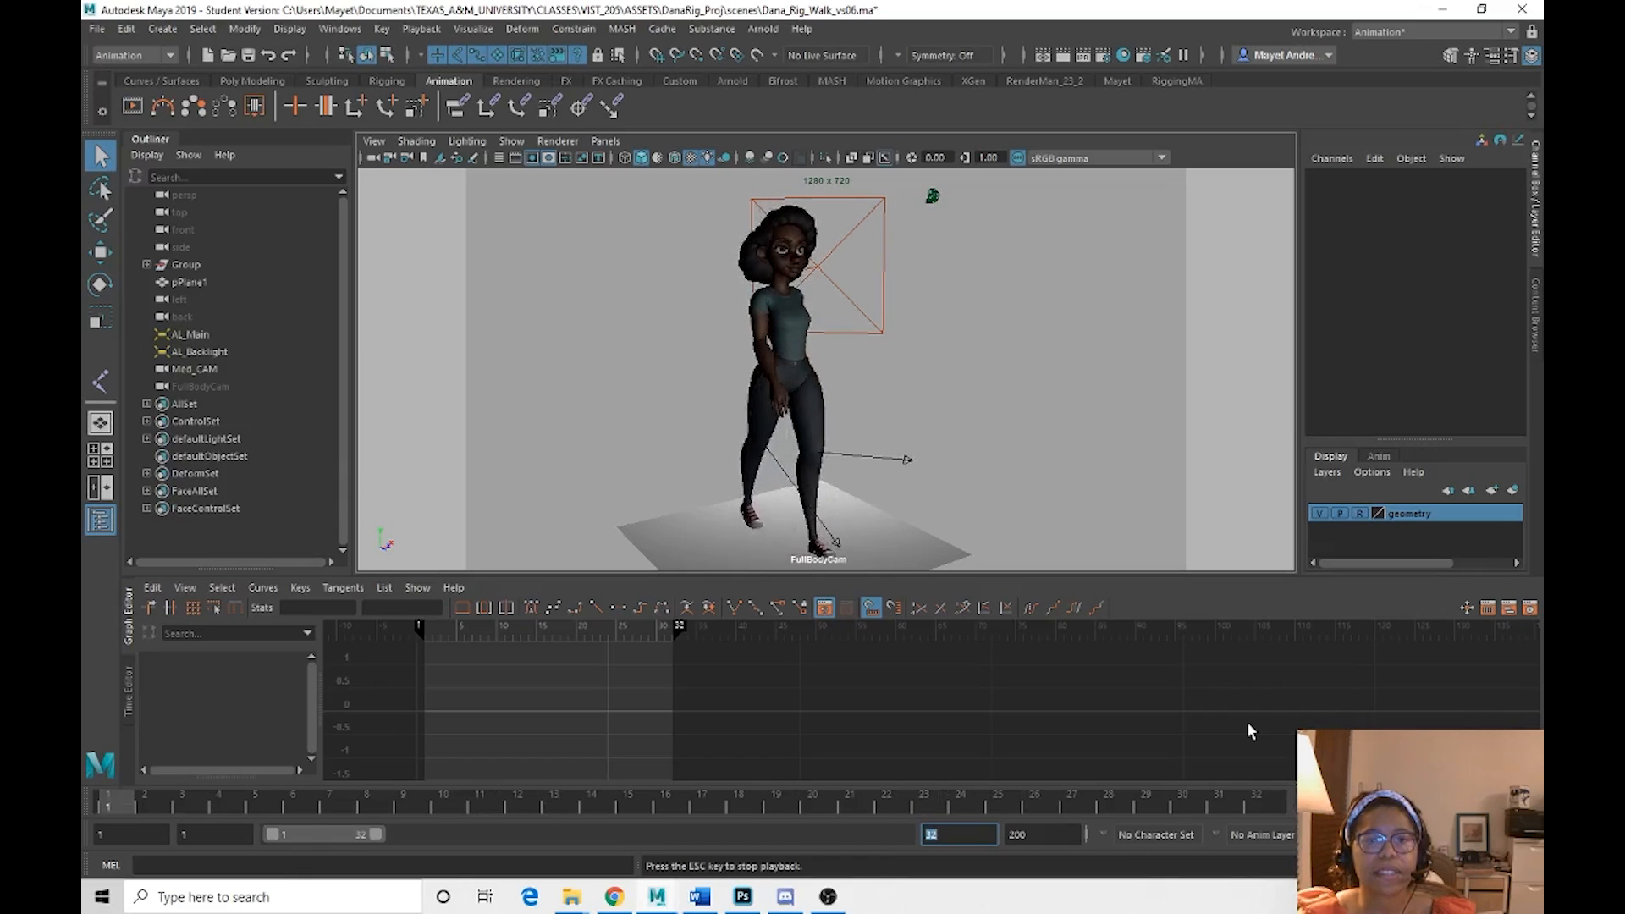
{"action": "key", "text": "Escape"}
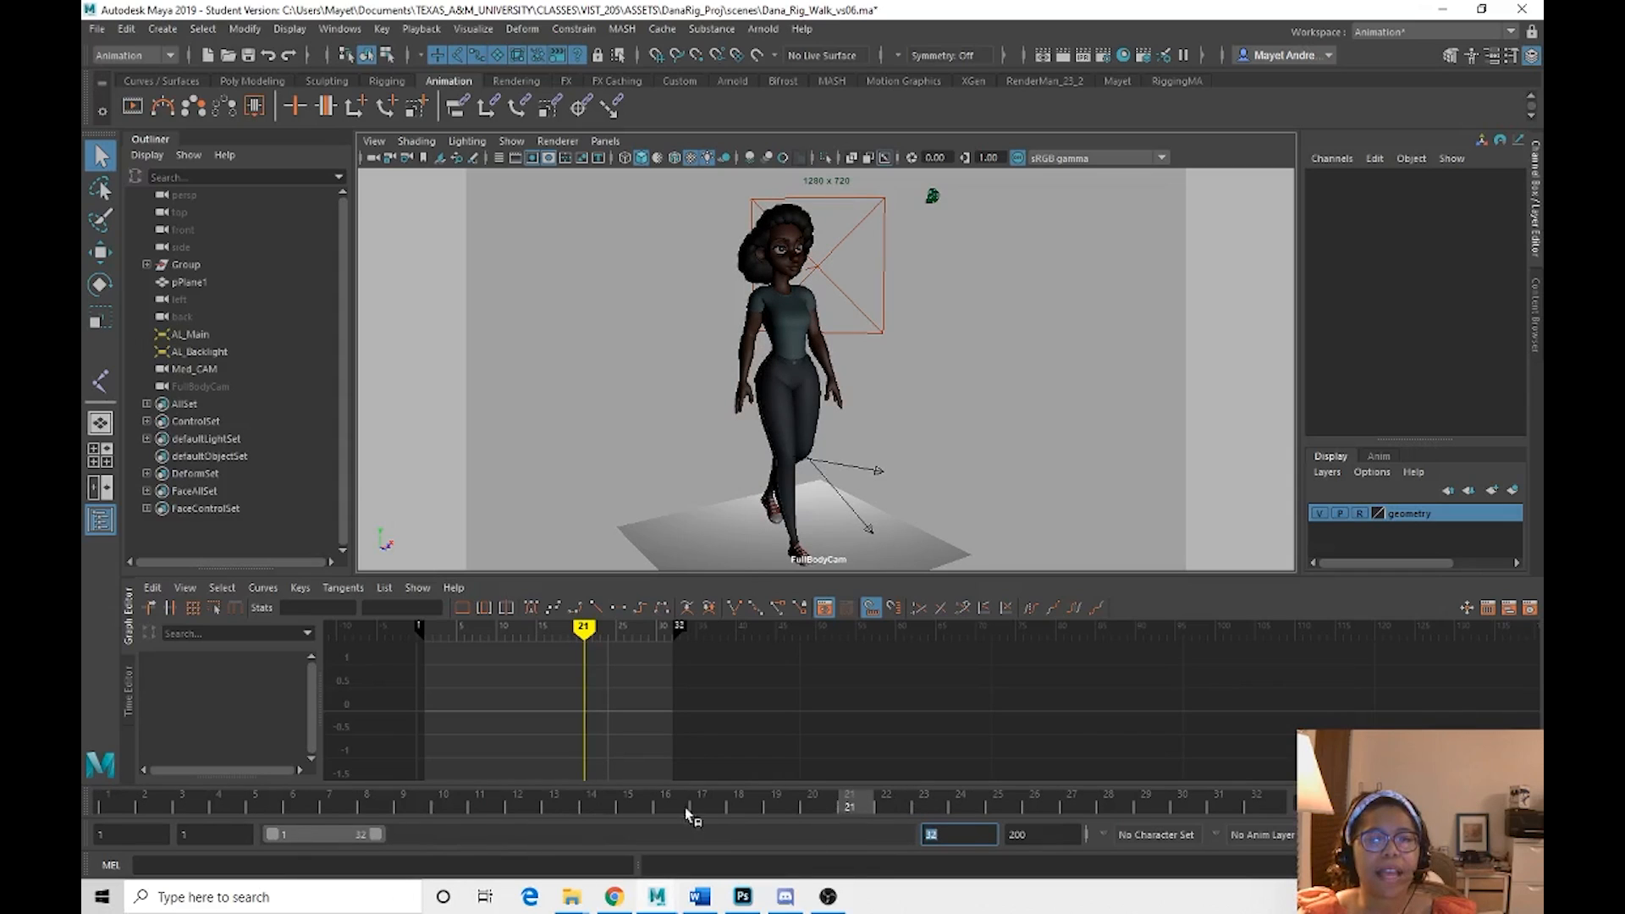
{"action": "left_click_drag", "start_coordinate": [689, 813], "coordinate": [100, 811]}
Show the NURBS curves in the viewport and select all the character's controls, leaving out the ground plane, lights and camera
{"action": "left_click", "coordinate": [511, 140]}
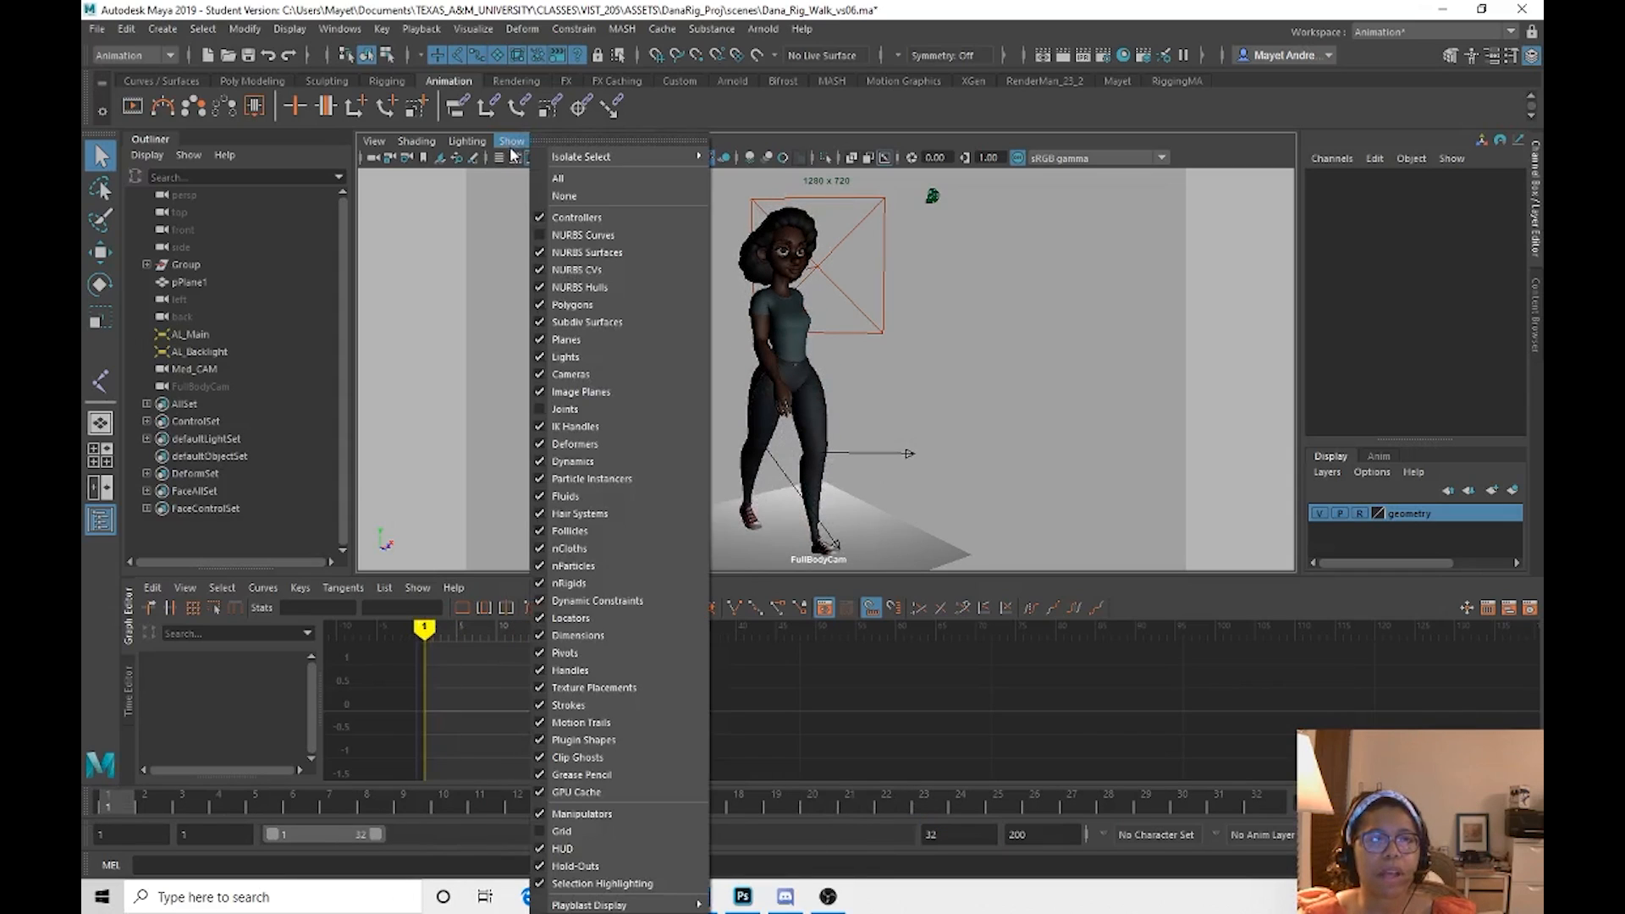
{"action": "left_click", "coordinate": [555, 237]}
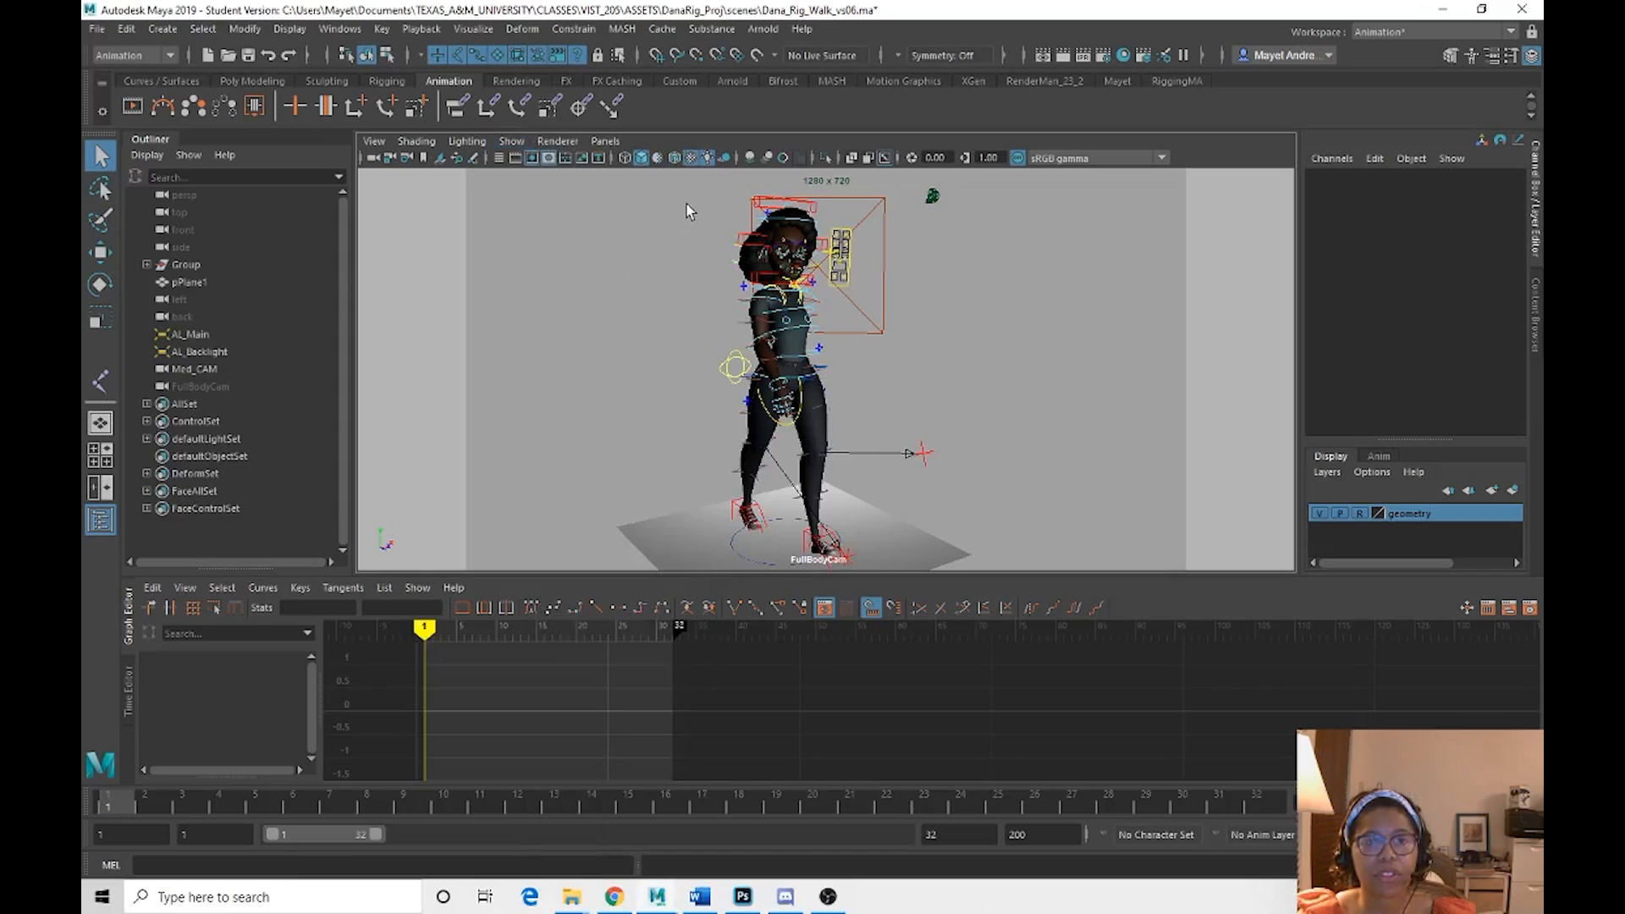
{"action": "left_click_drag", "start_coordinate": [689, 174], "coordinate": [963, 642]}
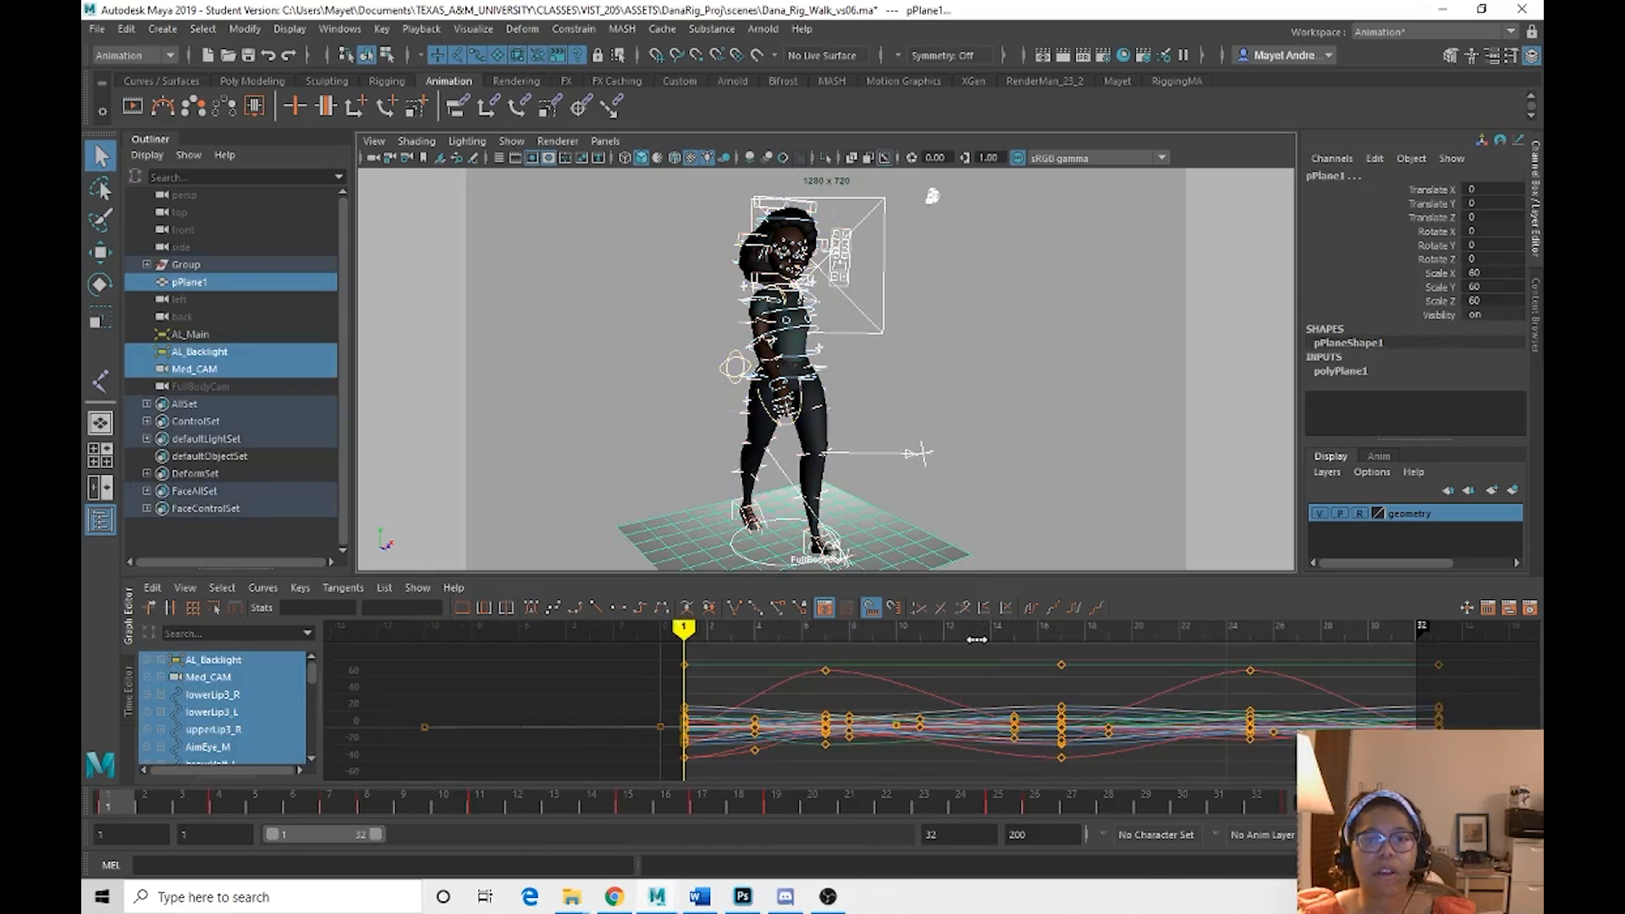
{"action": "left_click", "coordinate": [672, 547], "text": "shift"}
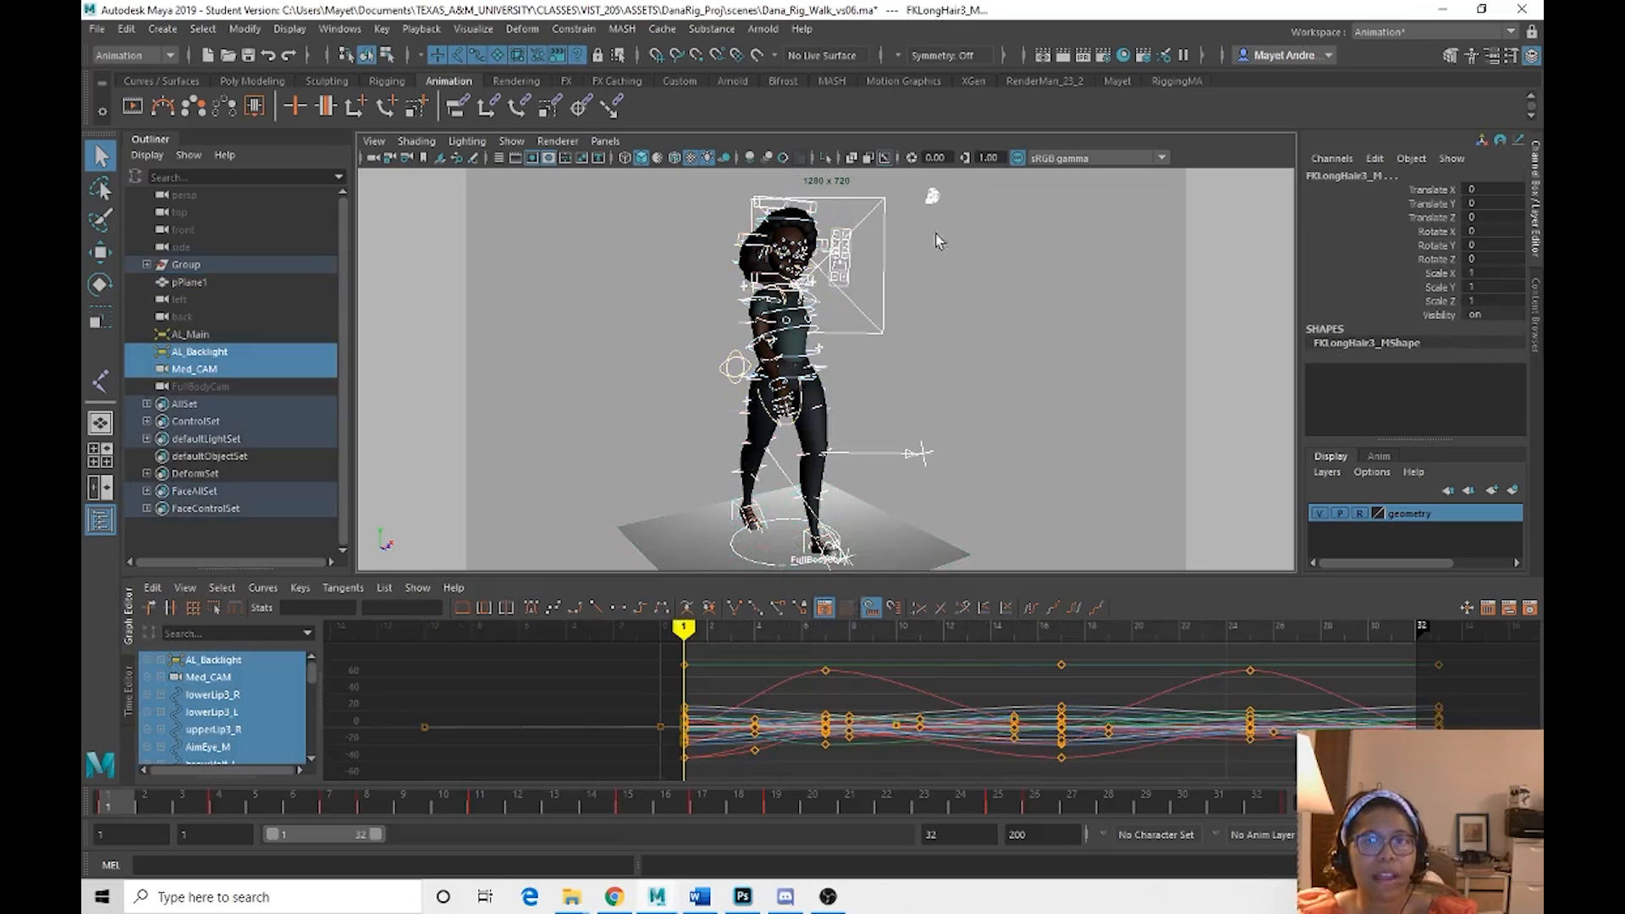
{"action": "left_click_drag", "start_coordinate": [915, 171], "coordinate": [943, 204], "text": "shift"}
{"action": "left_click", "coordinate": [859, 306], "text": "shift"}
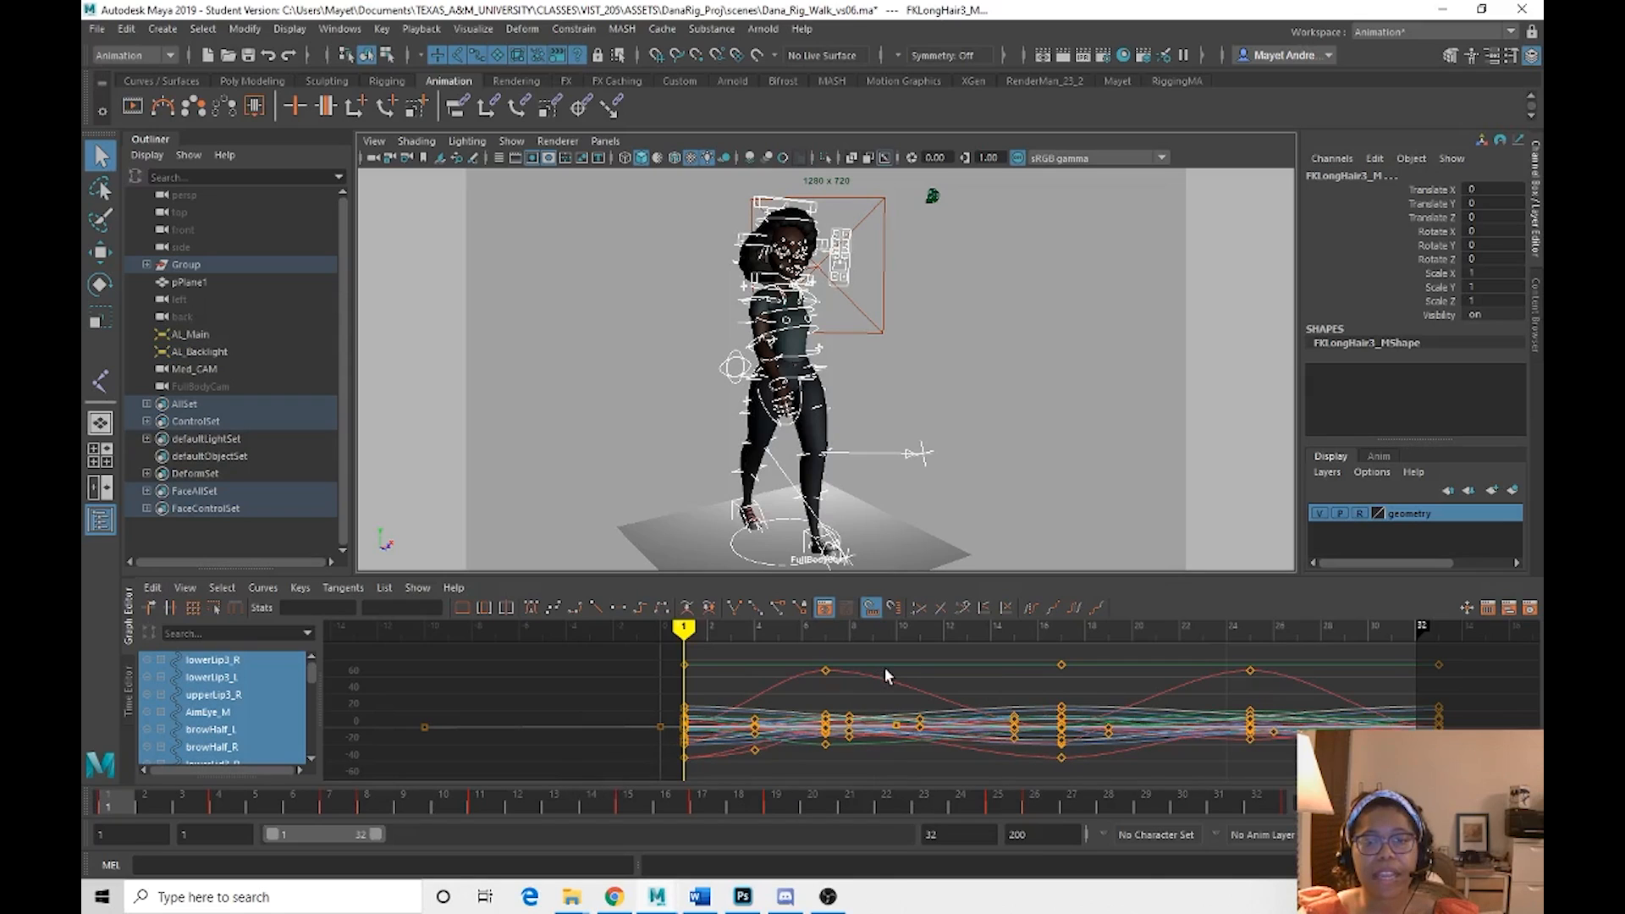
Copy all the walk cycle keys of the selected controls in the Graph Editor and paste them at frame 33
{"action": "left_click_drag", "start_coordinate": [975, 575], "coordinate": [1012, 530]}
{"action": "middle_click_drag", "start_coordinate": [1068, 687], "coordinate": [794, 672], "text": "alt"}
{"action": "mouse_move", "coordinate": [1083, 673]}
{"action": "right_mouse_down", "text": "alt"}
{"action": "mouse_move", "coordinate": [1015, 658]}
{"action": "mouse_move", "coordinate": [1053, 677]}
{"action": "right_mouse_up", "text": "alt"}
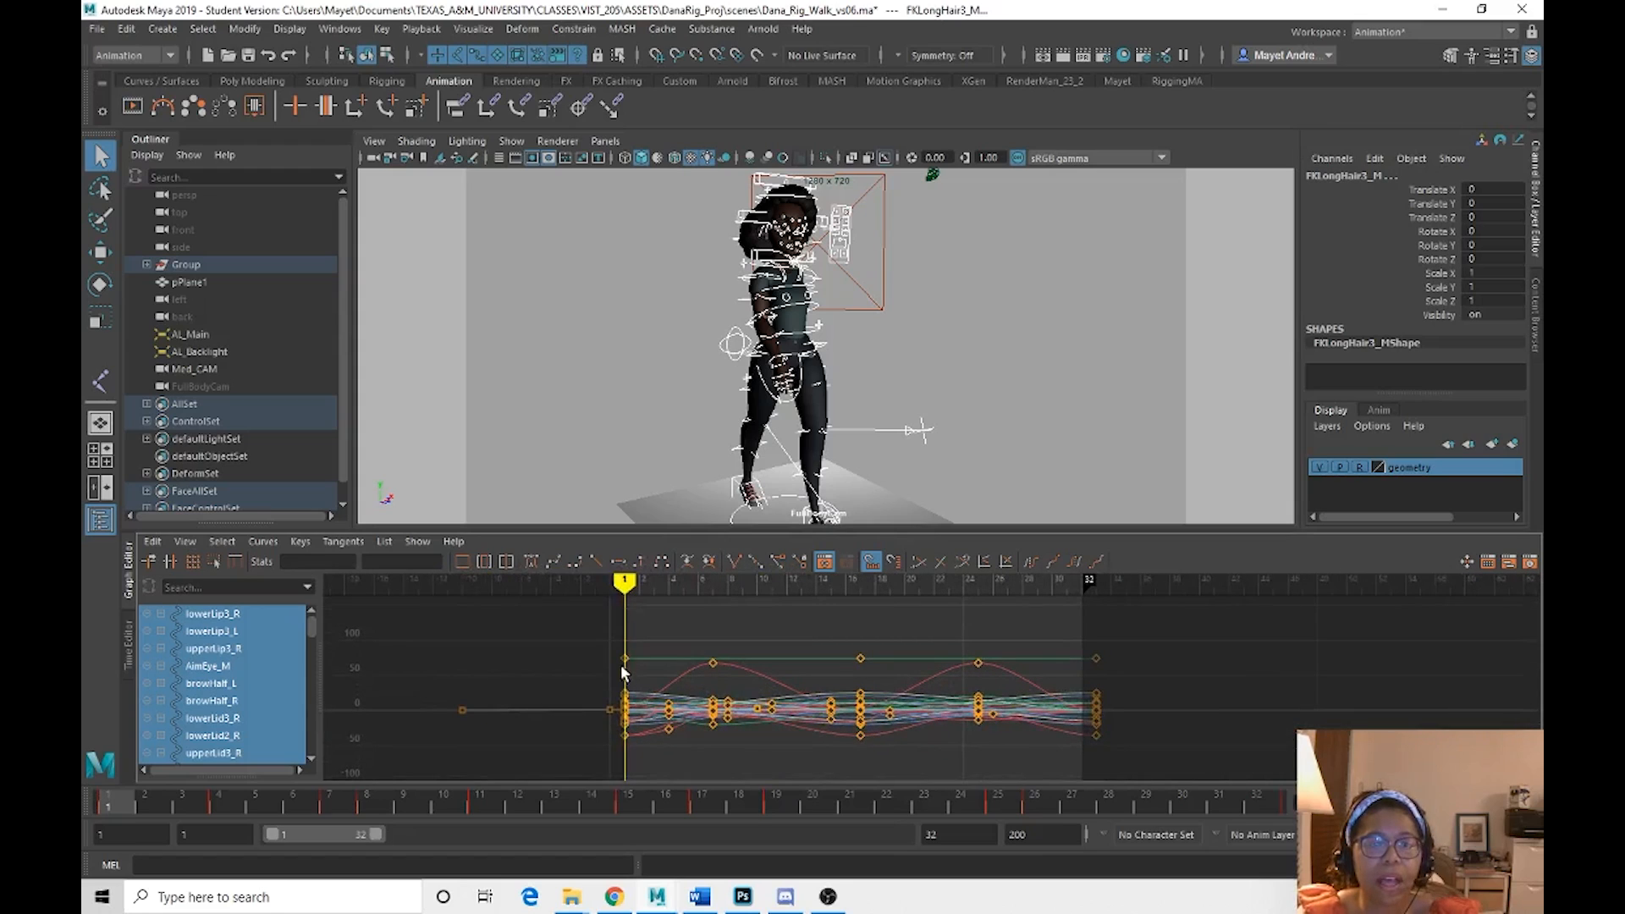
{"action": "left_click_drag", "start_coordinate": [613, 644], "coordinate": [1124, 758]}
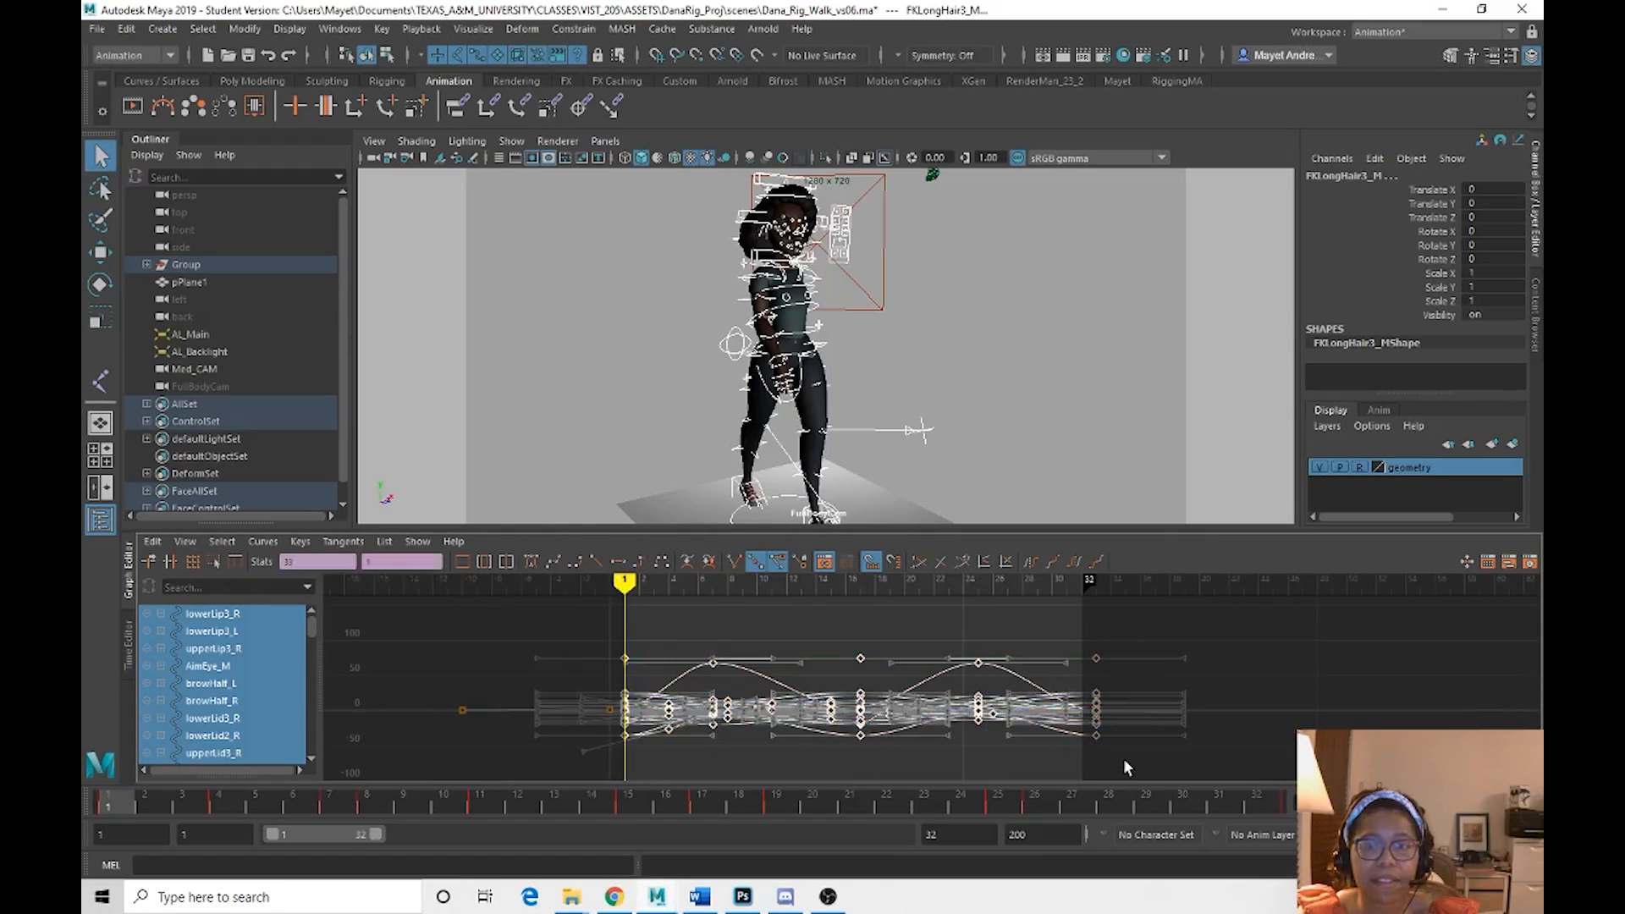
{"action": "left_click_drag", "start_coordinate": [625, 582], "coordinate": [1098, 590]}
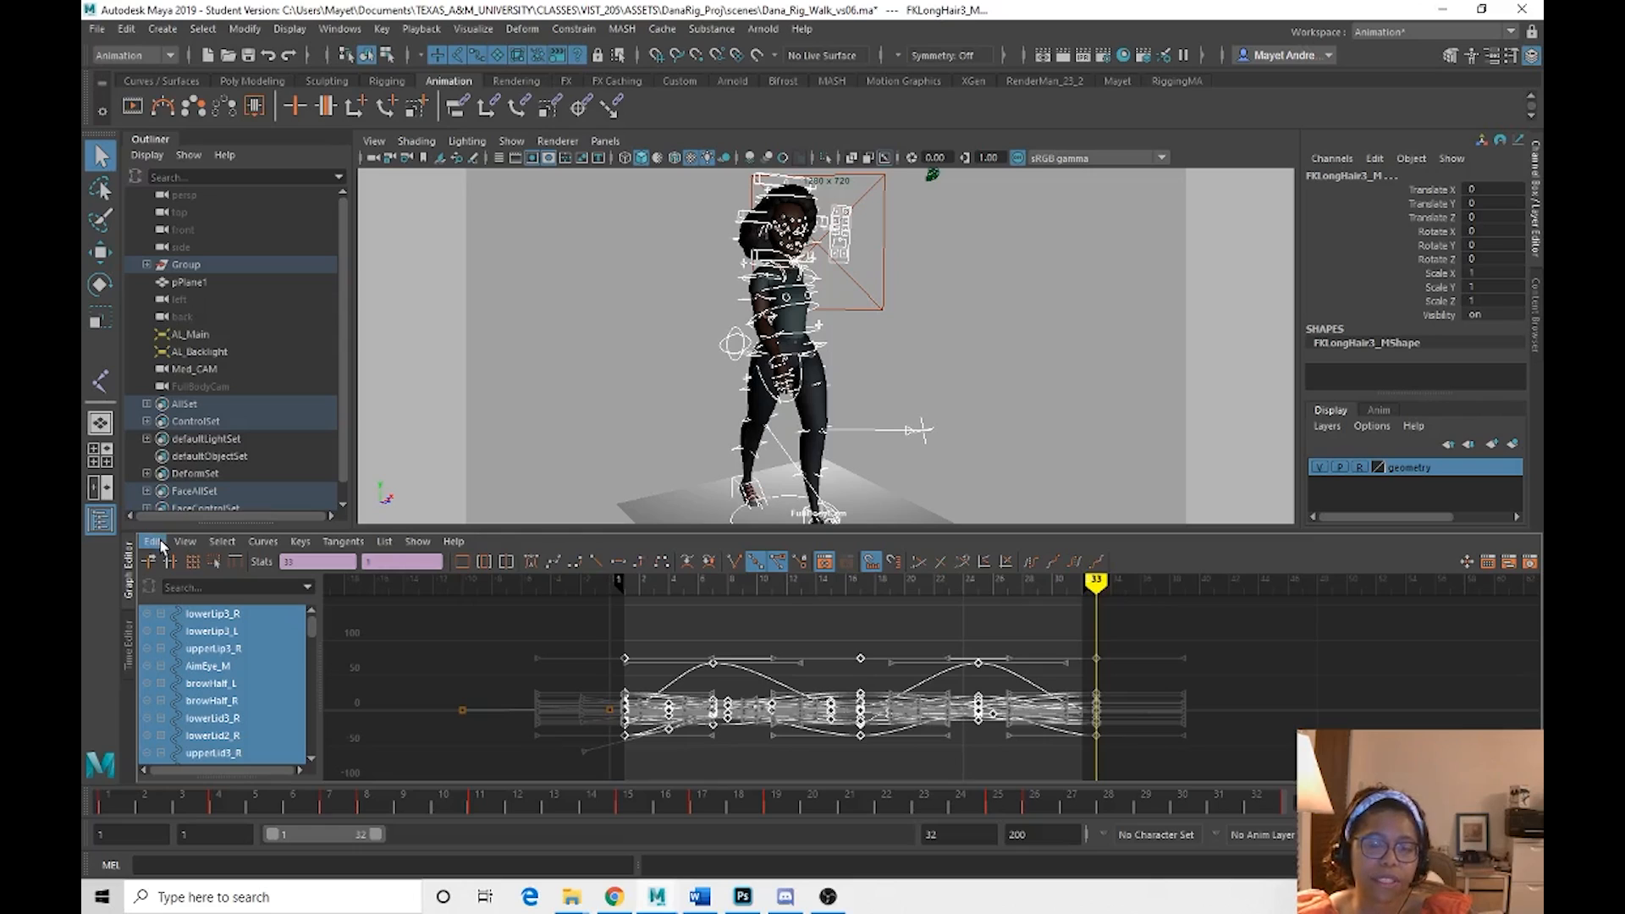
{"action": "left_click", "coordinate": [155, 543]}
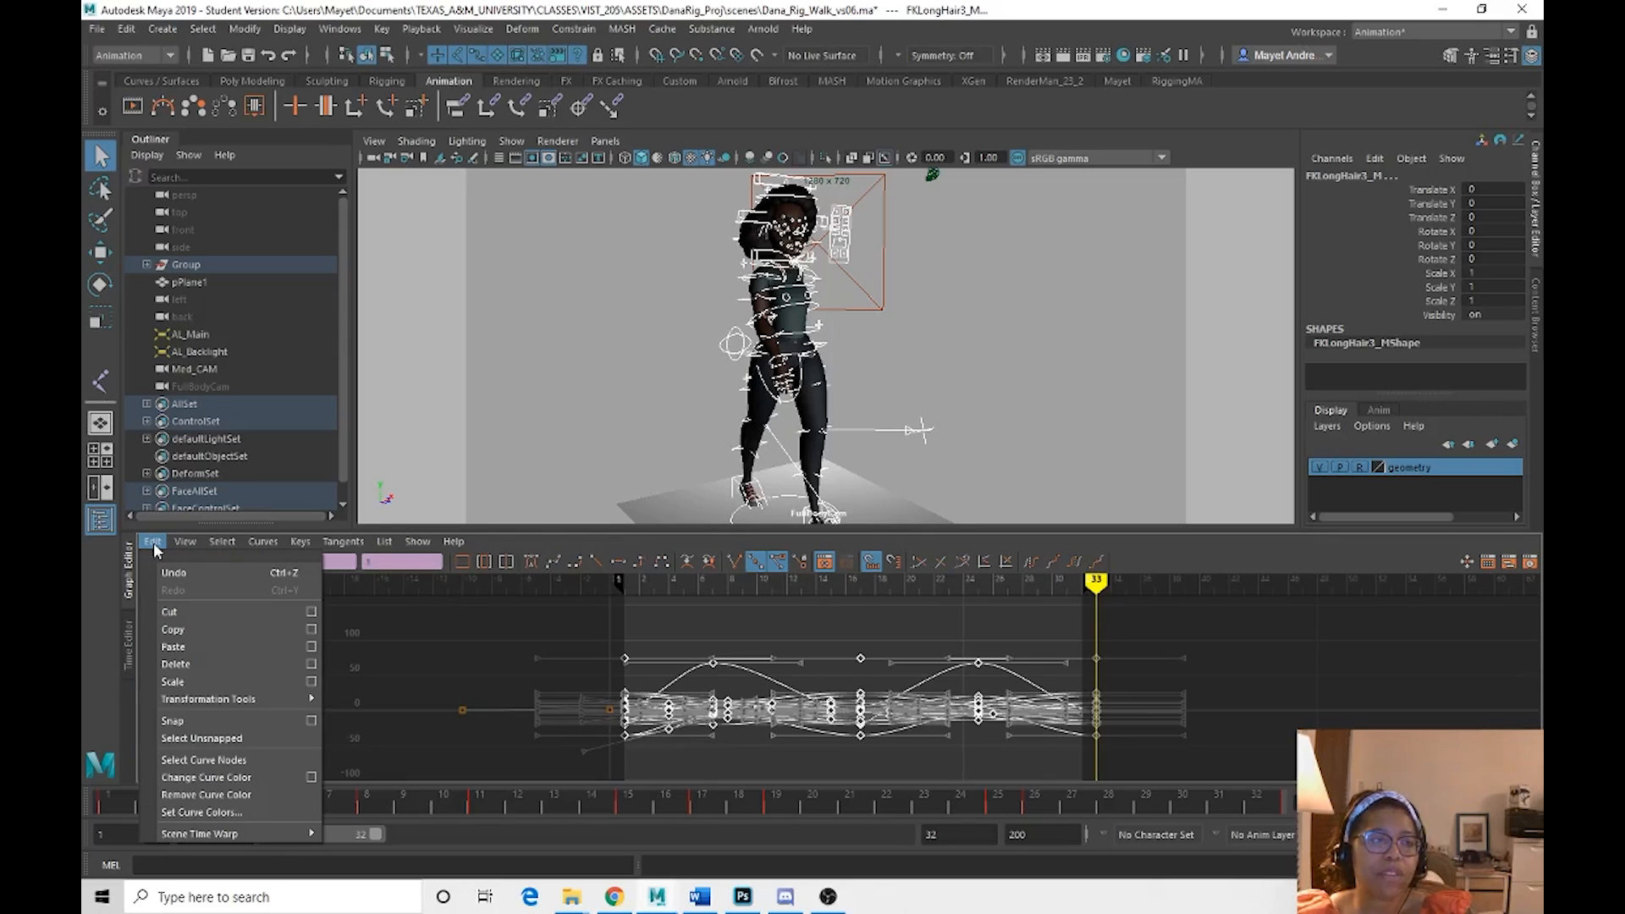
{"action": "left_click", "coordinate": [169, 630]}
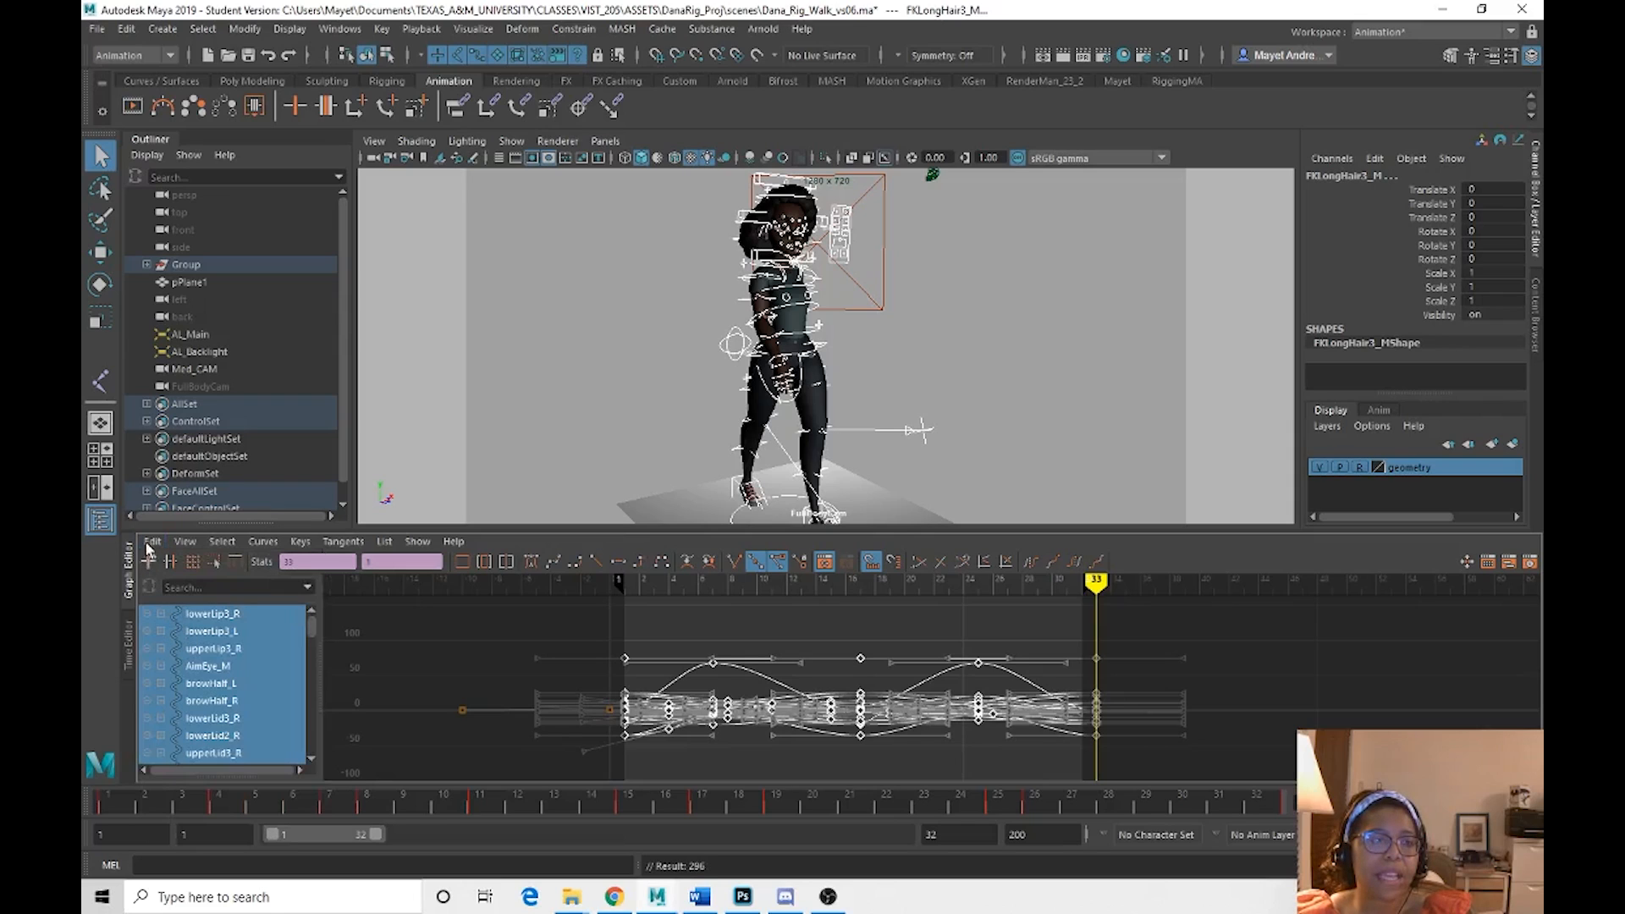
{"action": "left_click", "coordinate": [155, 543]}
{"action": "left_click", "coordinate": [201, 660]}
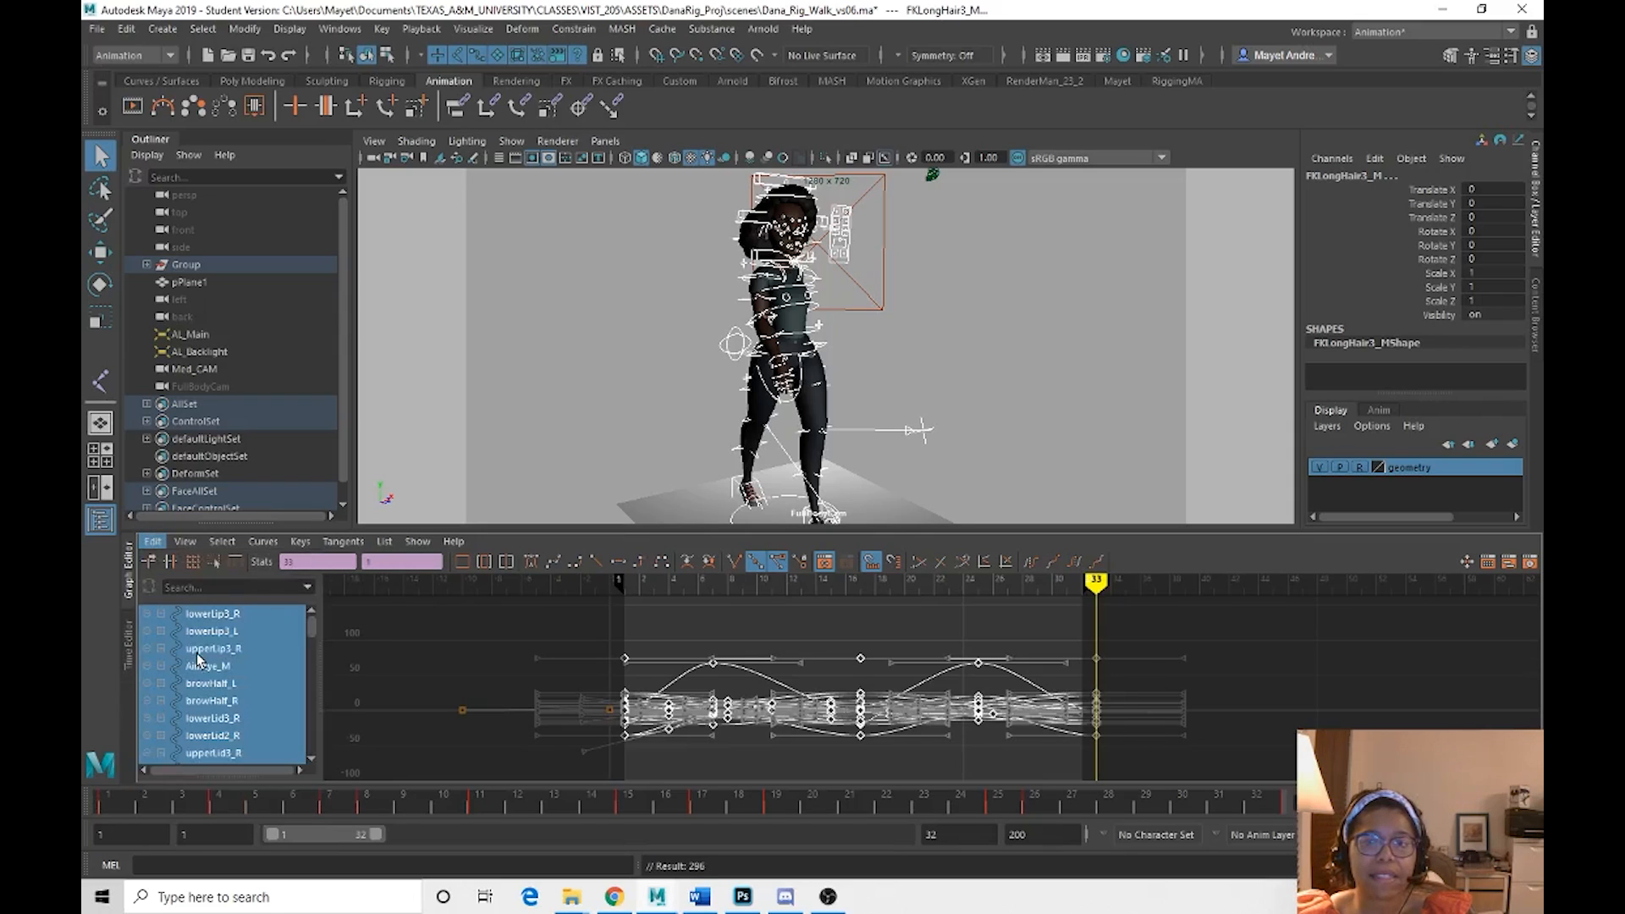
{"action": "middle_click_drag", "start_coordinate": [1079, 657], "coordinate": [888, 669], "text": "alt"}
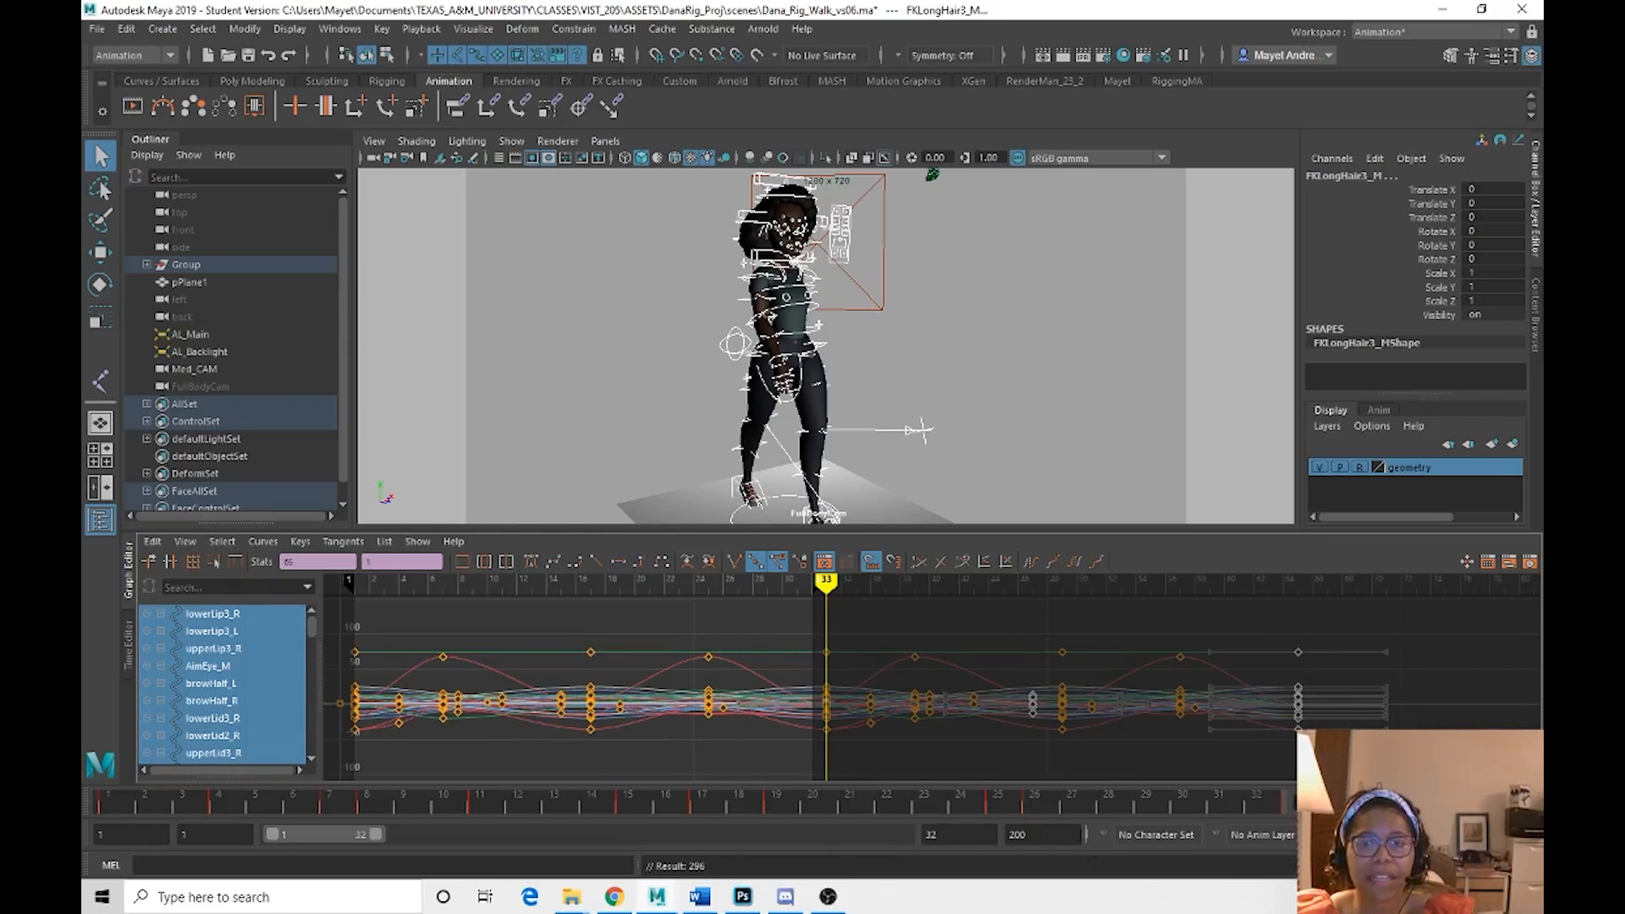
Extend the playback range's end to frame 60, then to 70, and play the repeated walk cycle
{"action": "double_click", "coordinate": [967, 838]}
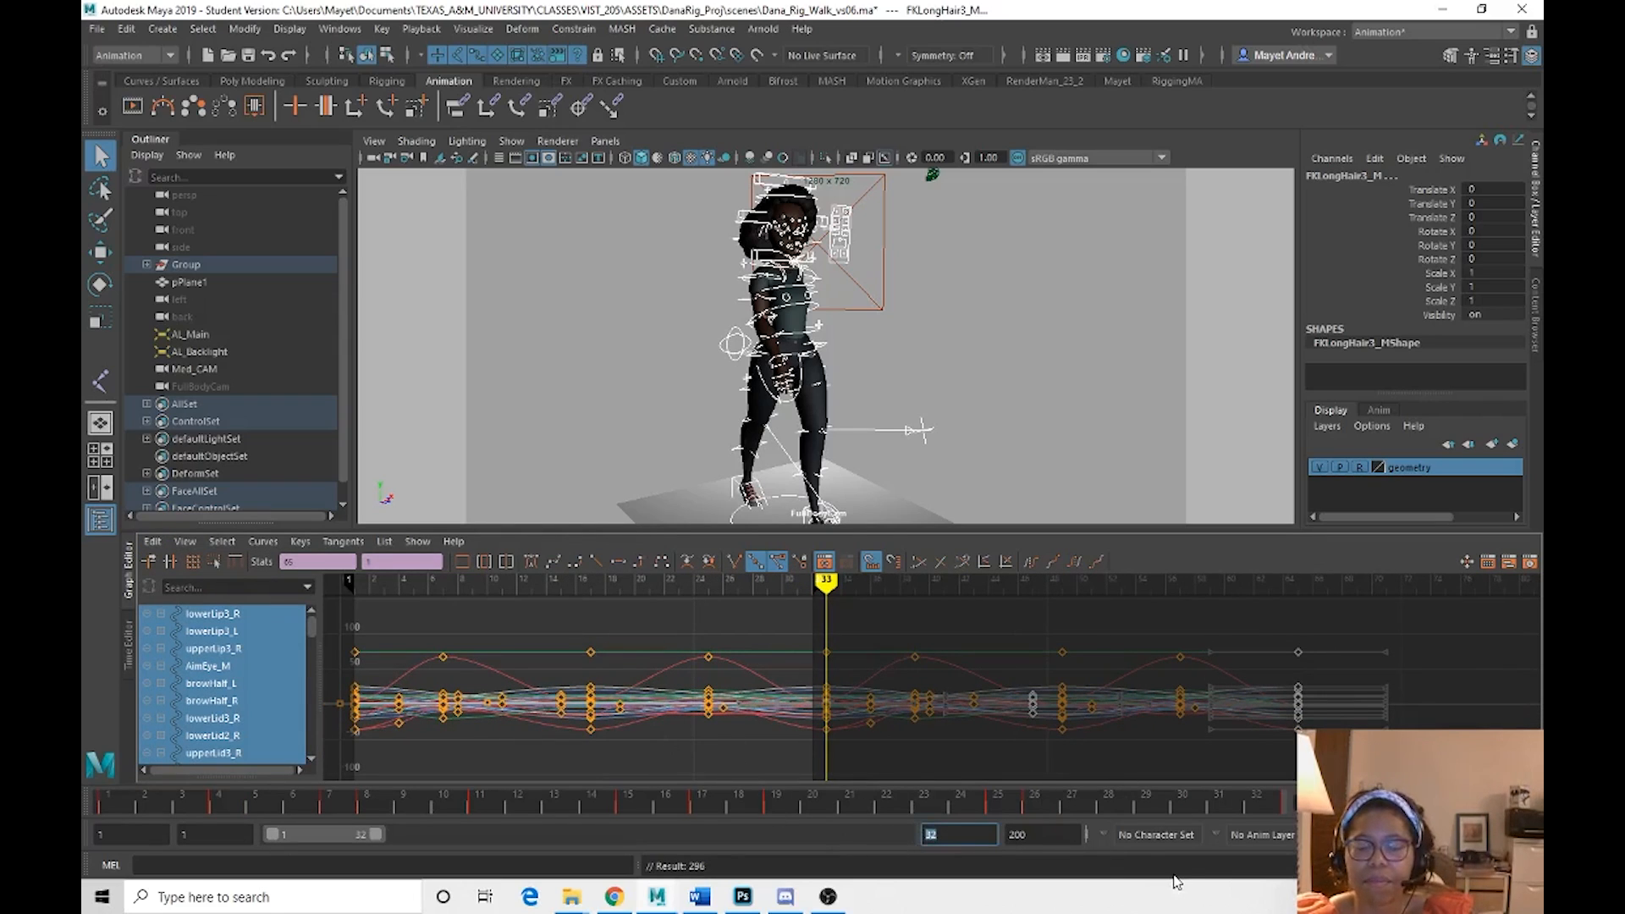
{"action": "type", "text": "60"}
{"action": "key", "text": "Return"}
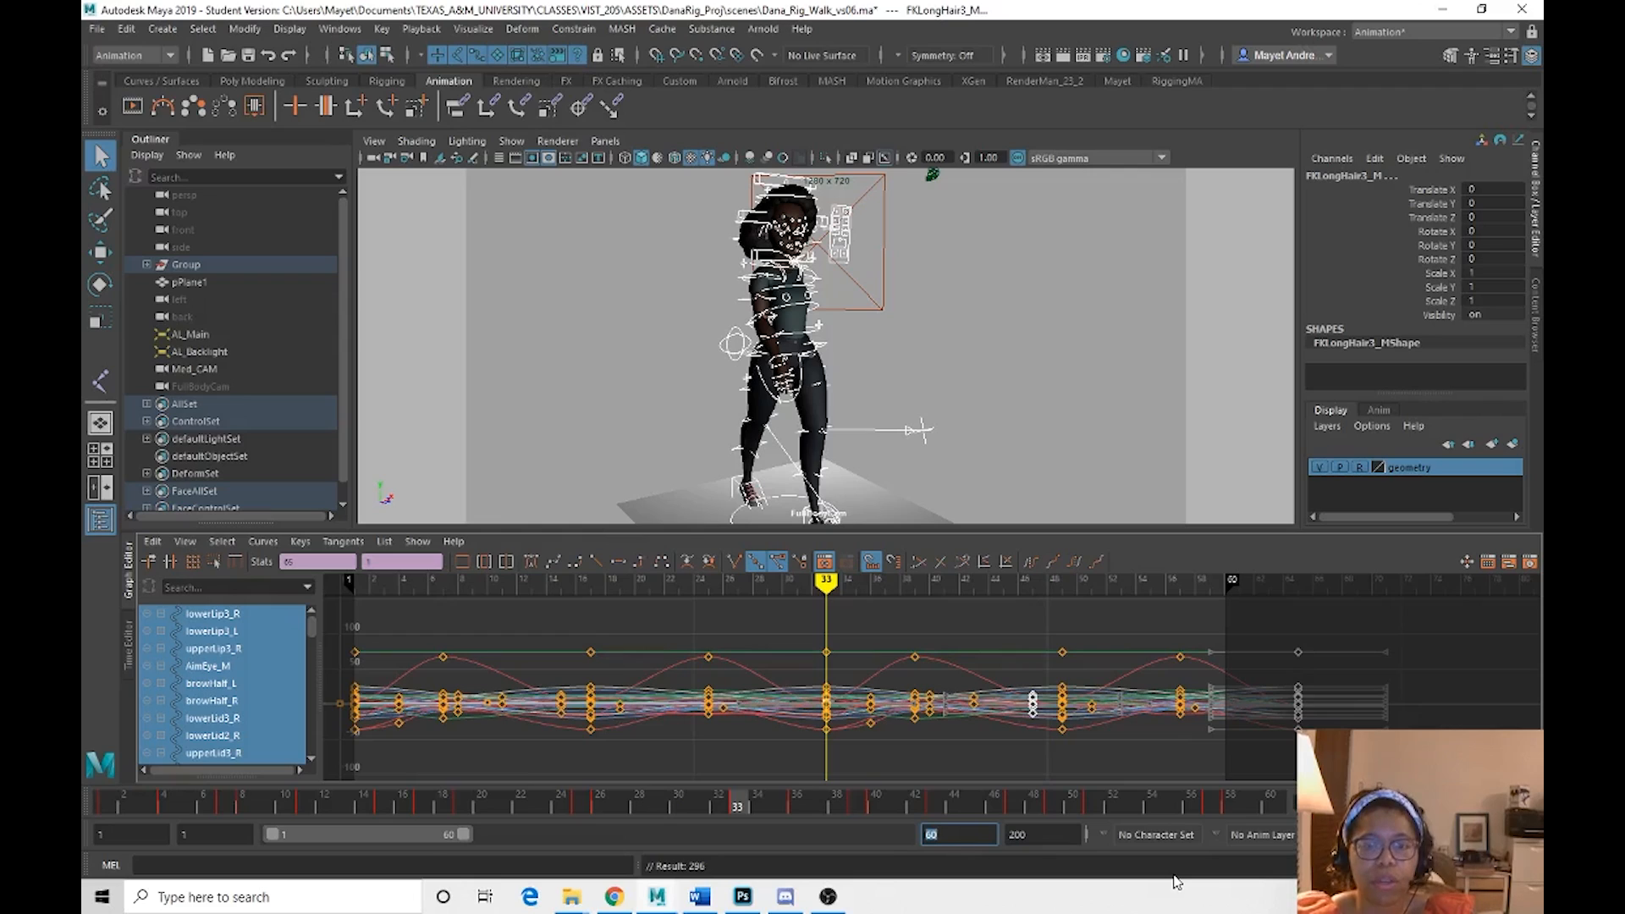
{"action": "type", "text": "70"}
{"action": "key", "text": "Return"}
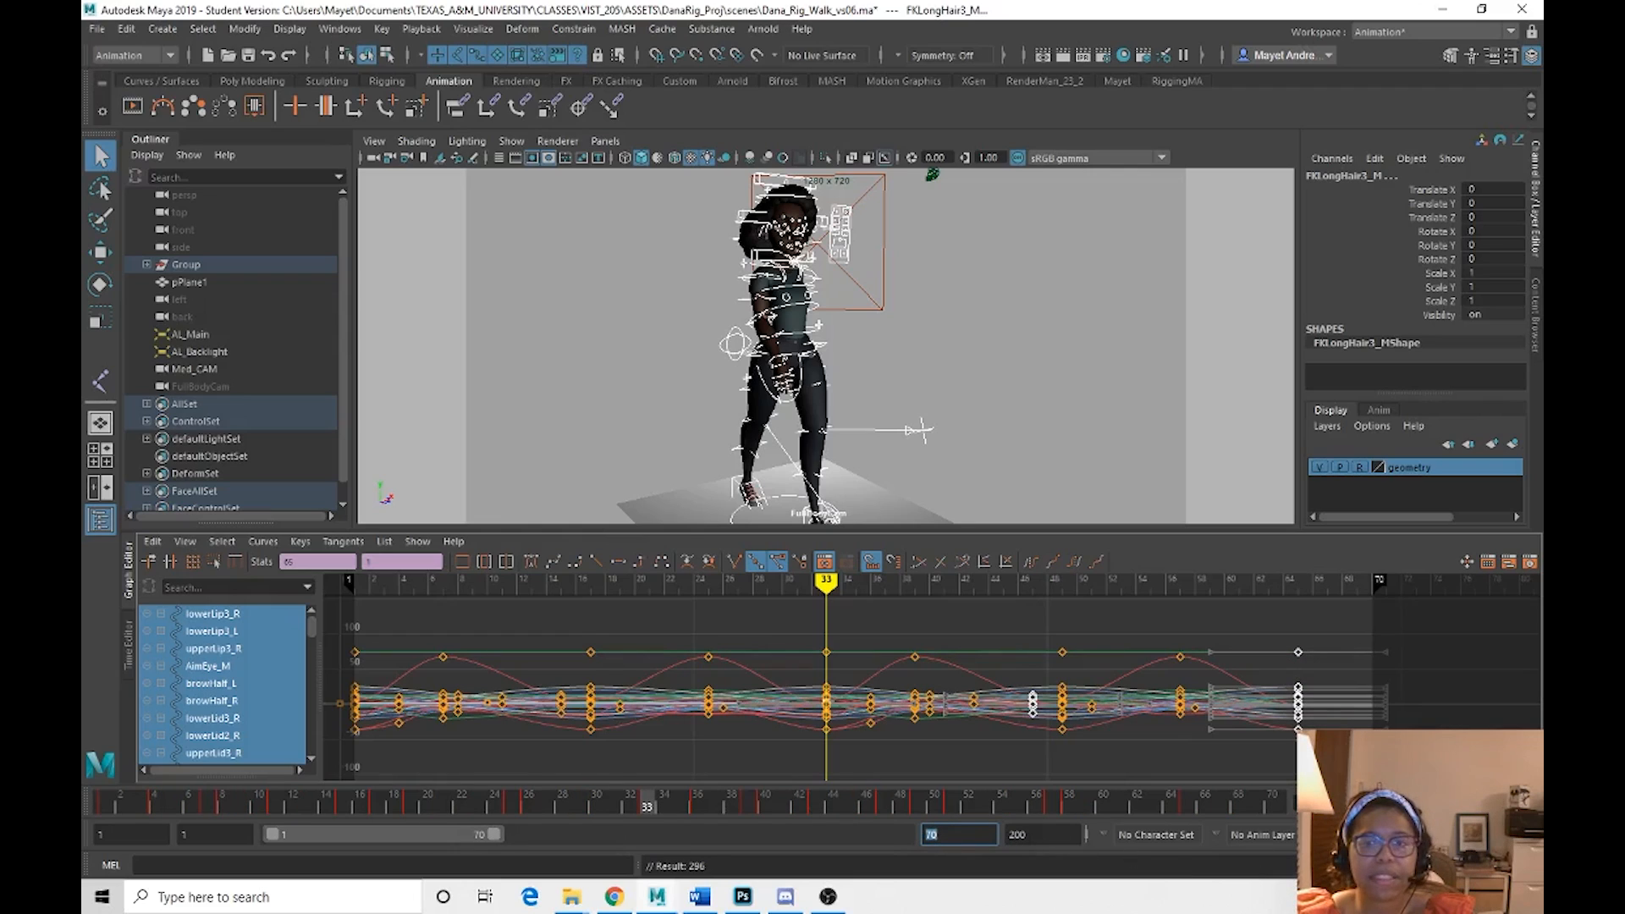
{"action": "key", "text": "alt+v"}
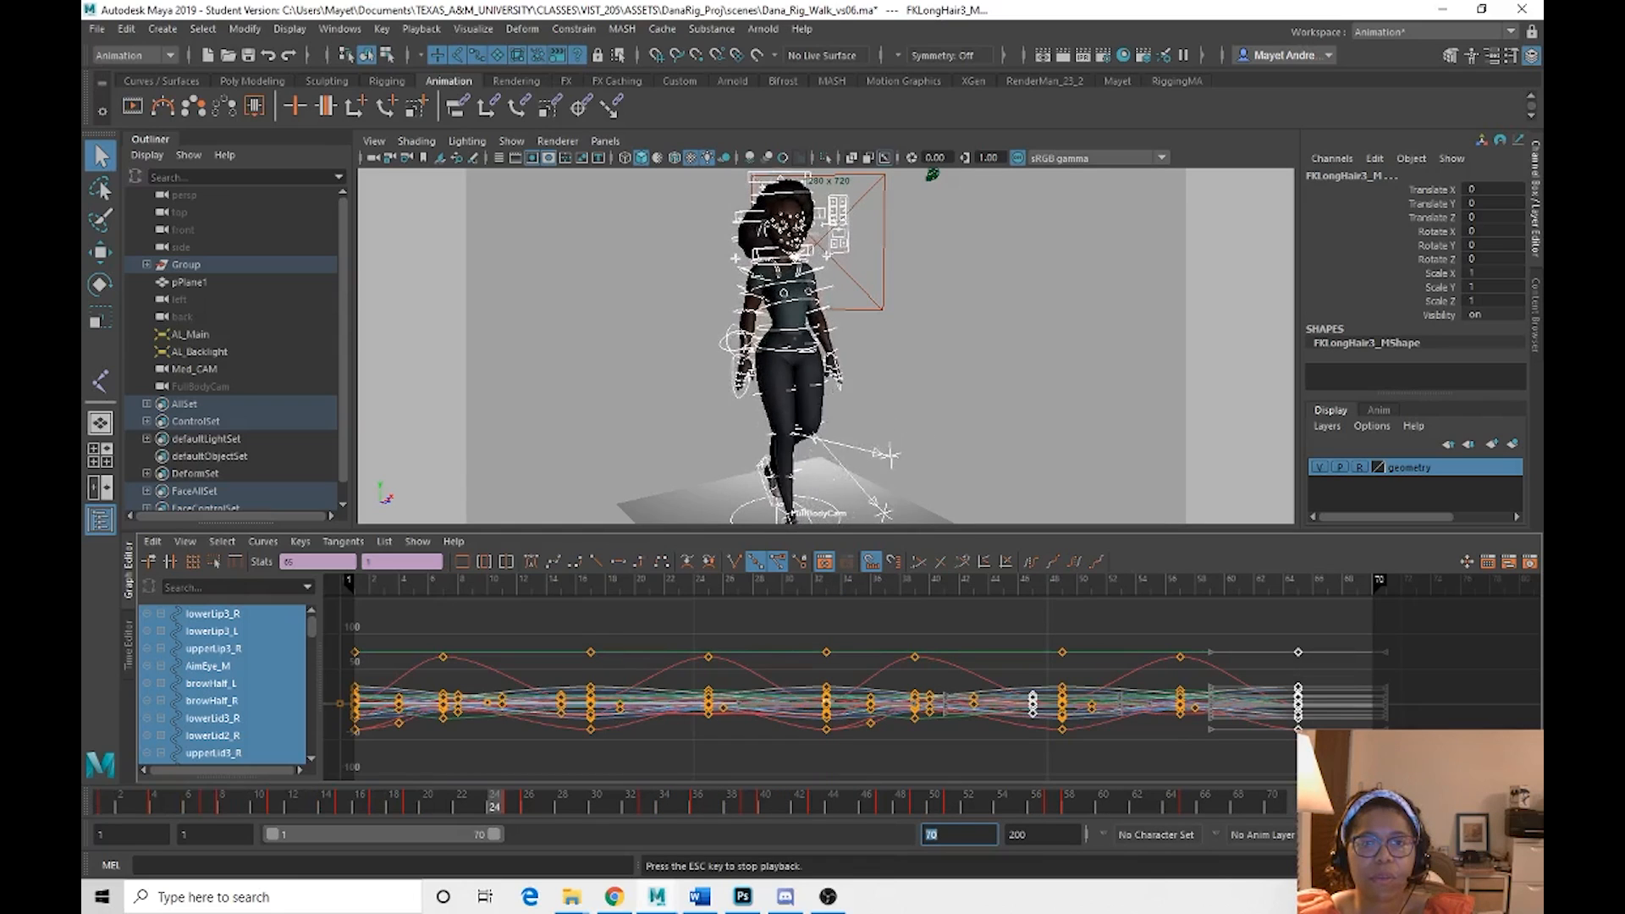
{"action": "key", "text": "Escape"}
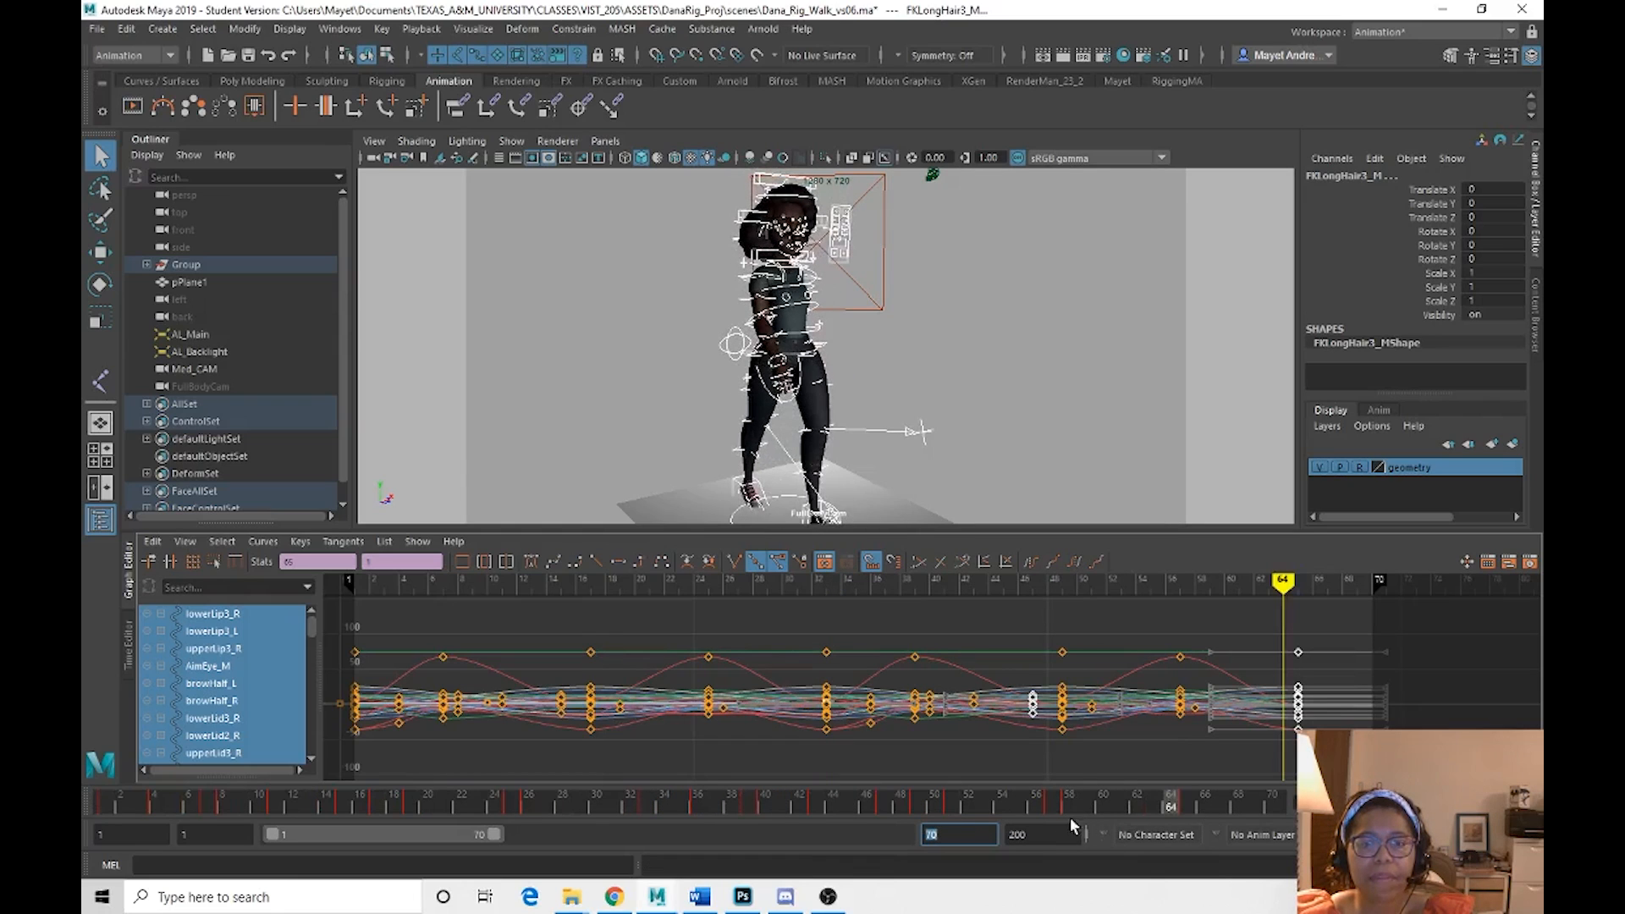
Set the playback range's end to frame 100 and hide the NURBS curves in the viewport while the walk plays
{"action": "type", "text": "100"}
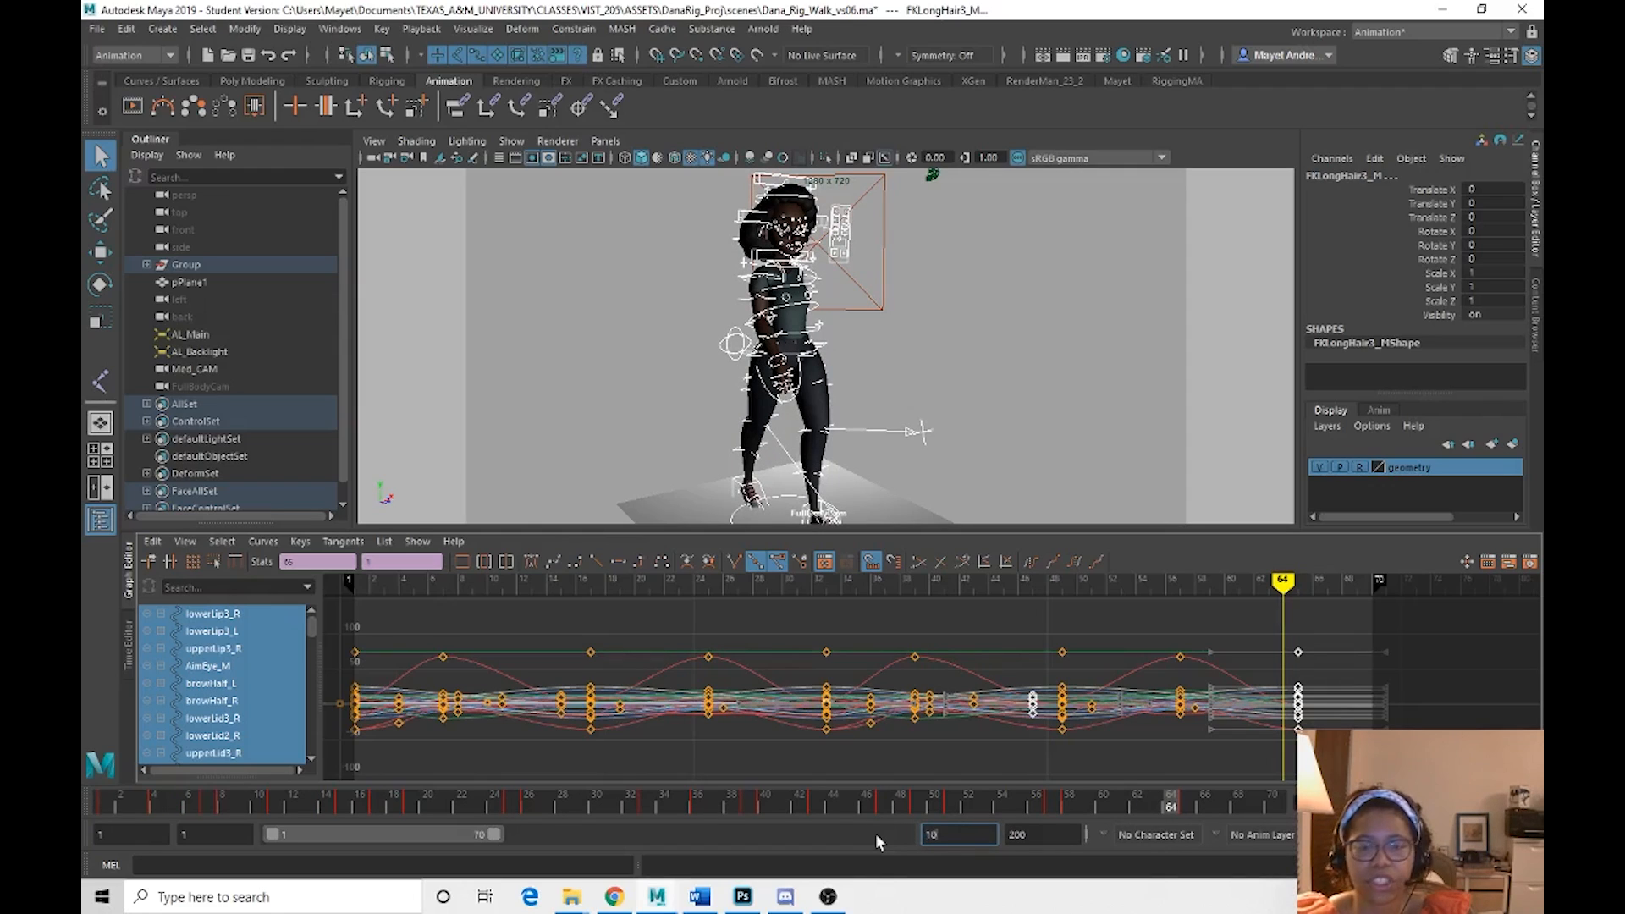
{"action": "key", "text": "Return"}
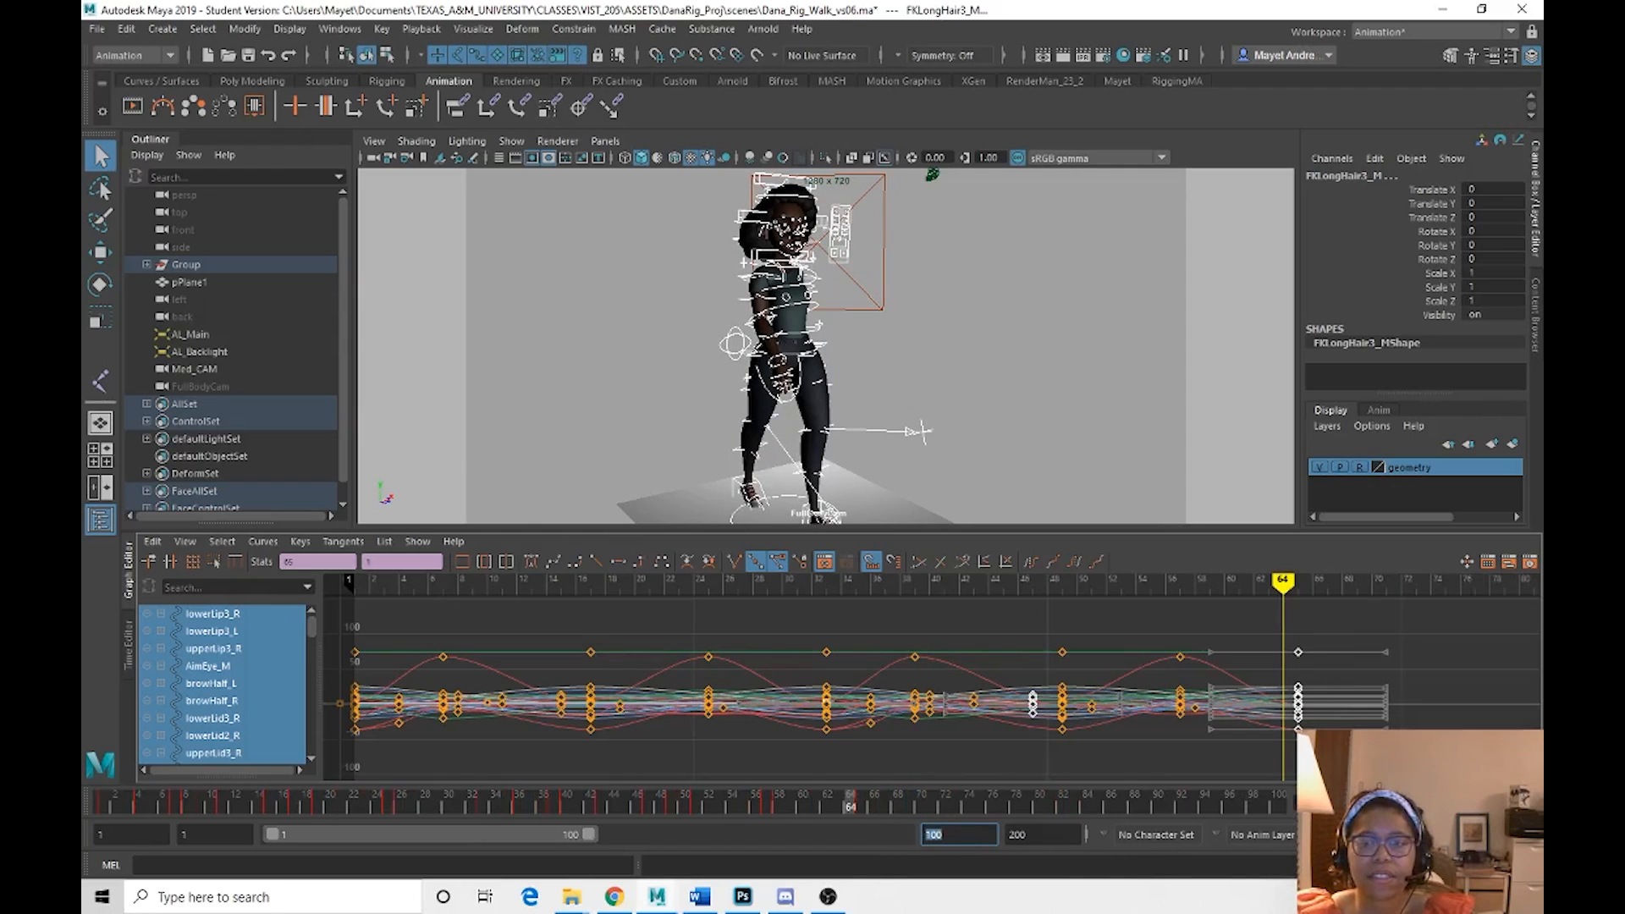
{"action": "left_click", "coordinate": [1460, 802]}
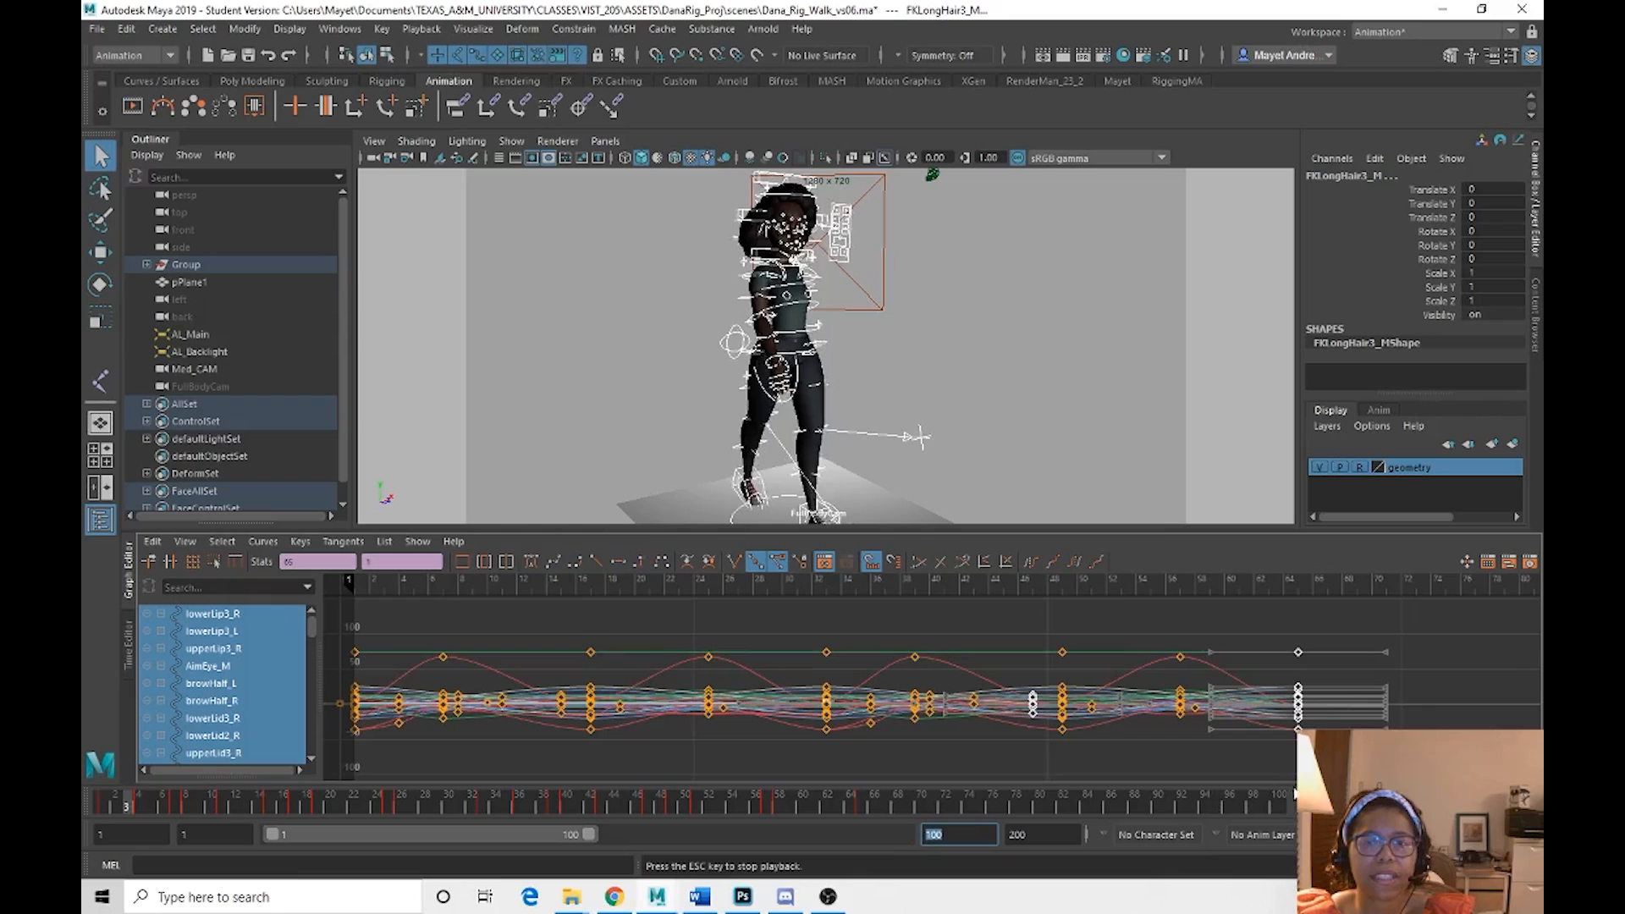
{"action": "left_click", "coordinate": [512, 140]}
{"action": "left_click", "coordinate": [539, 235]}
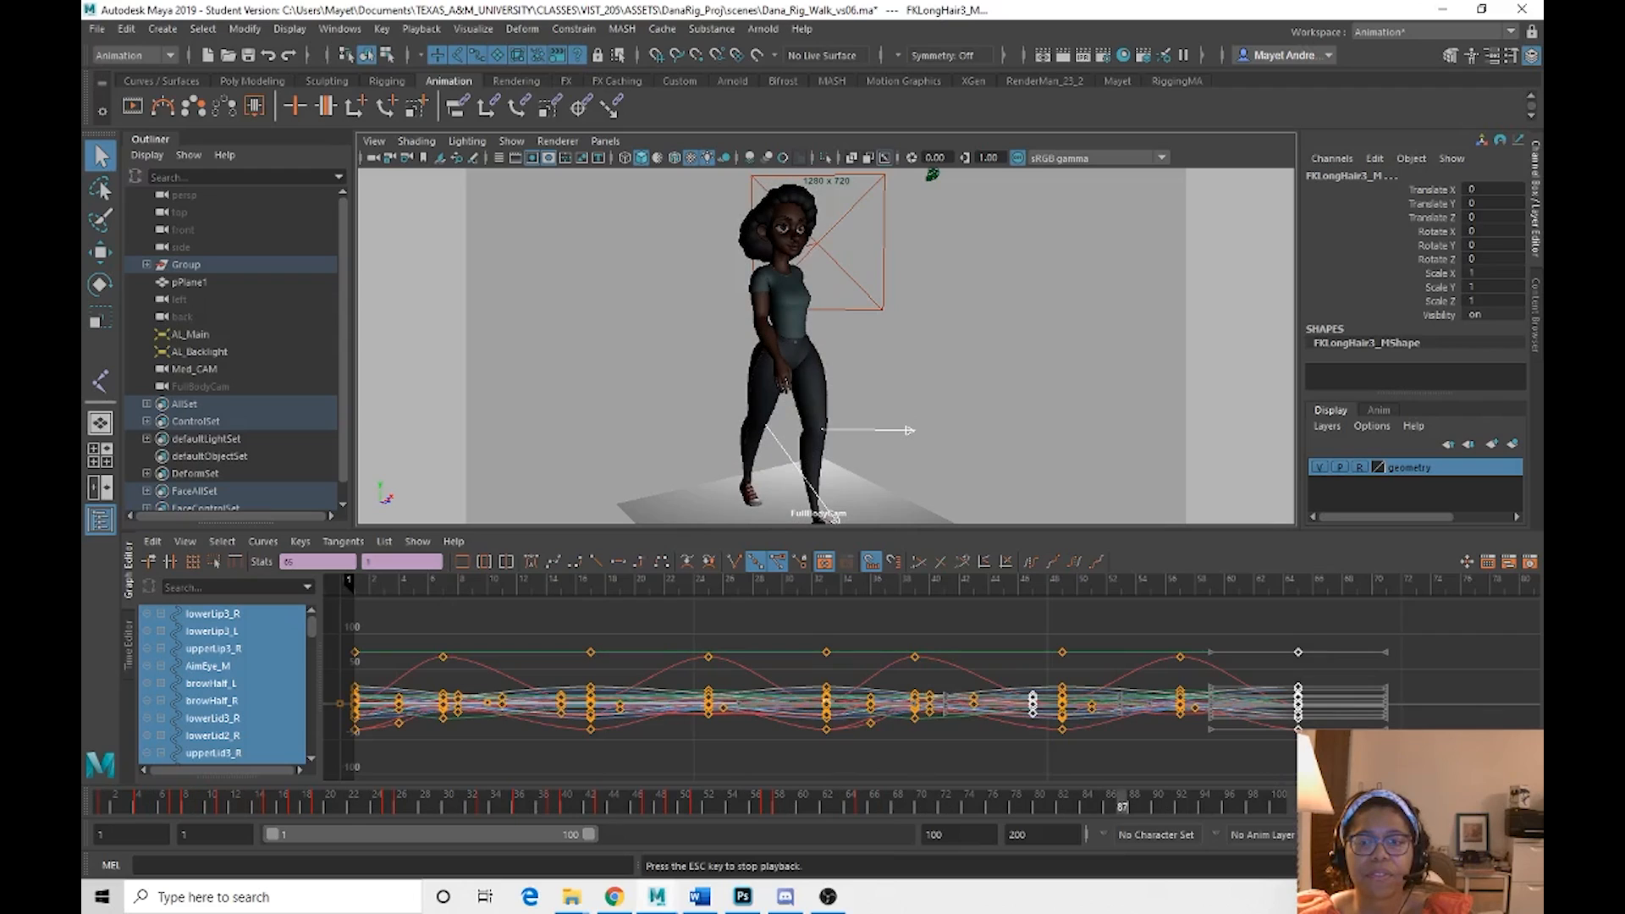
{"action": "key", "text": "Escape"}
Paste another copy of the walk cycle keys at frame 65 in the Graph Editor
{"action": "left_click_drag", "start_coordinate": [1242, 581], "coordinate": [1297, 580]}
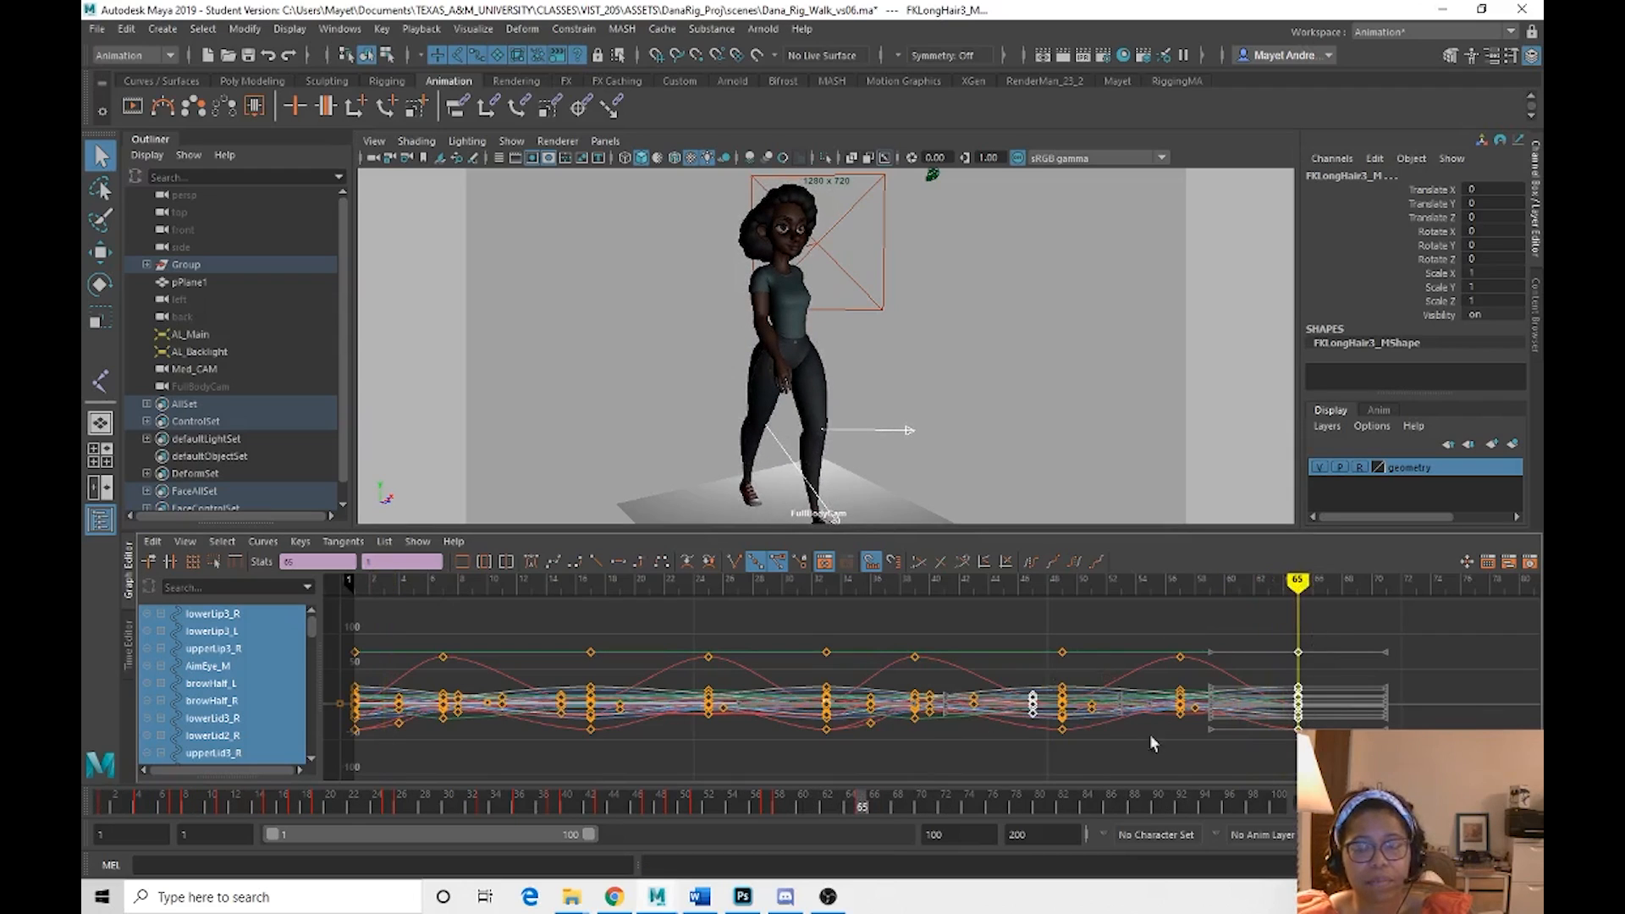
{"action": "key", "text": "ctrl+c"}
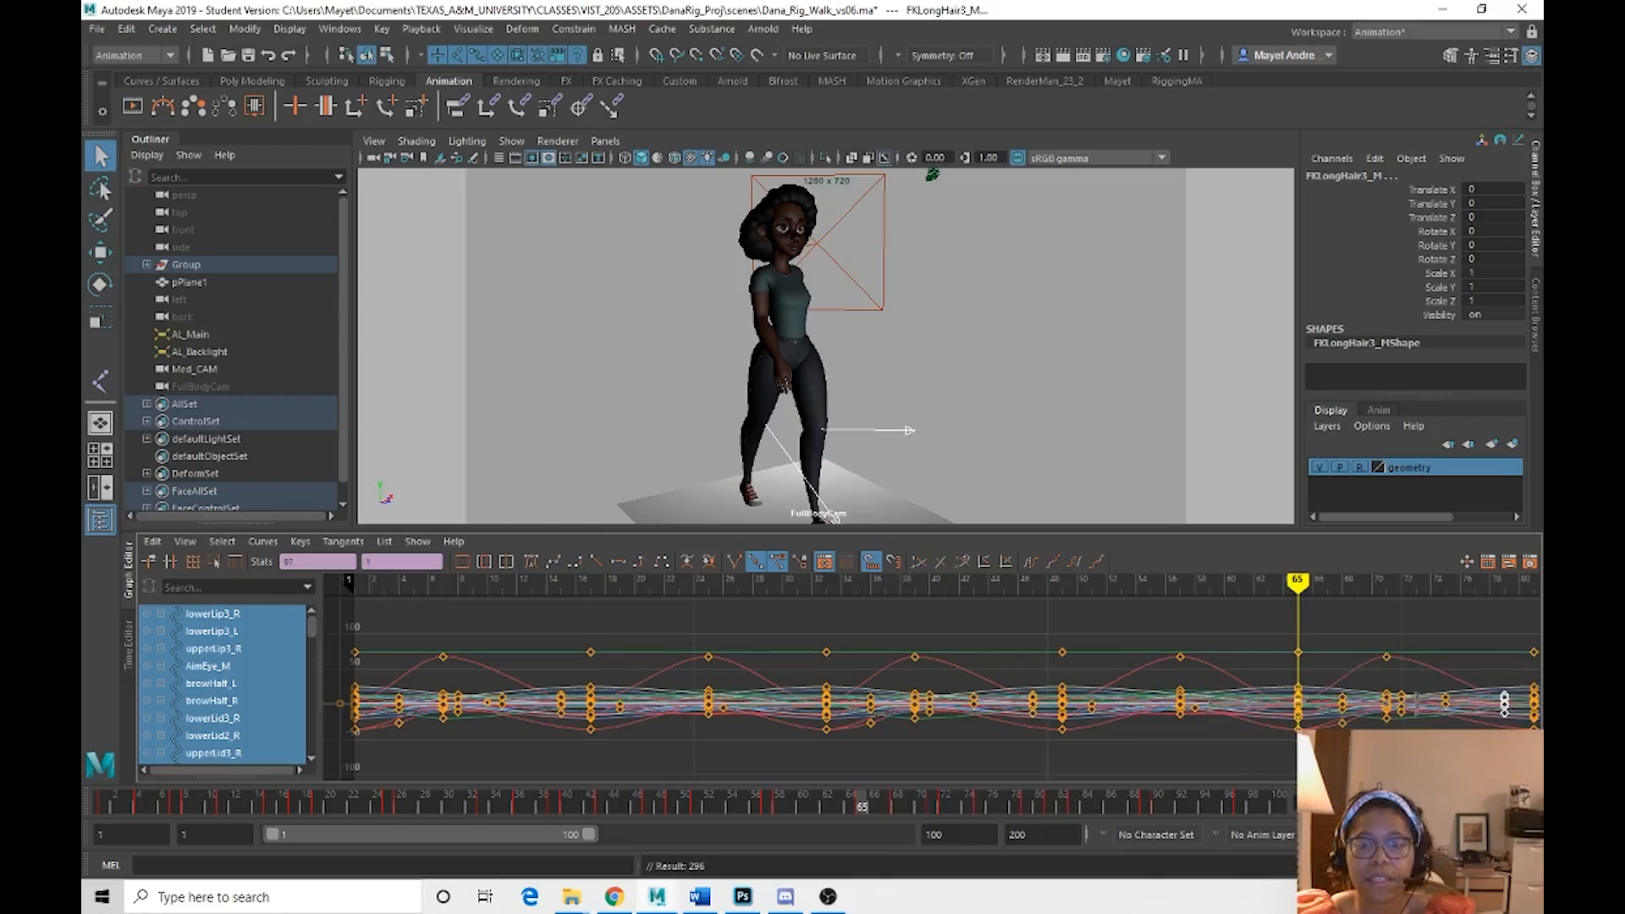
{"action": "key", "text": "ctrl+v"}
{"action": "middle_click_drag", "start_coordinate": [1389, 690], "coordinate": [971, 678], "text": "alt"}
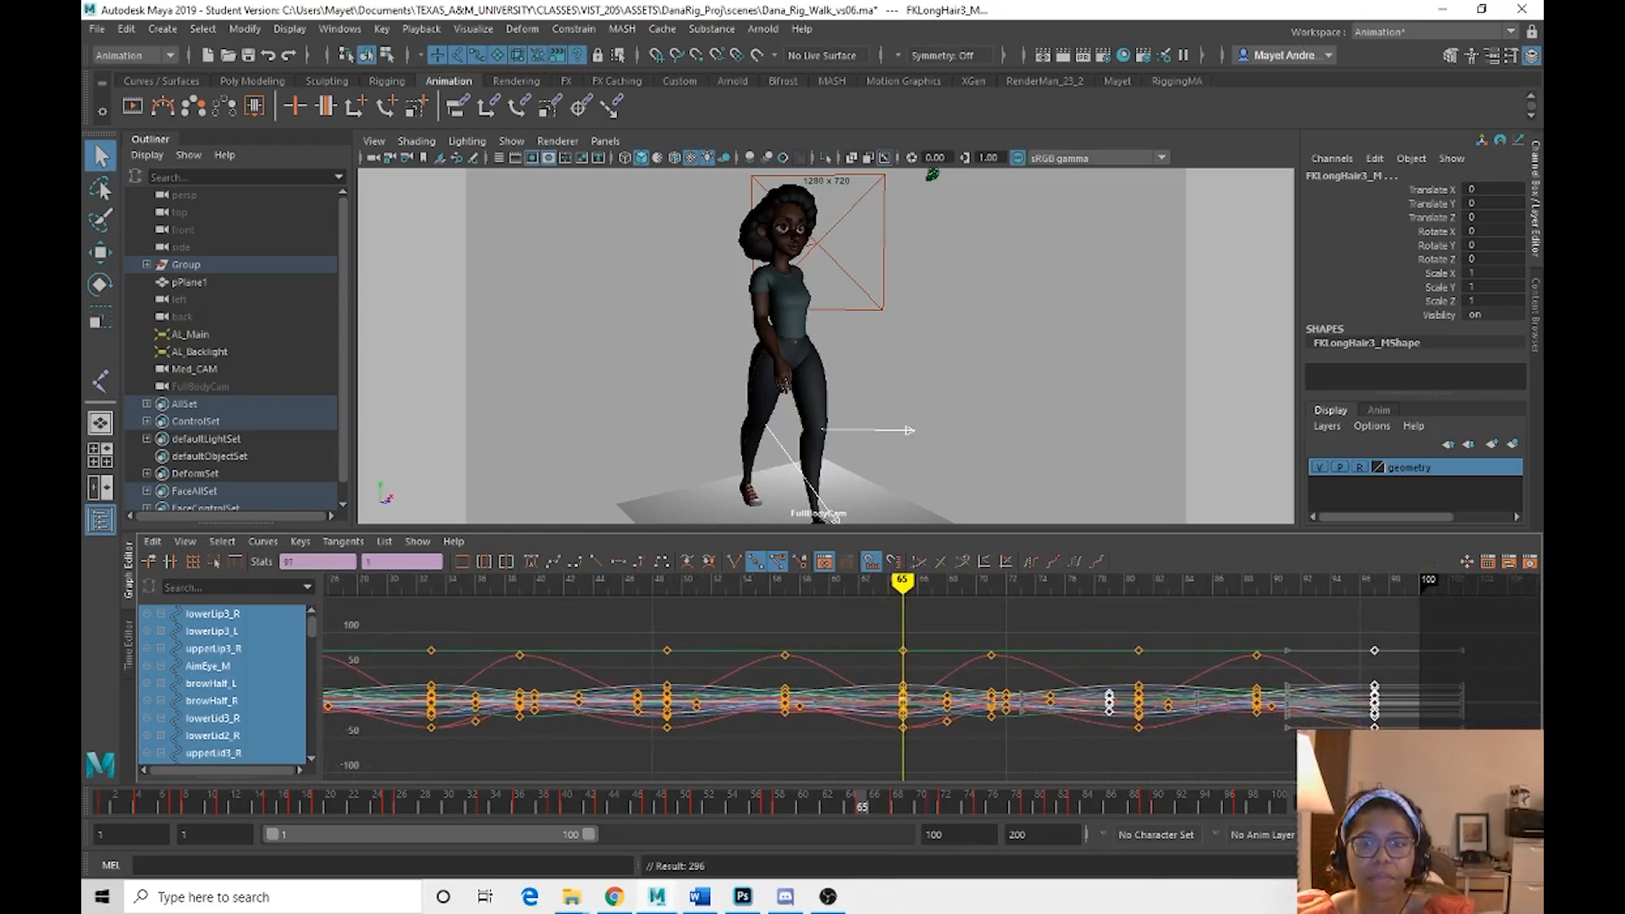
Set the playback range's end to frame 120 and play back the extended walk
{"action": "double_click", "coordinate": [949, 836]}
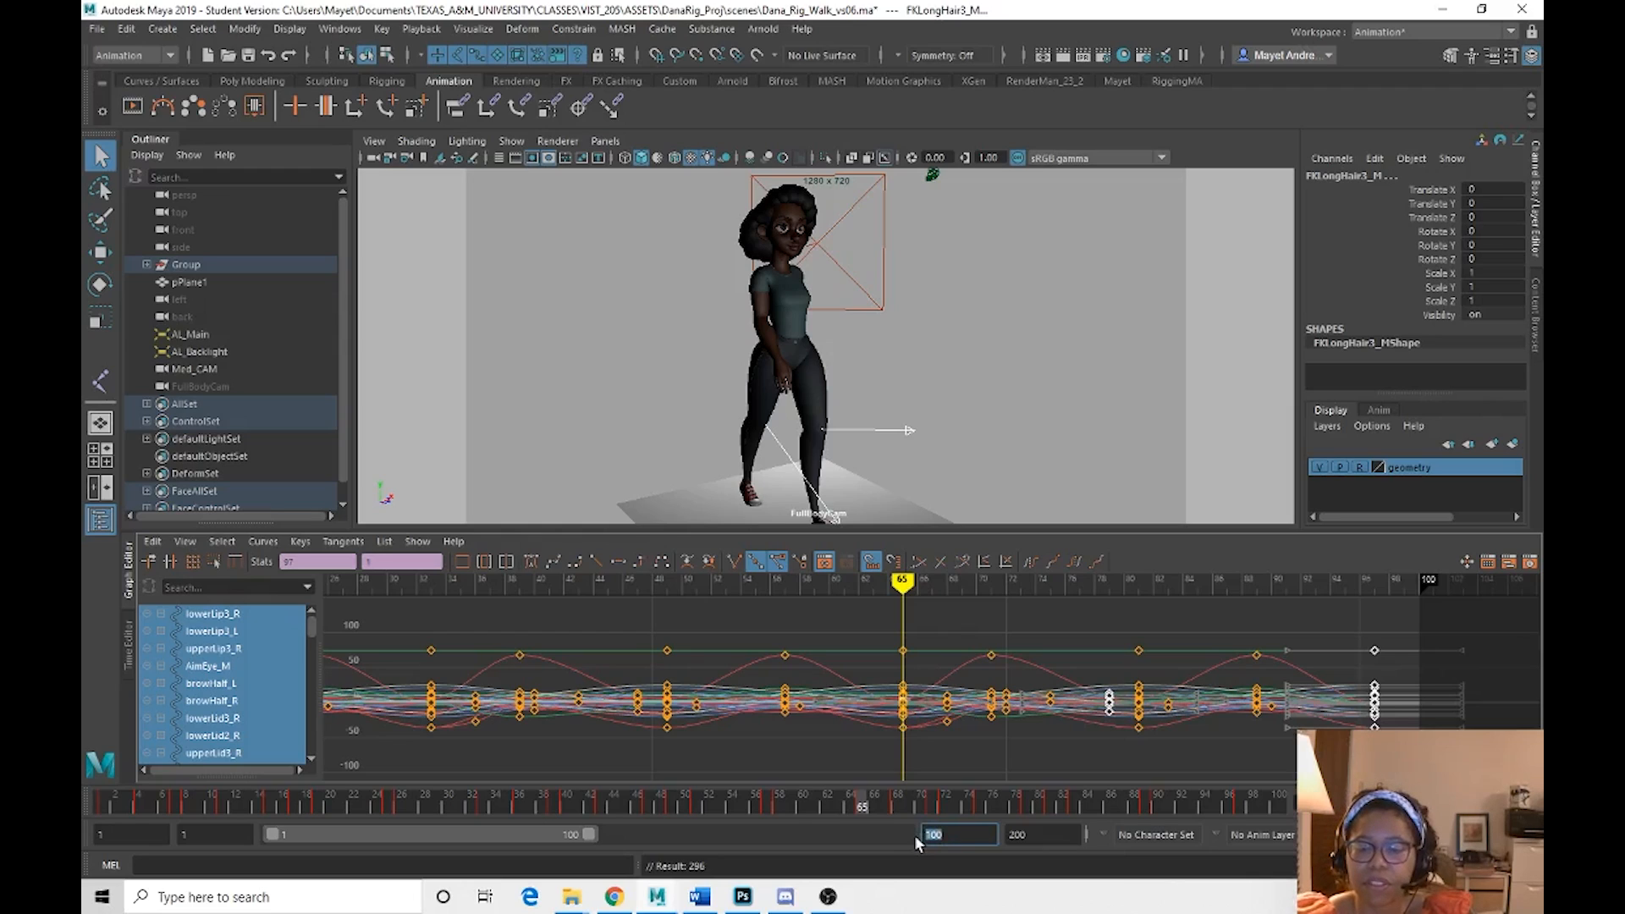
{"action": "type", "text": "120"}
{"action": "key", "text": "Return"}
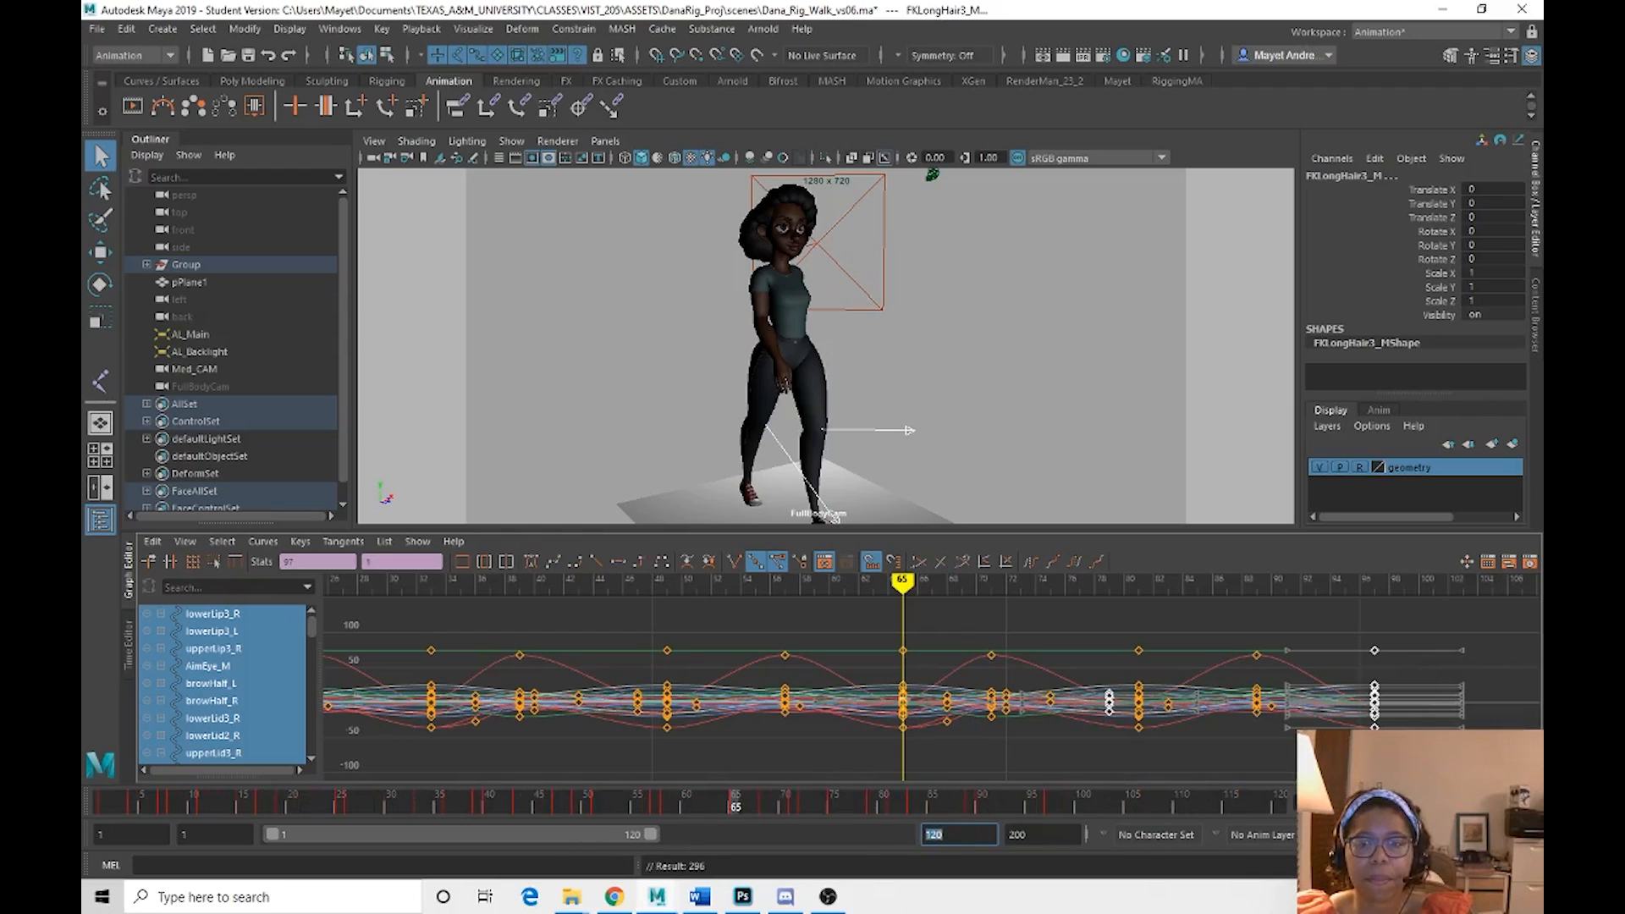
{"action": "key", "text": "alt+v"}
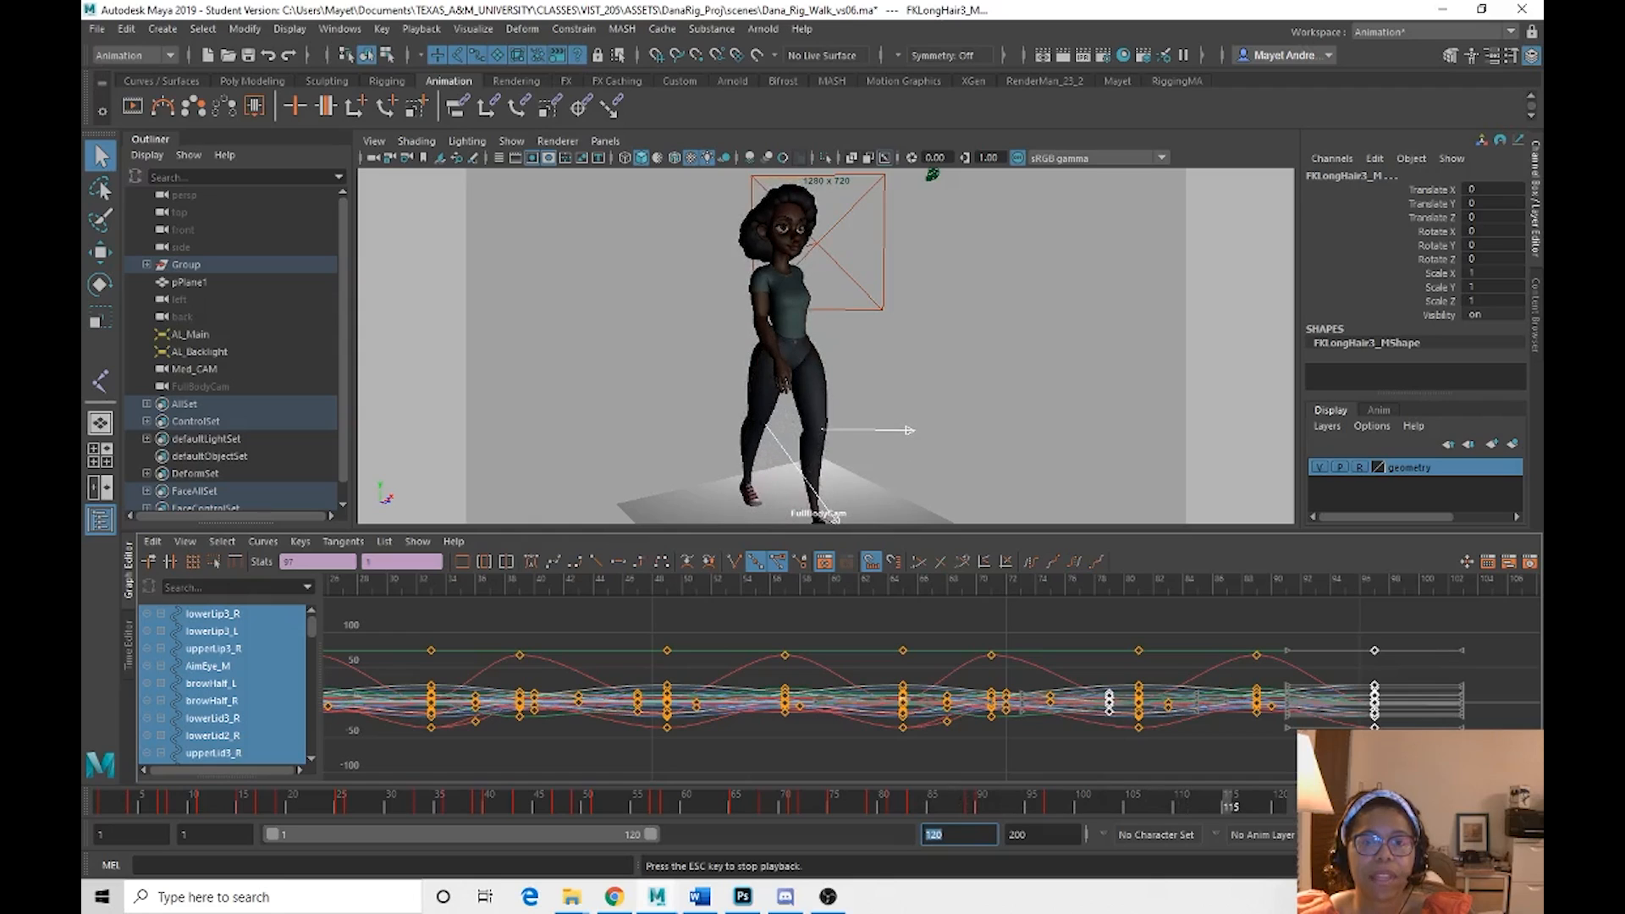
{"action": "key", "text": "Escape"}
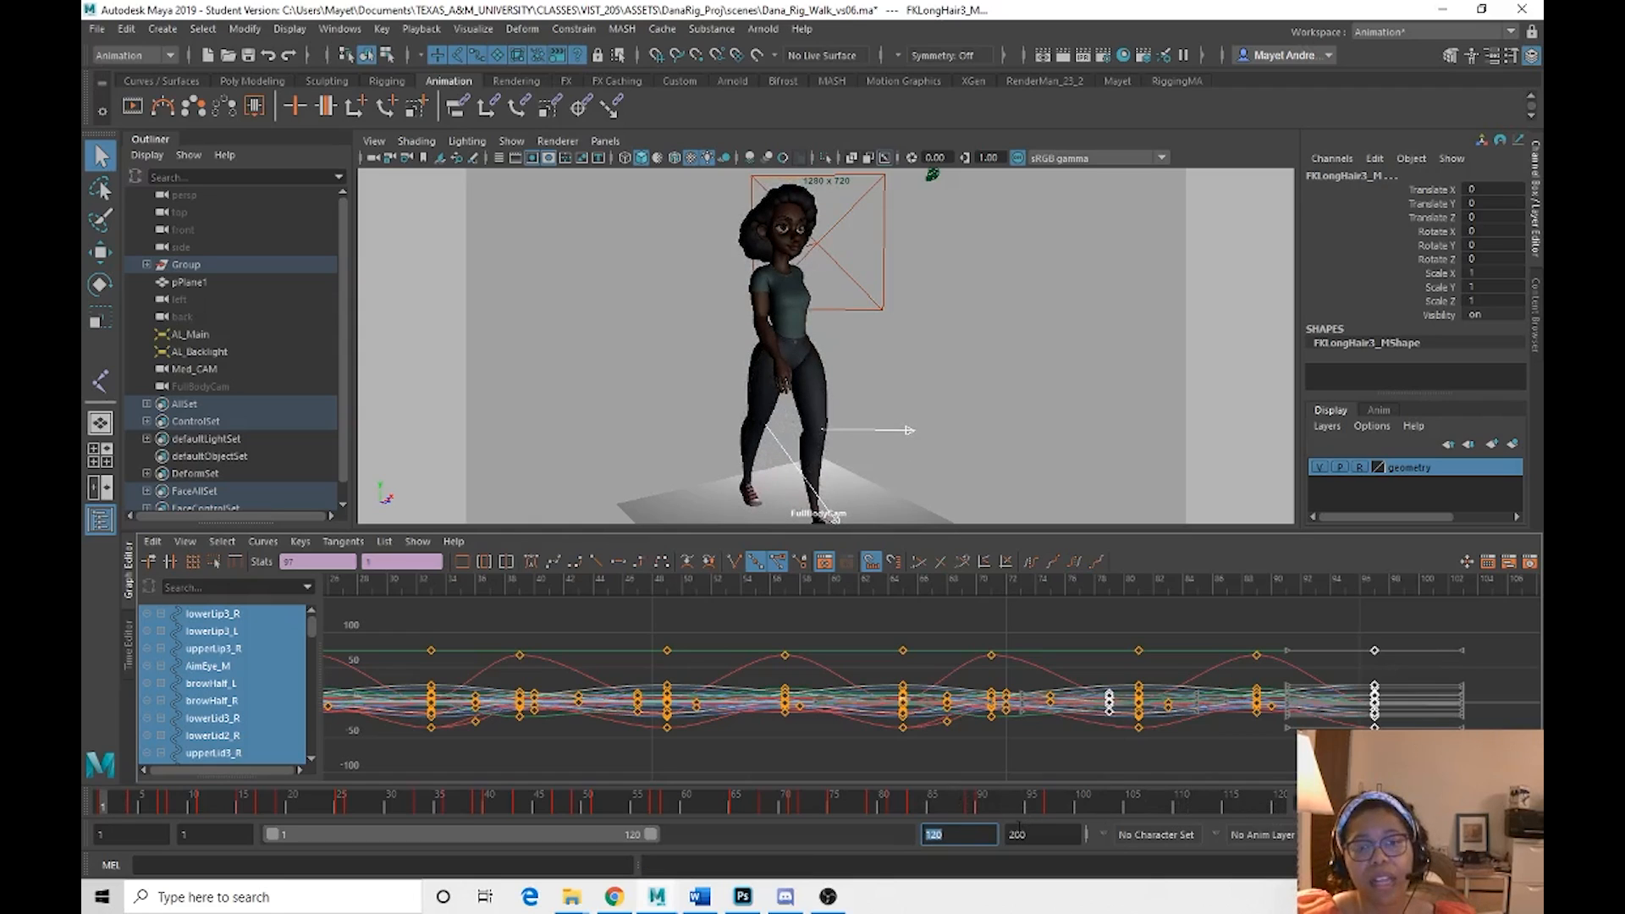